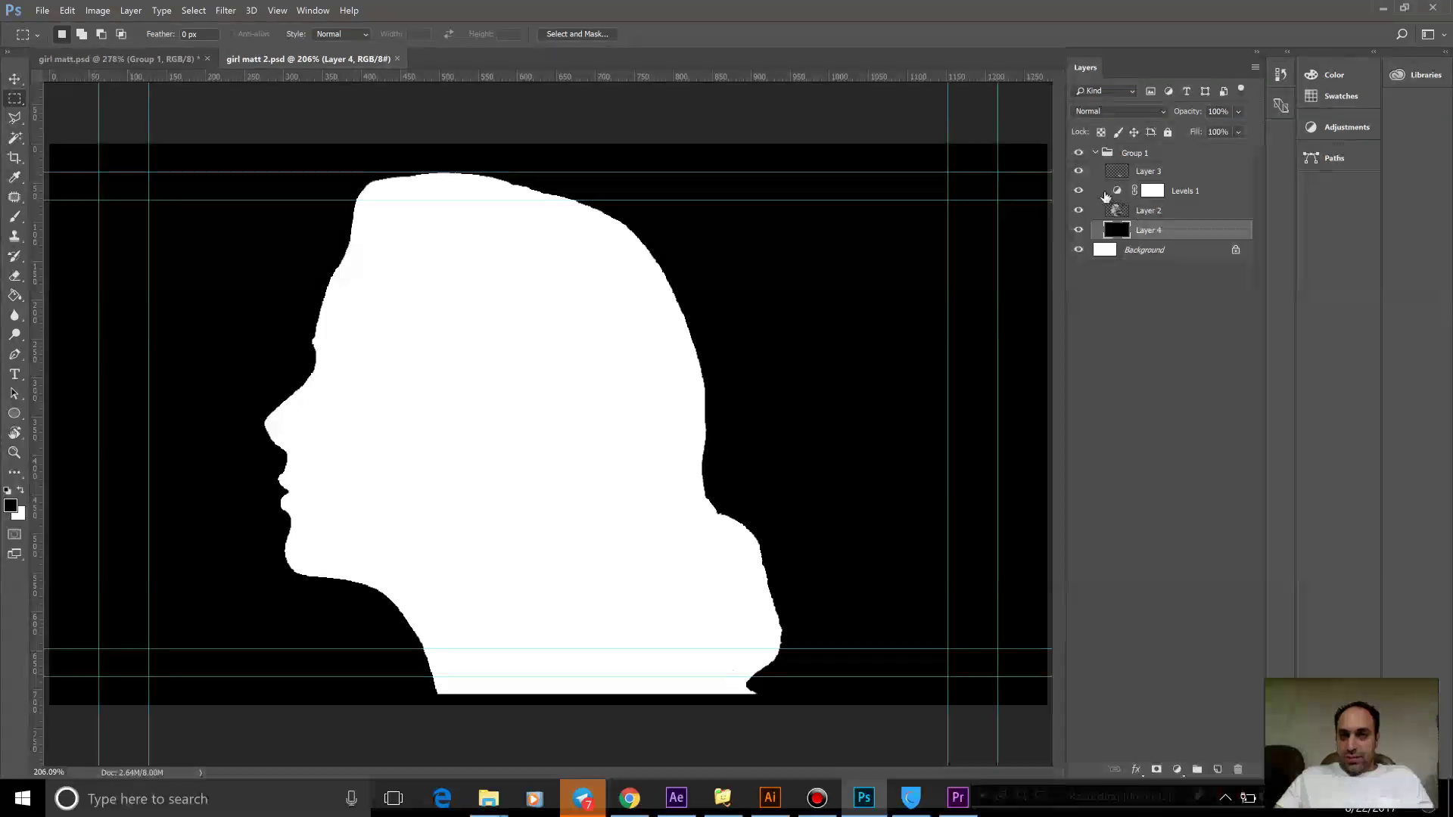
# Set the Levels 1 adjustment's white input level to 255 to reveal the photo, and restore it to 2.
pyautogui.doubleClick(1118, 191)
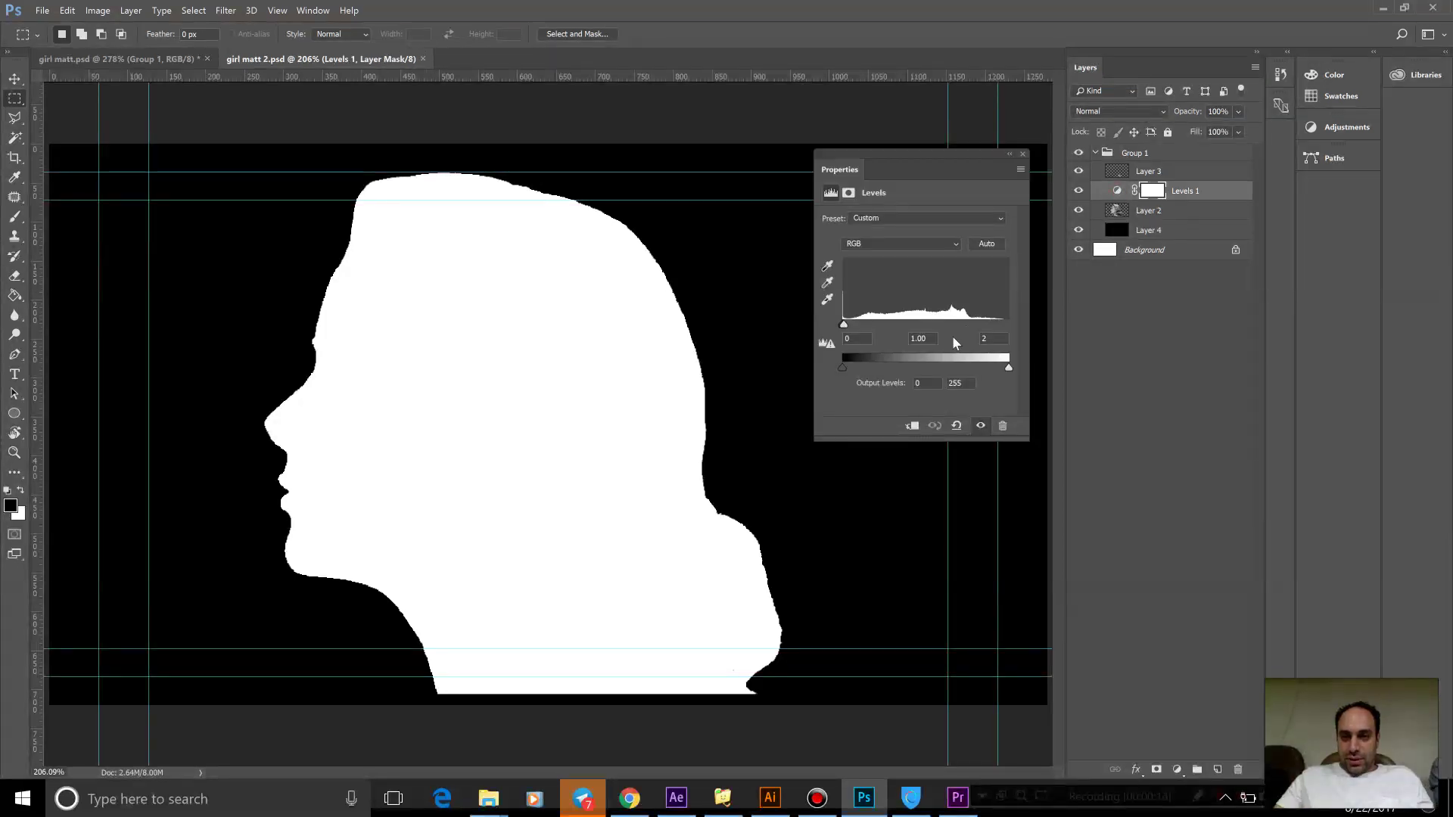
pyautogui.moveTo(845, 325); pyautogui.dragTo(1035, 327)
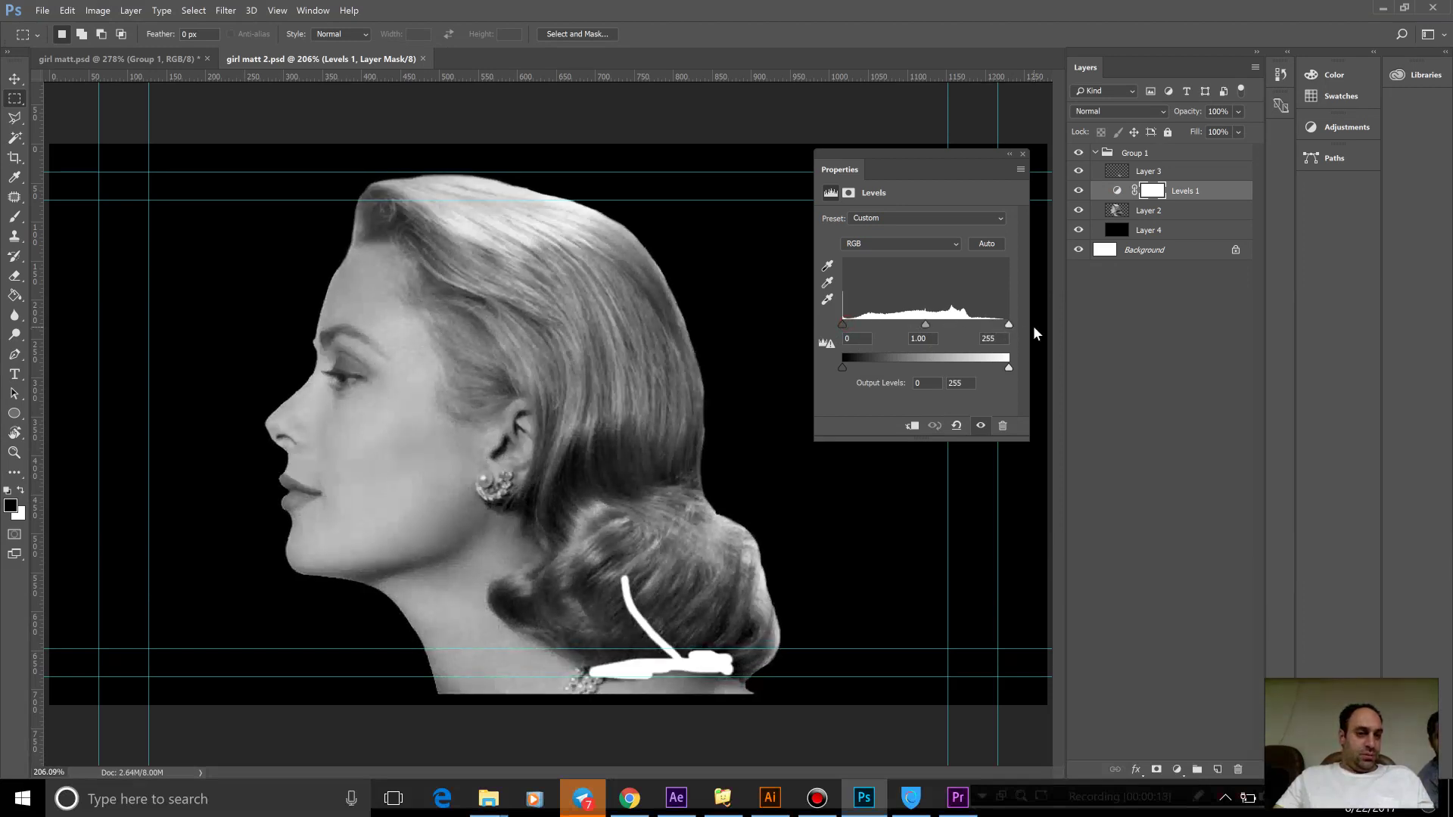
pyautogui.moveTo(1035, 334); pyautogui.dragTo(802, 297)
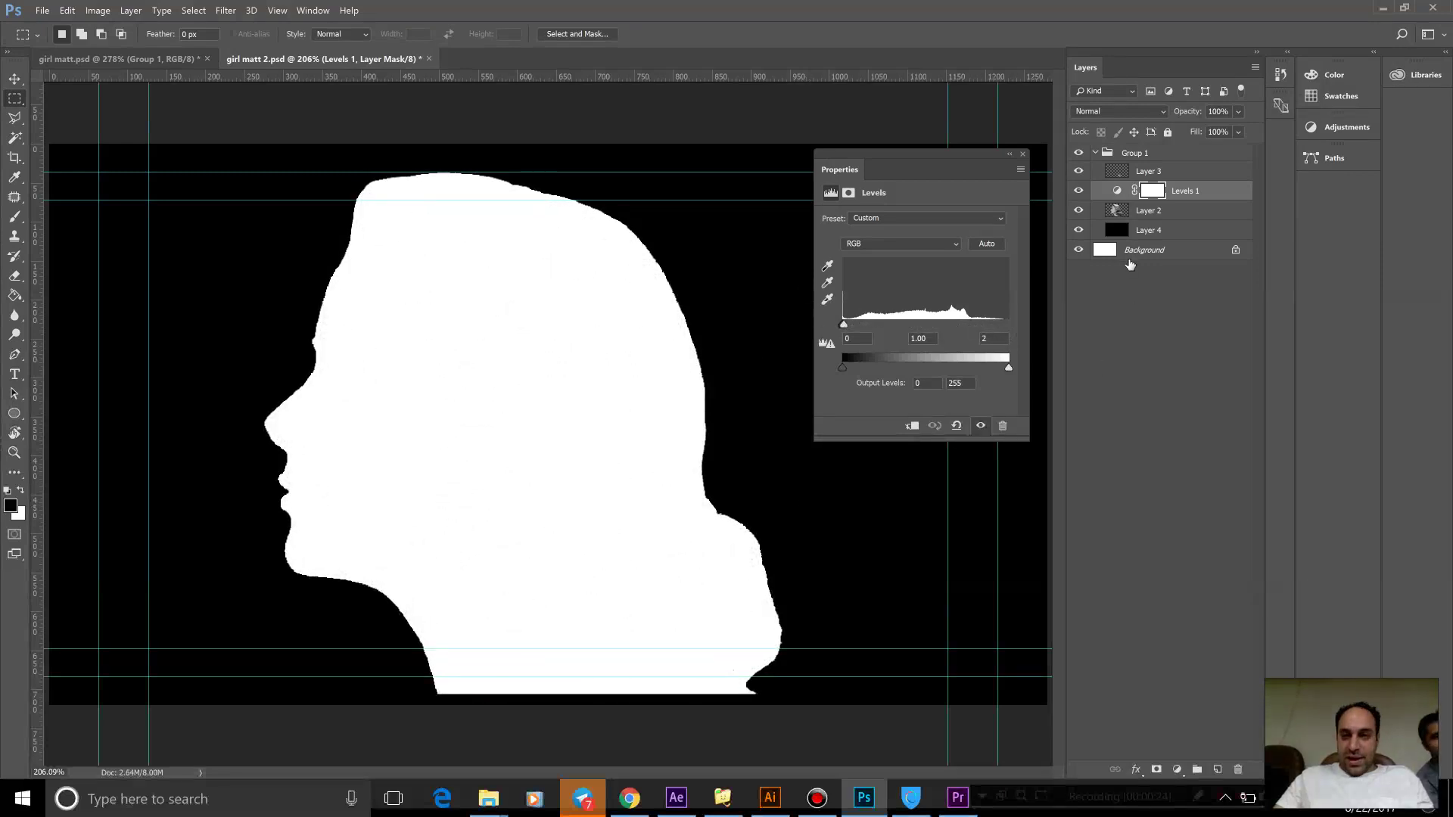
pyautogui.click(1024, 155)
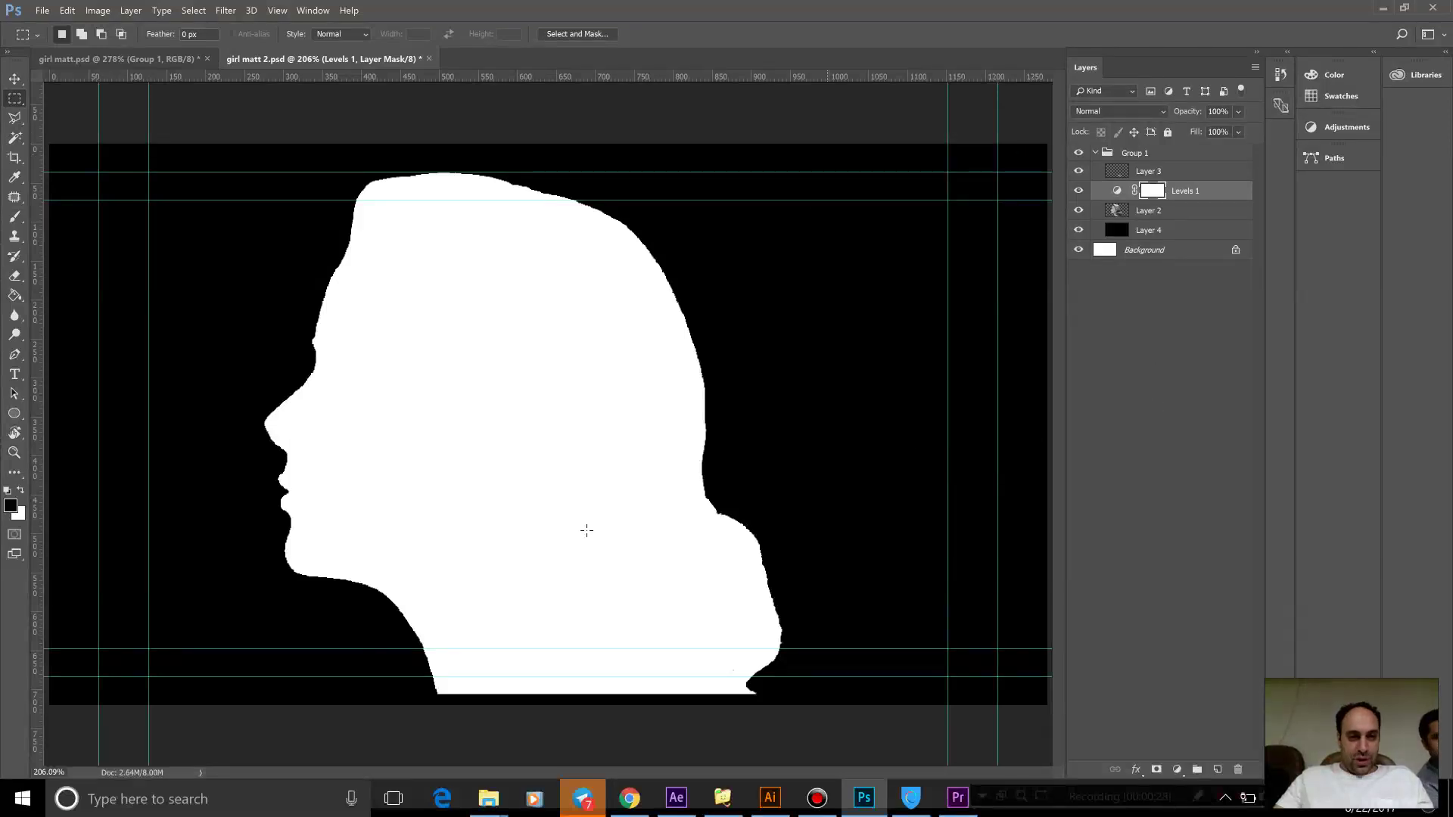
# Inspect the silhouette's nose and mouth edge up close, then switch to Premiere Pro and play the matte sequence.
pyautogui.click(18, 456)
pyautogui.moveTo(240, 325); pyautogui.dragTo(395, 517)
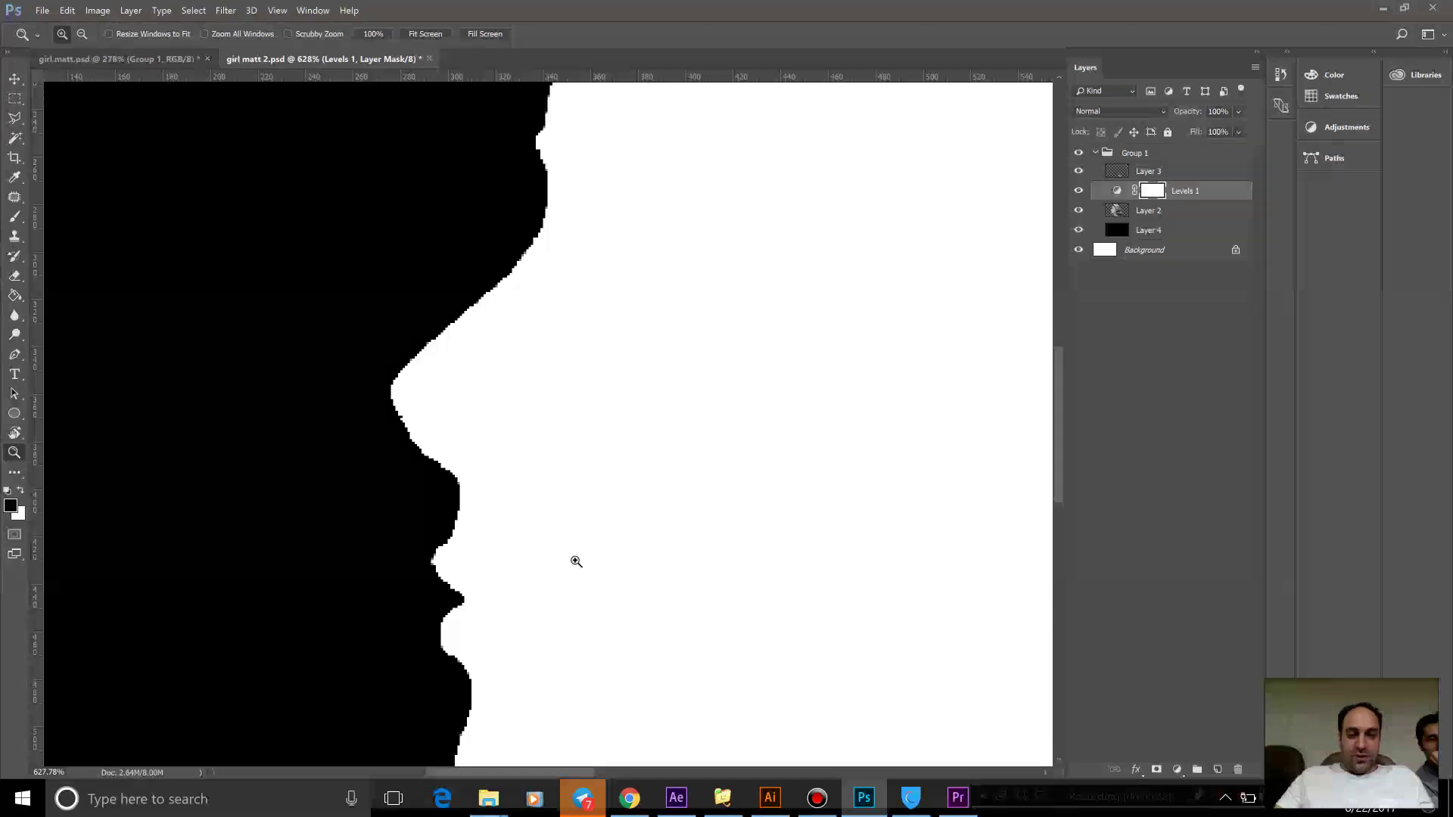
pyautogui.click(955, 796)
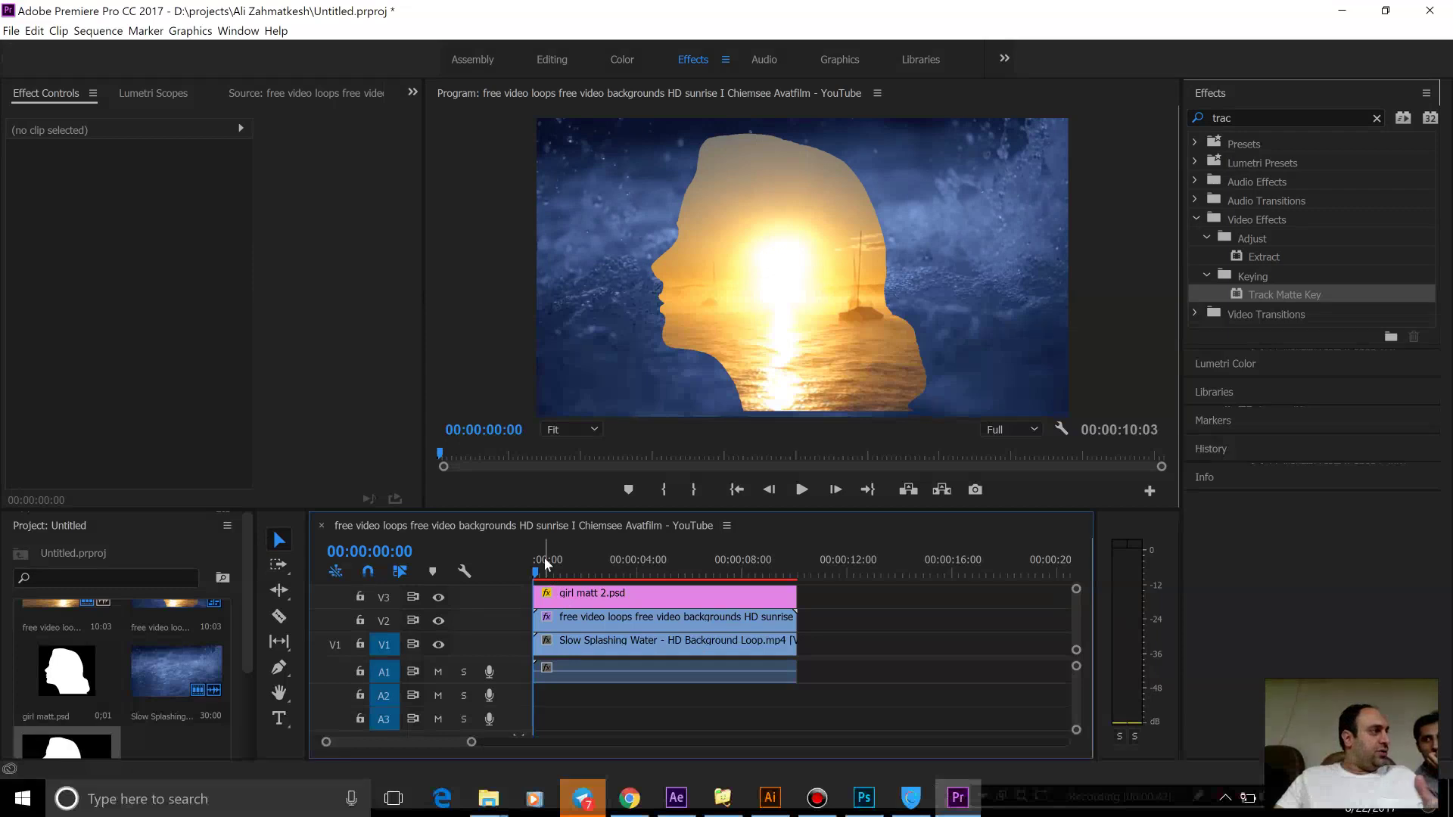
pyautogui.press('space')
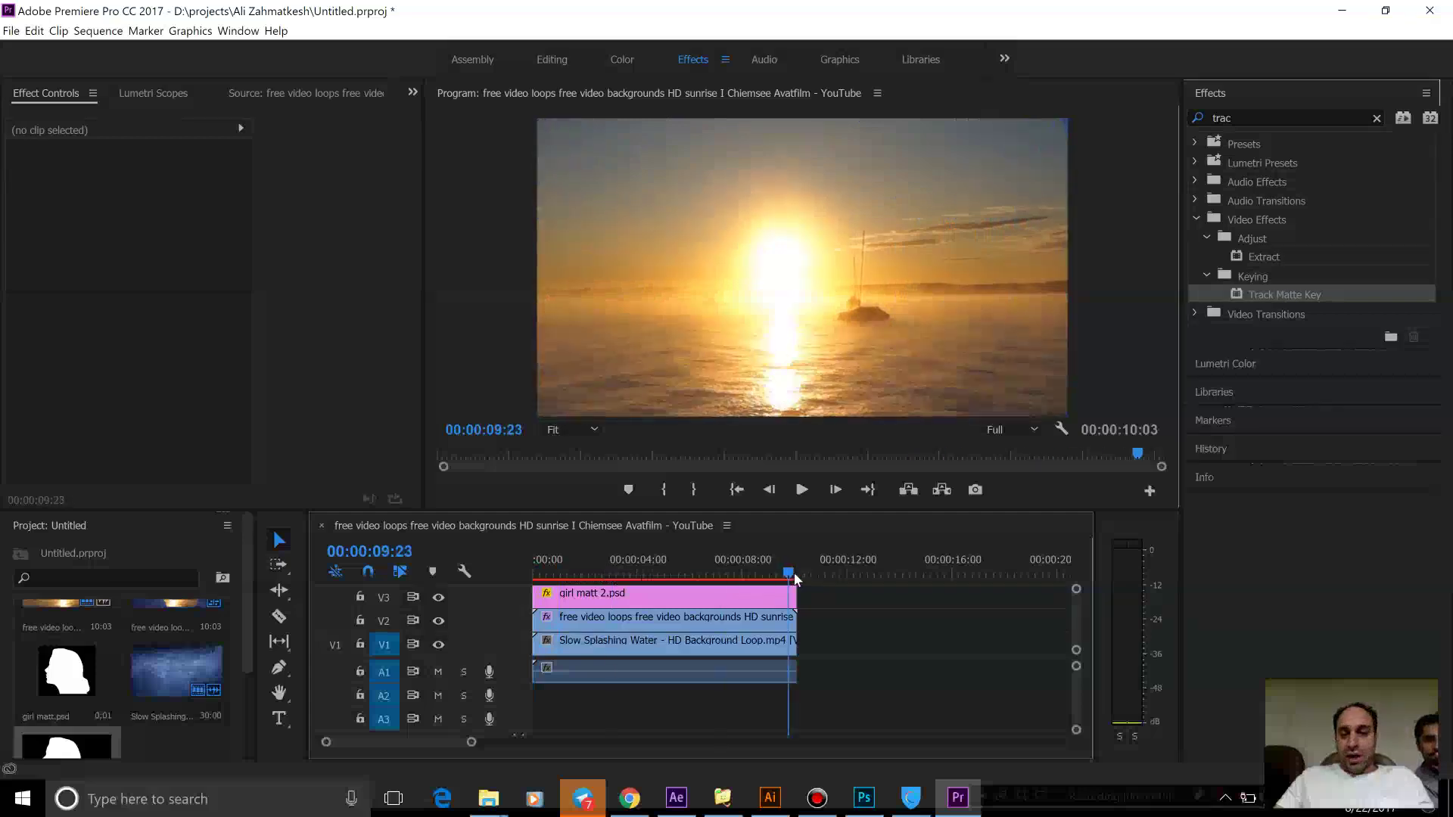
pyautogui.press('Home')
# Look at the track matt video file in the File Explorer search results and return to Premiere Pro.
pyautogui.click(489, 798)
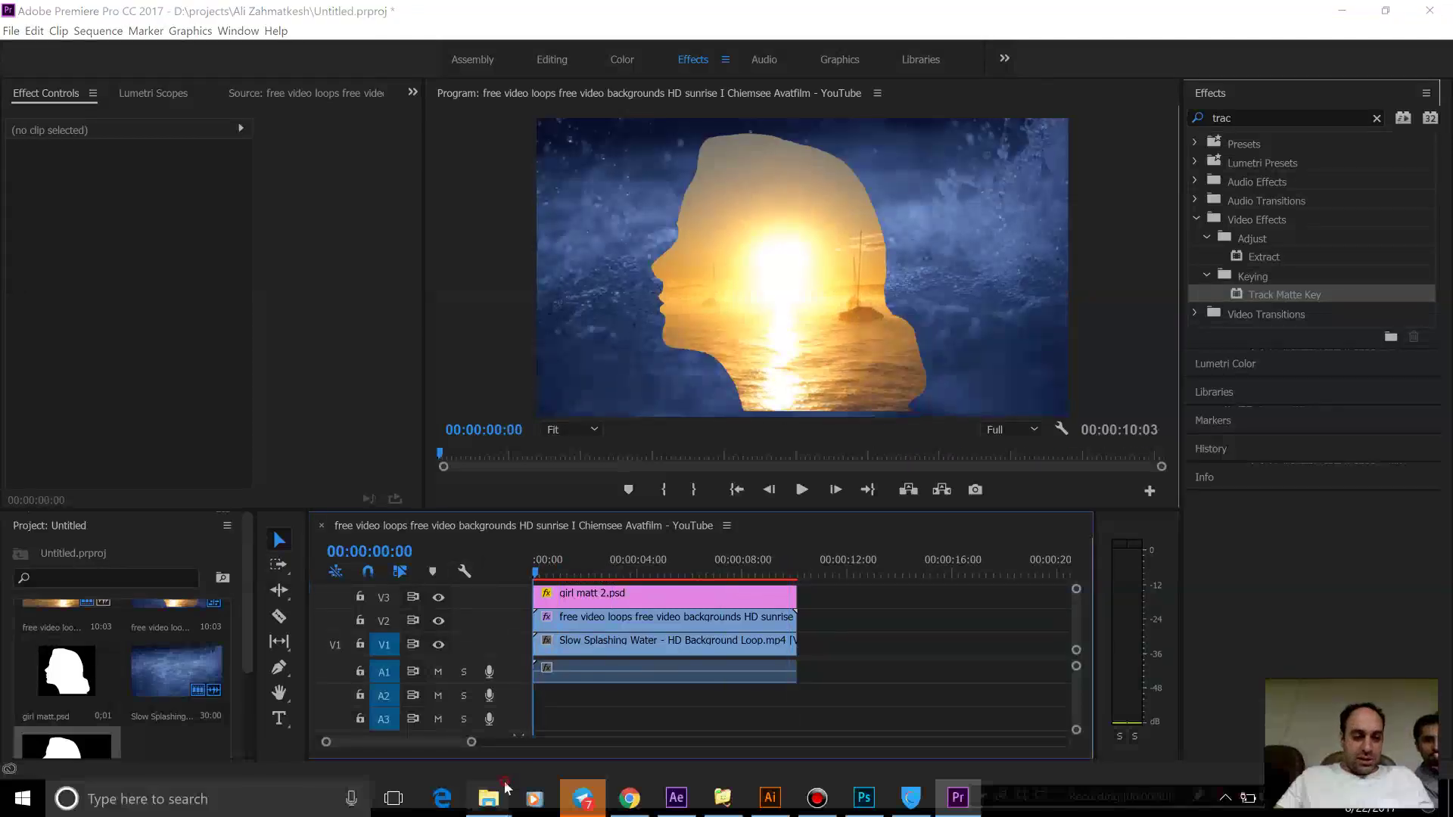
pyautogui.click(395, 719)
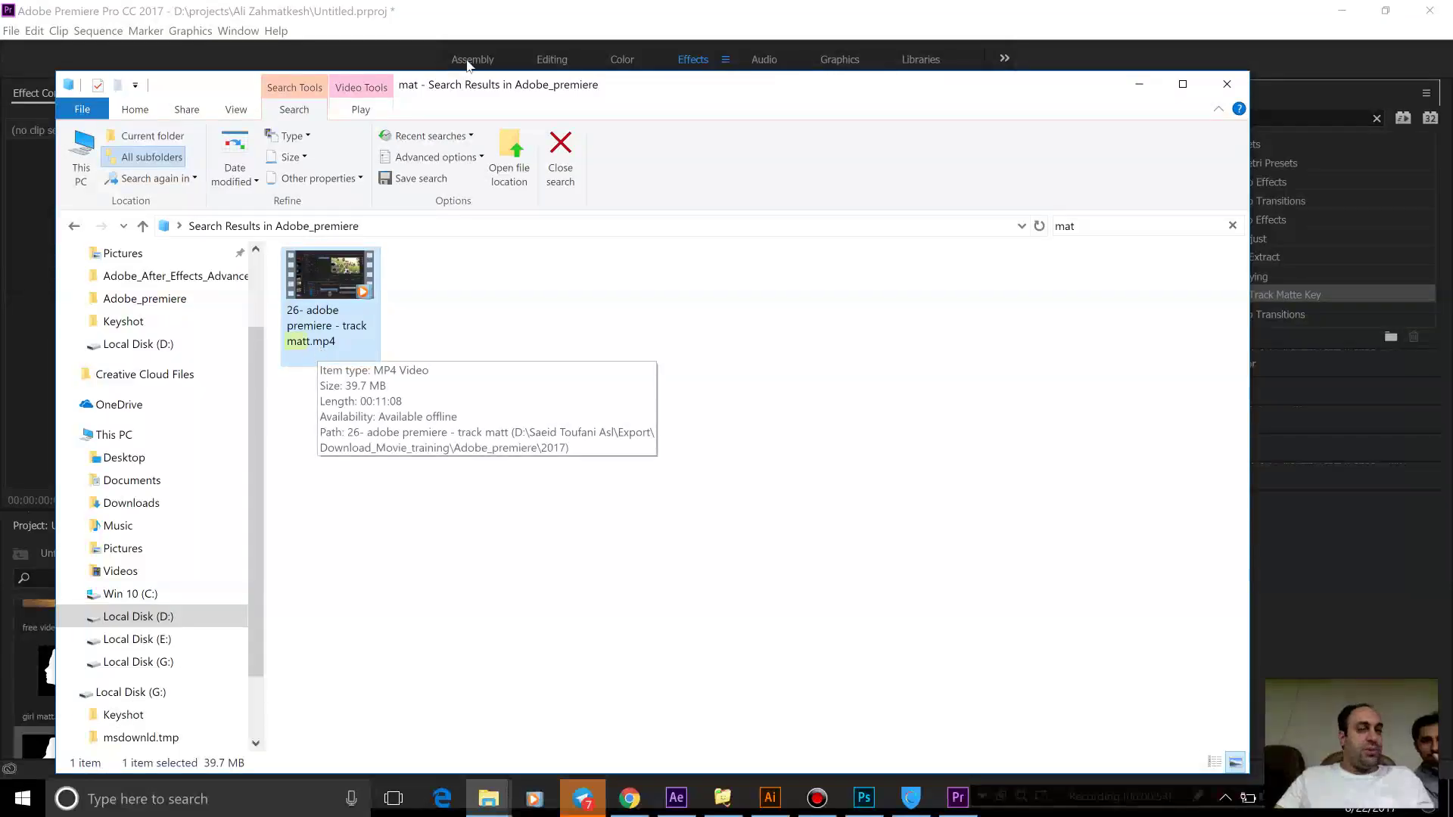
pyautogui.hotkey('alt', 'Tab')
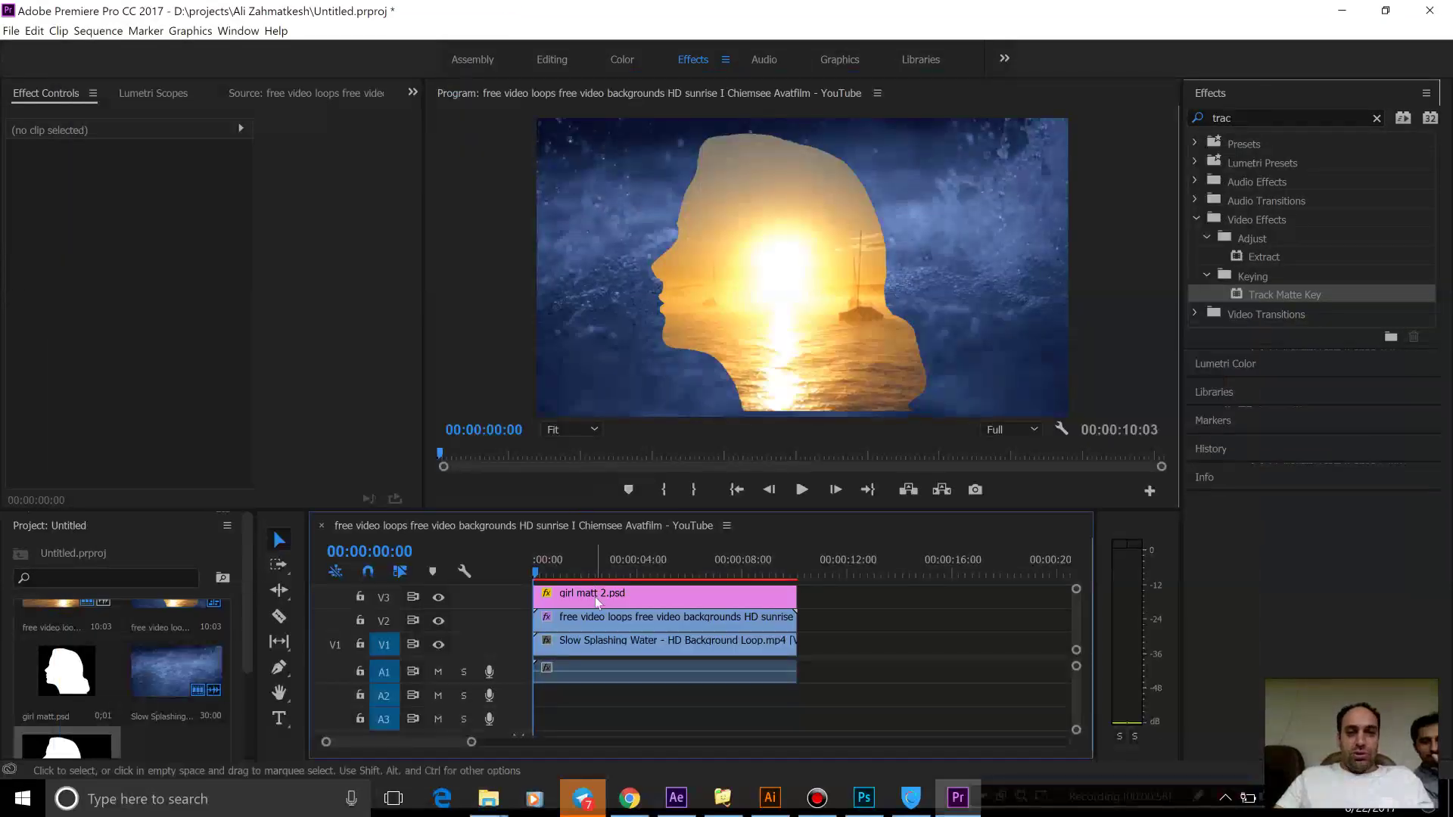
# Play the sequence again from the start and review the girl matt 2.psd, sunrise and splashing water clips.
pyautogui.press('space')
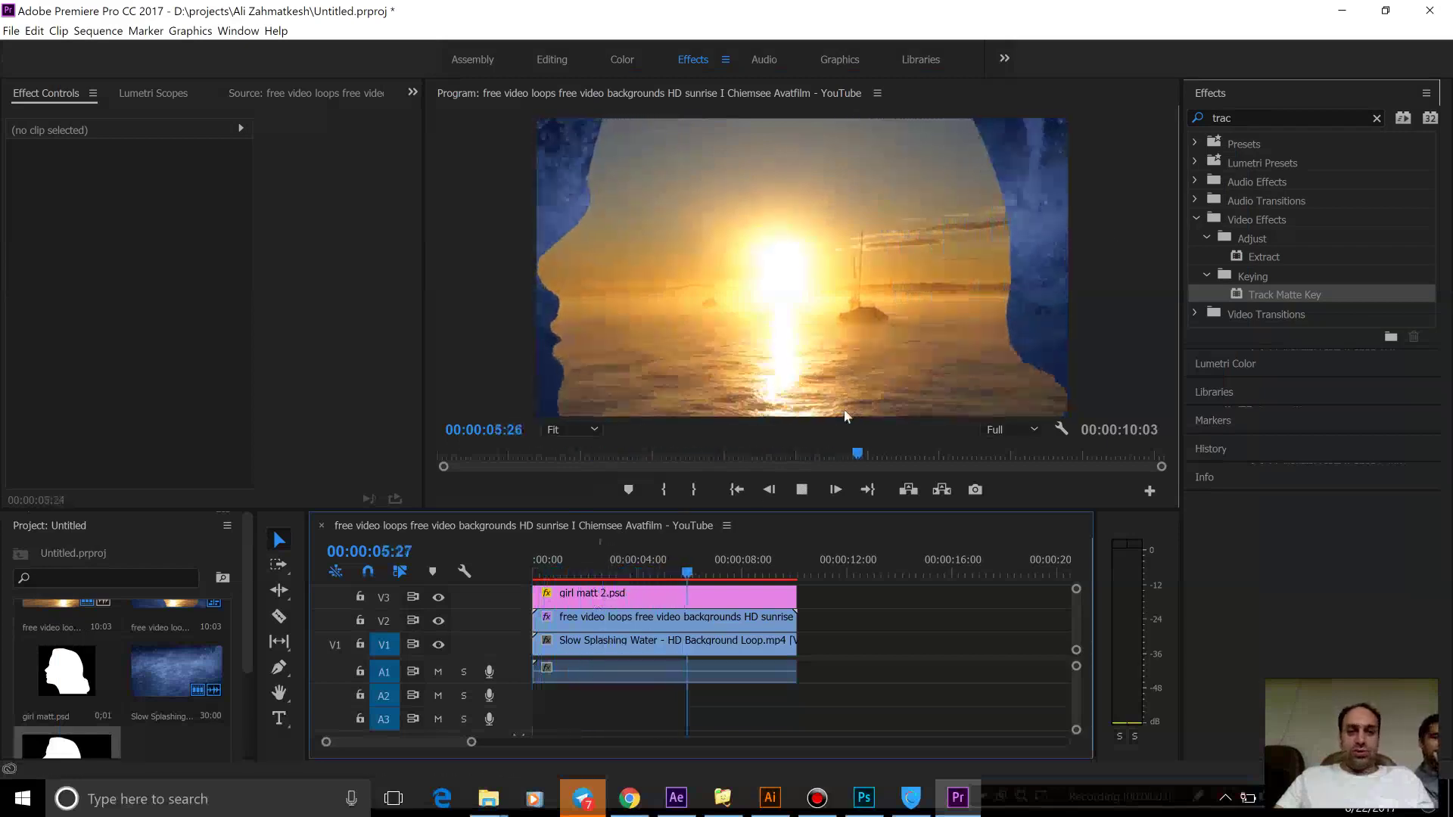
pyautogui.moveTo(610, 564); pyautogui.dragTo(520, 560)
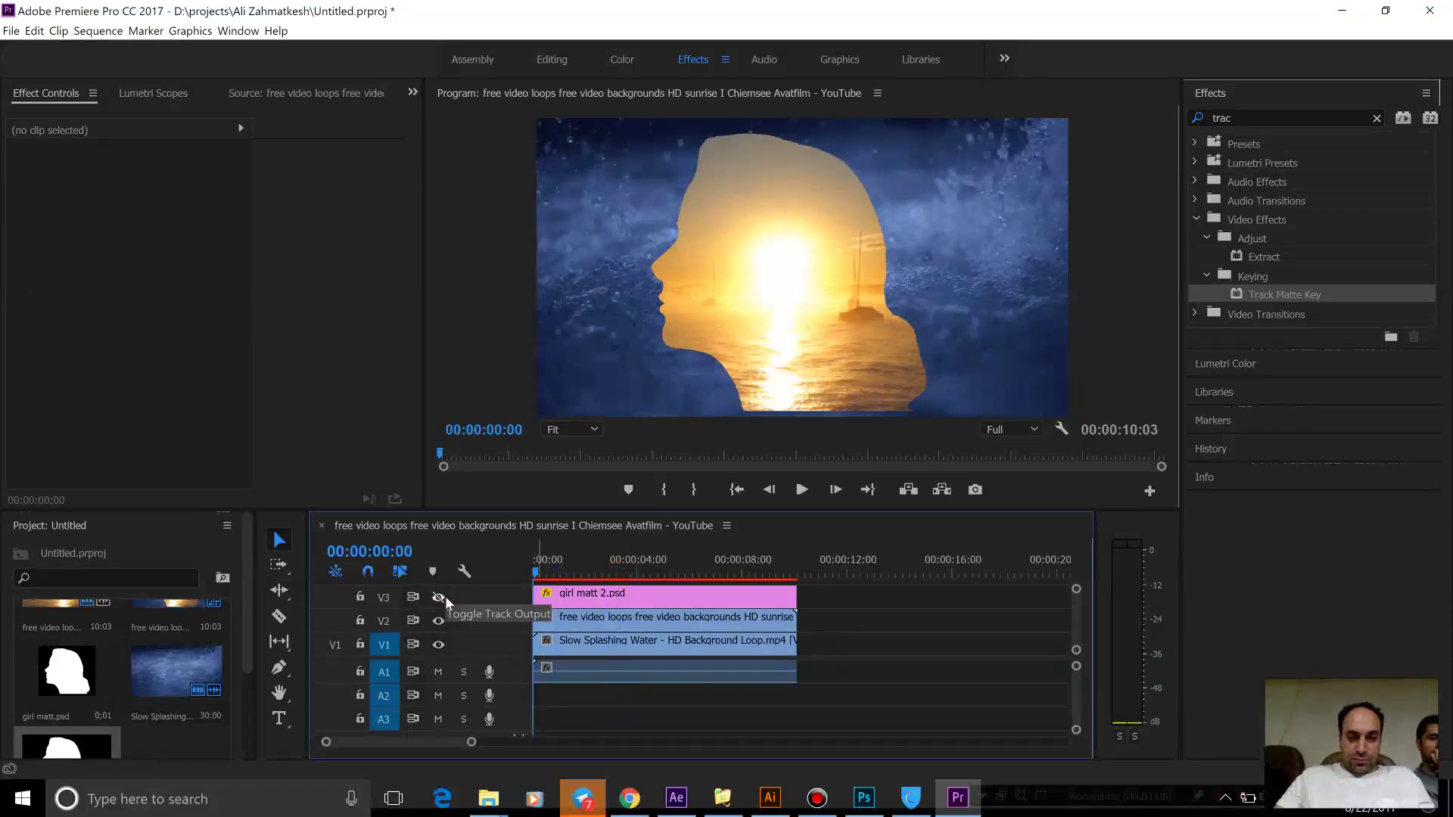
pyautogui.doubleClick(587, 605)
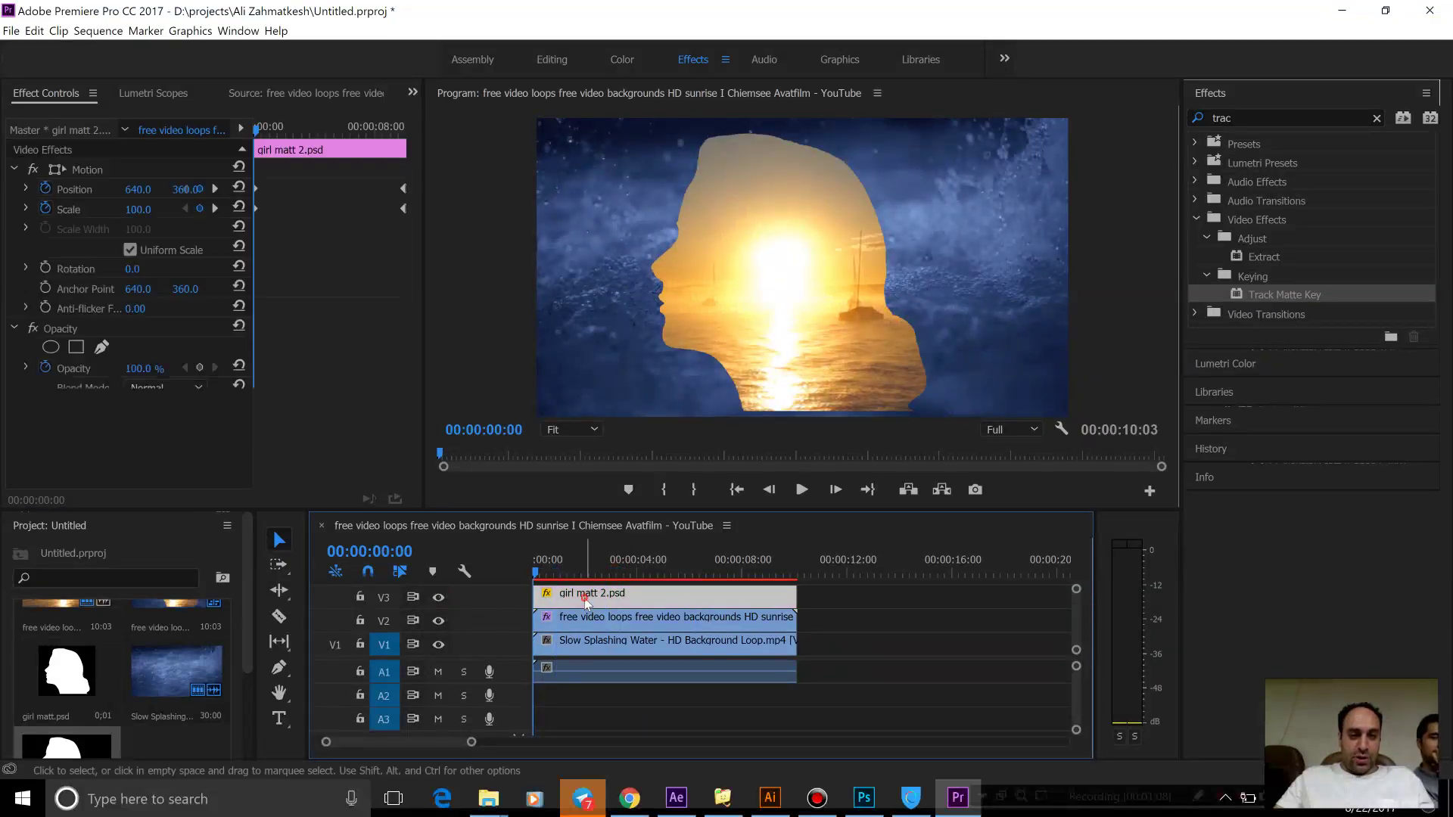
pyautogui.doubleClick(601, 621)
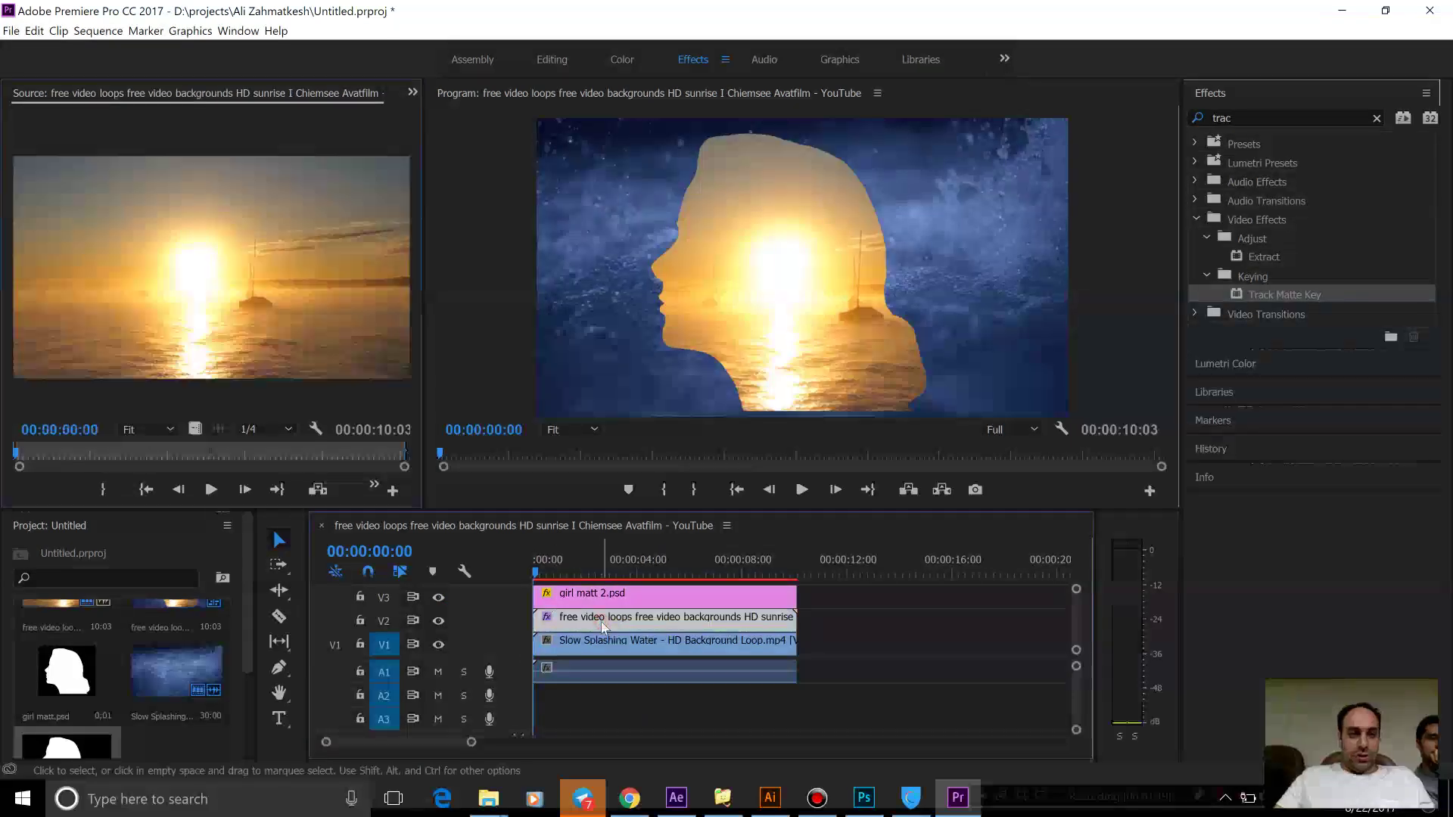
pyautogui.doubleClick(604, 640)
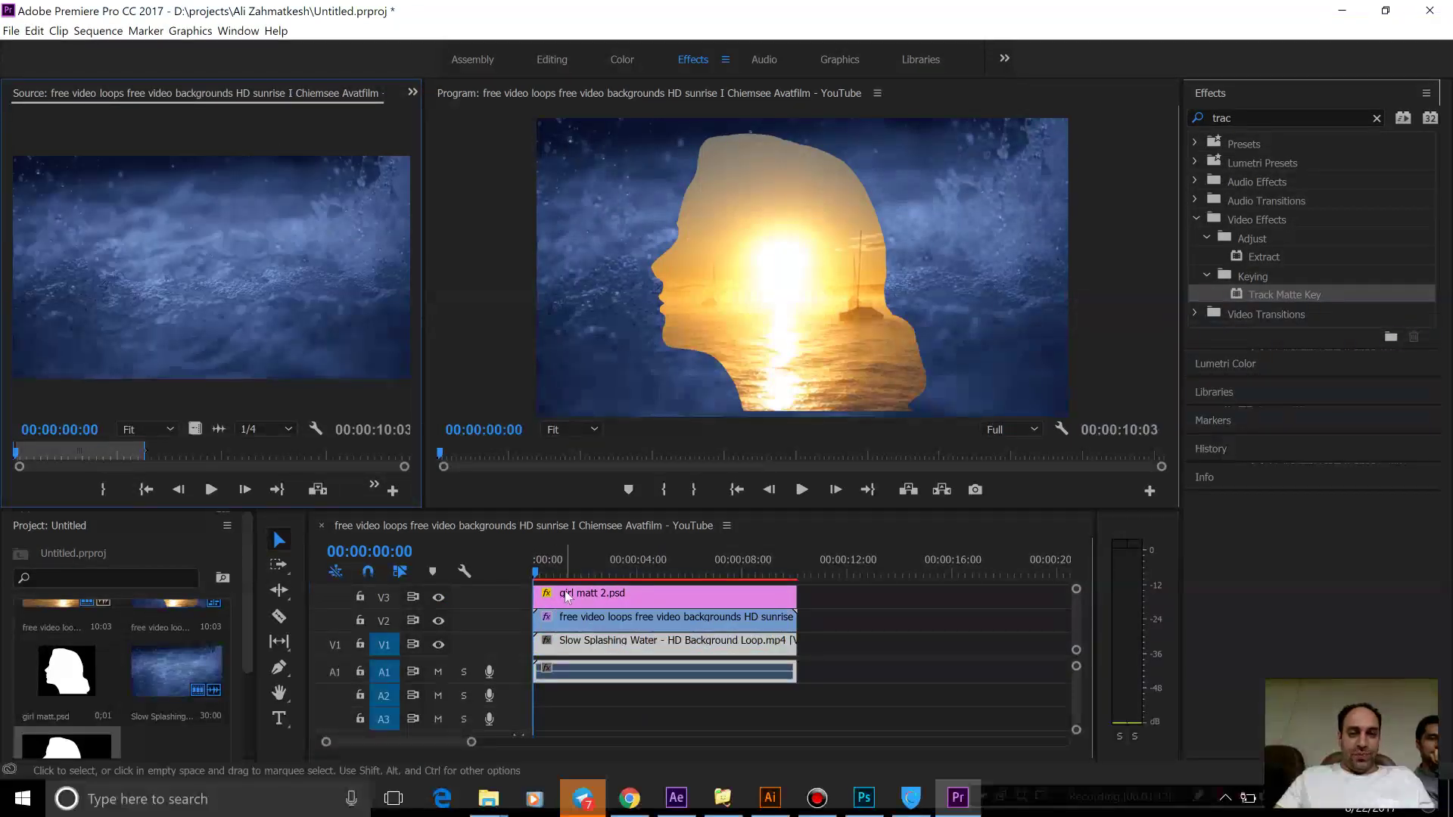
pyautogui.click(594, 598)
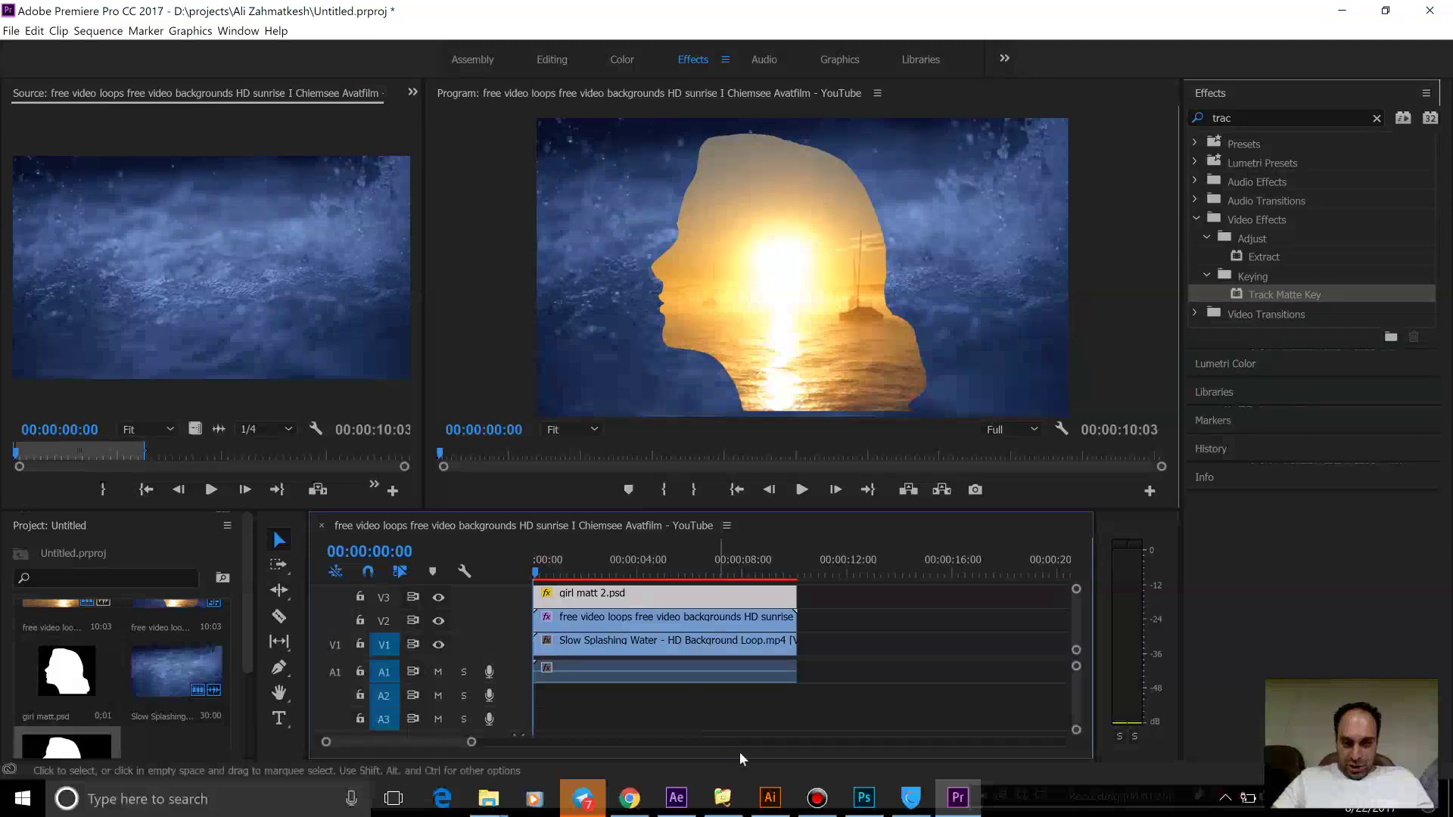
# Switch to Photoshop, duplicate Group 1 in girl matt 2.psd as Group 2, and hide Group 1 and the Background layer.
pyautogui.click(863, 798)
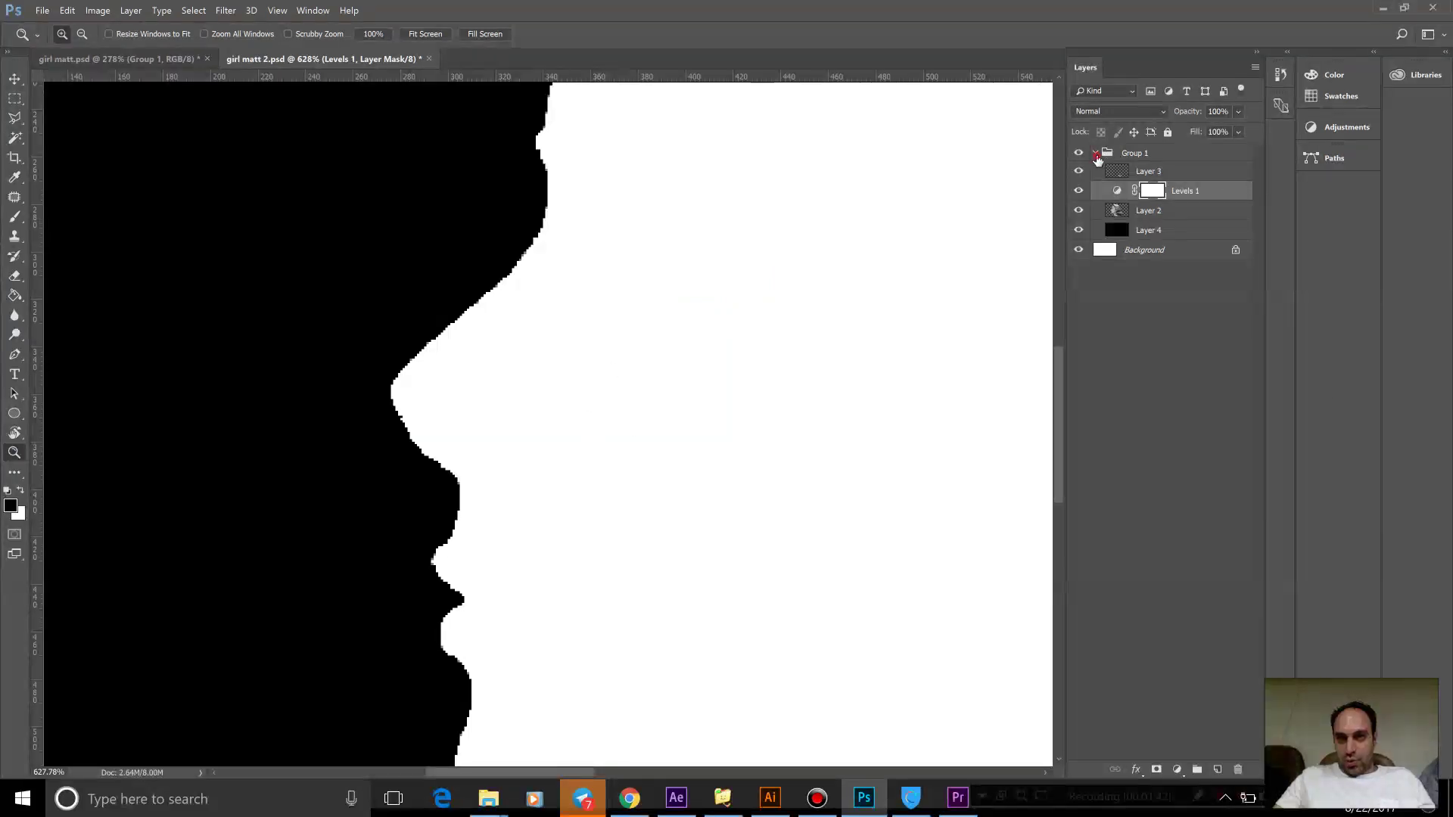
pyautogui.click(1095, 153)
pyautogui.click(1133, 154)
pyautogui.rightClick(1133, 153)
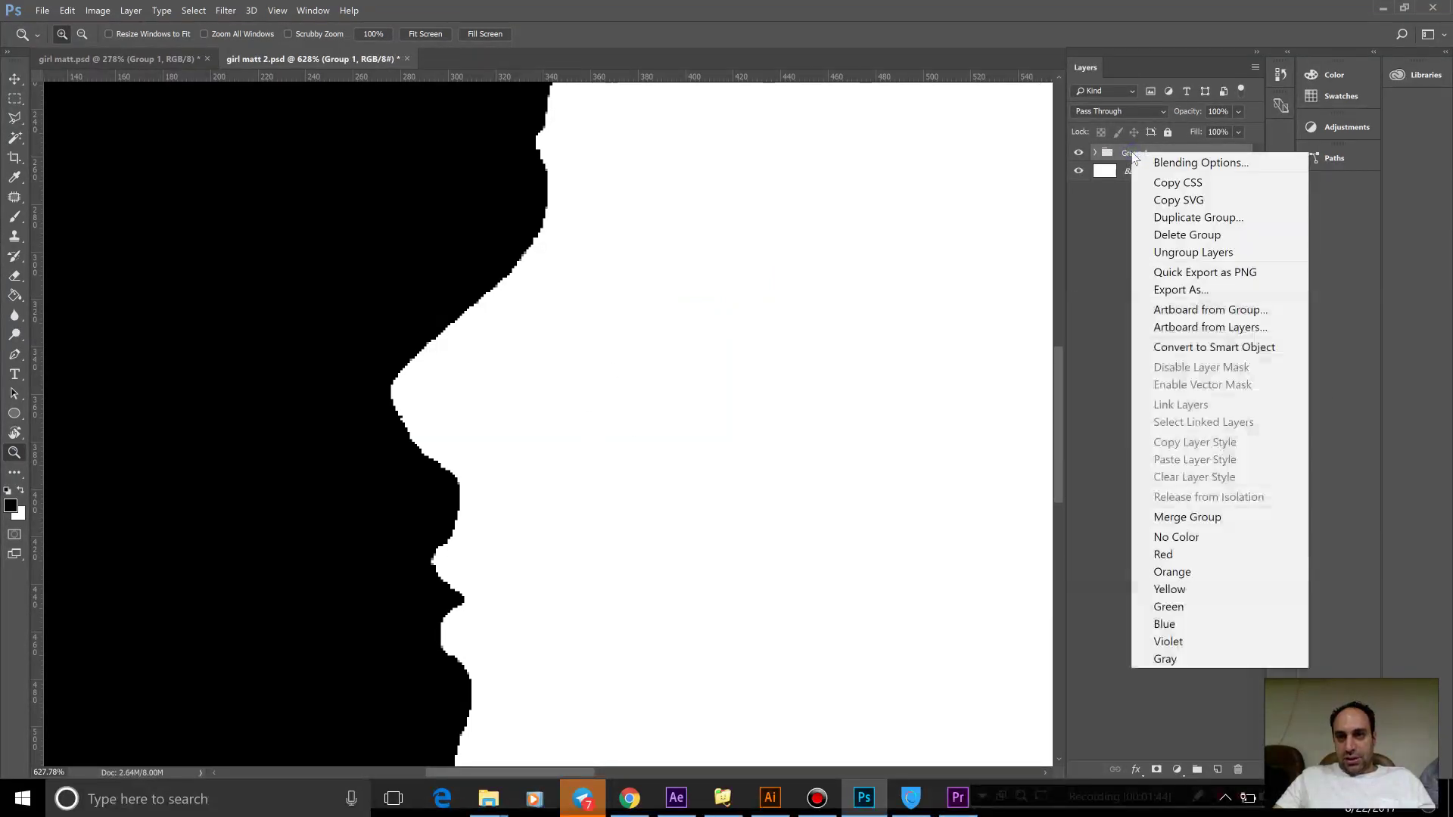
pyautogui.click(1169, 217)
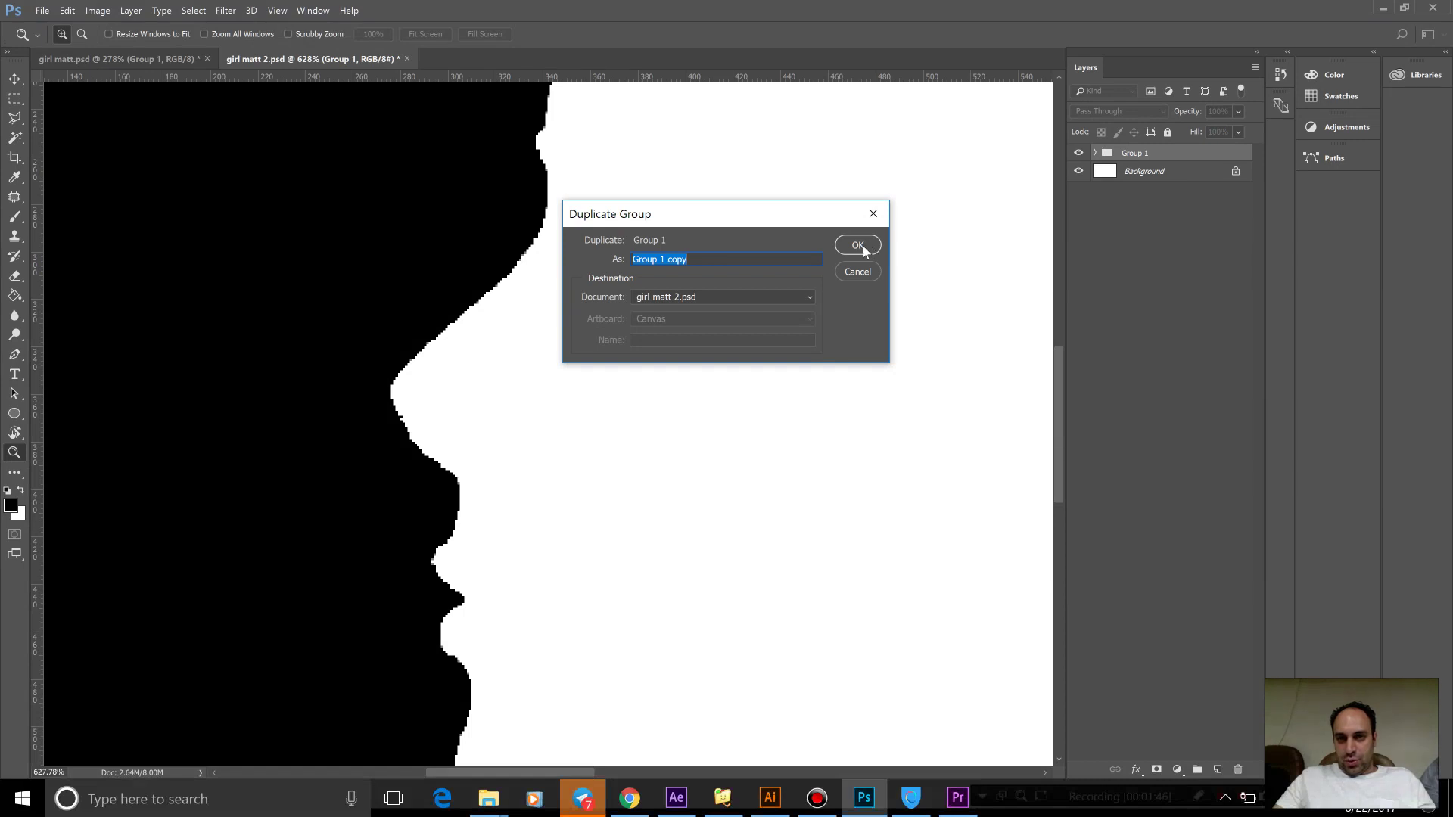
pyautogui.moveTo(690, 259); pyautogui.dragTo(661, 259)
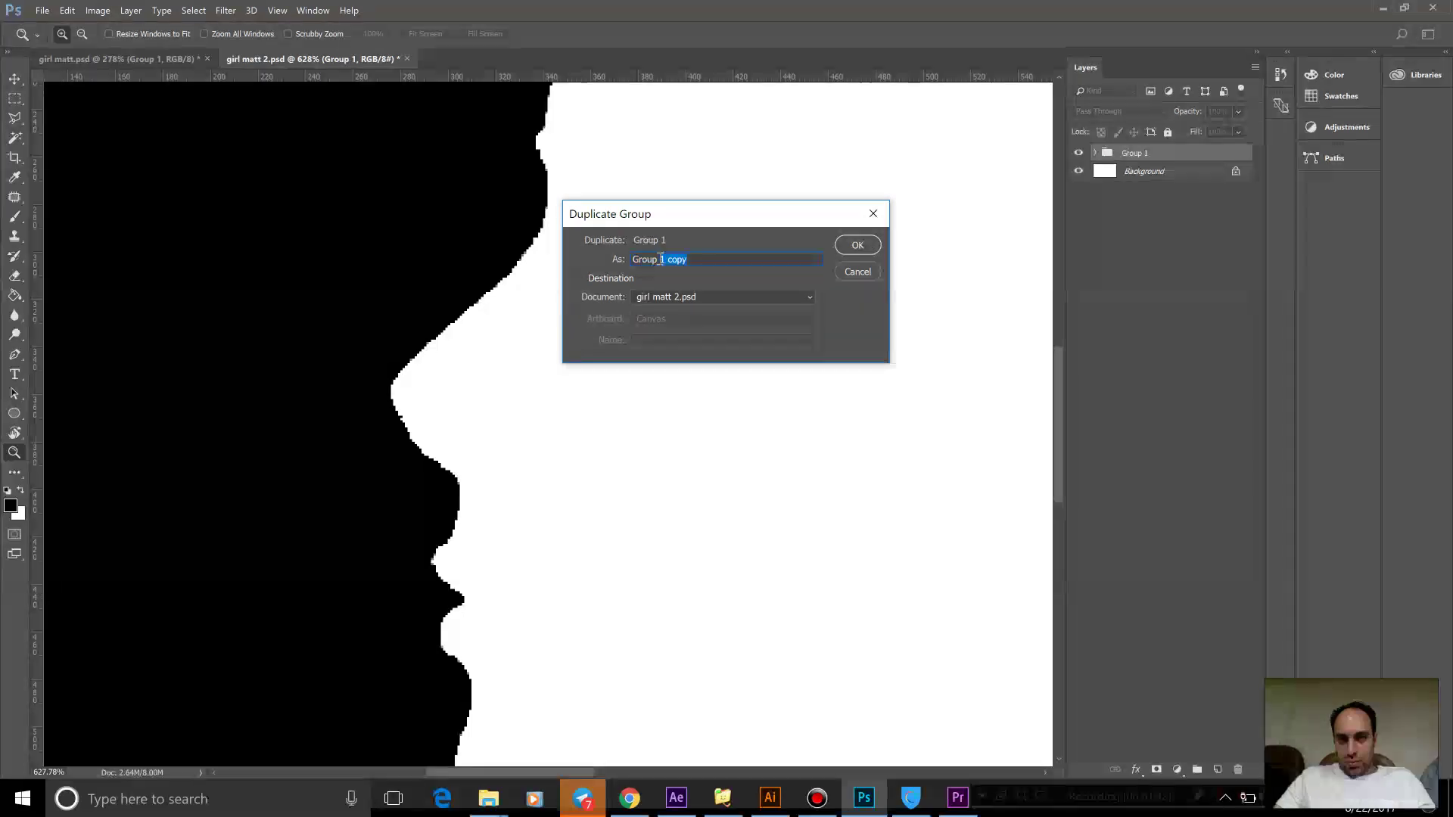
pyautogui.write('2')
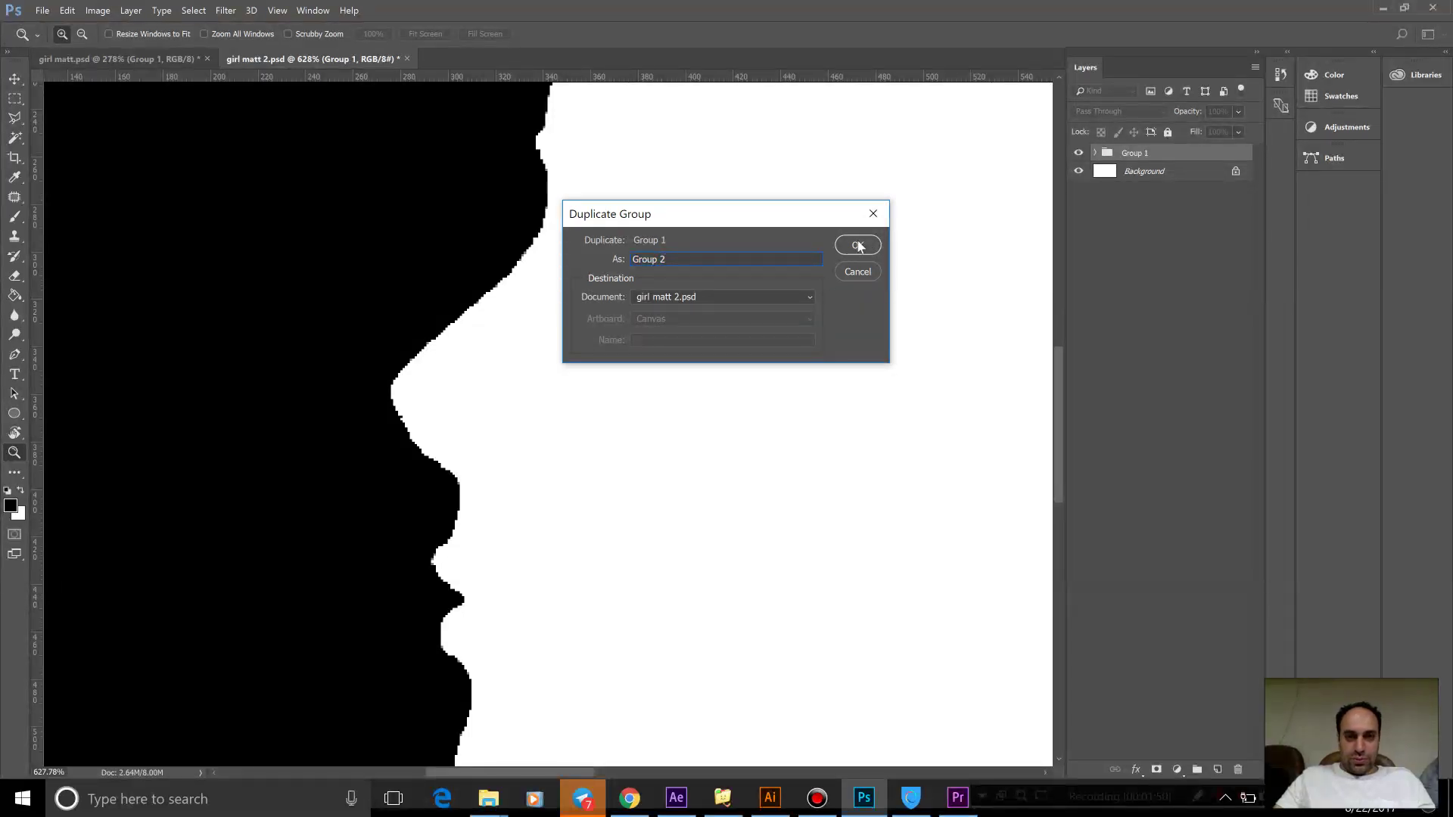
pyautogui.click(858, 246)
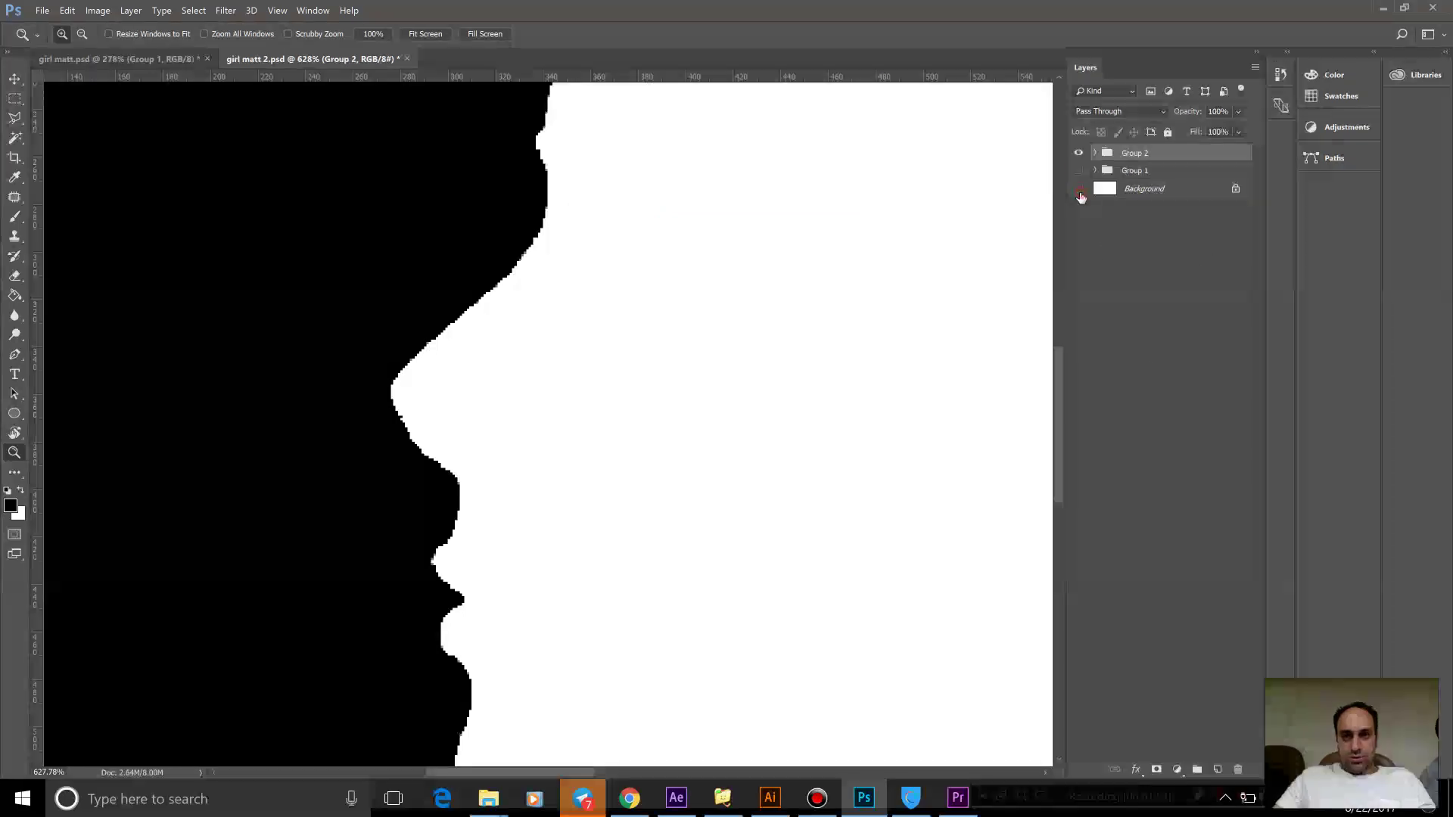
pyautogui.click(1078, 190)
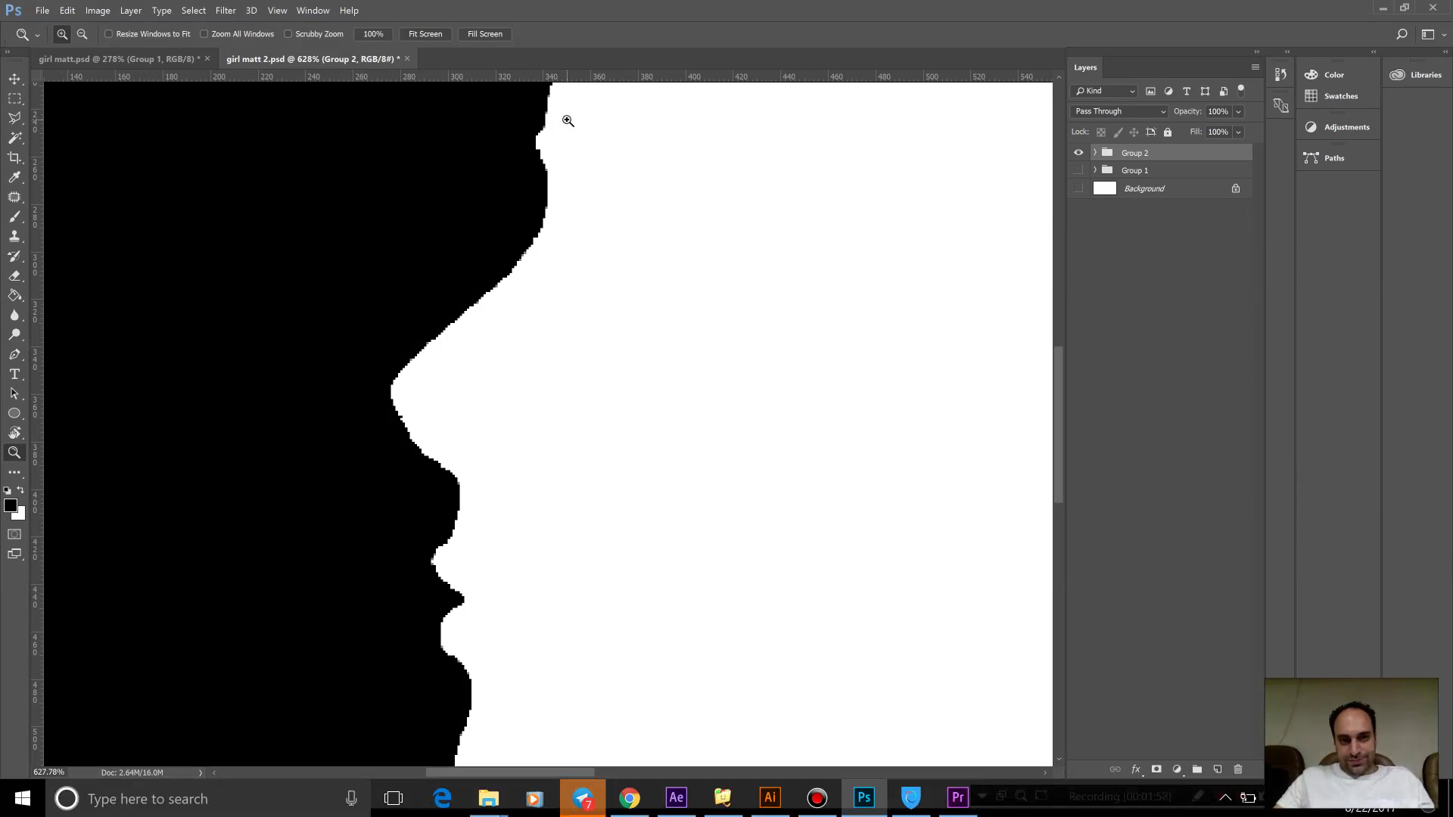
# Select Layer 2 inside Group 2 and open it in the Liquify filter.
pyautogui.moveTo(566, 120); pyautogui.dragTo(336, 729)
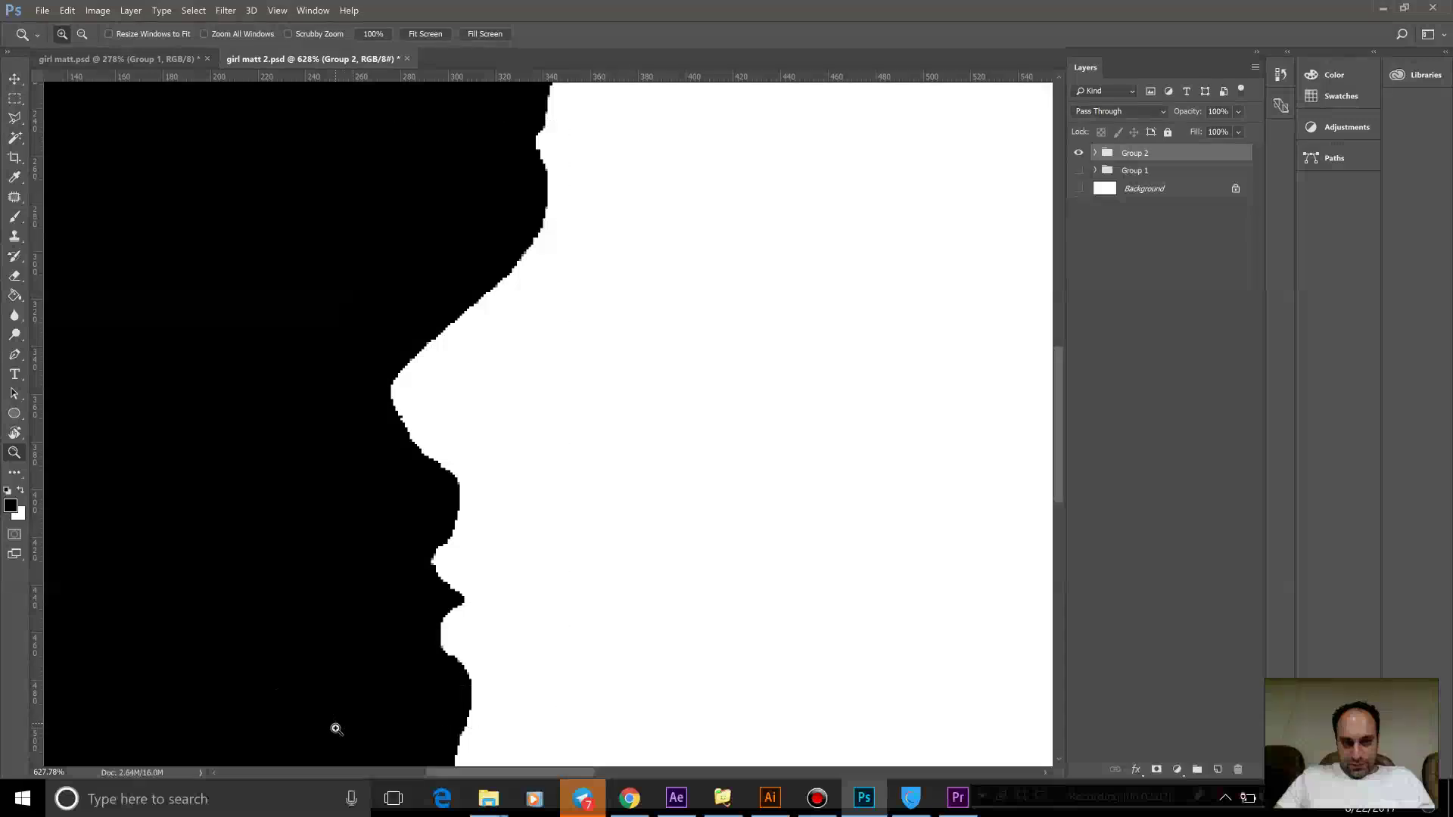
pyautogui.moveTo(474, 536); pyautogui.dragTo(658, 717)
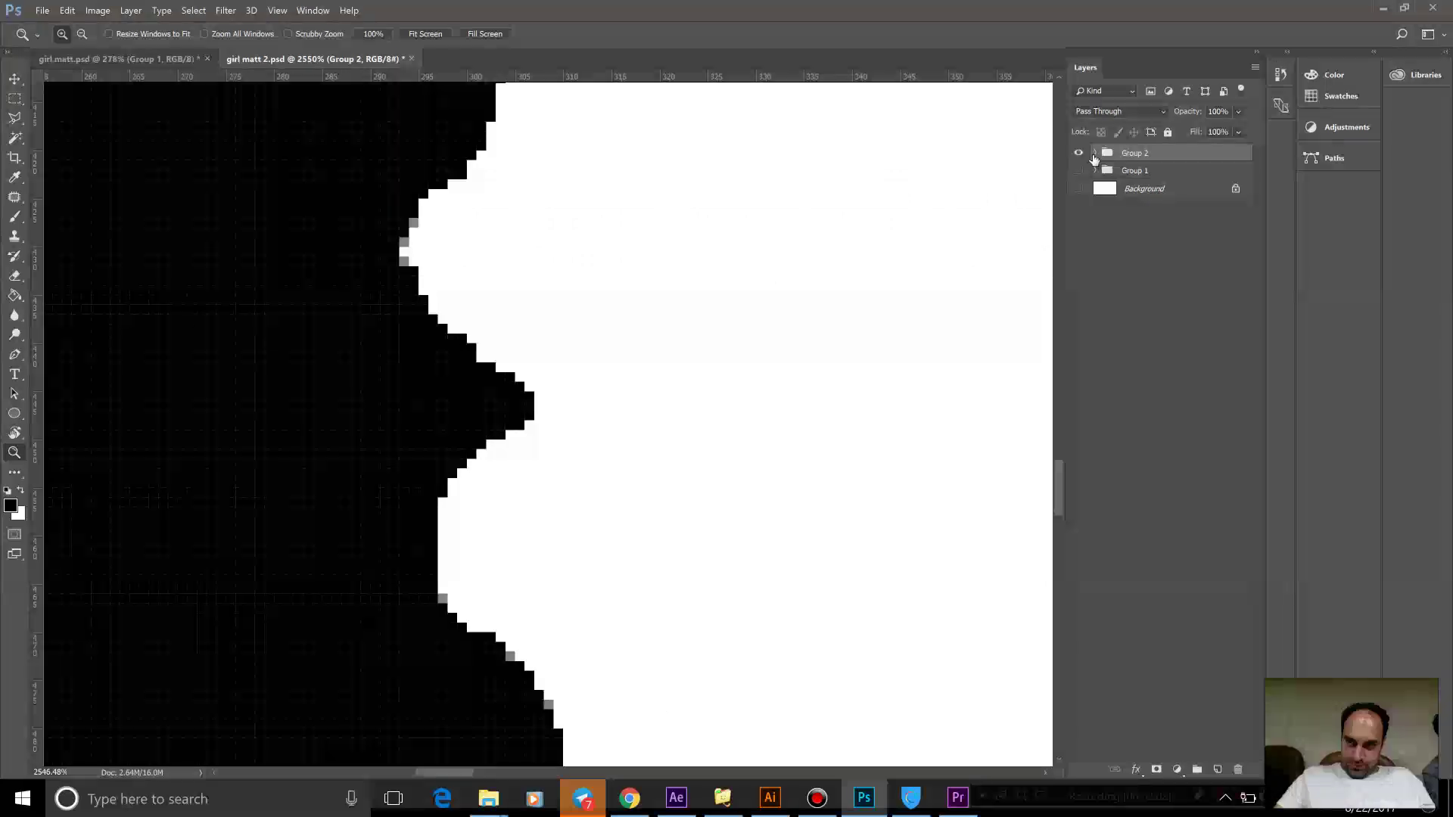
pyautogui.click(1095, 153)
pyautogui.click(1115, 218)
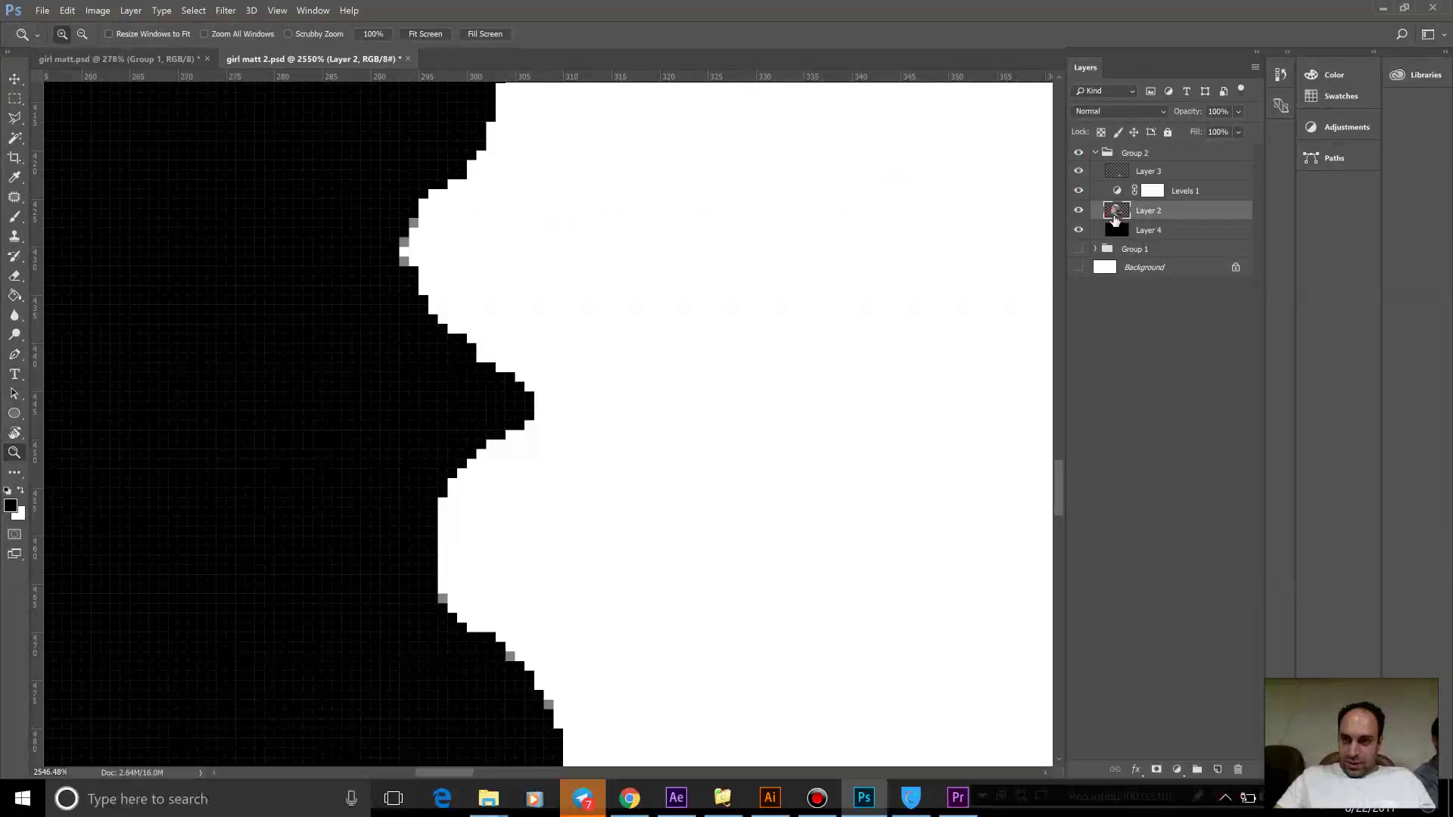
pyautogui.click(1078, 211)
pyautogui.click(1079, 212)
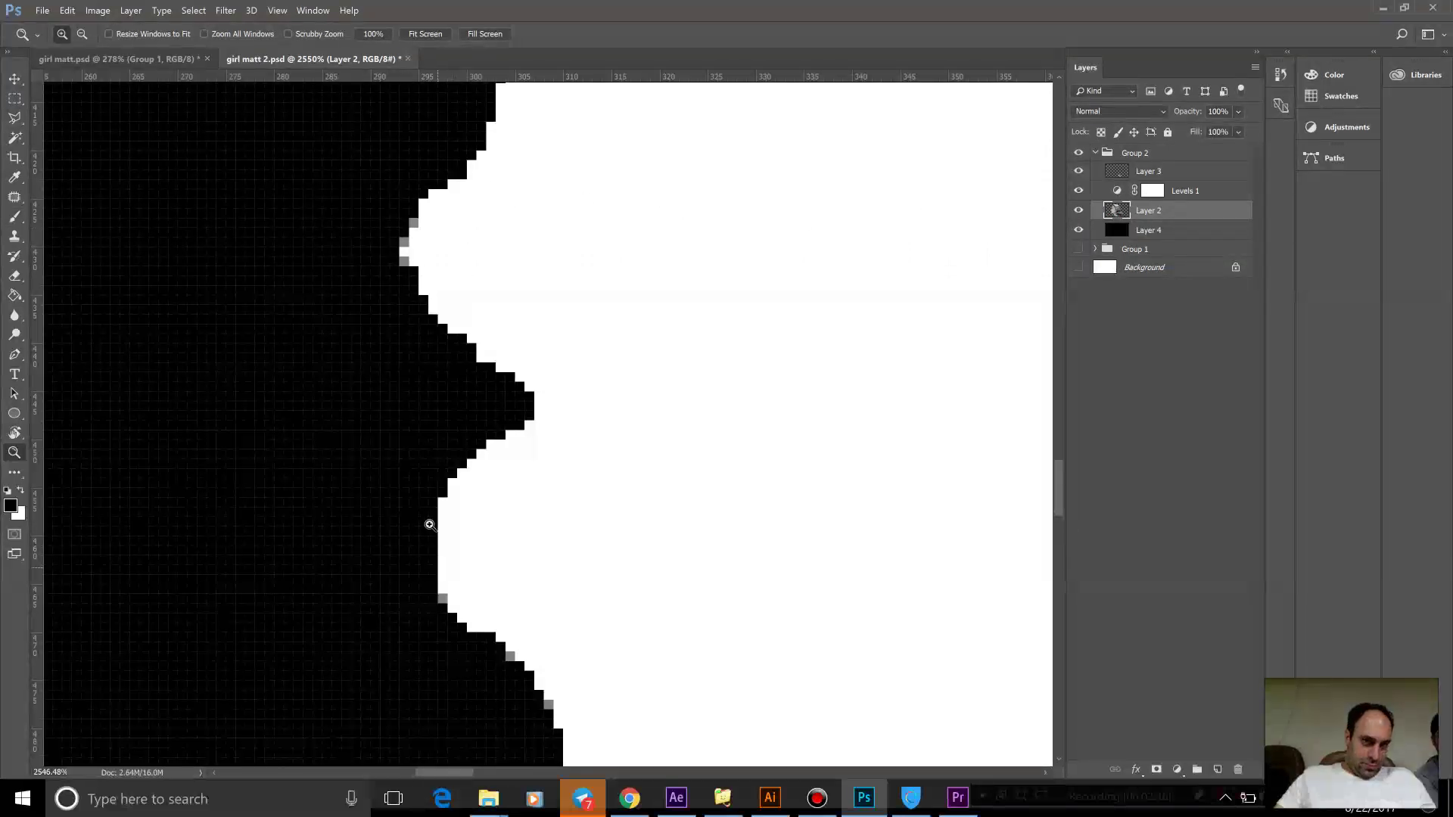
pyautogui.click(224, 10)
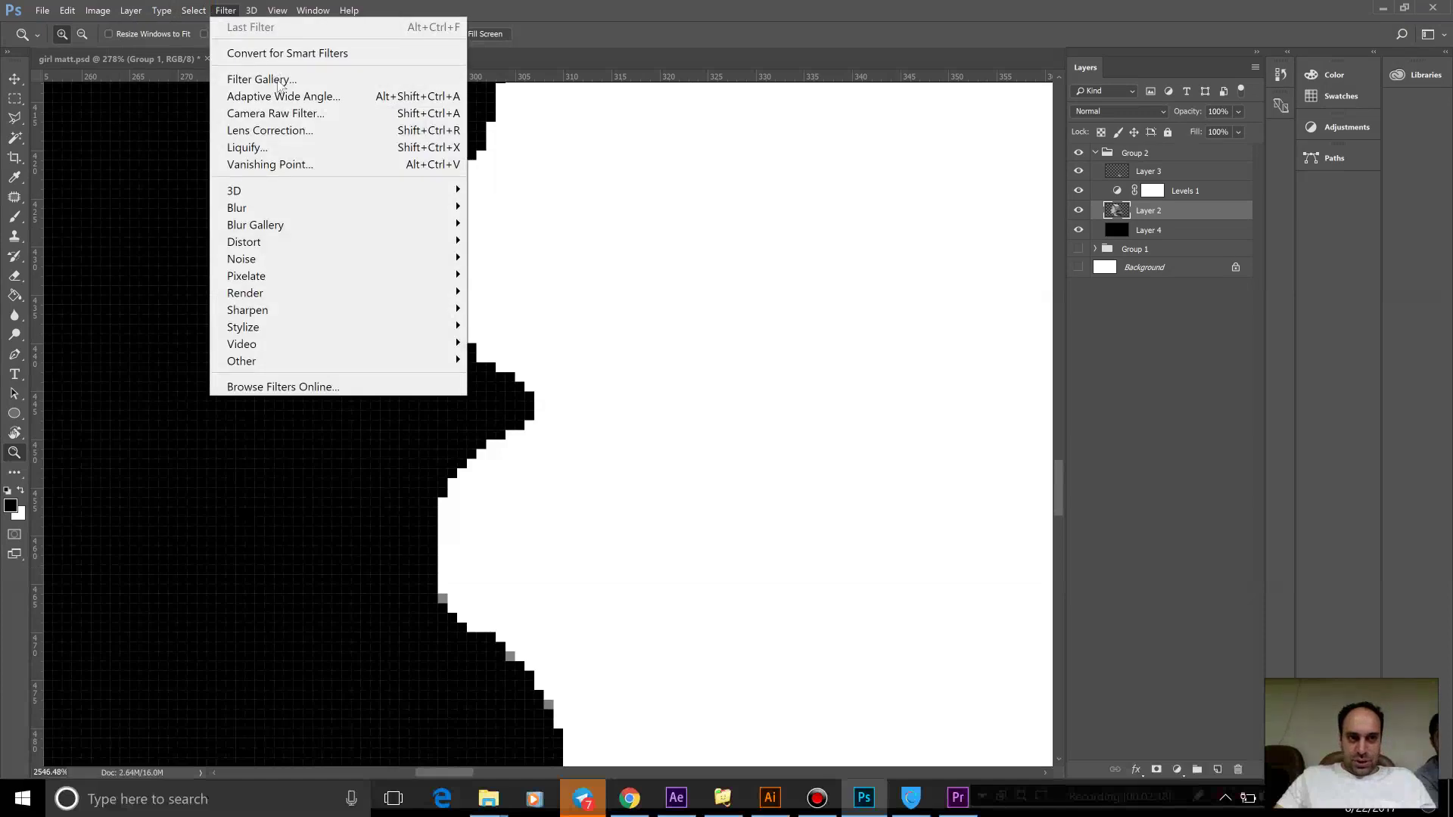
pyautogui.click(333, 147)
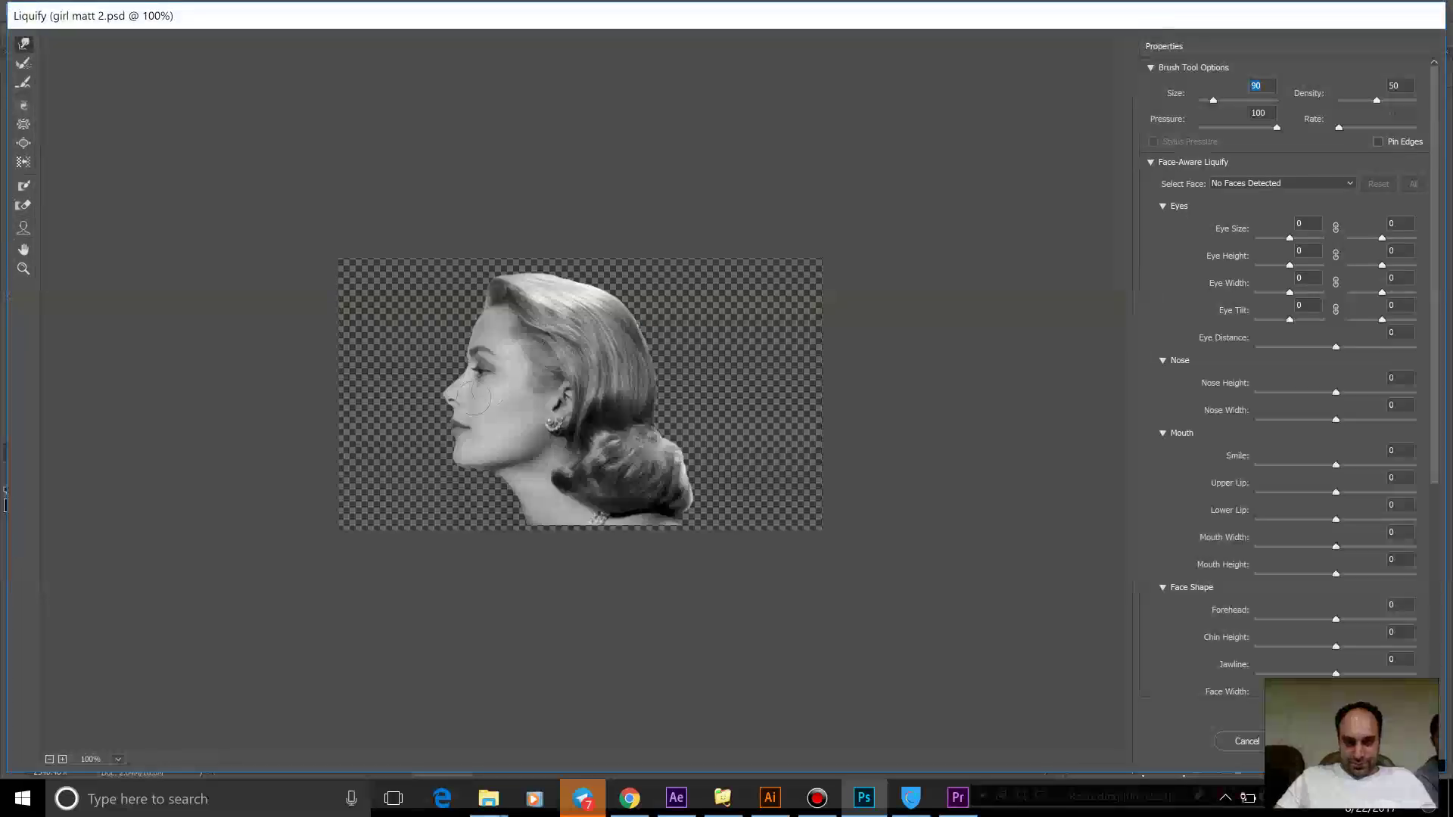
# Push the upper lip down and the lower lip up toward each other using Forward Warp with brush size 25.
pyautogui.click(24, 268)
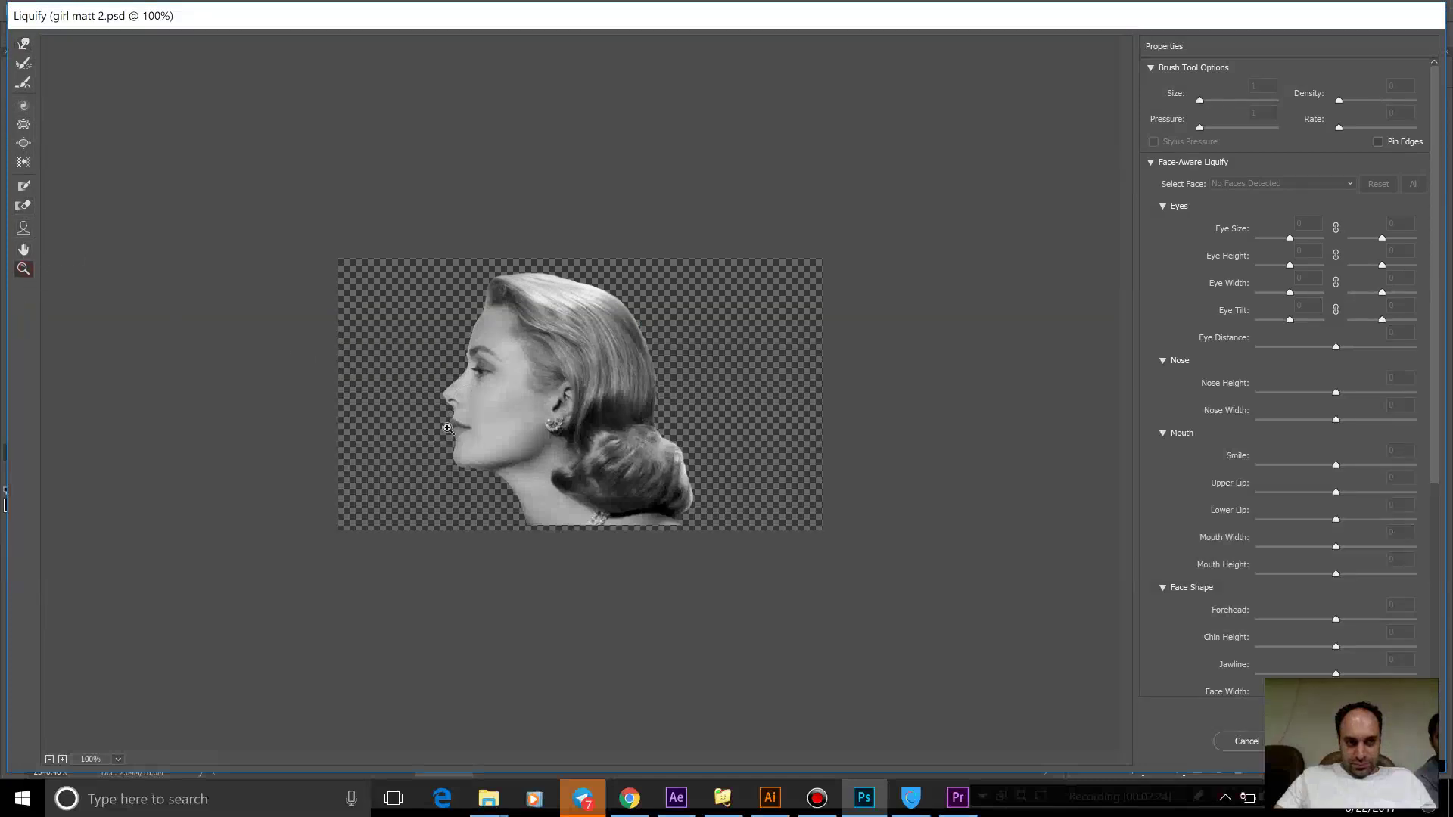
pyautogui.moveTo(499, 442); pyautogui.dragTo(500, 443)
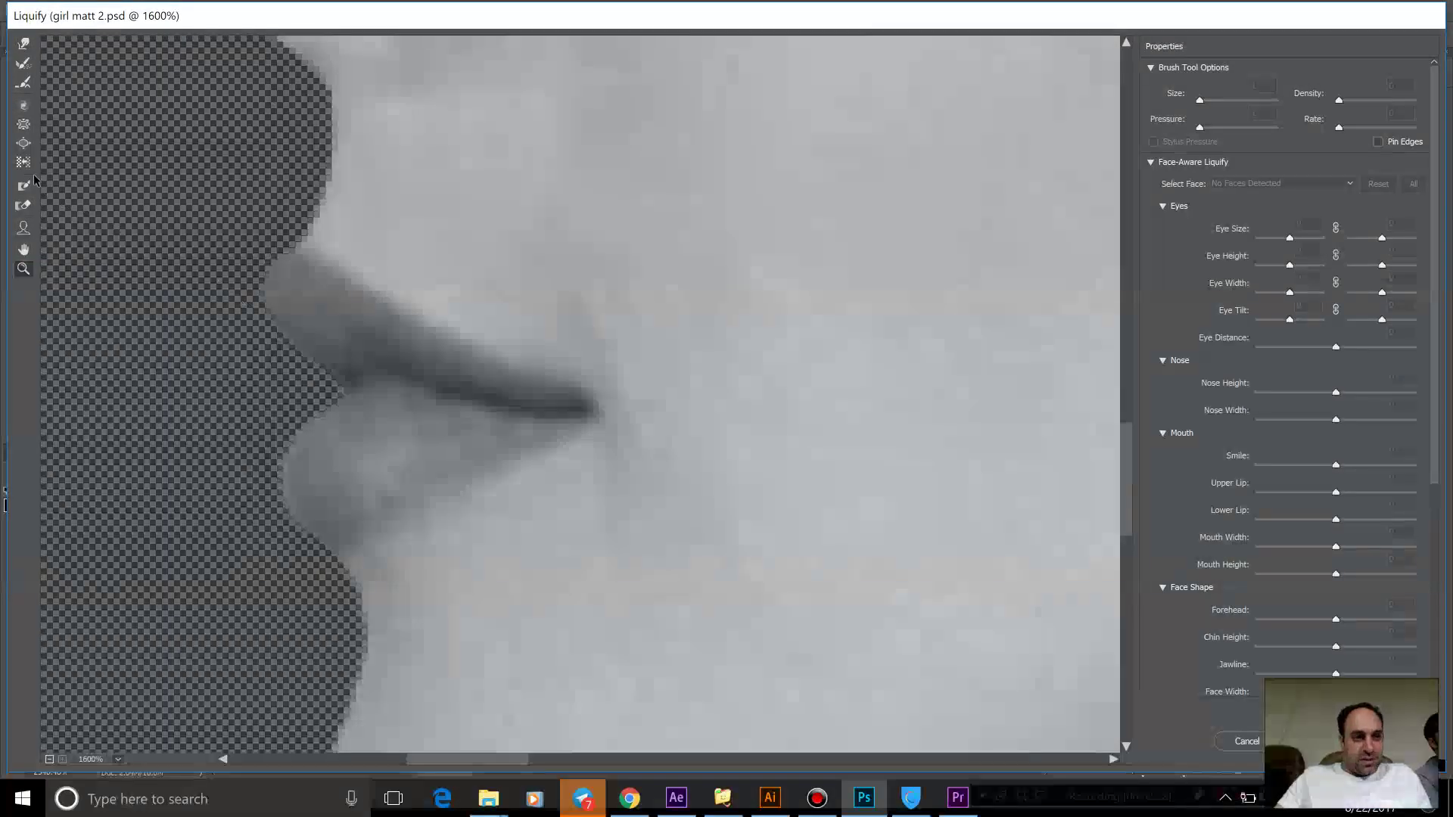
pyautogui.click(24, 43)
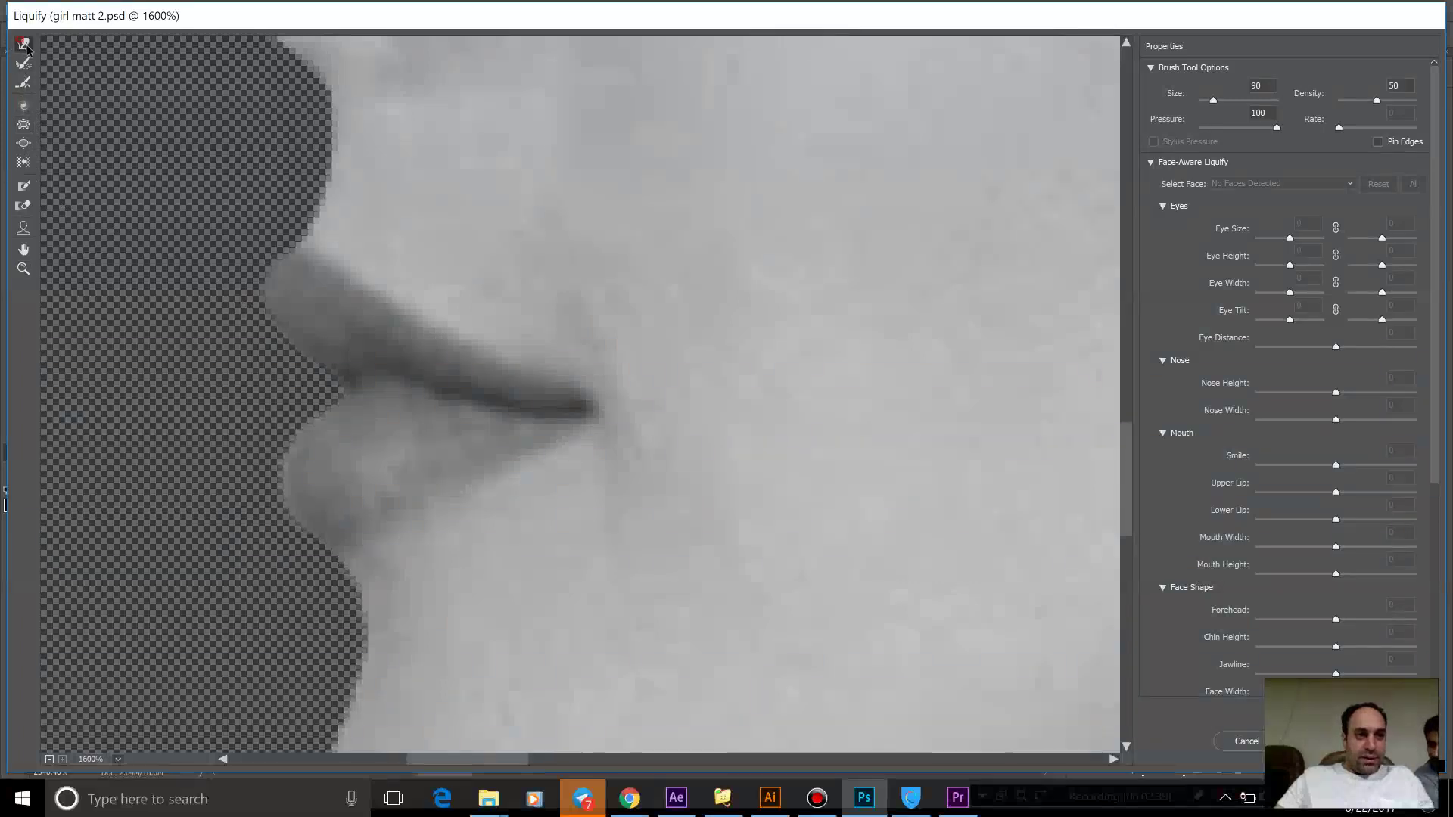
pyautogui.press('[')
pyautogui.press('[')
pyautogui.press('[')
pyautogui.press('[')
pyautogui.press('[')
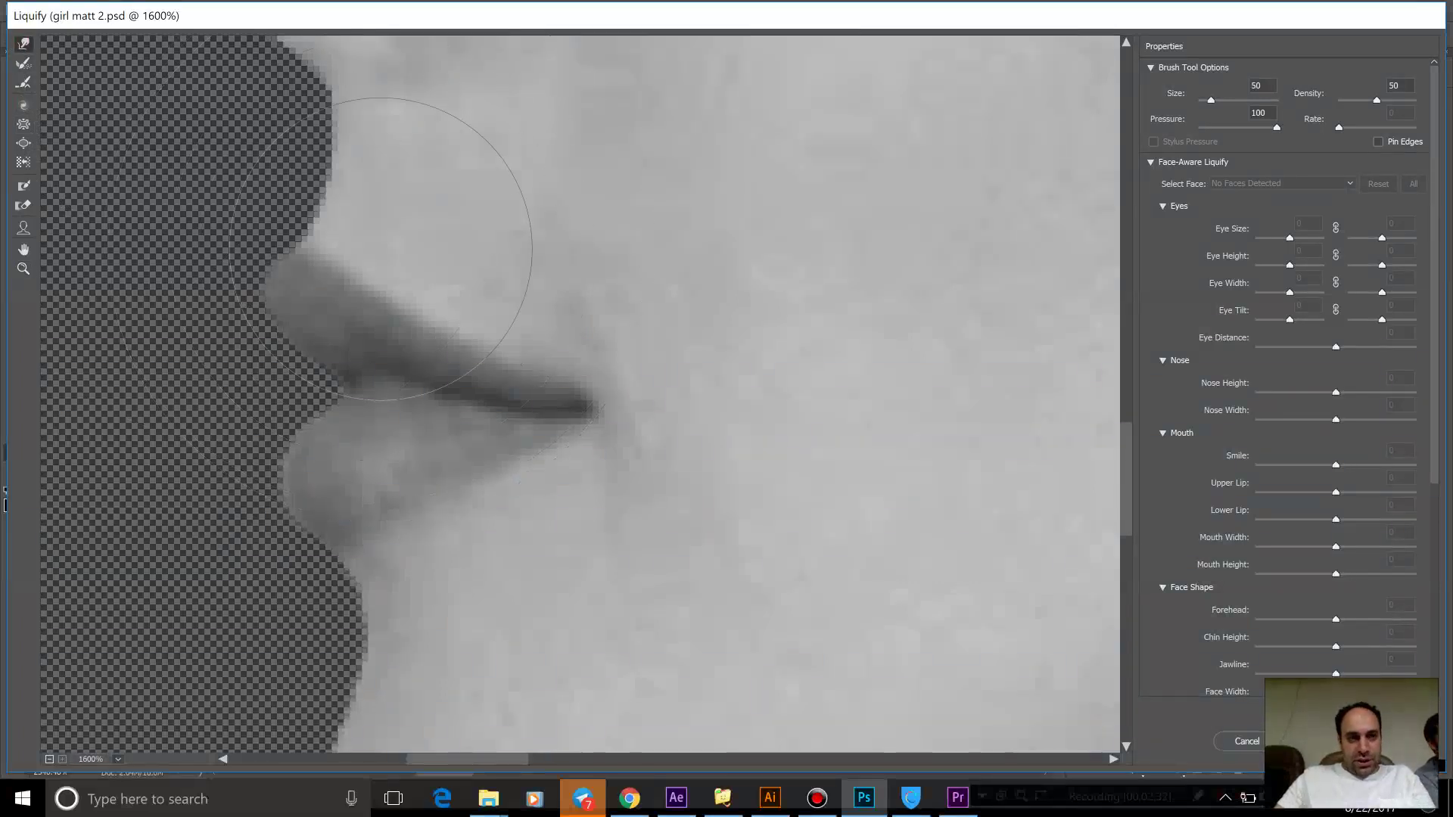
pyautogui.press('[')
pyautogui.press('[')
pyautogui.press('[')
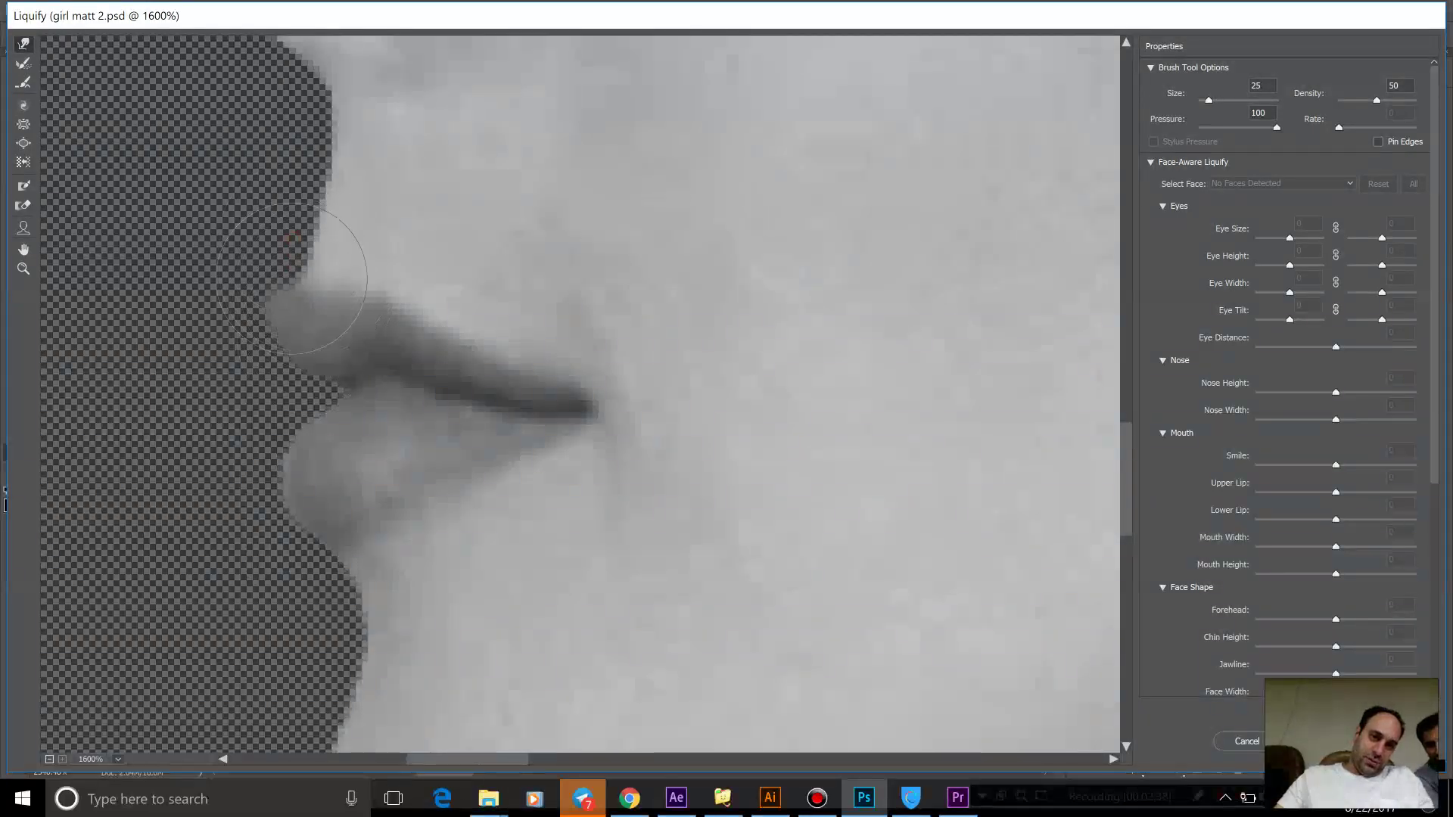
pyautogui.click(311, 327)
pyautogui.moveTo(311, 327)
pyautogui.mouseDown()
pyautogui.moveTo(324, 354)
pyautogui.moveTo(286, 347)
pyautogui.mouseUp()
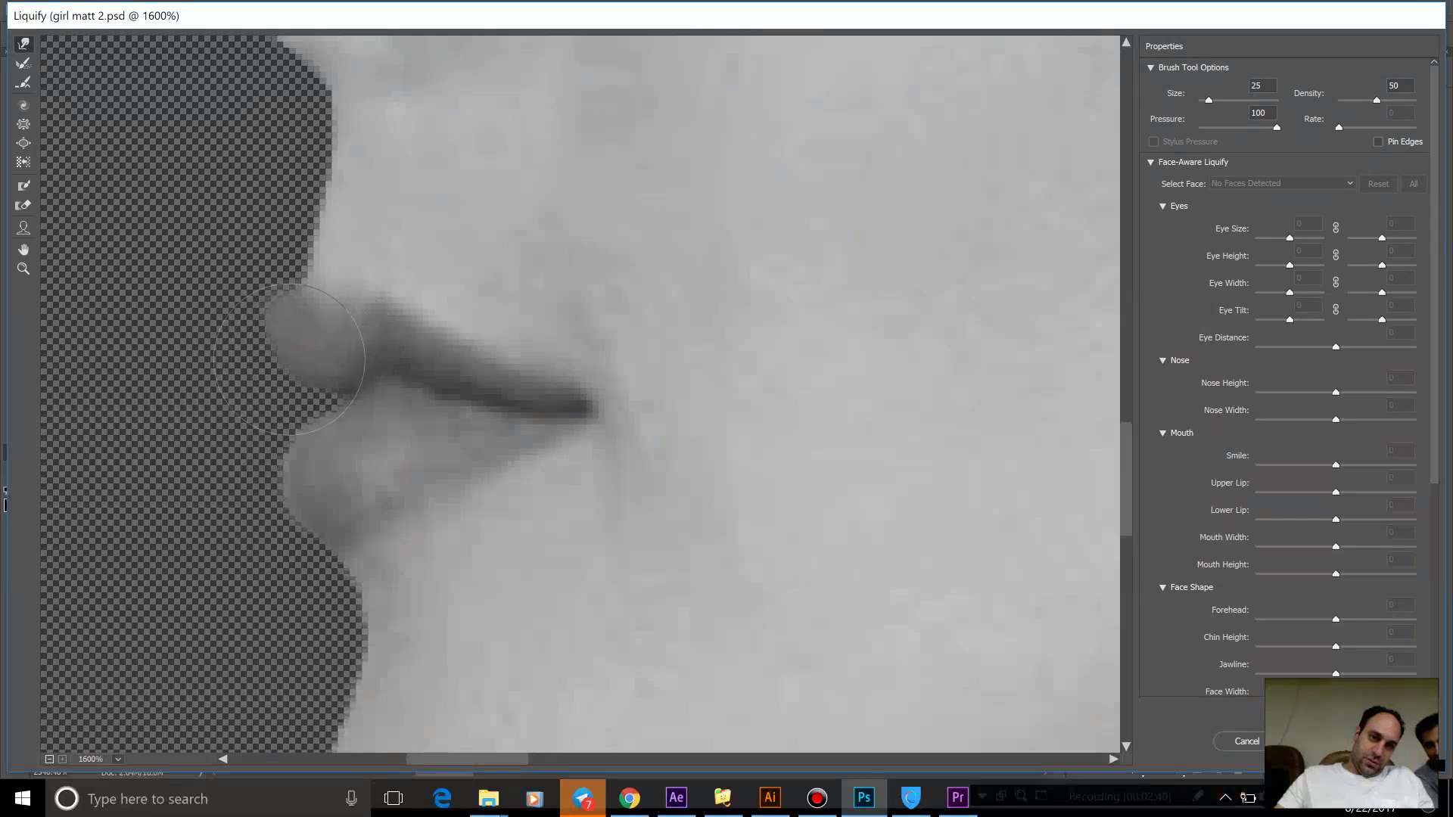
pyautogui.moveTo(325, 521)
pyautogui.mouseDown()
pyautogui.moveTo(293, 375)
pyautogui.moveTo(307, 429)
pyautogui.mouseUp()
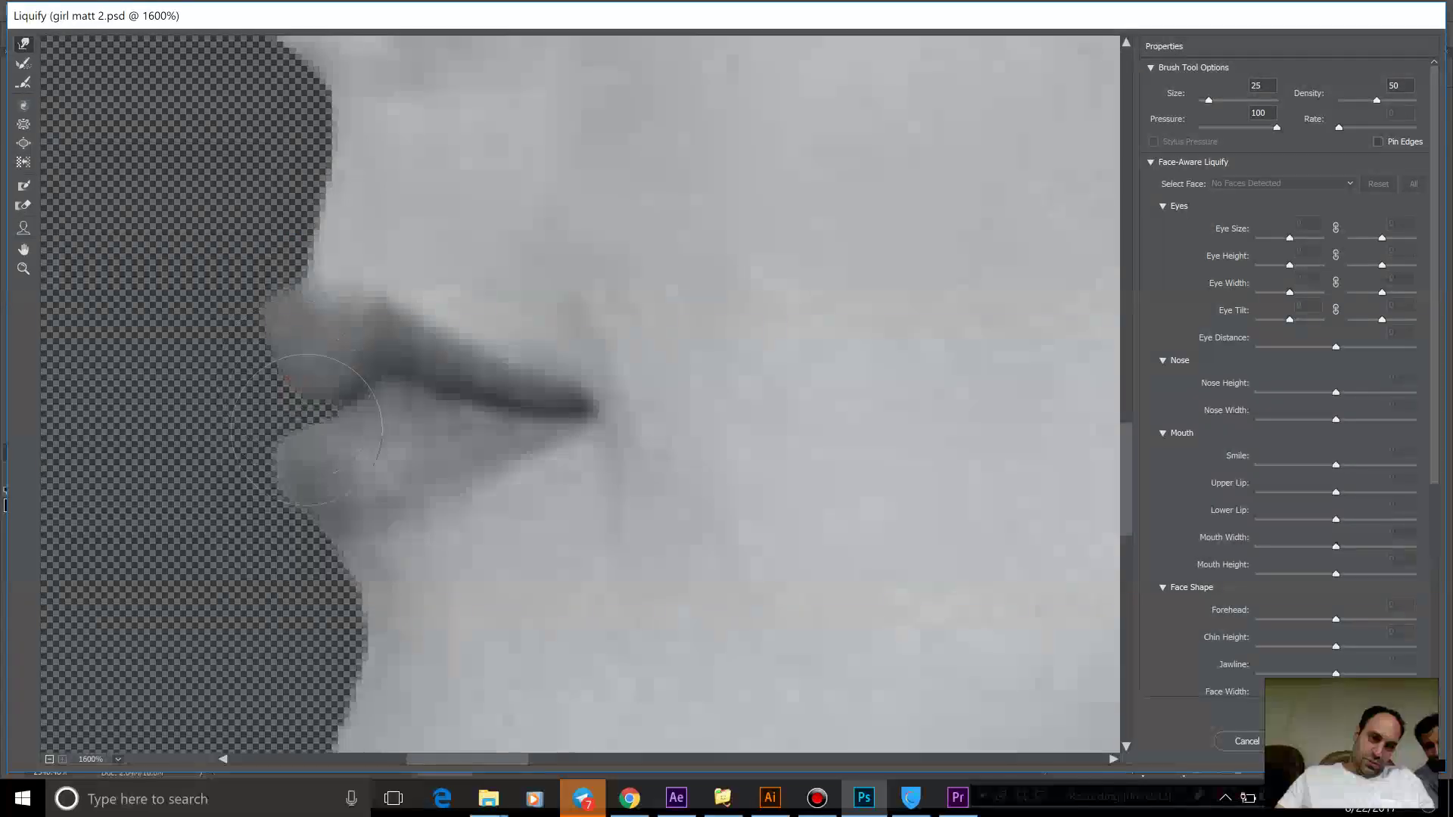
pyautogui.moveTo(309, 508)
pyautogui.mouseDown()
pyautogui.moveTo(302, 492)
pyautogui.moveTo(318, 535)
pyautogui.moveTo(301, 503)
pyautogui.moveTo(312, 492)
pyautogui.moveTo(311, 522)
pyautogui.moveTo(318, 383)
pyautogui.moveTo(341, 356)
pyautogui.moveTo(310, 340)
pyautogui.moveTo(292, 394)
pyautogui.moveTo(333, 394)
pyautogui.moveTo(321, 443)
pyautogui.mouseUp()
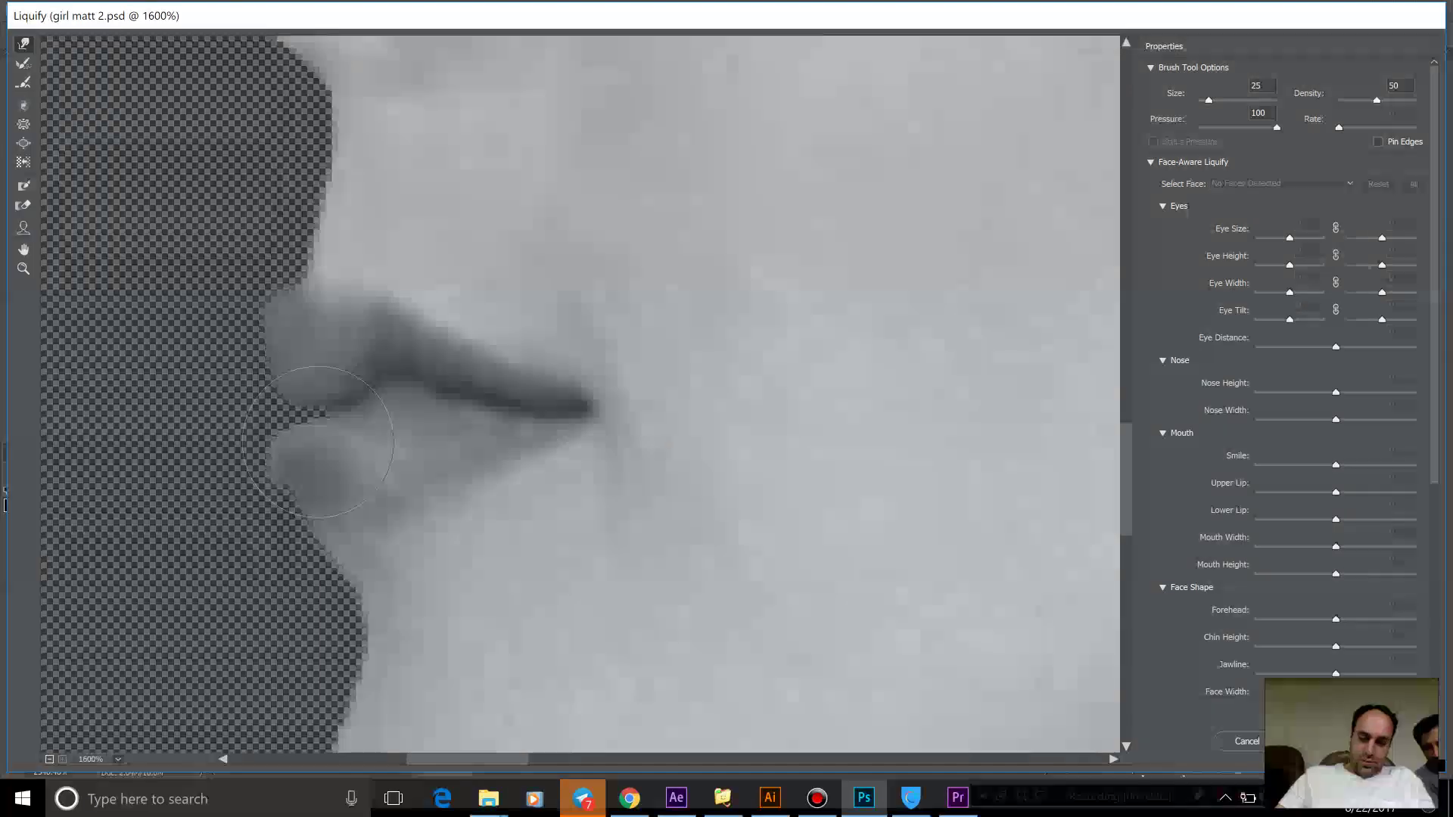
# Narrow the gap between the lips and refine their edges using Forward Warp at brush size 9, and apply Liquify.
pyautogui.press('[')
pyautogui.press('[')
pyautogui.press('[')
pyautogui.press('[')
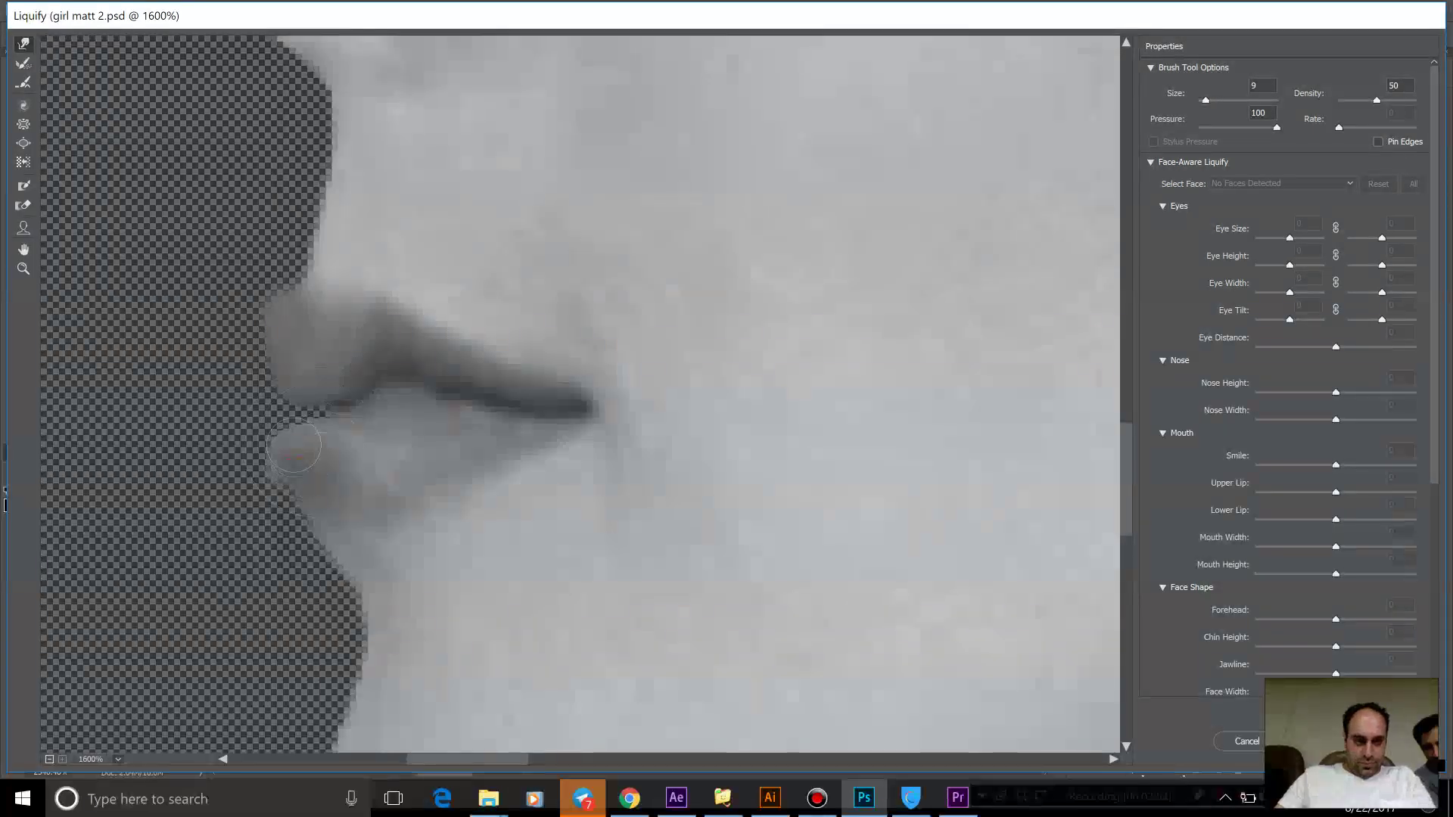
pyautogui.moveTo(290, 427); pyautogui.dragTo(292, 417)
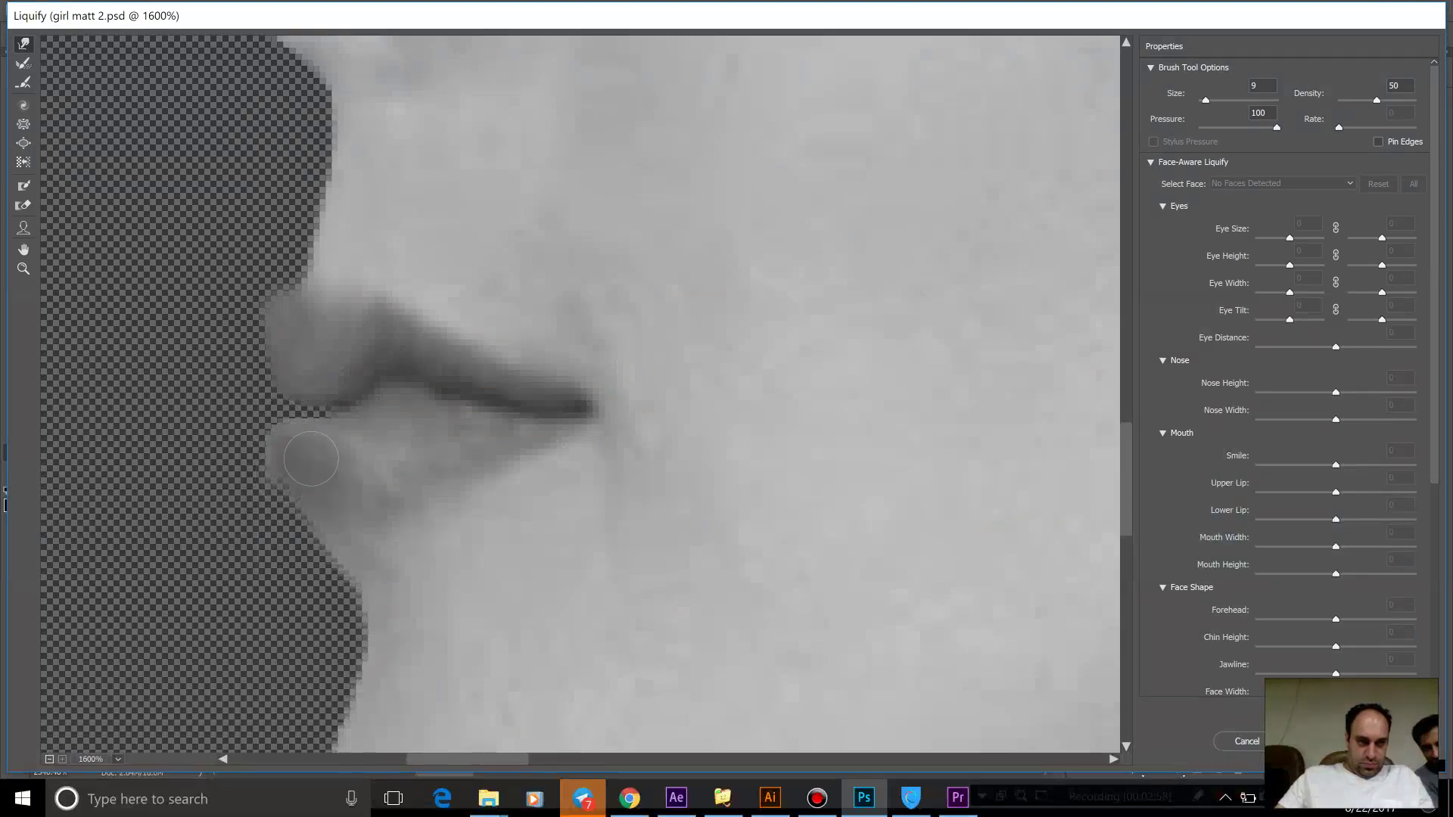
pyautogui.moveTo(276, 401)
pyautogui.mouseDown()
pyautogui.moveTo(314, 382)
pyautogui.moveTo(314, 397)
pyautogui.moveTo(290, 318)
pyautogui.mouseUp()
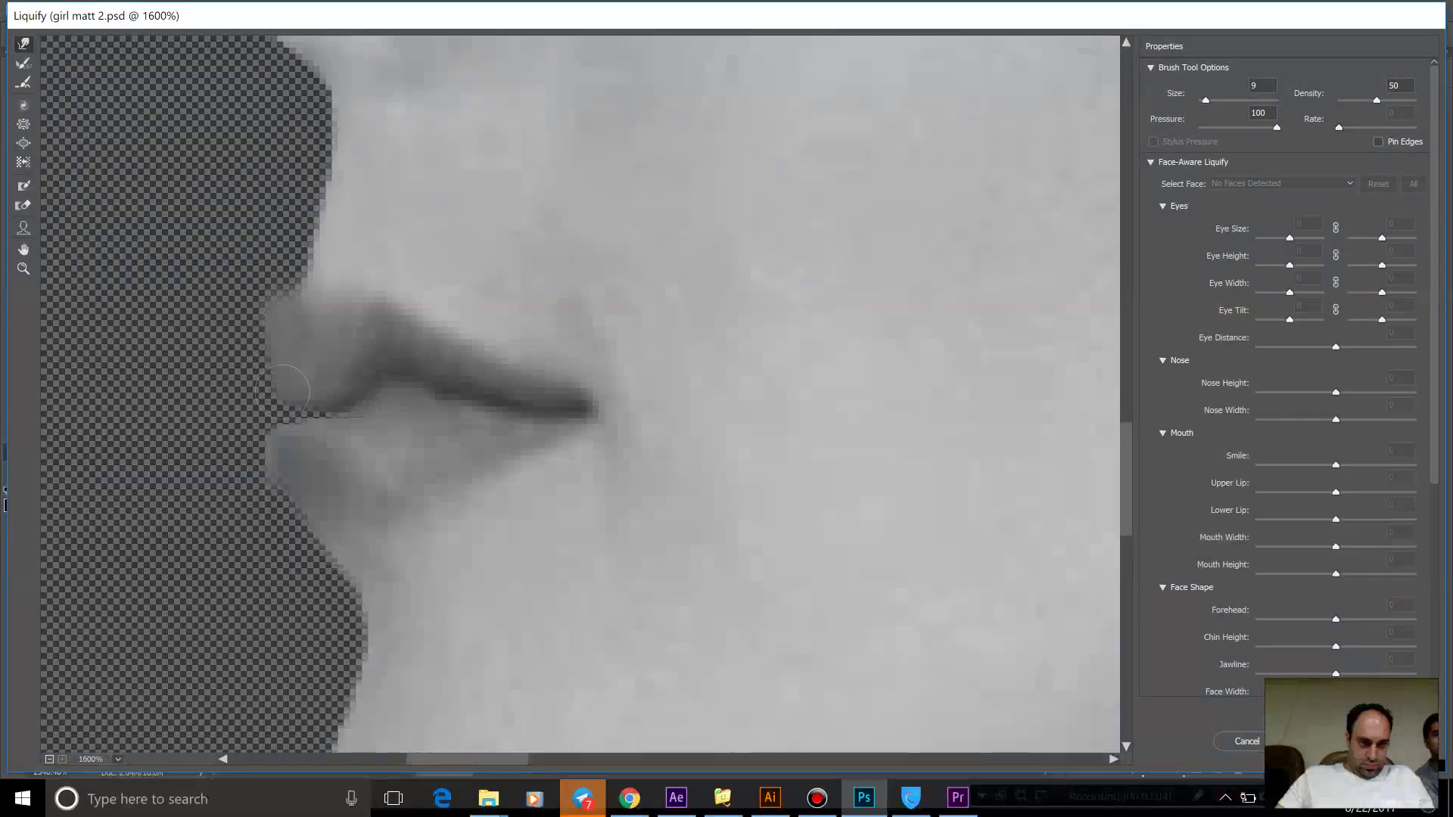
pyautogui.moveTo(301, 375)
pyautogui.mouseDown()
pyautogui.moveTo(333, 382)
pyautogui.moveTo(269, 436)
pyautogui.moveTo(310, 449)
pyautogui.mouseUp()
pyautogui.moveTo(299, 355)
pyautogui.mouseDown()
pyautogui.moveTo(329, 347)
pyautogui.moveTo(331, 375)
pyautogui.moveTo(310, 343)
pyautogui.moveTo(304, 376)
pyautogui.moveTo(274, 365)
pyautogui.mouseUp()
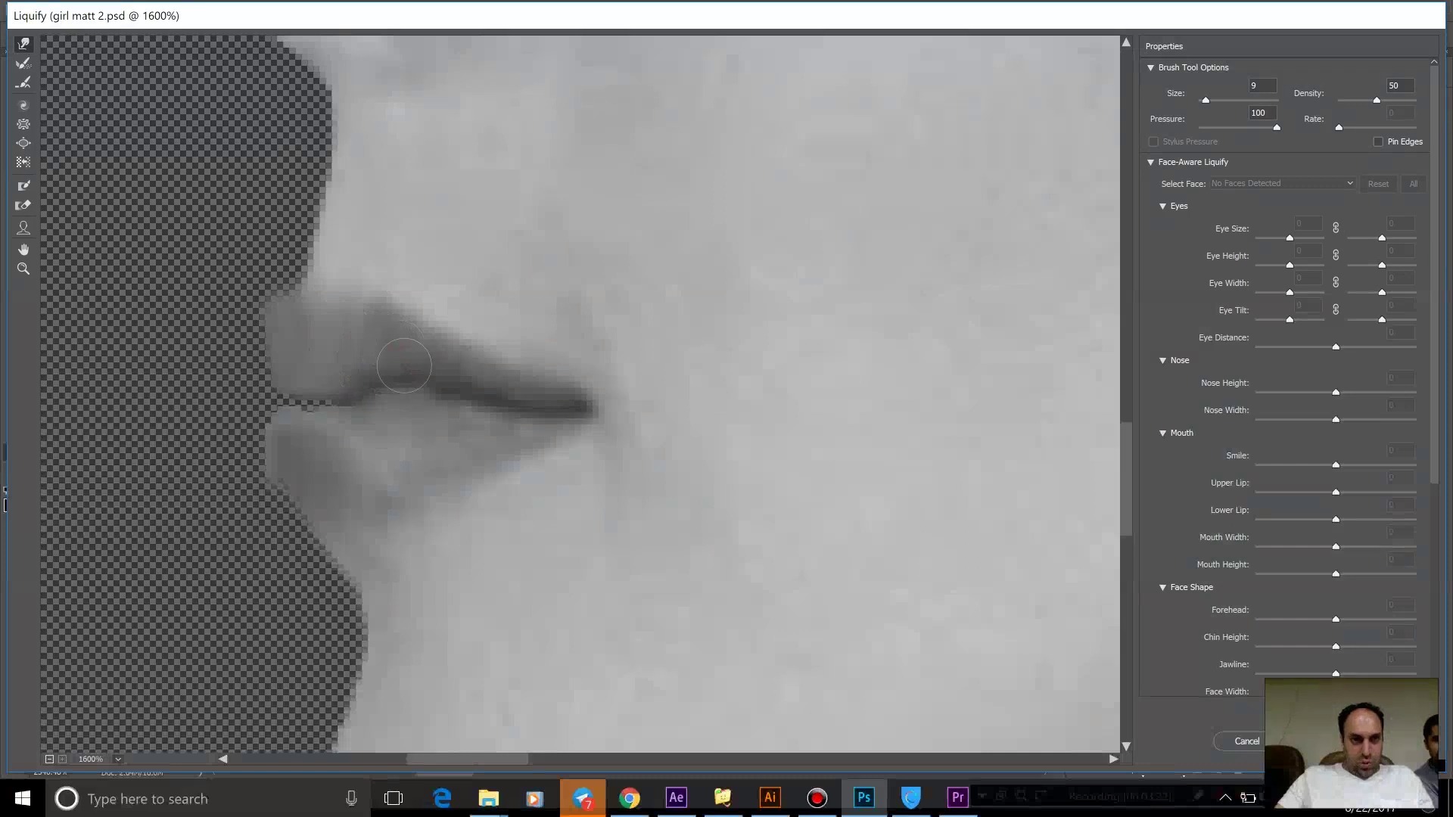
pyautogui.moveTo(383, 333); pyautogui.dragTo(355, 357)
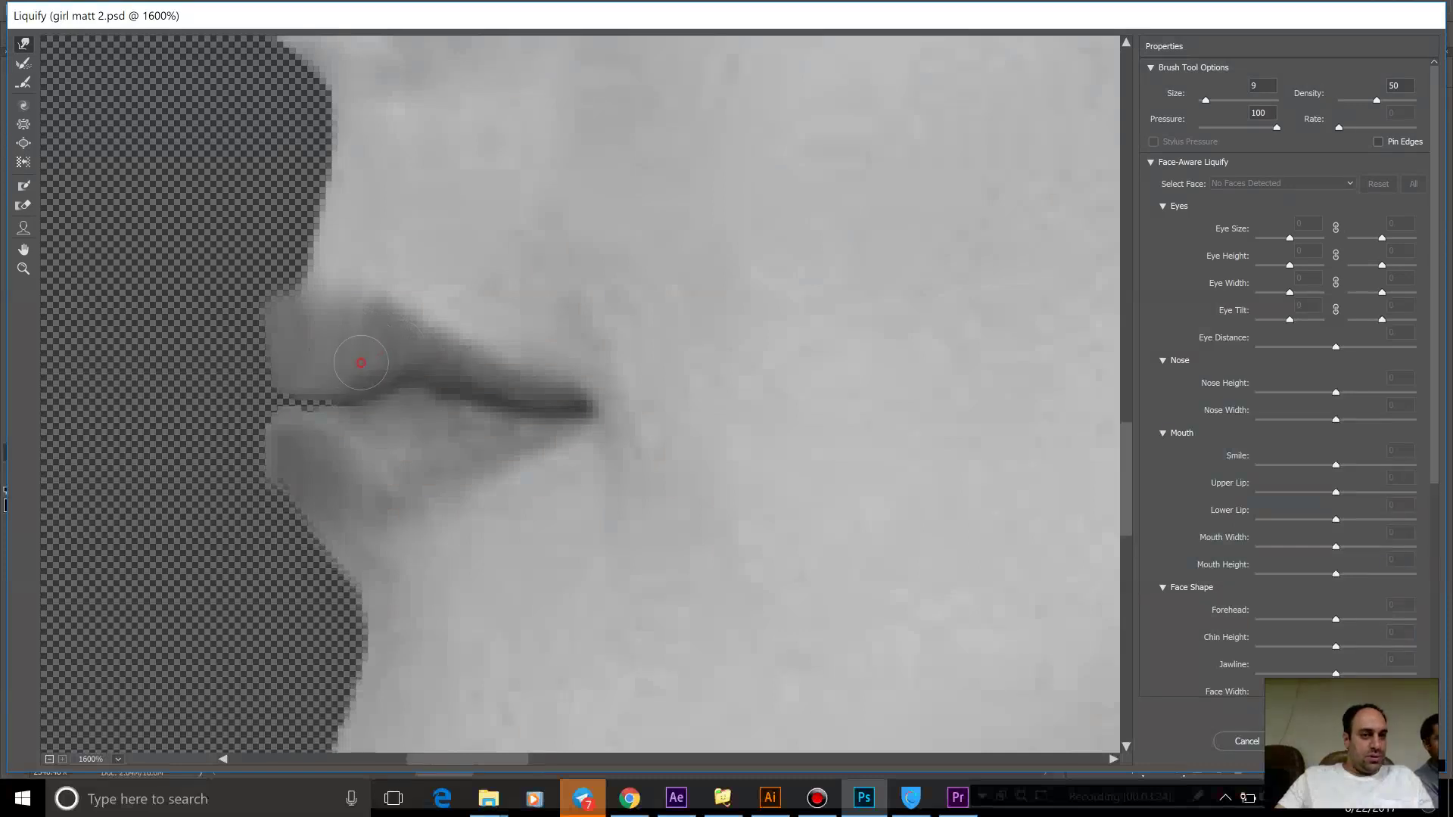
pyautogui.moveTo(378, 372)
pyautogui.mouseDown()
pyautogui.moveTo(416, 367)
pyautogui.moveTo(350, 380)
pyautogui.mouseUp()
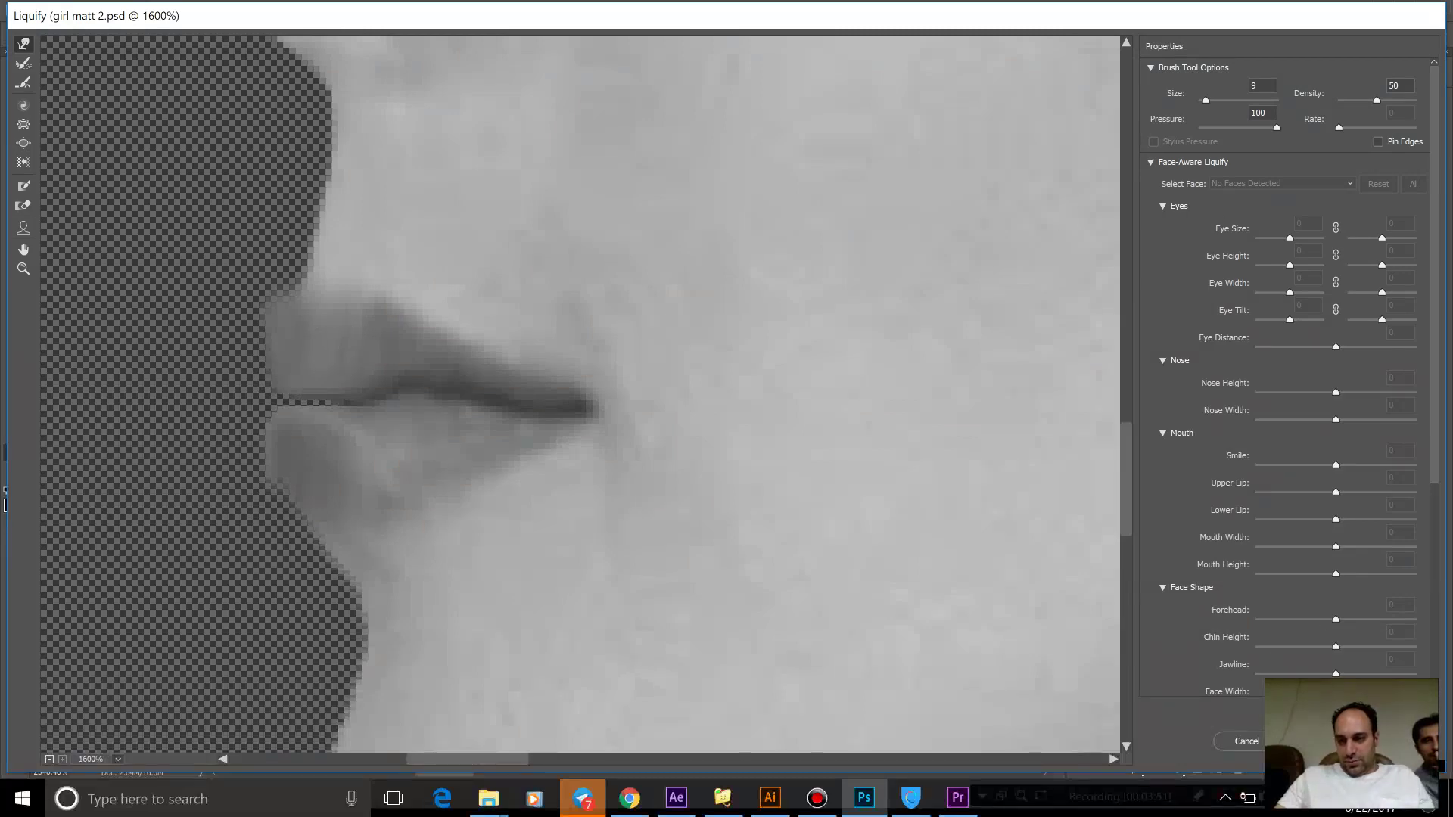
pyautogui.press('Return')
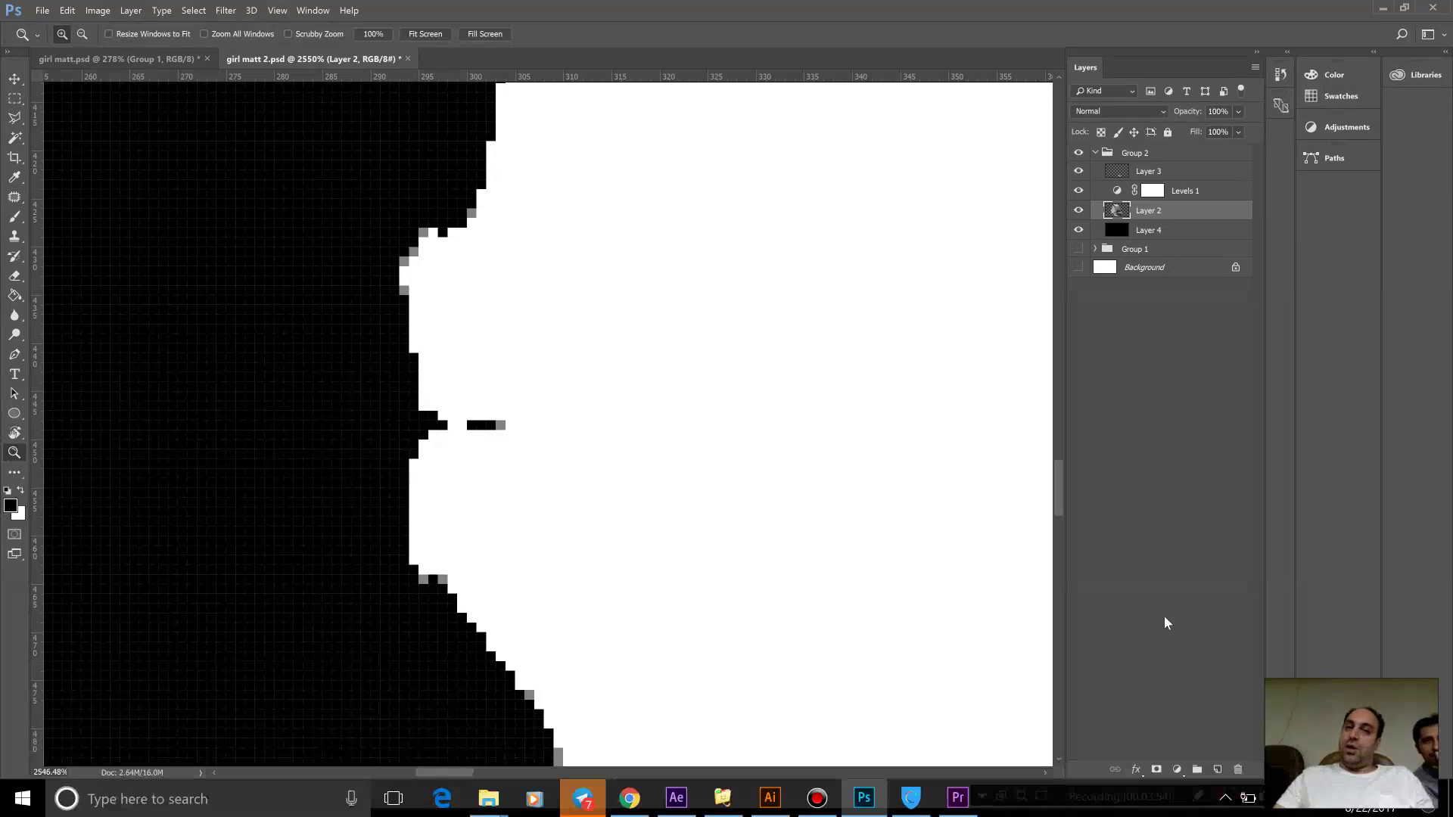
# Reopen Layer 2 in Liquify, push the tips of both lips outward using Forward Warp at size 9, and apply it.
pyautogui.click(231, 10)
pyautogui.click(280, 148)
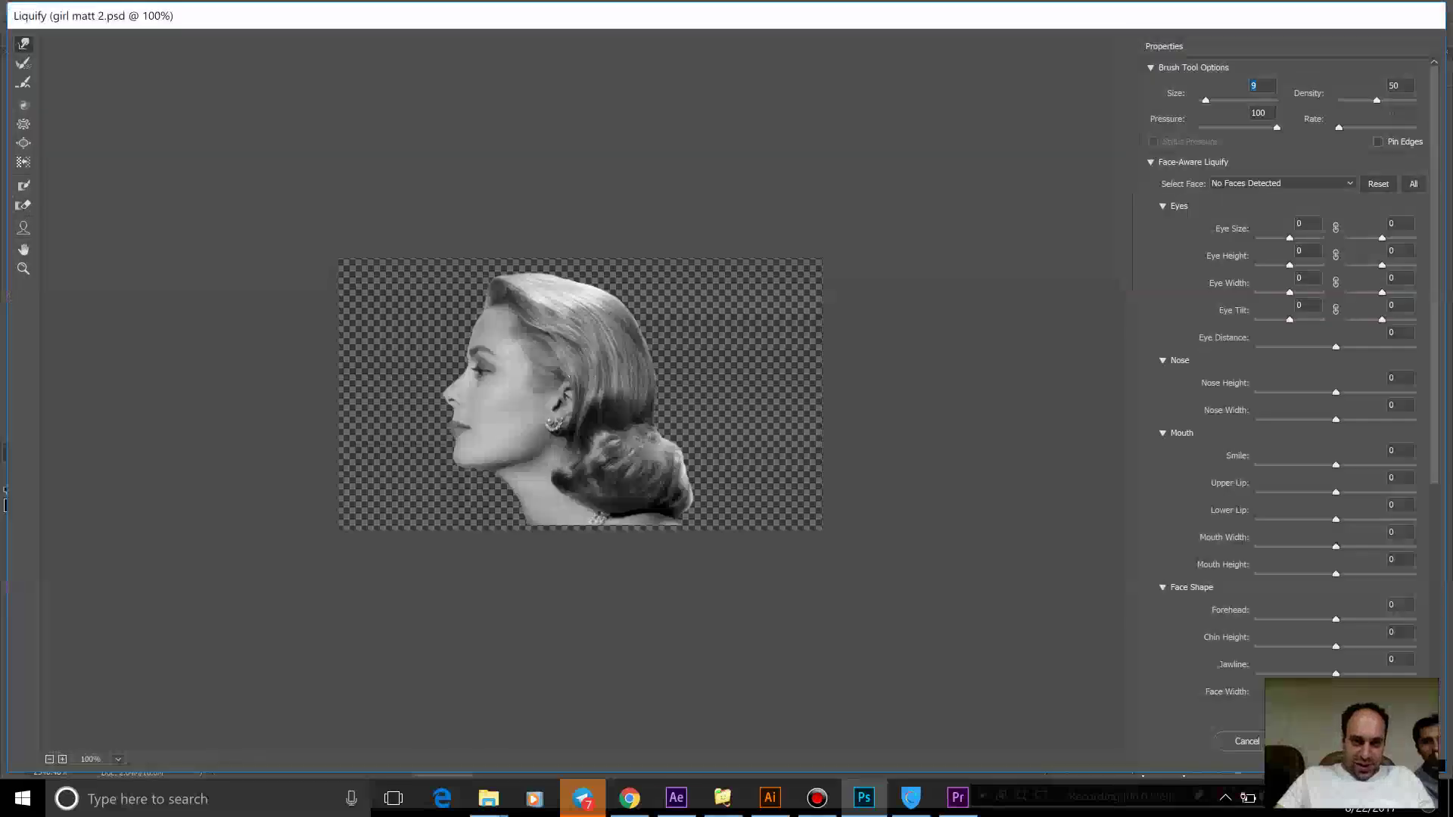
pyautogui.click(24, 269)
pyautogui.click(457, 426)
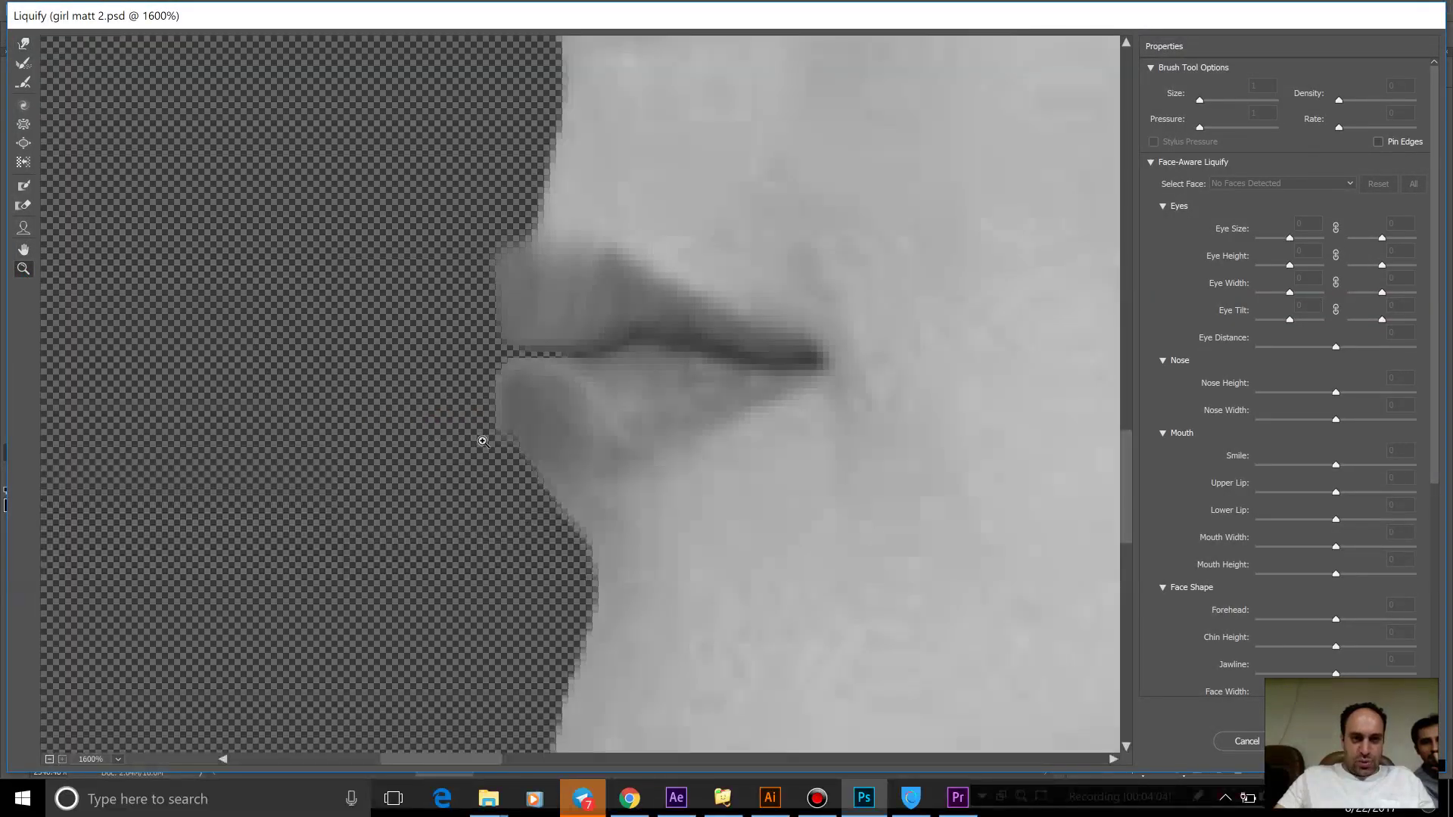
pyautogui.click(23, 43)
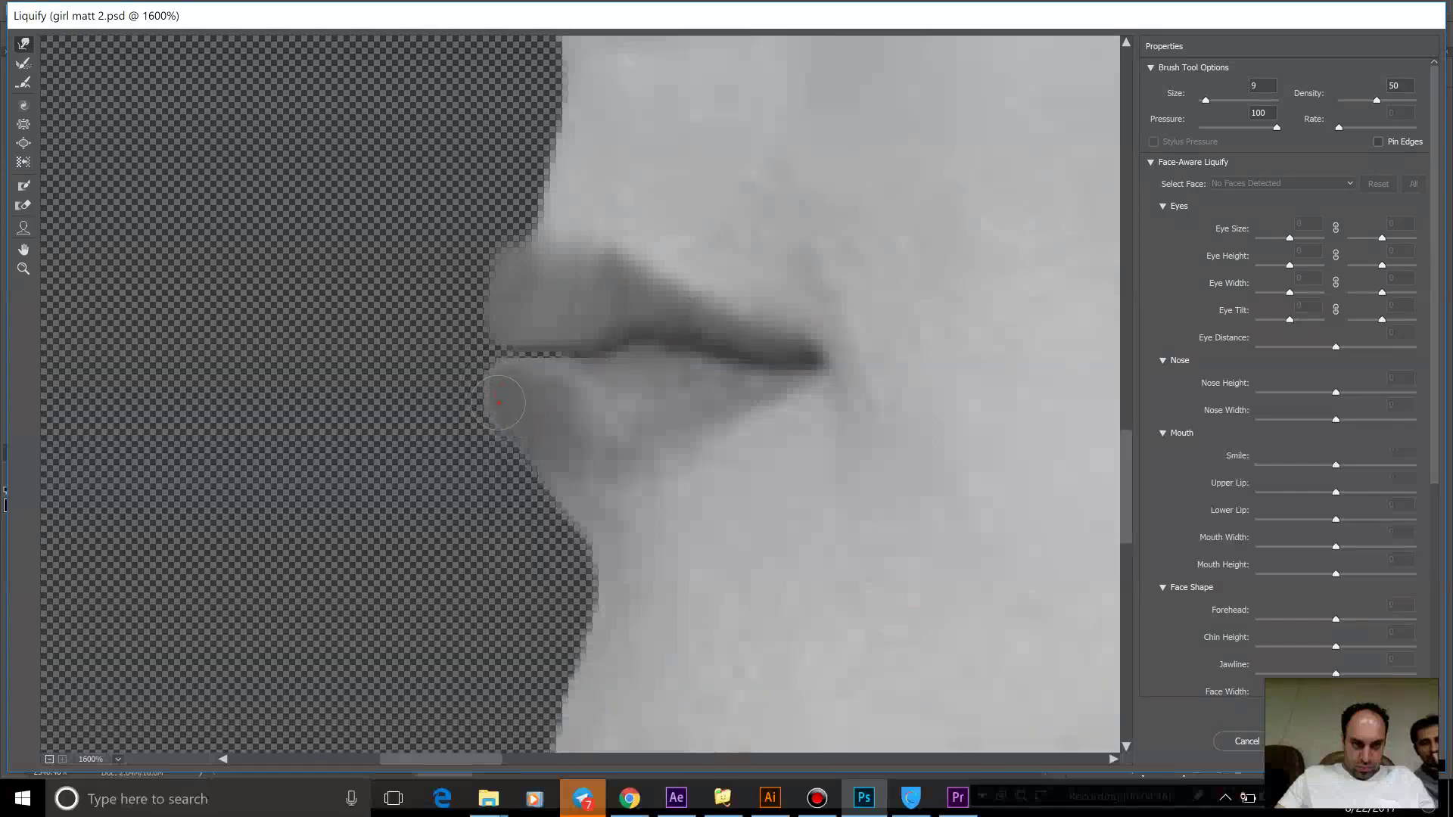
pyautogui.moveTo(496, 395)
pyautogui.mouseDown()
pyautogui.moveTo(501, 327)
pyautogui.moveTo(486, 318)
pyautogui.moveTo(481, 331)
pyautogui.moveTo(478, 295)
pyautogui.moveTo(498, 282)
pyautogui.mouseUp()
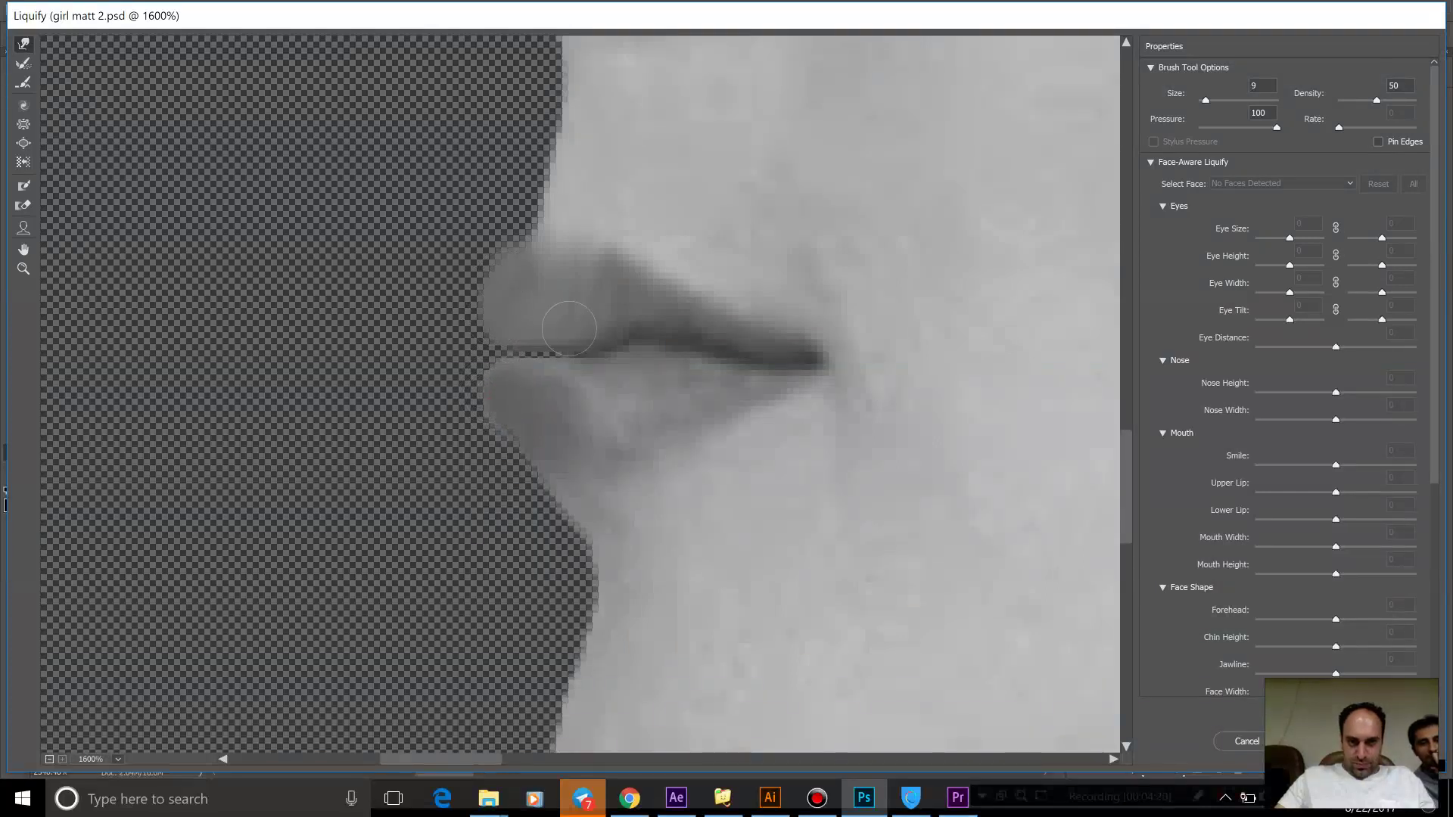
pyautogui.click(1313, 741)
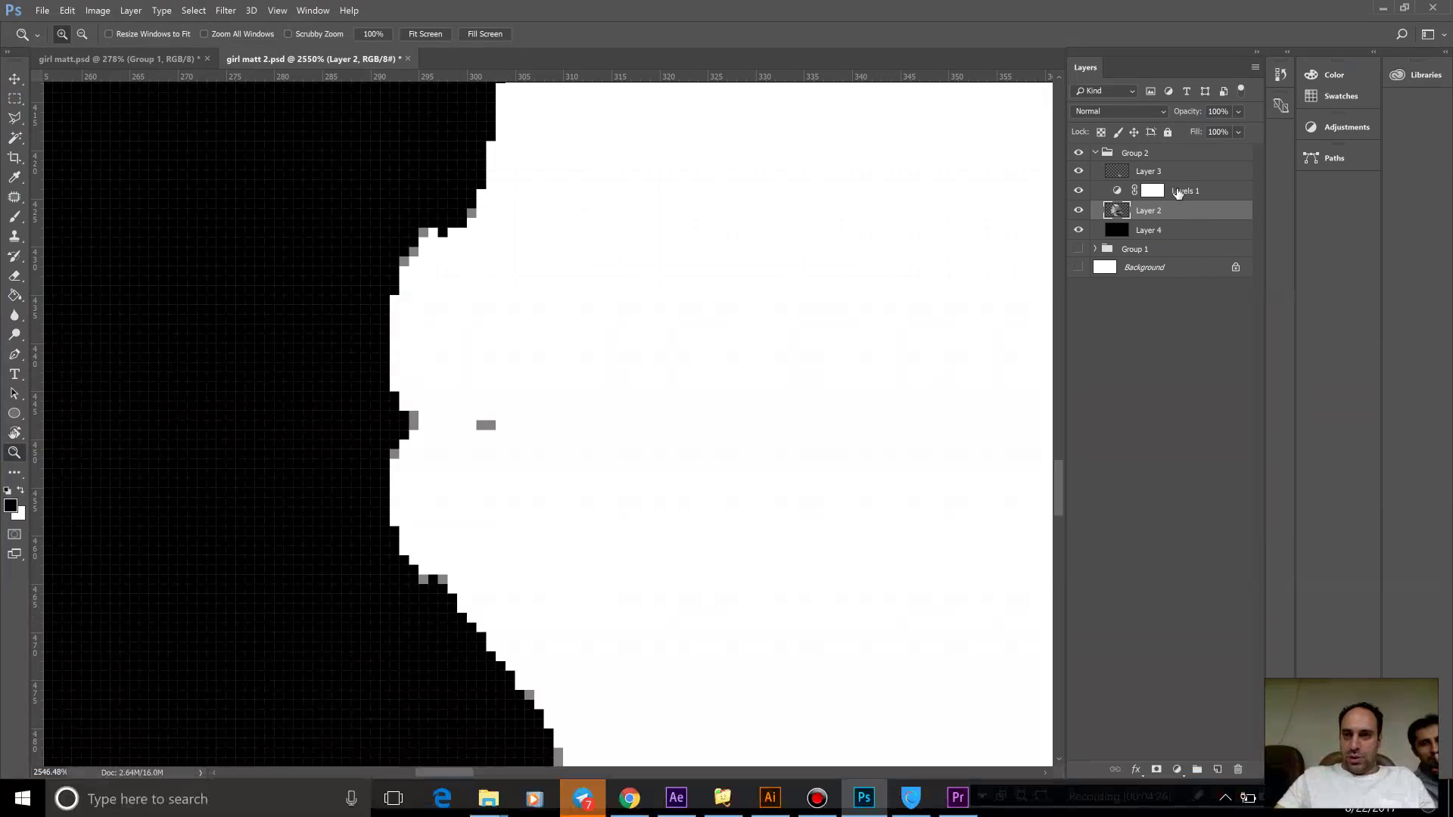
# Paint white with the Brush on Layer 3 over the gap between the lips and along their front edge.
pyautogui.click(1176, 174)
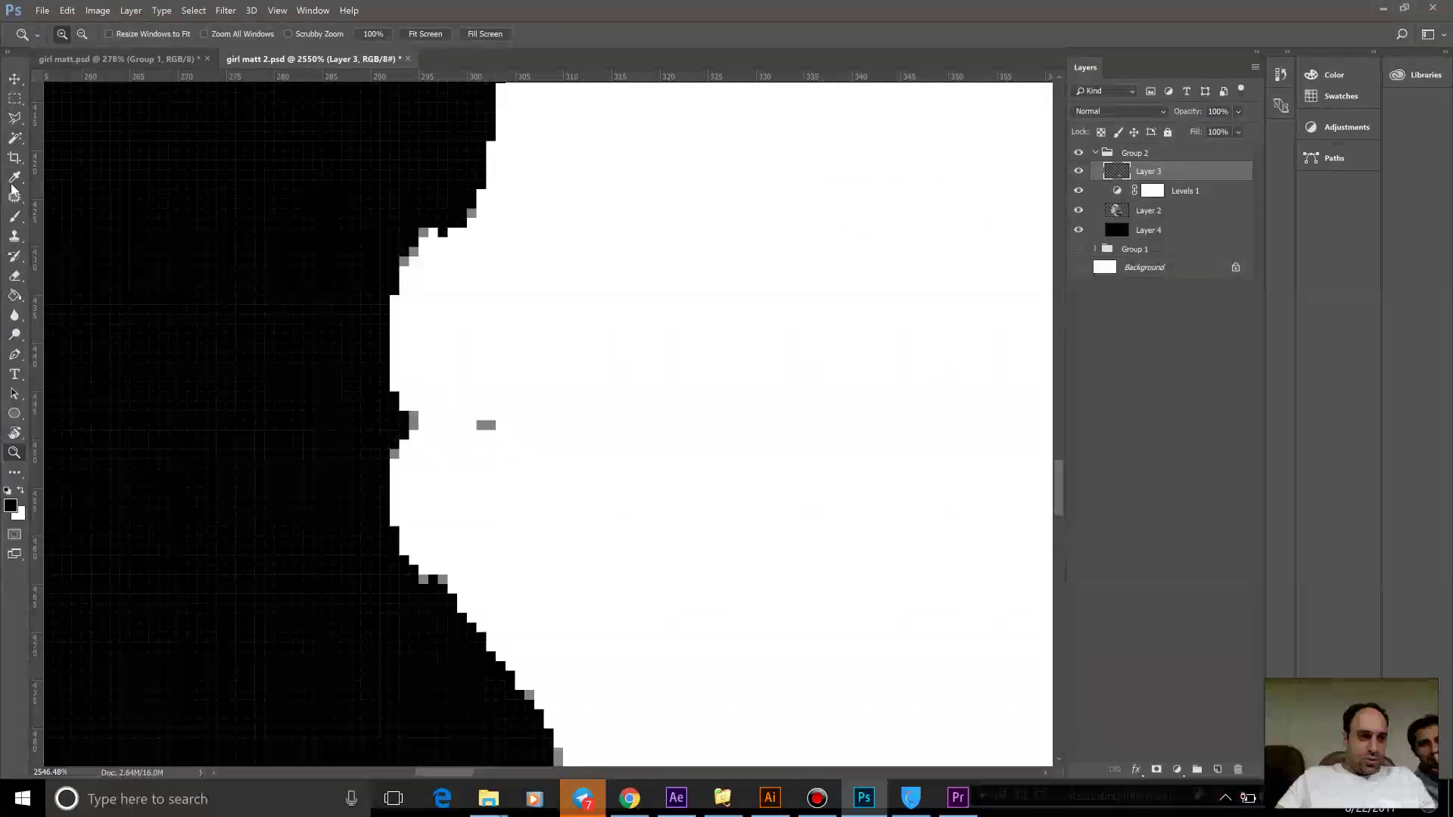
pyautogui.click(14, 216)
pyautogui.click(496, 424)
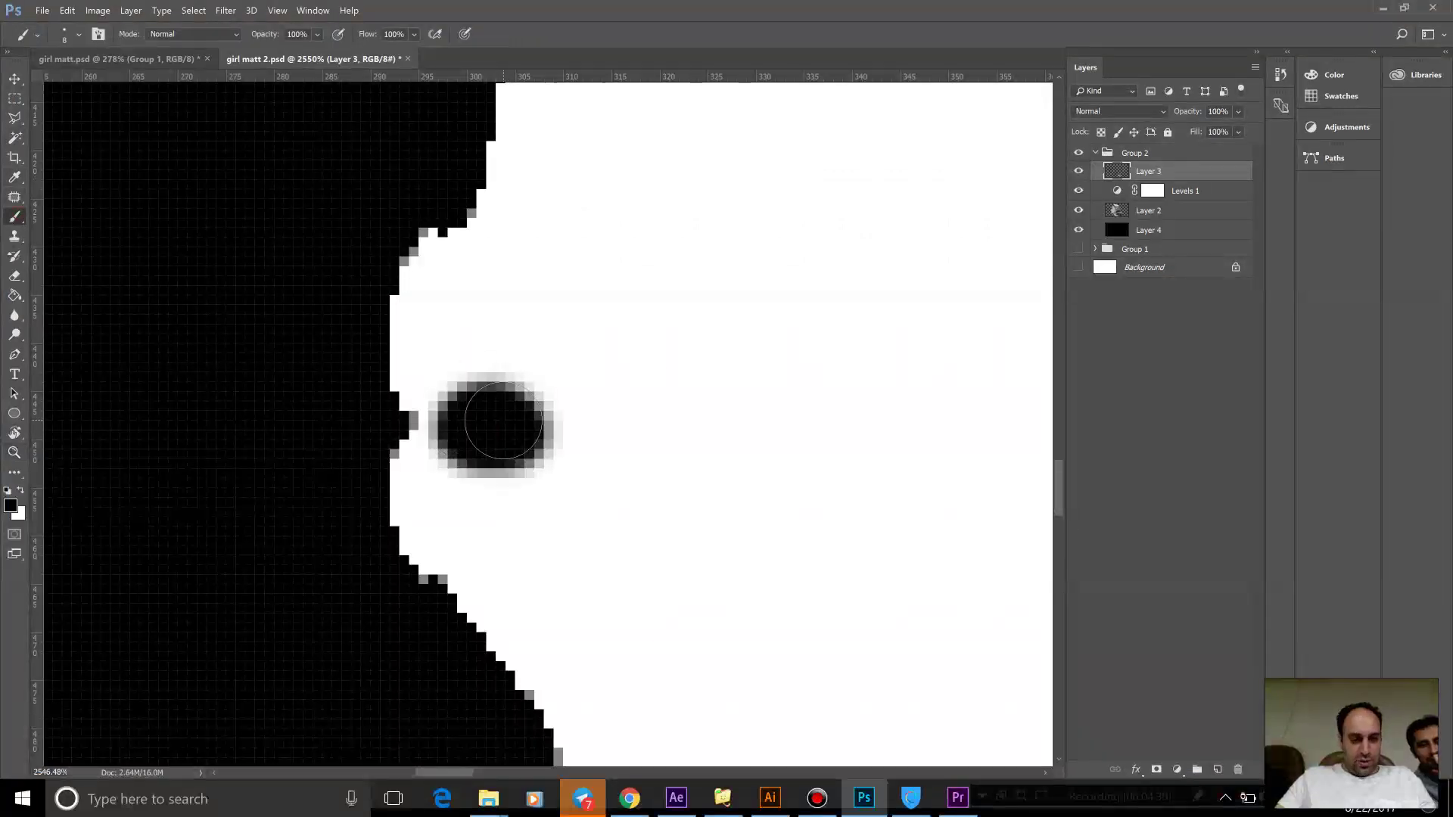
pyautogui.hotkey('ctrl', 'z')
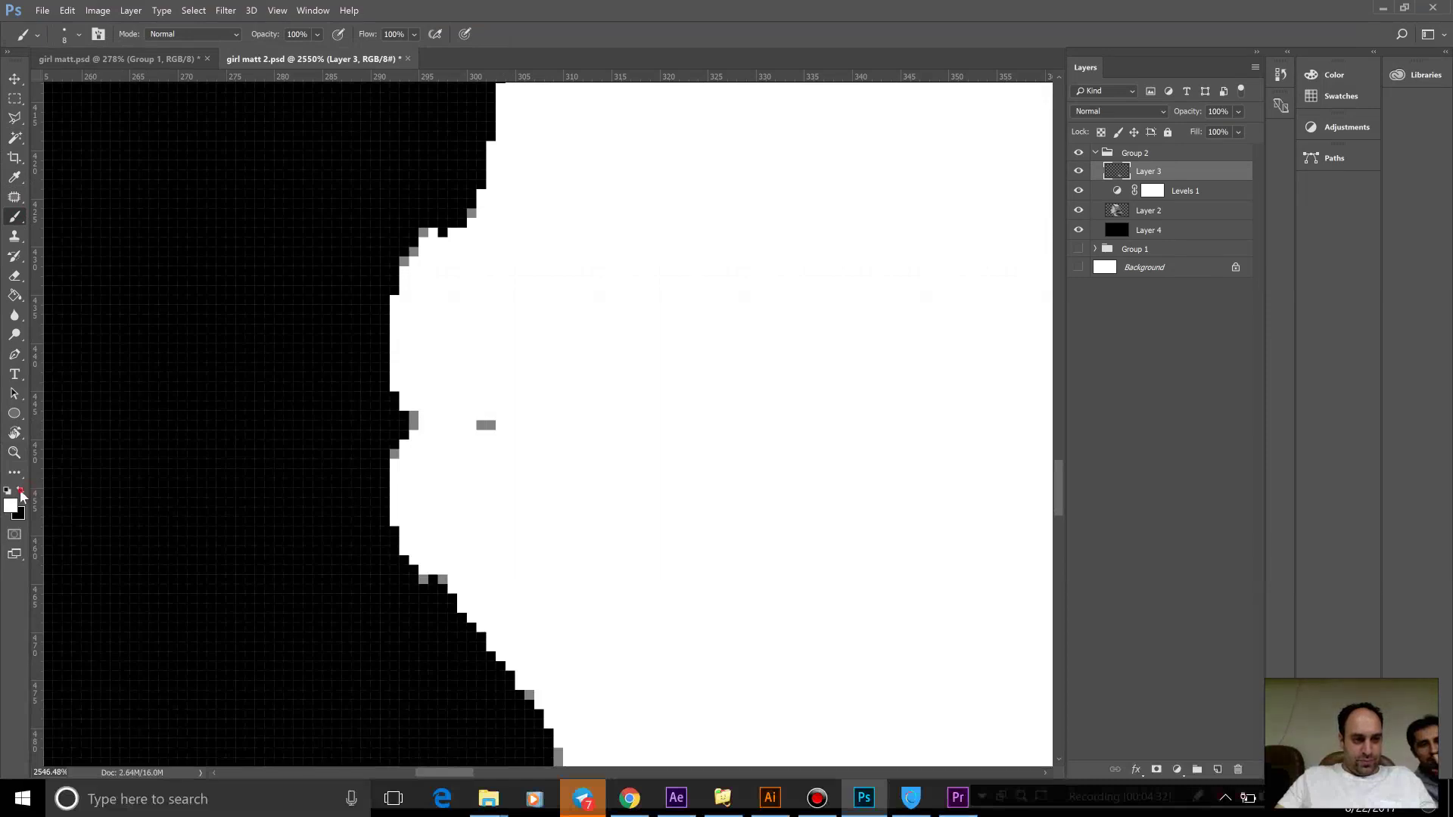
pyautogui.moveTo(496, 424)
pyautogui.mouseDown()
pyautogui.moveTo(407, 415)
pyautogui.moveTo(415, 327)
pyautogui.moveTo(406, 432)
pyautogui.moveTo(431, 510)
pyautogui.moveTo(409, 499)
pyautogui.moveTo(394, 526)
pyautogui.mouseUp()
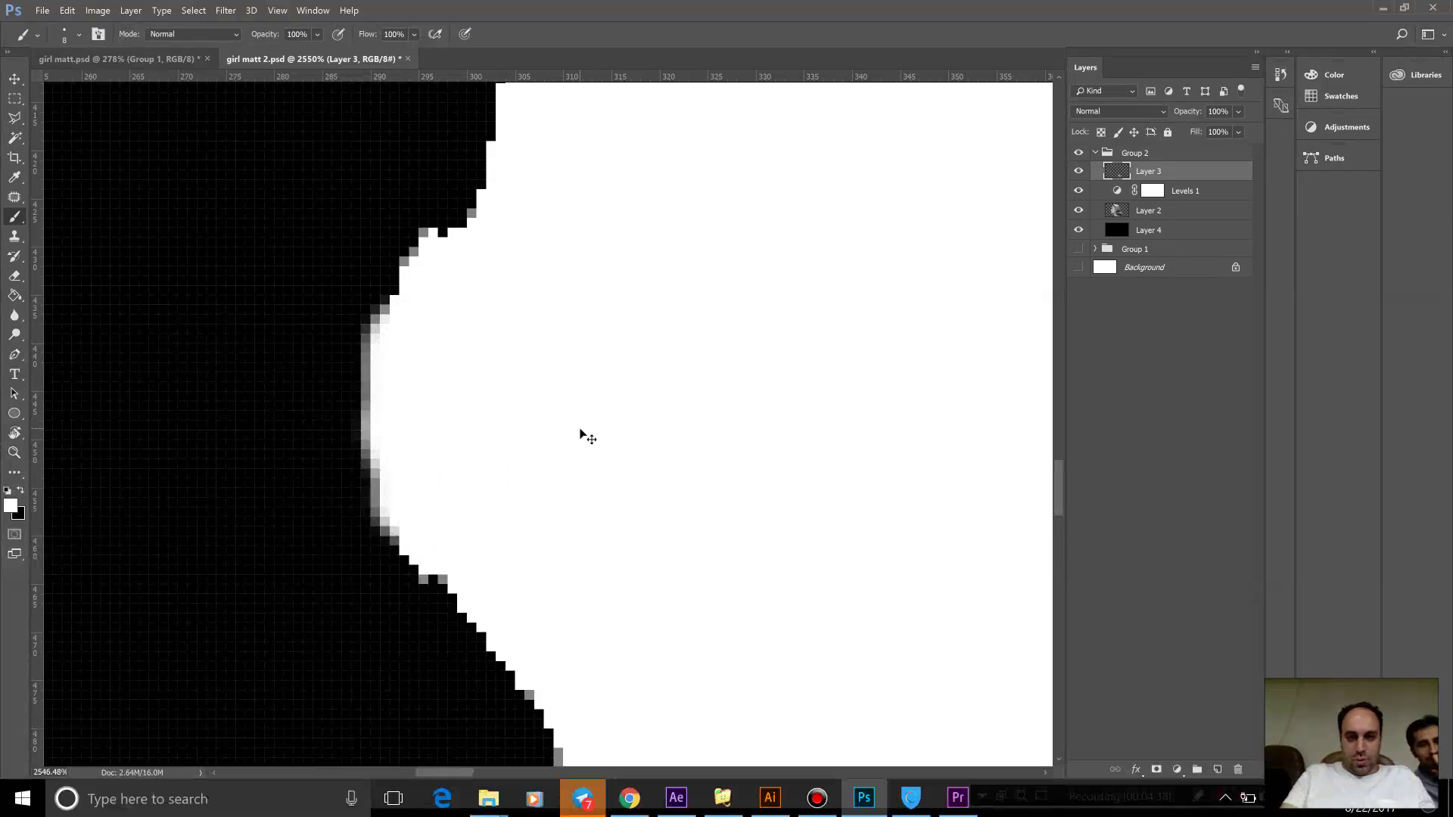
# Make Group 1 visible and switch Group 2 off and on to compare the two mouth shapes at full view.
pyautogui.hotkey('ctrl', '0')
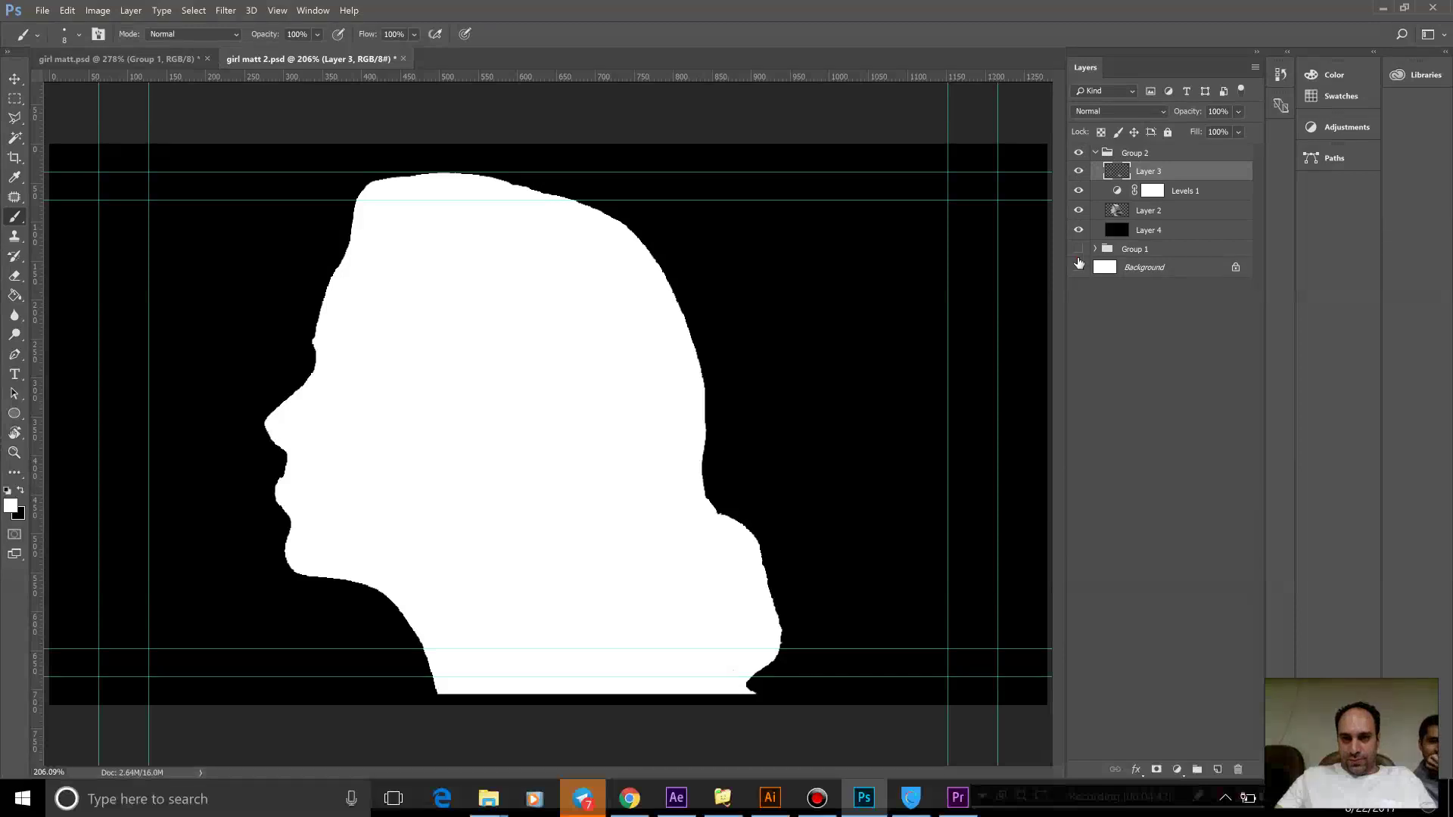
pyautogui.click(1090, 249)
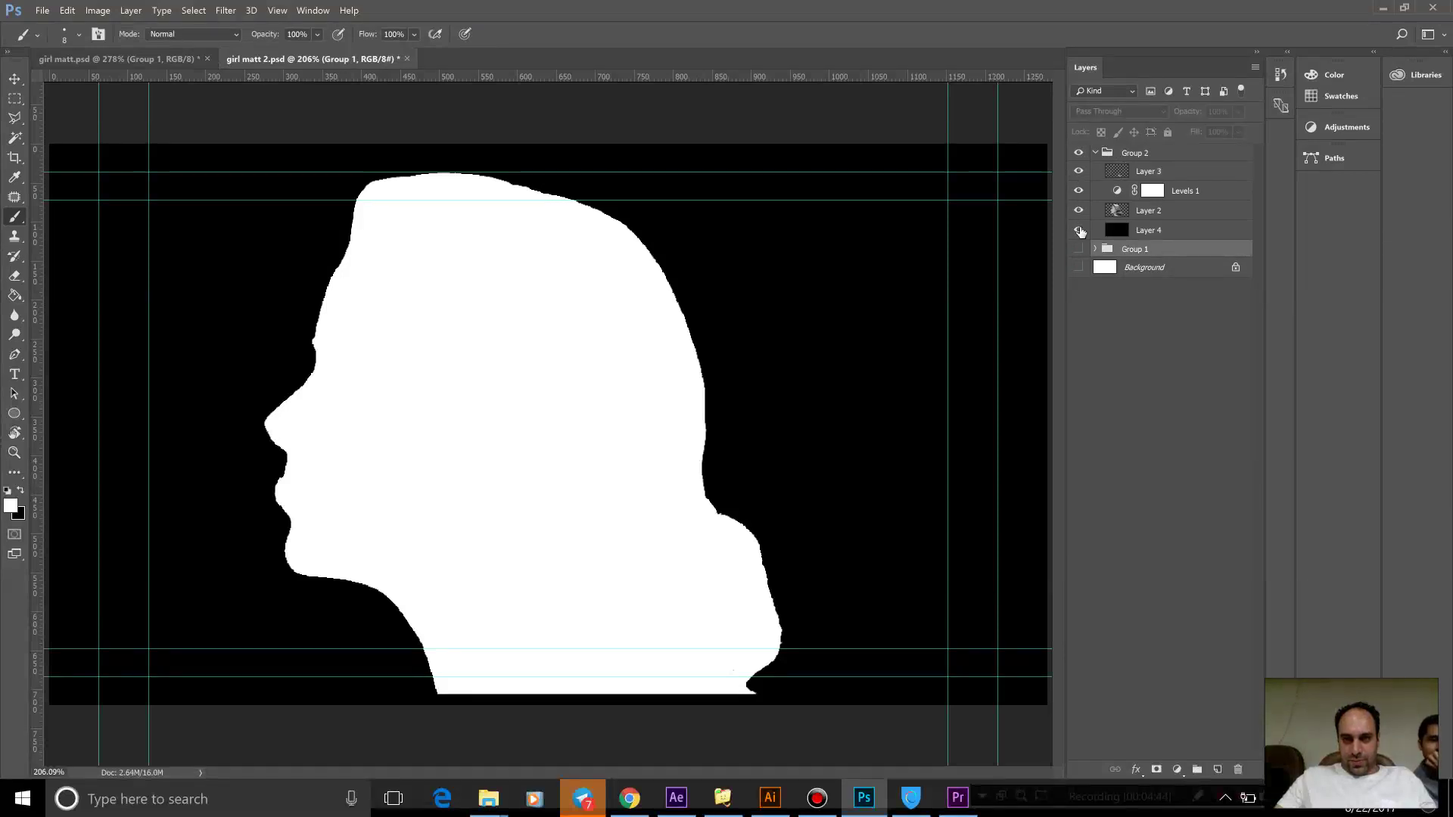
pyautogui.click(1078, 250)
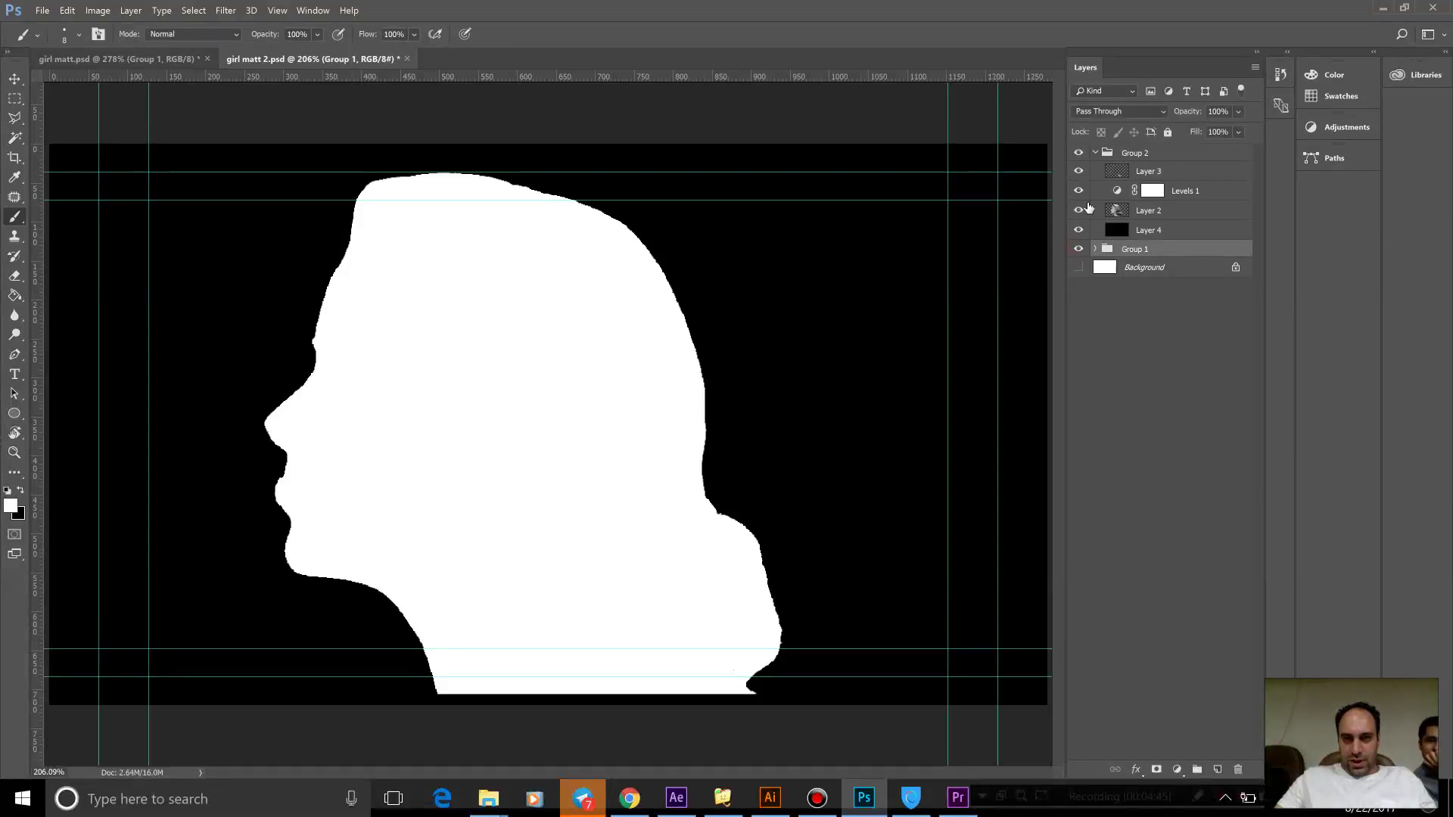
pyautogui.click(1077, 153)
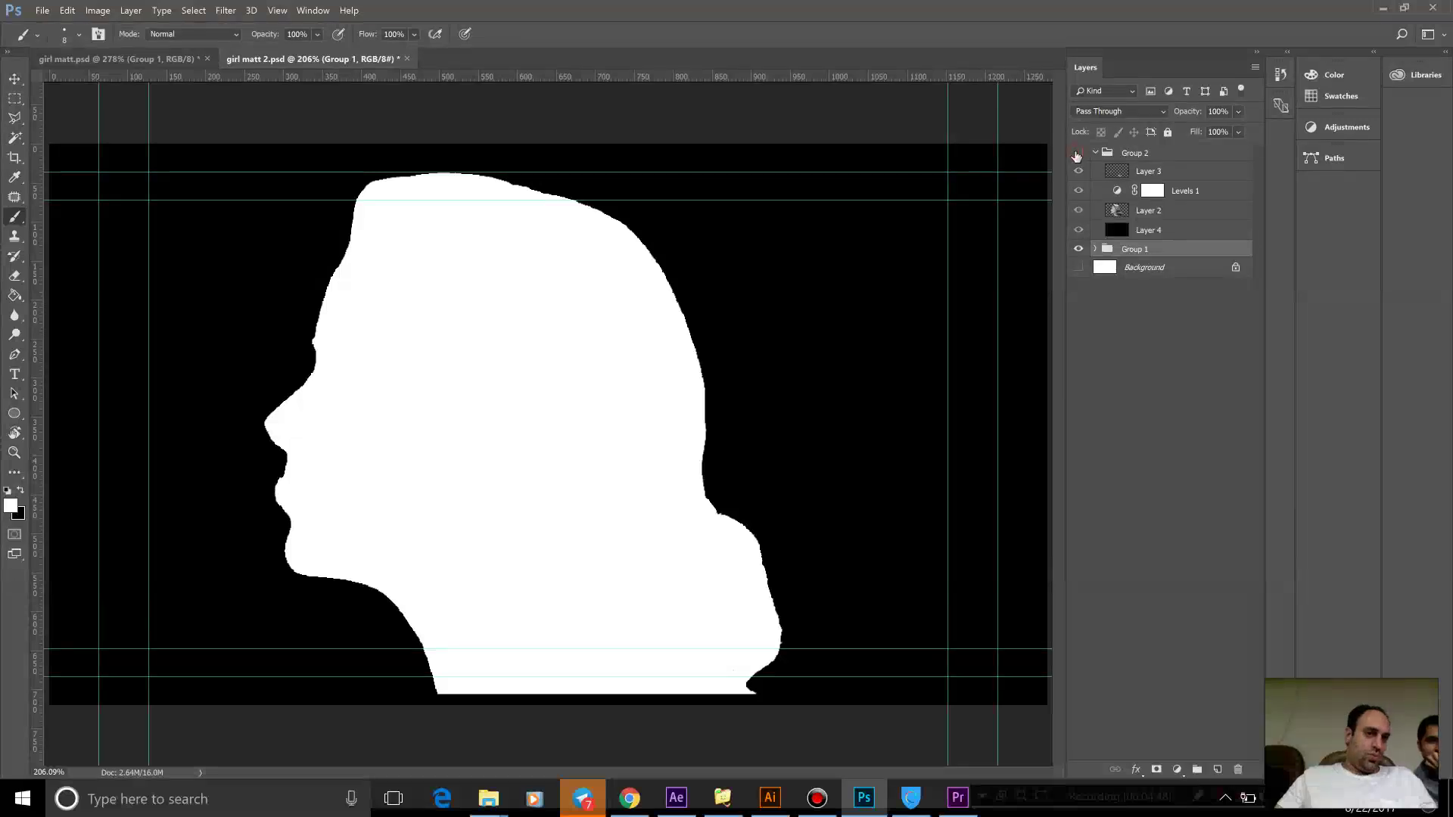
pyautogui.click(1077, 154)
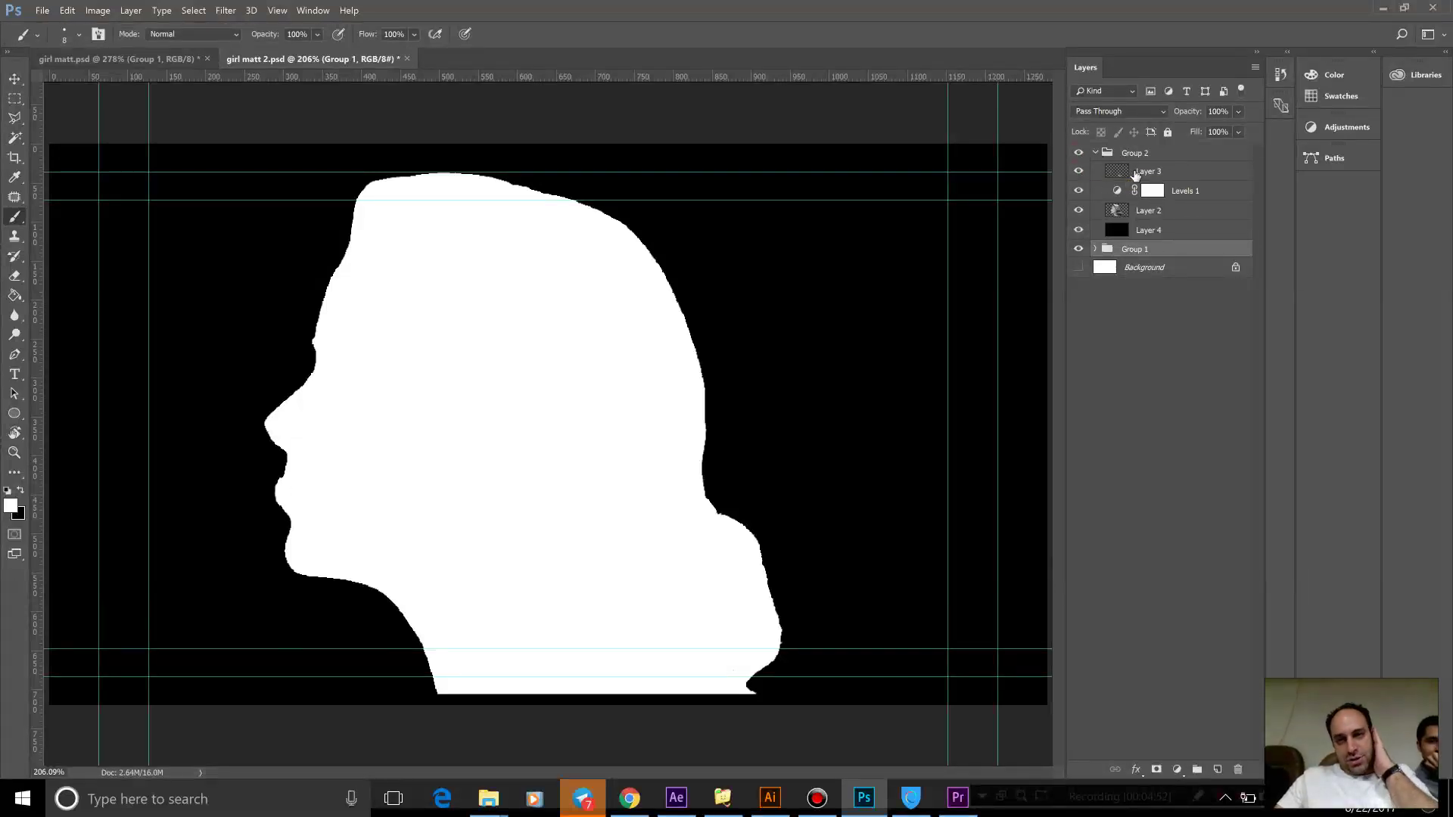
# Zoom in closely on the mouth of the silhouette and set the Eraser size to 15 px.
pyautogui.click(1151, 175)
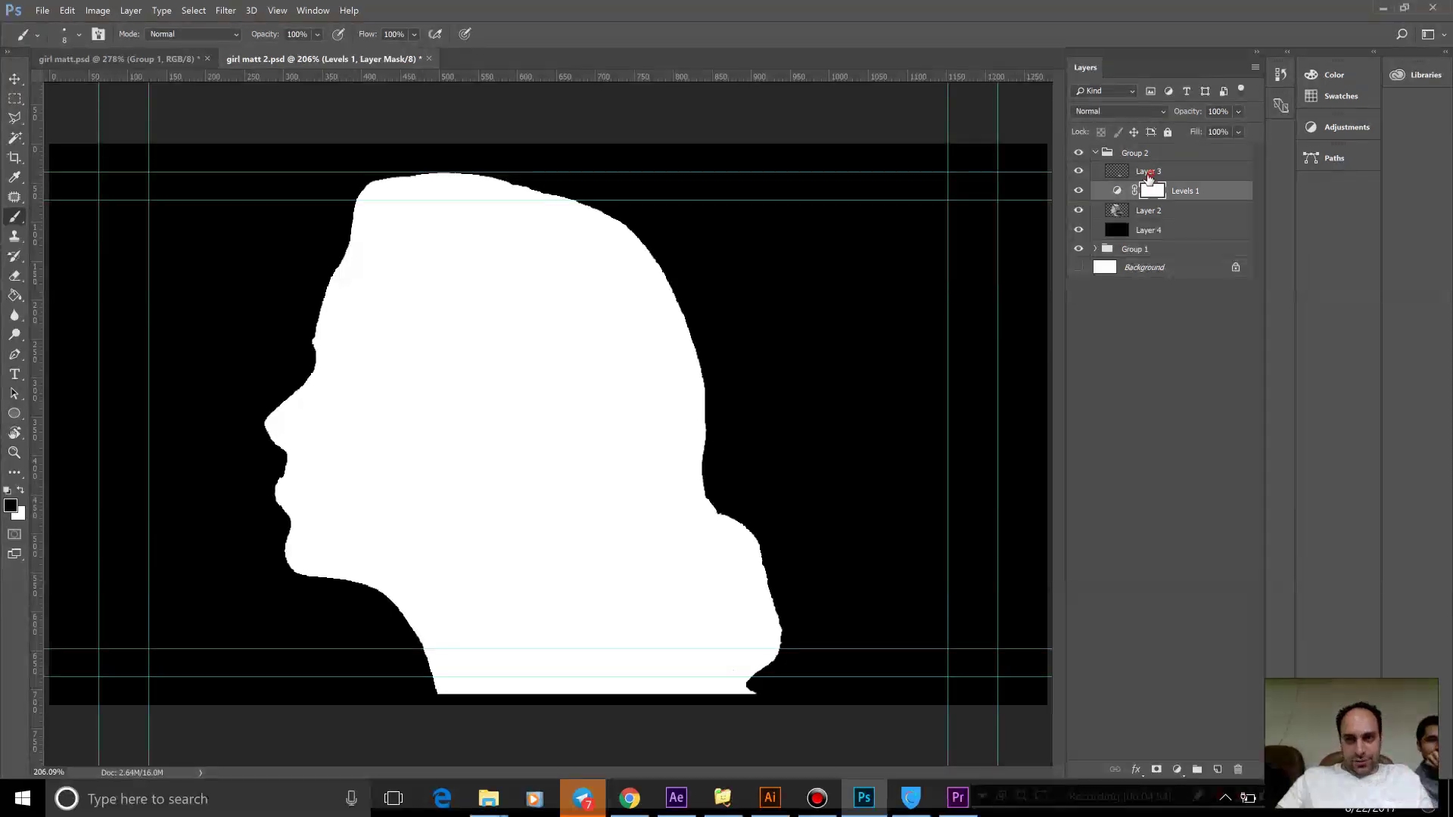
pyautogui.click(13, 453)
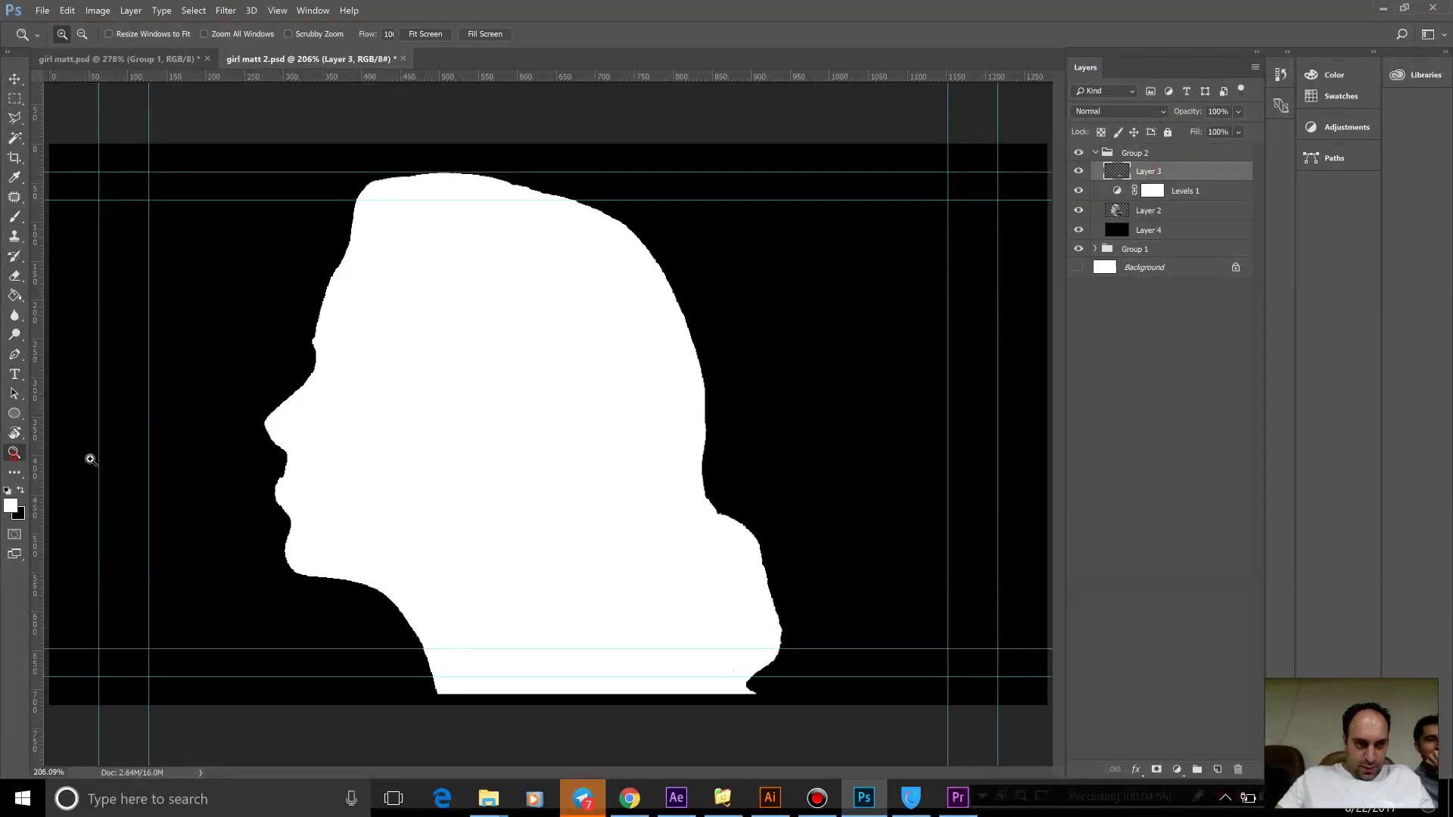
pyautogui.click(325, 508)
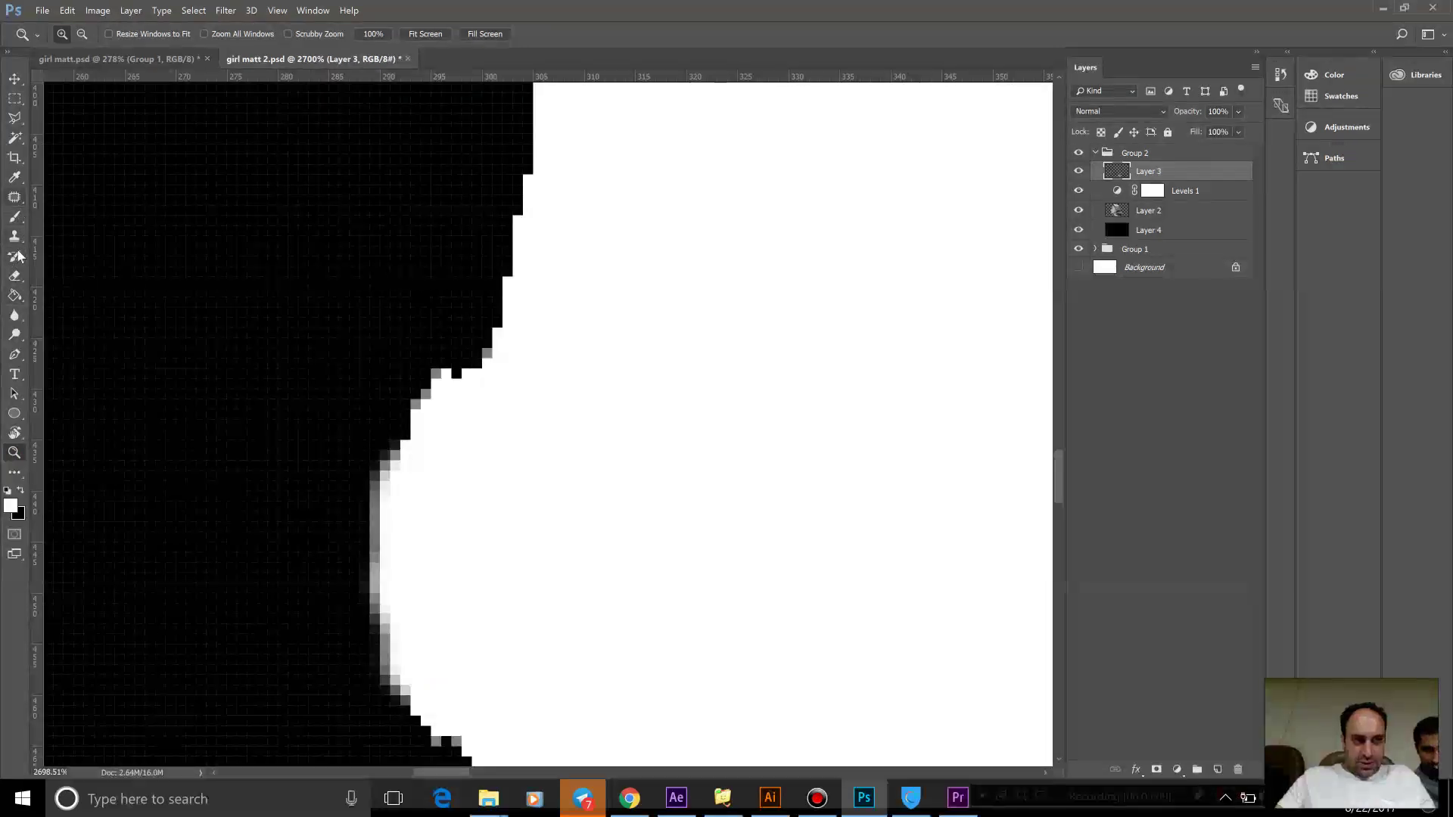
pyautogui.click(14, 276)
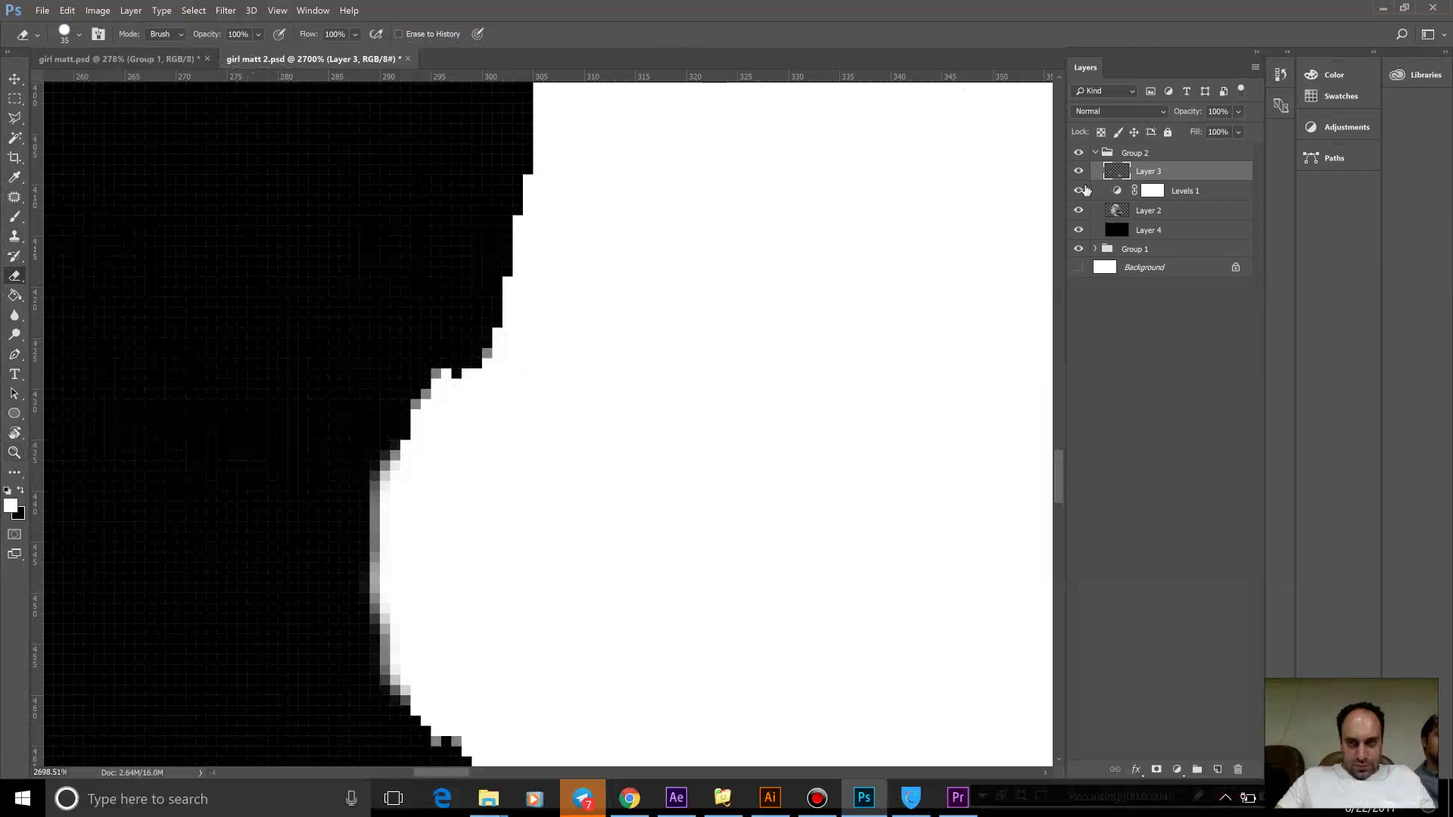
pyautogui.click(79, 34)
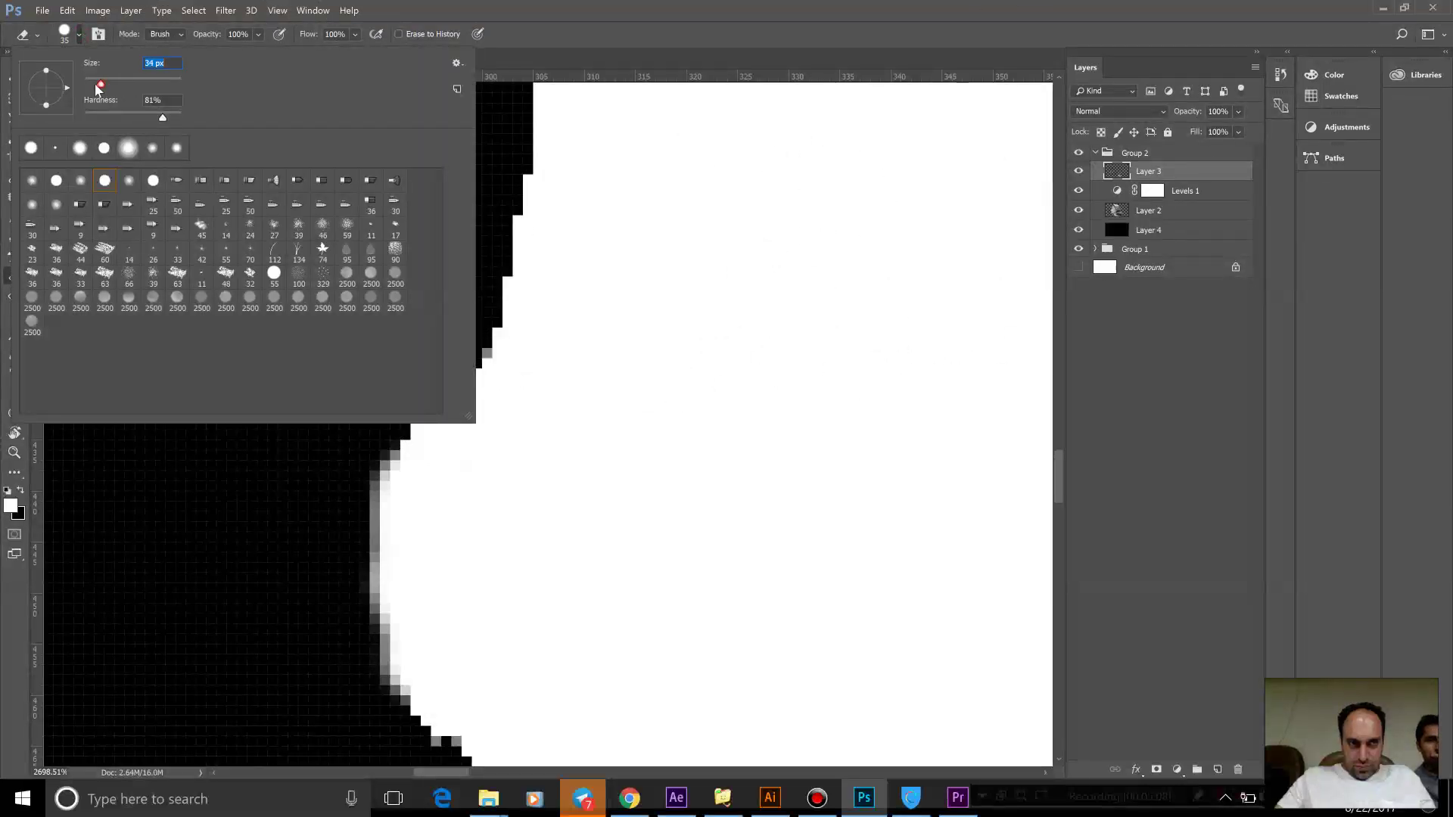
pyautogui.press('Return')
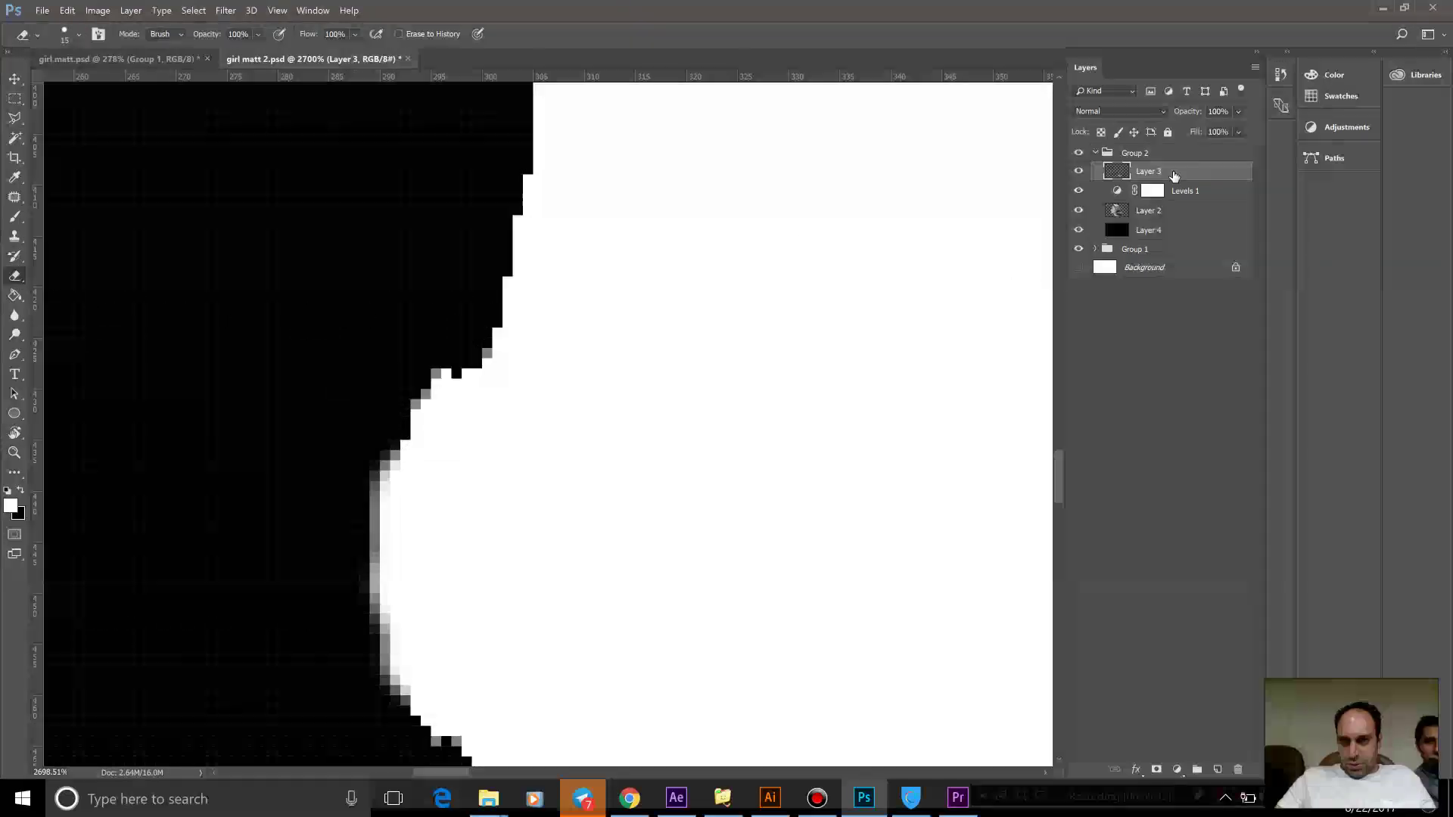
# Hide Group 1 and erase the jagged edge above the upper lip on Layer 2 of Group 2.
pyautogui.click(1081, 249)
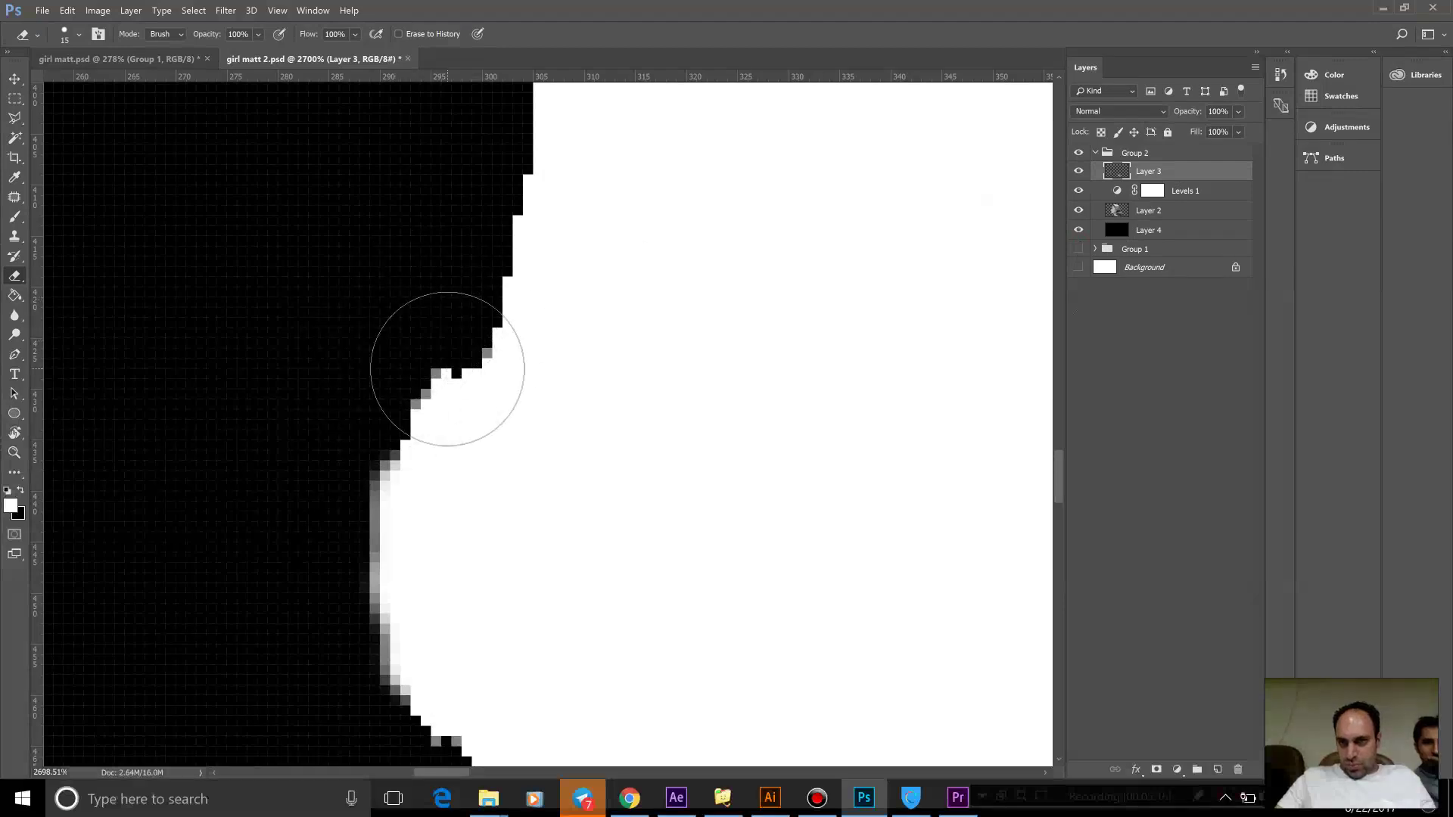
pyautogui.click(1080, 174)
pyautogui.click(1079, 174)
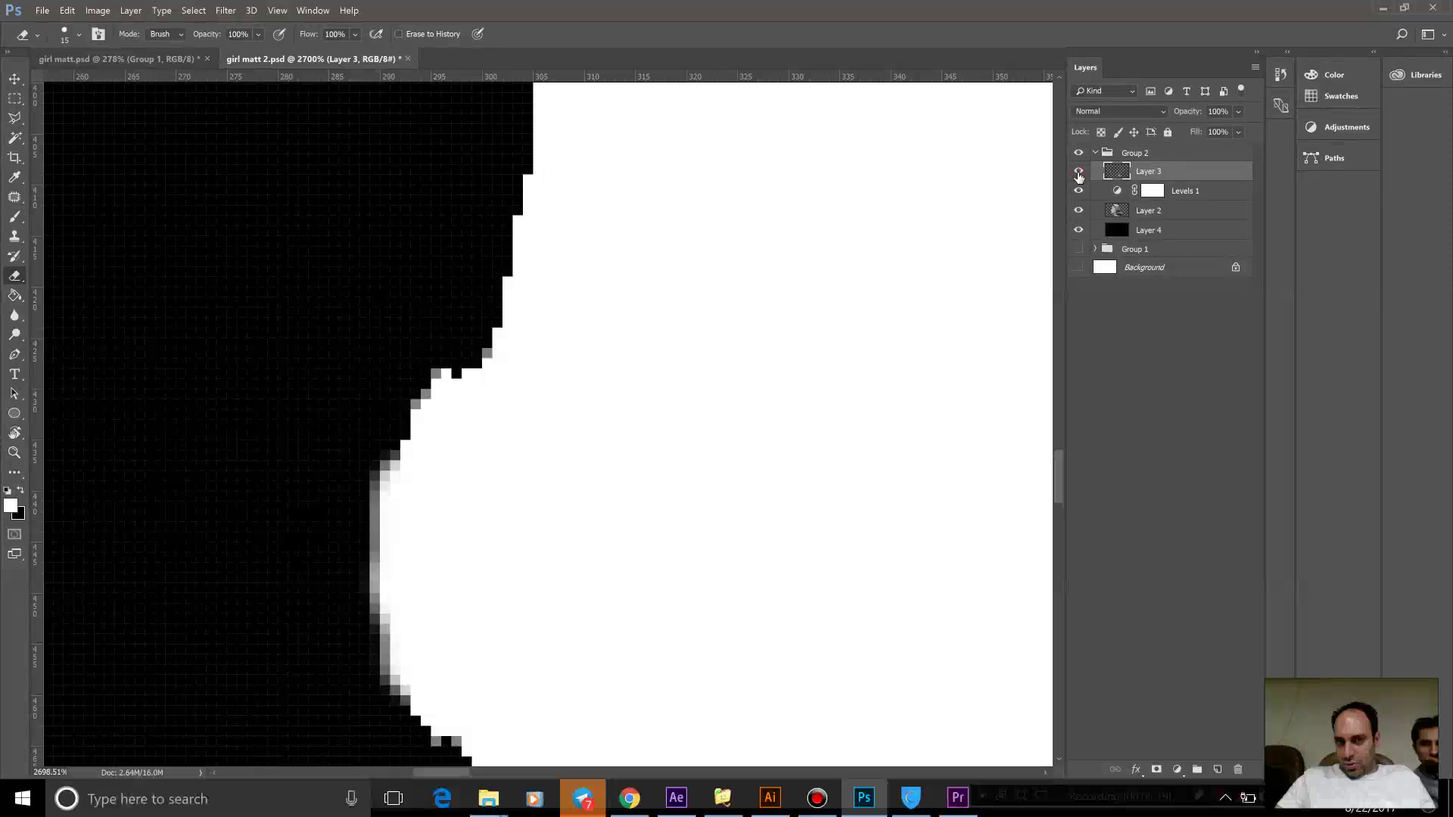
pyautogui.click(1079, 174)
pyautogui.click(1080, 174)
pyautogui.click(1146, 211)
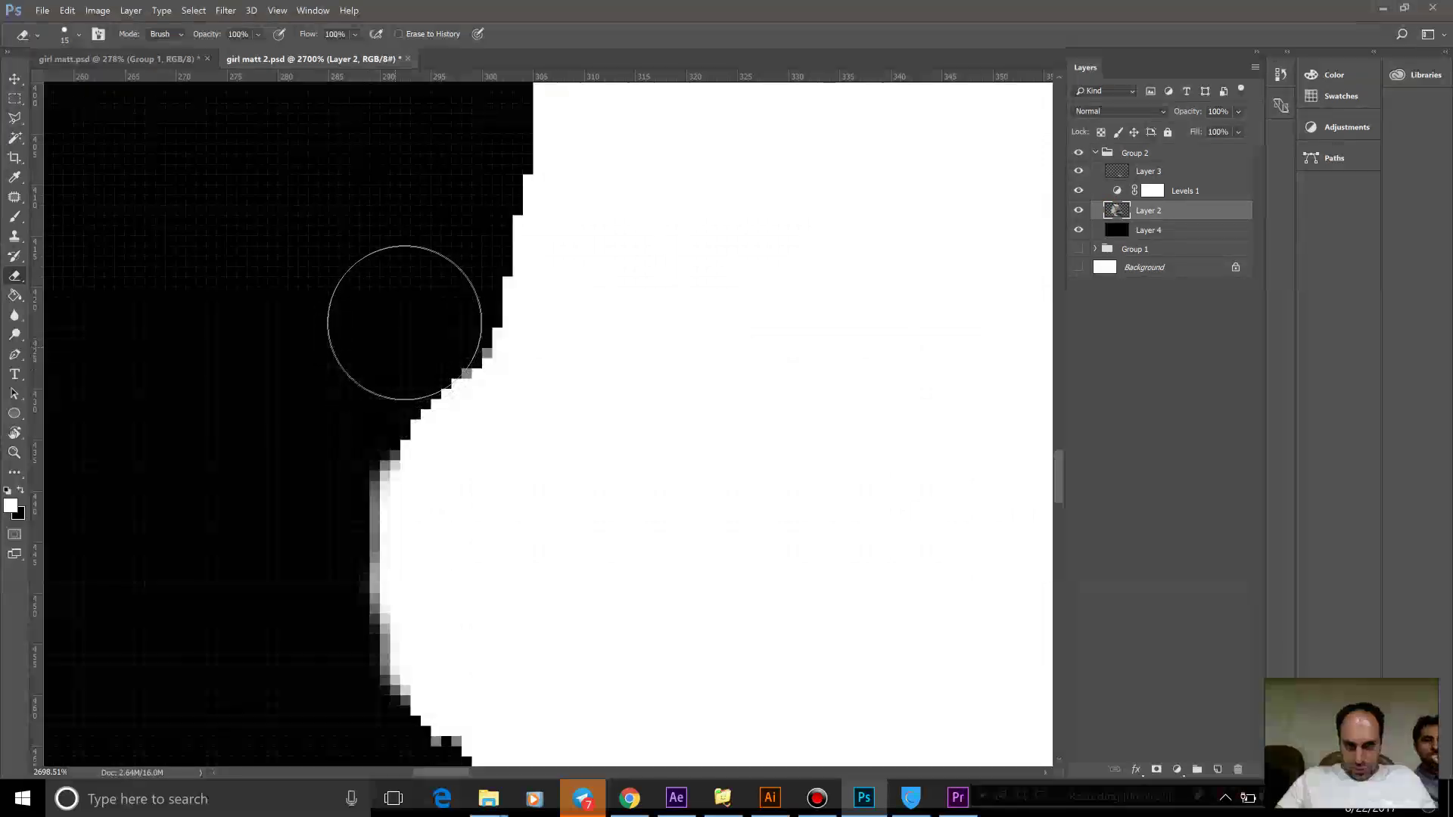
pyautogui.moveTo(399, 337)
pyautogui.mouseDown()
pyautogui.moveTo(383, 343)
pyautogui.moveTo(365, 307)
pyautogui.mouseUp()
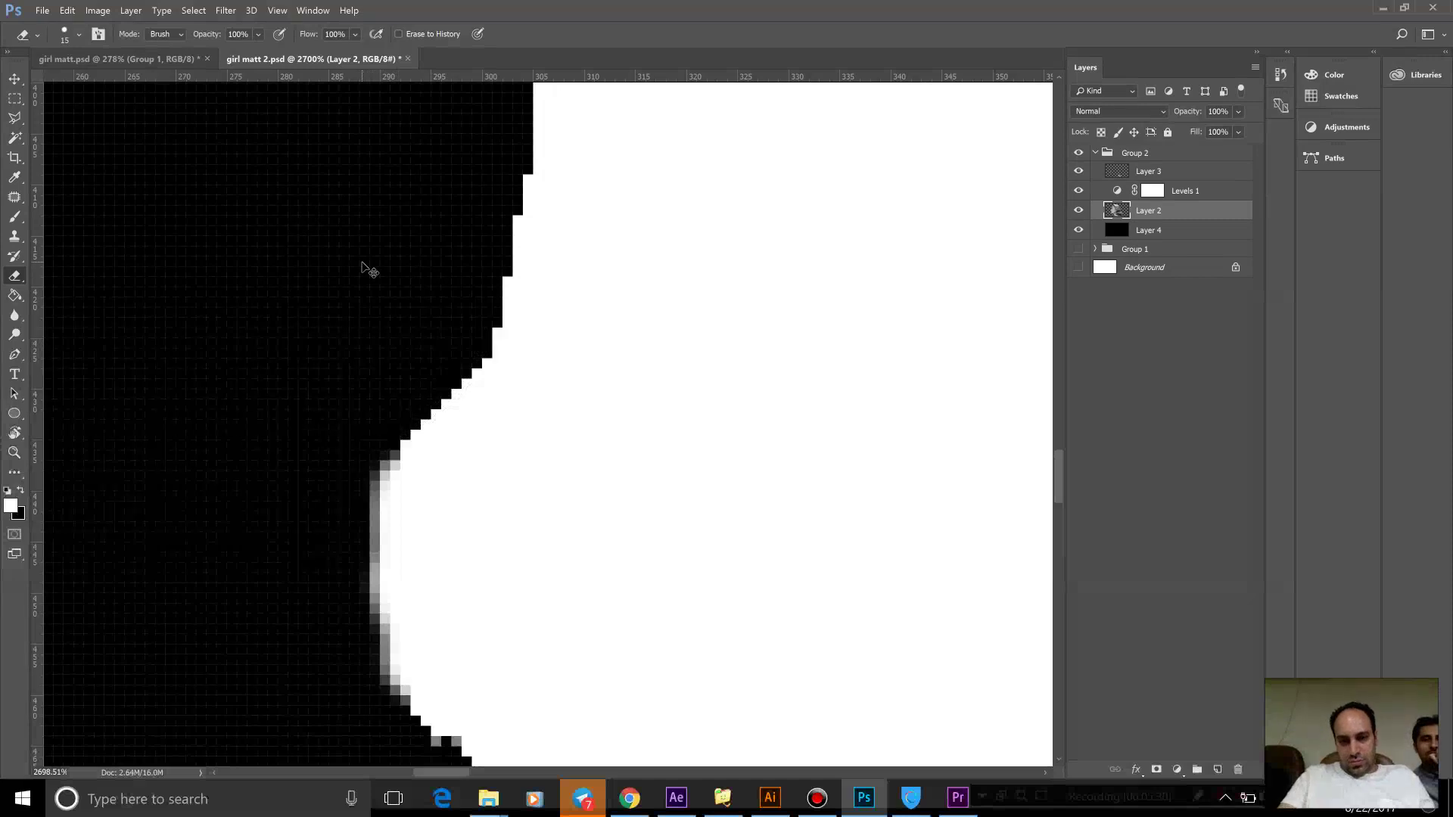
pyautogui.hotkey('ctrl', '0')
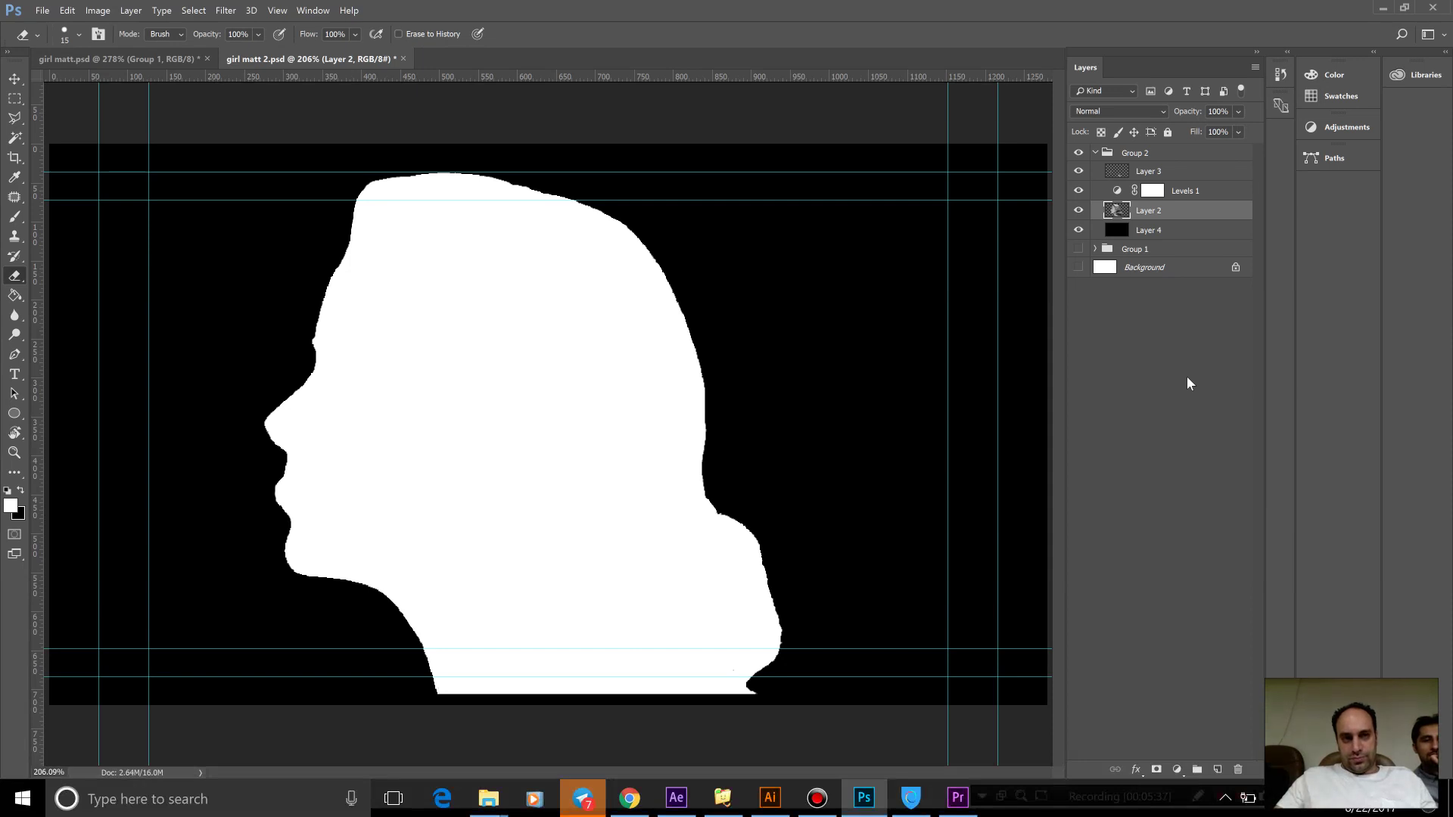
# Switch Group 2 off and on at full view and make Group 1 visible again.
pyautogui.click(1079, 212)
pyautogui.click(1079, 211)
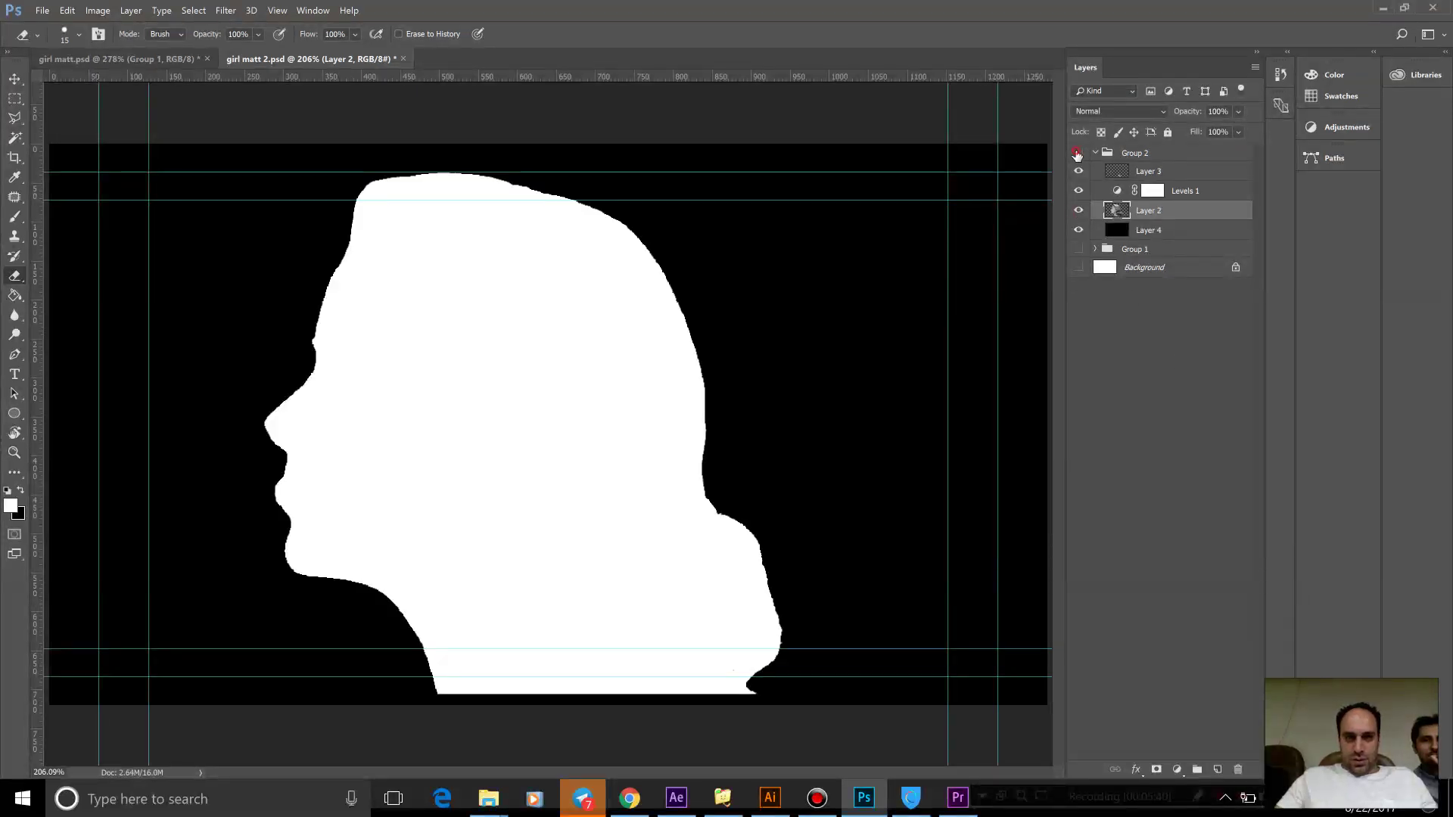
pyautogui.click(1077, 154)
pyautogui.click(1078, 154)
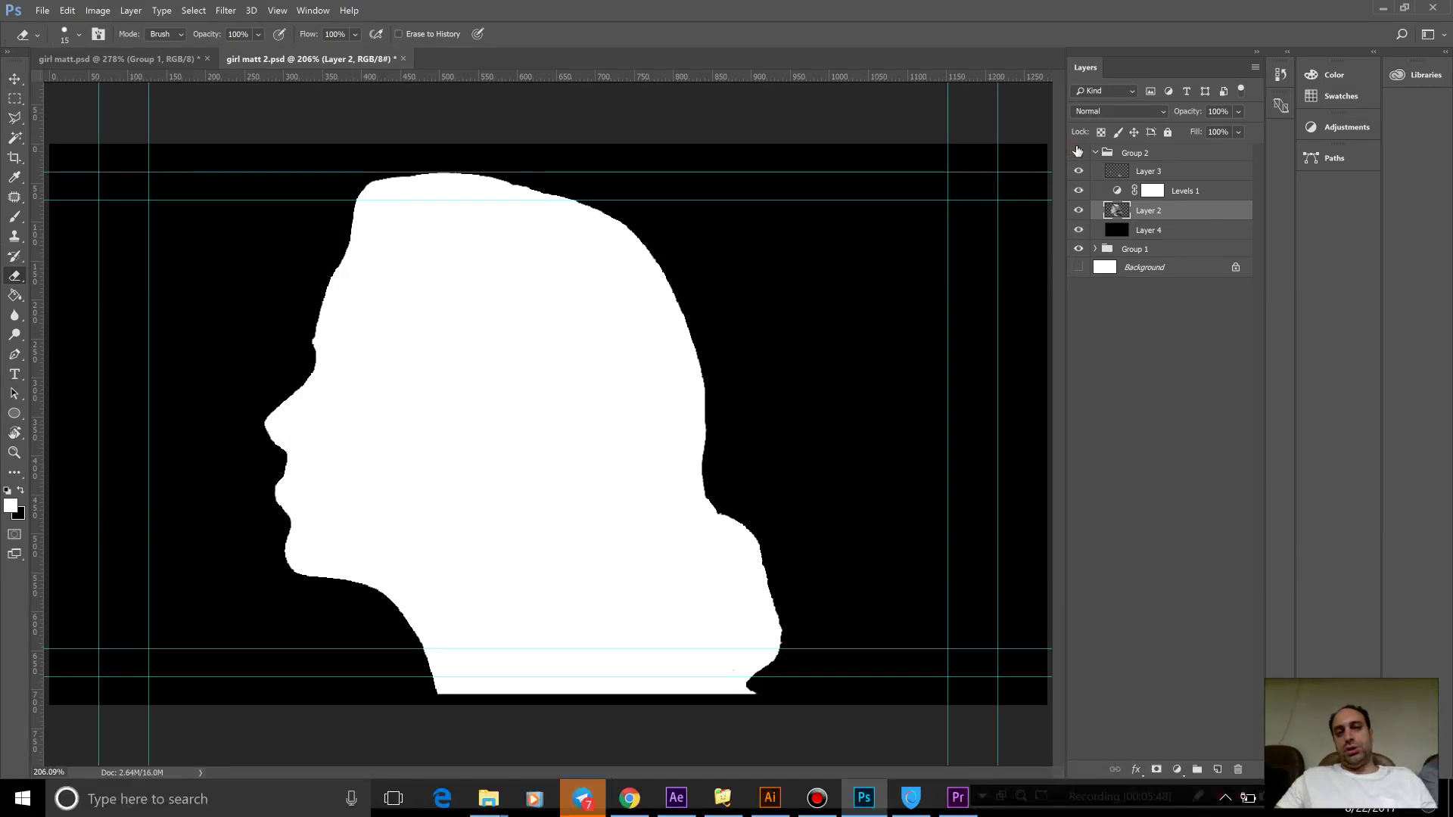
pyautogui.click(1079, 253)
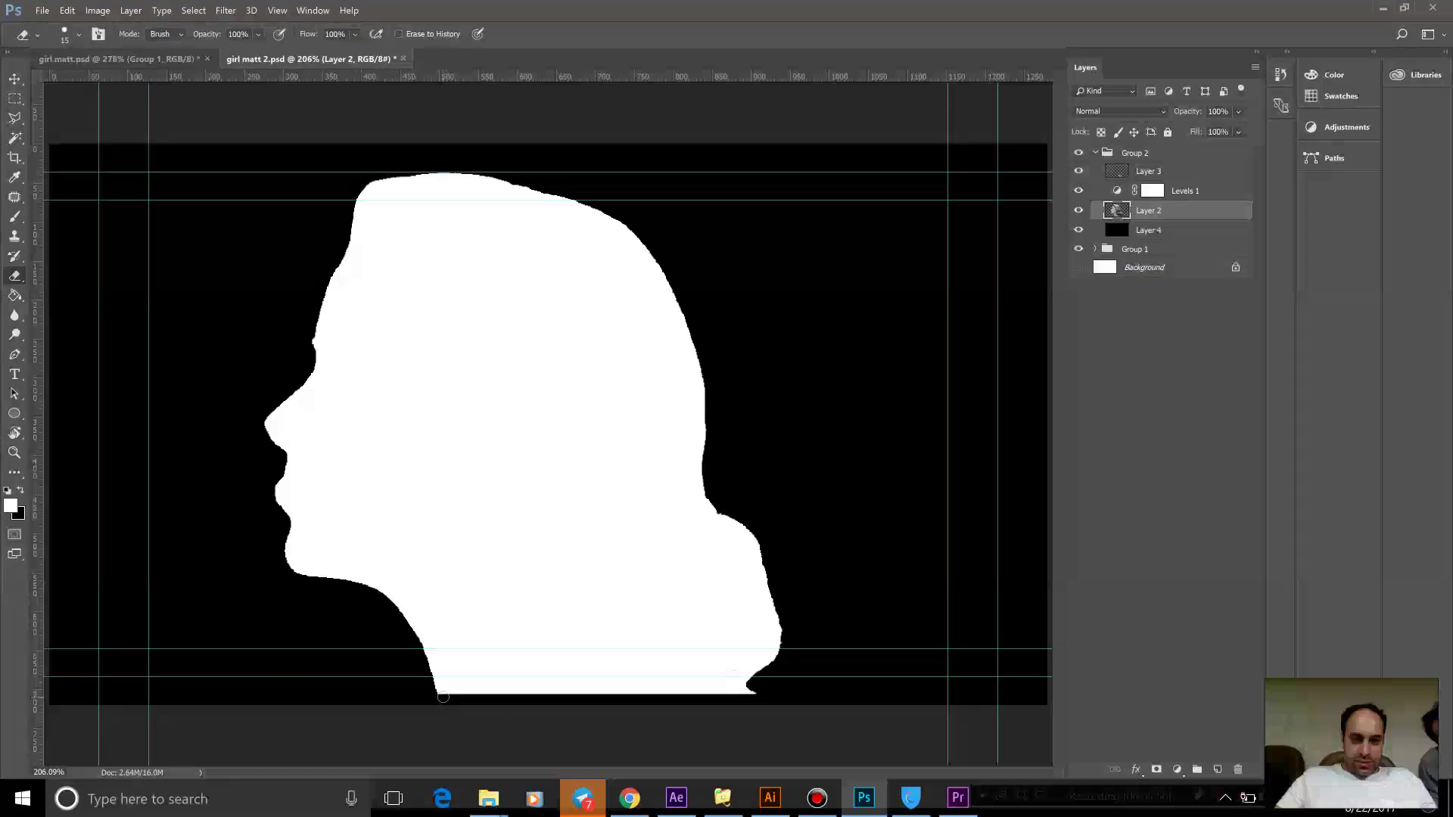
# Select the black strip below the neck on Group 2's Layer 3, fill it with white using the Paint Bucket, and deselect.
pyautogui.click(1115, 177)
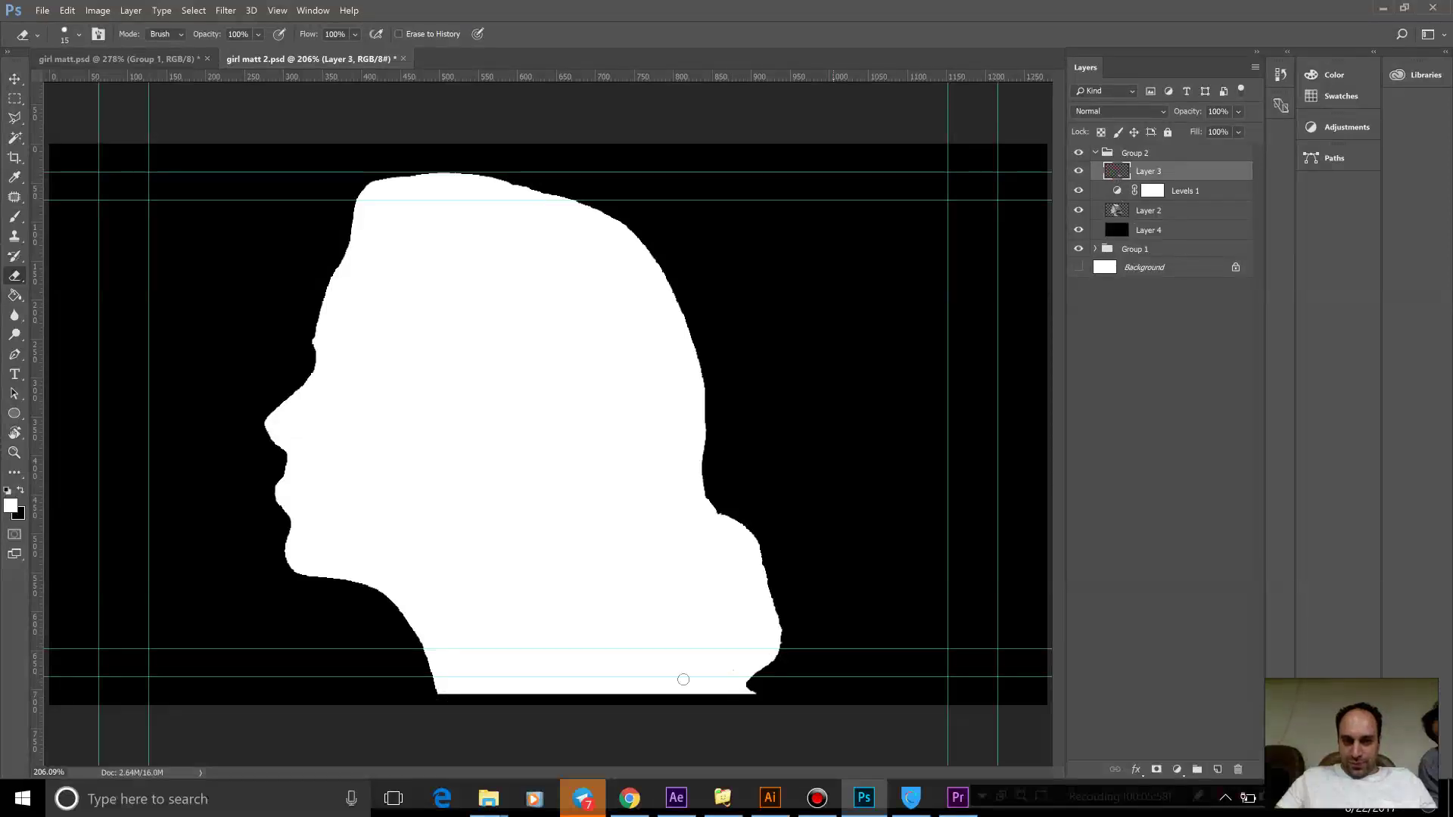
pyautogui.click(15, 98)
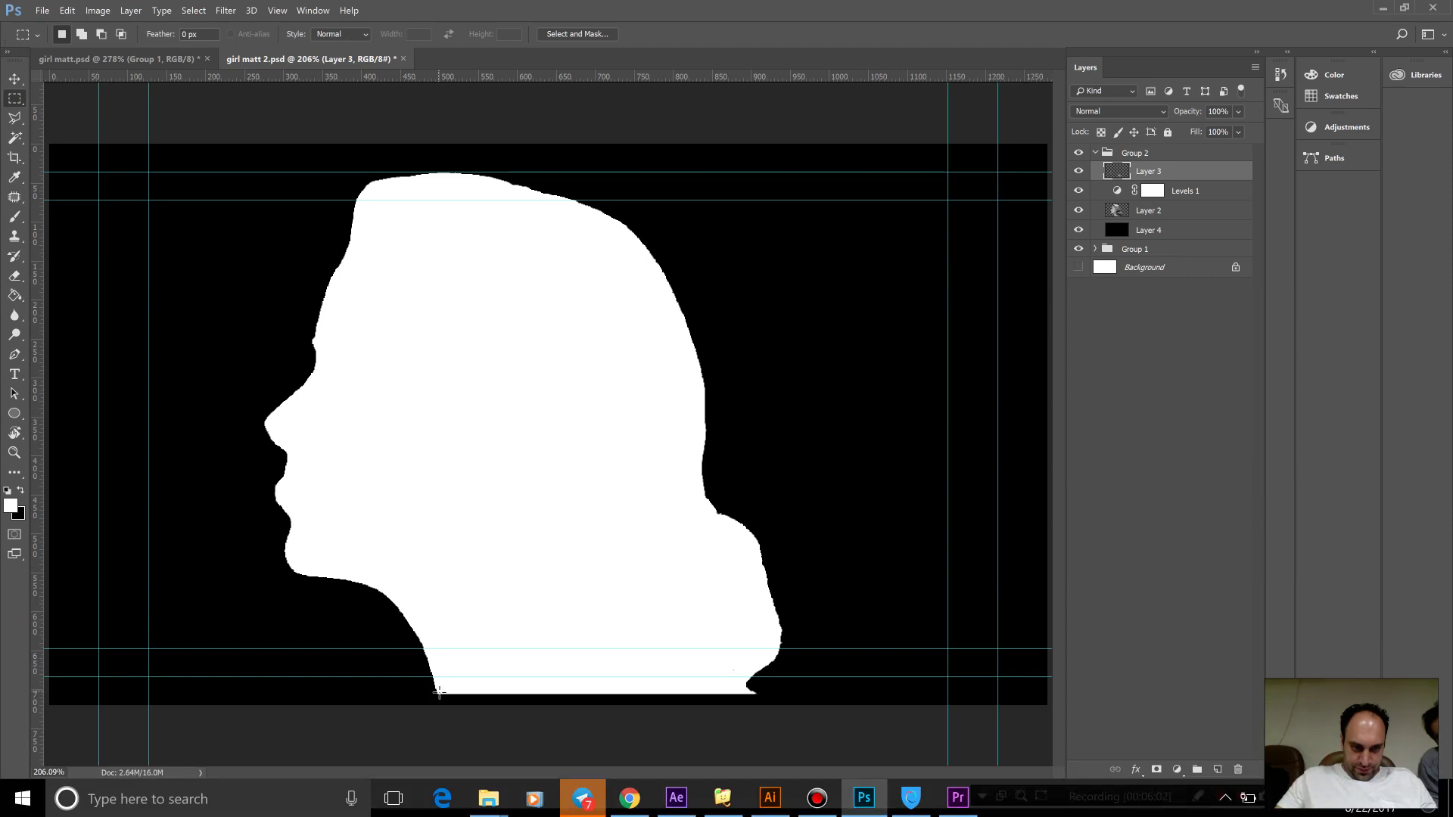
pyautogui.moveTo(436, 694); pyautogui.dragTo(715, 777)
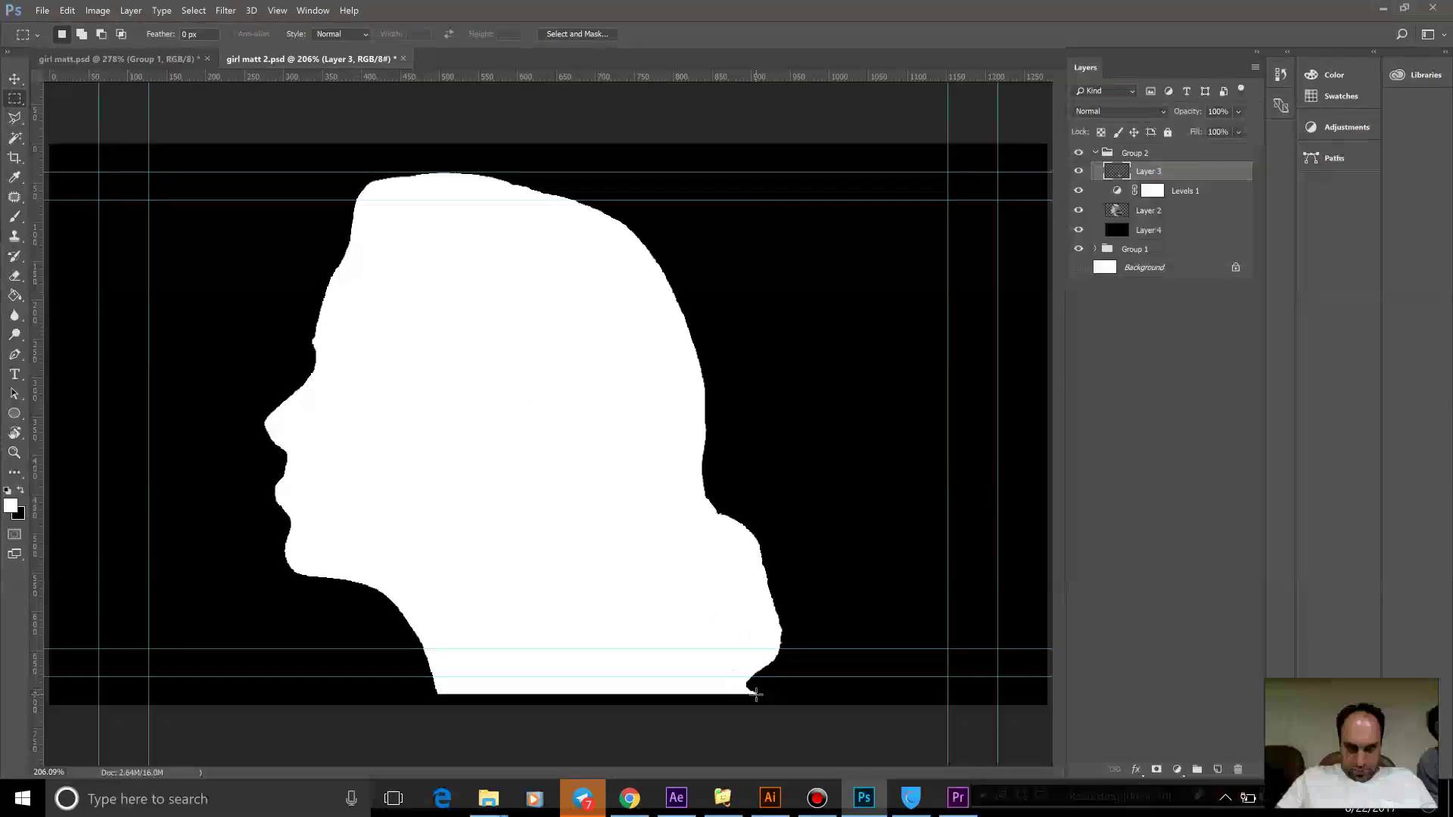
pyautogui.moveTo(708, 717); pyautogui.dragTo(439, 734)
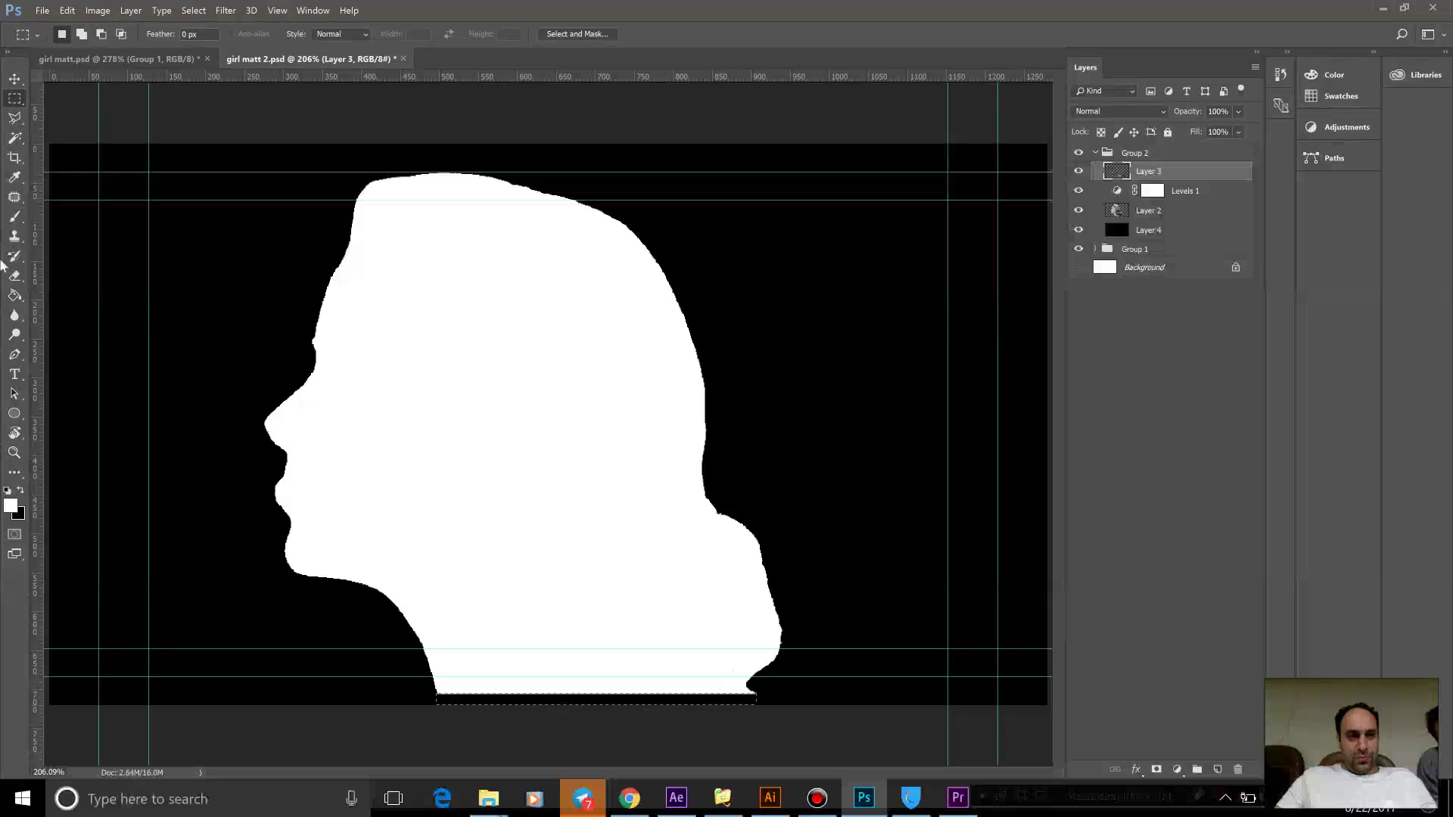
pyautogui.click(14, 295)
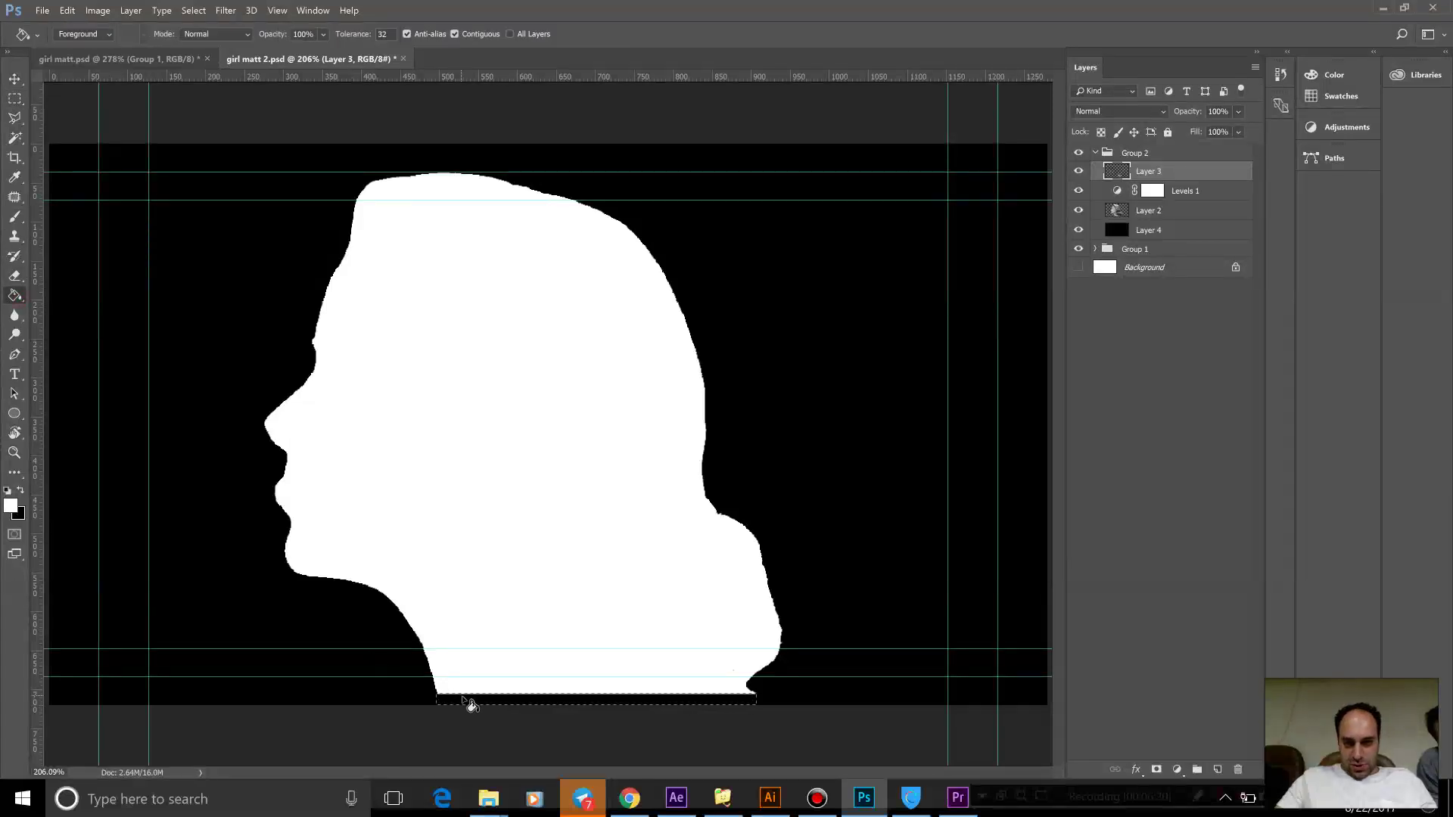
pyautogui.click(467, 702)
pyautogui.click(18, 101)
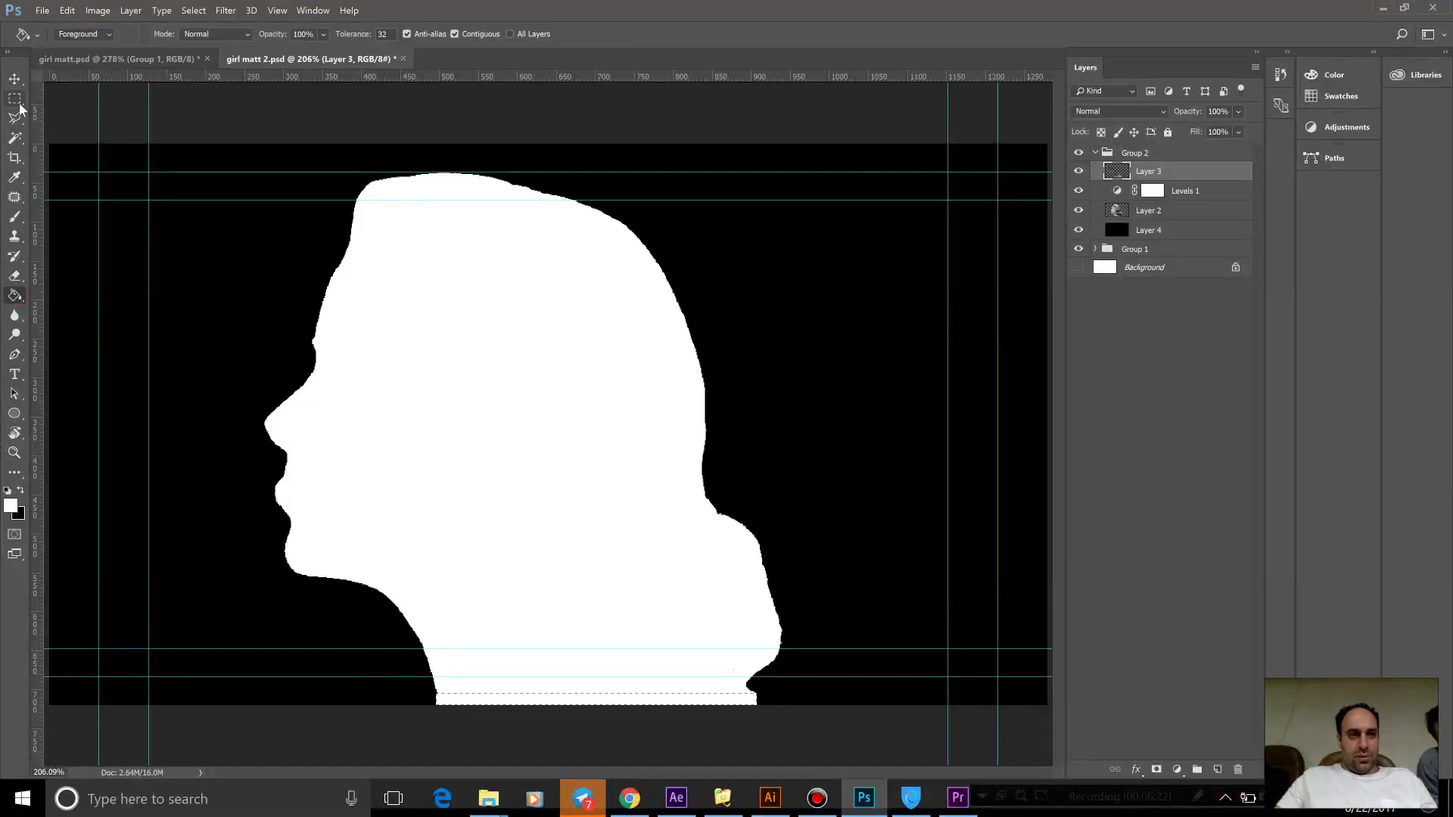
pyautogui.click(770, 305)
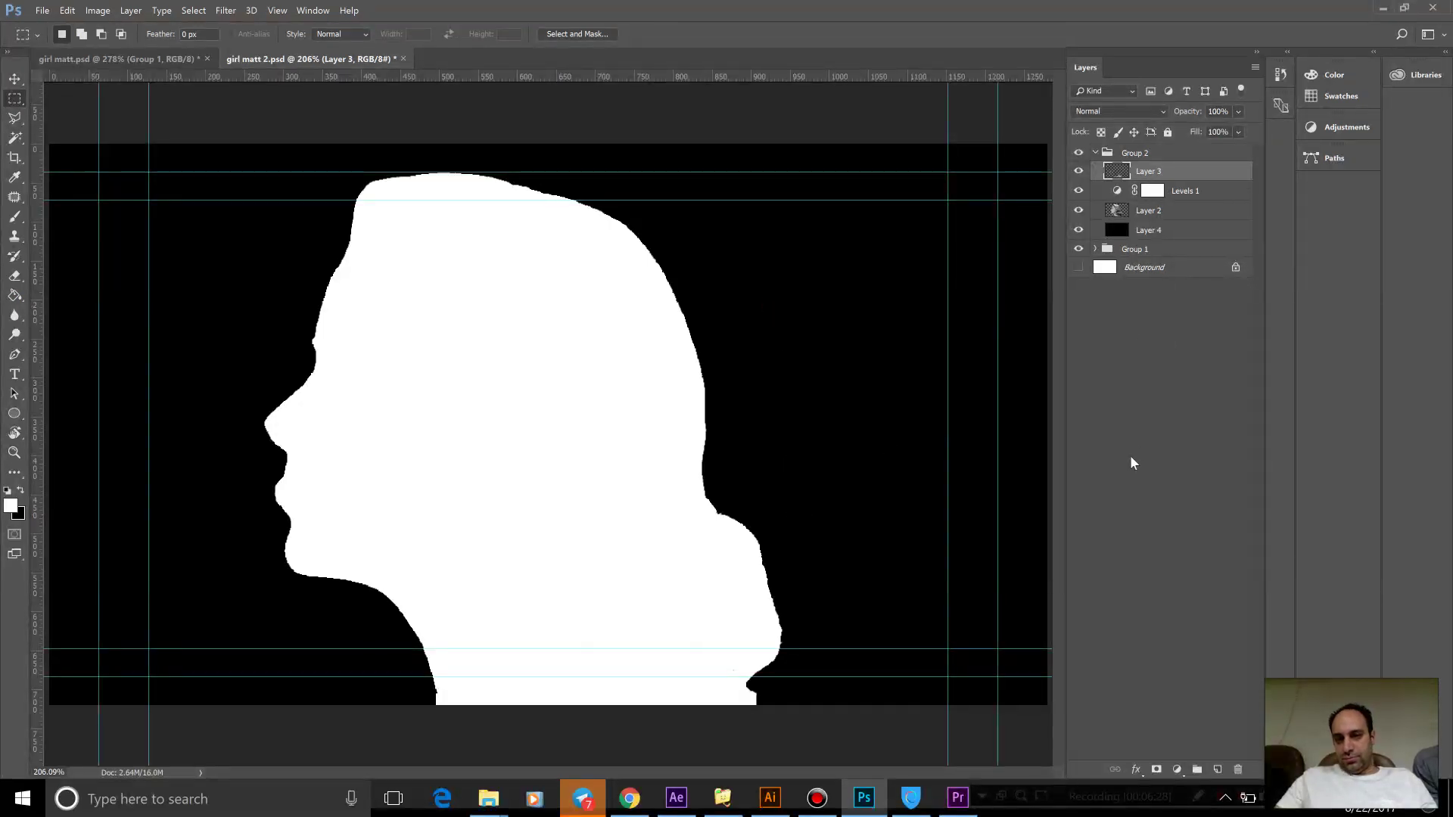
# Expand Group 1, make its Layer 3 the active layer, and hide Group 2.
pyautogui.click(1132, 249)
pyautogui.click(1095, 249)
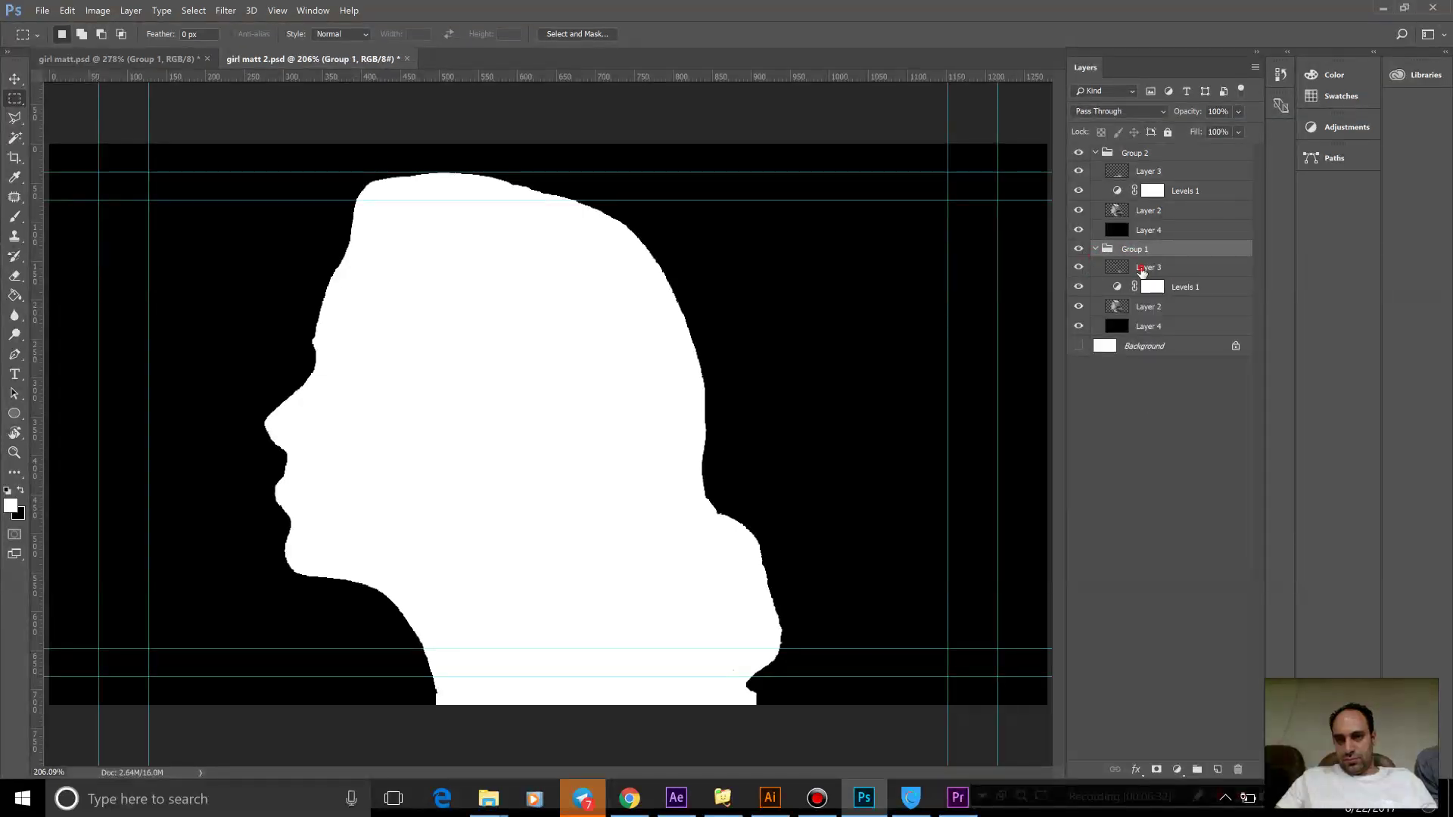
pyautogui.click(1142, 269)
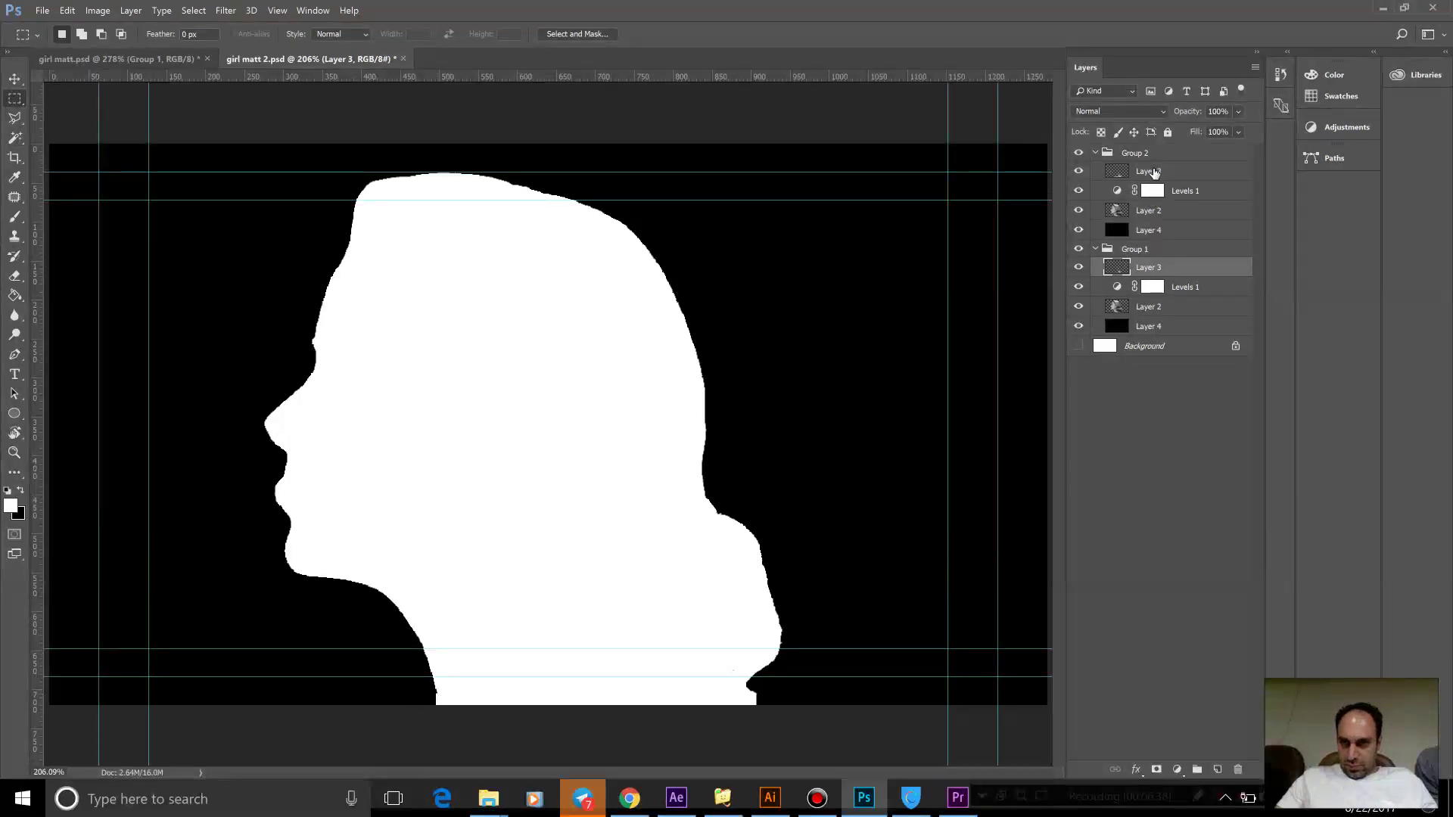
pyautogui.click(1150, 172)
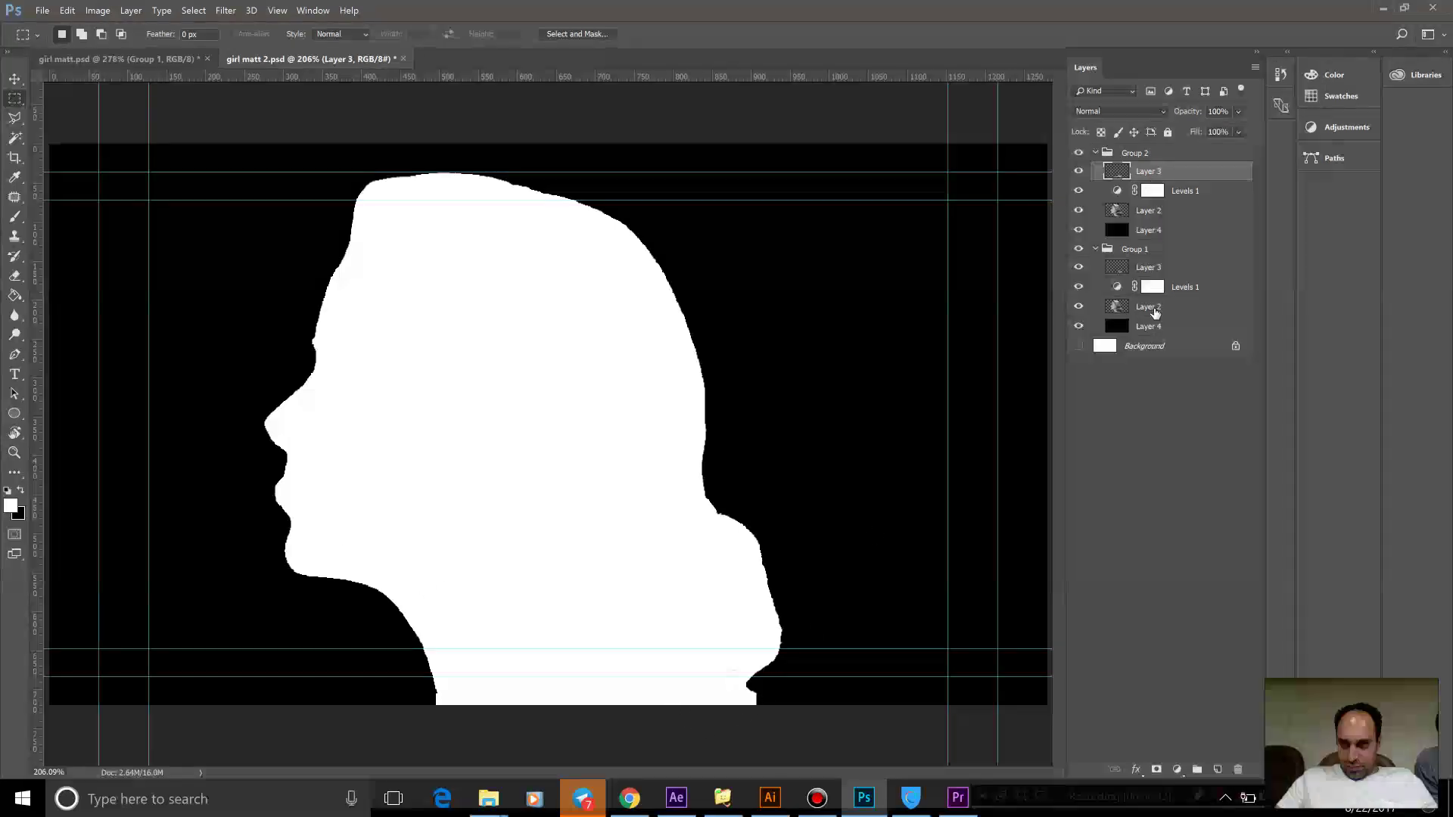
pyautogui.click(1147, 268)
pyautogui.click(1078, 152)
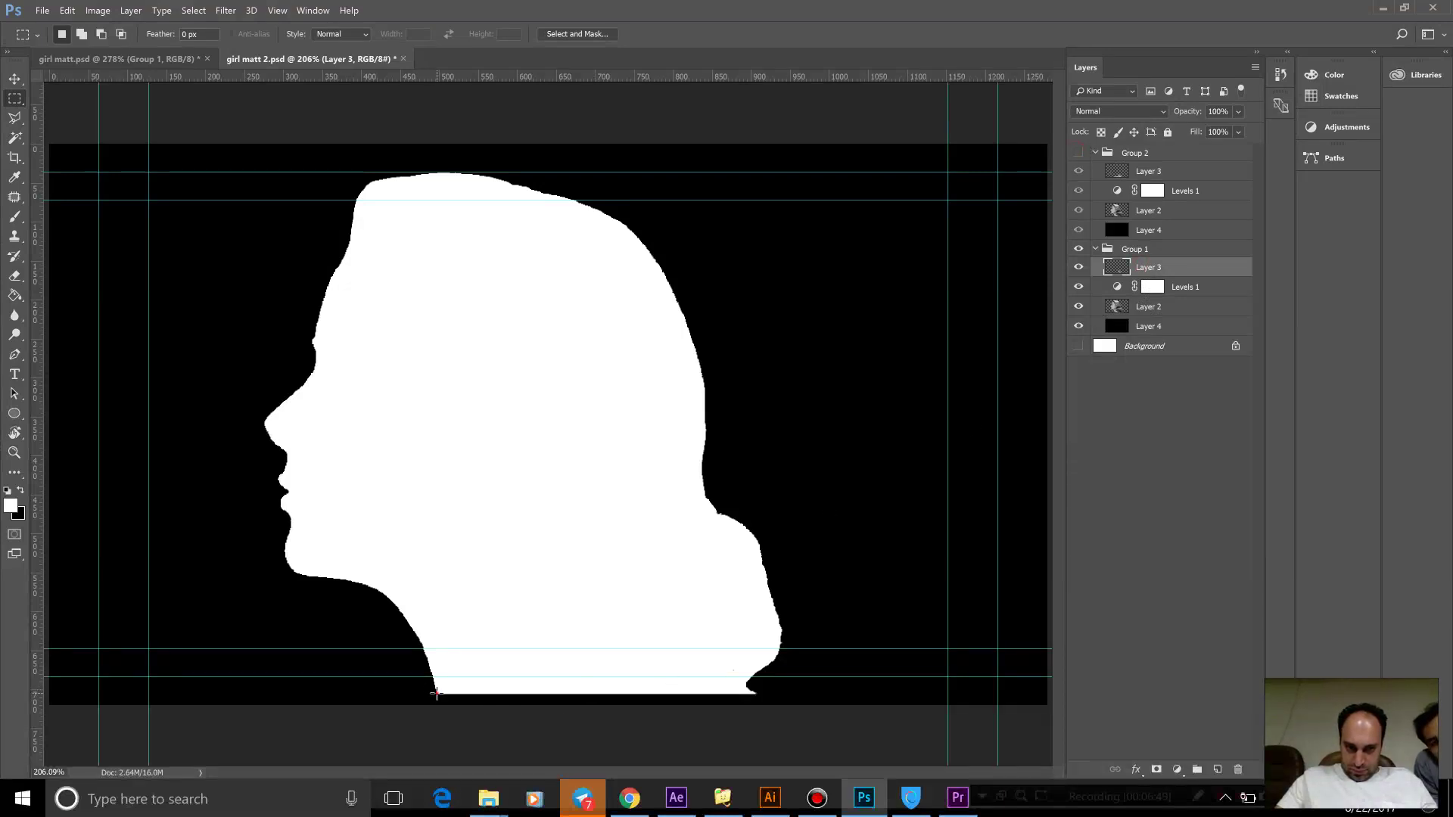
# Select the black strip below the neck on Group 1's Layer 3, fill it with white, and deselect.
pyautogui.moveTo(436, 693); pyautogui.dragTo(736, 749)
pyautogui.moveTo(755, 750); pyautogui.dragTo(754, 750)
pyautogui.click(19, 278)
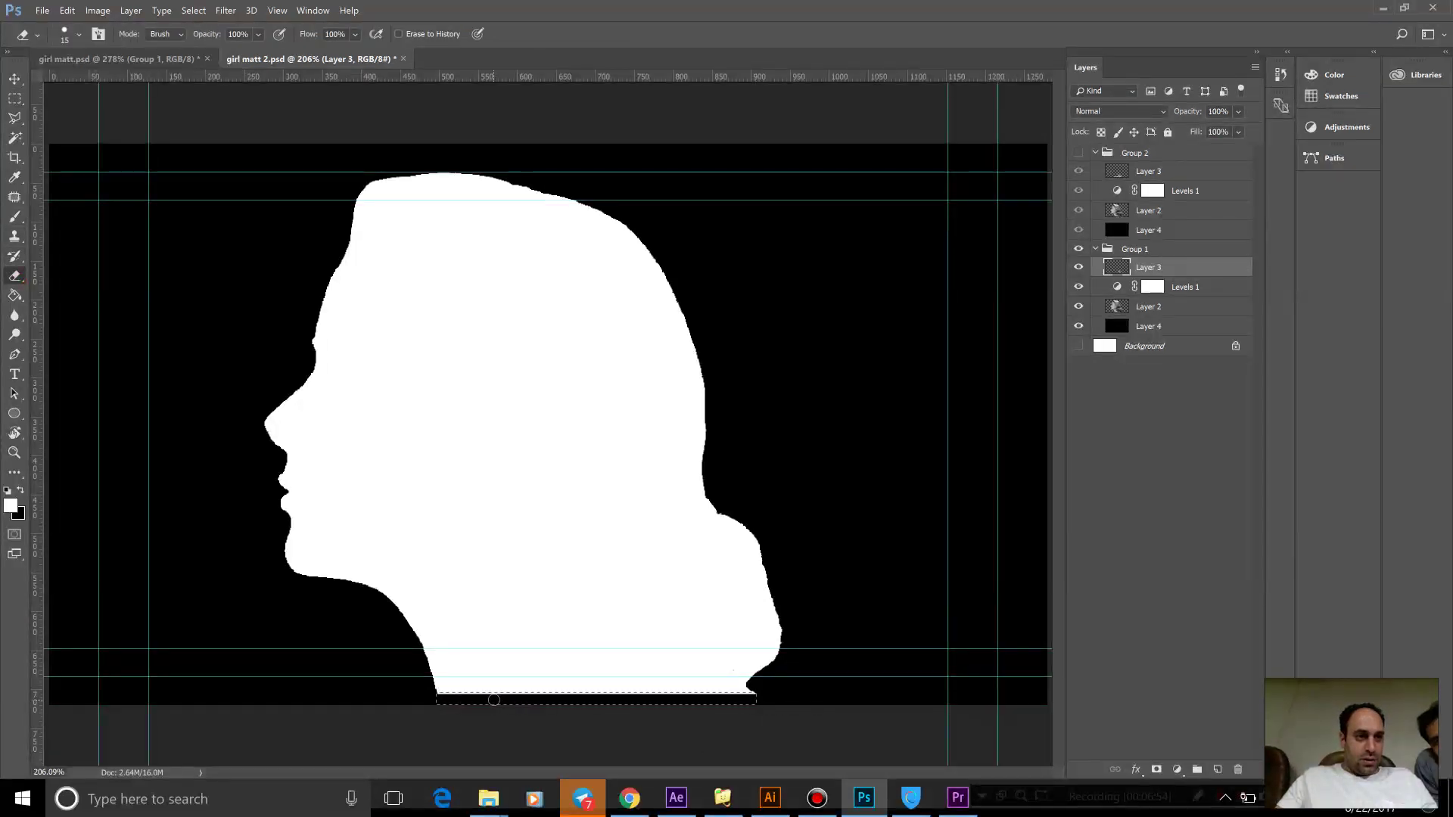
pyautogui.click(16, 295)
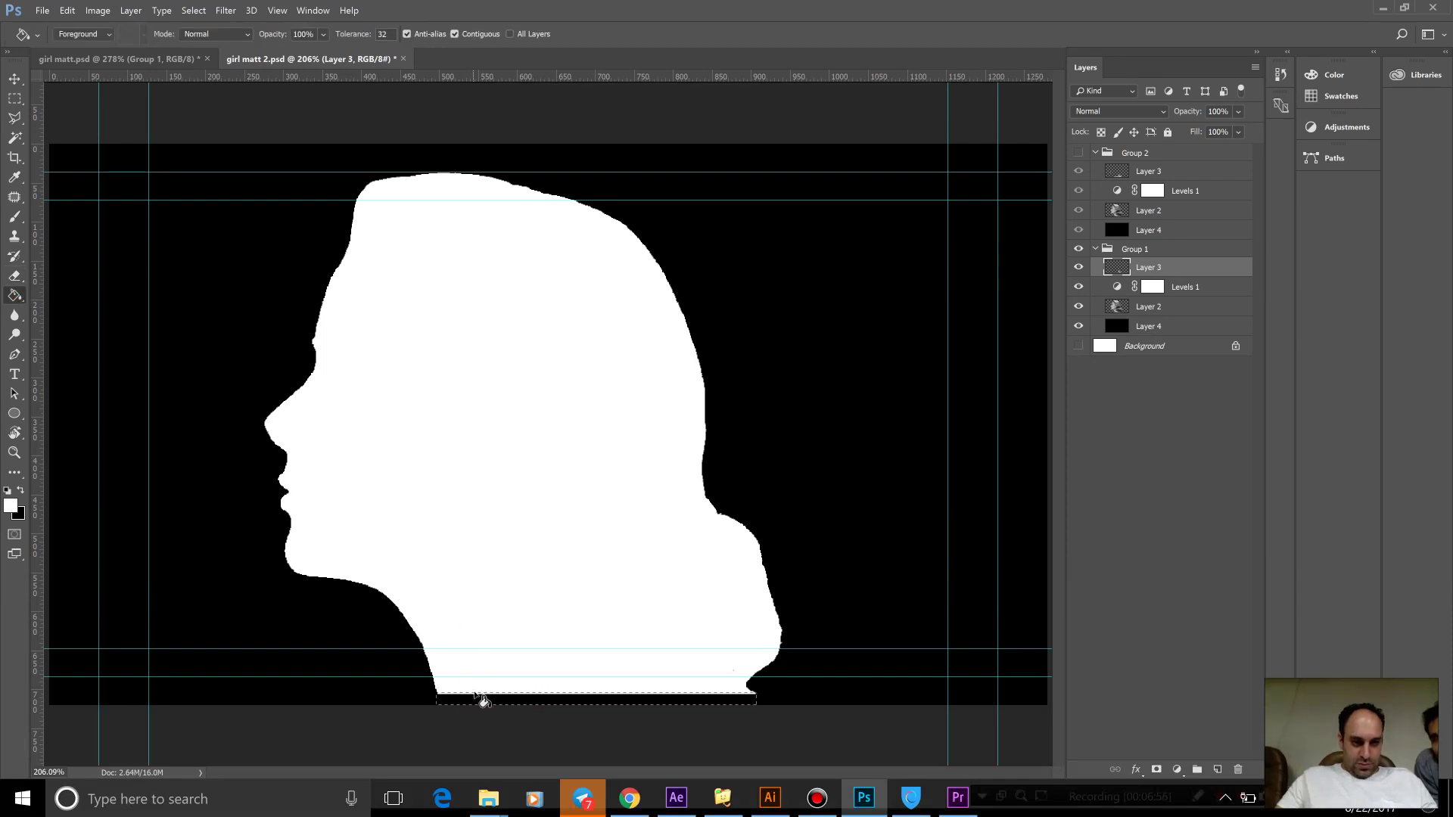
pyautogui.click(475, 701)
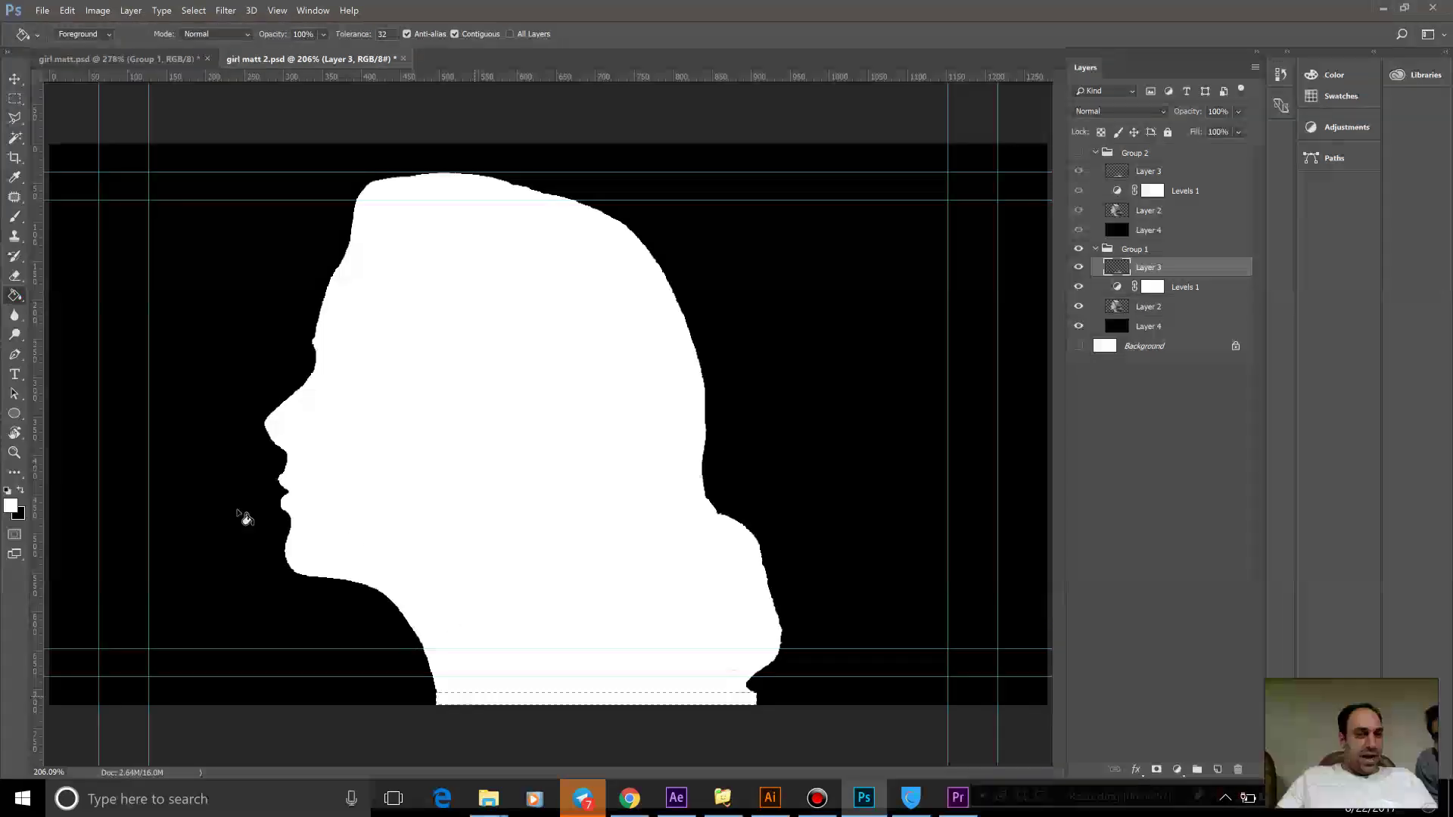
pyautogui.click(14, 98)
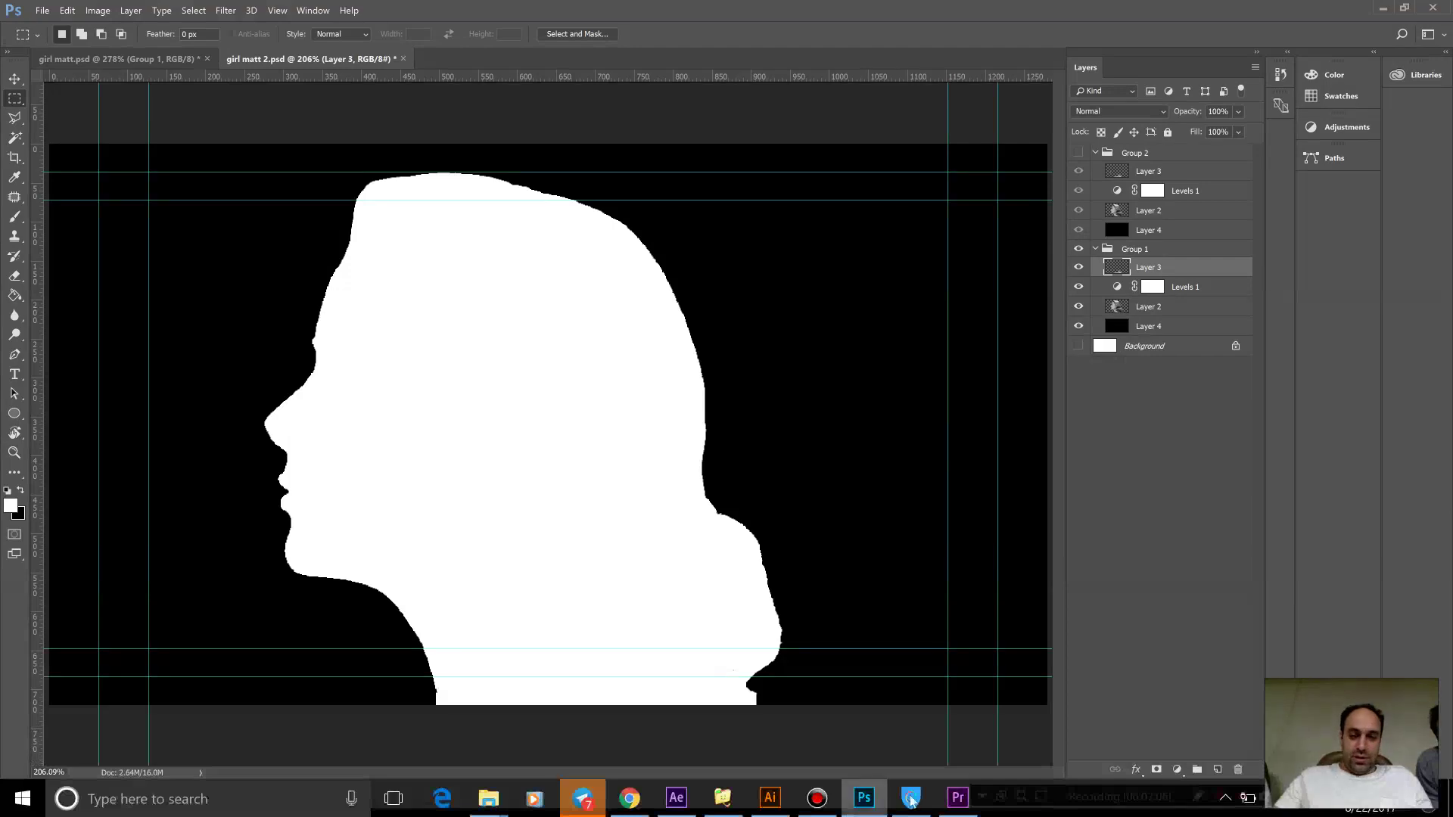
# Switch to Premiere Pro to check the matte at the start of the sequence and return to Photoshop.
pyautogui.click(957, 798)
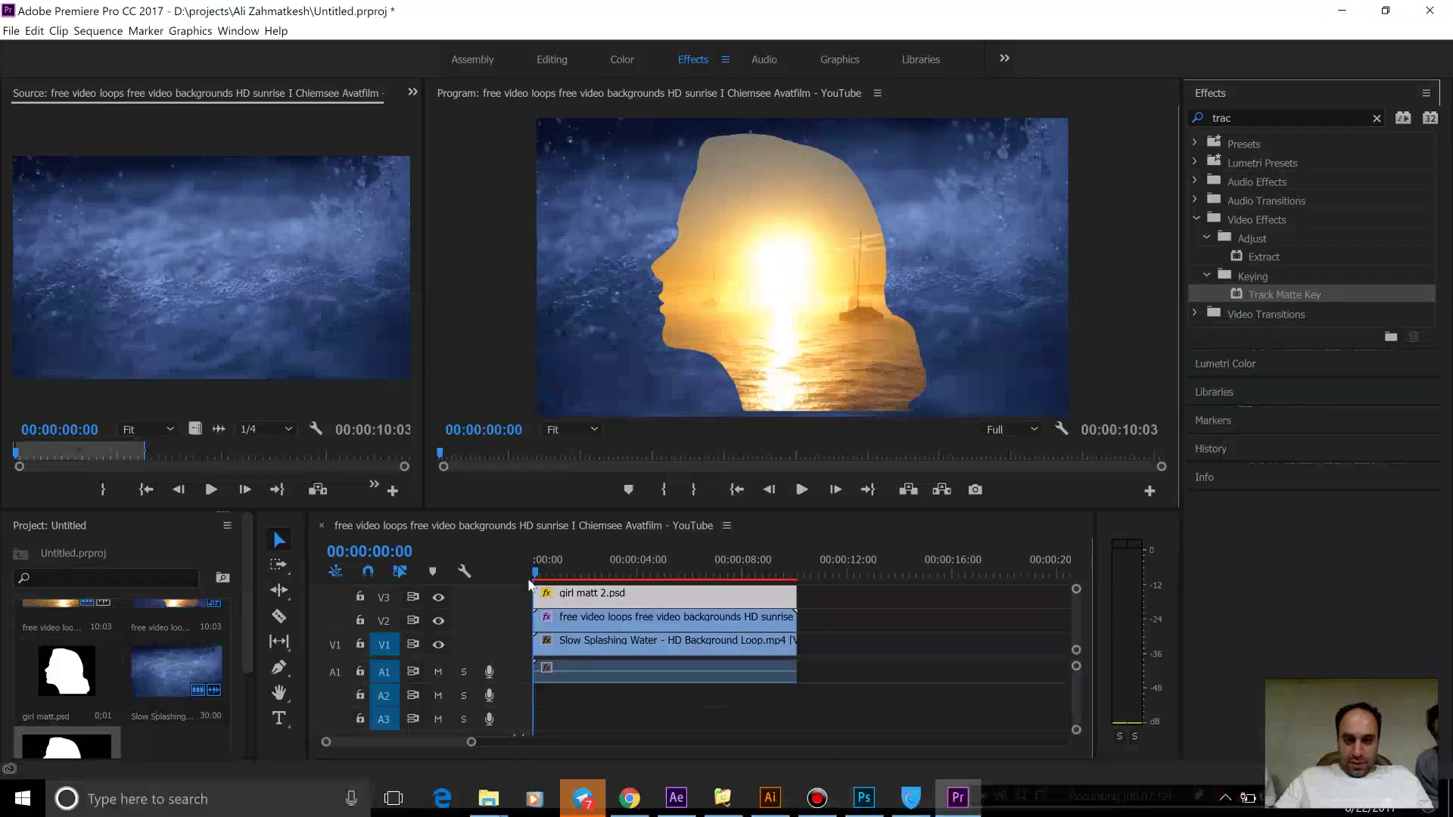
pyautogui.moveTo(537, 577); pyautogui.dragTo(407, 579)
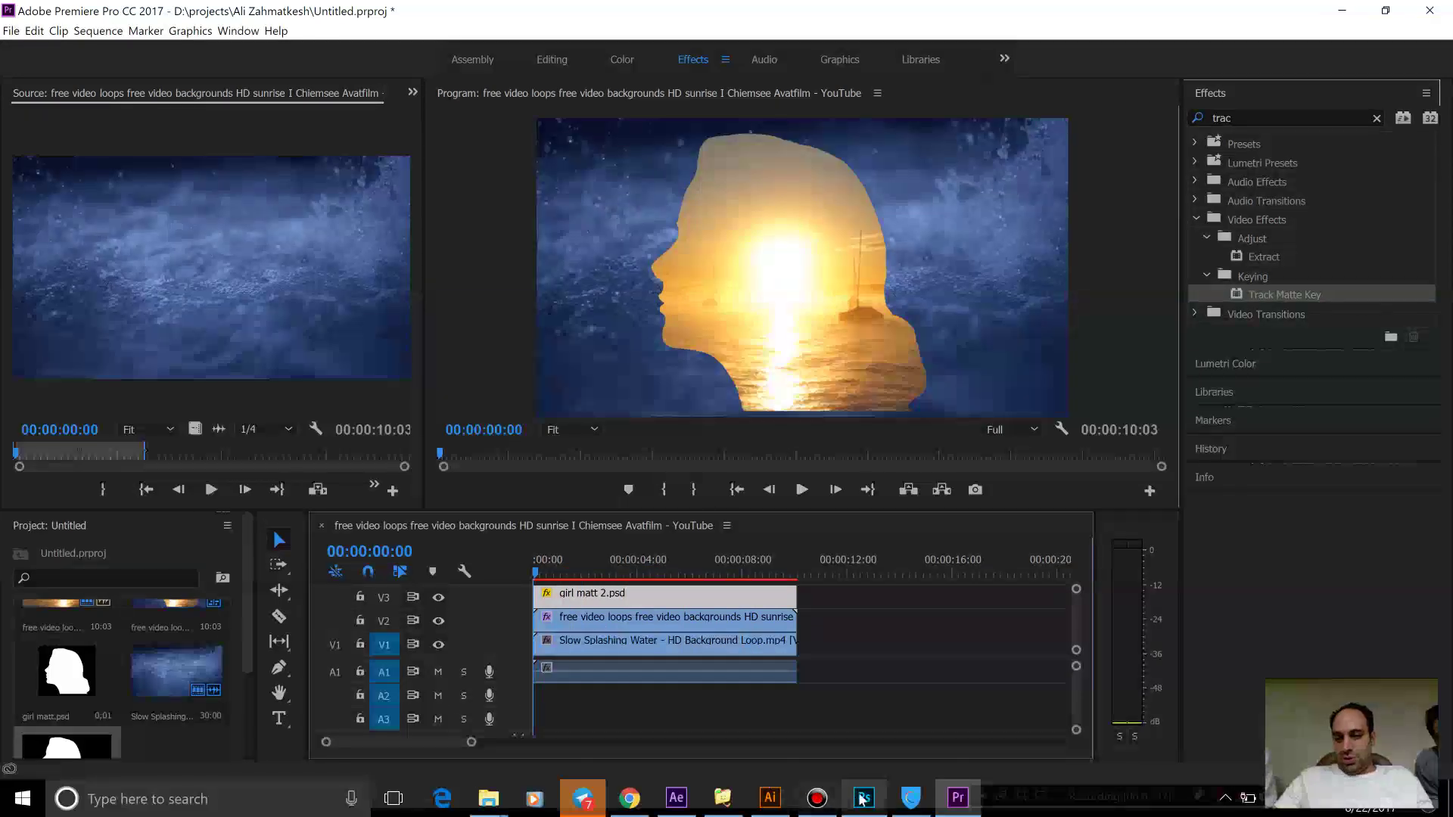
pyautogui.click(881, 800)
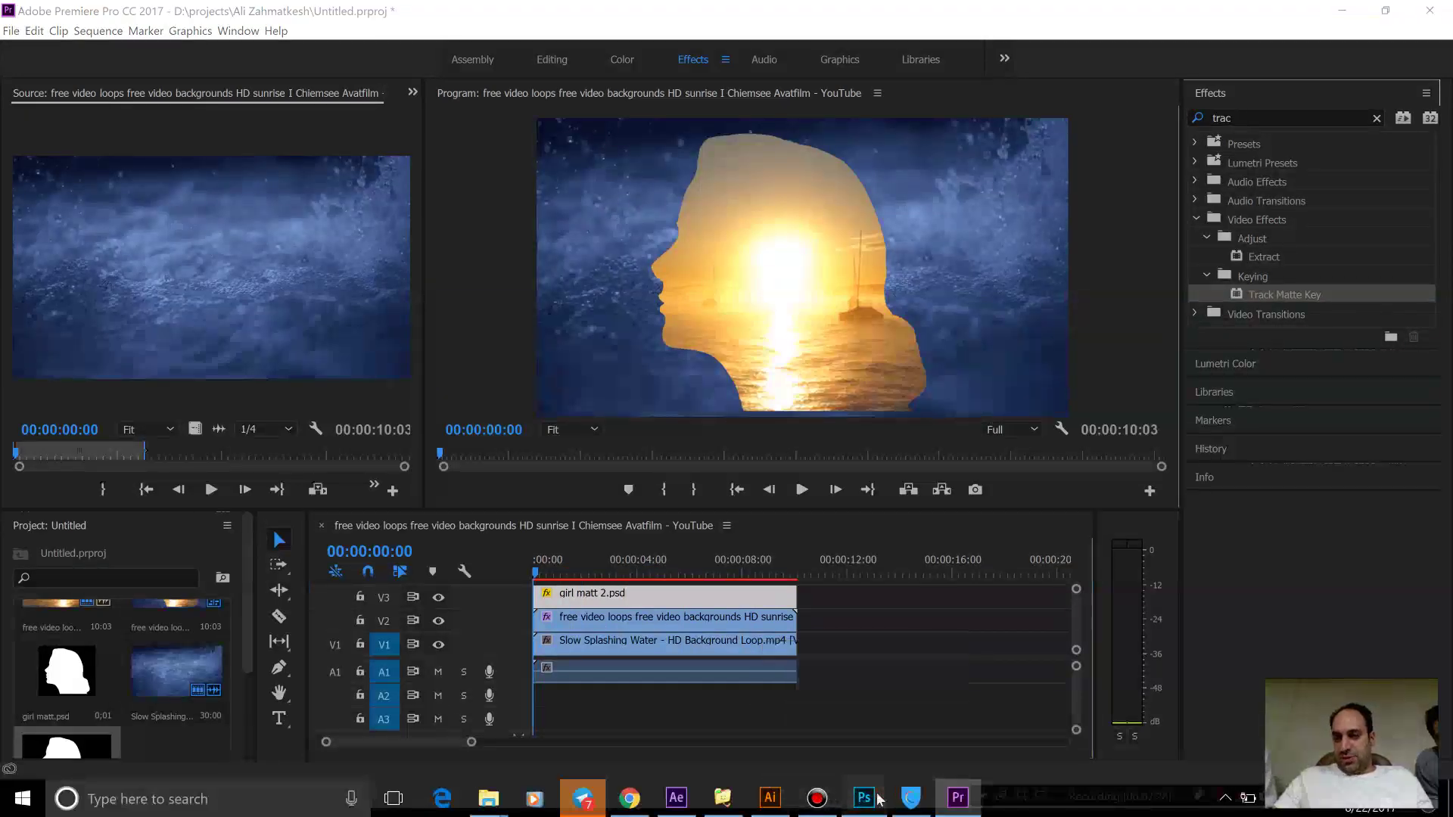
# Toggle the visibility of Group 2 repeatedly to compare the closed and open mouth versions, leaving it hidden.
pyautogui.click(1078, 153)
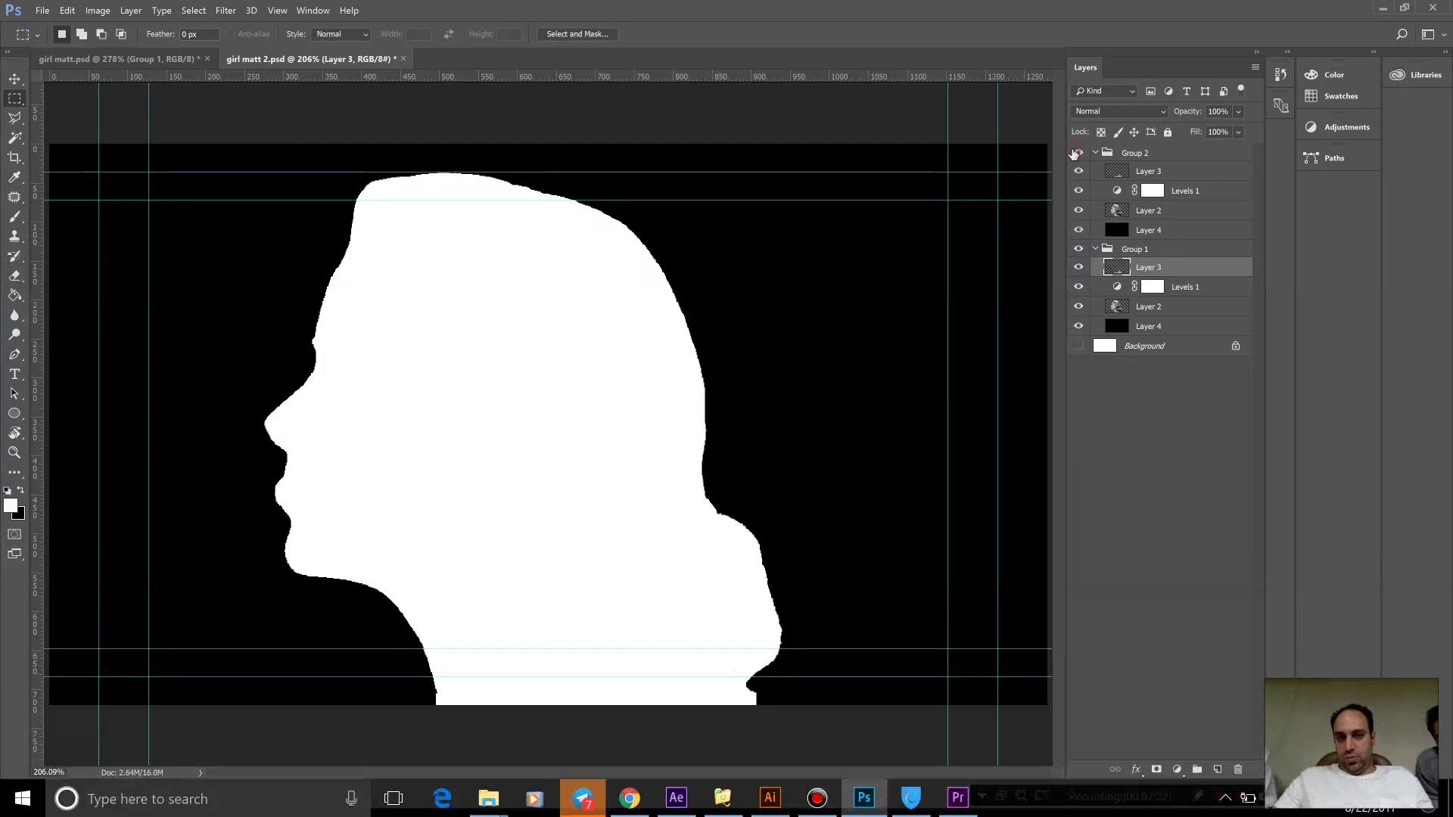
pyautogui.click(1078, 153)
pyautogui.click(1074, 153)
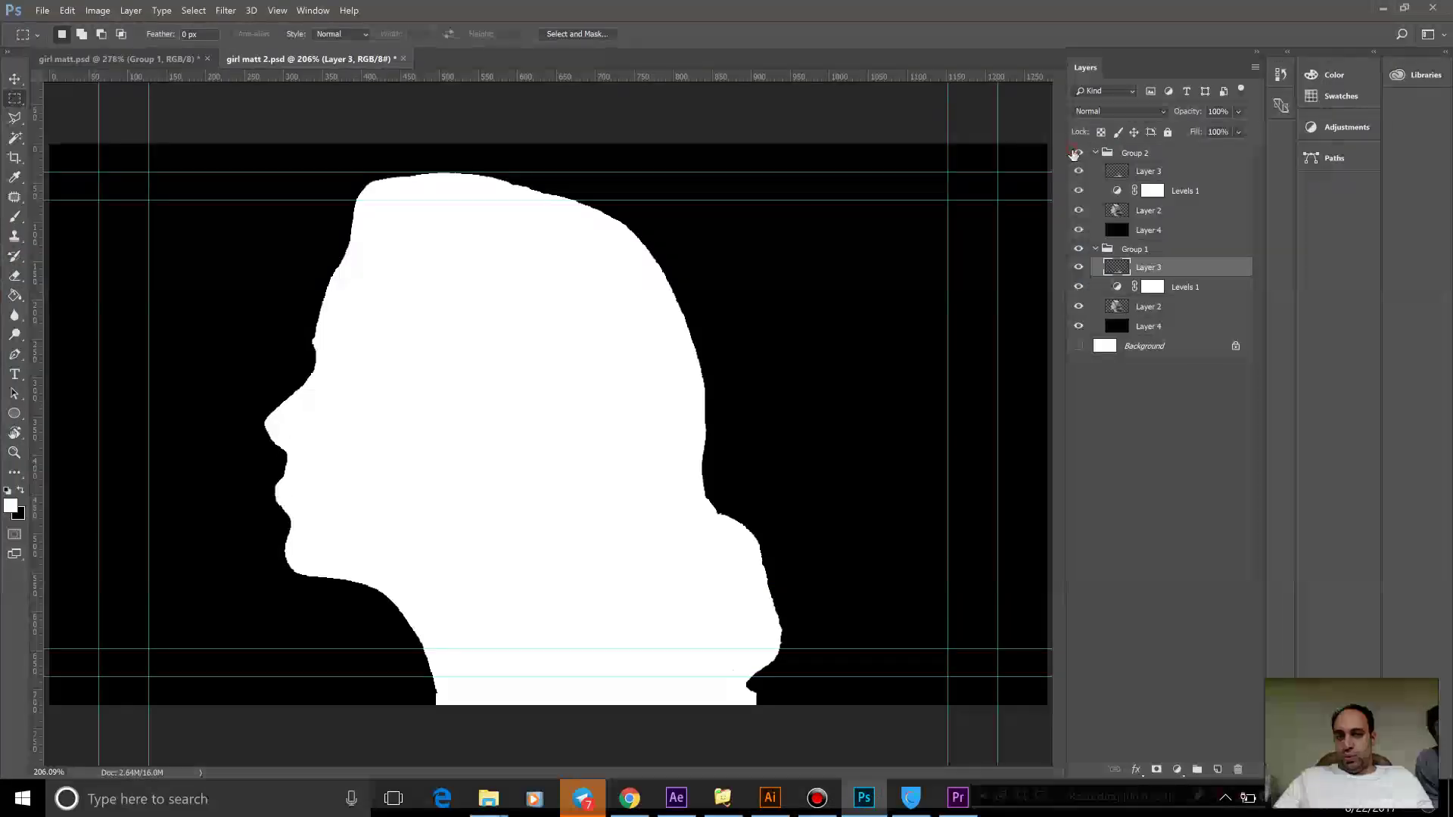
pyautogui.click(1074, 153)
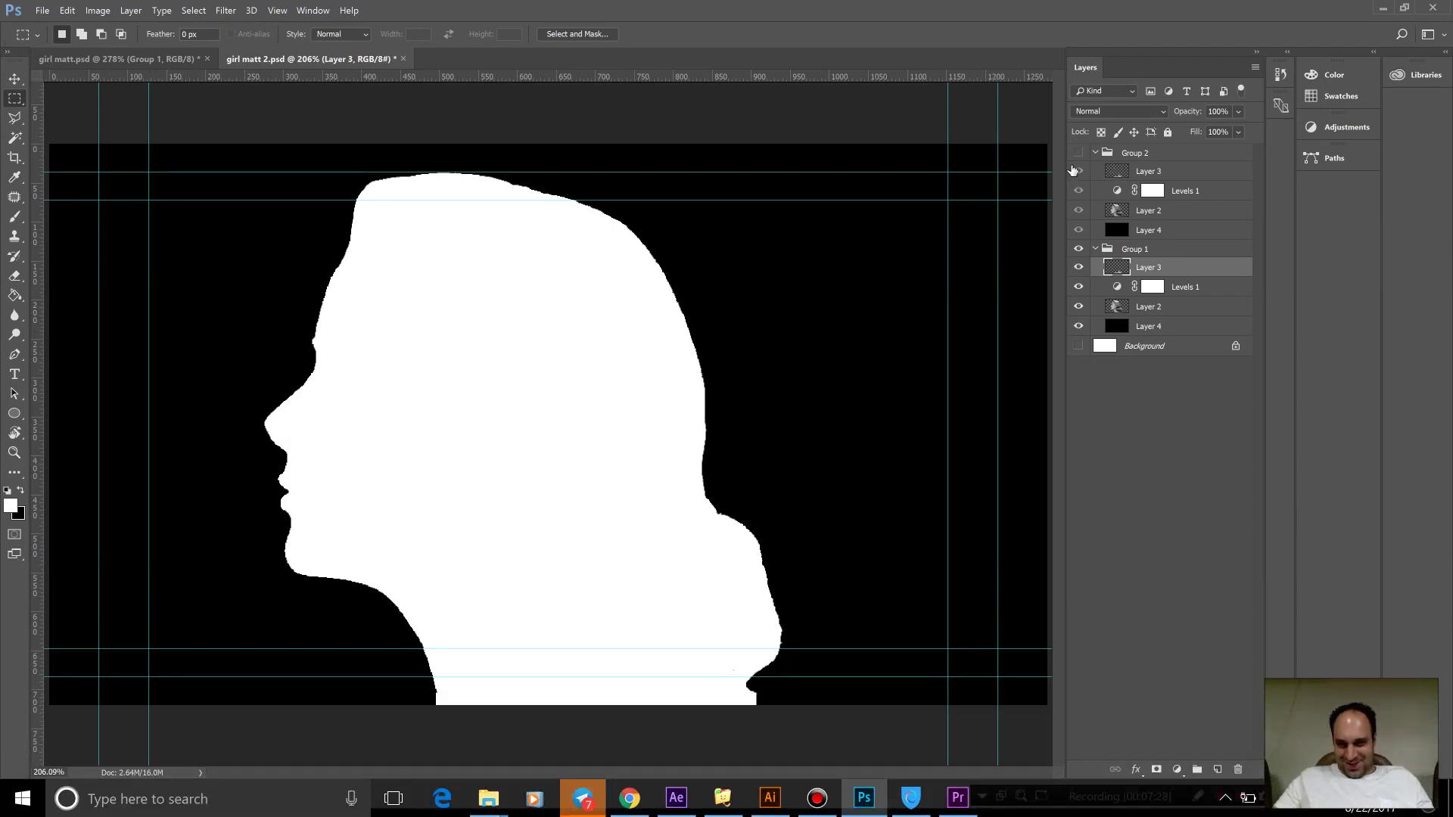
# Show Group 2, unlock the Background layer into a regular layer, and delete it.
pyautogui.click(1077, 154)
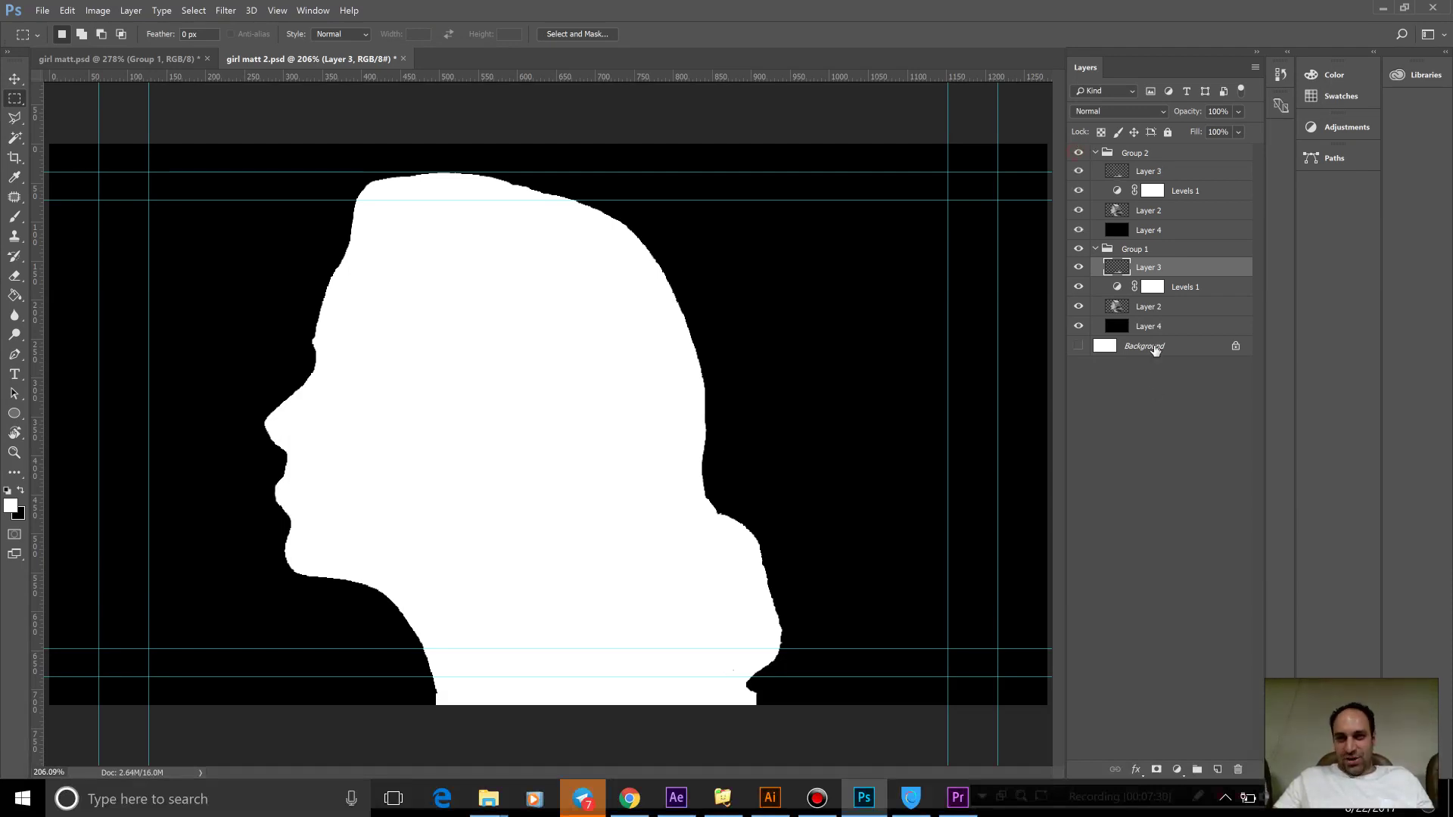
pyautogui.click(1180, 347)
pyautogui.click(1238, 347)
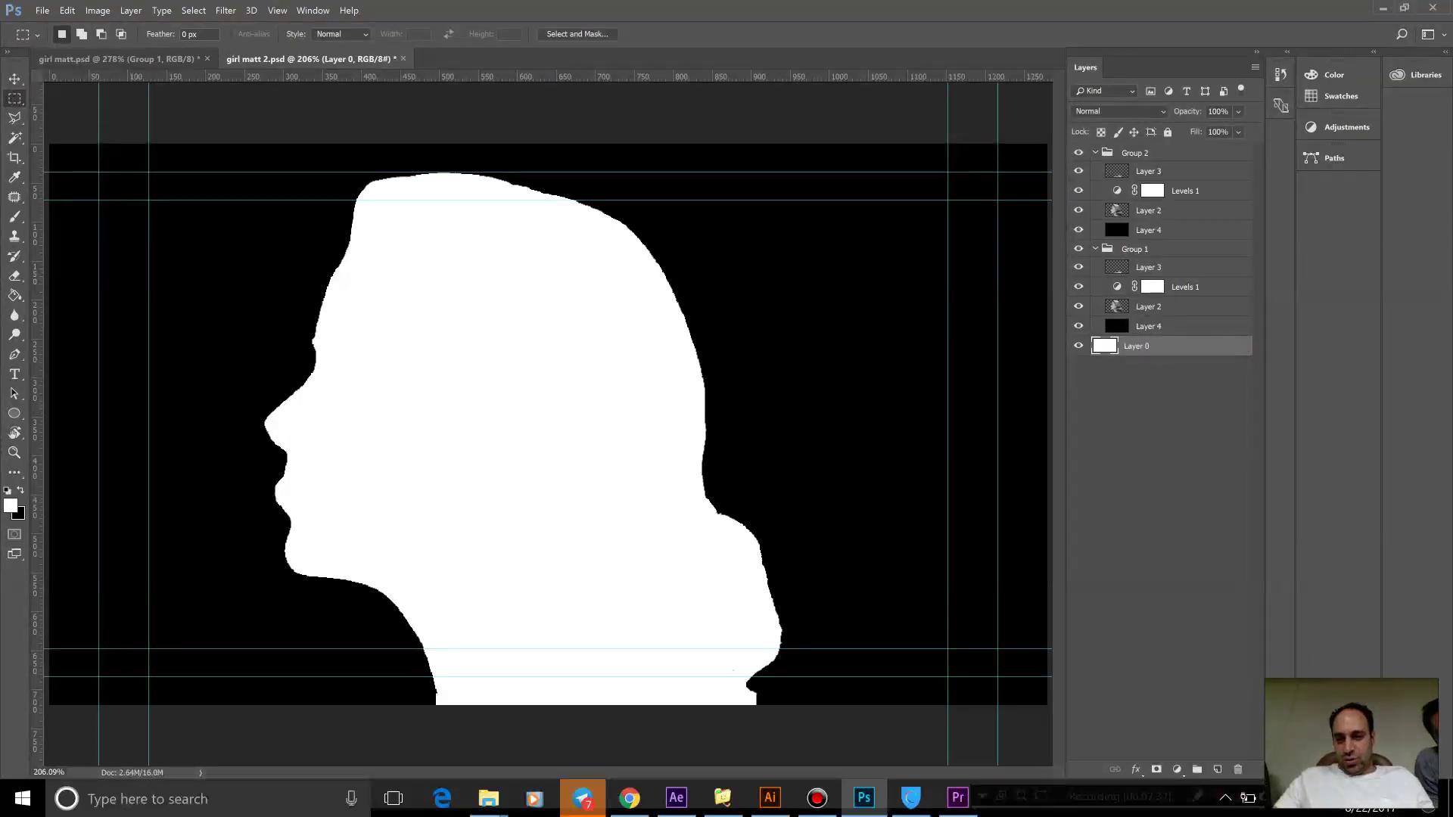
pyautogui.click(1243, 770)
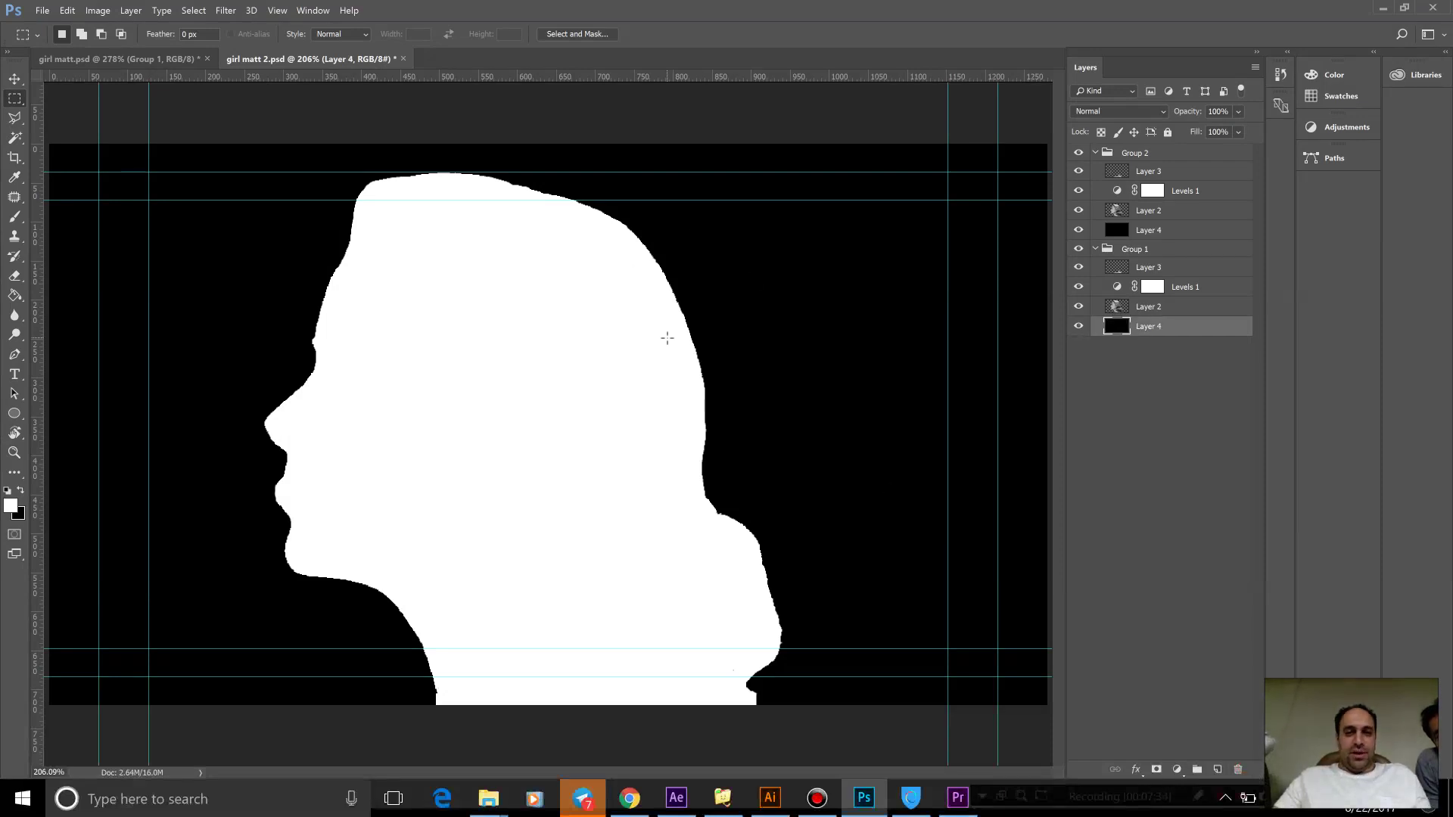
# Collapse Group 2 and Group 1 and leave only Group 1 visible.
pyautogui.click(1093, 154)
pyautogui.click(1095, 155)
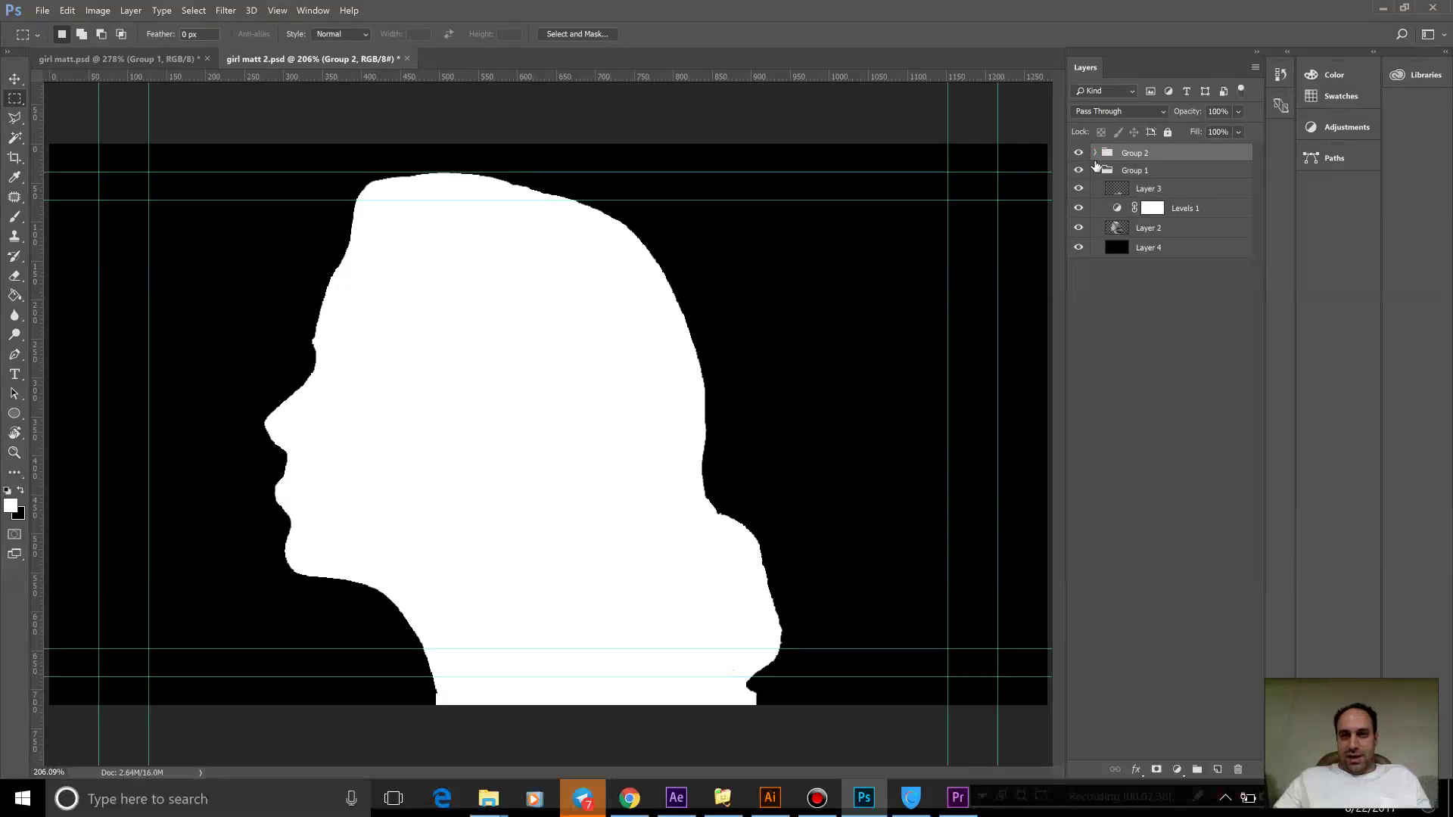
pyautogui.click(1095, 170)
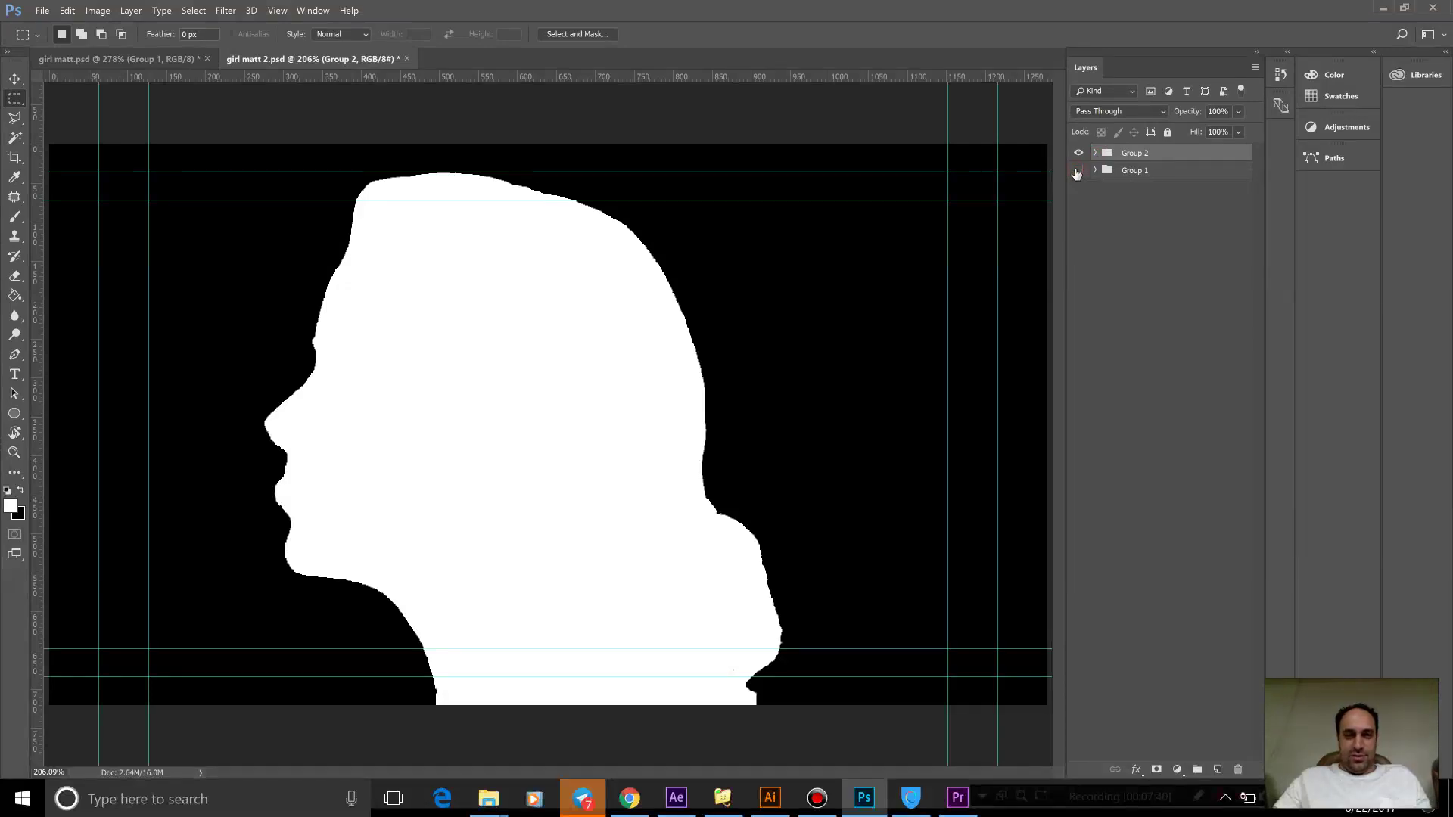
pyautogui.click(1079, 155)
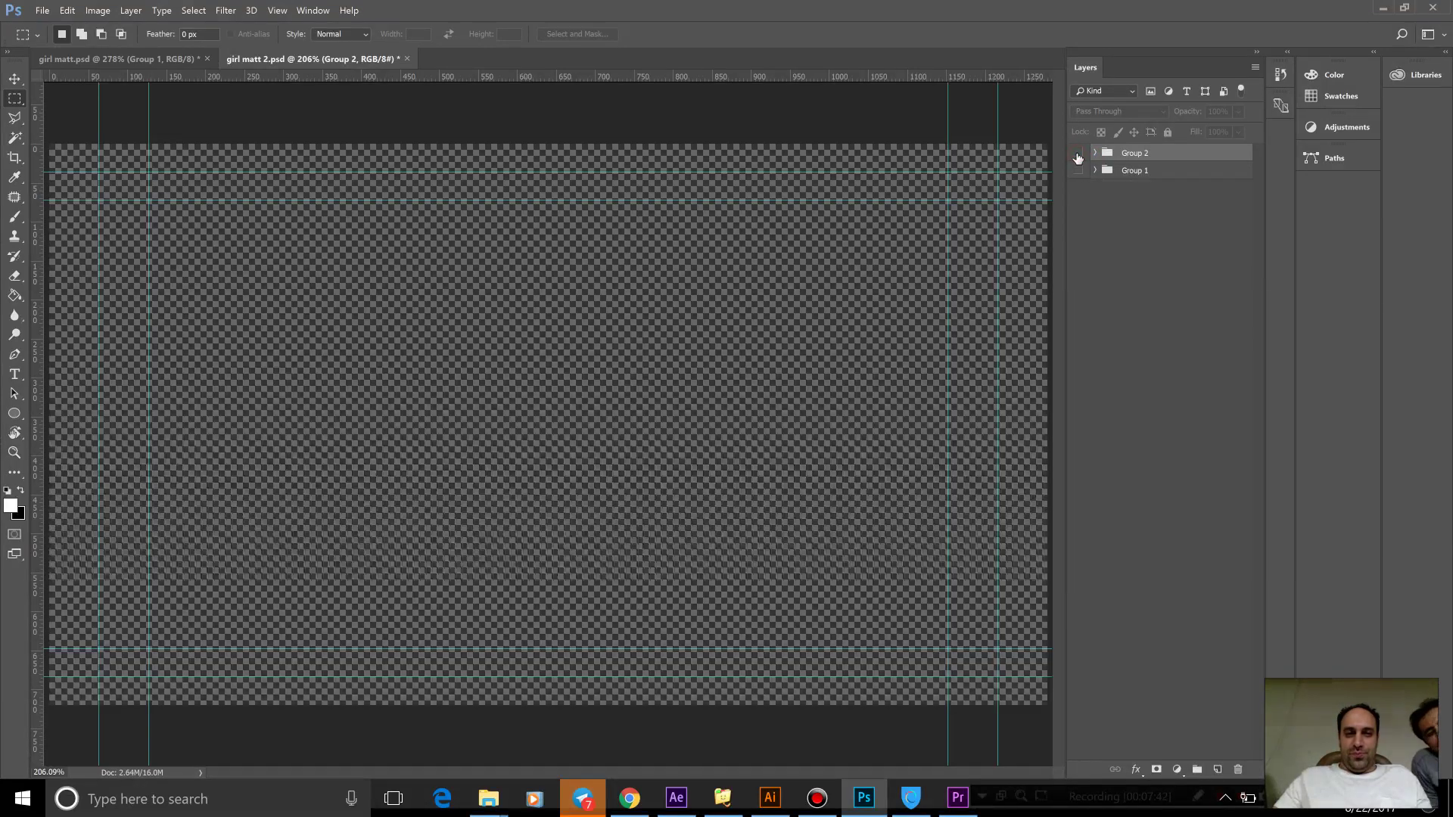
pyautogui.click(1078, 170)
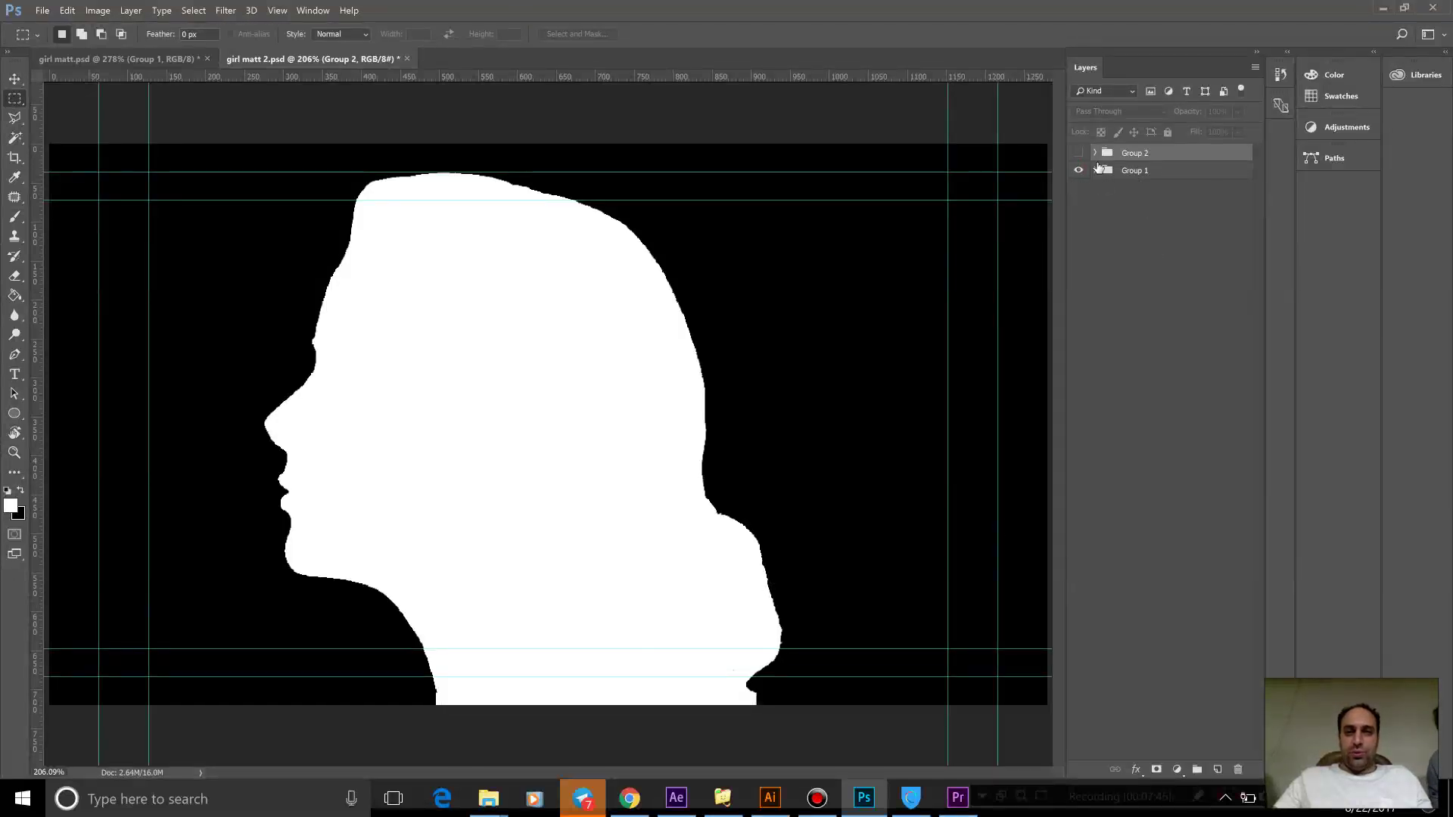
# Save the document with Group 1 visible under the name "psd - naboos" on Local Disk (D:), accepting the Photoshop format options.
pyautogui.click(43, 11)
pyautogui.click(61, 205)
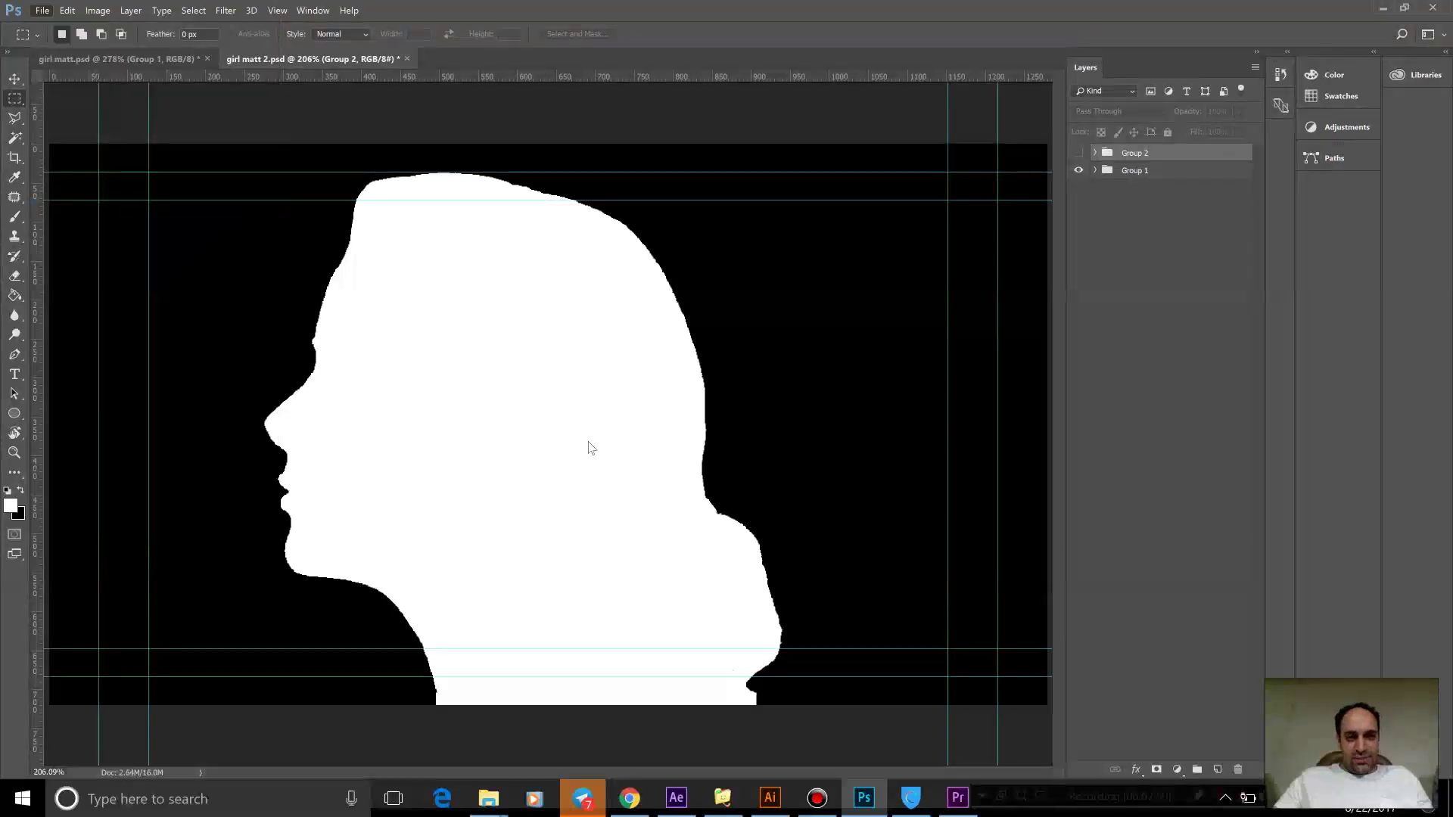
pyautogui.write('p')
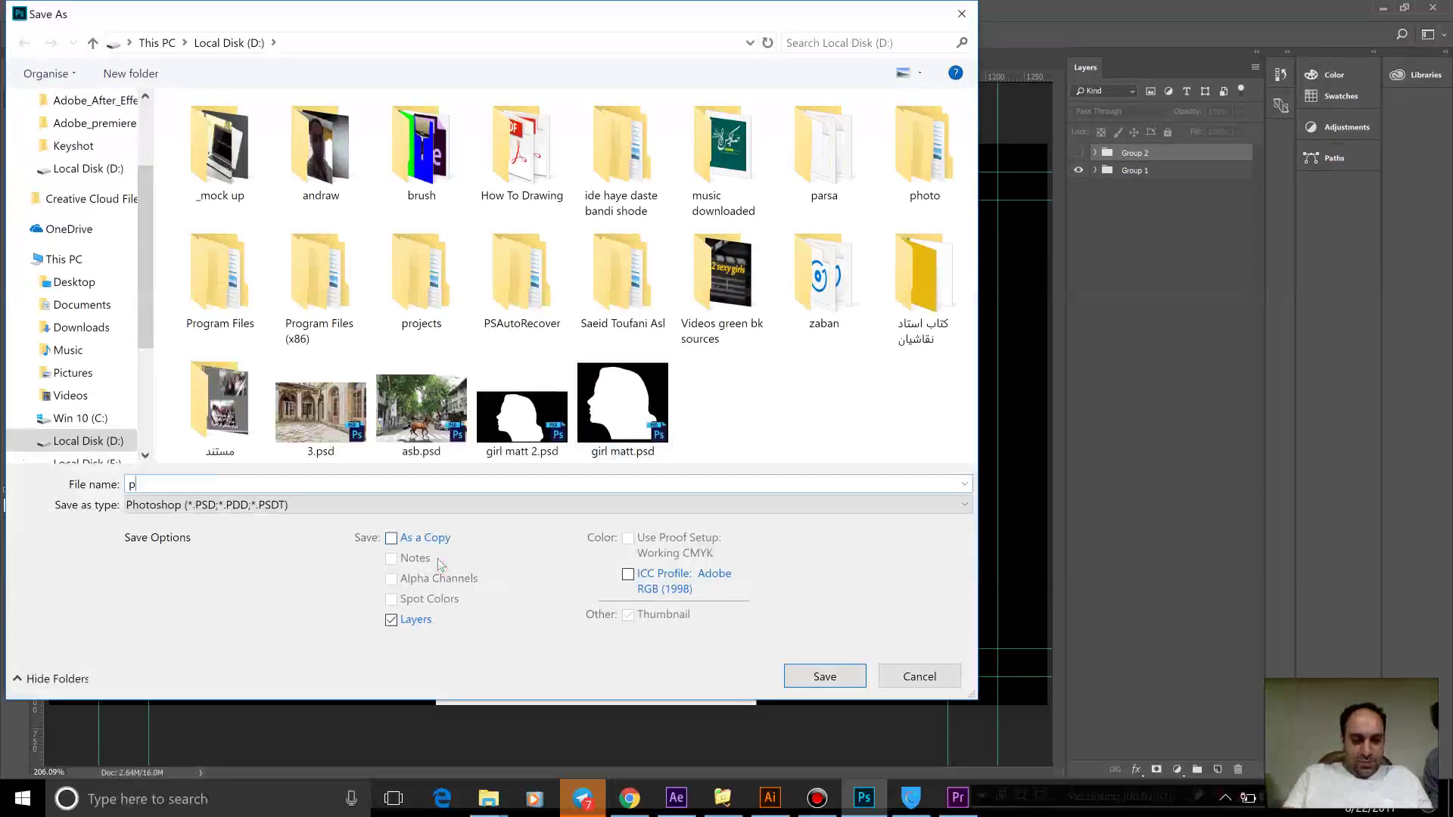
pyautogui.write('sd')
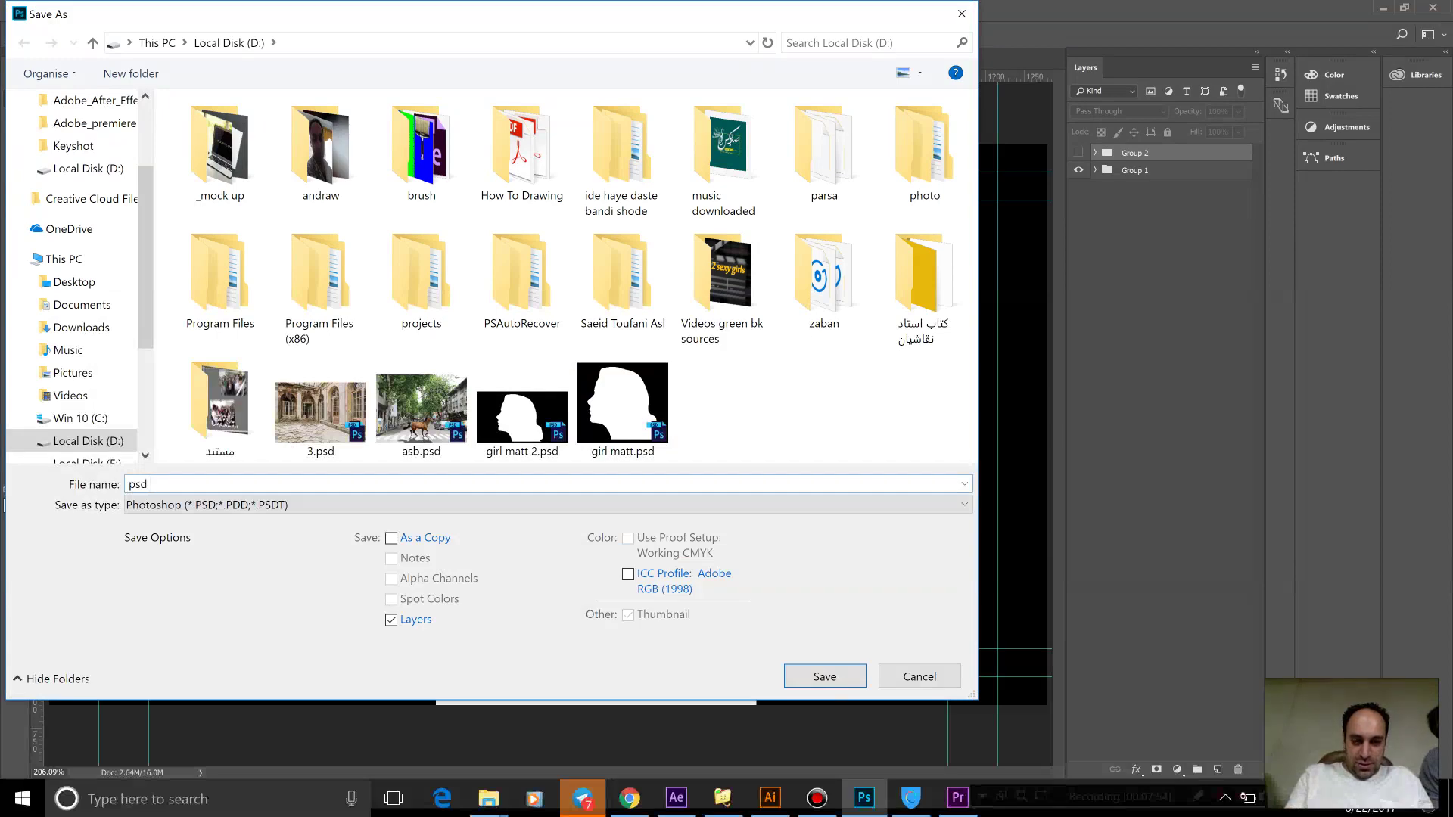
pyautogui.write(' - naboos')
pyautogui.press('Return')
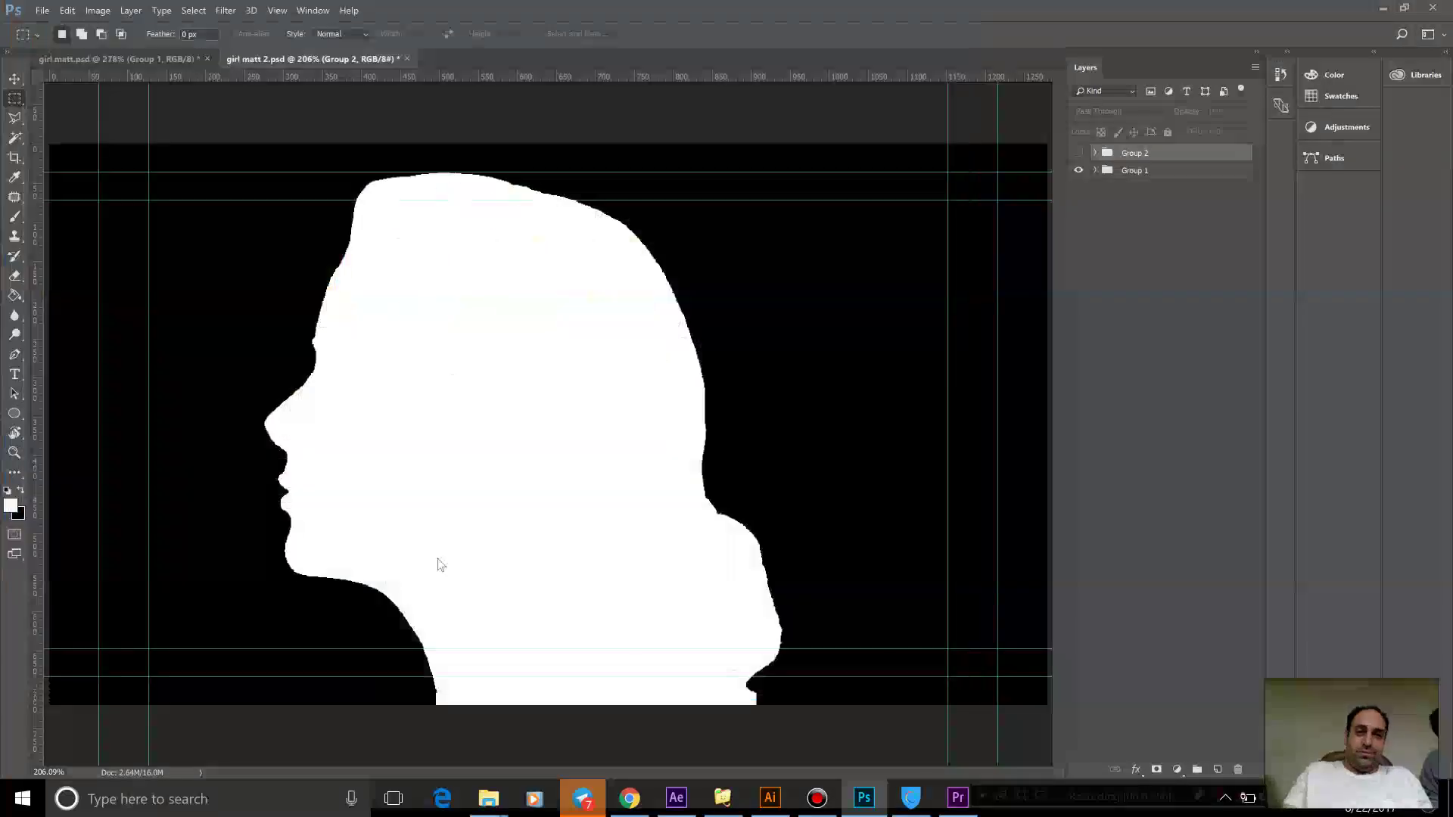
pyautogui.click(897, 248)
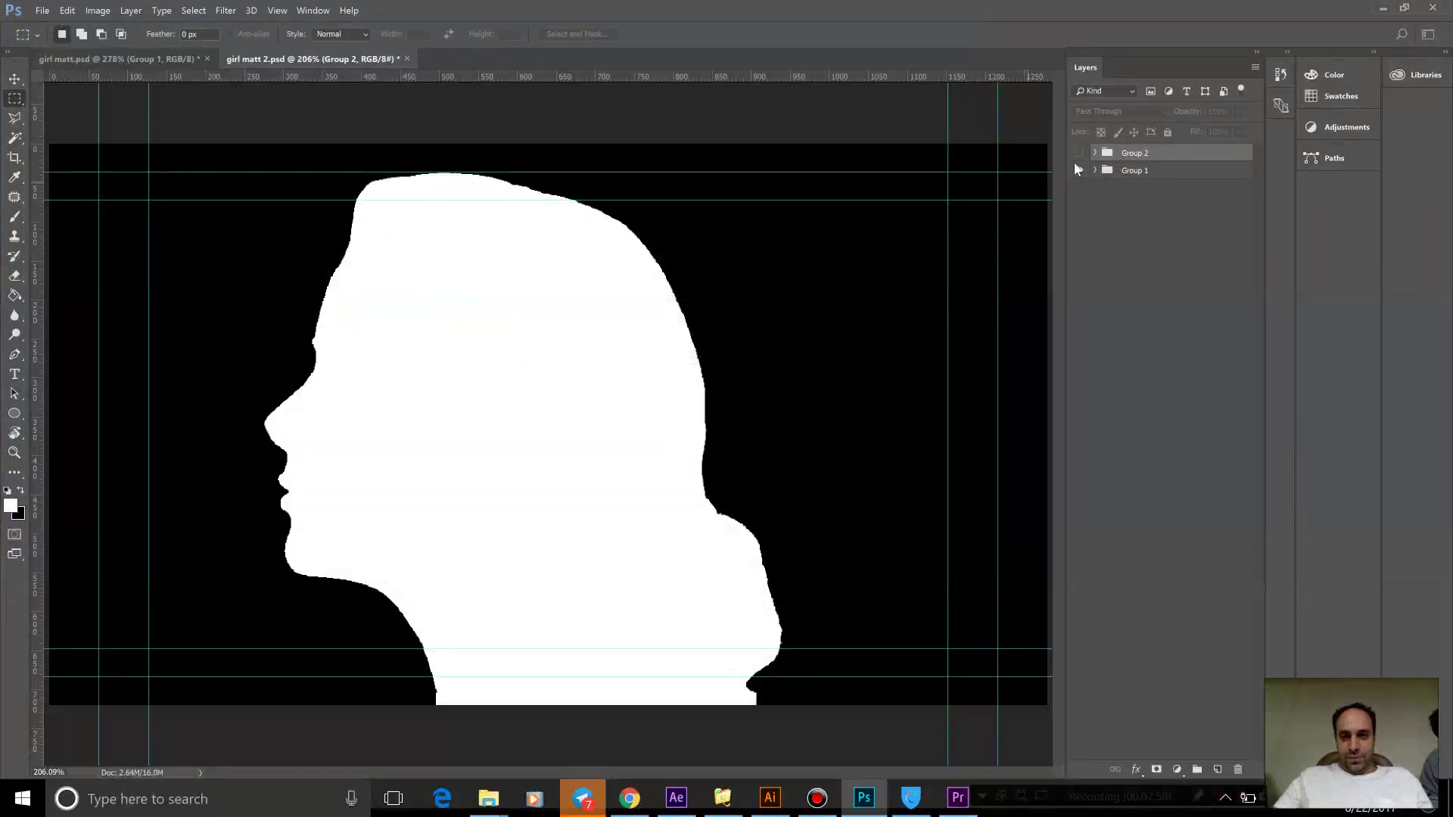
# Make only Group 2 visible and save this version as "psd - beboos" on Local Disk (D:) with Maximize Compatibility on.
pyautogui.click(1079, 154)
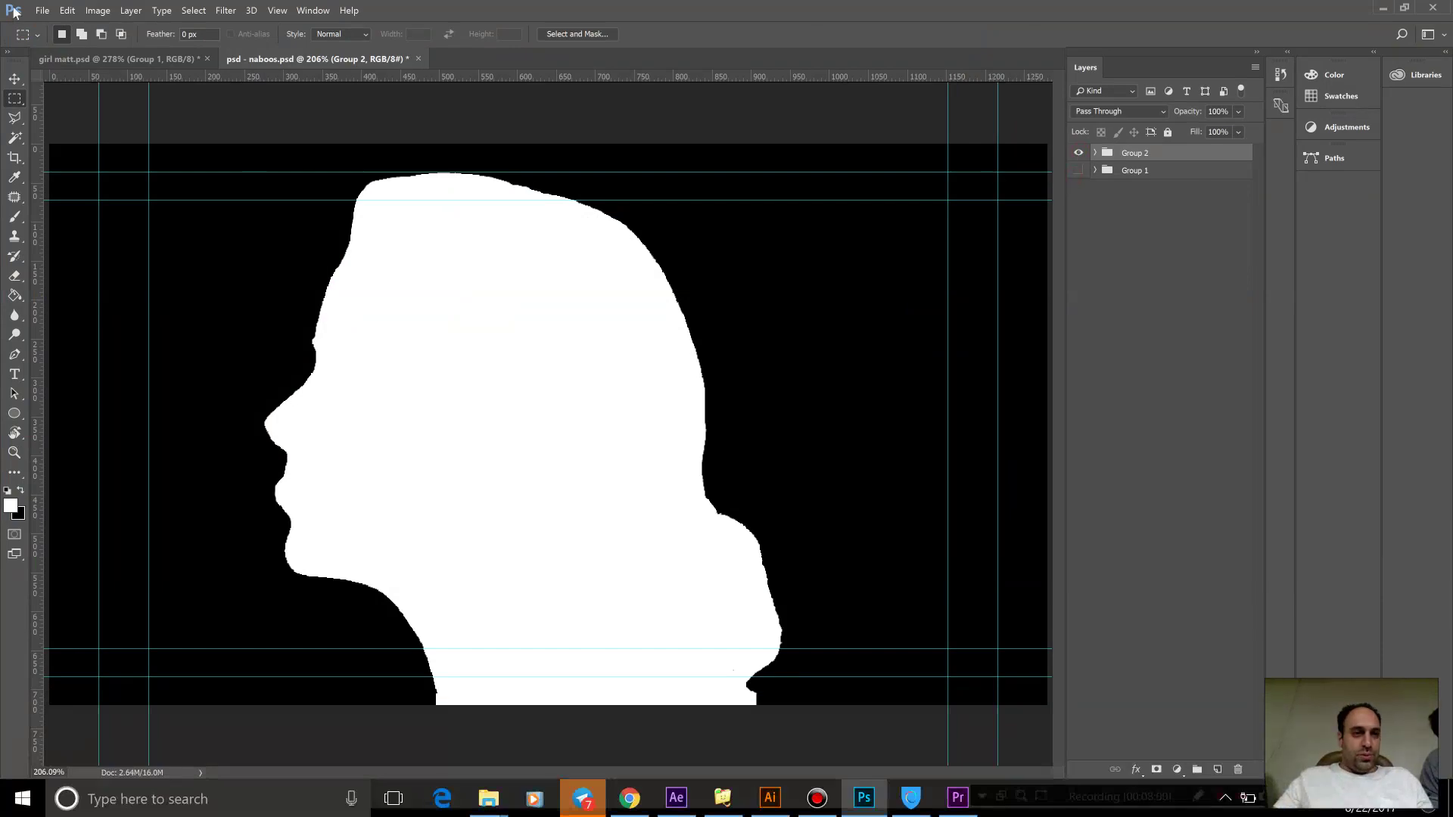
pyautogui.click(41, 10)
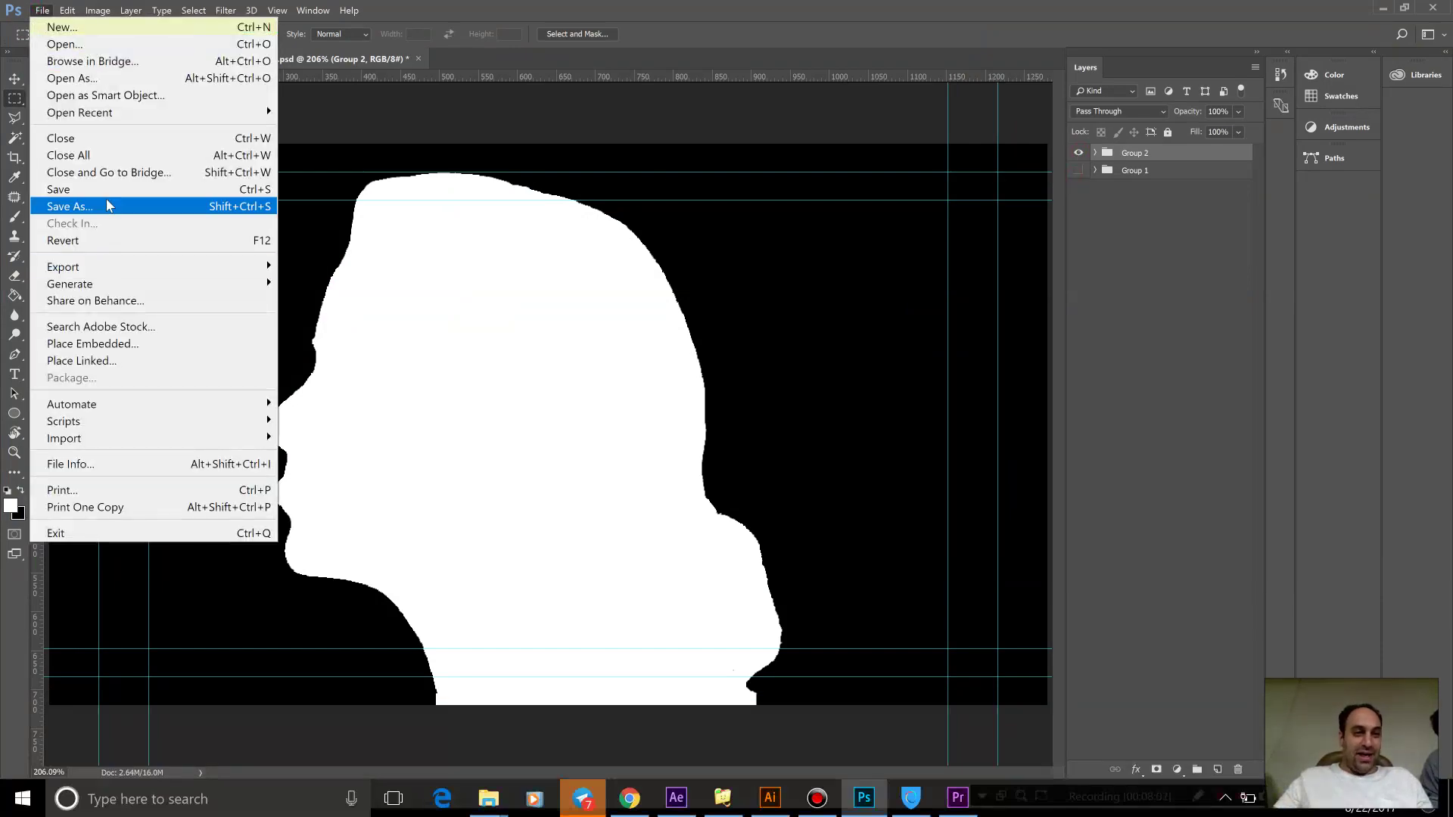
pyautogui.click(109, 205)
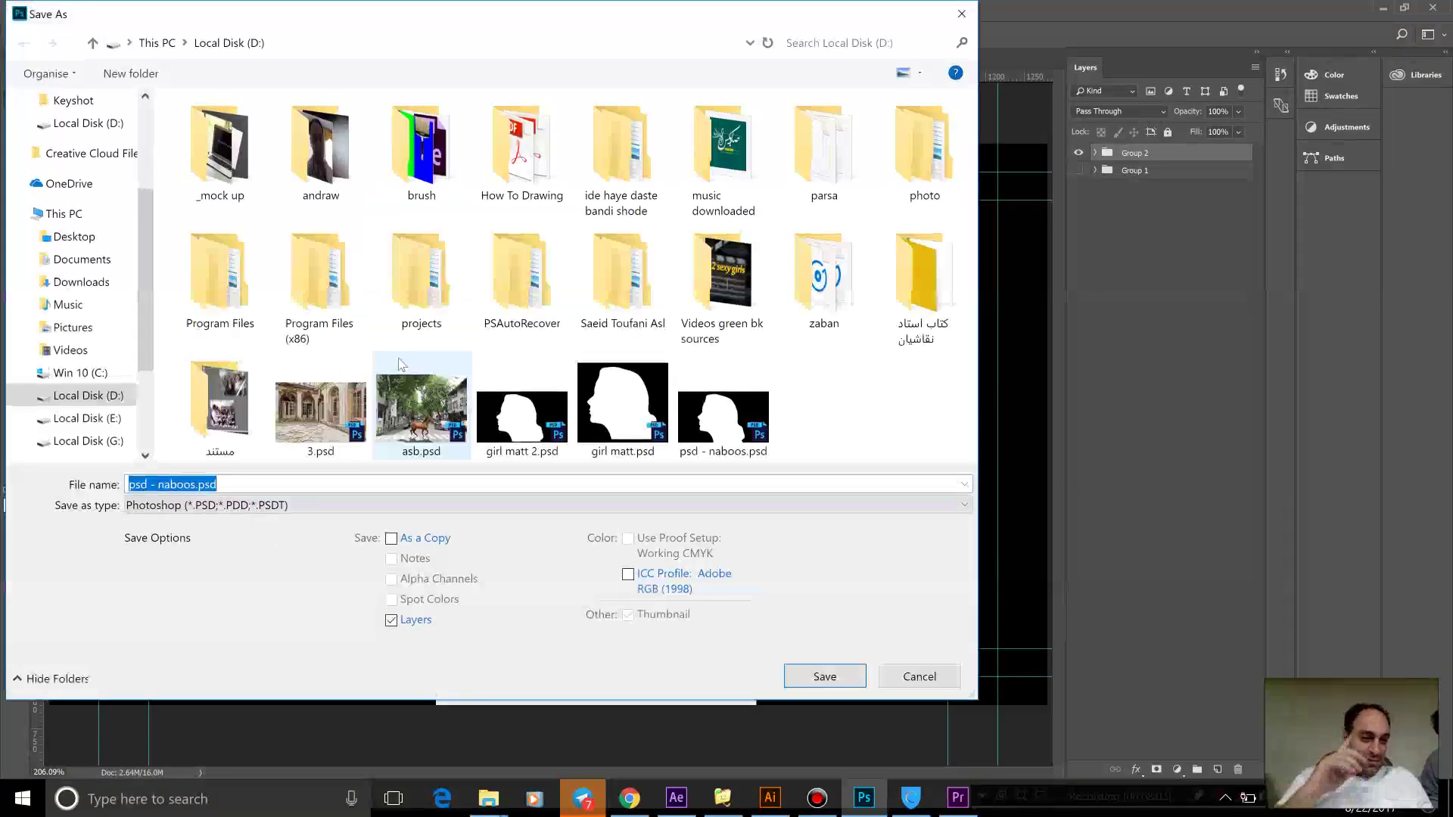
pyautogui.write('pas')
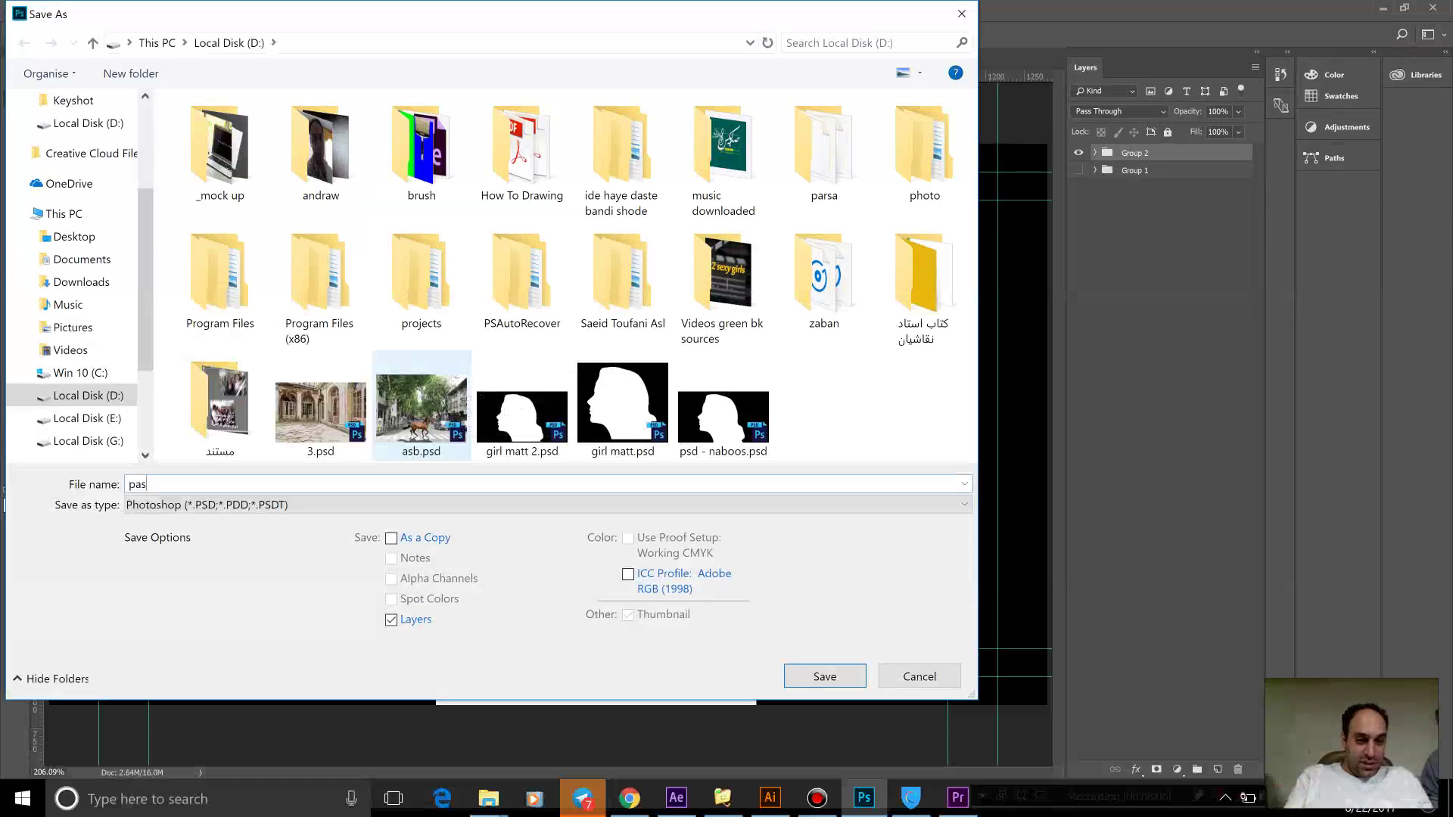
pyautogui.press('BackSpace')
pyautogui.press('BackSpace')
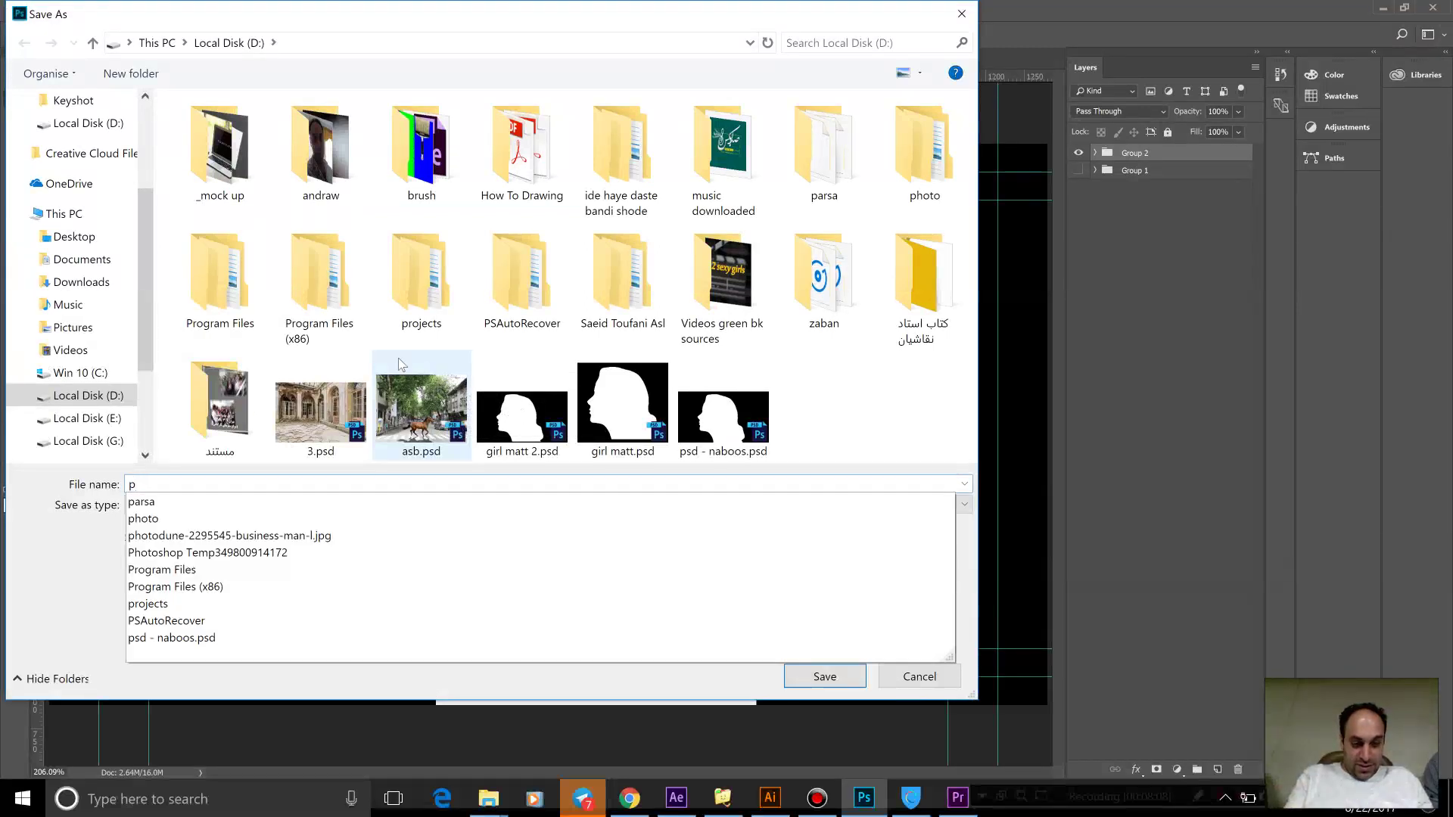
pyautogui.write('sd - ')
pyautogui.write('naboos')
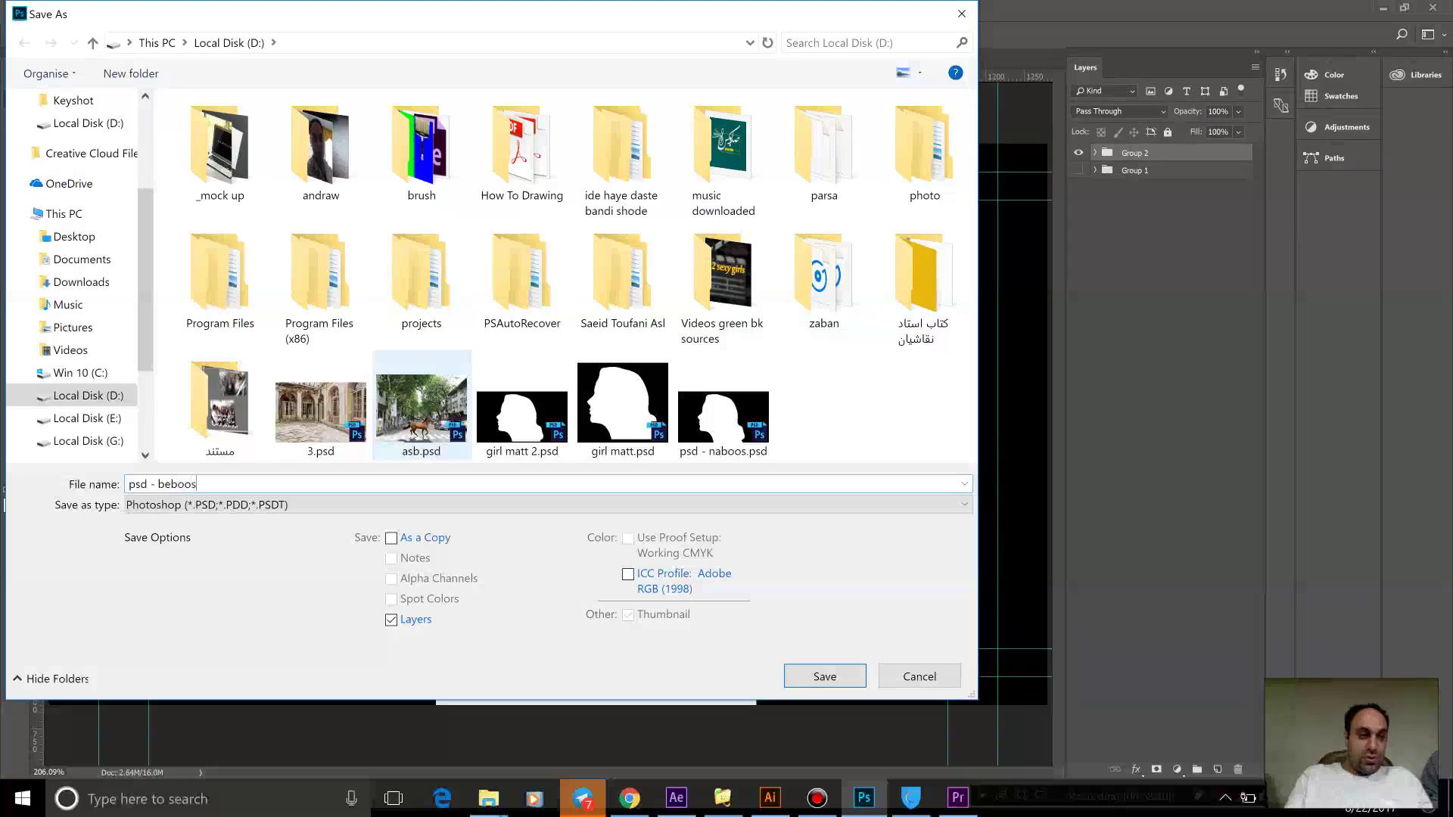
pyautogui.press('Return')
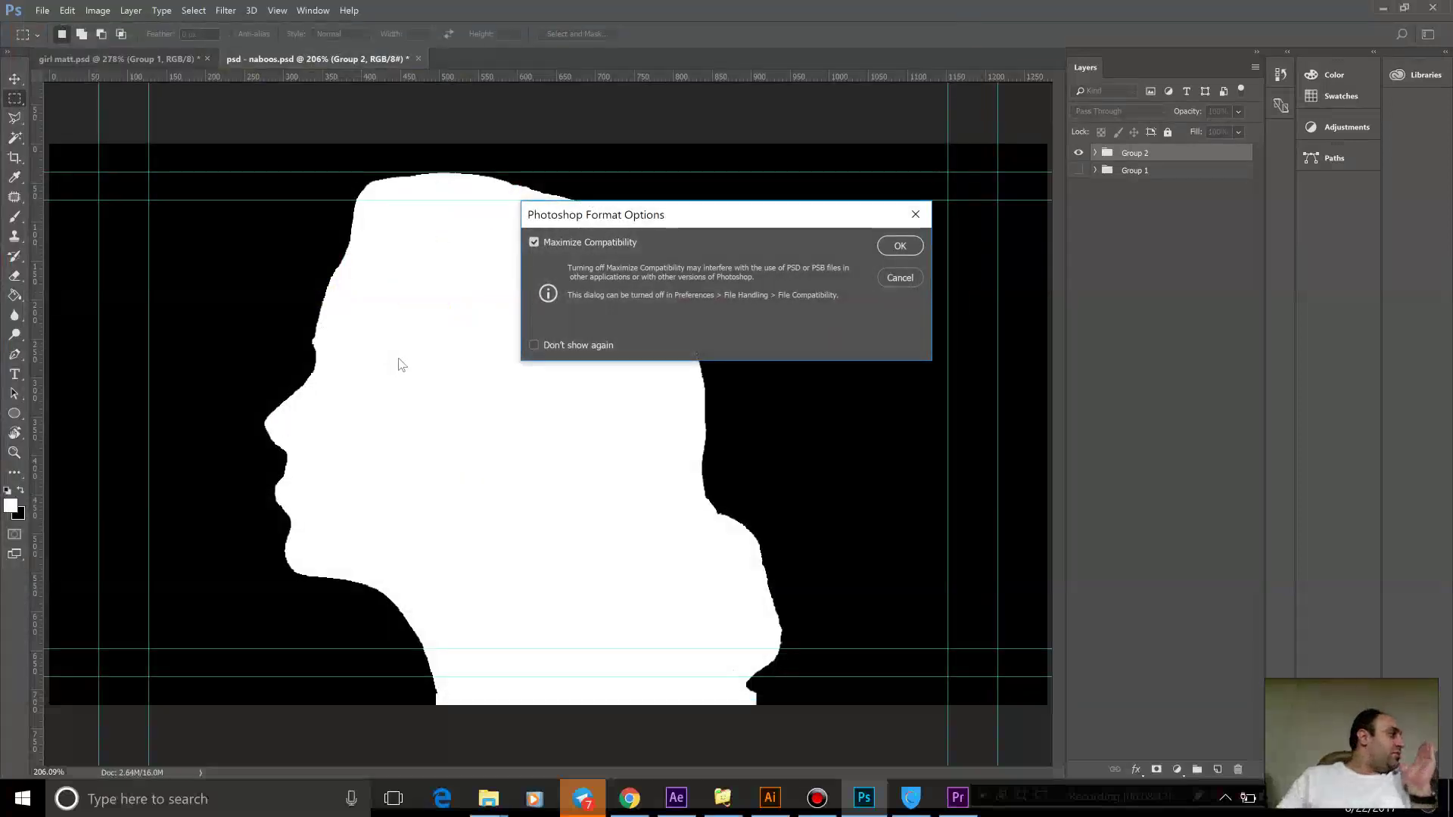
pyautogui.press('Return')
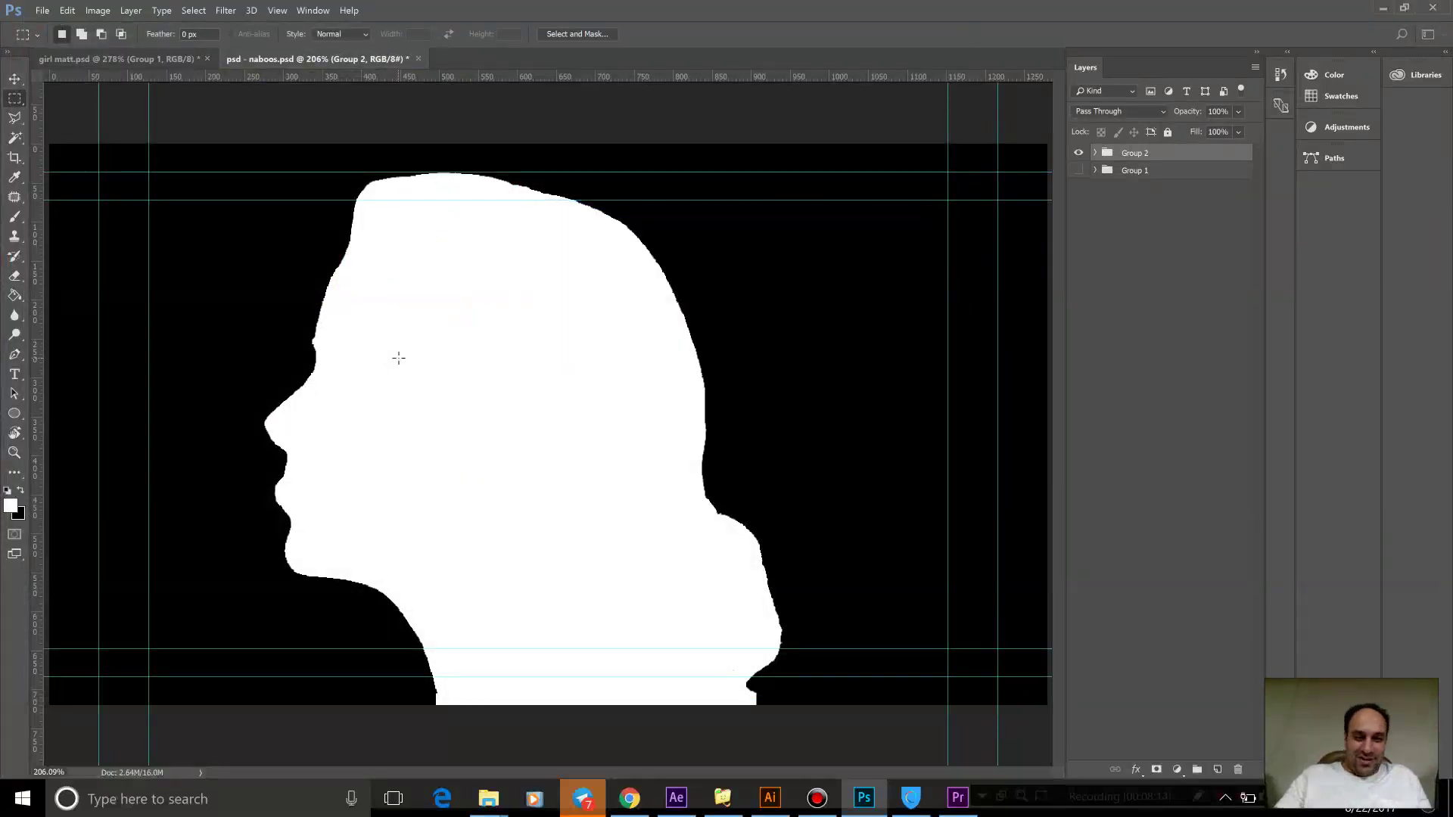
# Switch to After Effects and create a new composition using the HDV/HDTV 720 29.97 preset.
pyautogui.click(975, 801)
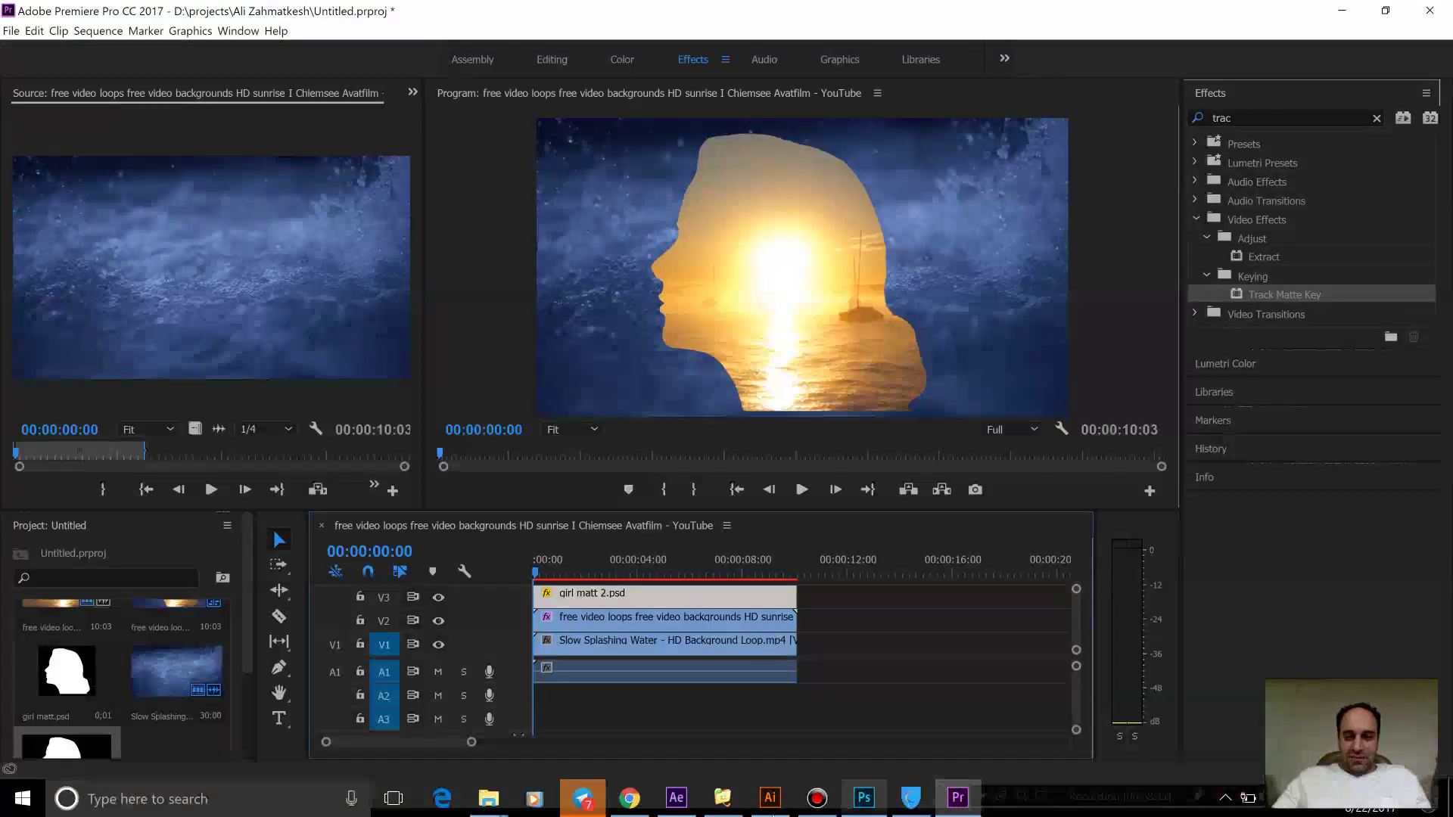
pyautogui.click(675, 798)
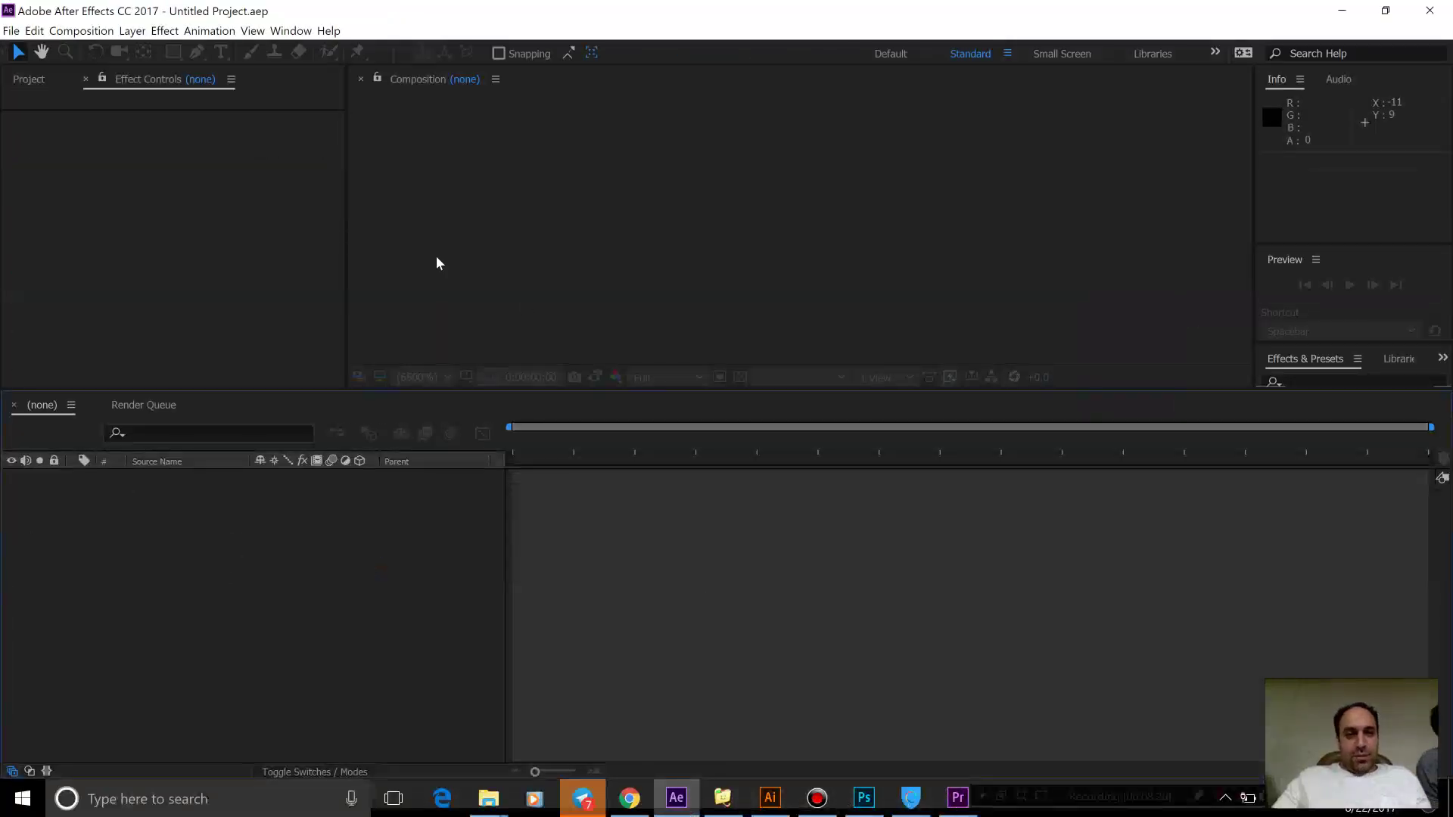
pyautogui.click(28, 79)
pyautogui.rightClick(178, 303)
pyautogui.click(206, 311)
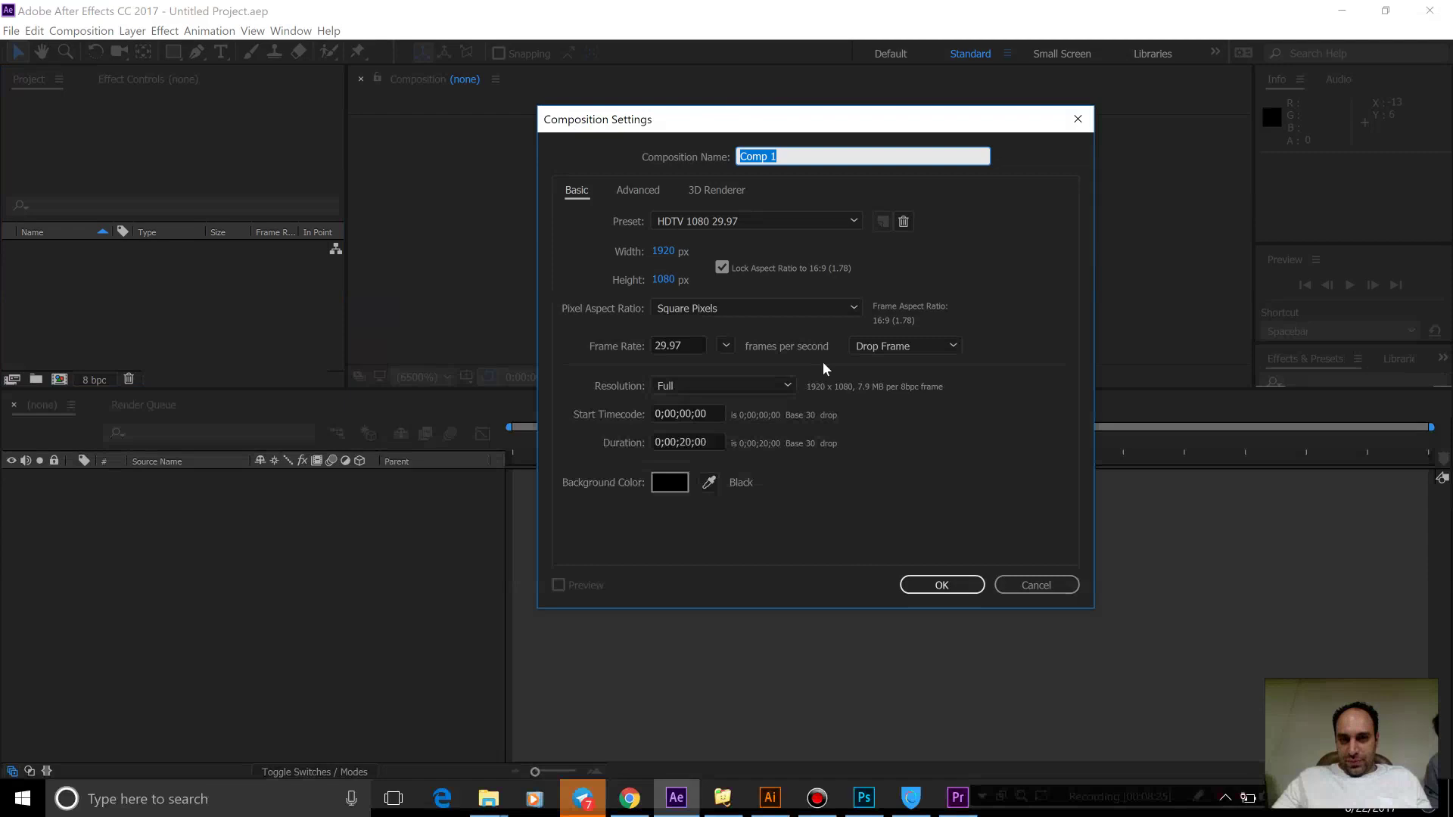
pyautogui.click(734, 225)
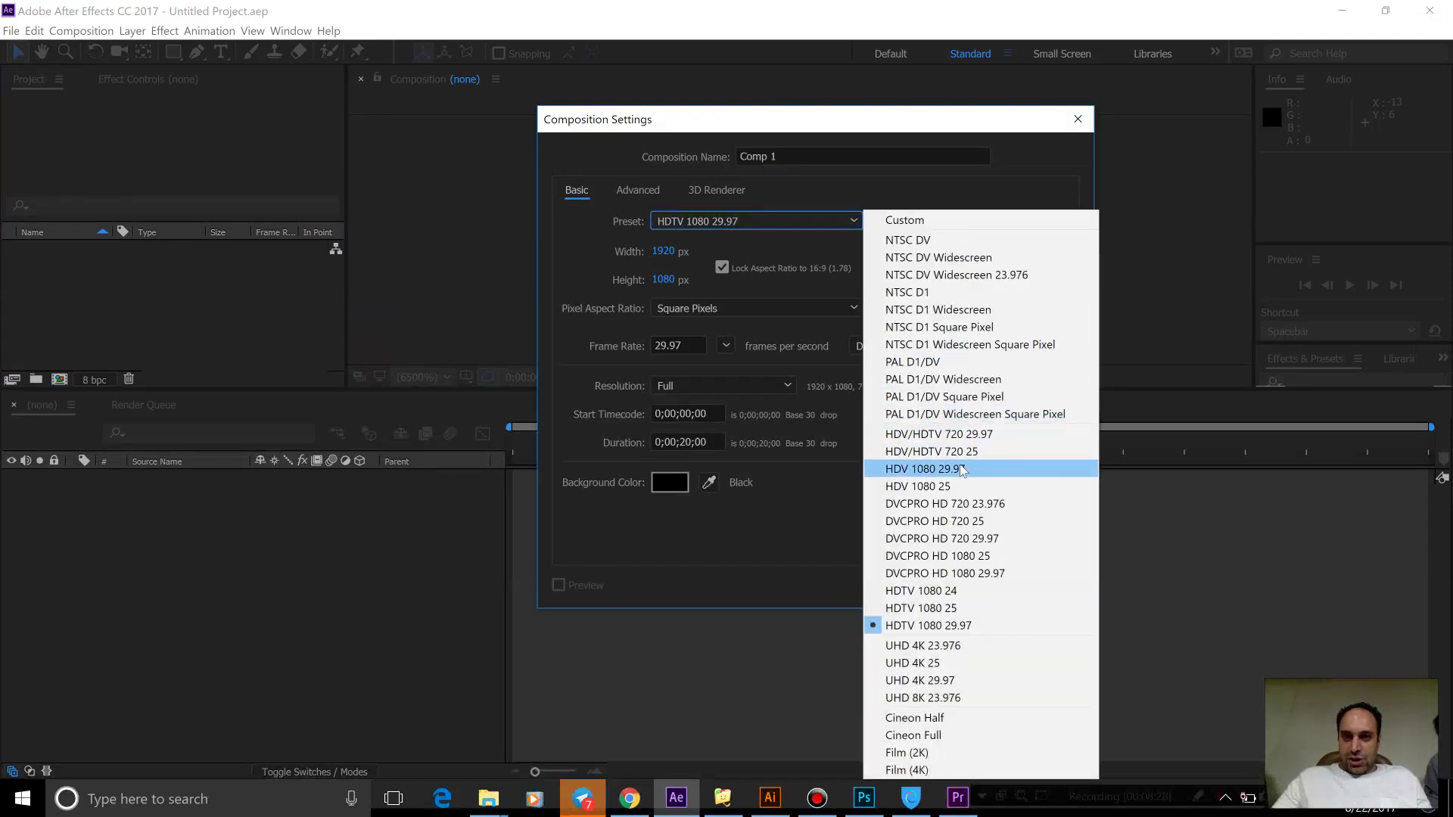
pyautogui.click(951, 434)
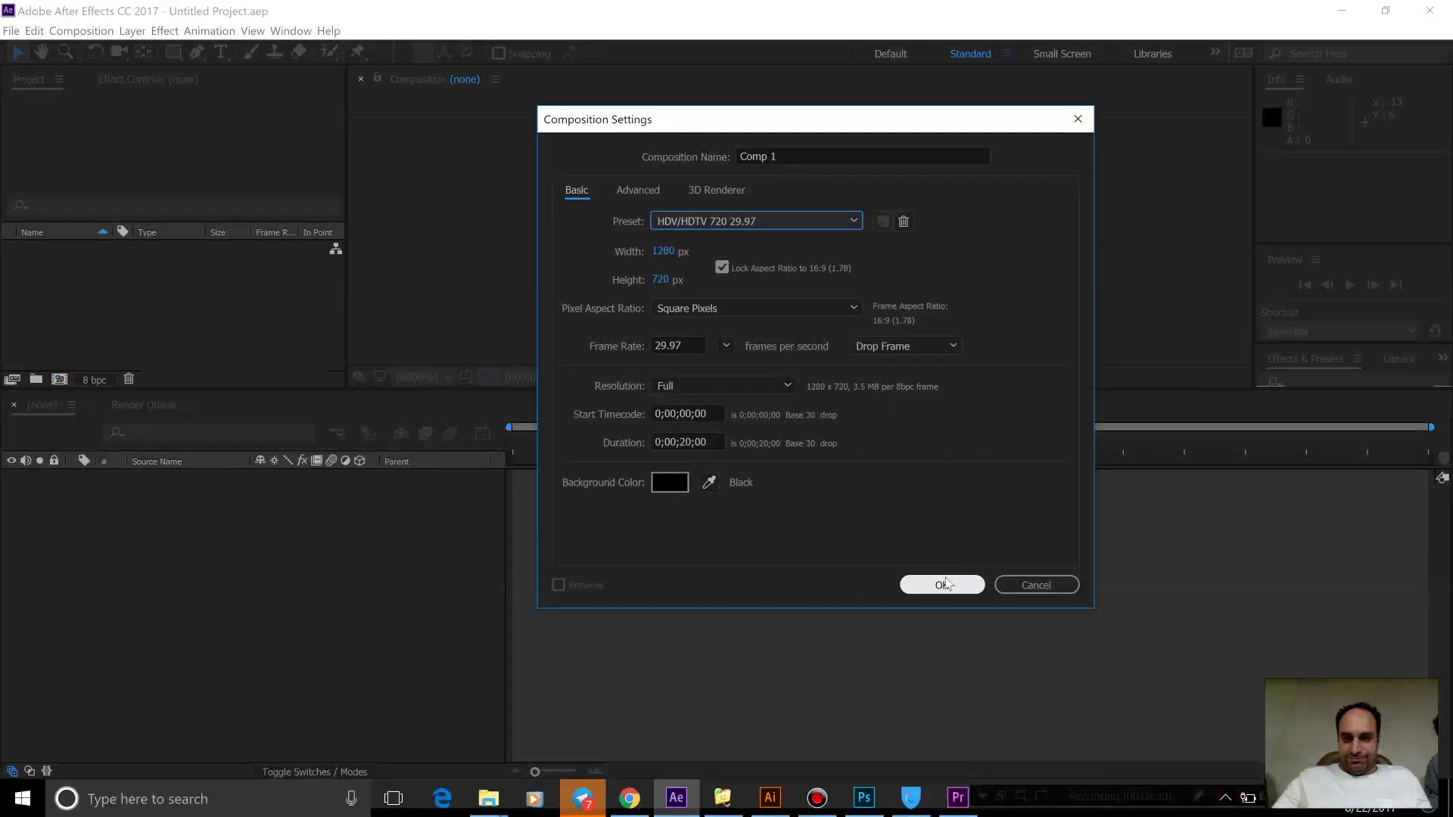
pyautogui.click(961, 592)
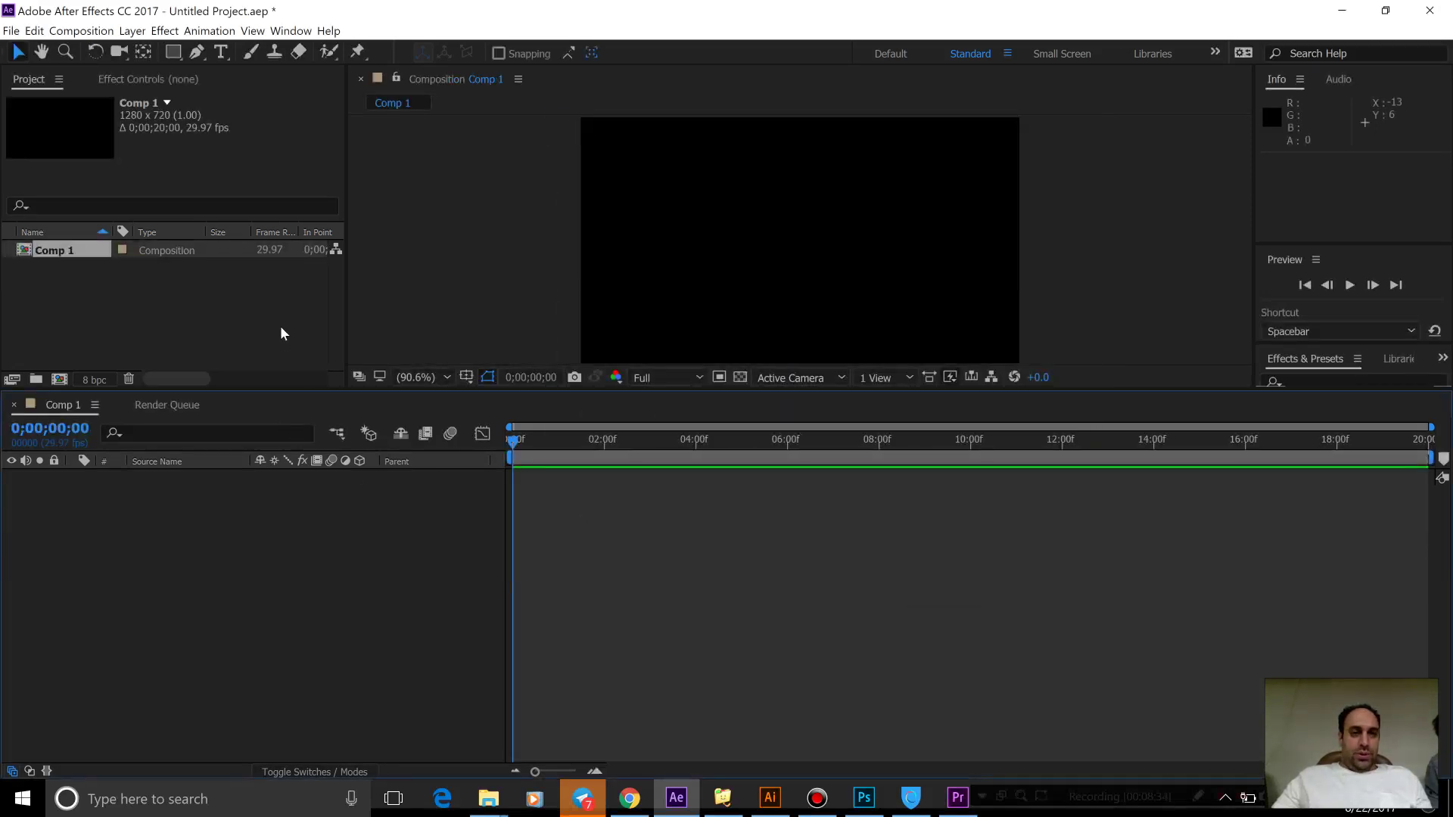
# Import psd - beboos.psd and psd - naboos.psd from Local Disk (D:) as footage into the project.
pyautogui.rightClick(280, 326)
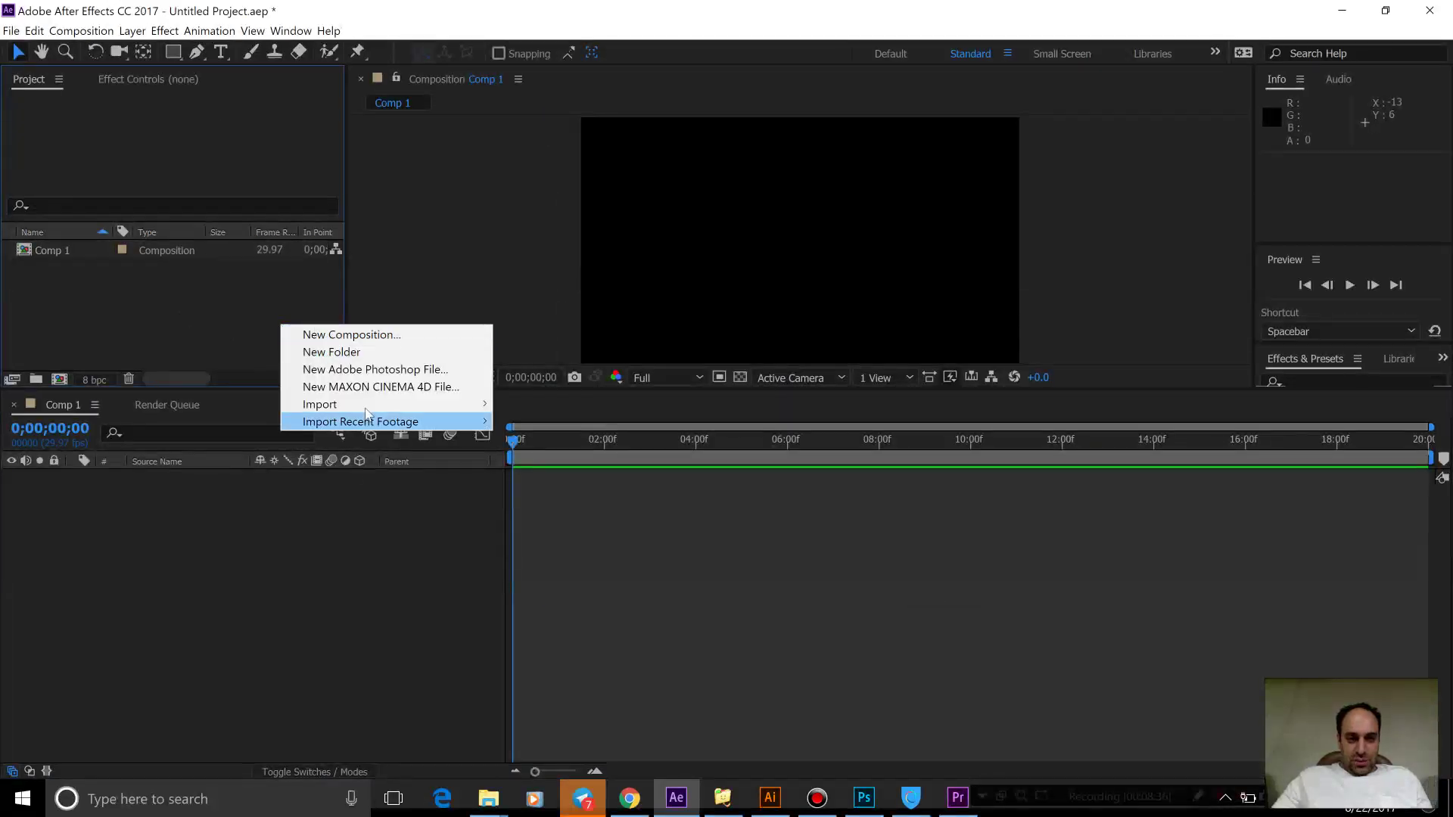
pyautogui.moveTo(364, 406)
pyautogui.click(496, 402)
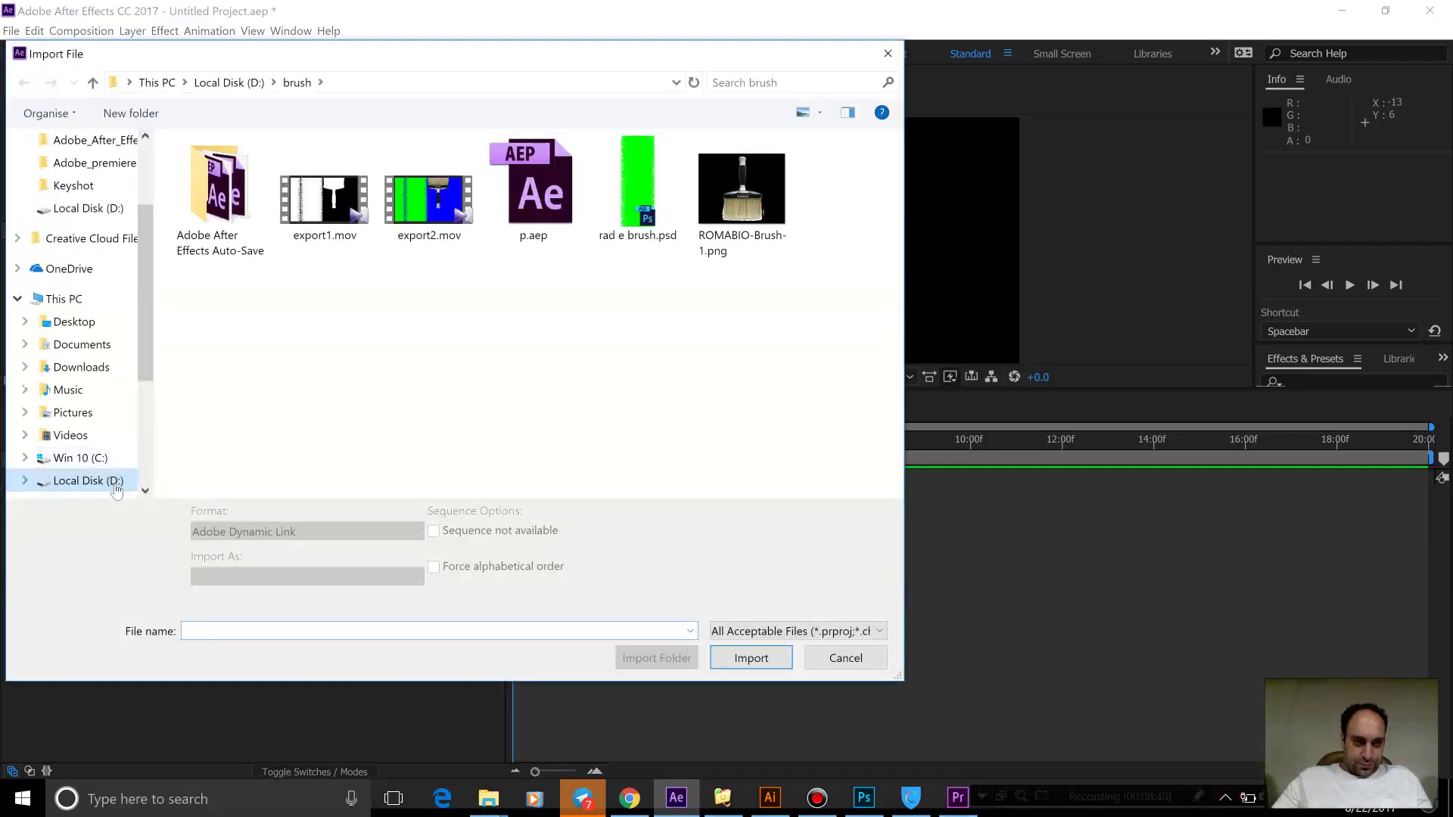
pyautogui.click(115, 487)
pyautogui.scroll(-8, 732, 392)
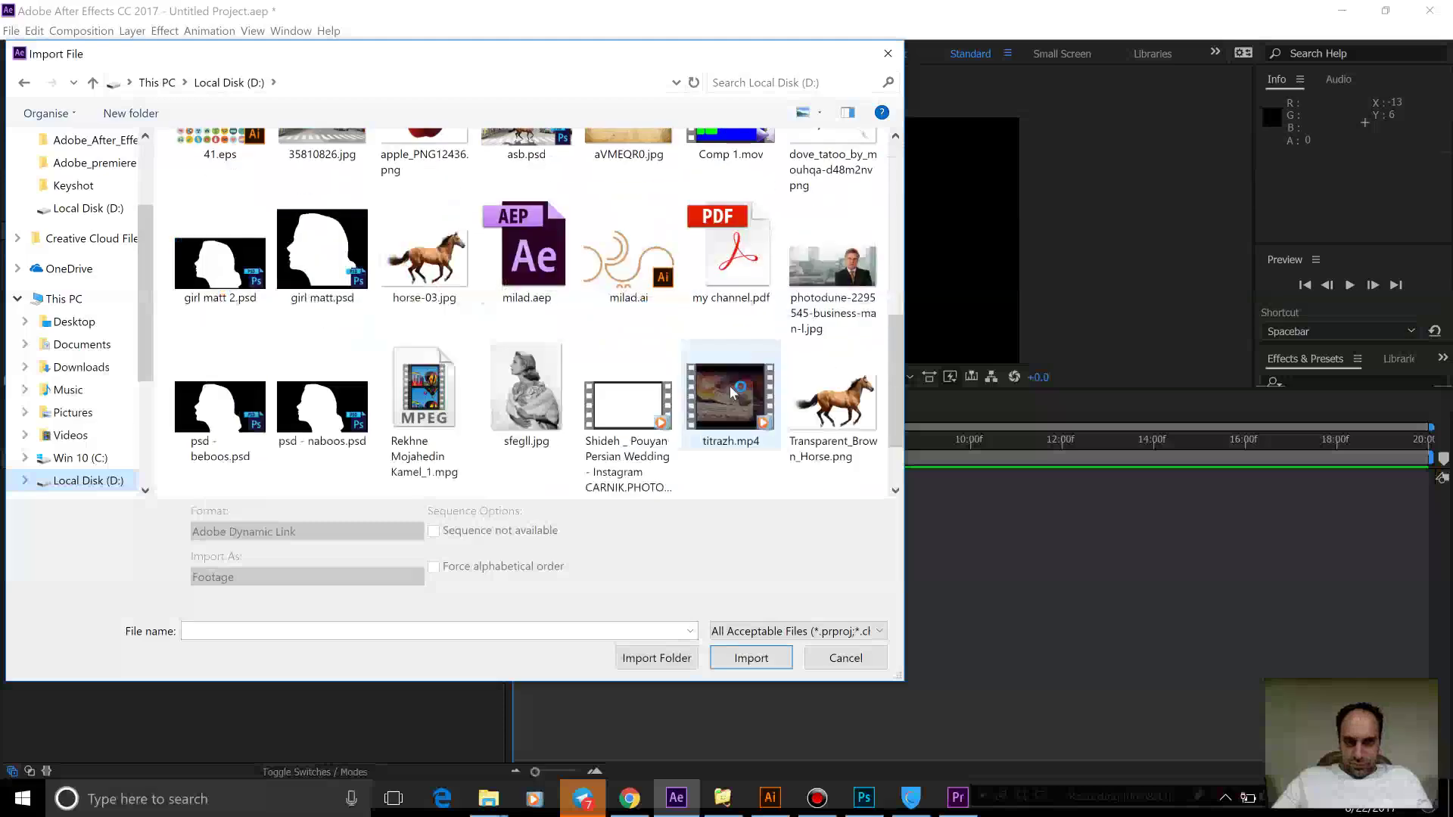
pyautogui.click(322, 405)
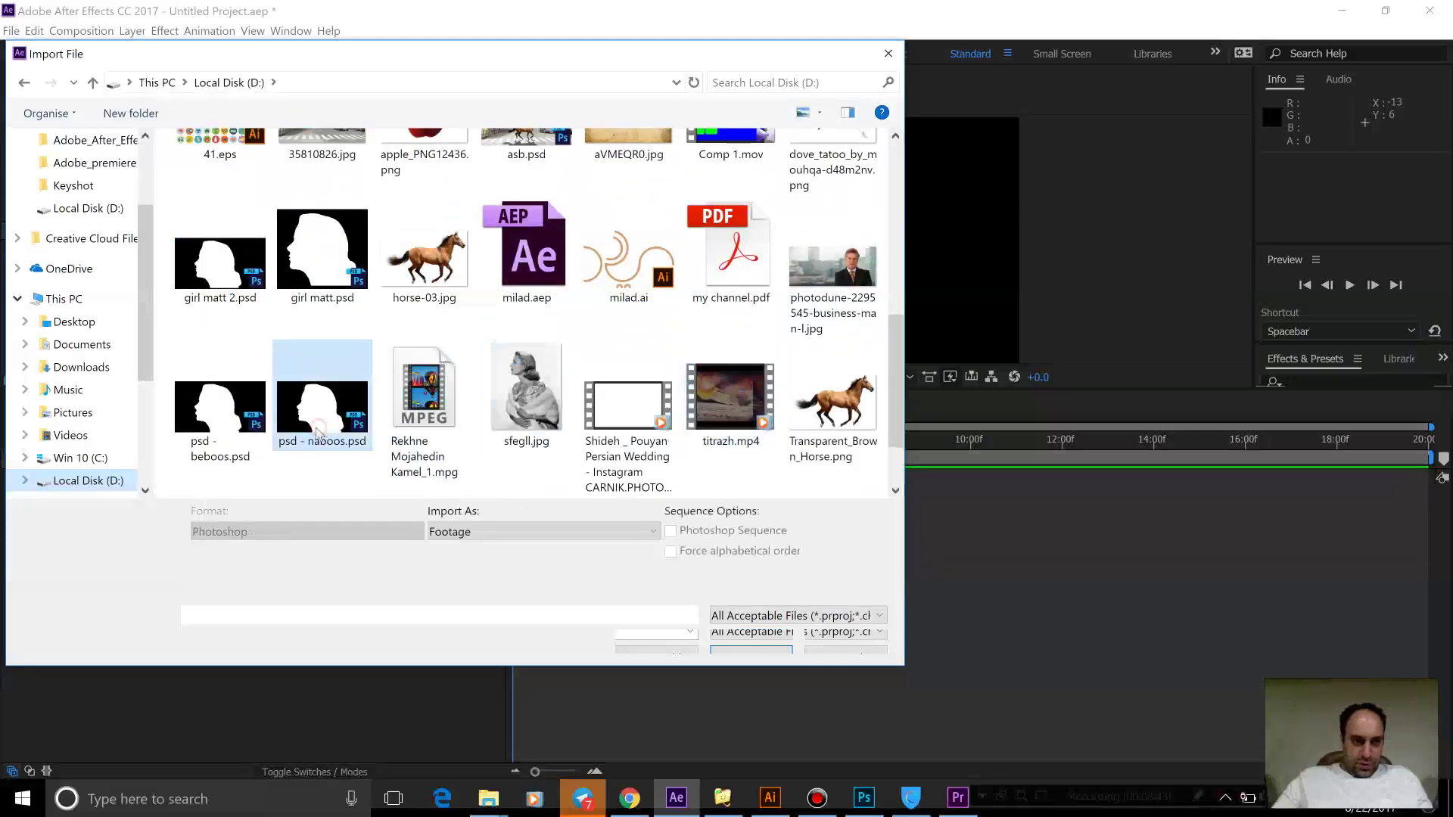
pyautogui.keyDown('ctrl'); pyautogui.click(225, 416); pyautogui.keyUp('ctrl')
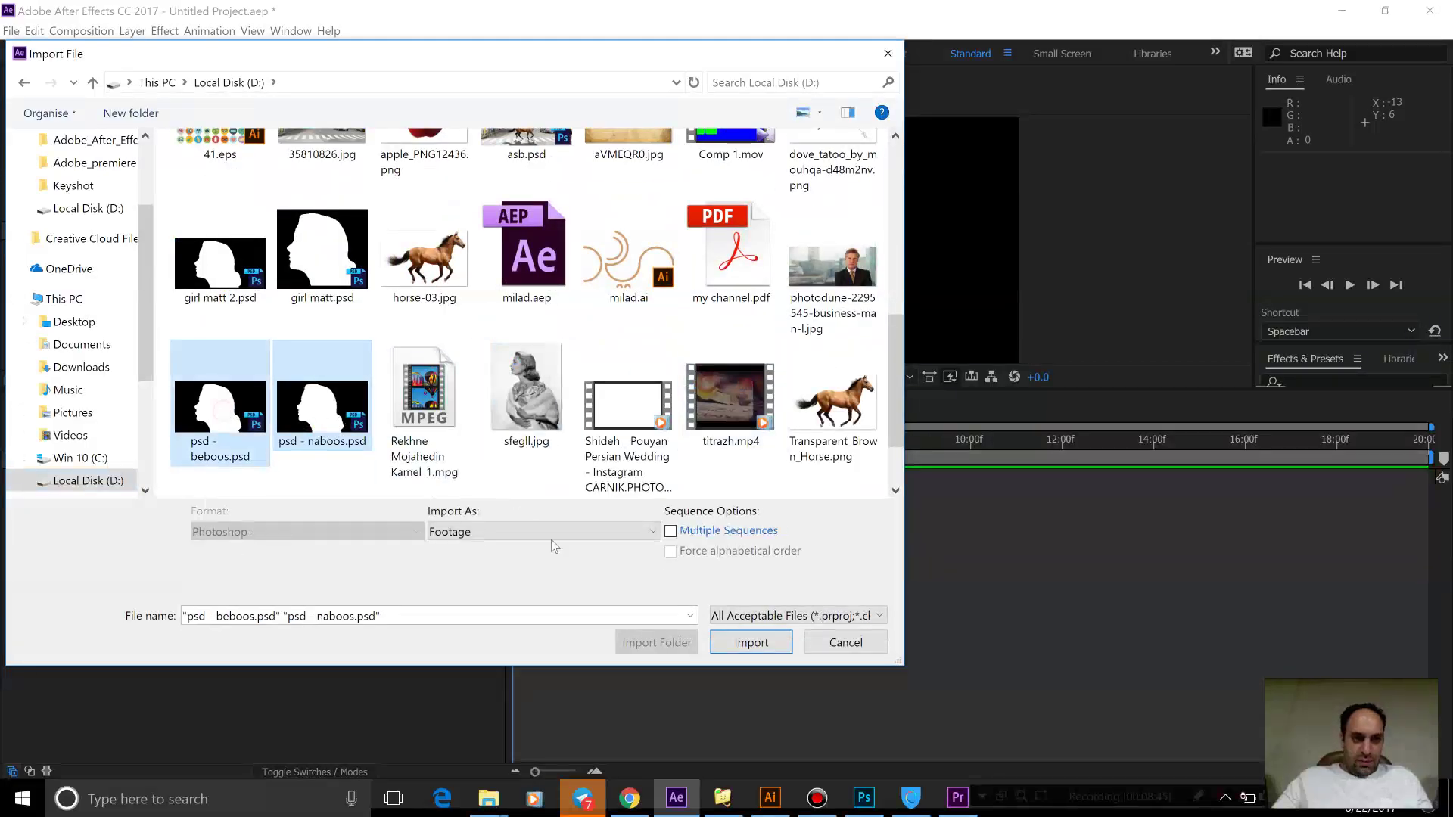
pyautogui.click(750, 642)
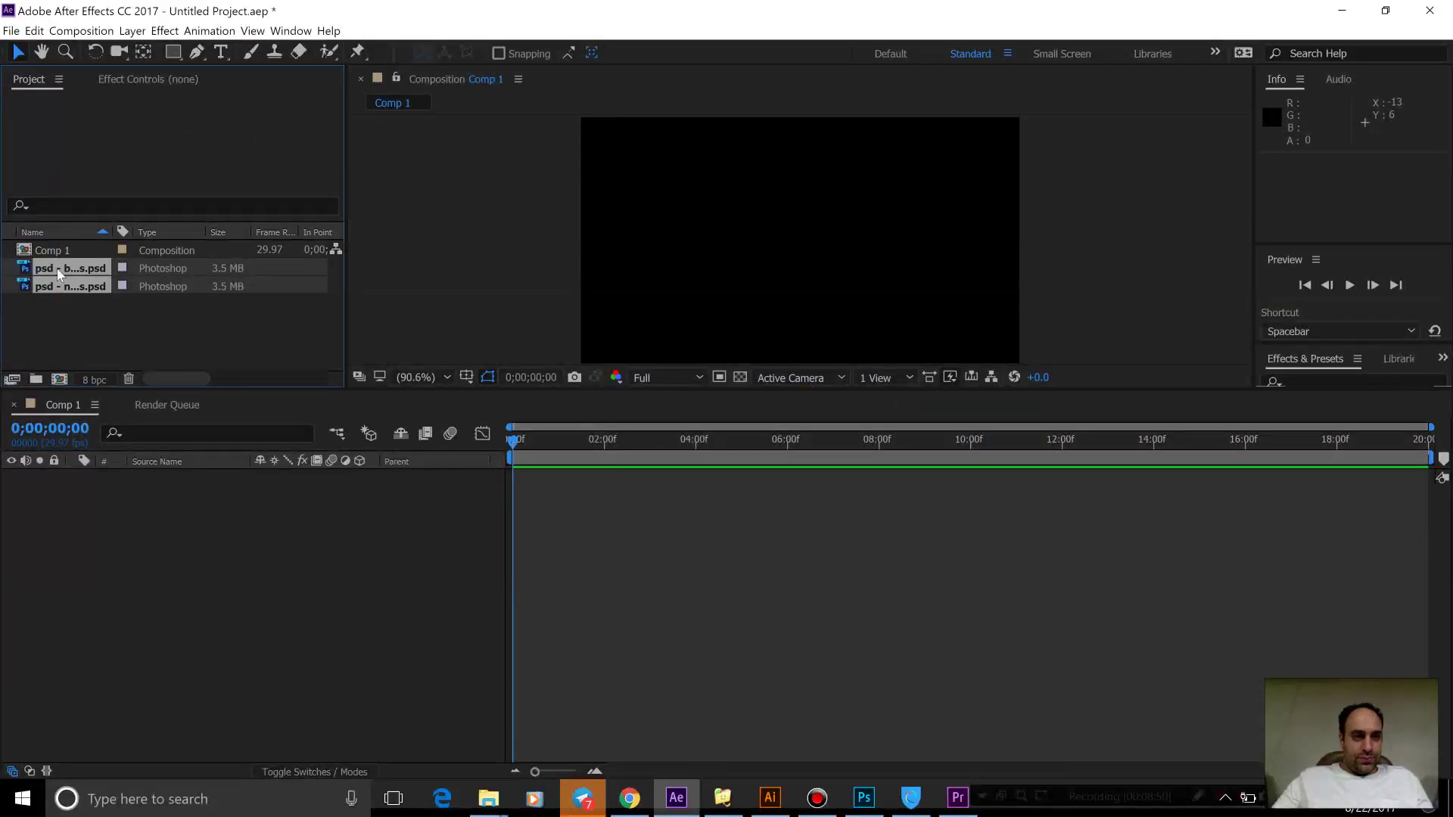
# Add psd - naboos.psd to the Comp 1 timeline and place psd - beboos.psd as a layer above it.
pyautogui.click(63, 289)
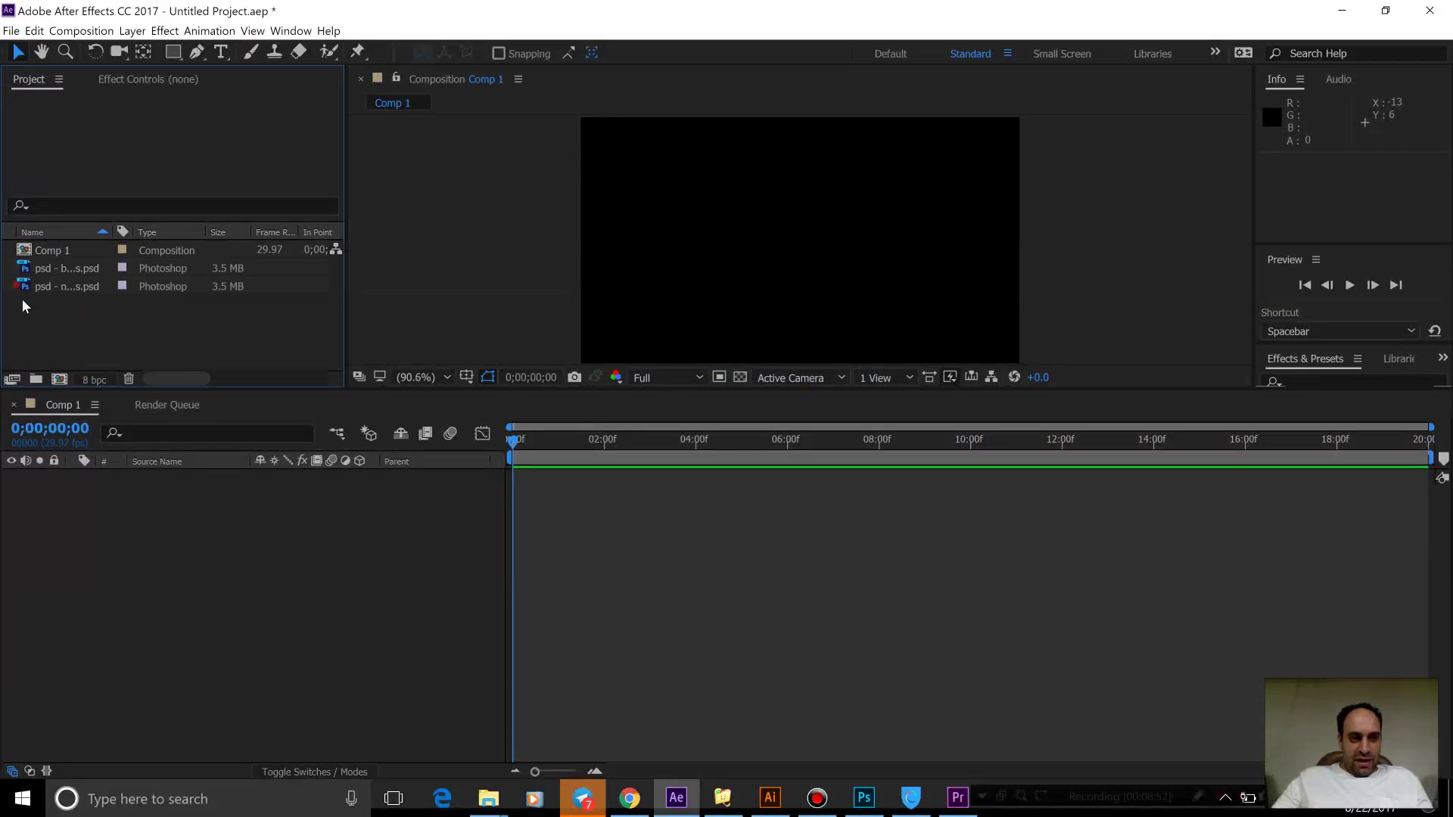
pyautogui.moveTo(23, 291); pyautogui.dragTo(197, 557)
pyautogui.click(65, 296)
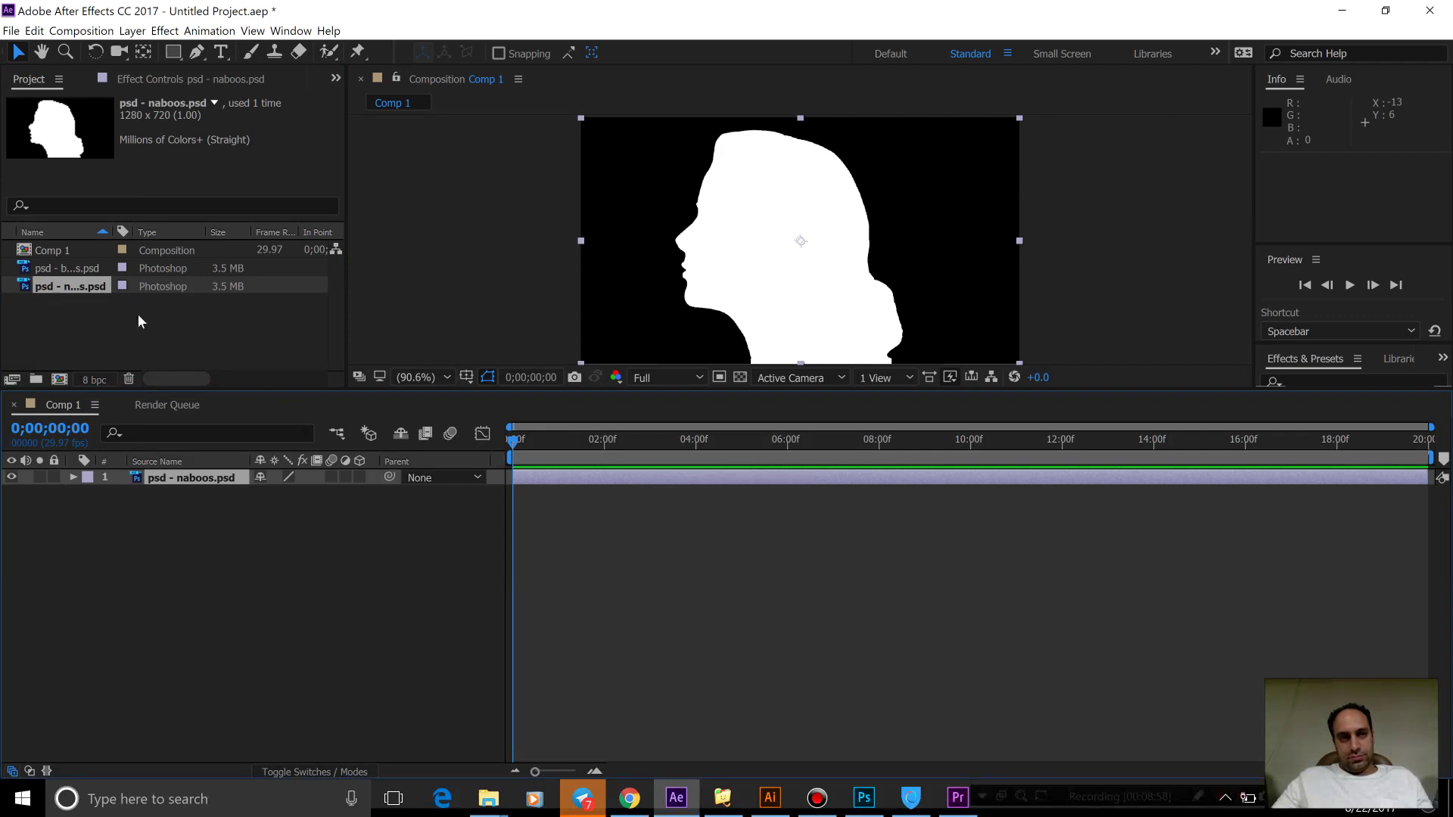
pyautogui.click(32, 271)
pyautogui.moveTo(33, 271); pyautogui.dragTo(145, 477)
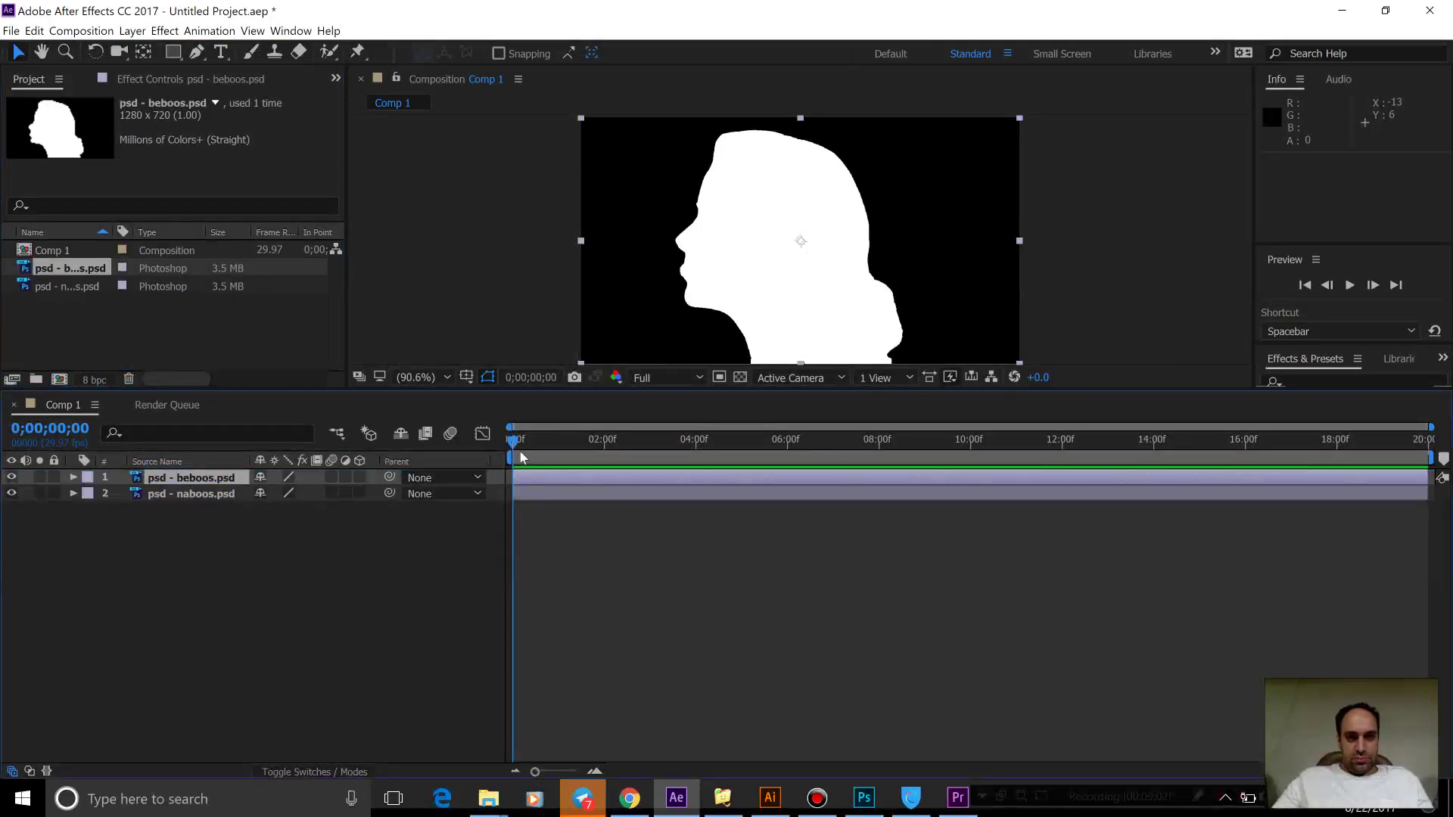
pyautogui.press('space')
pyautogui.press('space')
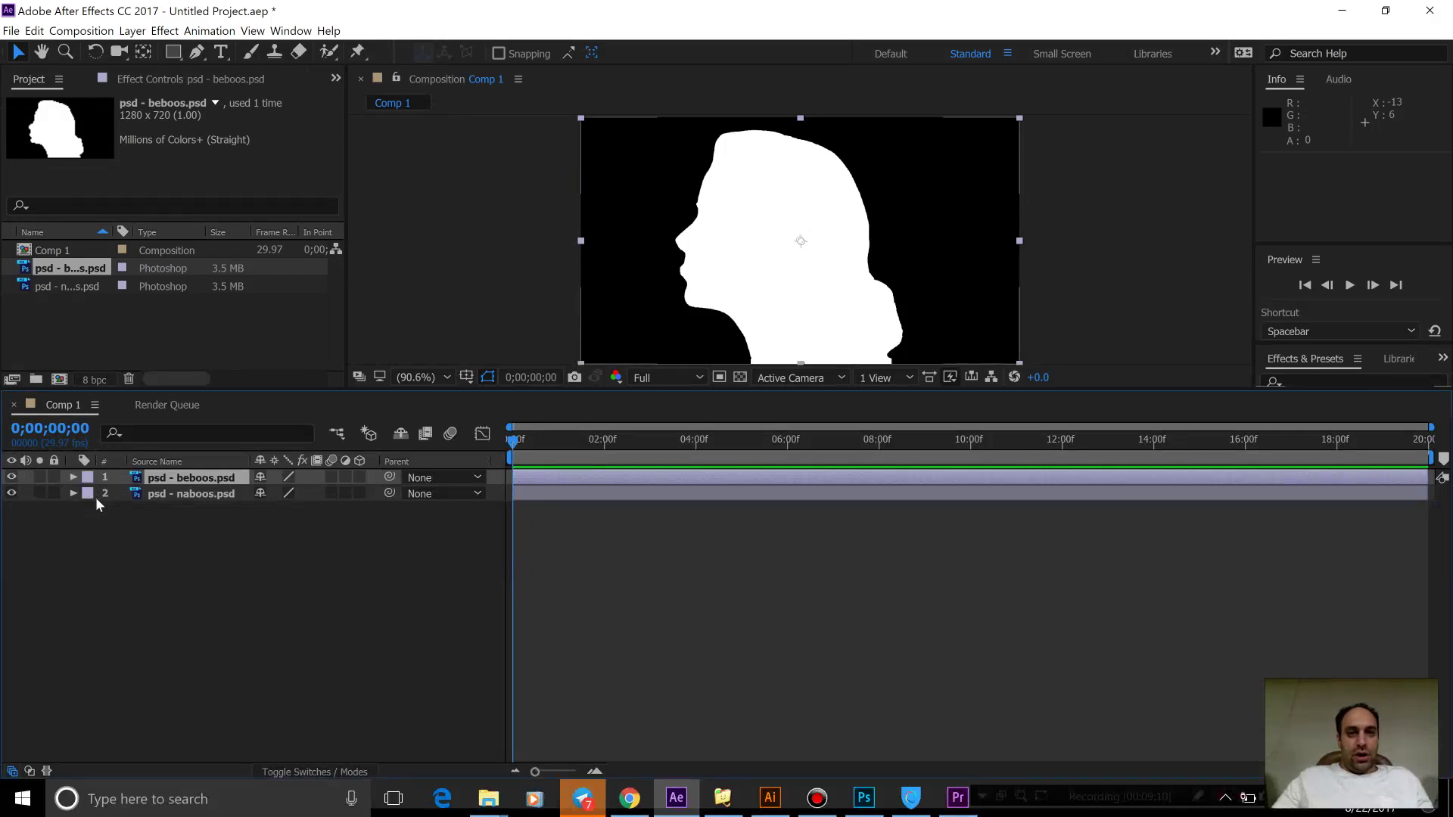
# Add a two-node camera to Comp 1 with the default settings and make both silhouette layers 3D.
pyautogui.rightClick(242, 690)
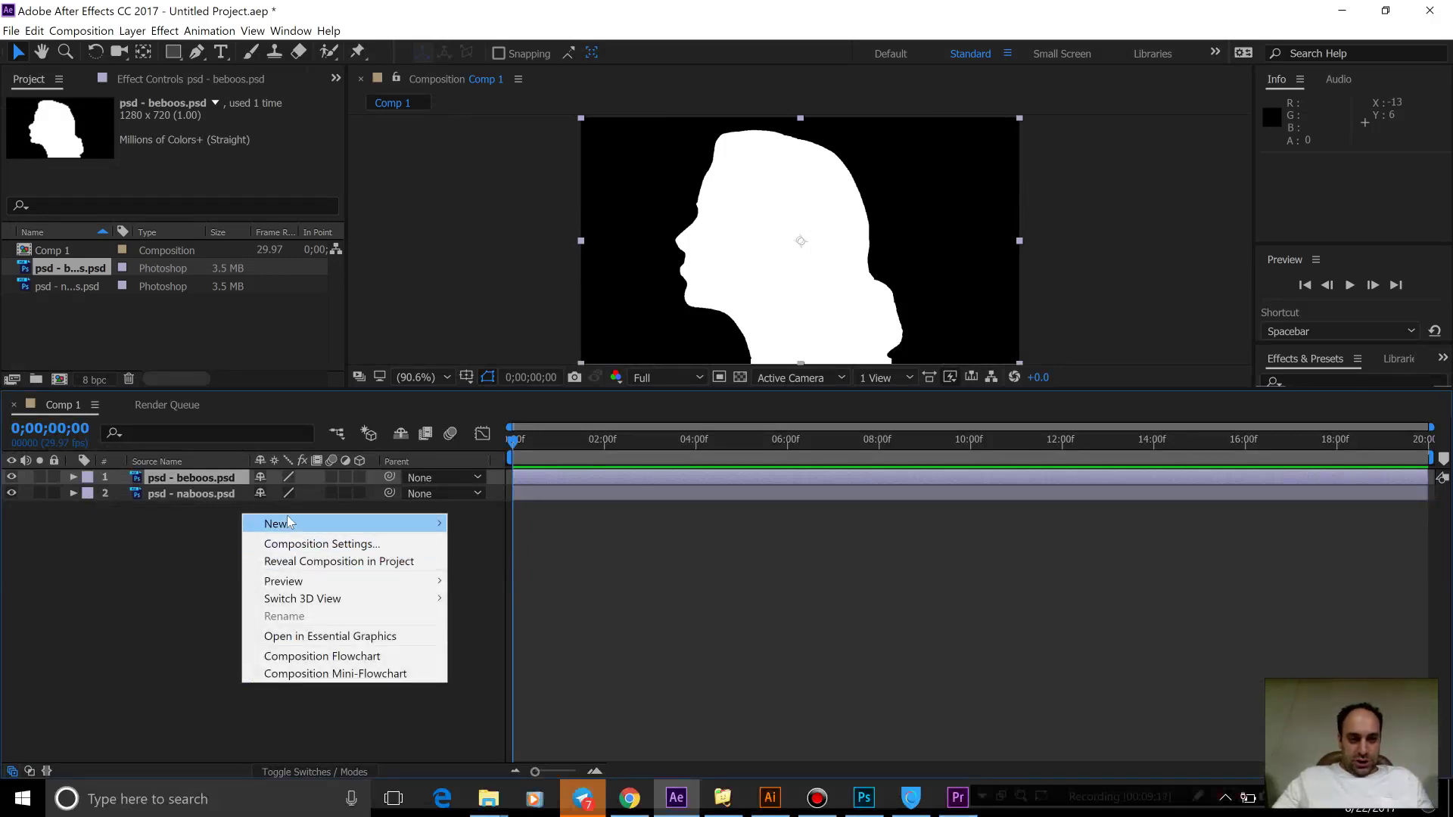
pyautogui.moveTo(409, 524)
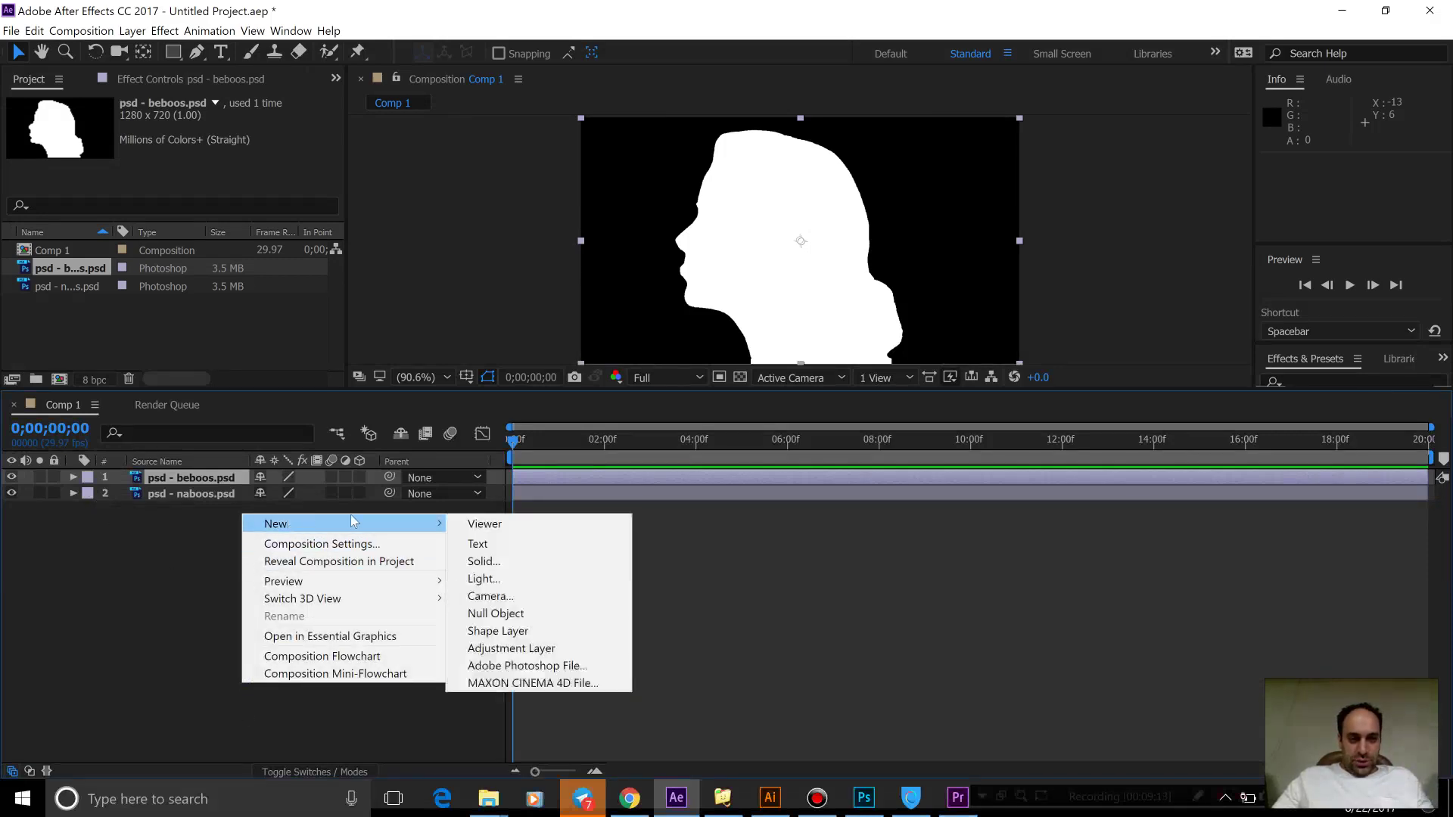
pyautogui.click(541, 592)
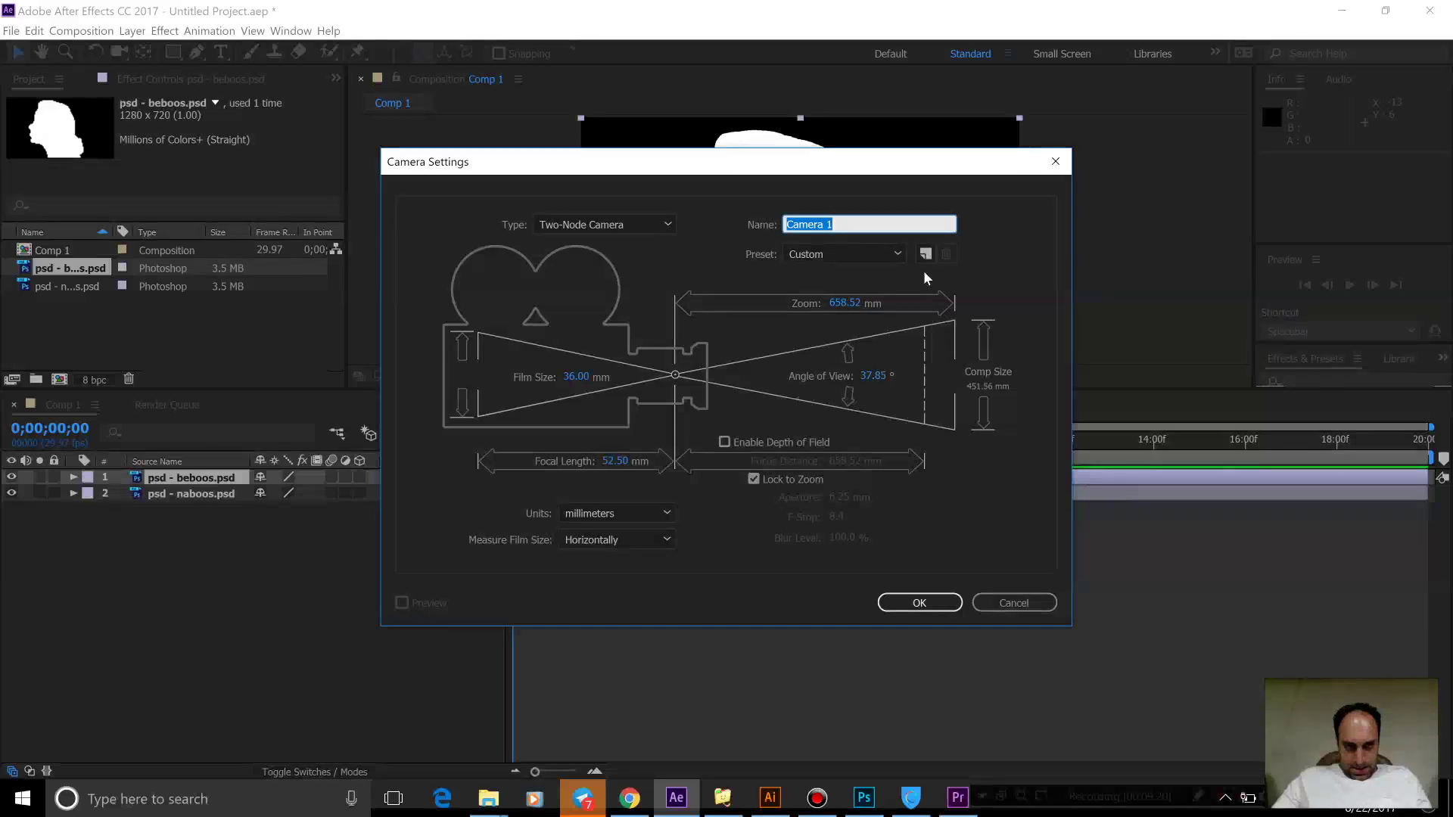
pyautogui.click(919, 602)
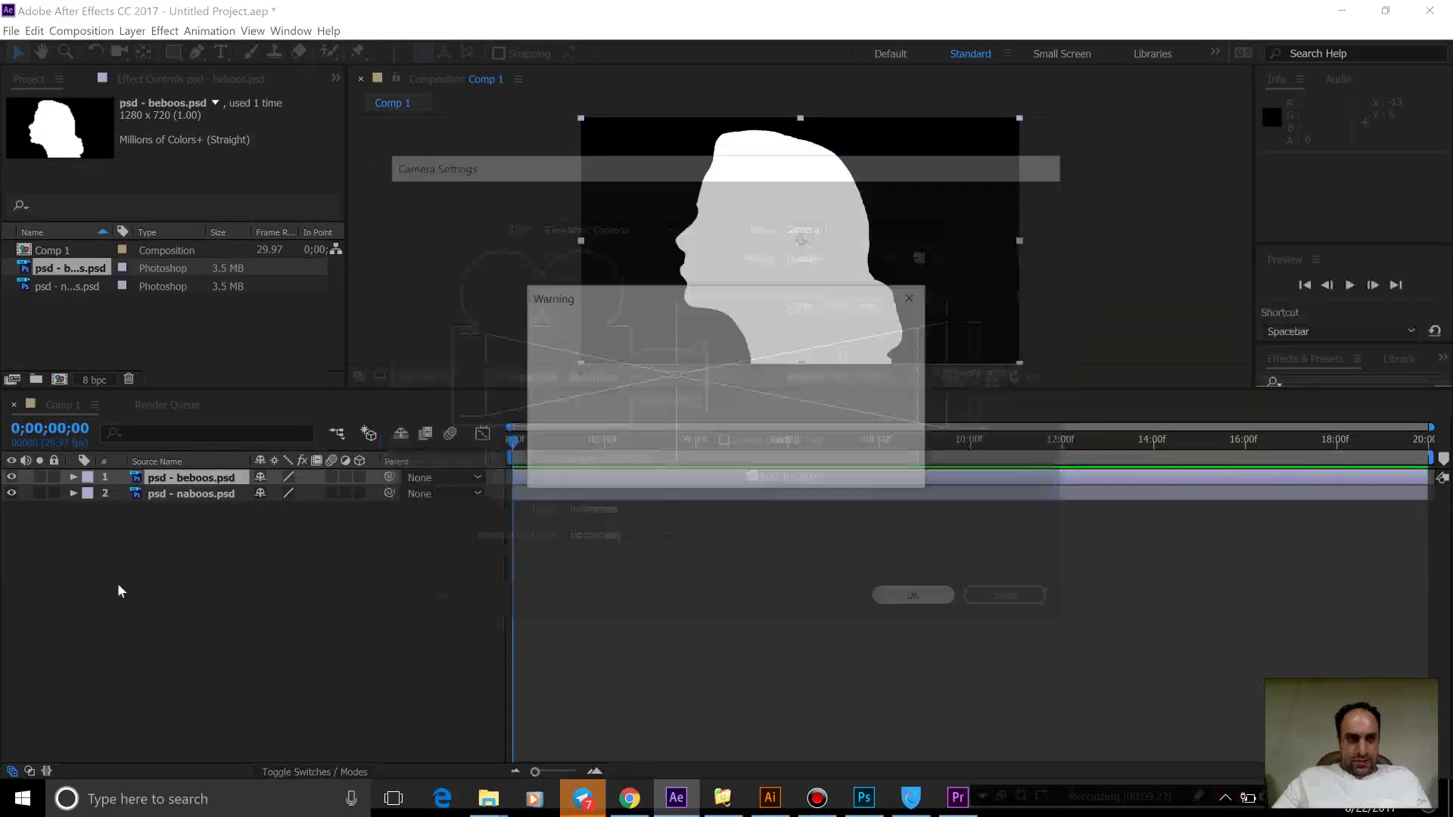
pyautogui.click(855, 469)
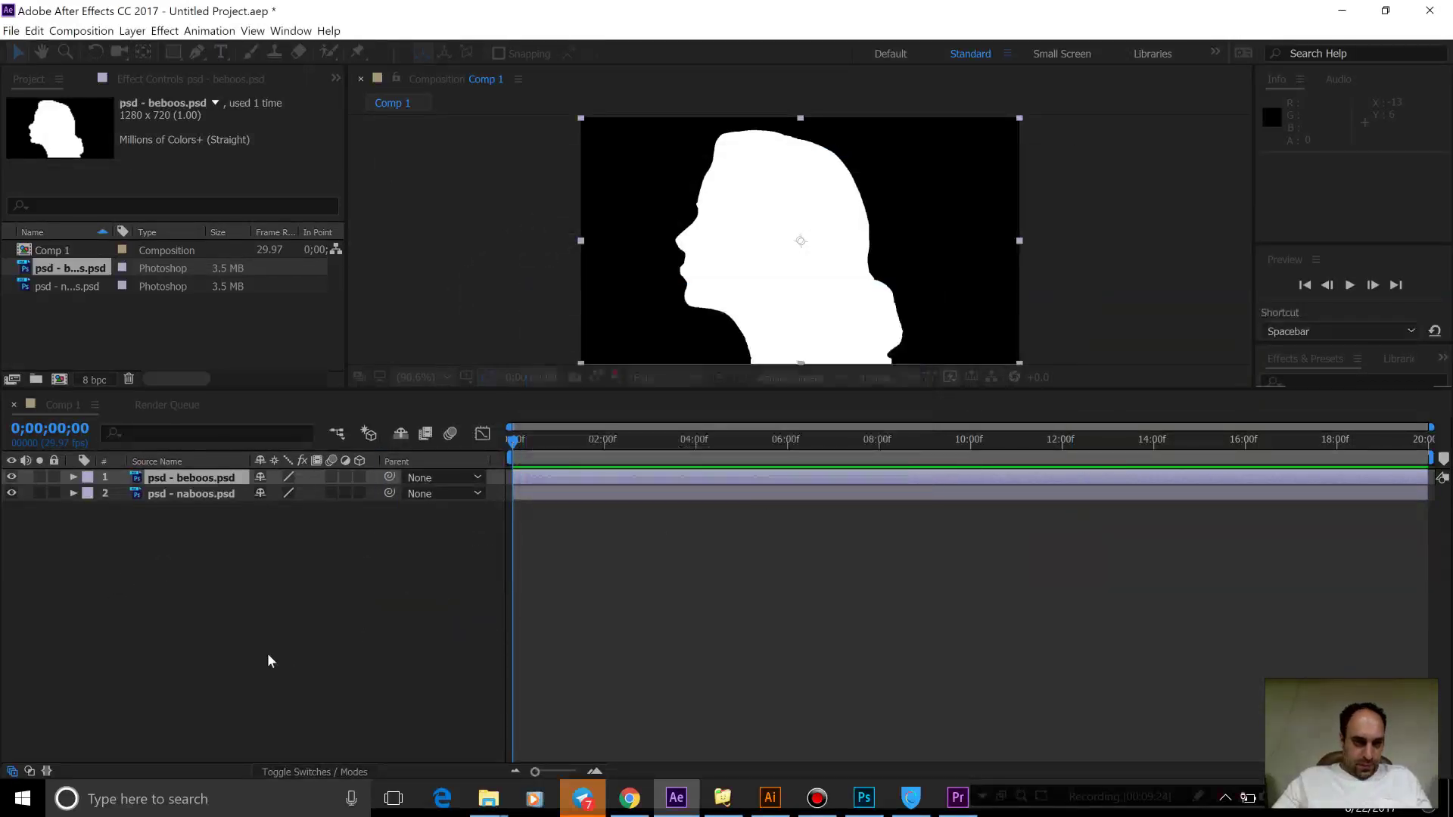
pyautogui.moveTo(360, 494); pyautogui.dragTo(360, 510)
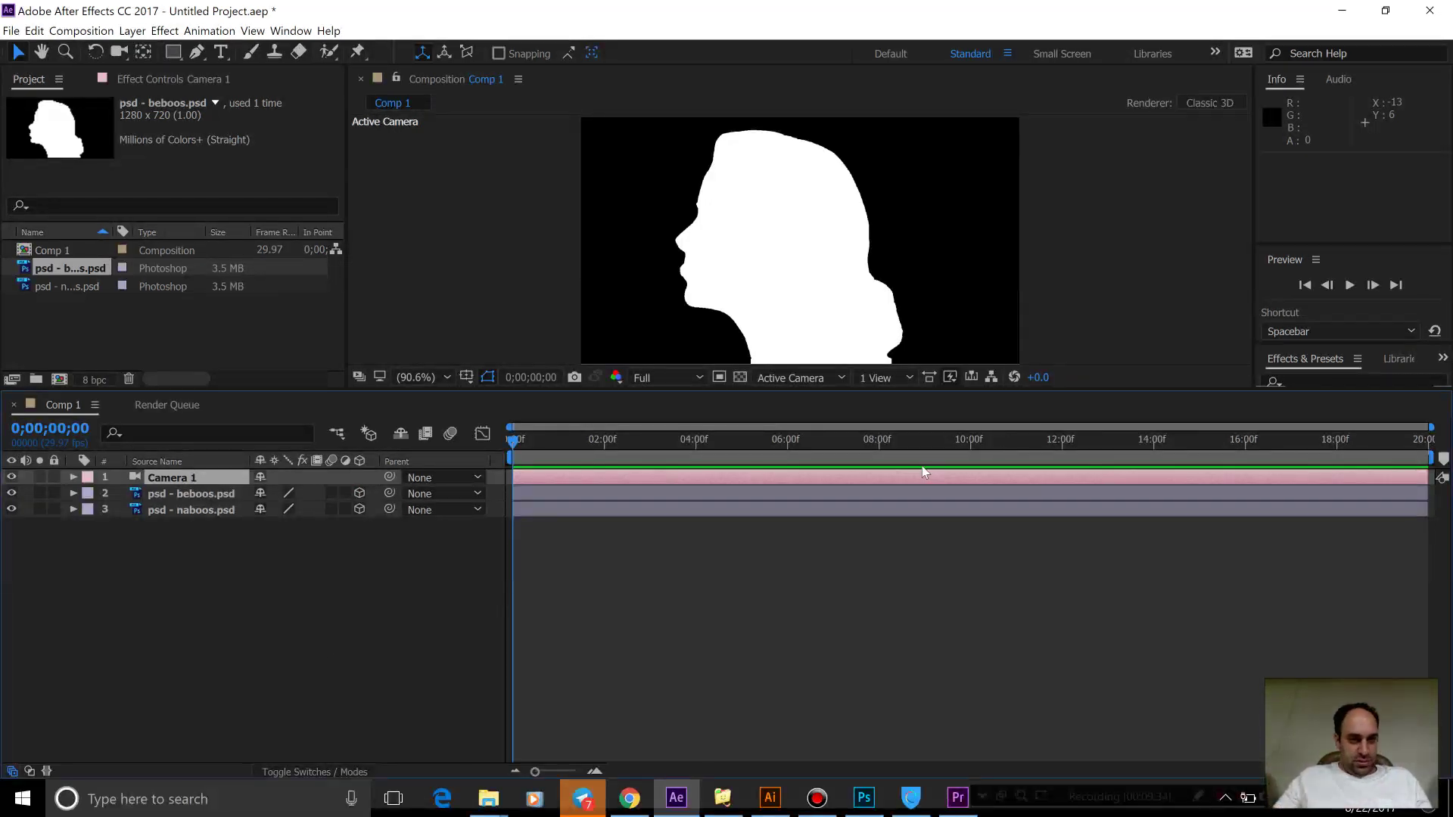
# Display the composition in 2 Views side by side and enlarge the viewer area above the timeline.
pyautogui.click(893, 379)
pyautogui.click(919, 412)
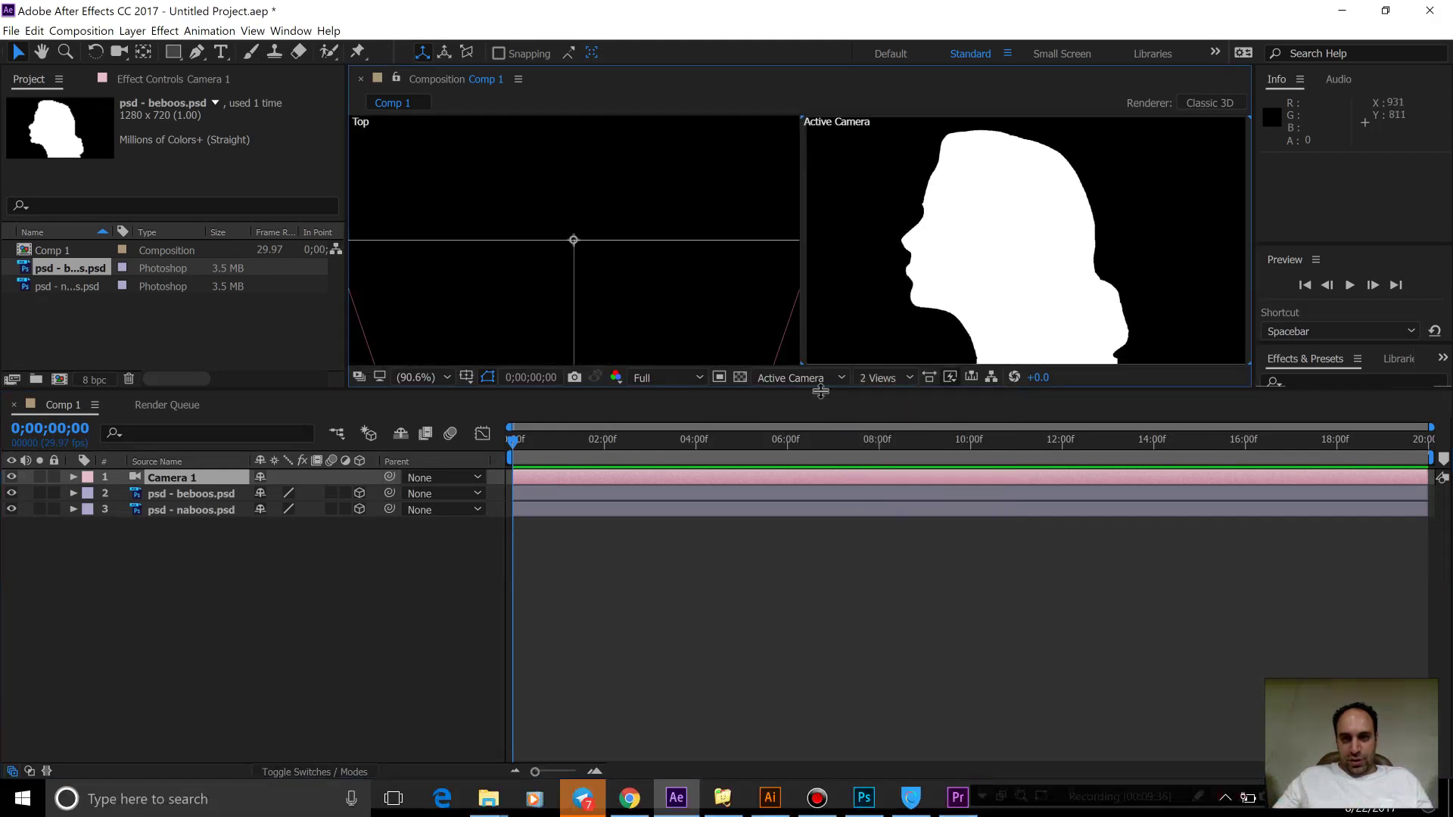
pyautogui.moveTo(828, 392); pyautogui.dragTo(861, 513)
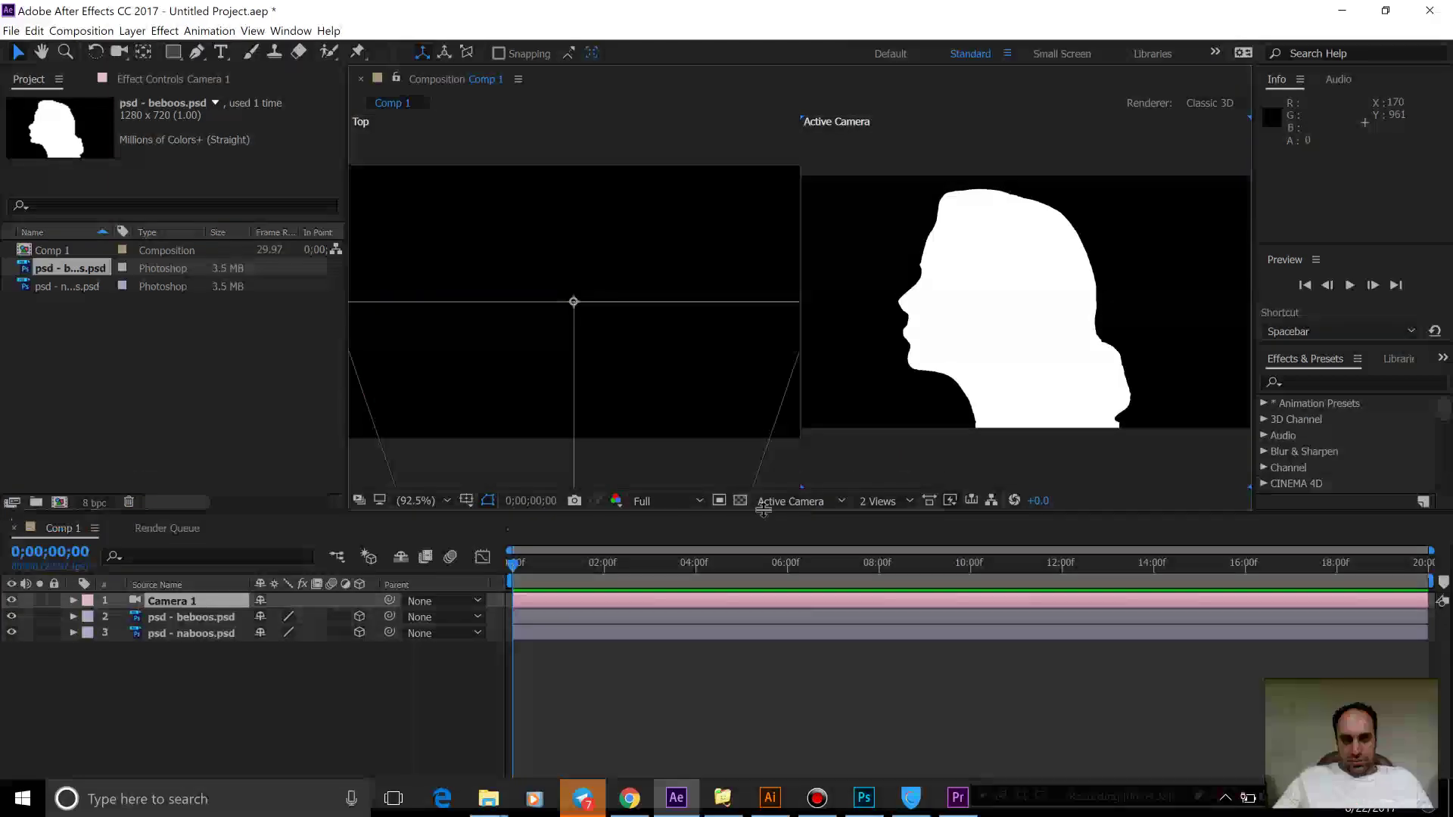
# Change the Top viewport to the Left view so the whole camera setup is in frame.
pyautogui.click(701, 467)
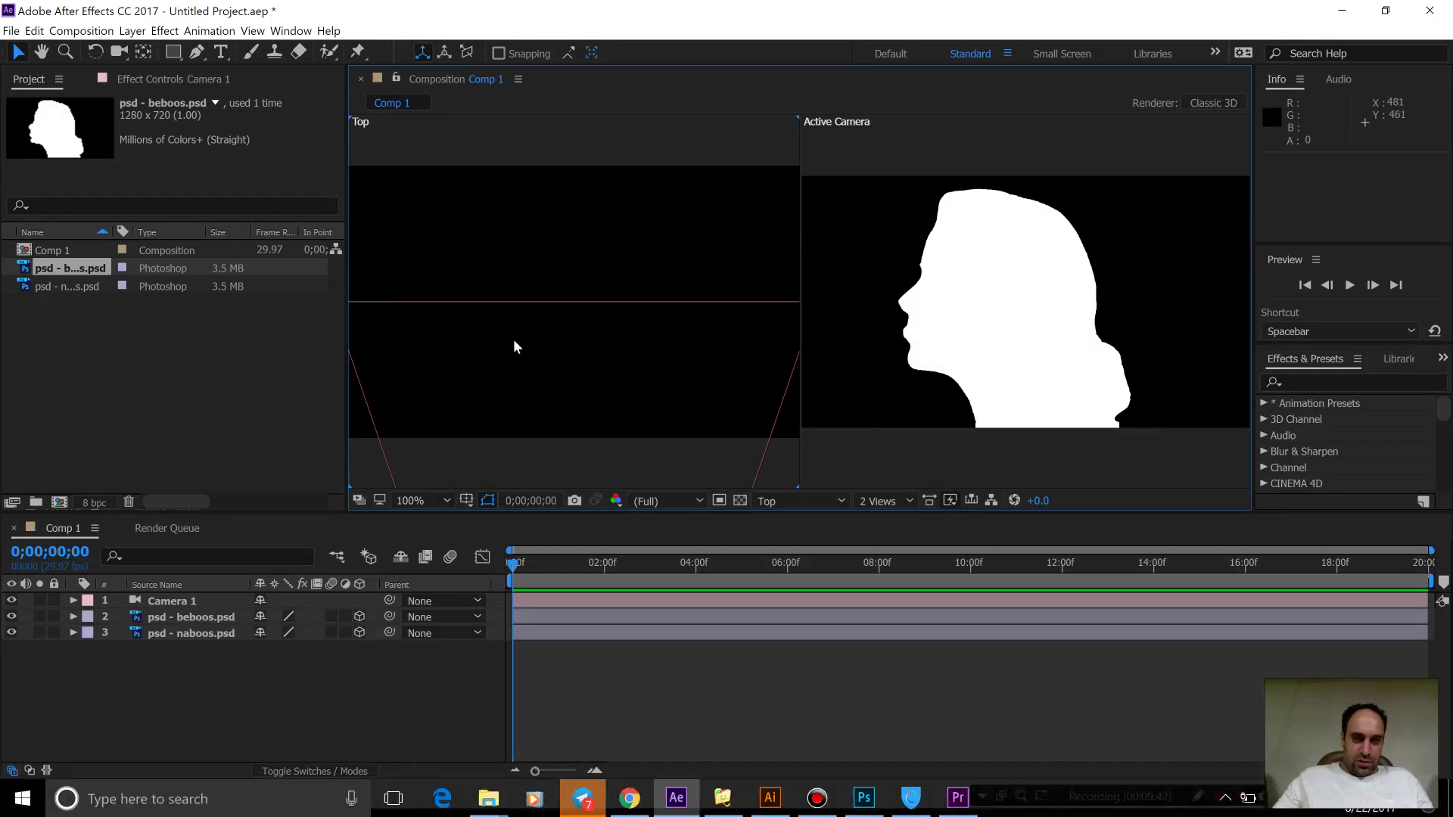
pyautogui.click(1060, 465)
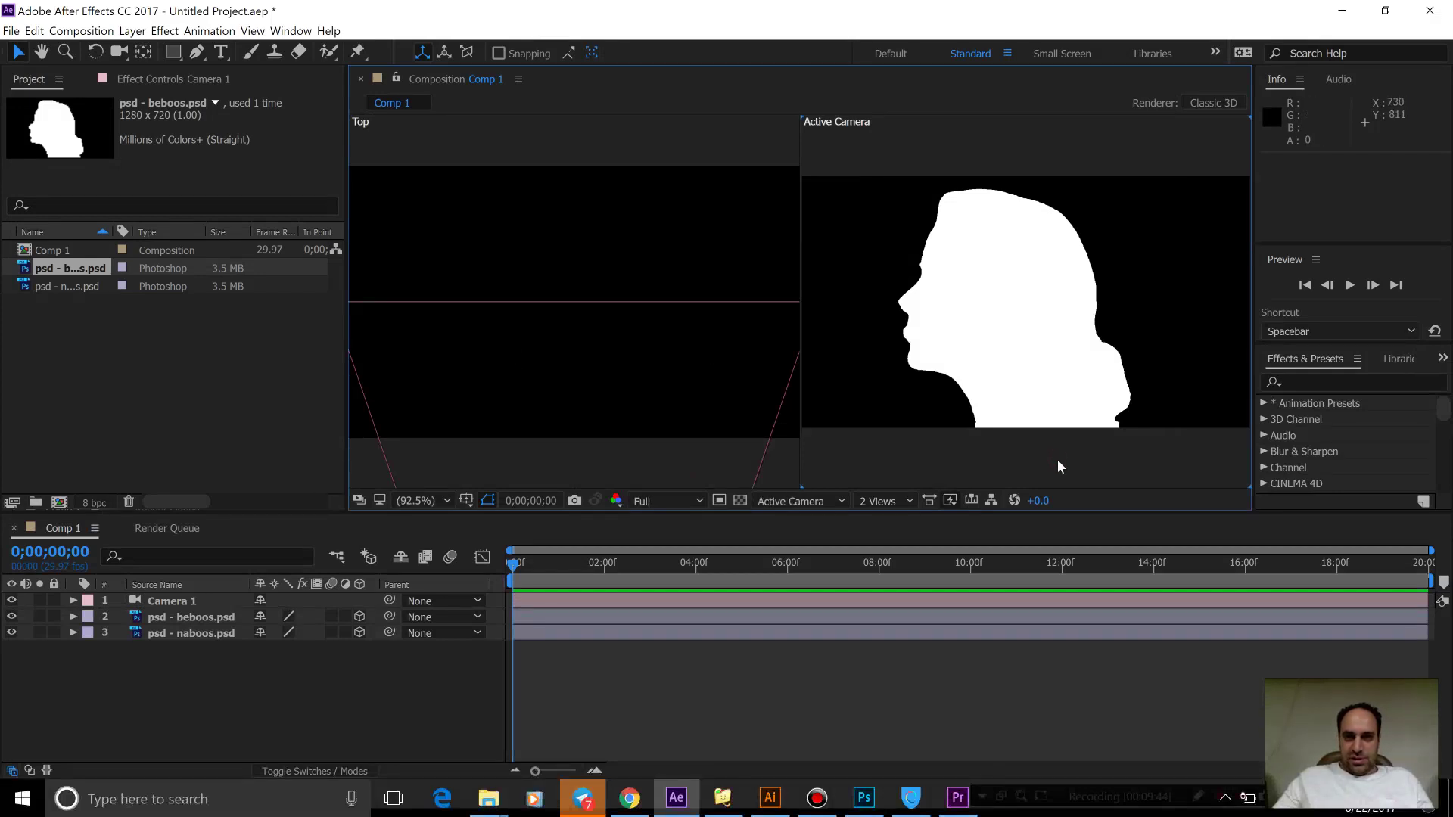
pyautogui.click(604, 225)
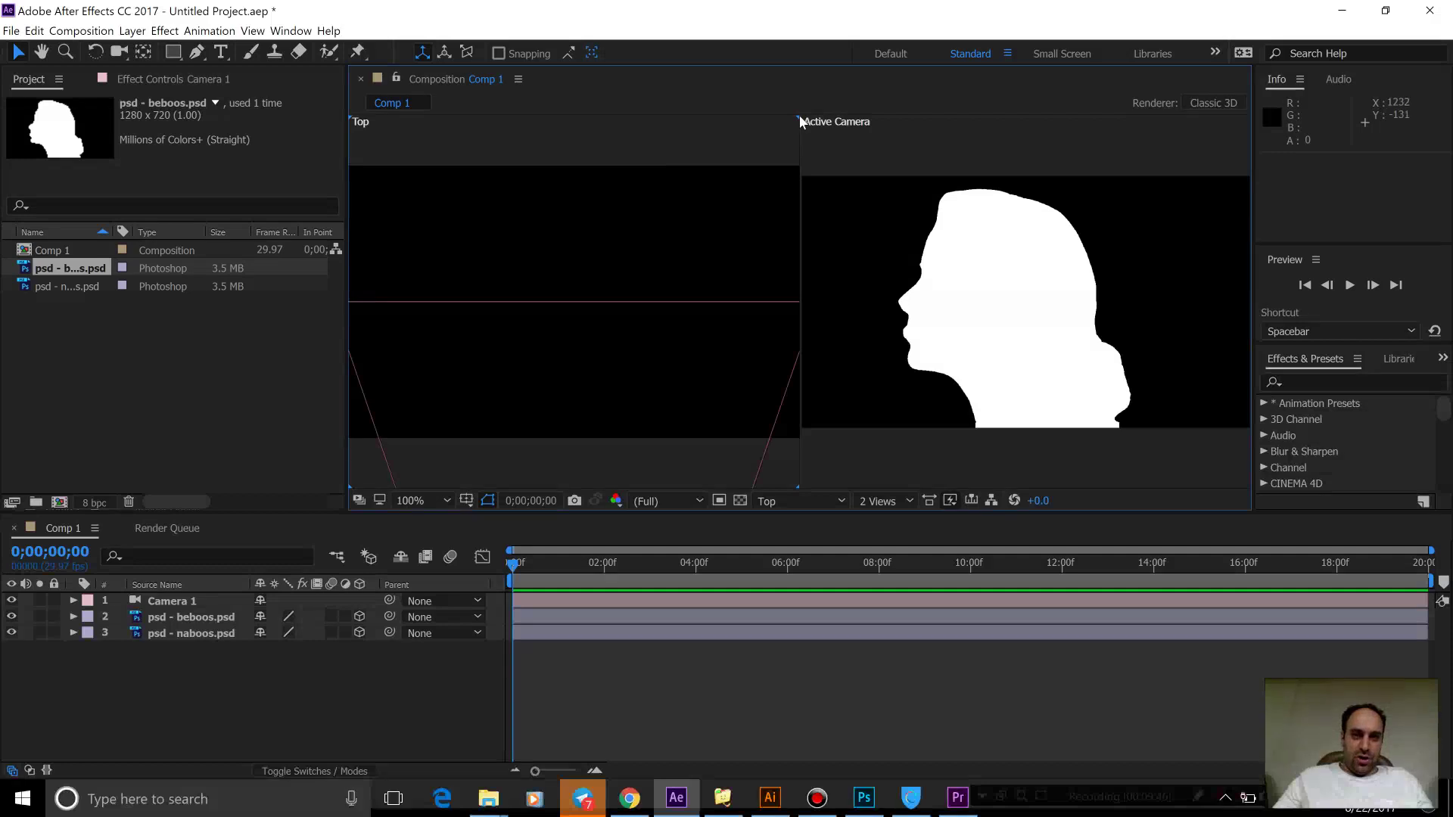
pyautogui.click(795, 501)
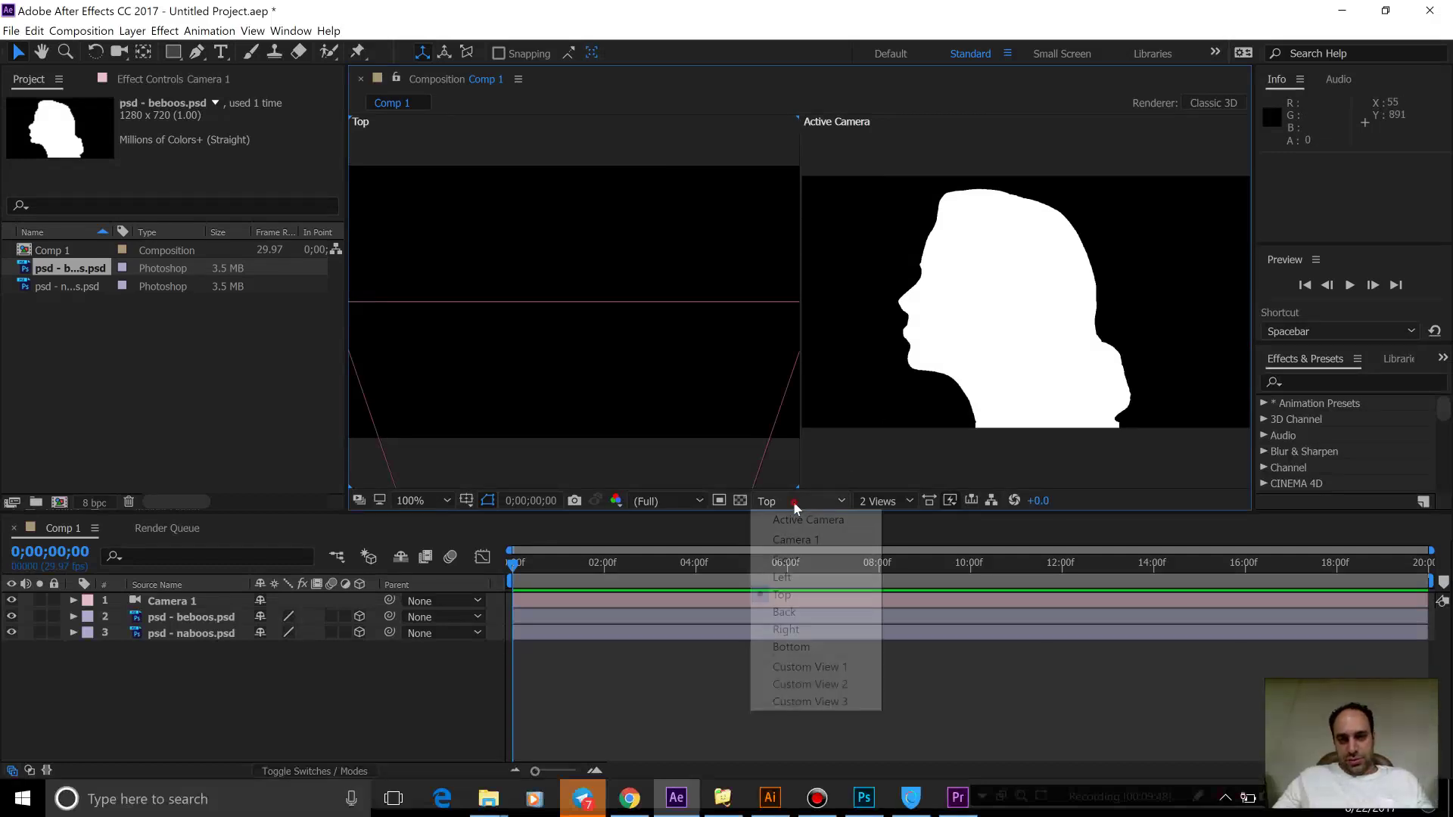
pyautogui.click(803, 579)
pyautogui.scroll(-4, 679, 389)
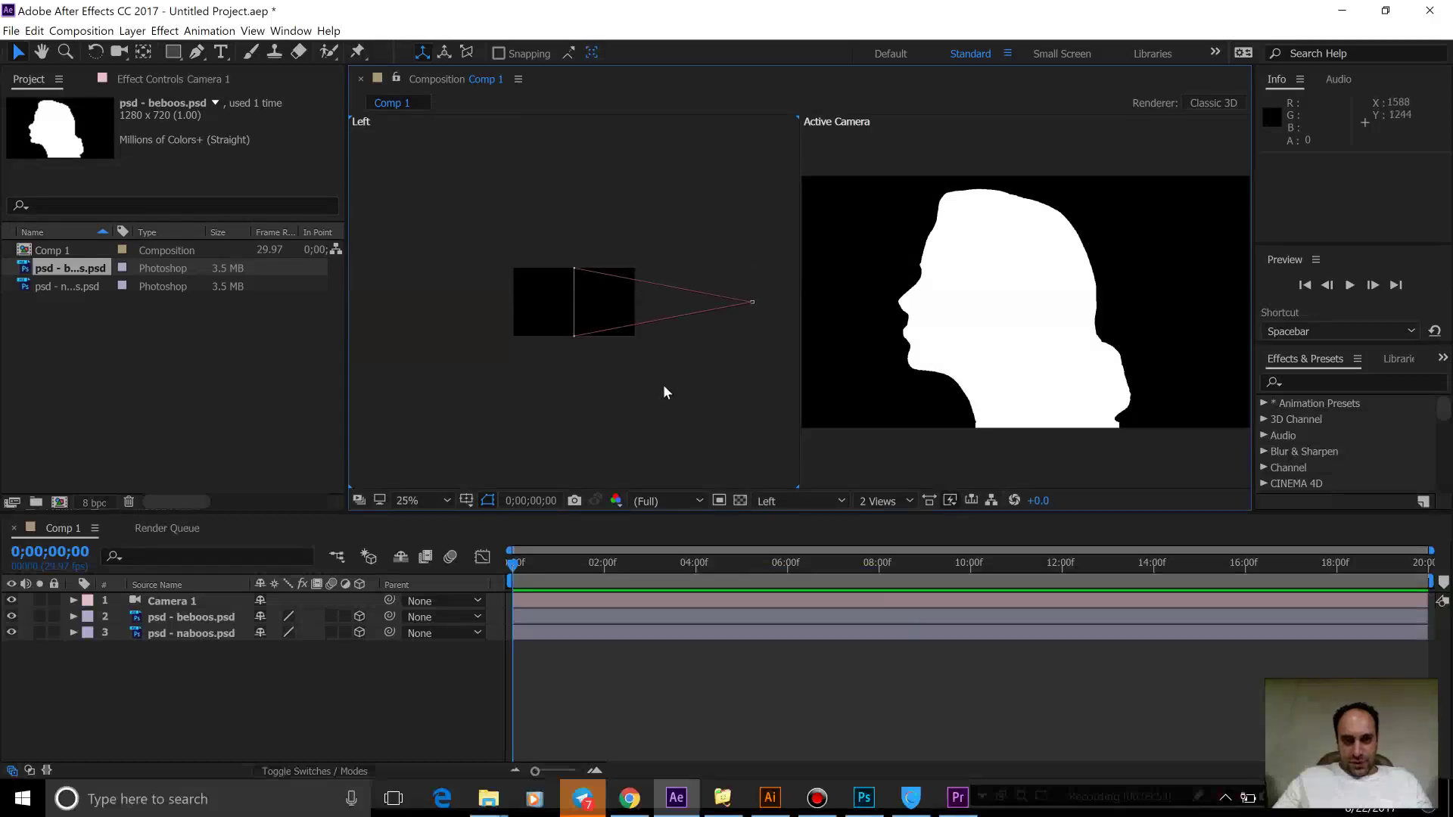
# Try moving Camera 1 up to Y -250 and down to Y 1166 in the Left view, undoing each move.
pyautogui.click(750, 303)
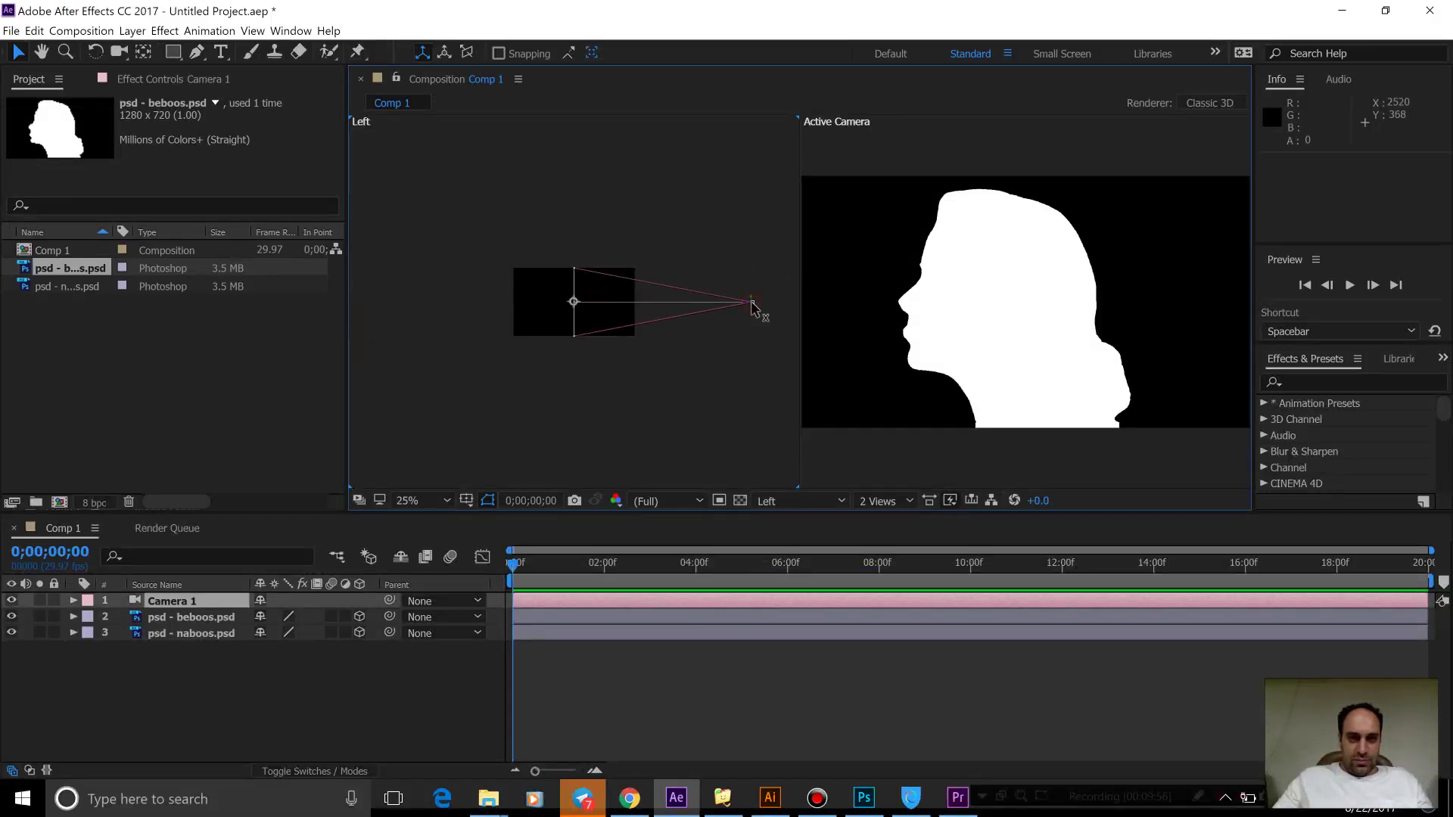
pyautogui.press('.')
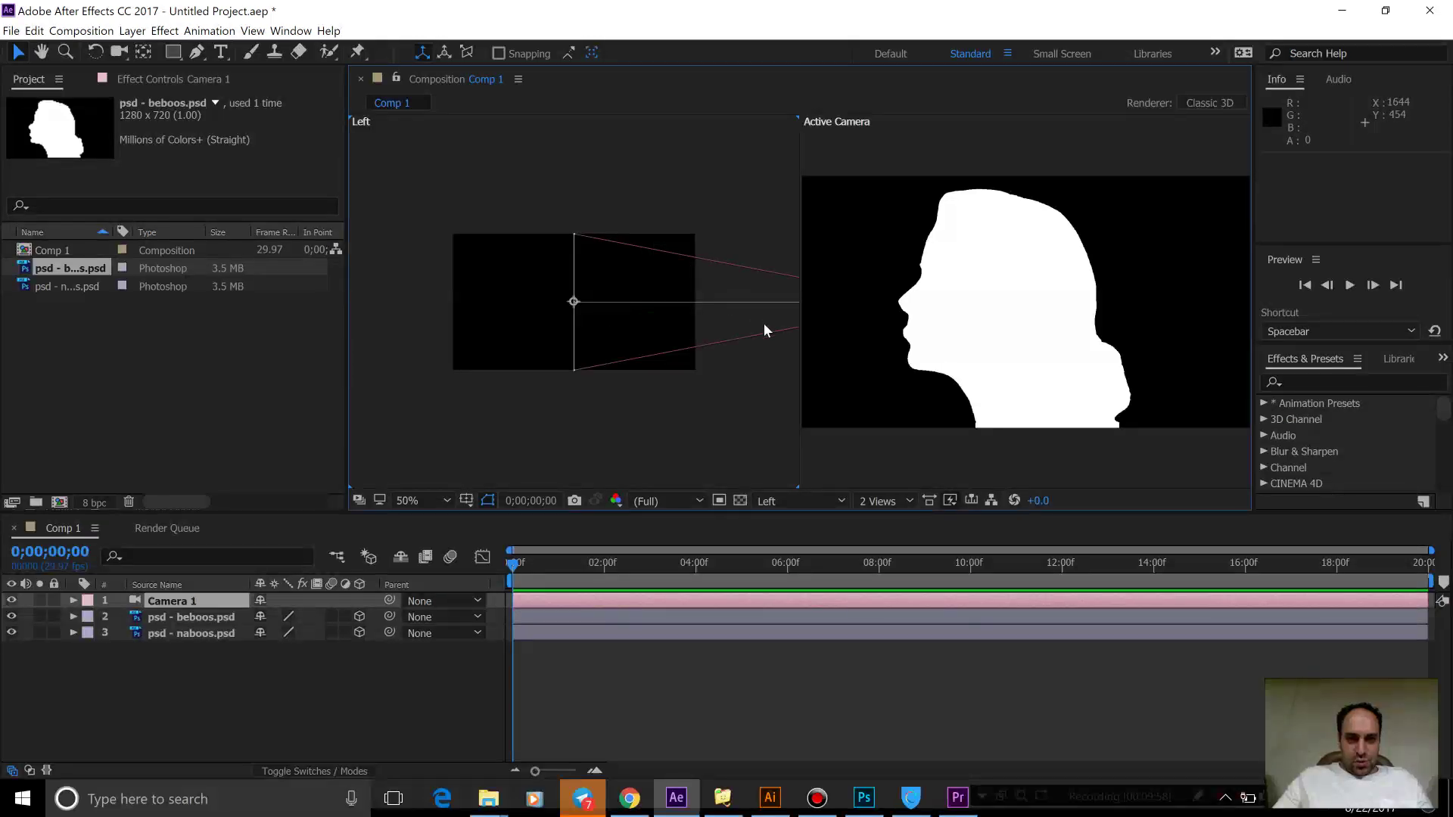
pyautogui.moveTo(755, 368); pyautogui.dragTo(570, 386)
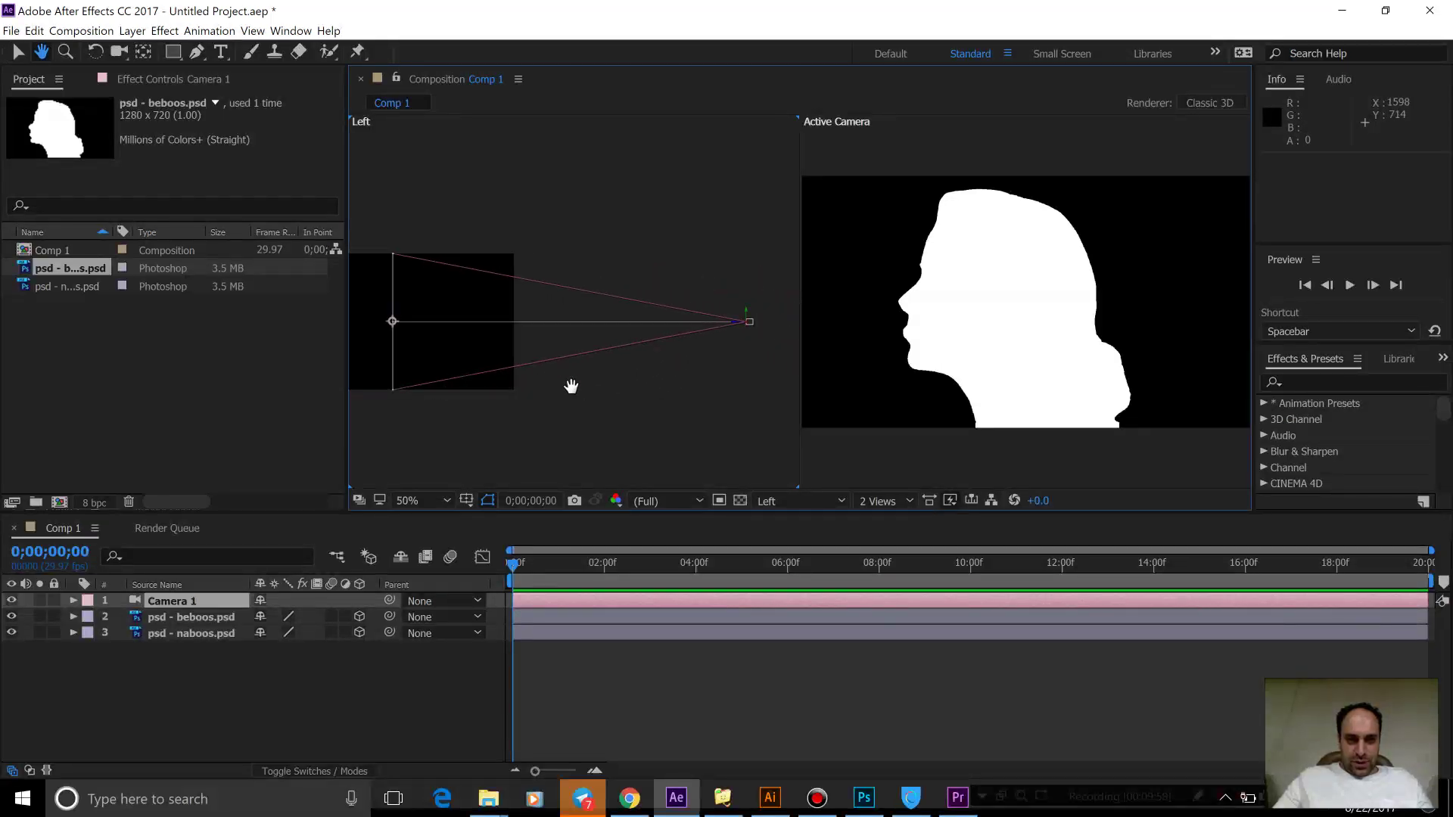
pyautogui.click(759, 323)
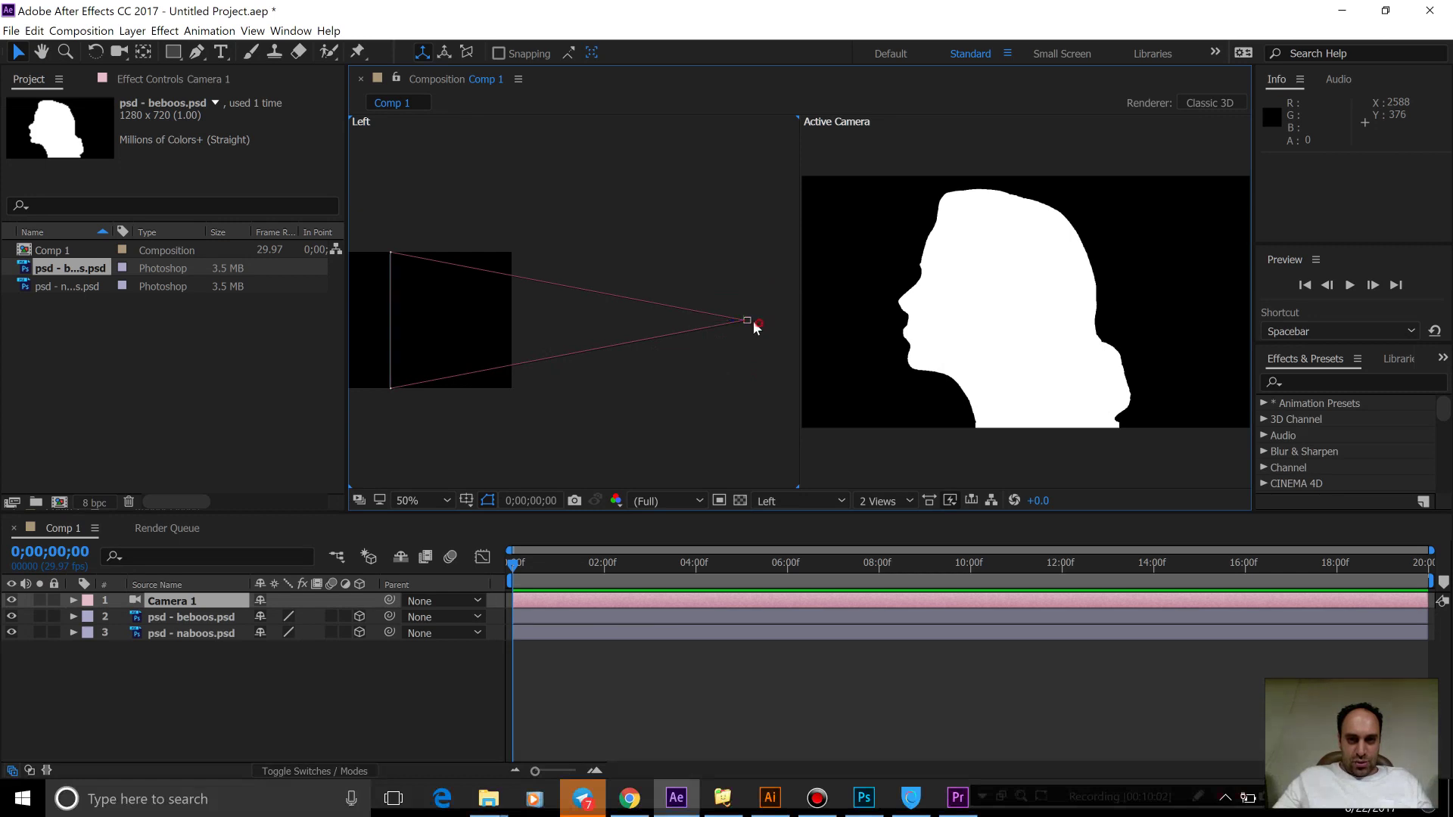
pyautogui.click(747, 322)
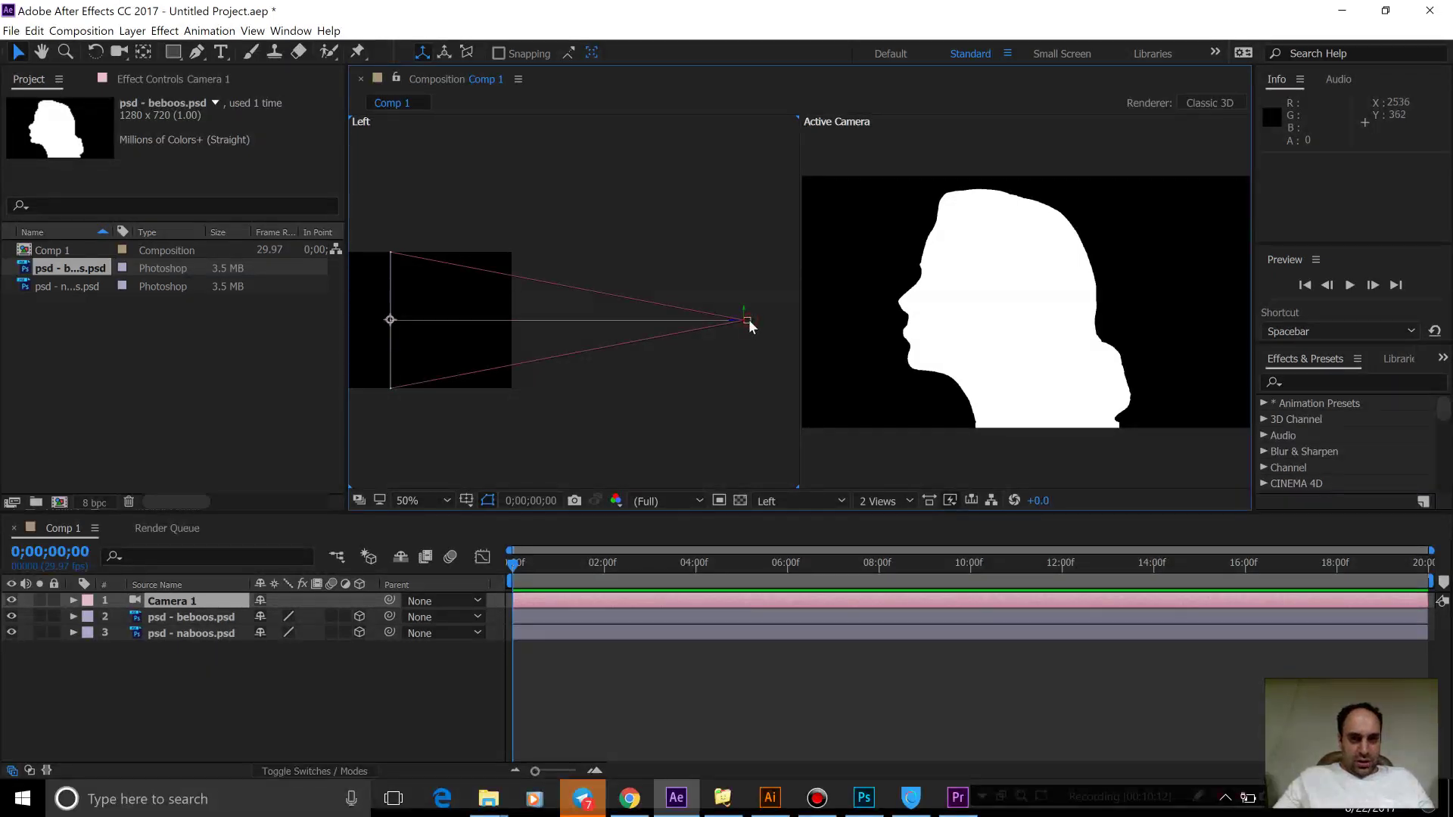
pyautogui.moveTo(748, 319); pyautogui.dragTo(747, 210)
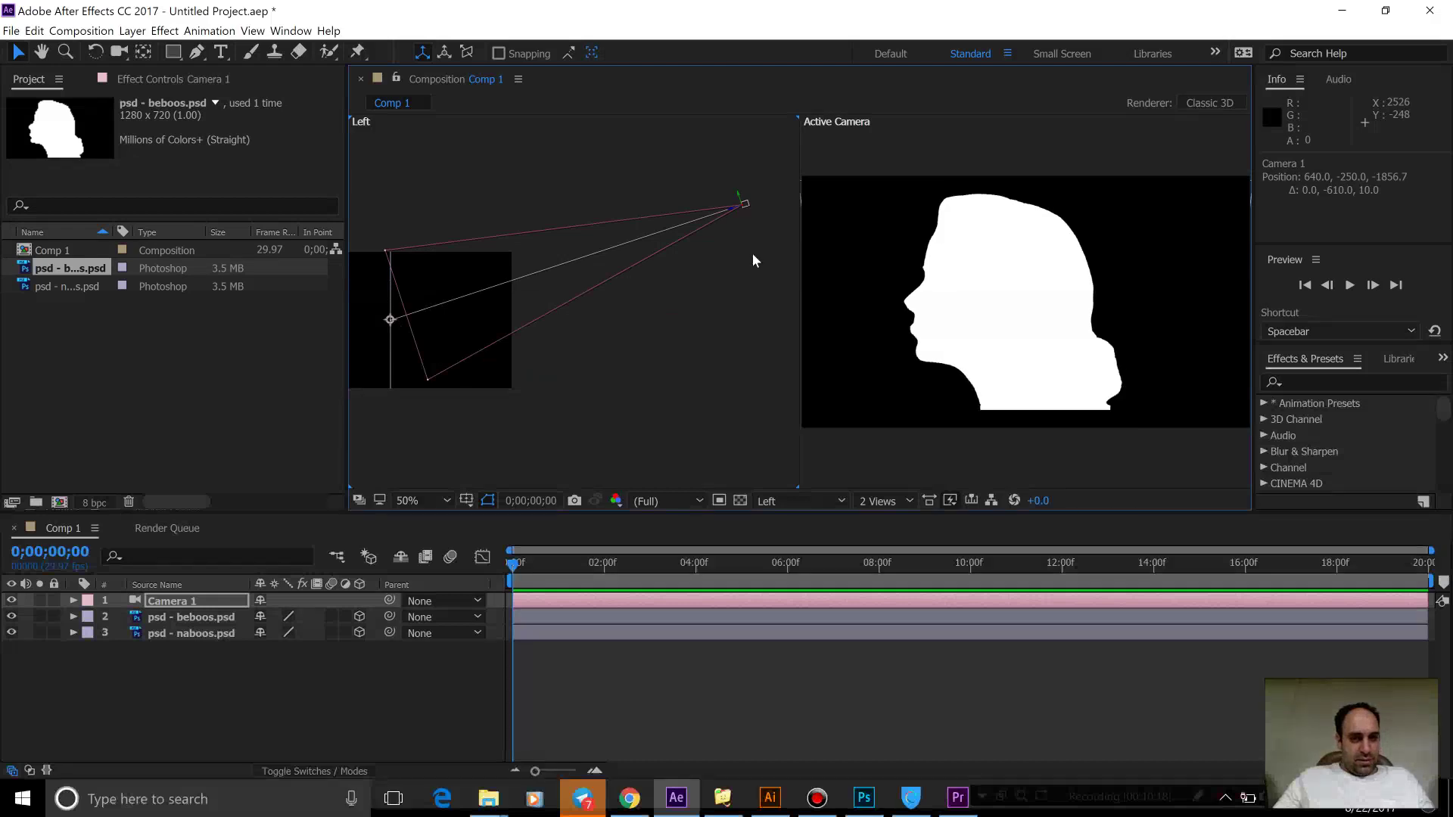
pyautogui.hotkey('ctrl', 'z')
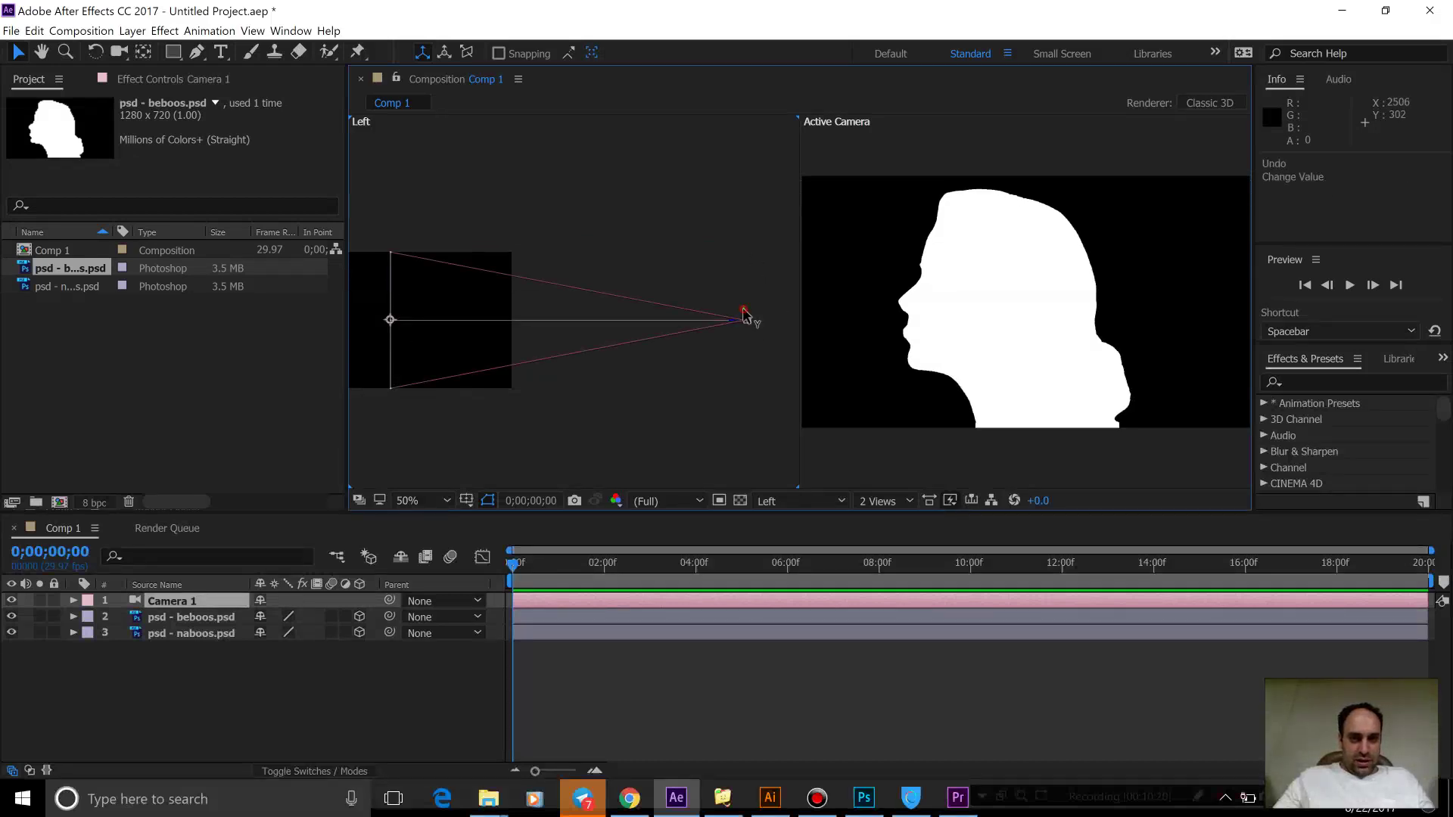
pyautogui.moveTo(744, 314); pyautogui.dragTo(757, 470)
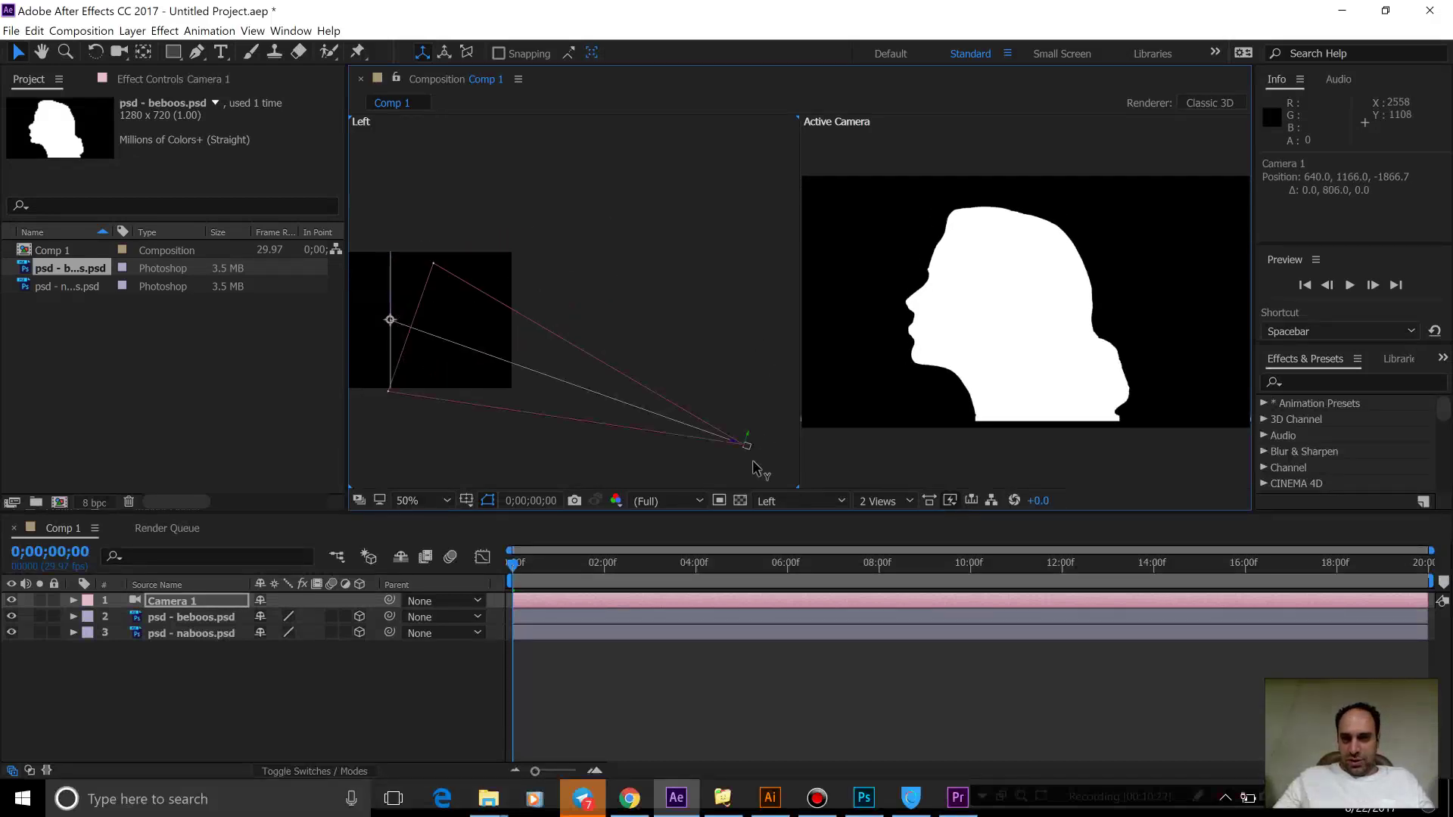
pyautogui.hotkey('ctrl', 'z')
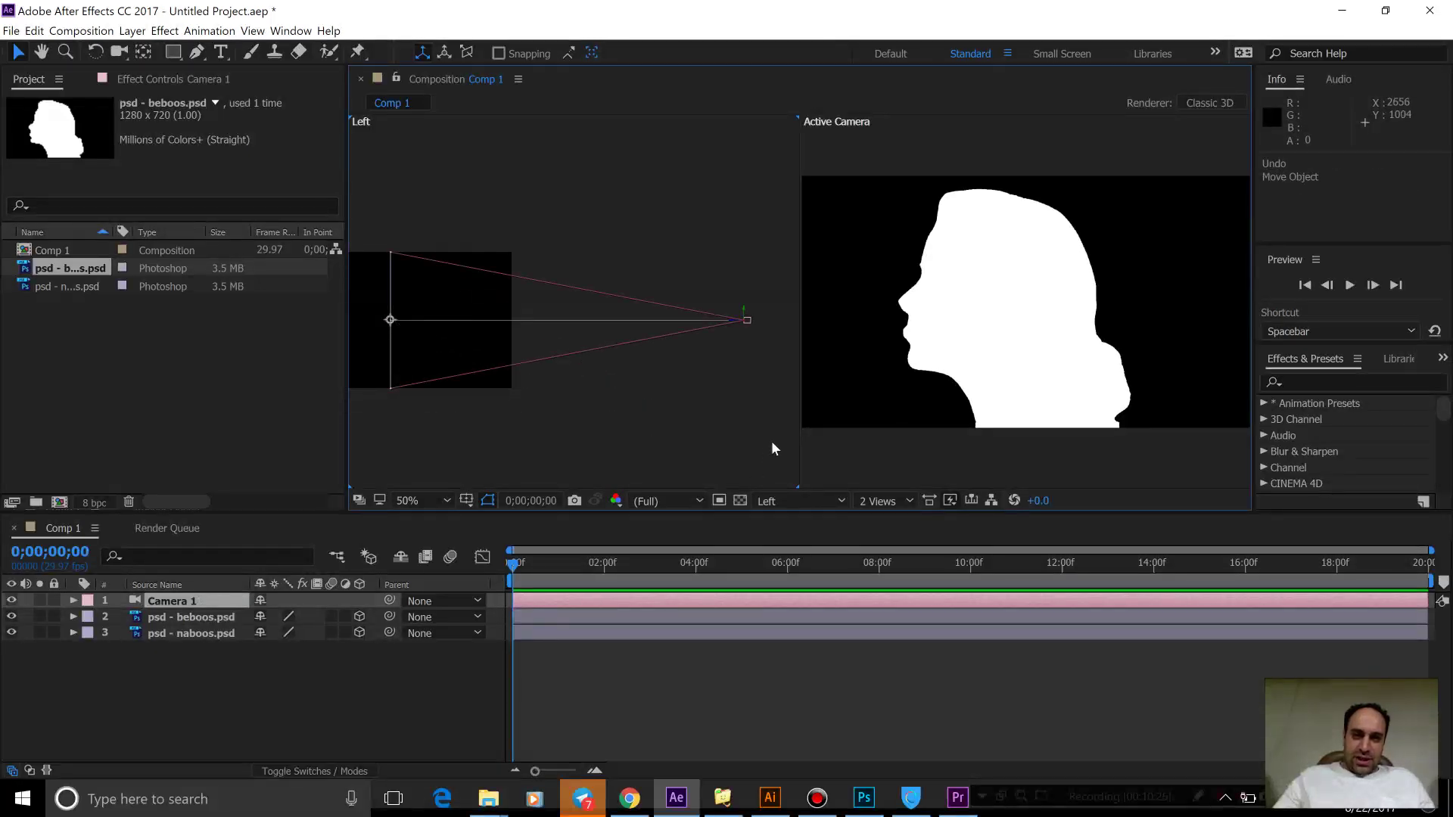
# Switch the Left viewport to the Top view with Camera 1 and its frustum in frame.
pyautogui.click(685, 502)
pyautogui.click(764, 501)
pyautogui.click(765, 501)
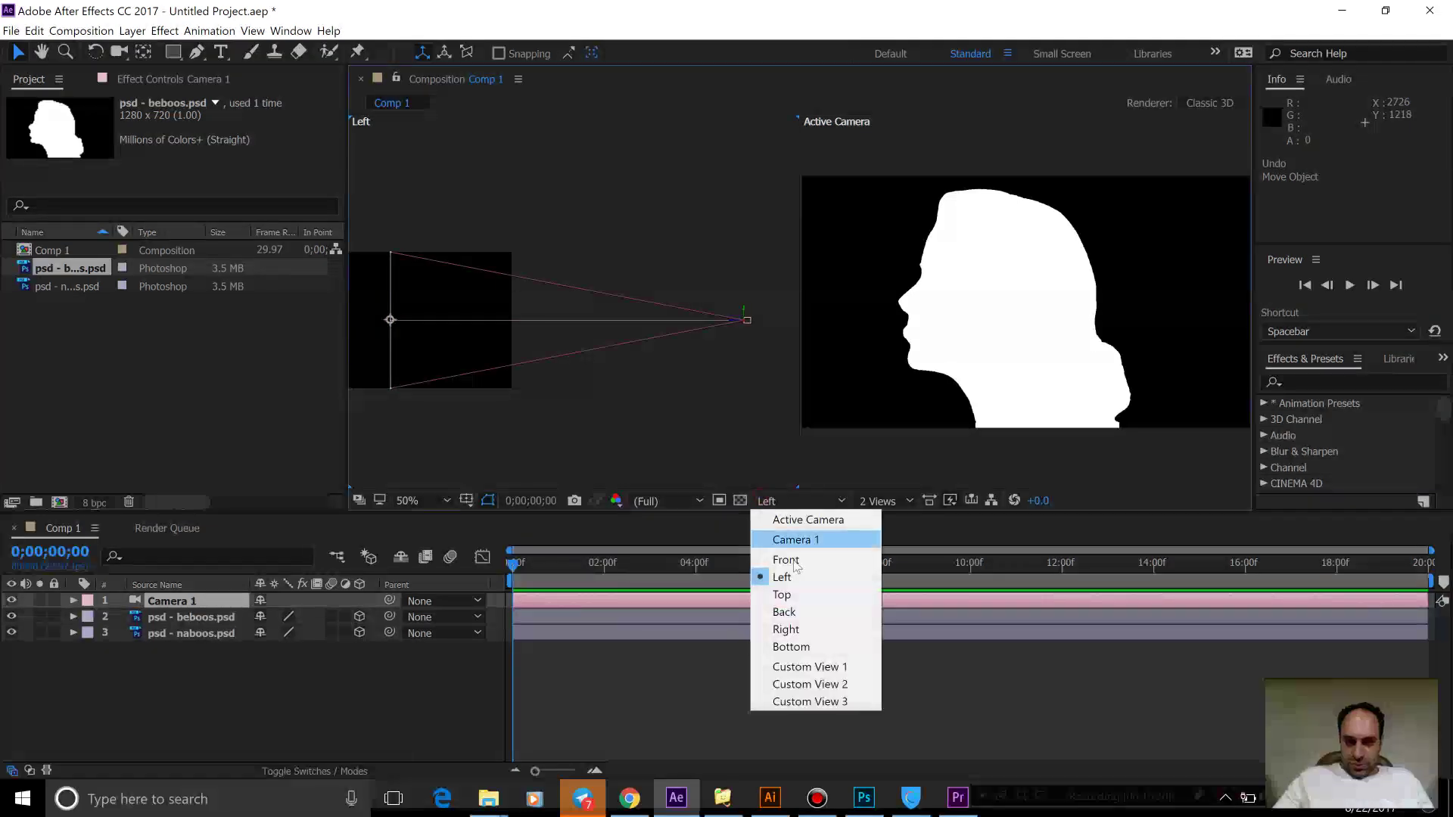
pyautogui.click(782, 595)
pyautogui.scroll(-2, 547, 311)
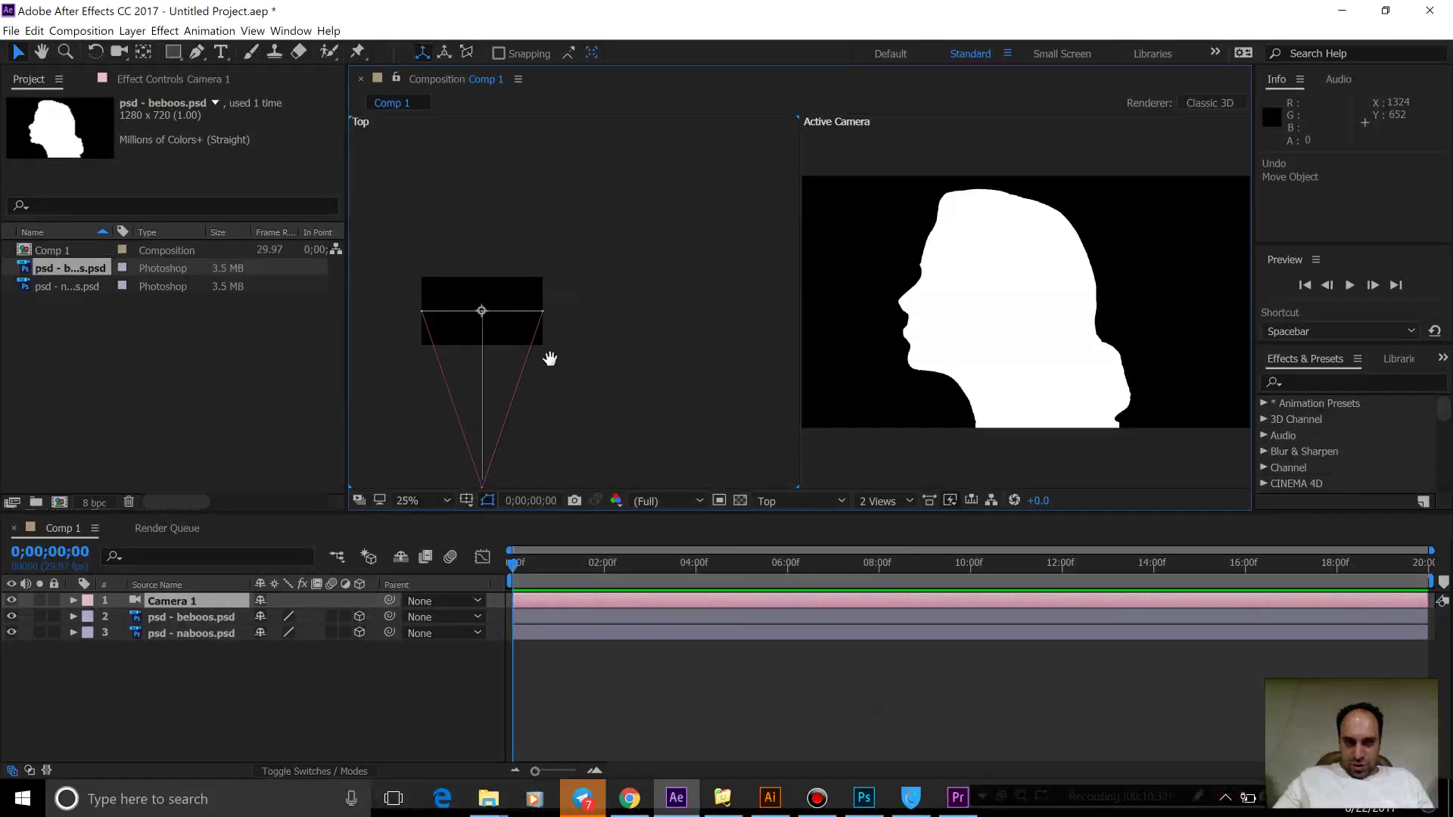
pyautogui.press('h')
pyautogui.moveTo(536, 403); pyautogui.dragTo(625, 310)
pyautogui.press('v')
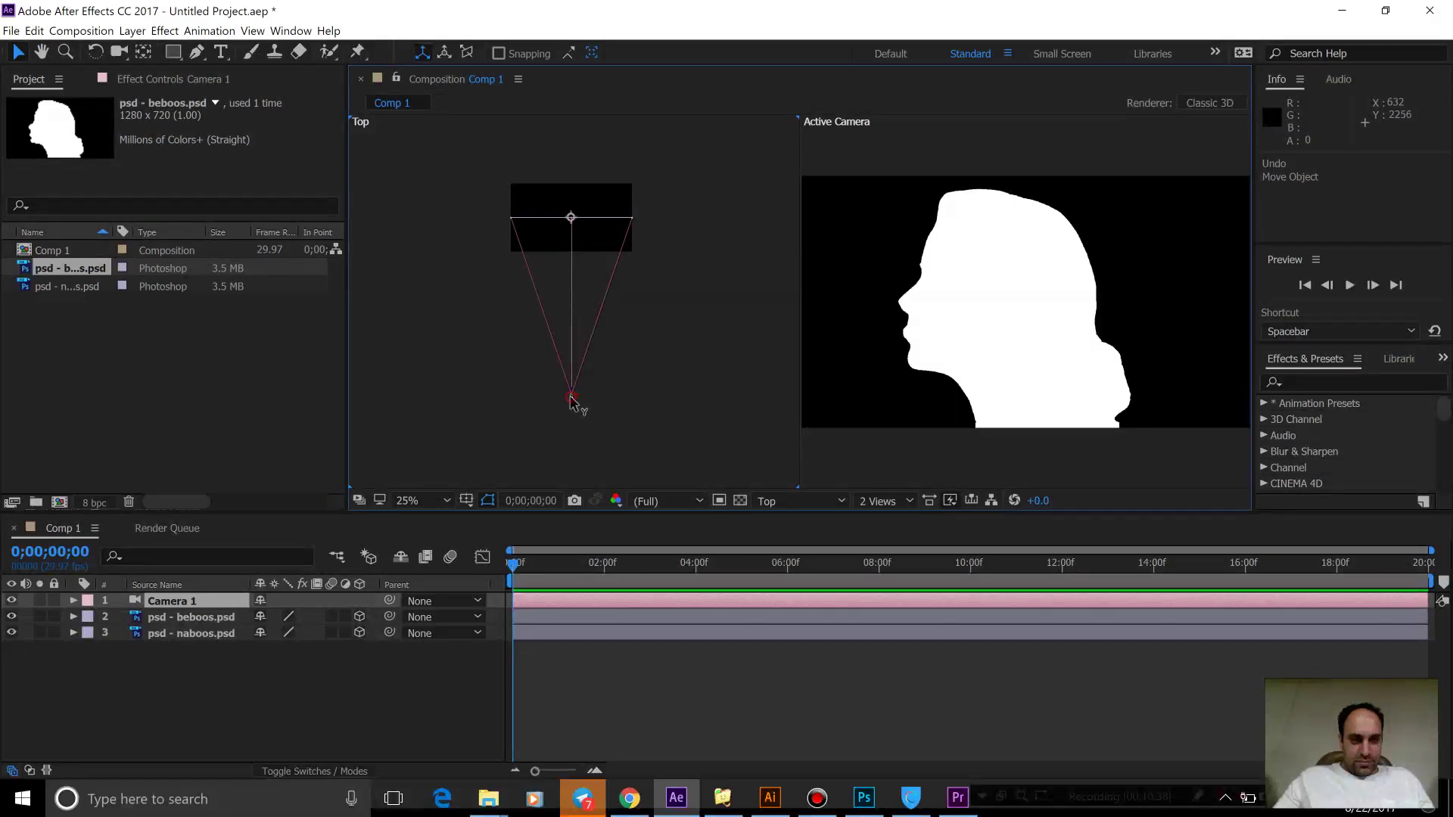
# Try moving Camera 1 from the Top view, including along Y to 760, and undo the moves.
pyautogui.click(572, 397)
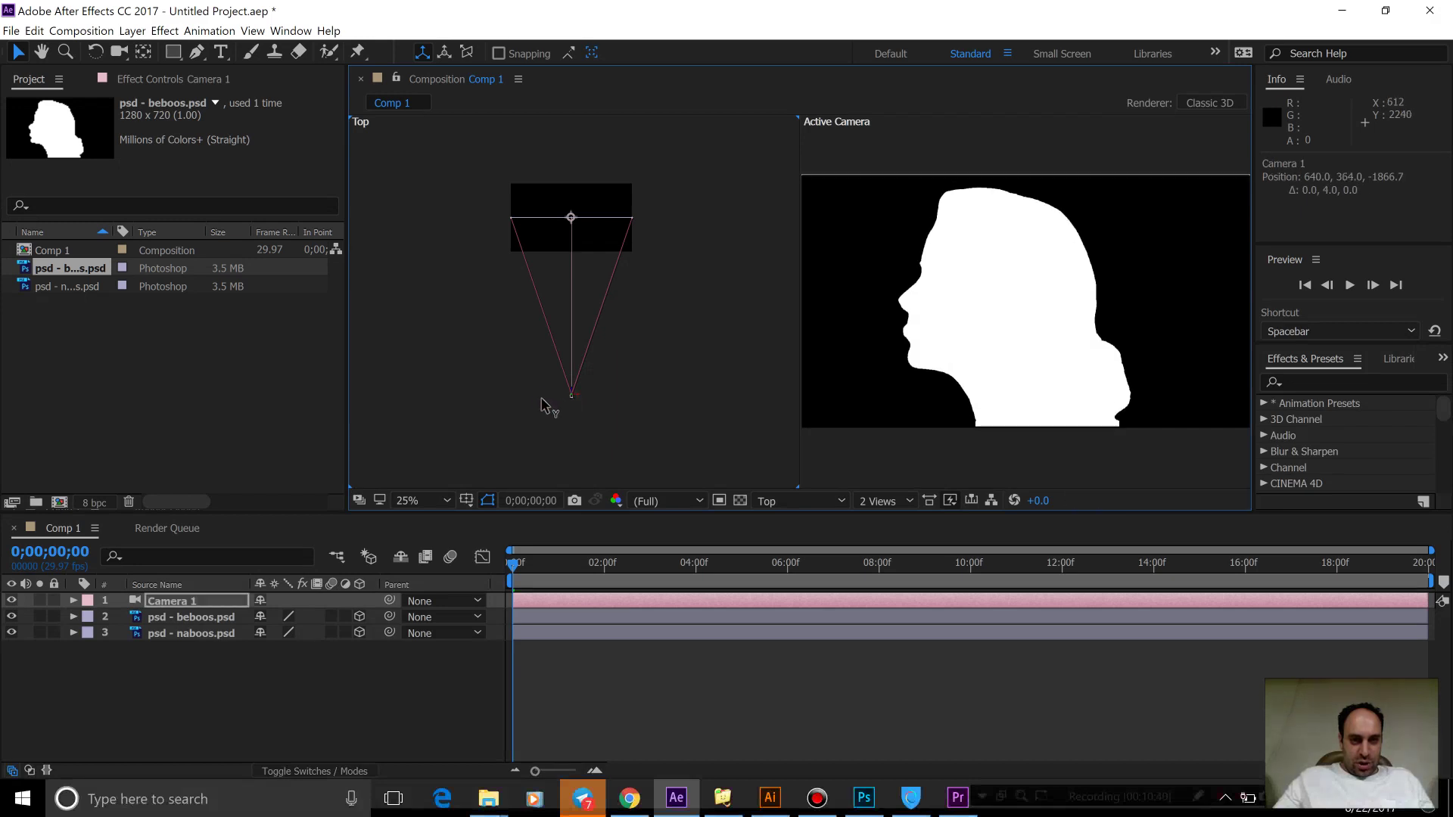
pyautogui.moveTo(532, 401); pyautogui.dragTo(535, 399)
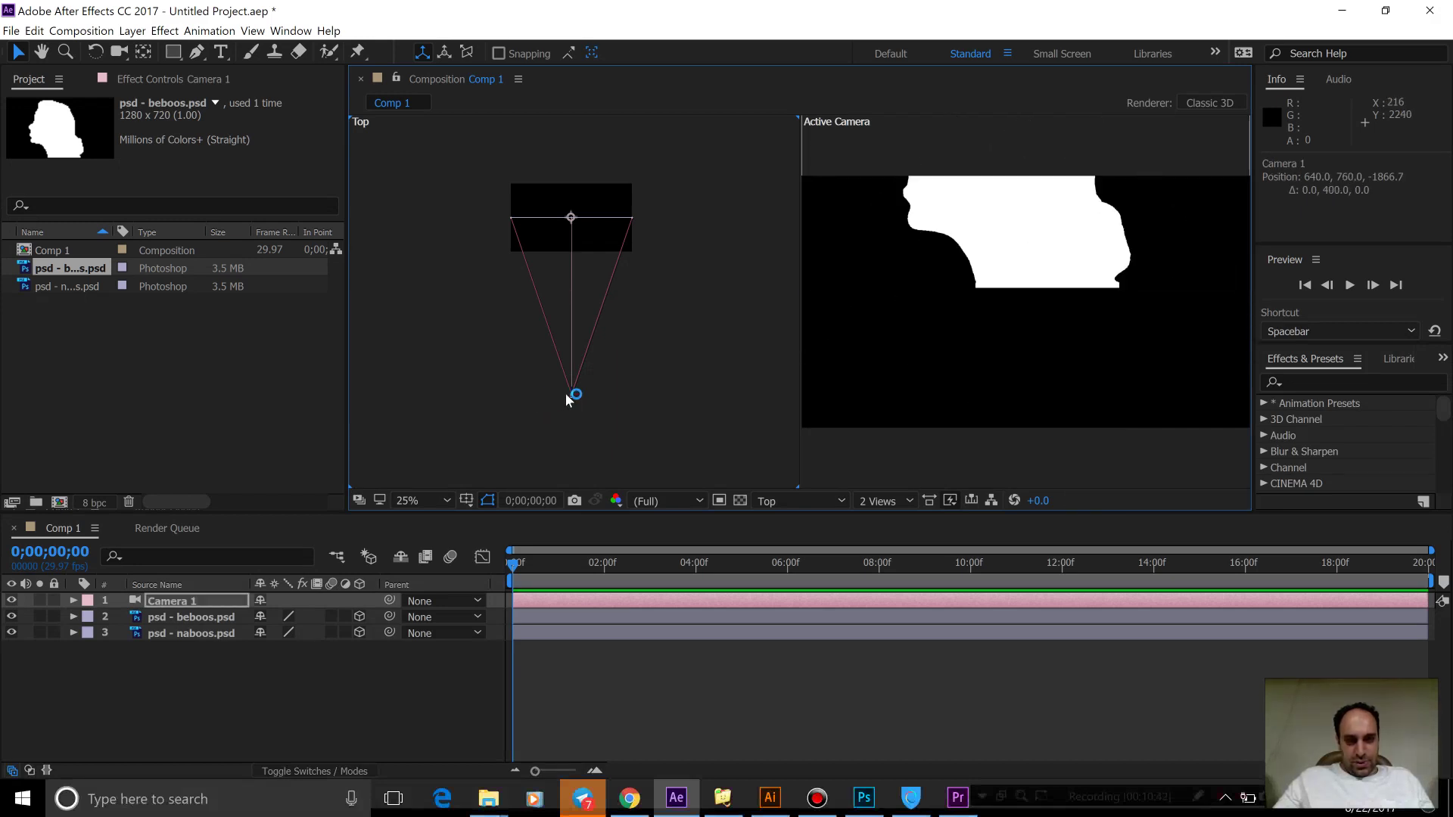
pyautogui.hotkey('ctrl', 'z')
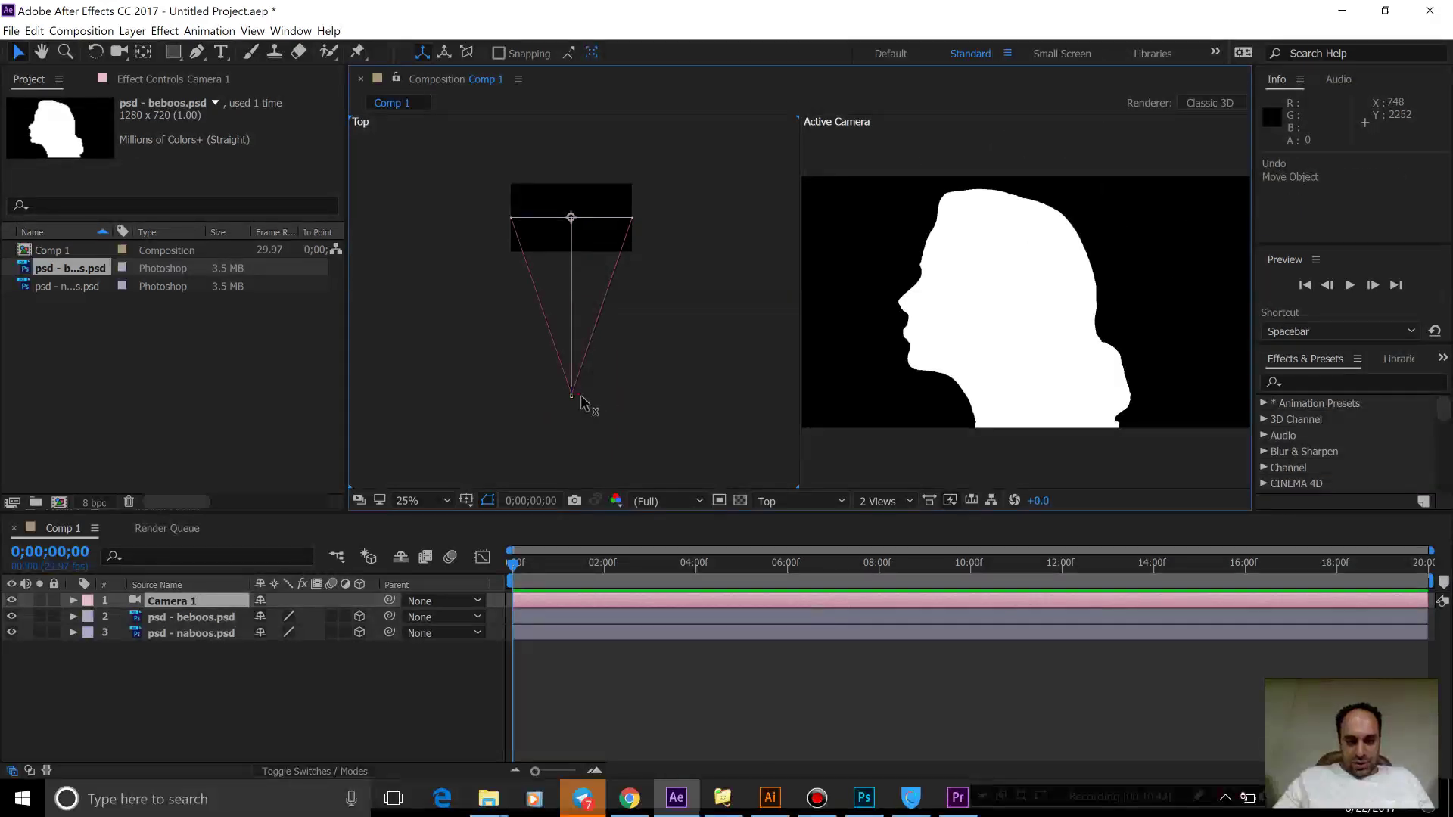
pyautogui.moveTo(564, 399); pyautogui.dragTo(548, 393)
pyautogui.hotkey('ctrl', 'z')
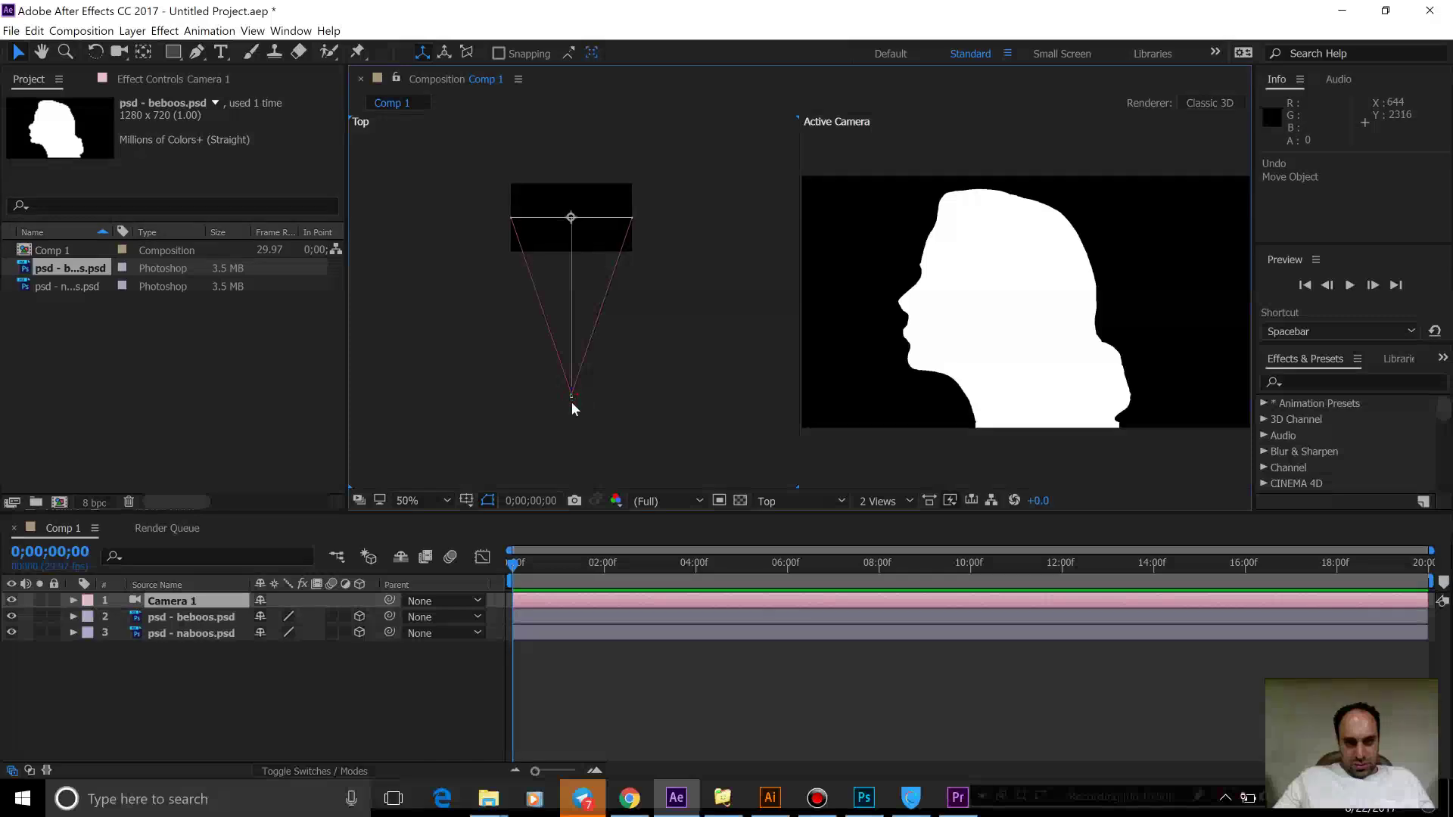
# Try repositioning Camera 1 again in a closer Top view and undo the move.
pyautogui.press('.')
pyautogui.press('h')
pyautogui.moveTo(568, 471); pyautogui.dragTo(584, 387)
pyautogui.press('v')
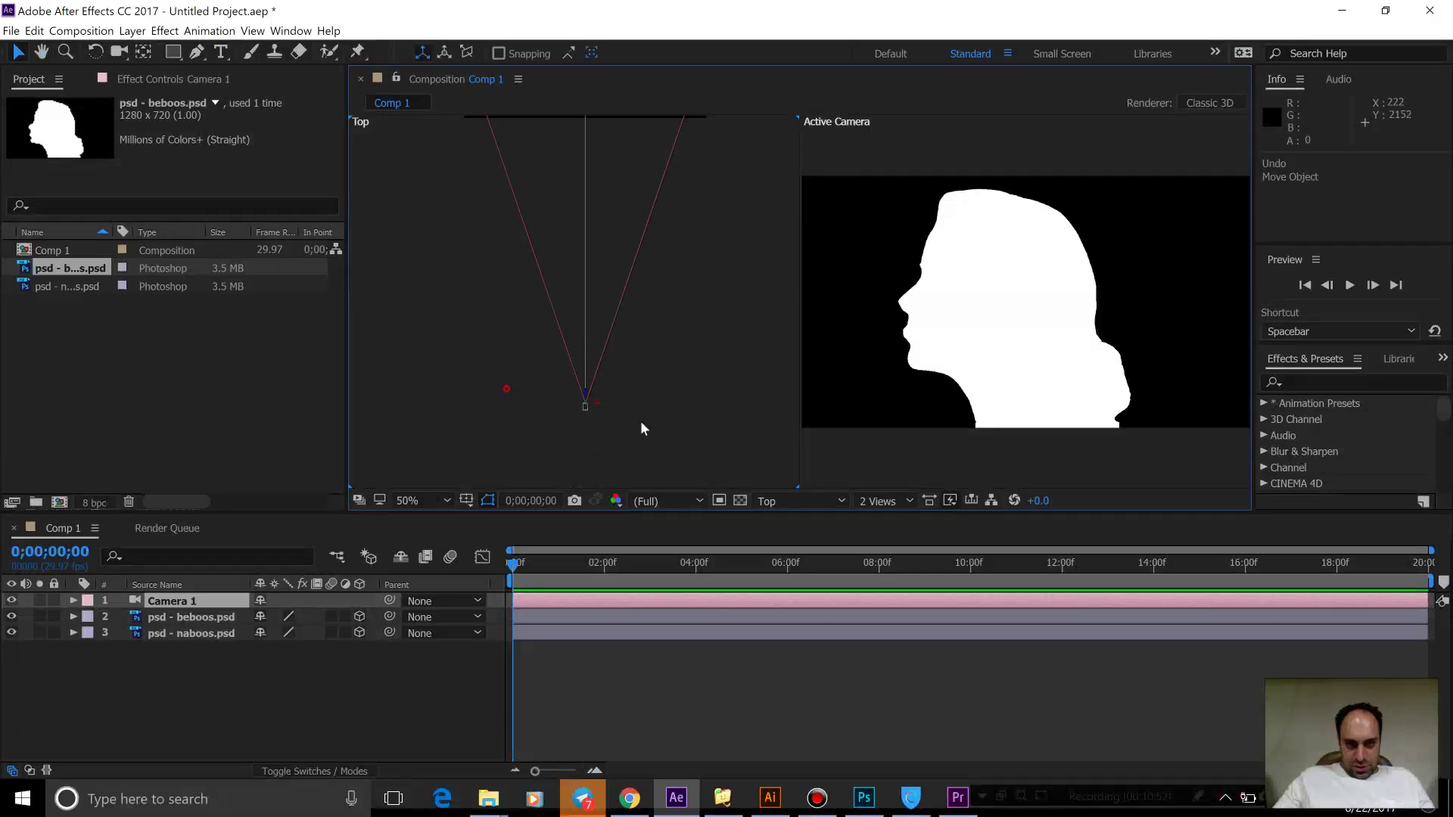
pyautogui.click(651, 428)
pyautogui.click(587, 407)
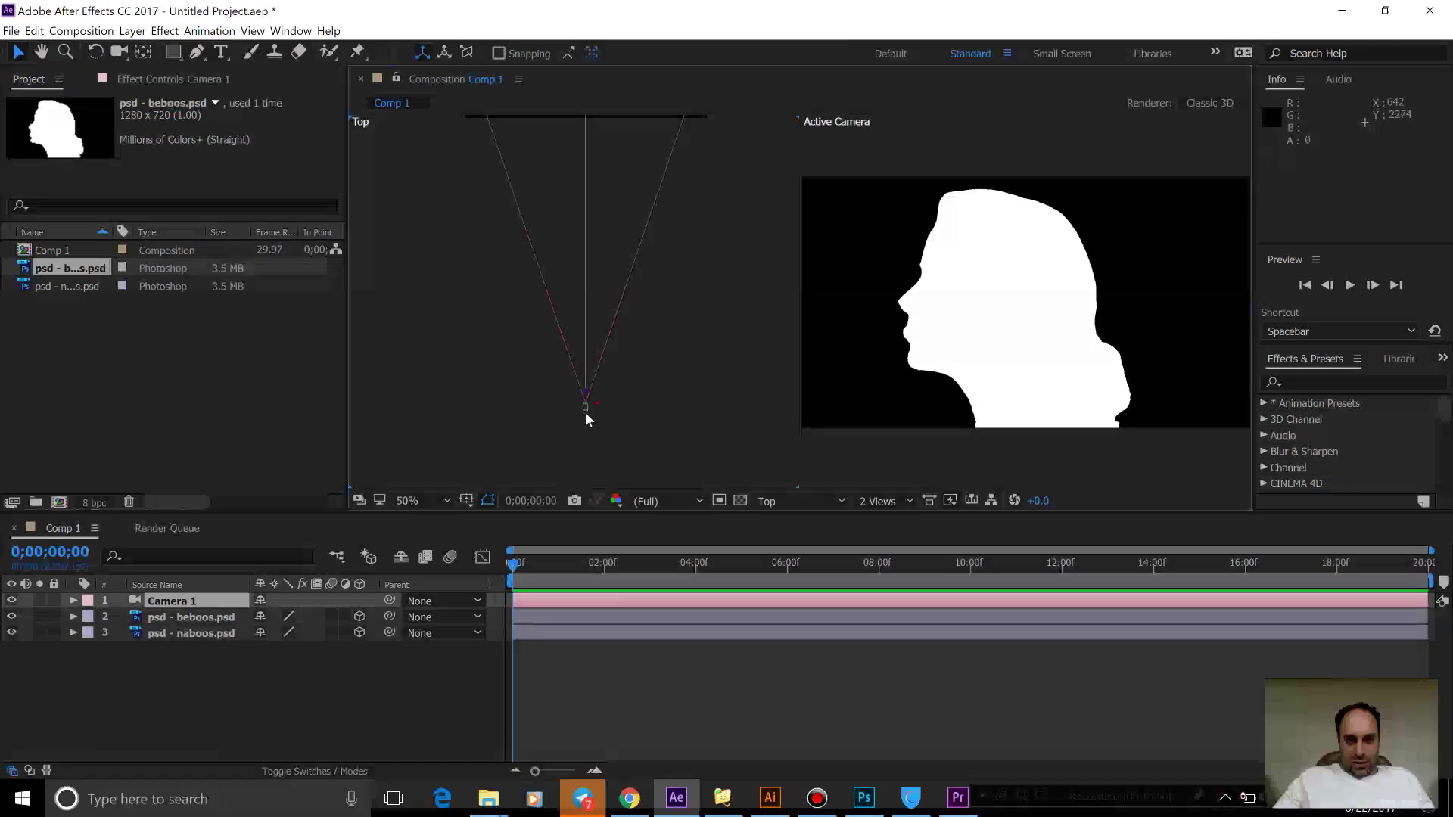
pyautogui.press(',')
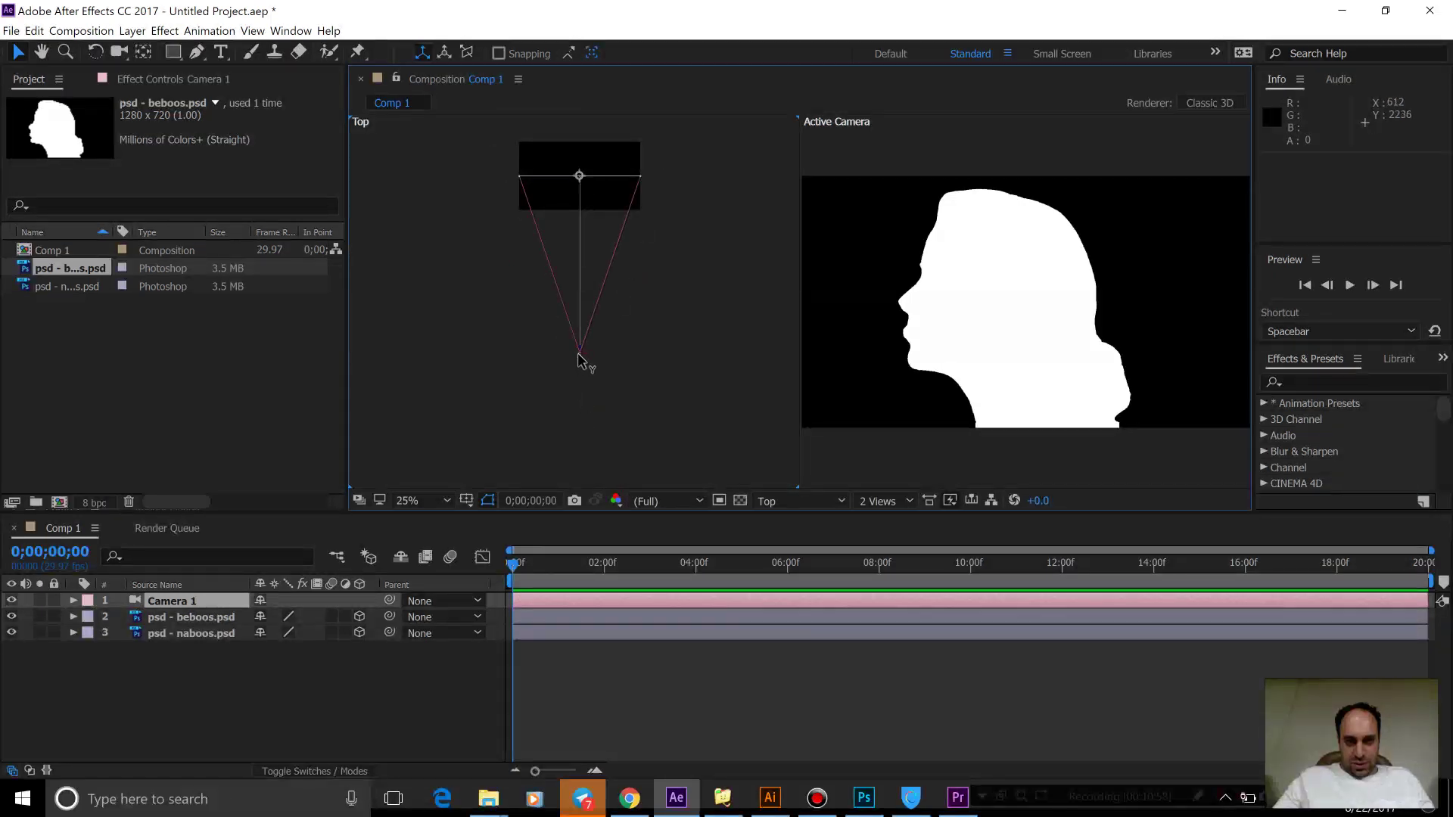
pyautogui.press('.')
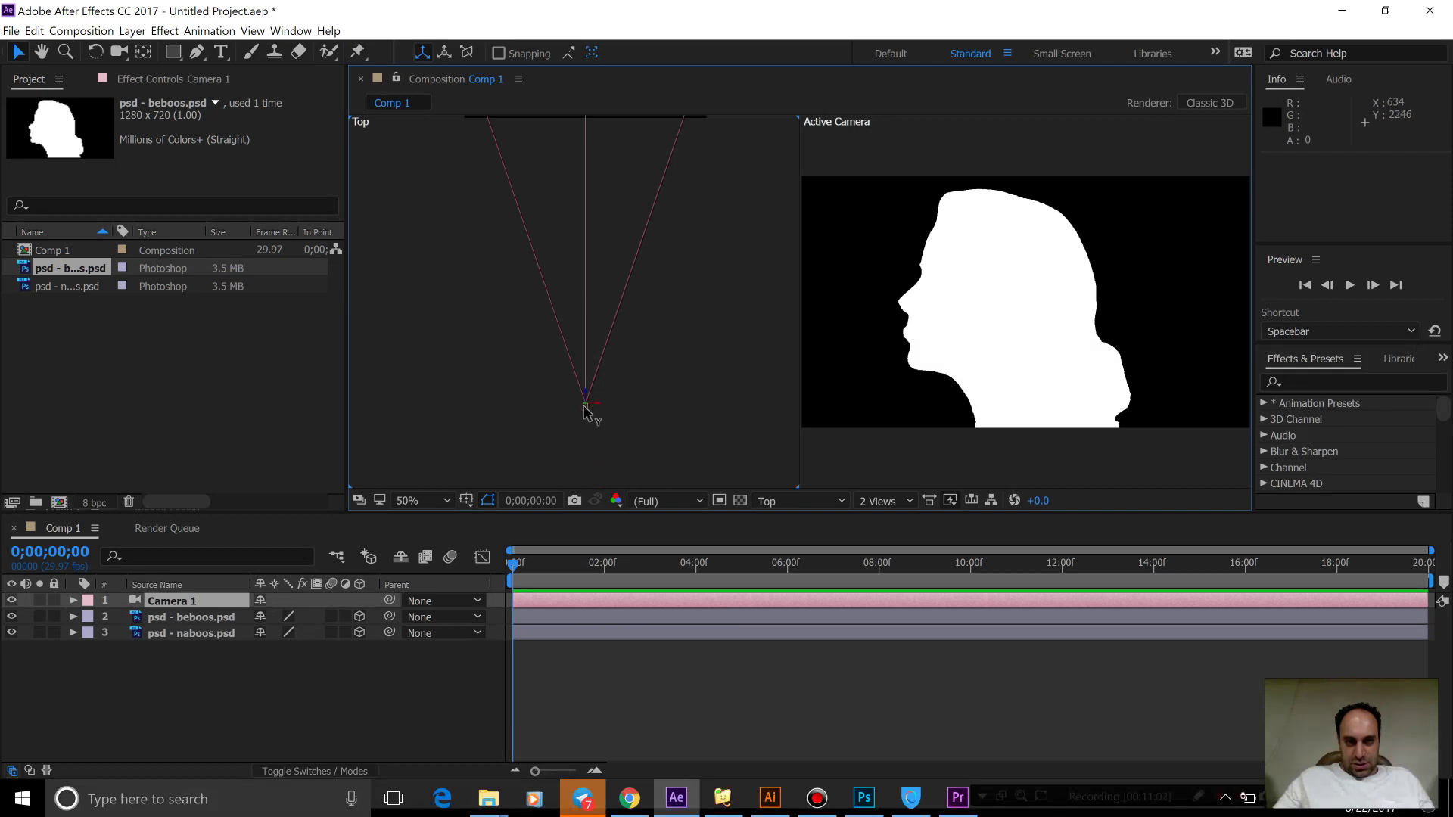
pyautogui.moveTo(586, 400); pyautogui.dragTo(764, 490)
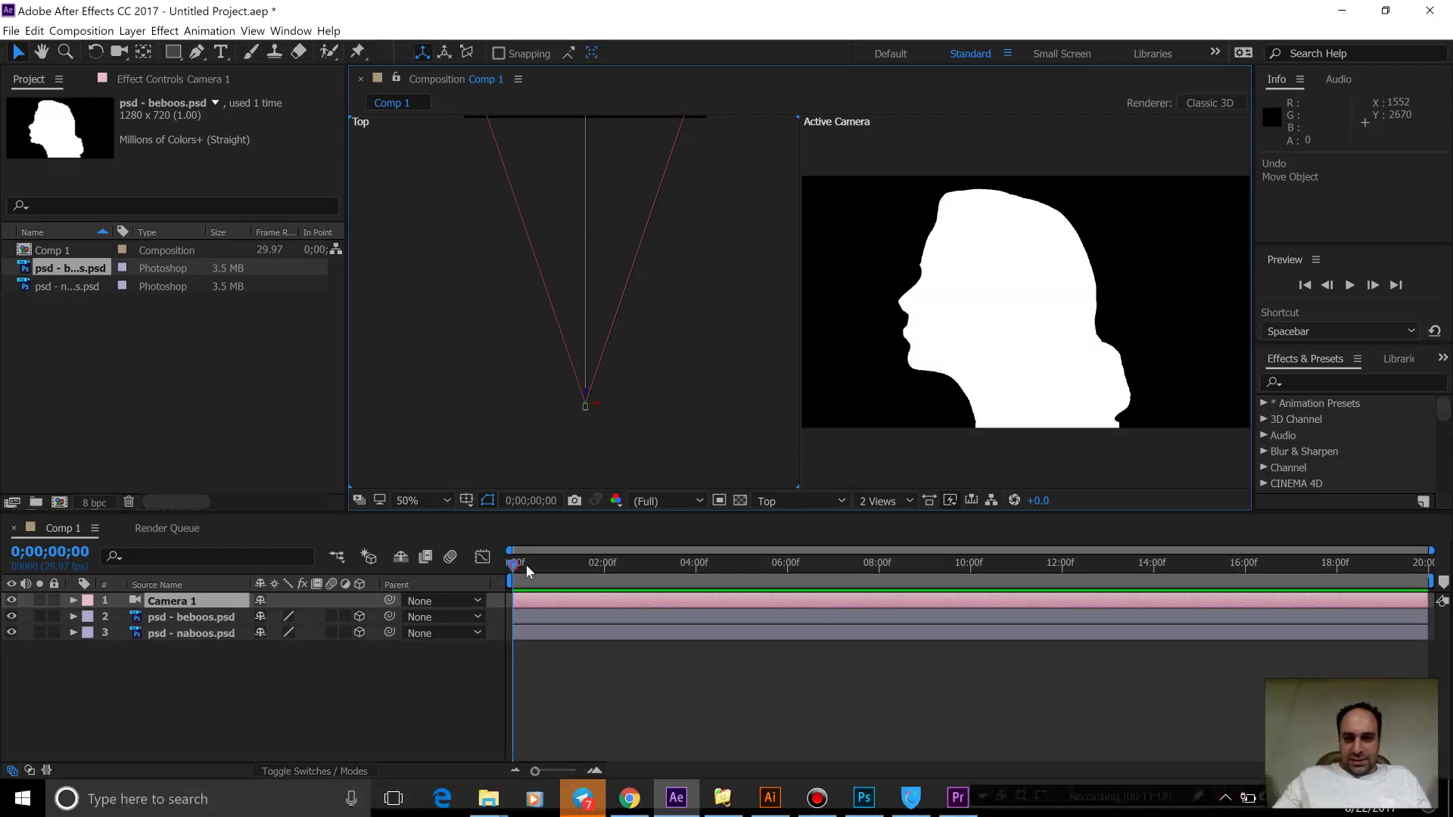
# Preview the composition and place the current time at 0;00;06;00.
pyautogui.press('space')
pyautogui.press('space')
pyautogui.press('space')
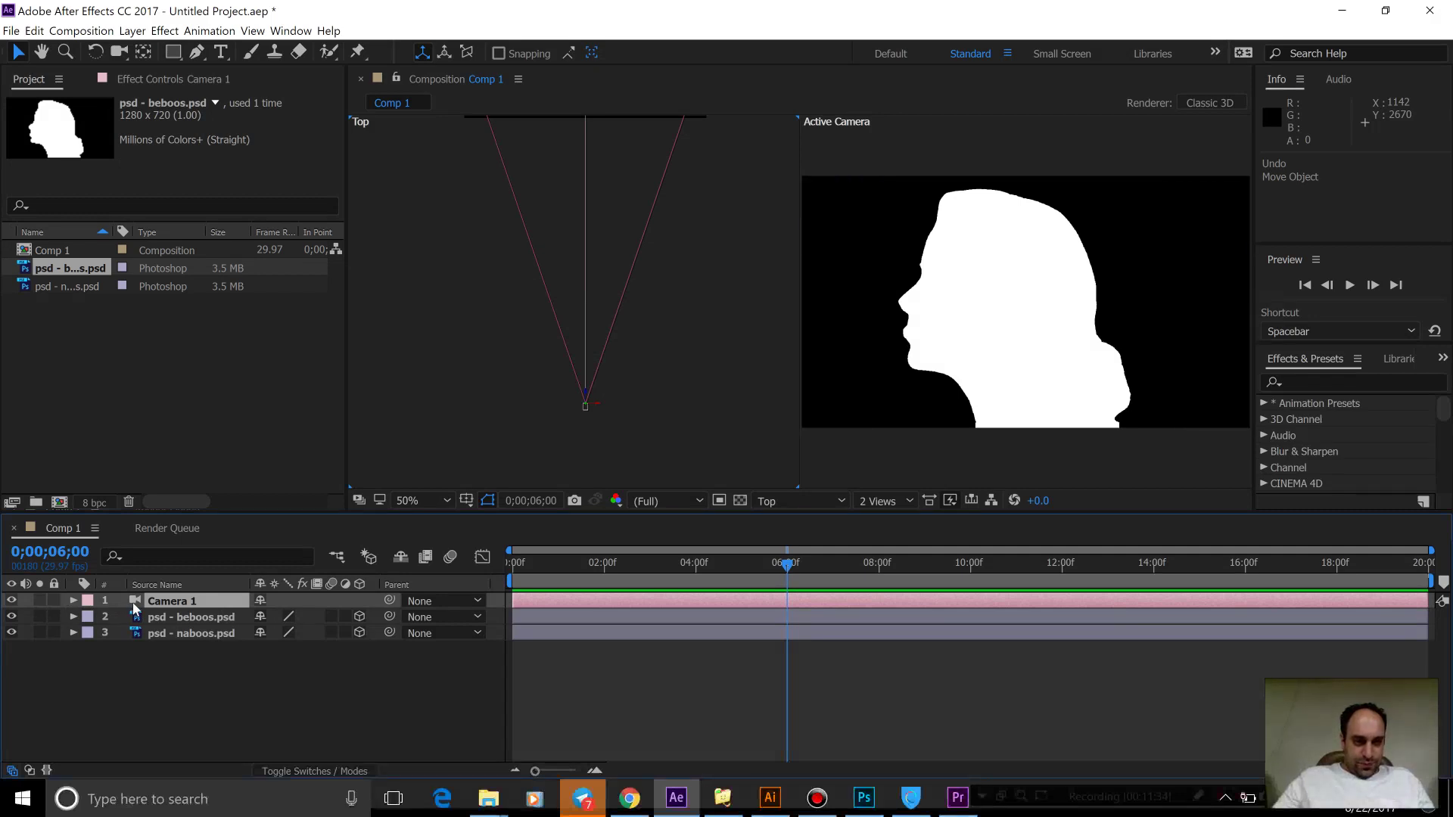
# Keyframe Camera 1's Point of Interest, Position and X, Y and Z Rotation, and move those keyframes to 0;00;00;00.
pyautogui.click(72, 601)
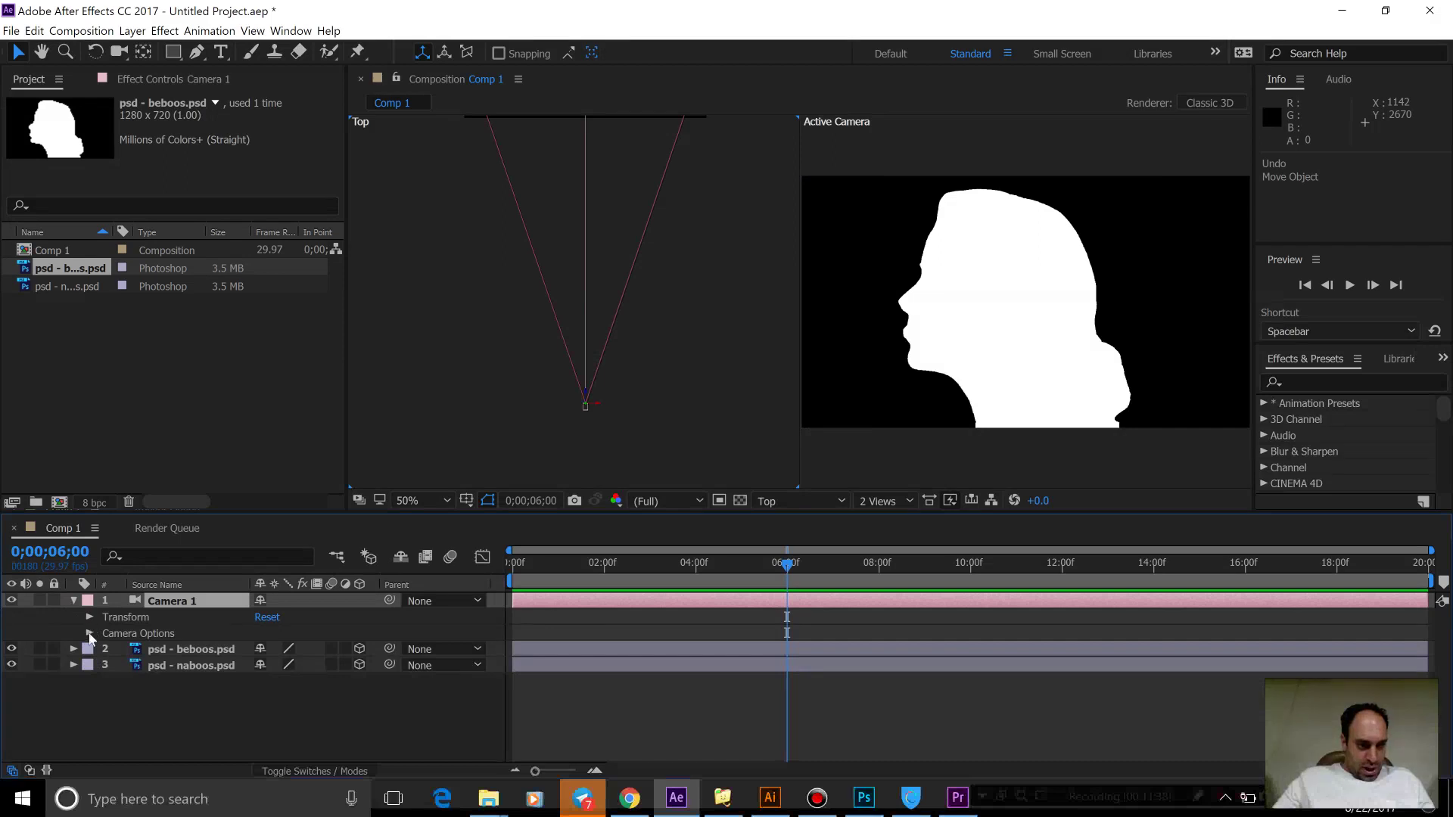
pyautogui.click(89, 634)
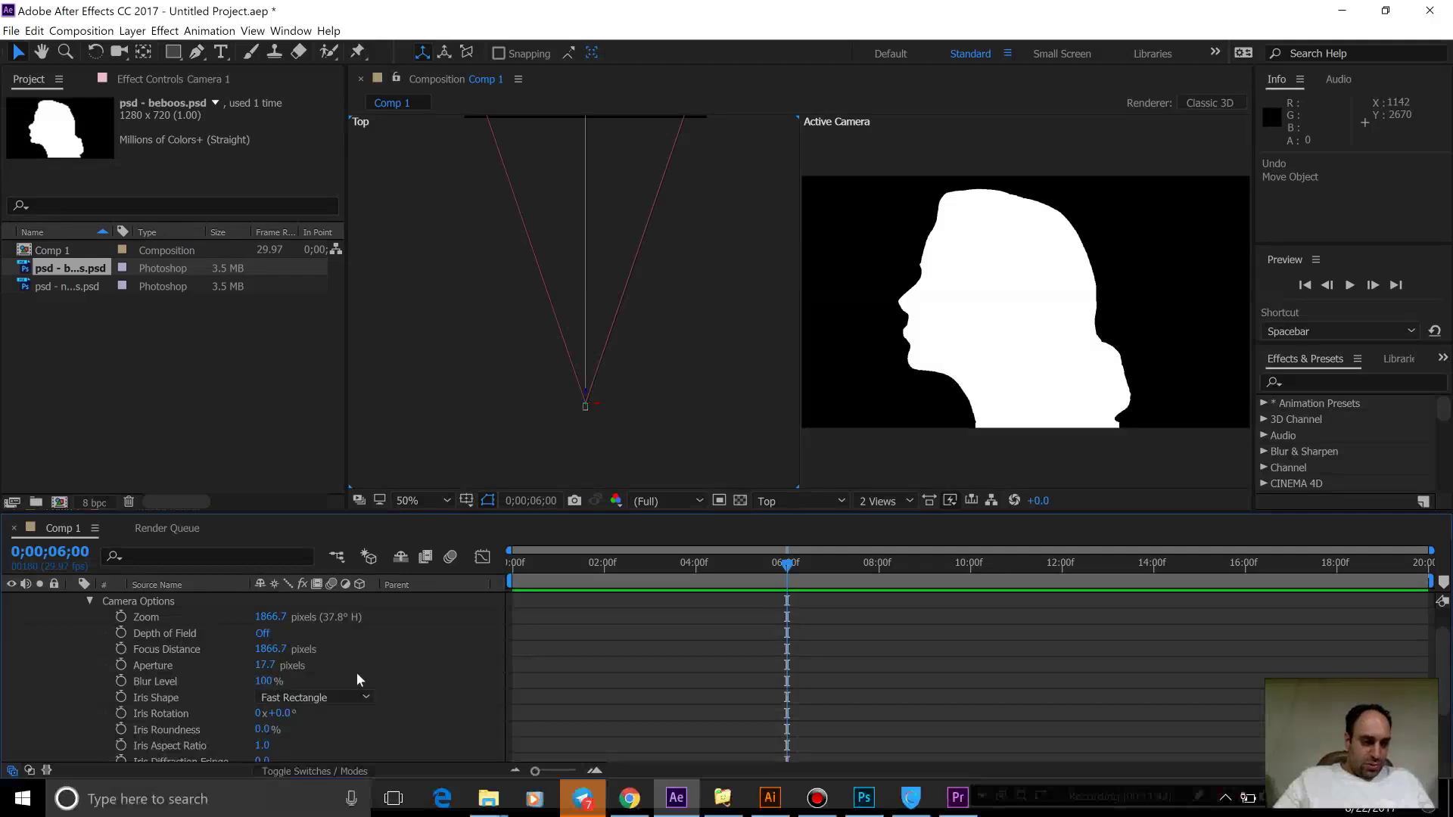
pyautogui.scroll(1, 350, 693)
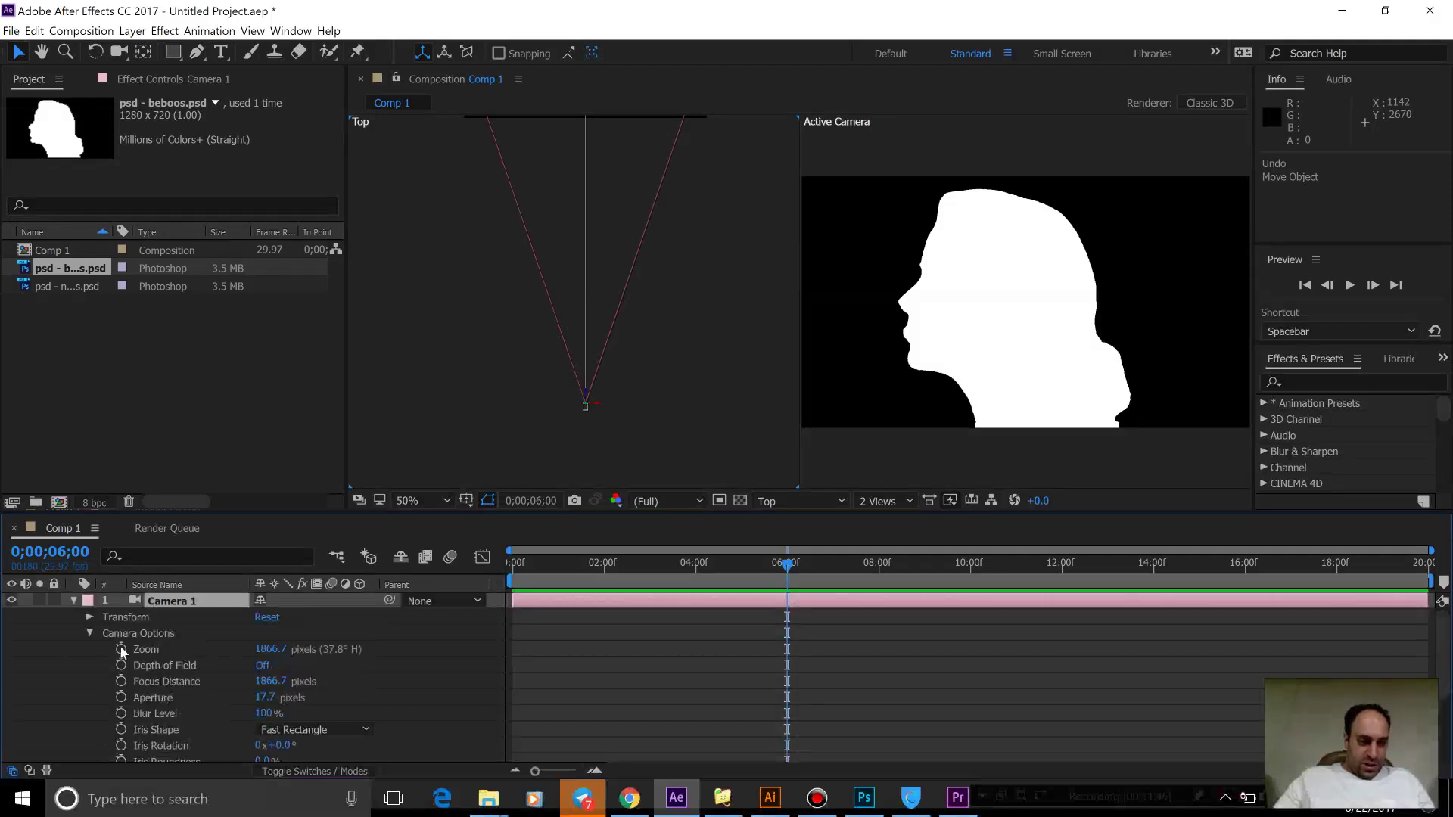
pyautogui.click(89, 634)
pyautogui.click(90, 617)
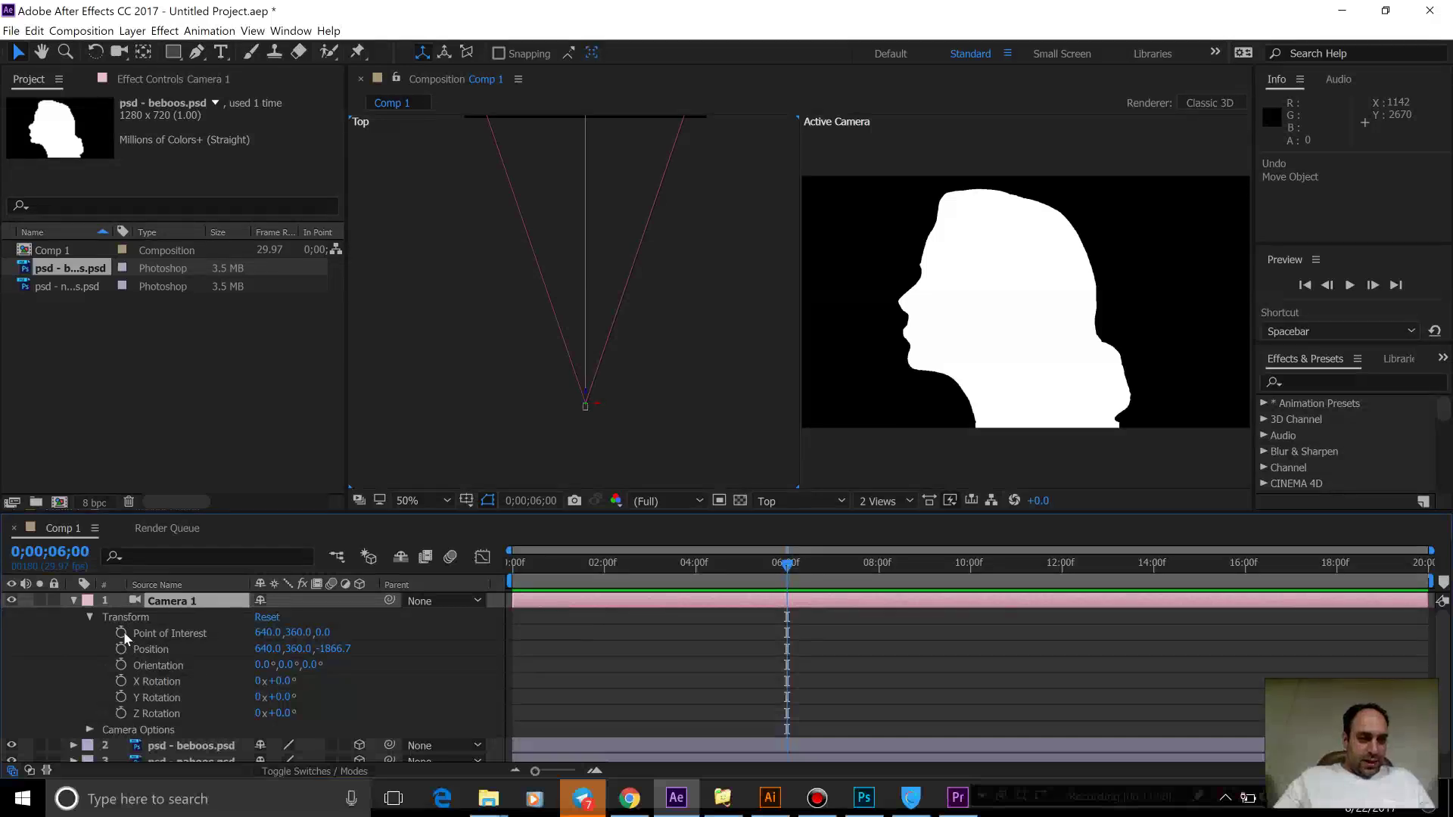
pyautogui.click(121, 648)
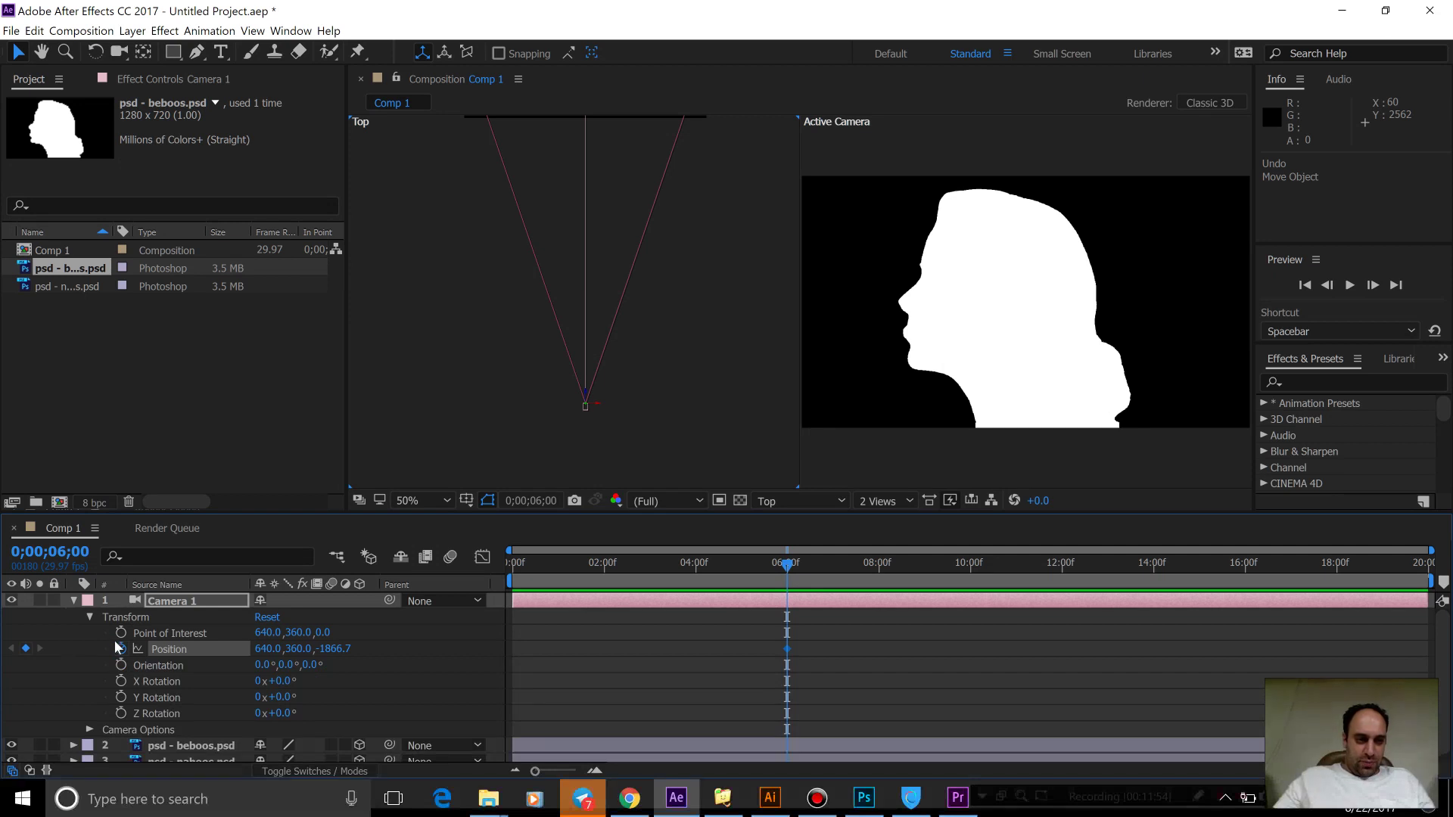
pyautogui.click(121, 633)
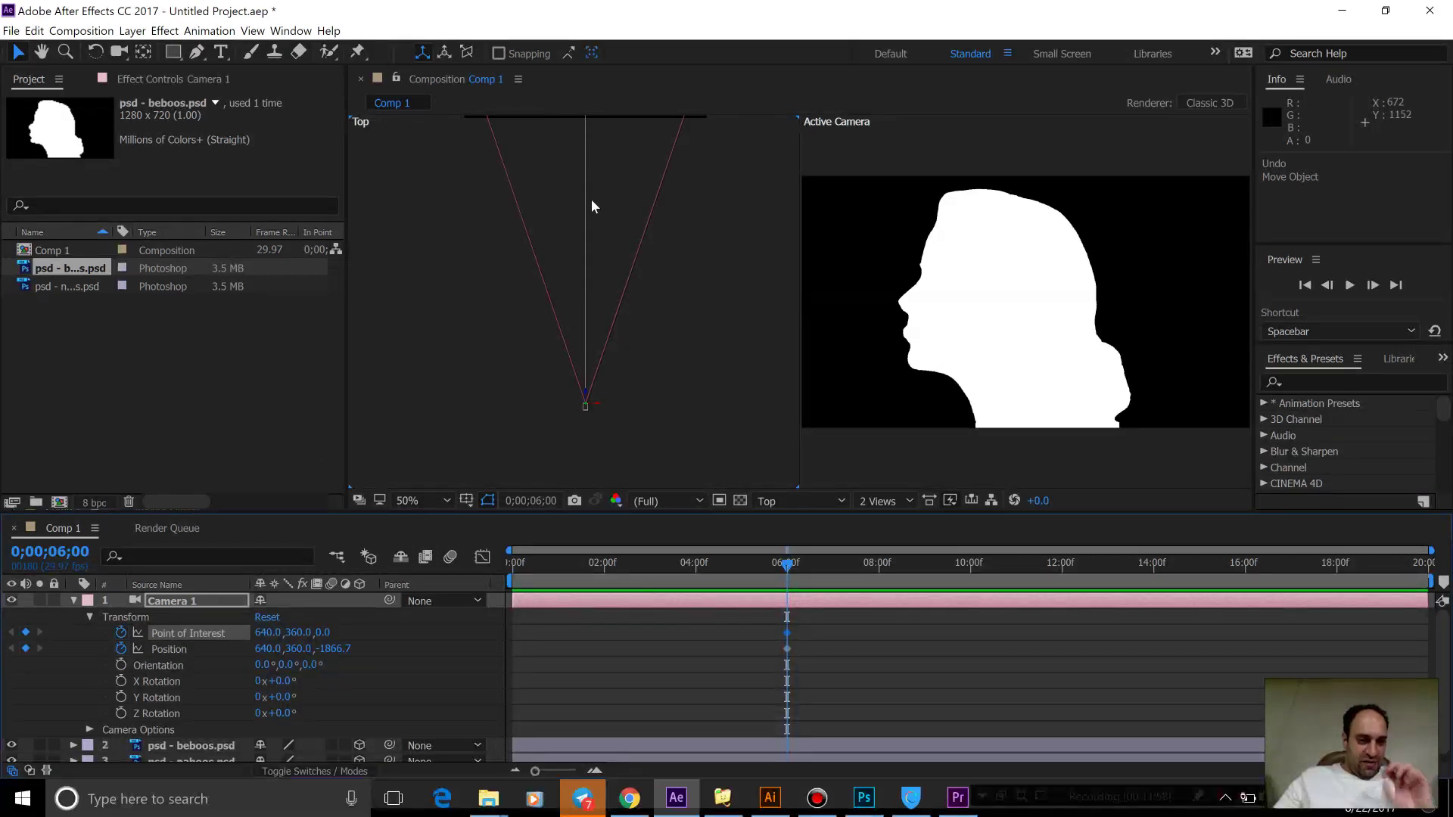
pyautogui.click(121, 681)
pyautogui.click(121, 697)
pyautogui.click(121, 714)
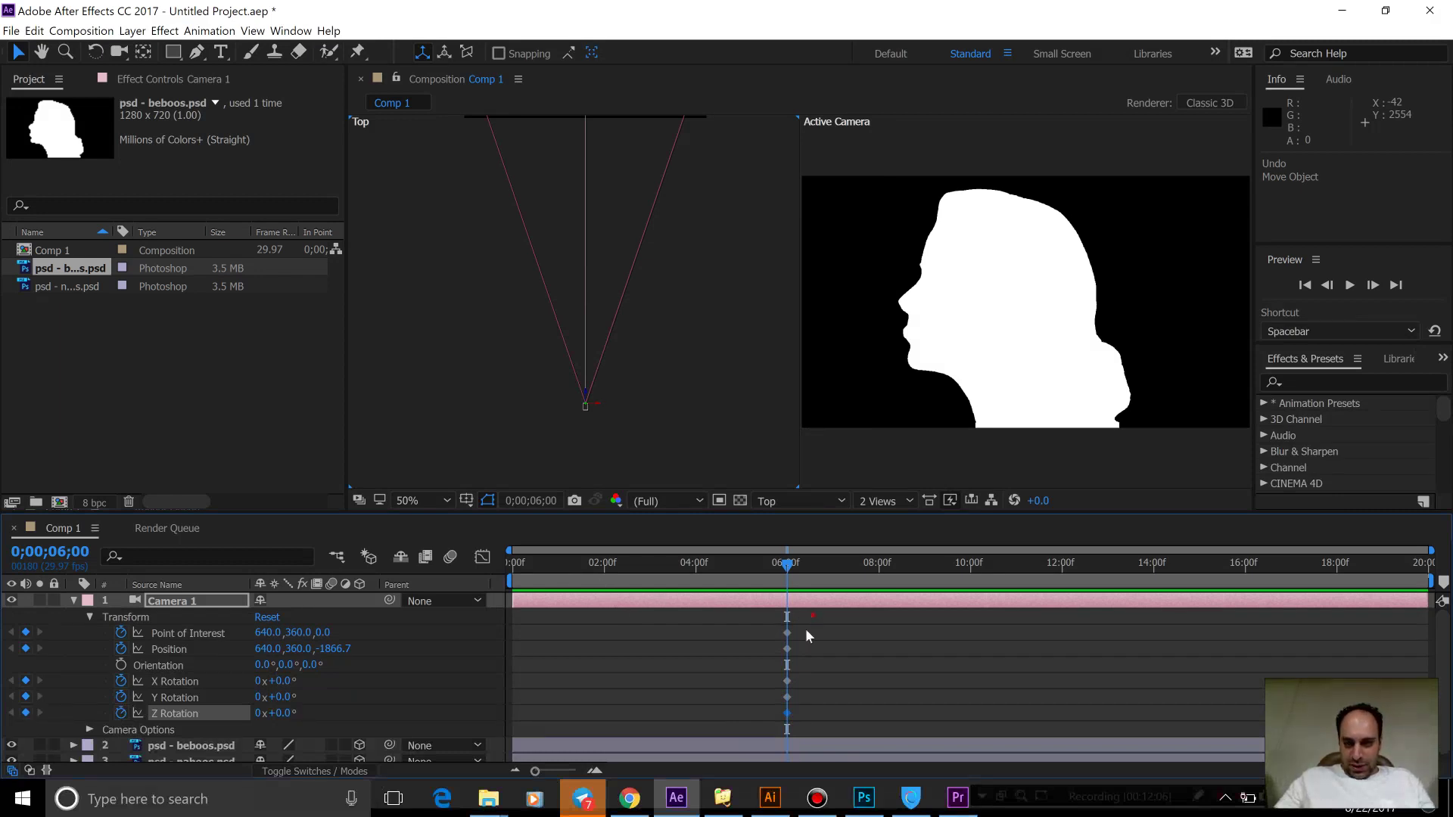
pyautogui.moveTo(813, 613)
pyautogui.mouseDown()
pyautogui.moveTo(759, 759)
pyautogui.moveTo(730, 698)
pyautogui.moveTo(495, 715)
pyautogui.mouseUp()
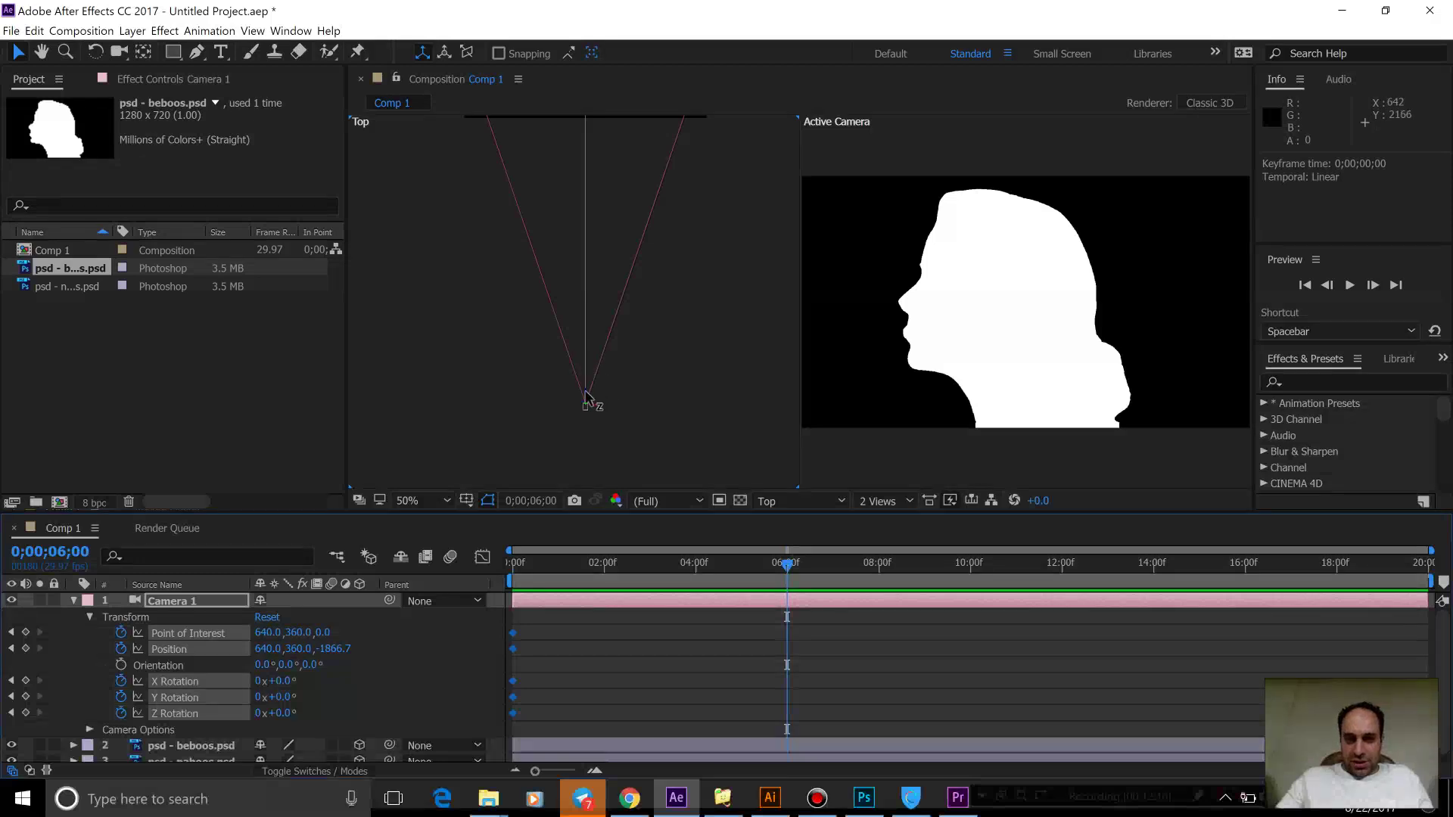
# At 0;00;06;00, move Camera 1 in the Top view to about 378, 360, -942.7, and switch that viewport to the Front view.
pyautogui.moveTo(586, 394); pyautogui.dragTo(554, 233)
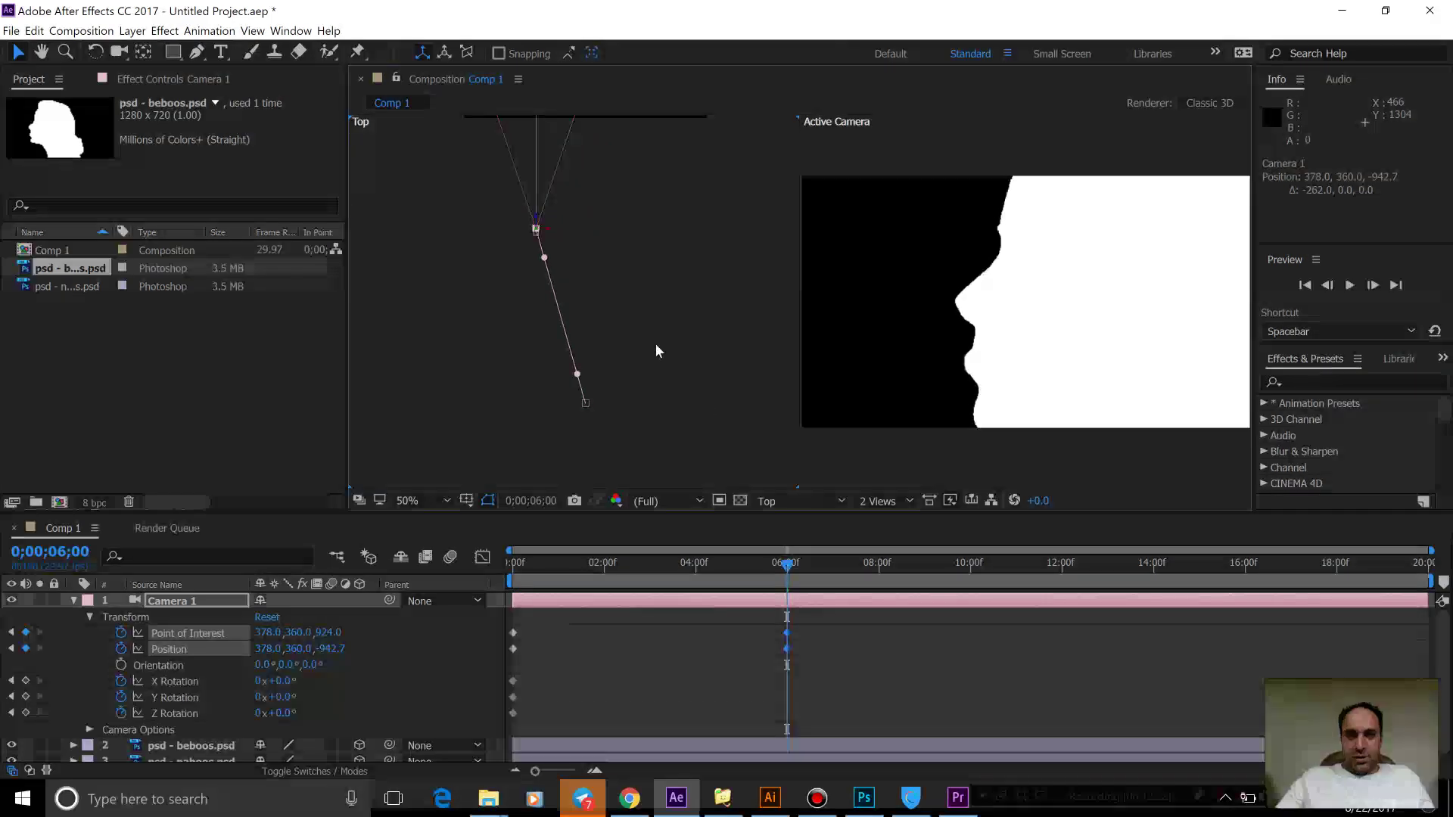
pyautogui.click(788, 502)
pyautogui.click(787, 559)
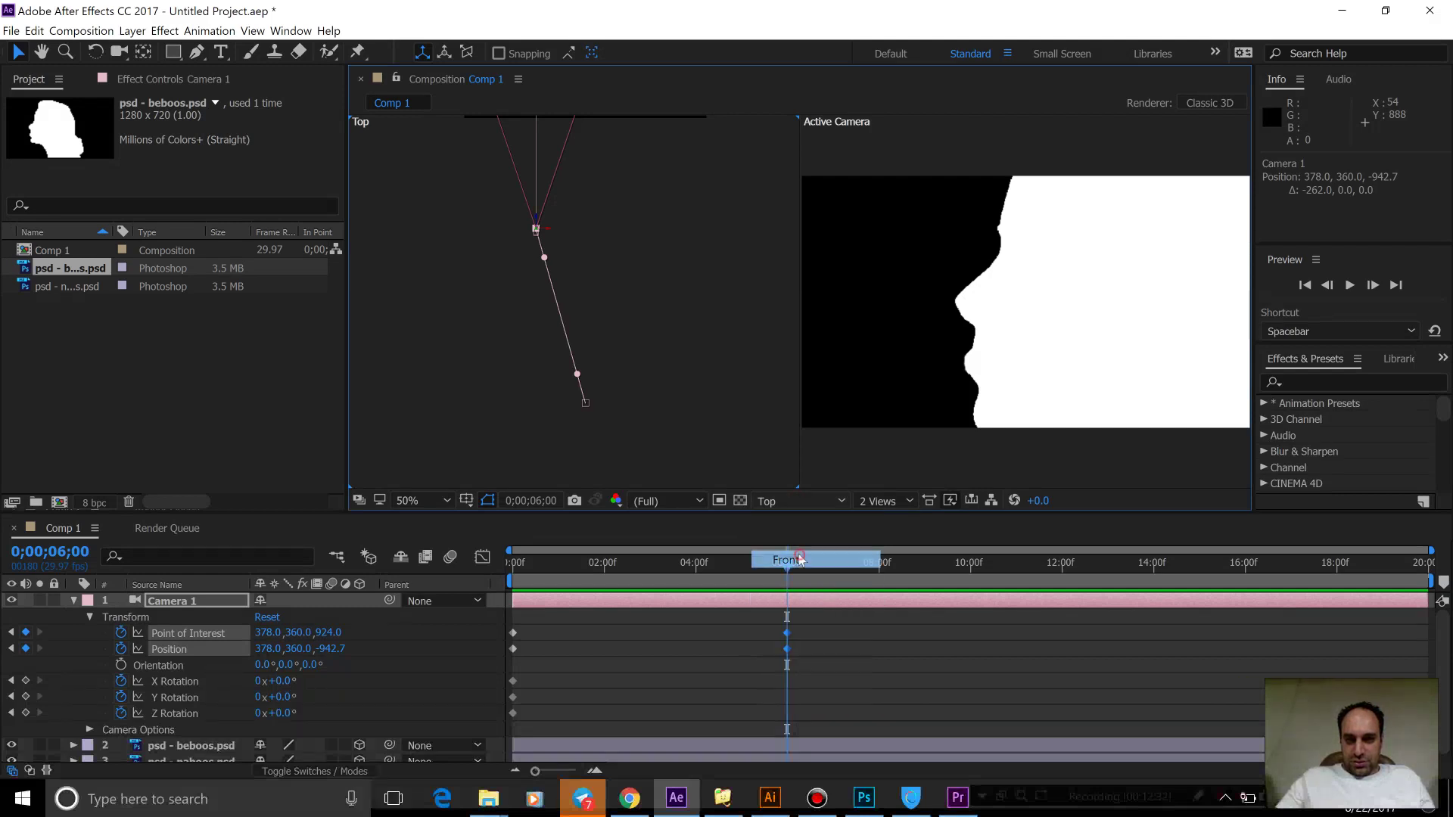
pyautogui.moveTo(607, 301); pyautogui.dragTo(610, 500)
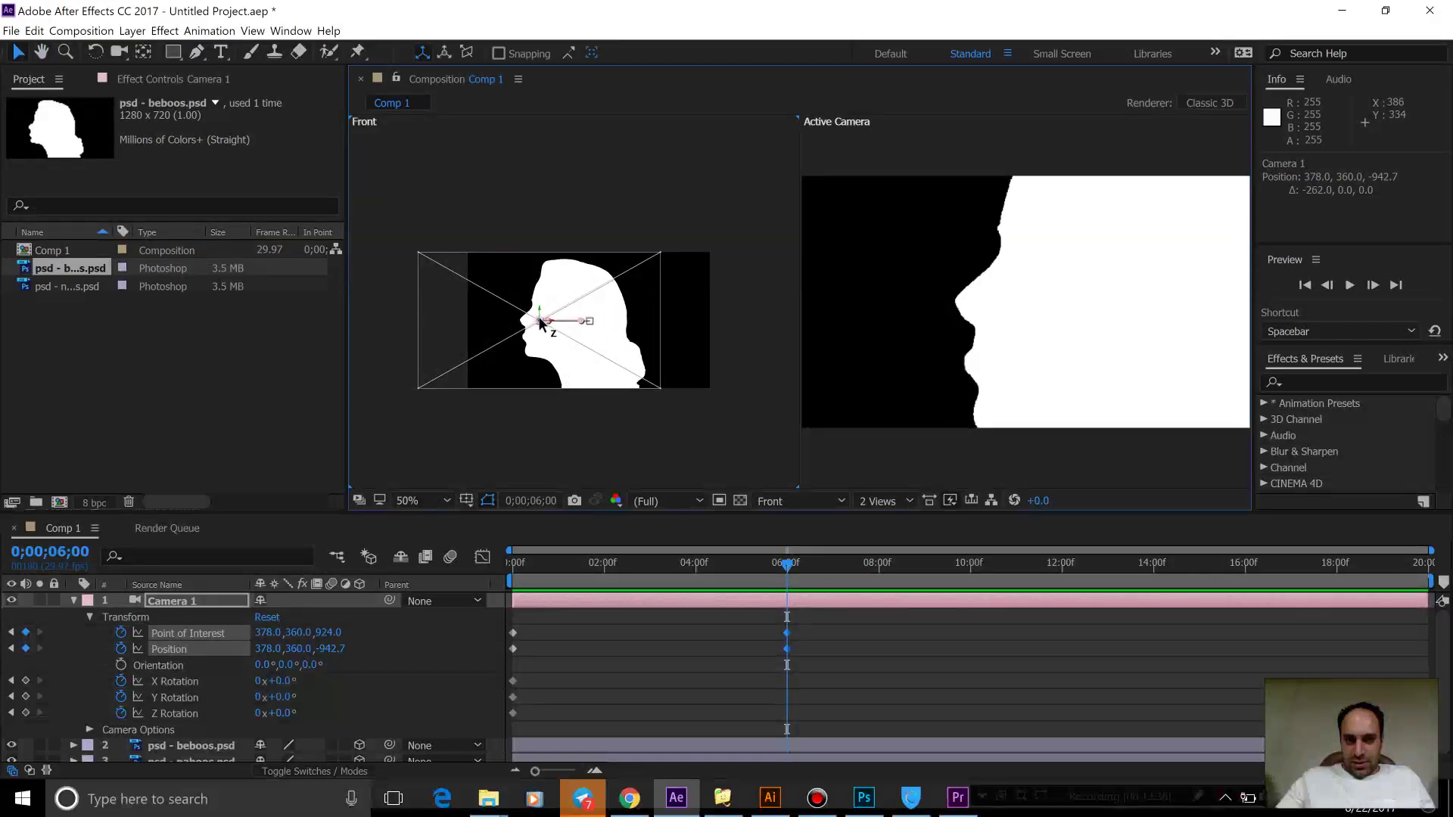
# Reposition Camera 1 to about 282, 360, -1116.7 at 0;00;06;00, and shift the psd - beboos.psd layer to about 610, 270.
pyautogui.moveTo(539, 324); pyautogui.dragTo(524, 342)
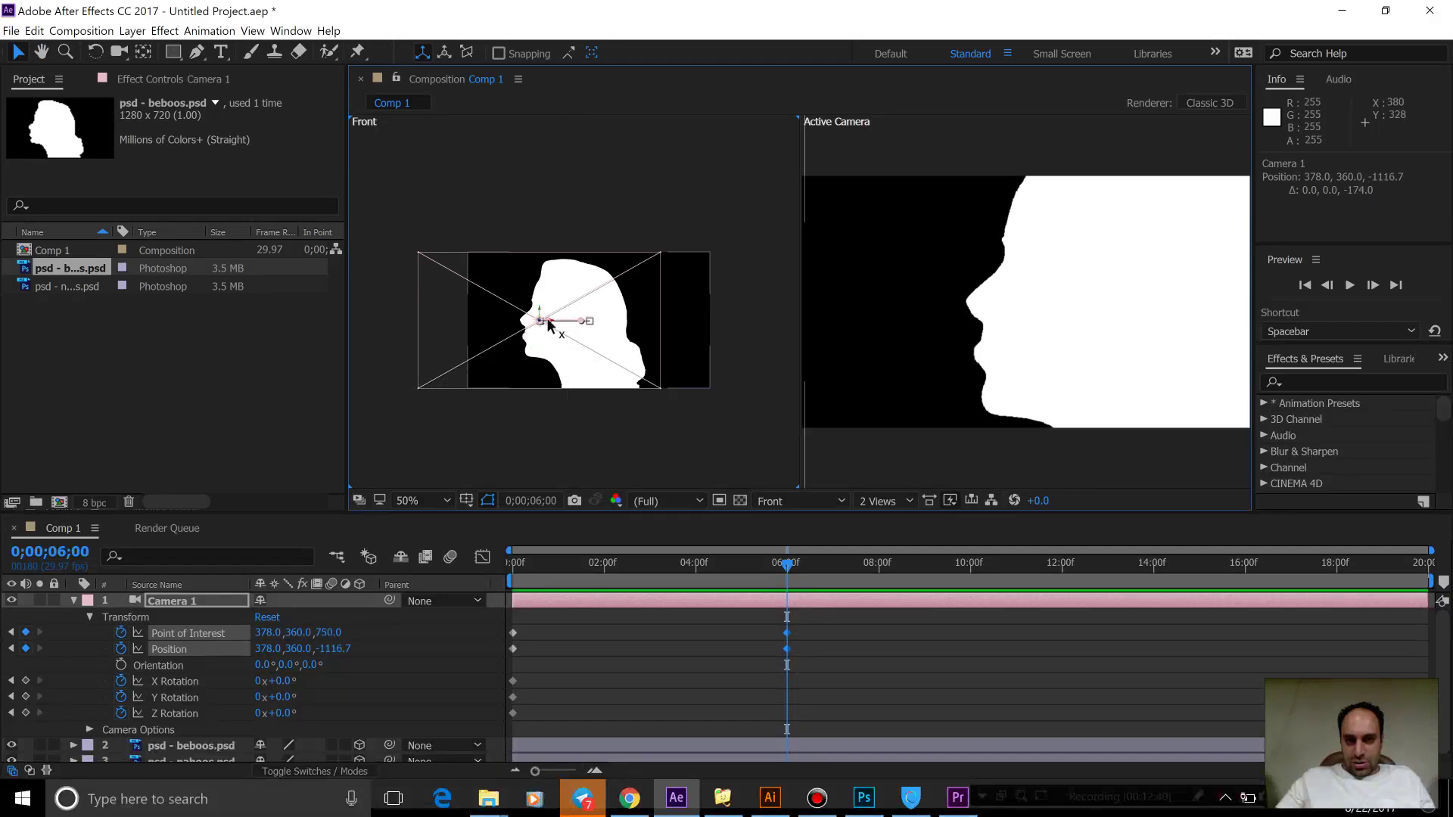
pyautogui.moveTo(549, 323); pyautogui.dragTo(515, 293)
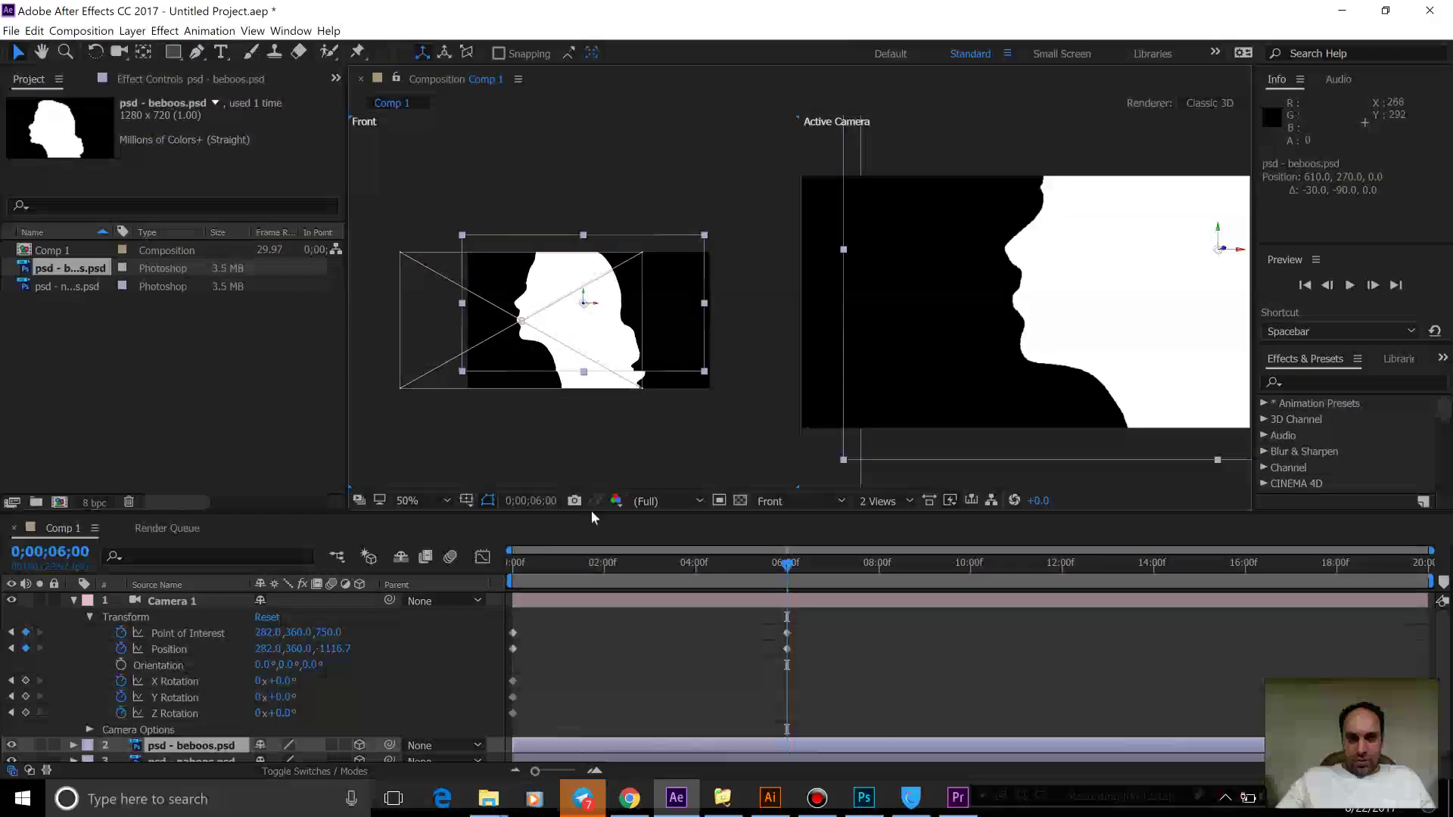
# Hide the psd - naboos.psd layer and preview the camera move from the start of the timeline.
pyautogui.moveTo(553, 569); pyautogui.dragTo(458, 564)
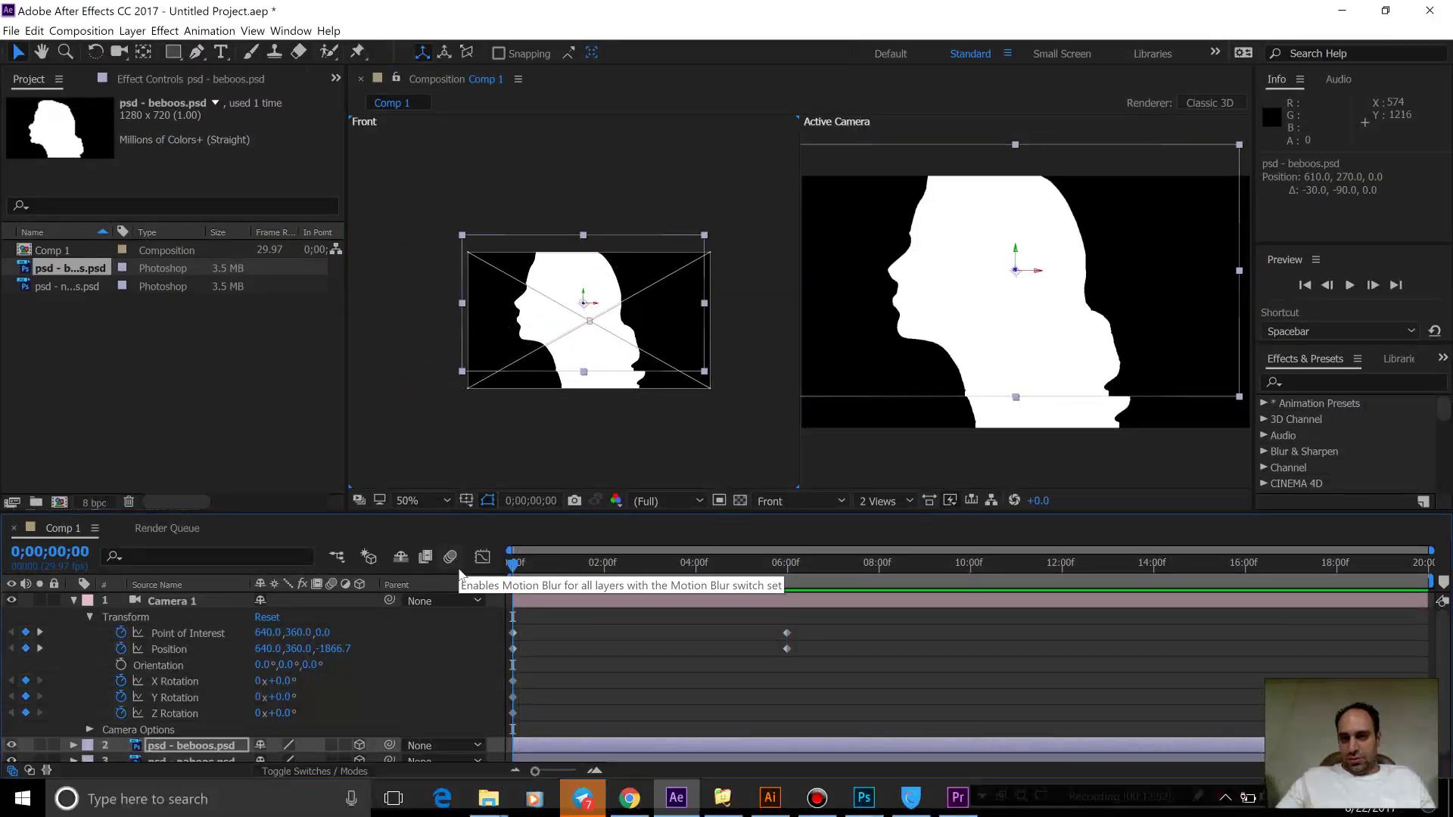
pyautogui.click(73, 600)
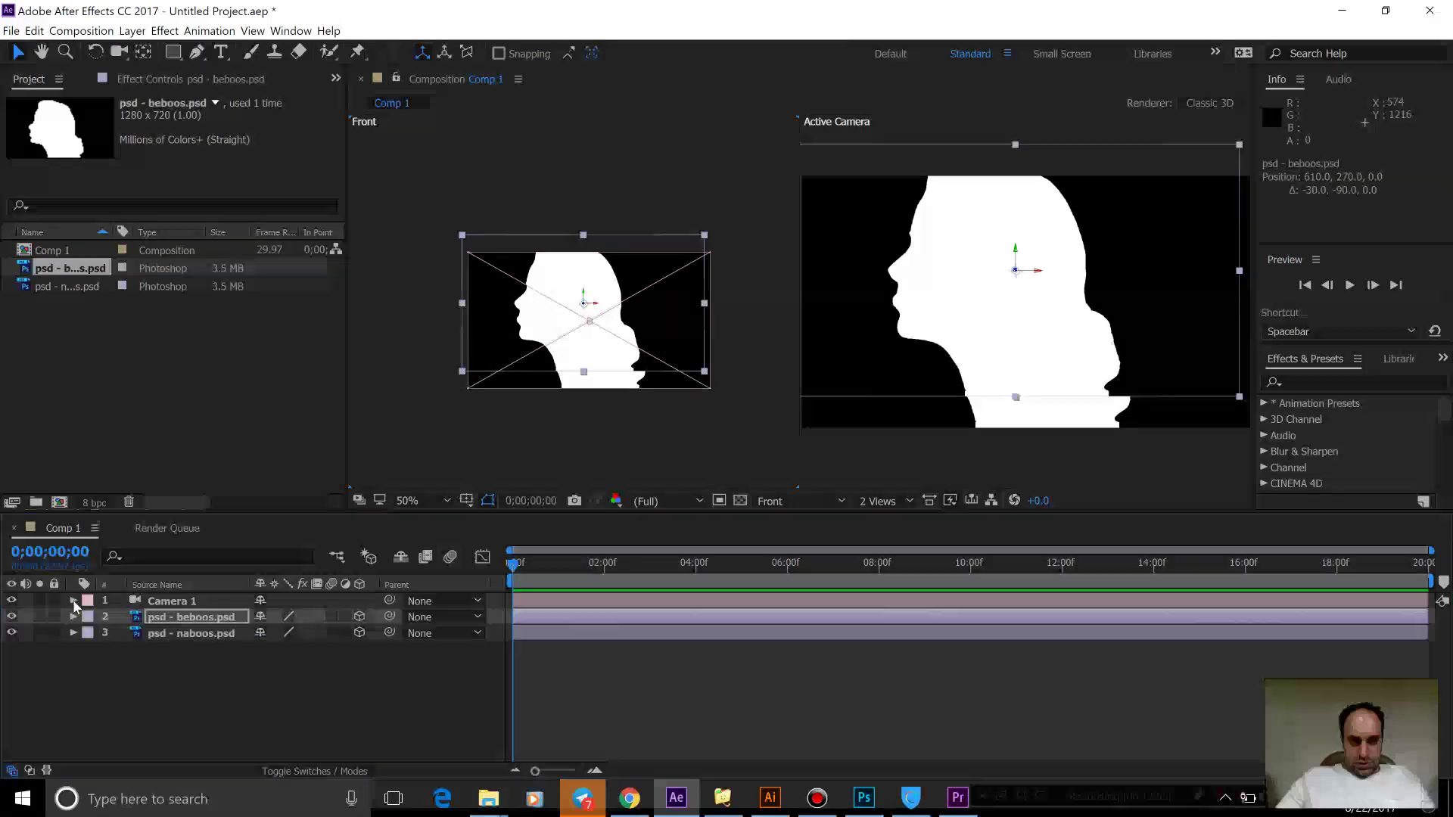
pyautogui.click(12, 634)
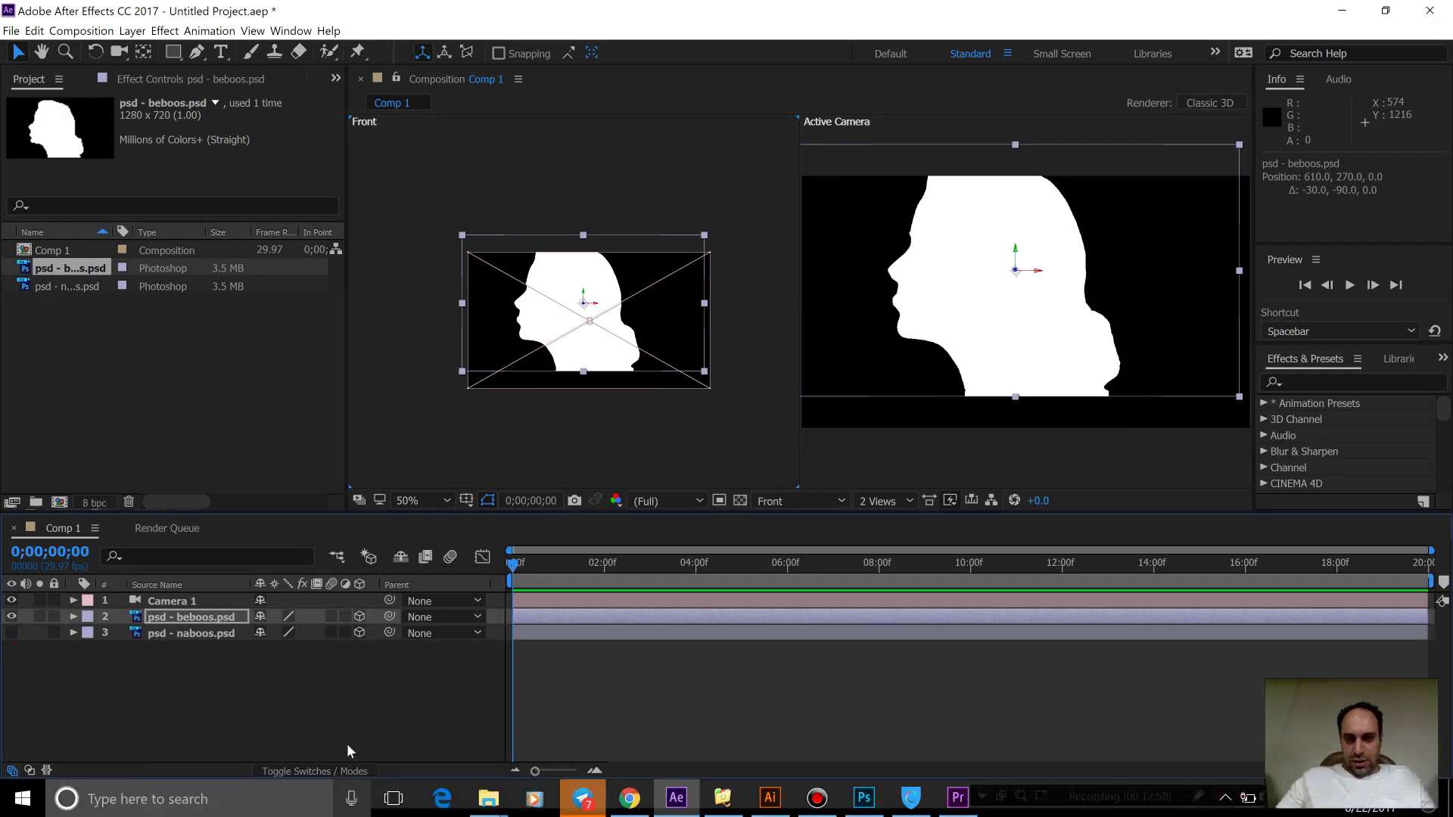
pyautogui.press('space')
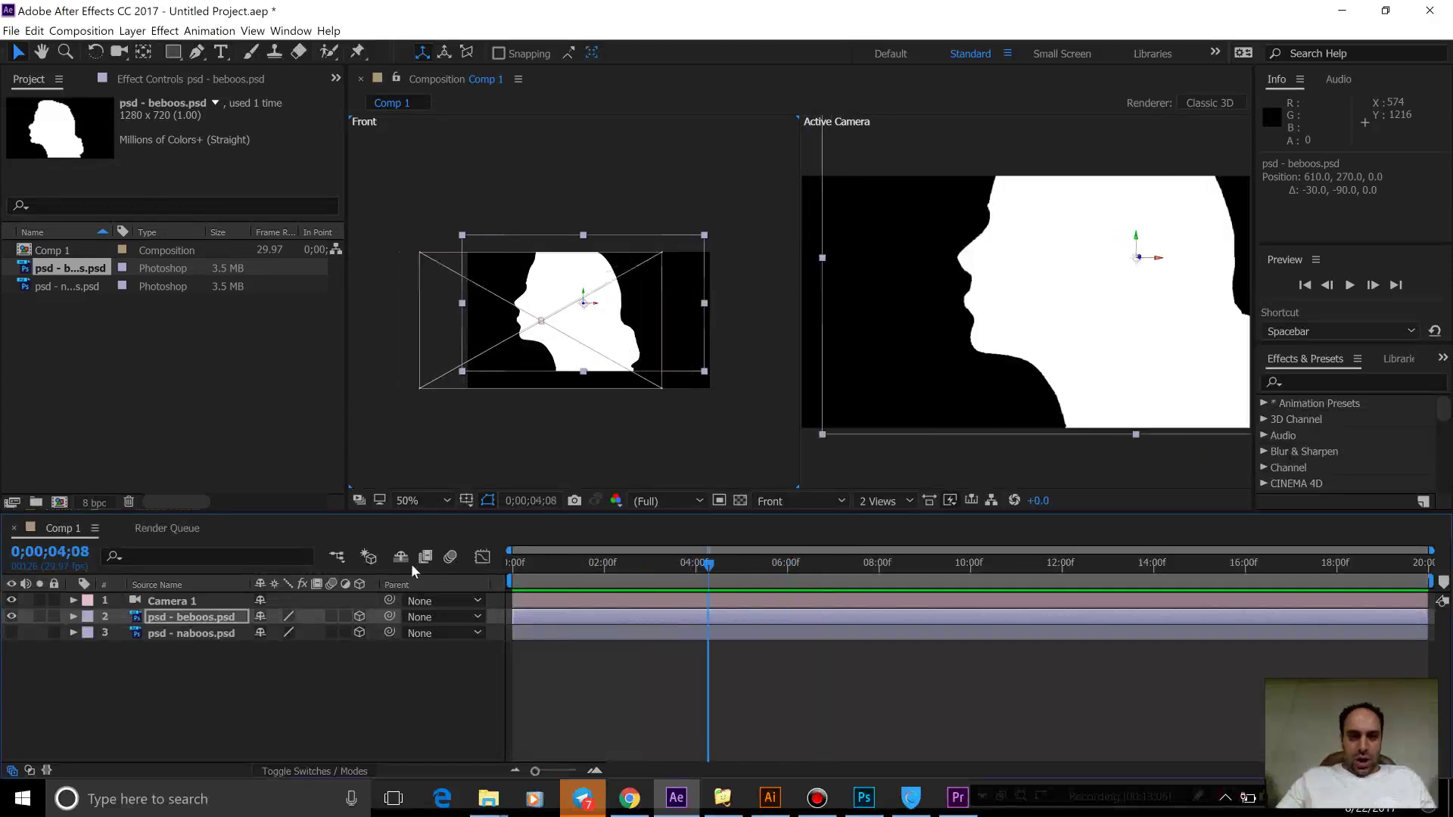
pyautogui.press('space')
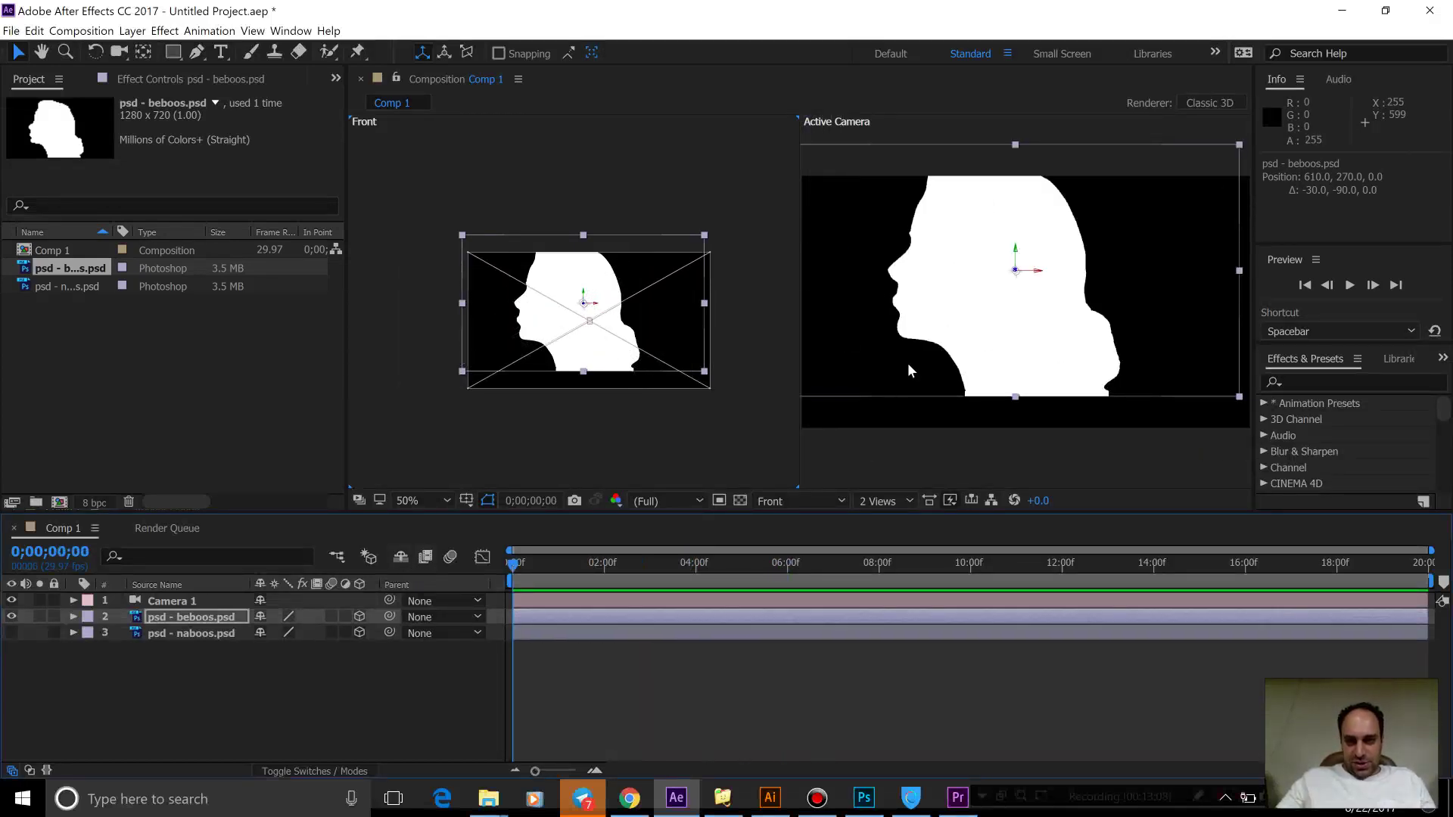
# Try raising Camera 1's Zoom to 2336.7 pixels at the timeline start and undo the change.
pyautogui.click(73, 601)
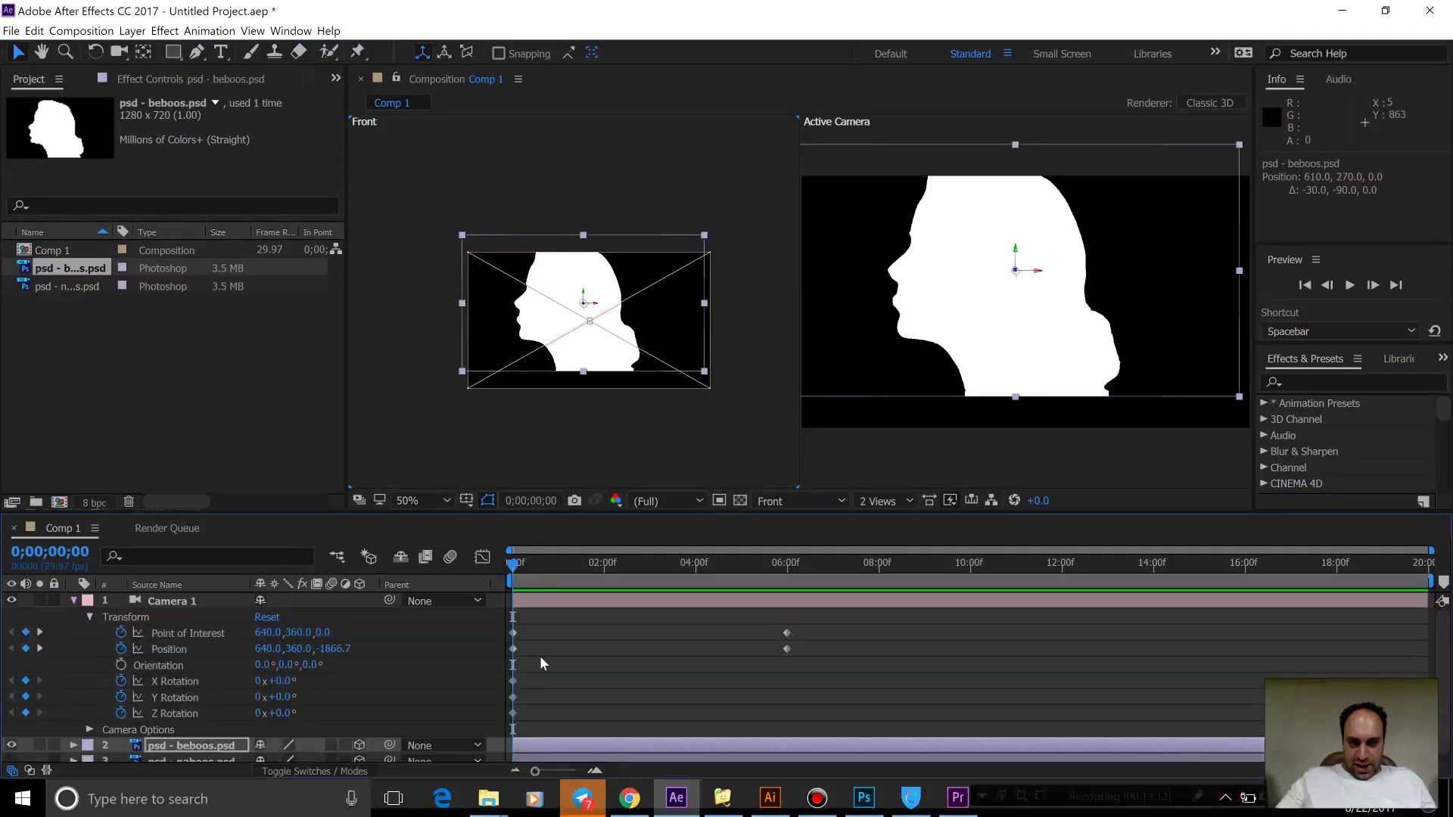
pyautogui.moveTo(543, 560); pyautogui.dragTo(674, 560)
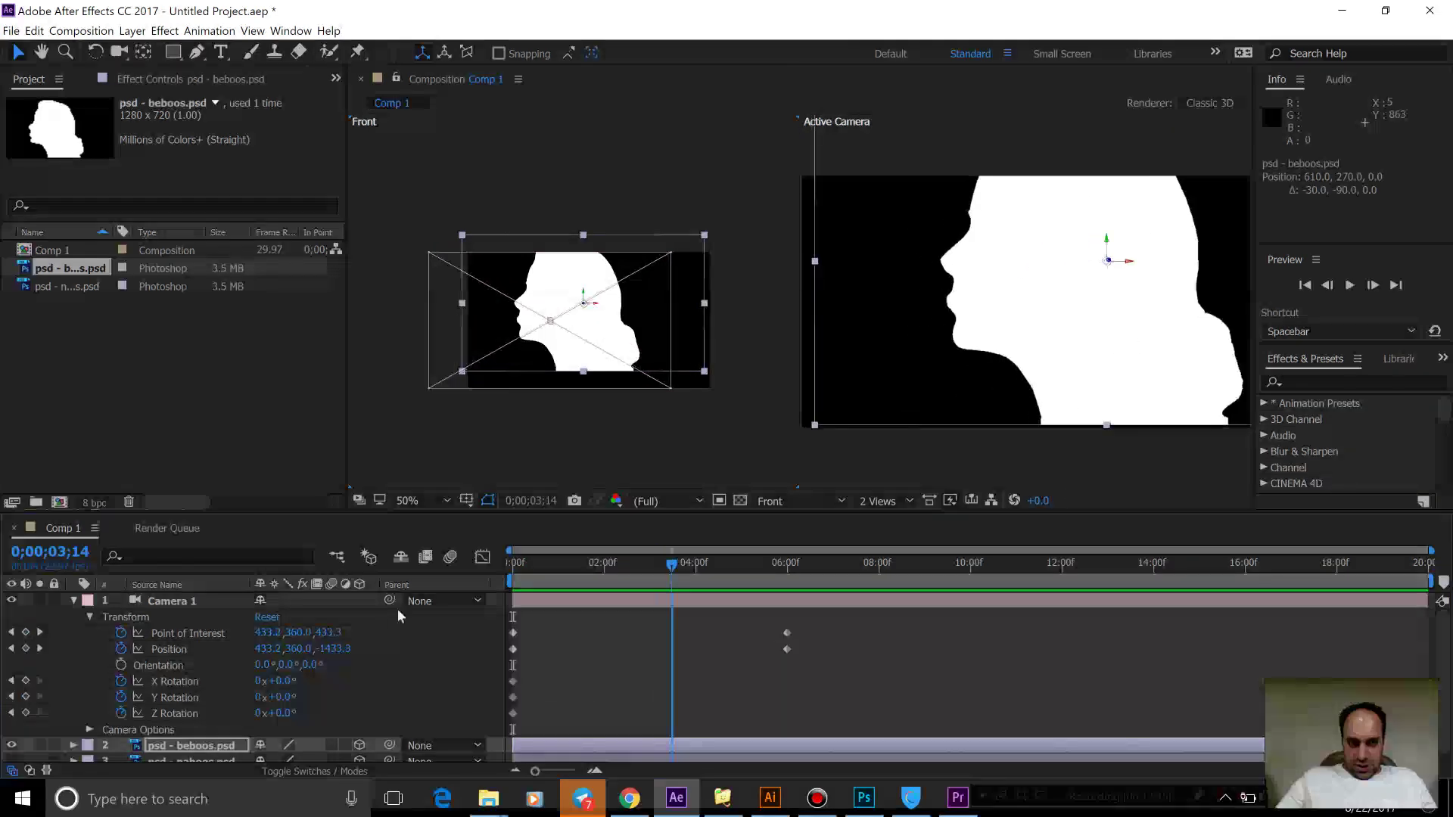
pyautogui.click(89, 617)
pyautogui.click(90, 634)
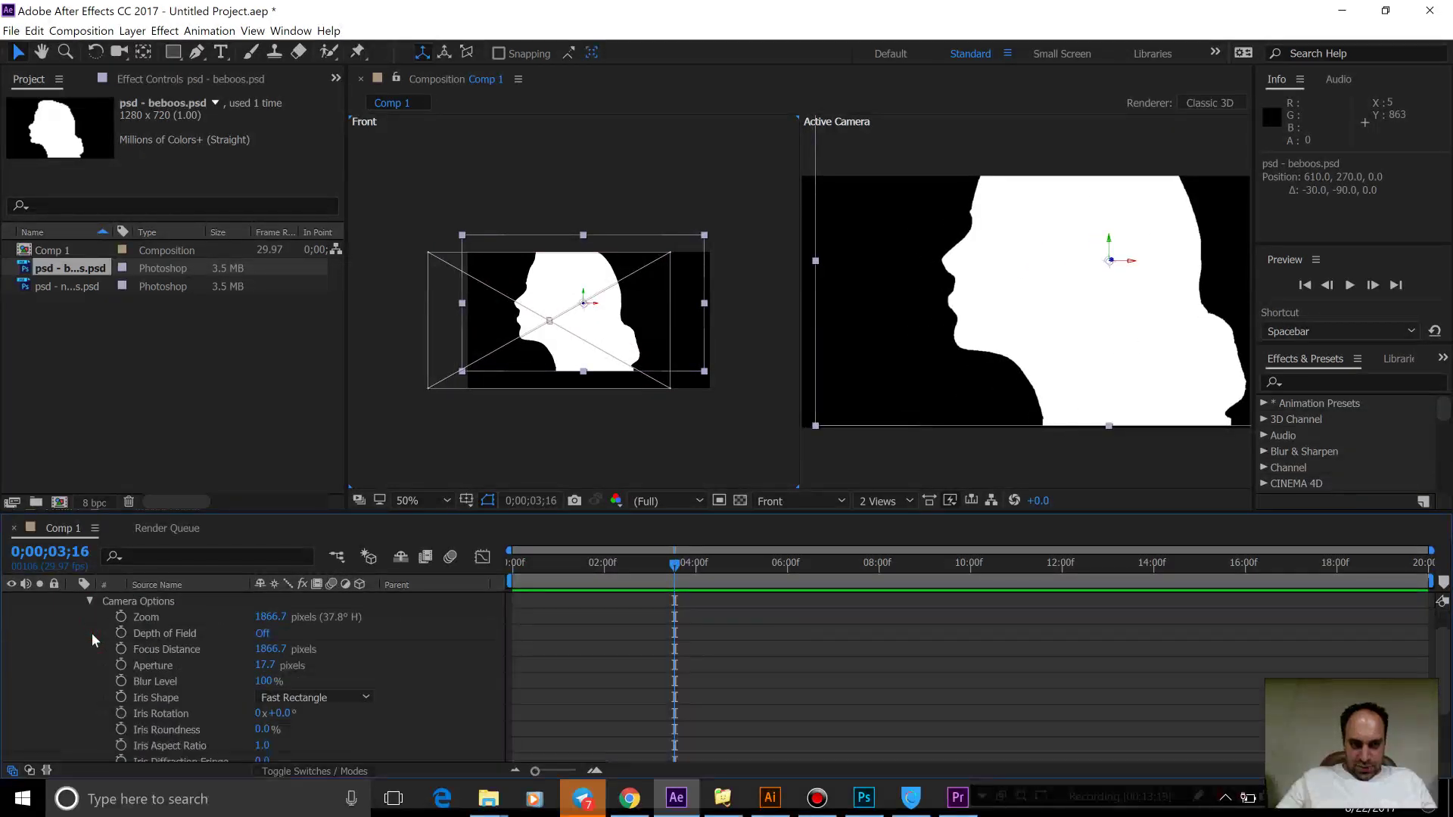
pyautogui.moveTo(642, 565); pyautogui.dragTo(470, 570)
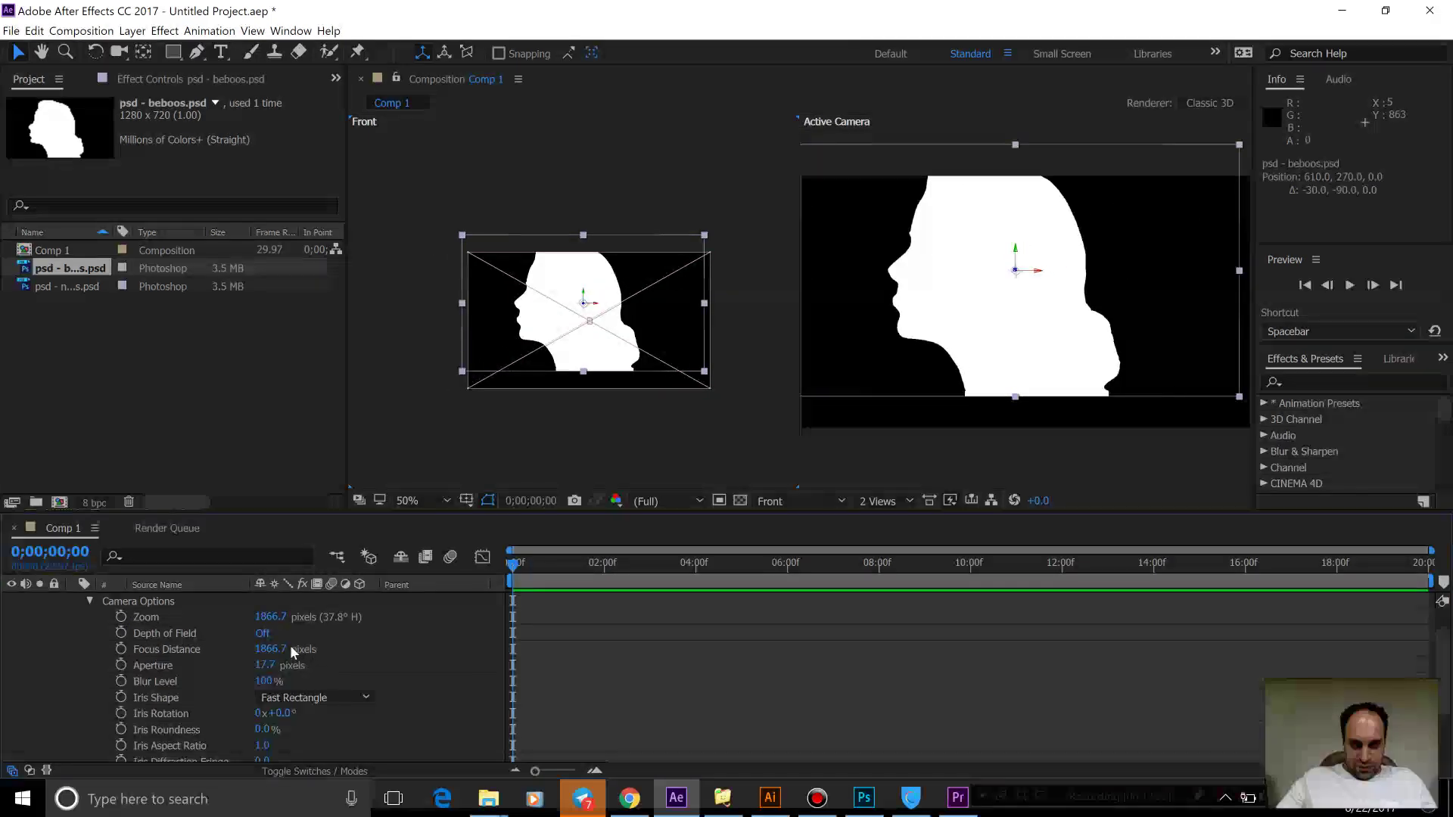
pyautogui.moveTo(270, 617); pyautogui.dragTo(679, 596)
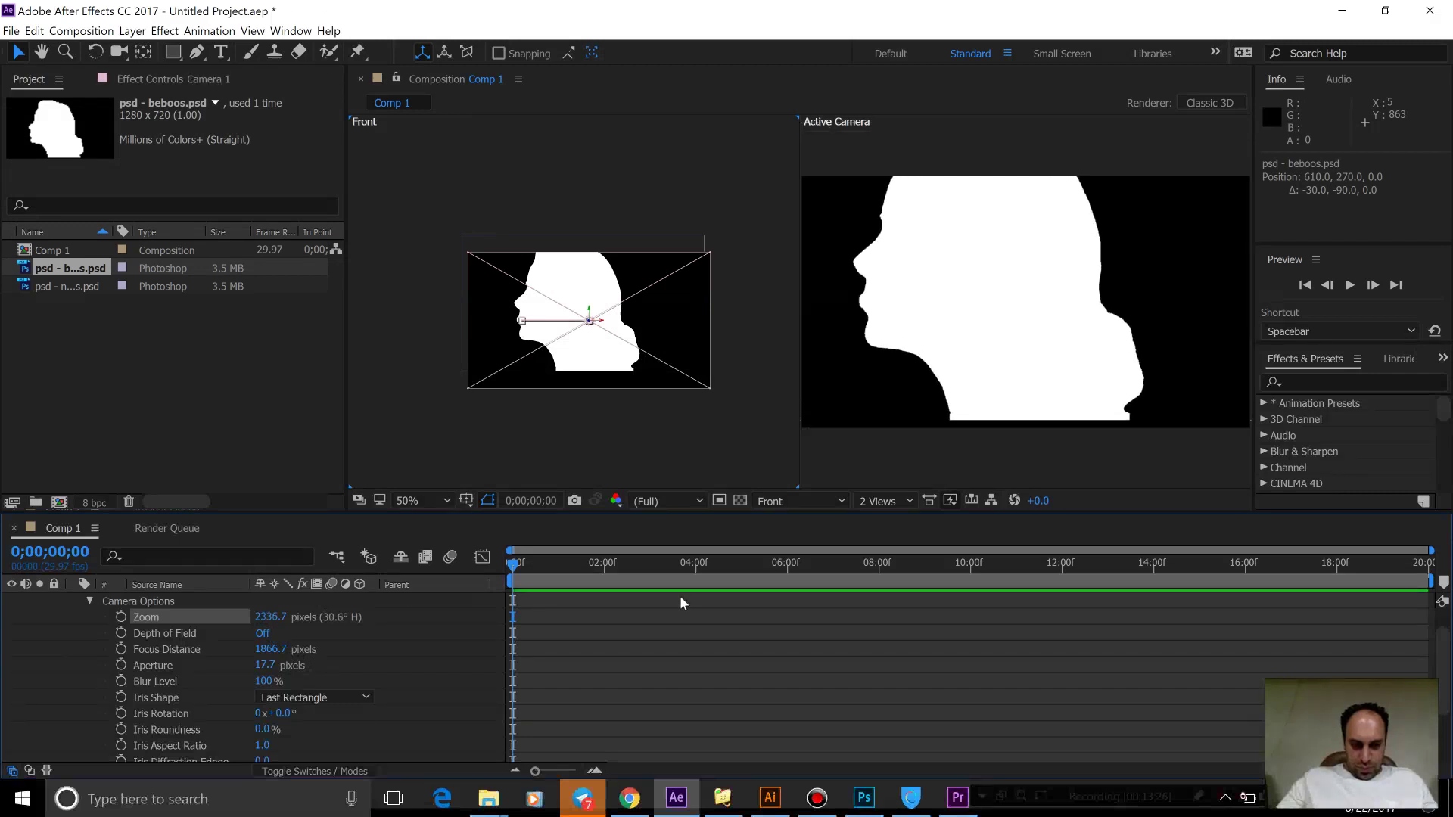
pyautogui.hotkey('ctrl', 'z')
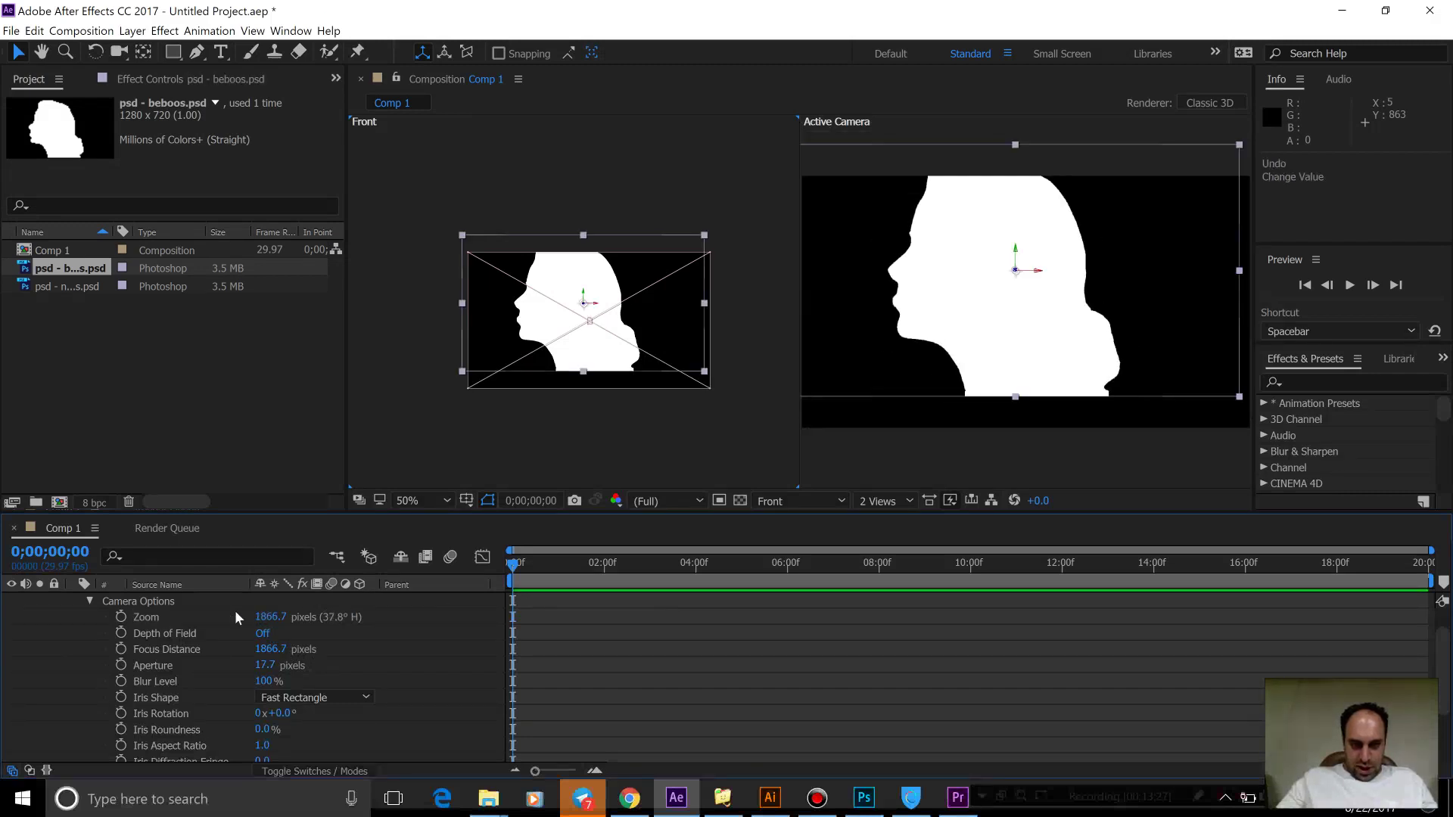
pyautogui.click(90, 600)
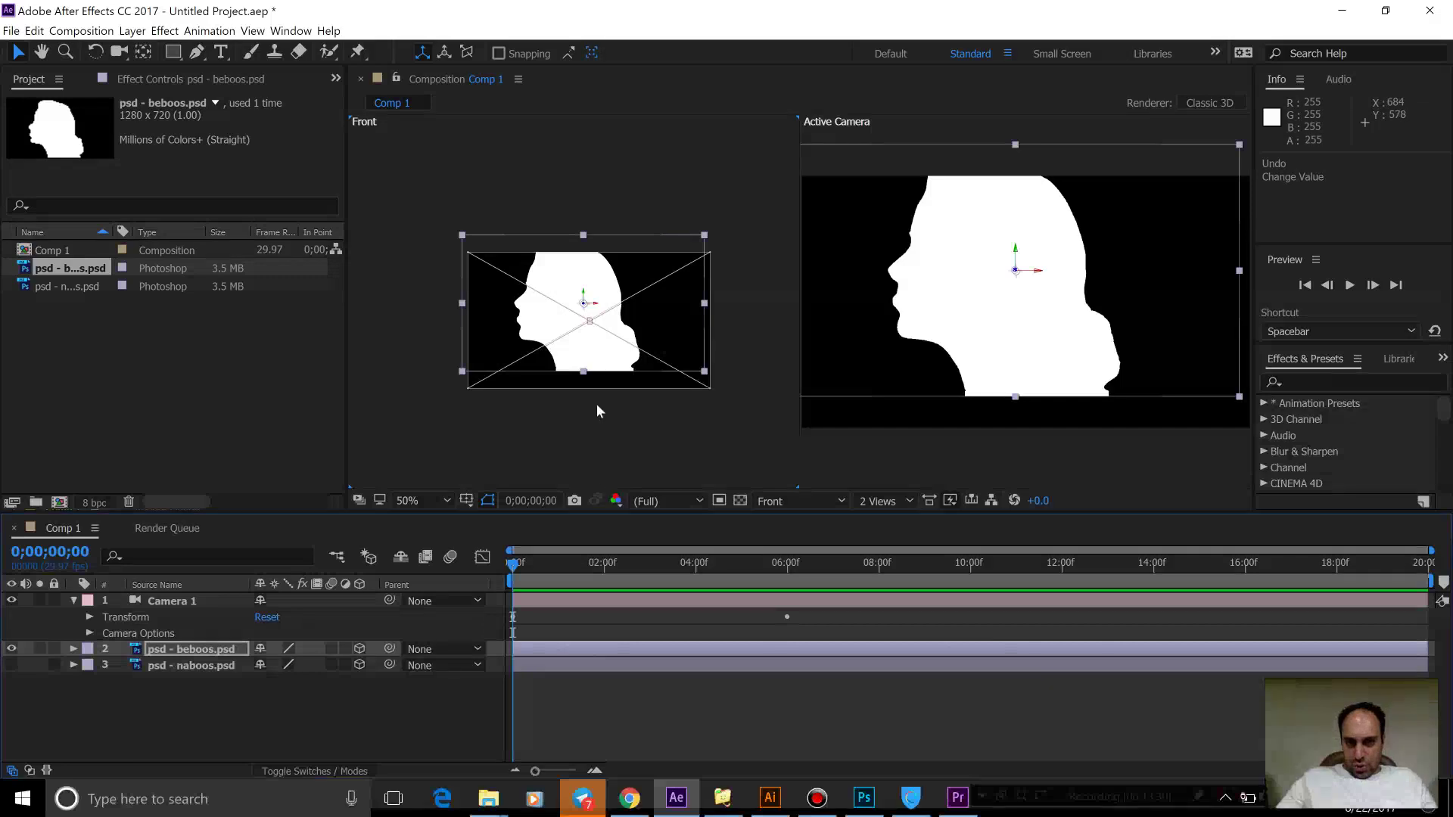
# Lower the psd - beboos.psd layer to about Y 362 at the timeline start, and raise it to about Y 292 at 0;00;06;00.
pyautogui.click(90, 618)
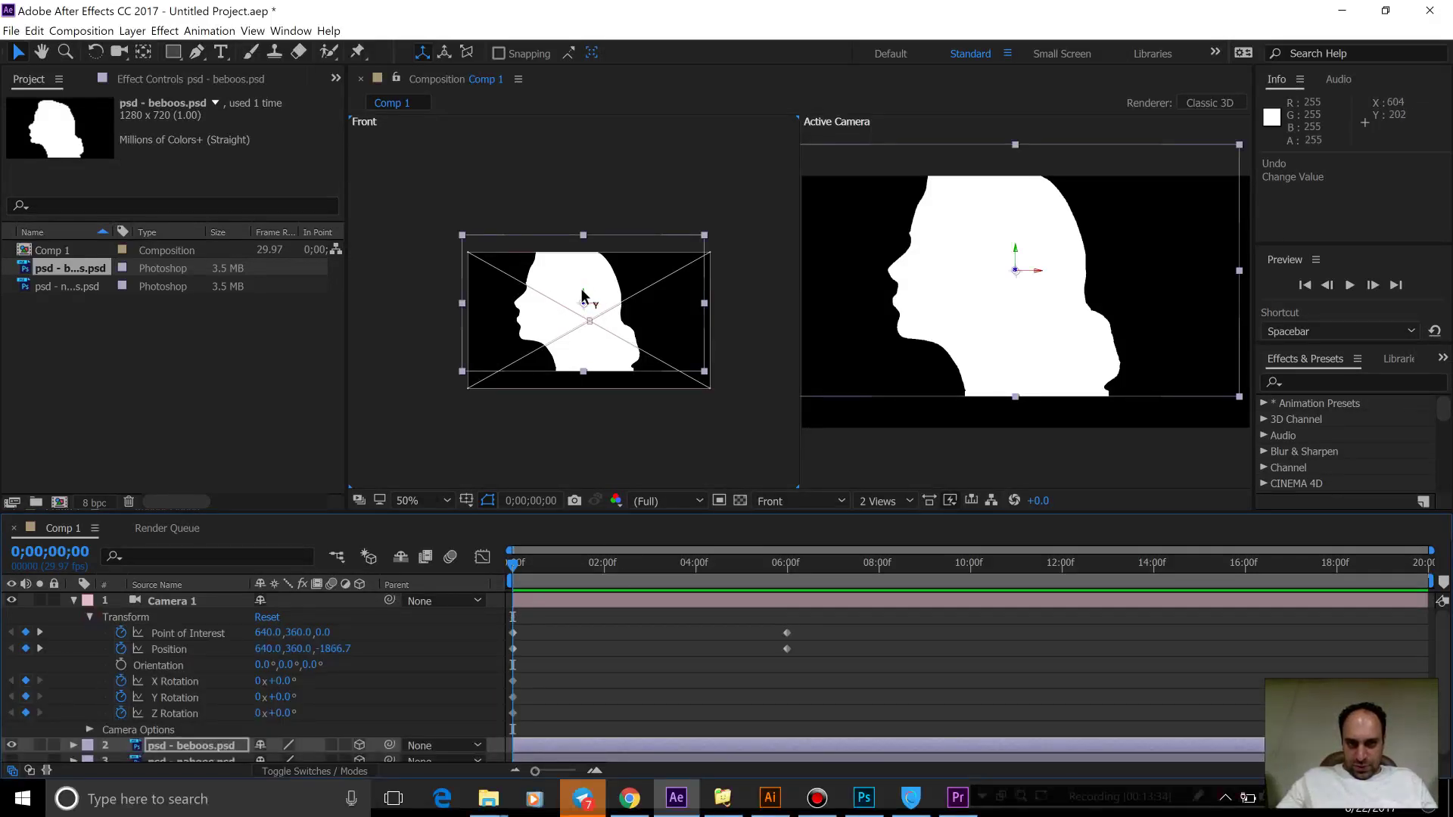
pyautogui.moveTo(583, 298); pyautogui.dragTo(591, 319)
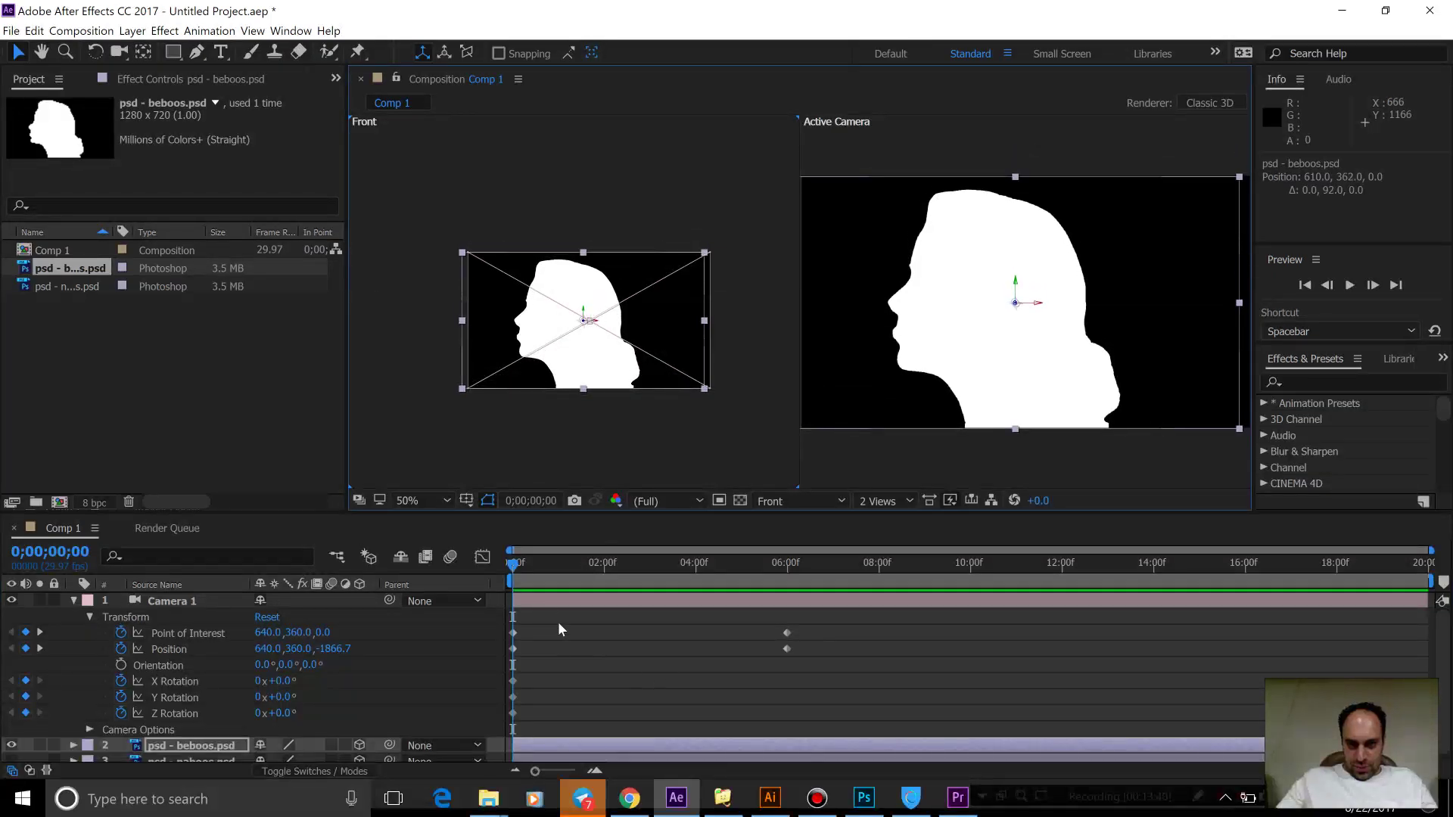
pyautogui.moveTo(524, 561); pyautogui.dragTo(793, 560)
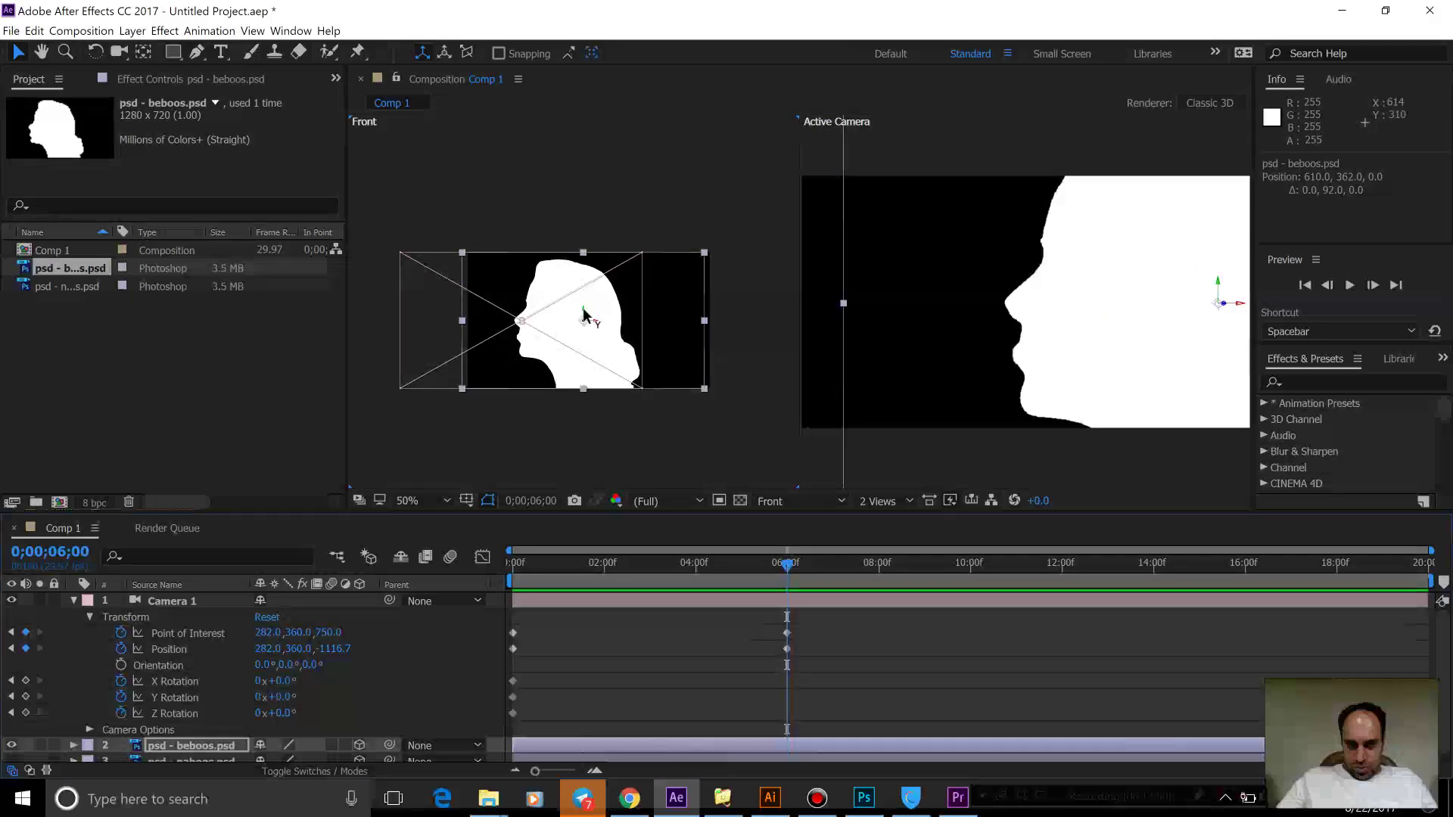
pyautogui.hotkey('shift', 'Up')
pyautogui.moveTo(583, 310); pyautogui.dragTo(586, 300)
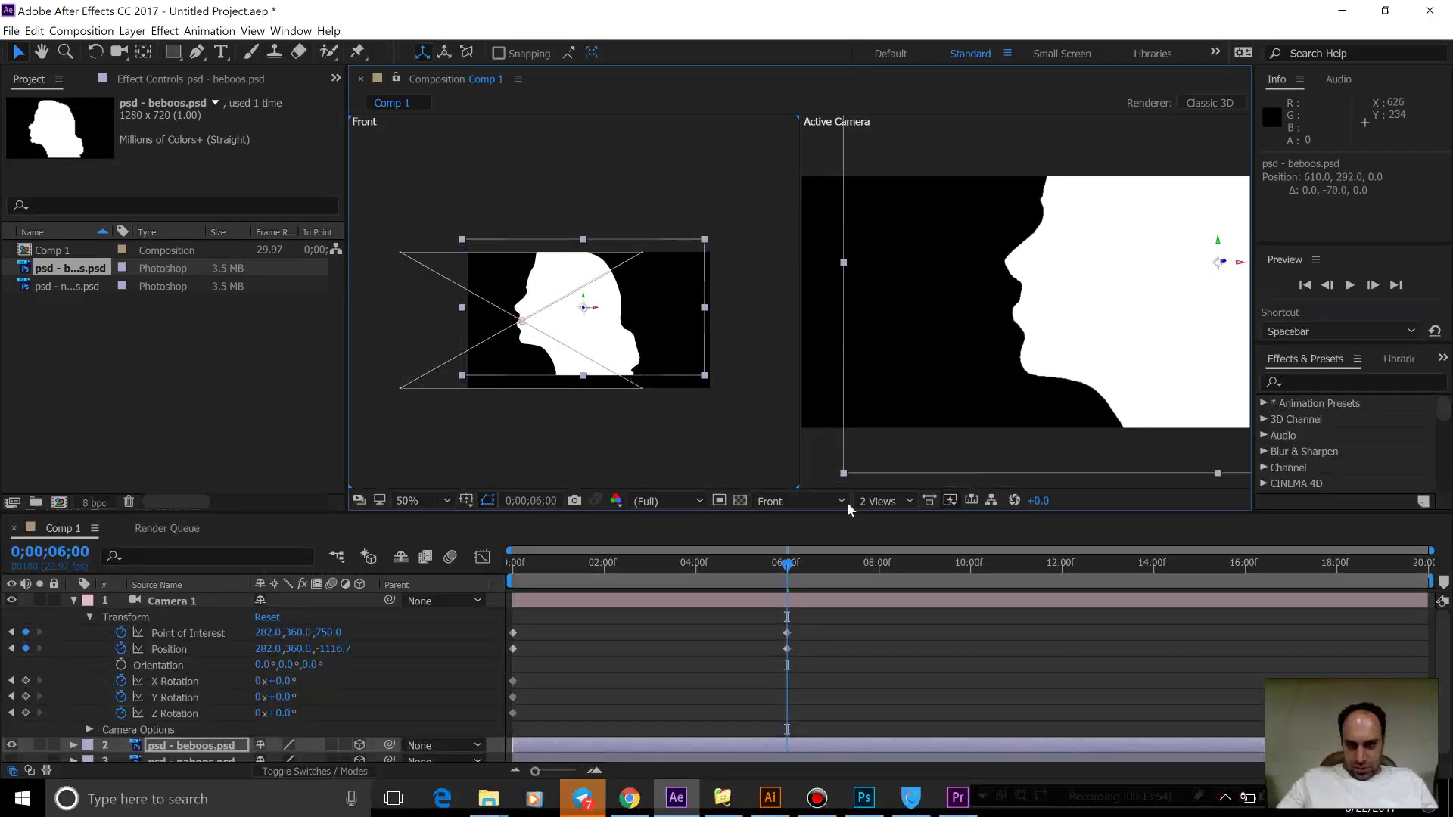
# At the timeline start, try changing Camera 1's Position and undo it, and set its Point of Interest Y to 295.
pyautogui.moveTo(787, 569); pyautogui.dragTo(451, 560)
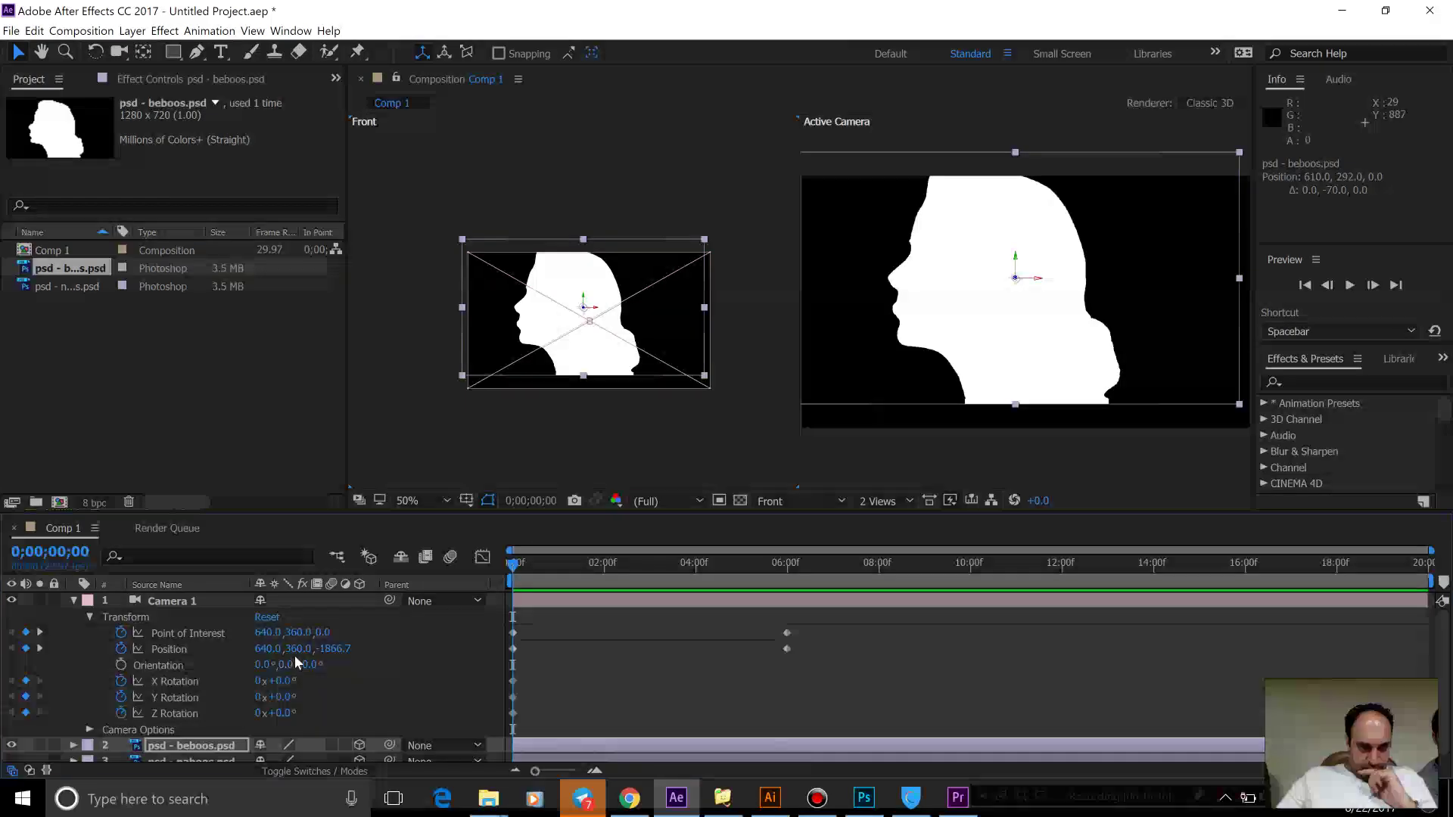
pyautogui.moveTo(291, 650); pyautogui.dragTo(351, 648)
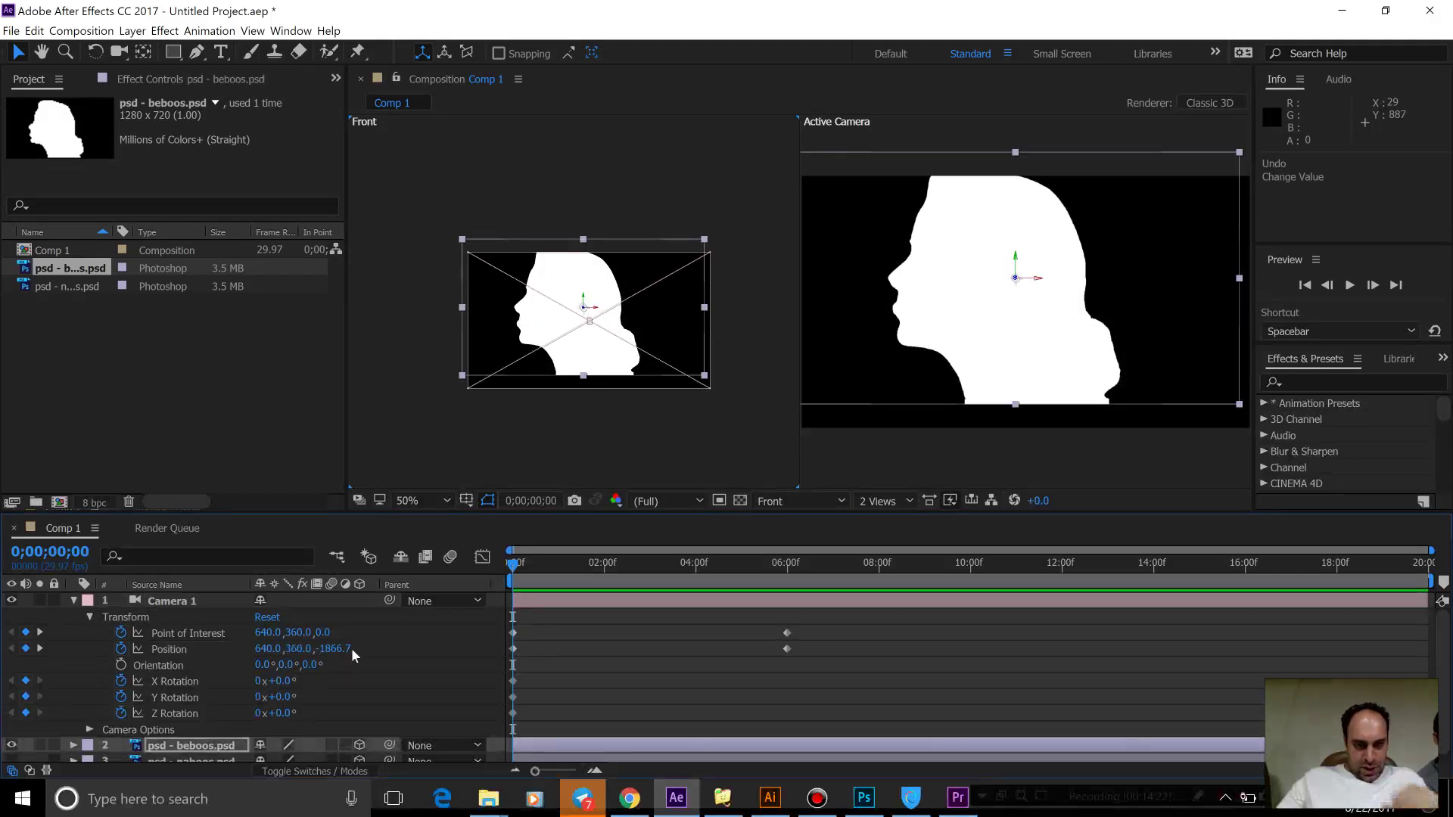
pyautogui.hotkey('ctrl', 'z')
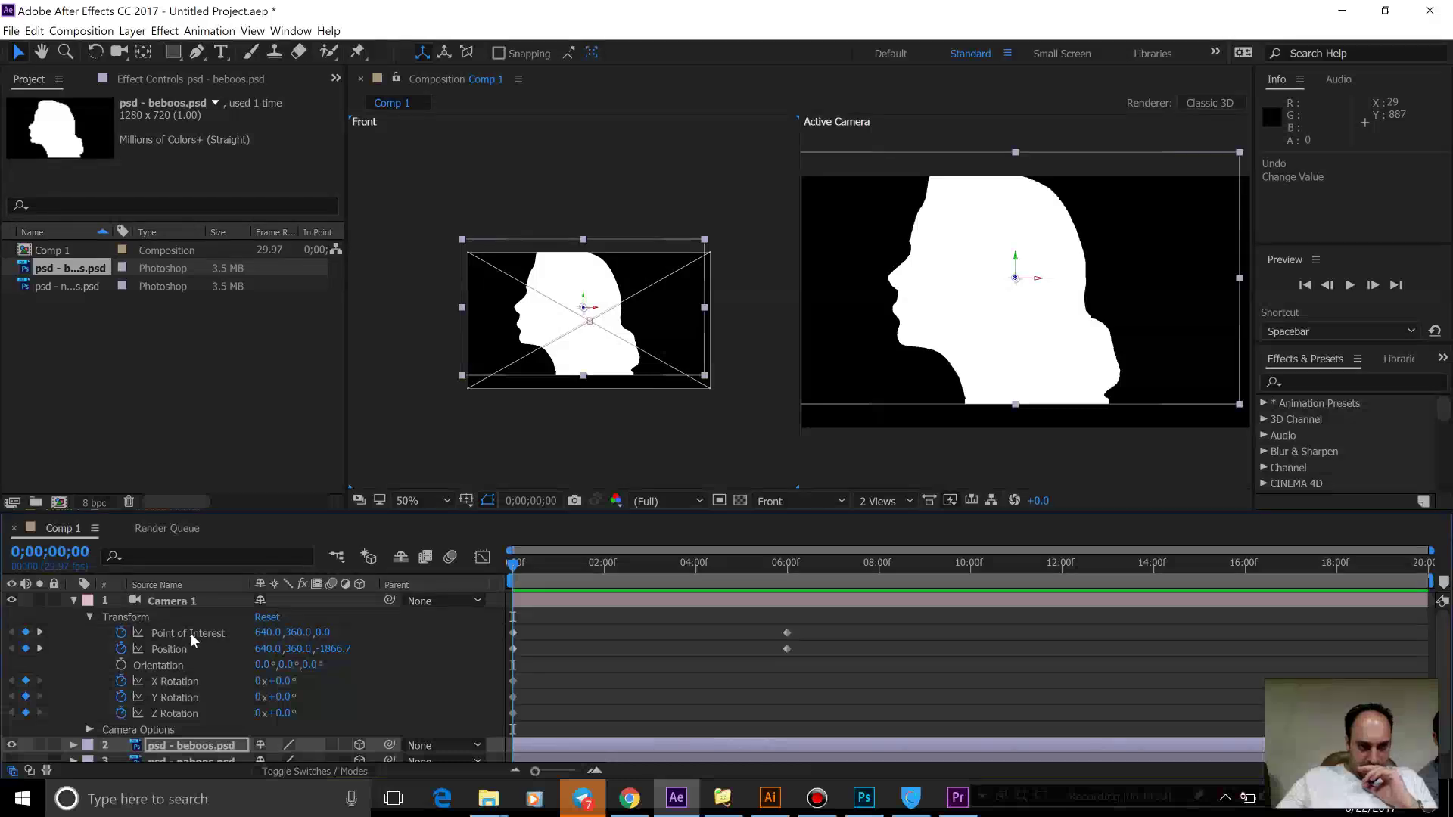
pyautogui.moveTo(295, 632); pyautogui.dragTo(235, 623)
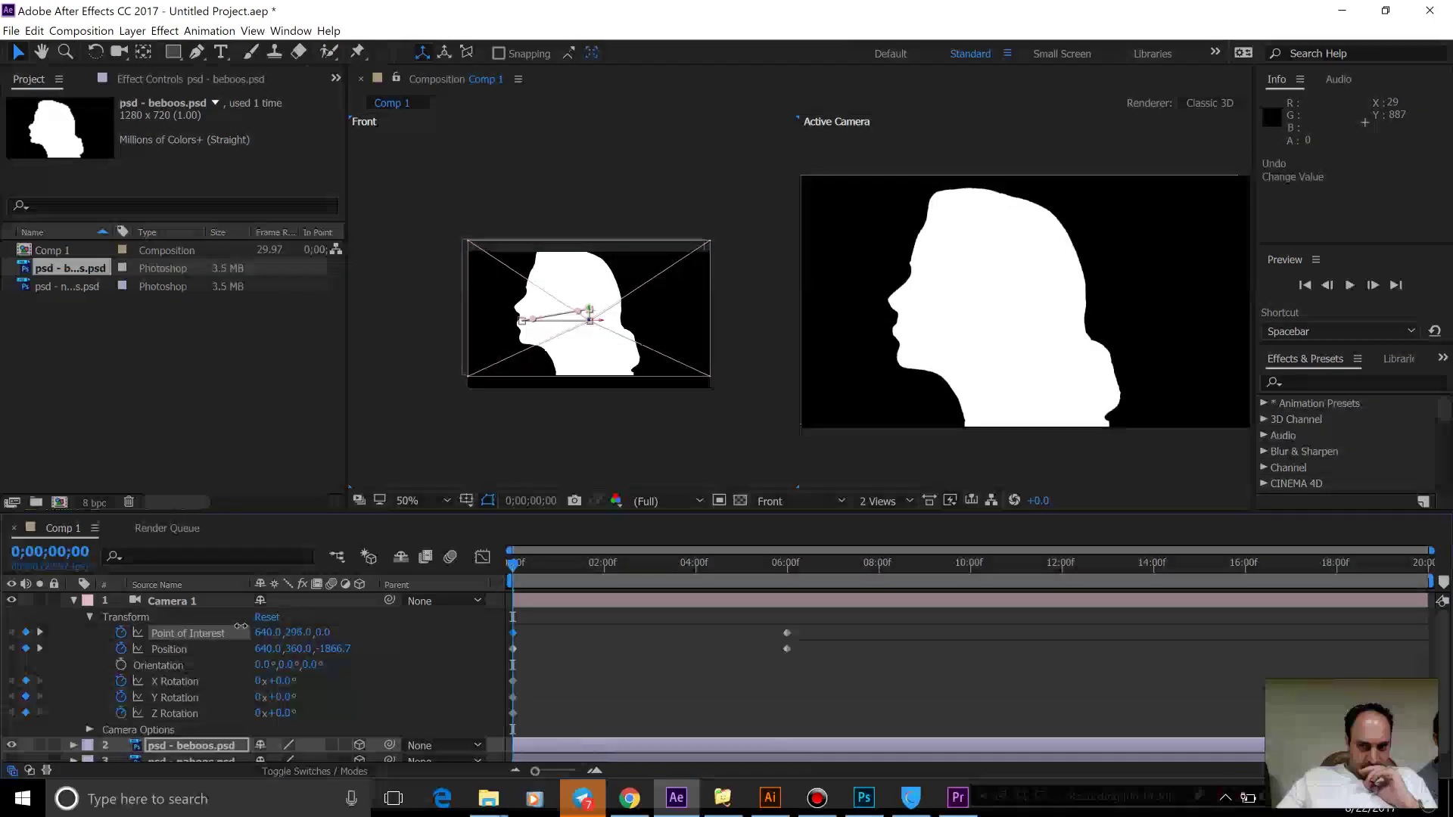
pyautogui.click(438, 606)
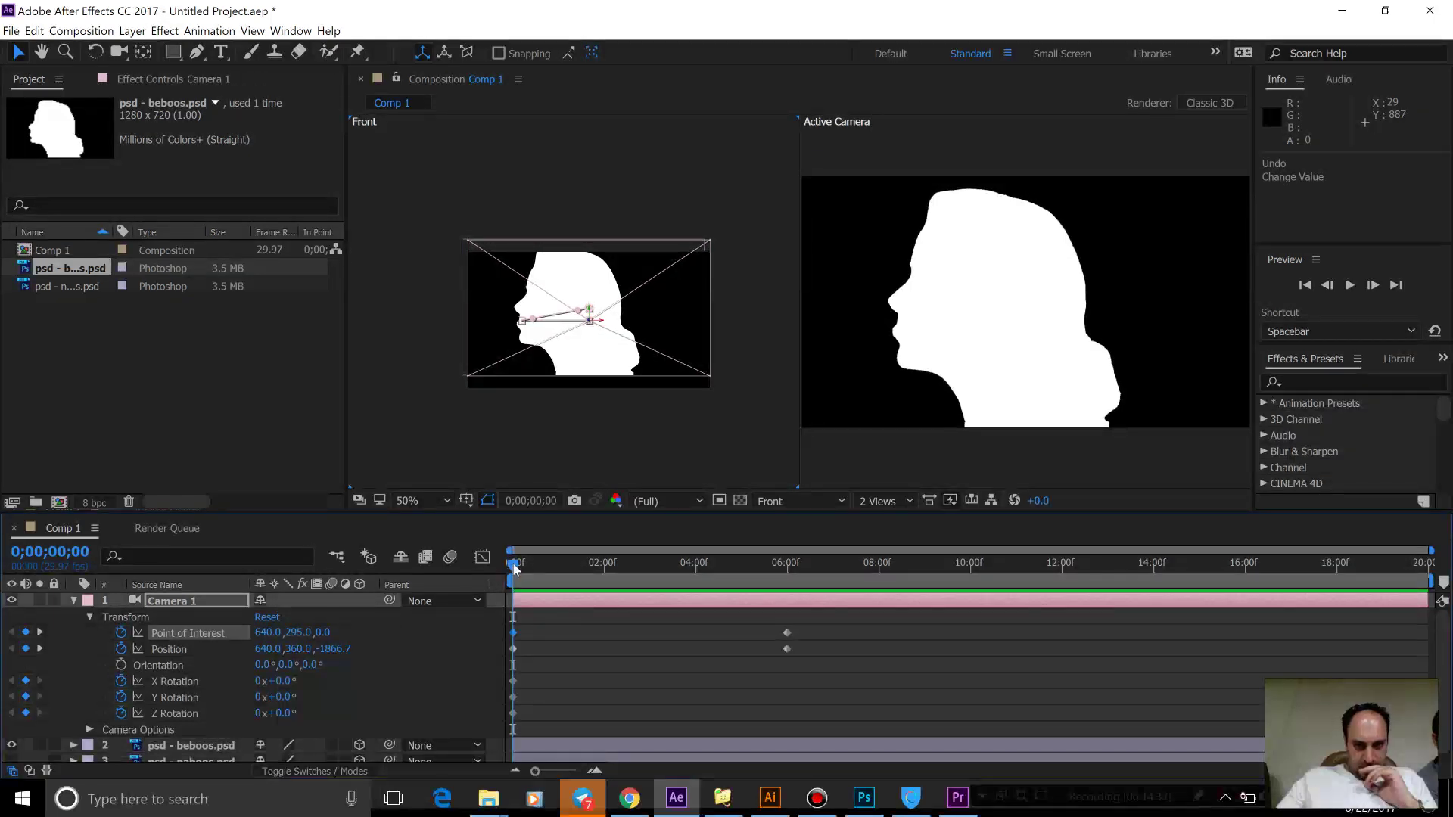
# Set Camera 1's Position Y to 486 at 0;00;06;00 and scrub through the camera move from the timeline start.
pyautogui.moveTo(514, 569); pyautogui.dragTo(712, 560)
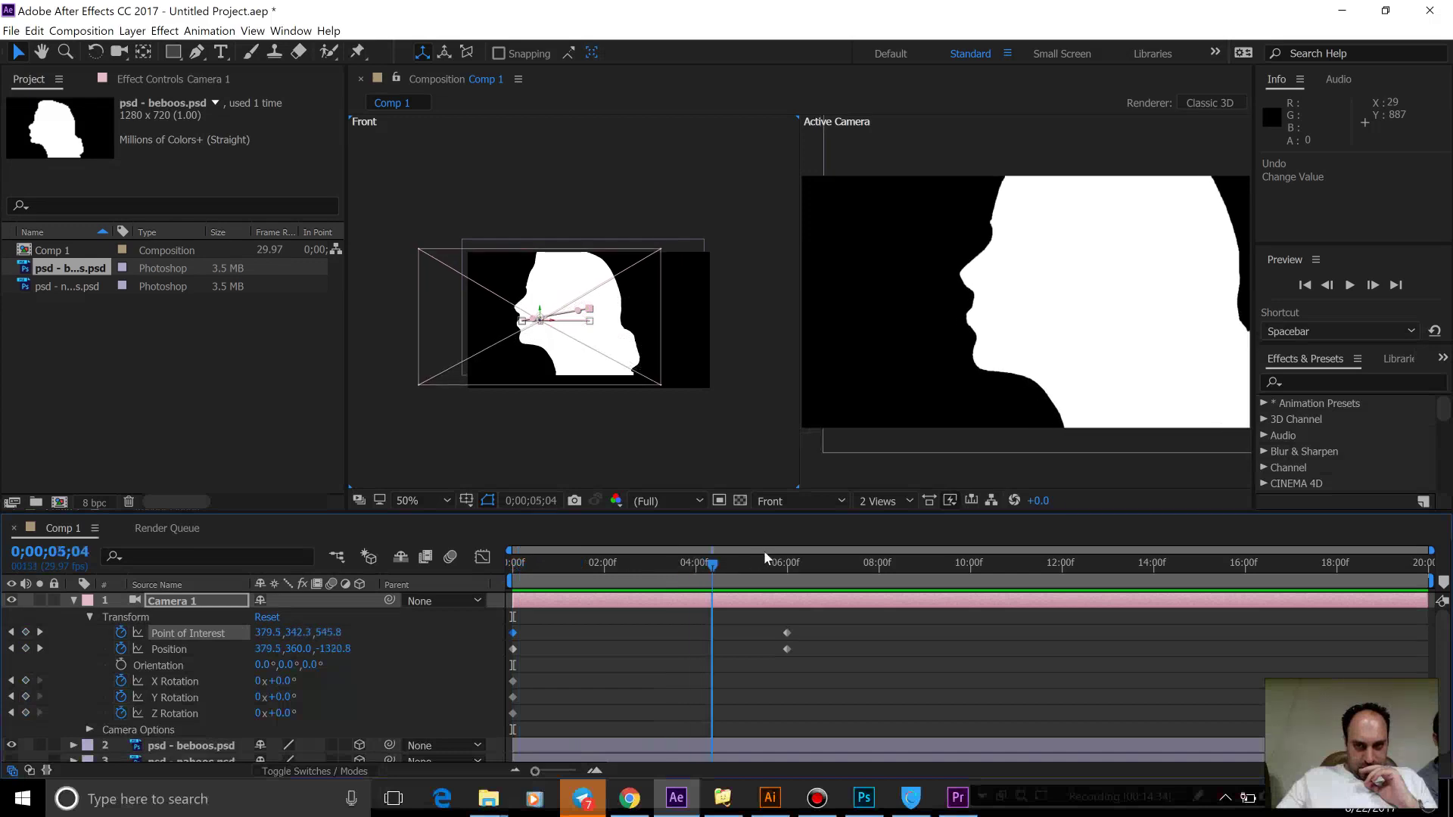
pyautogui.click(765, 559)
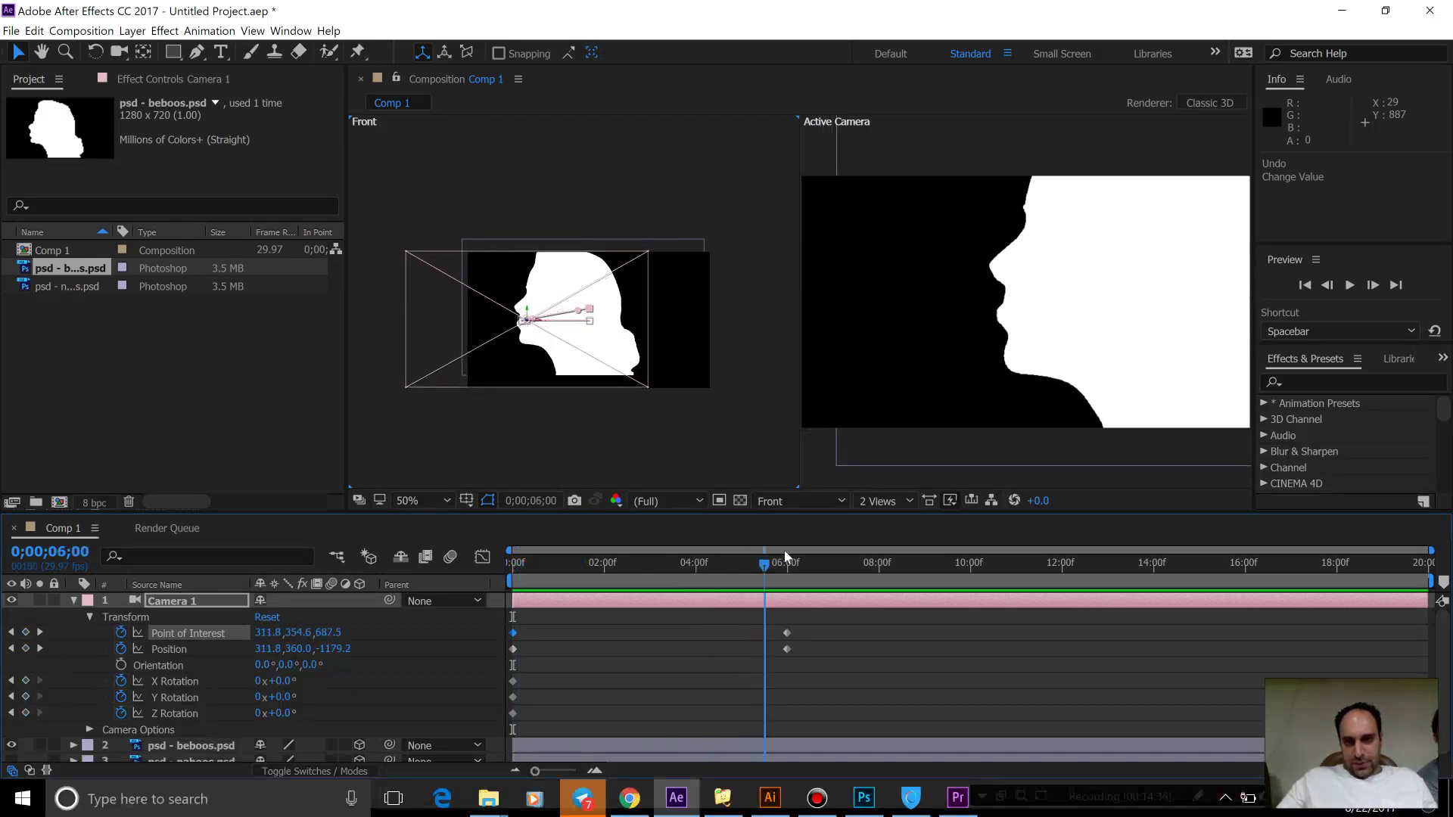
pyautogui.click(788, 559)
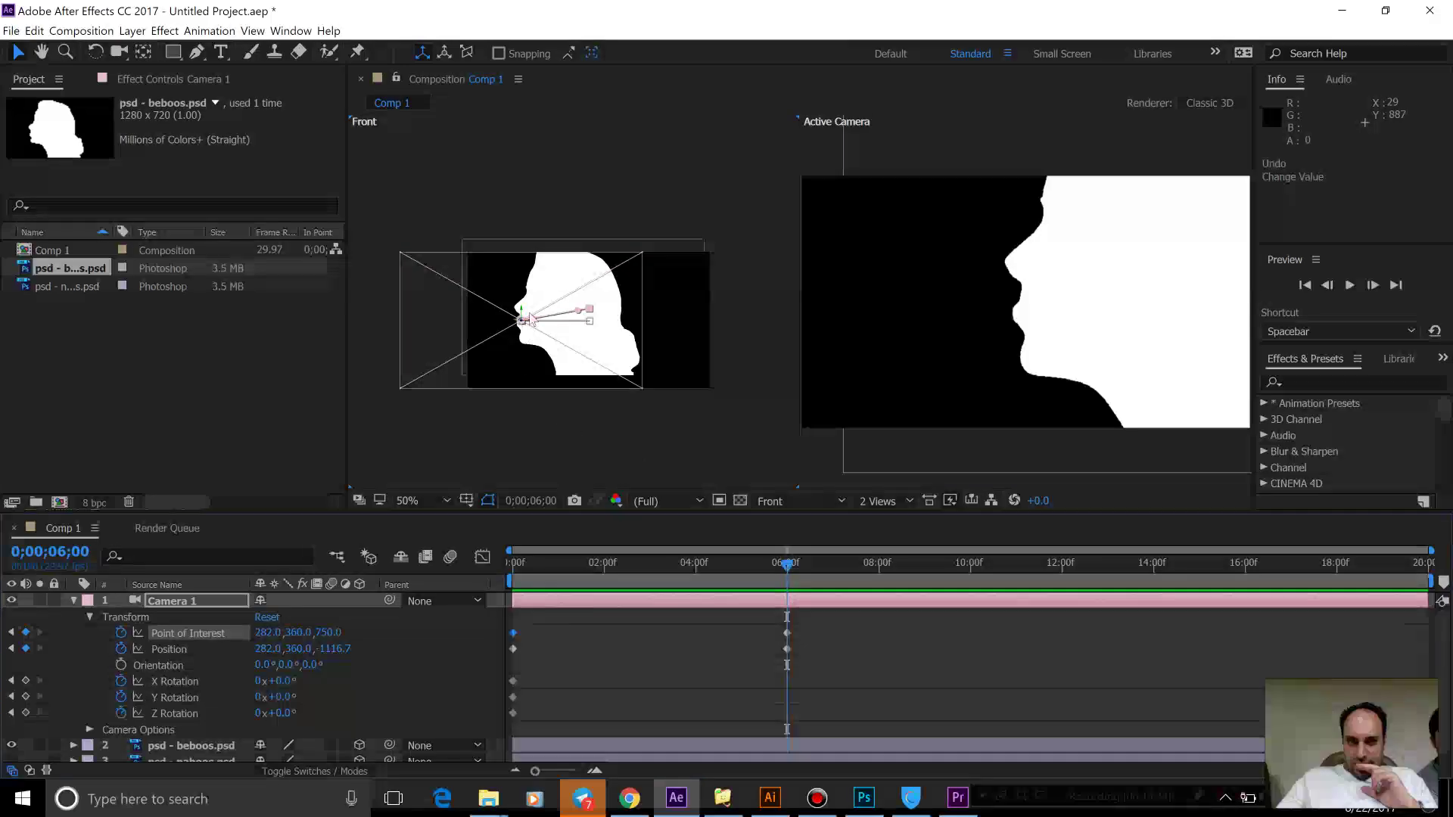
pyautogui.click(533, 410)
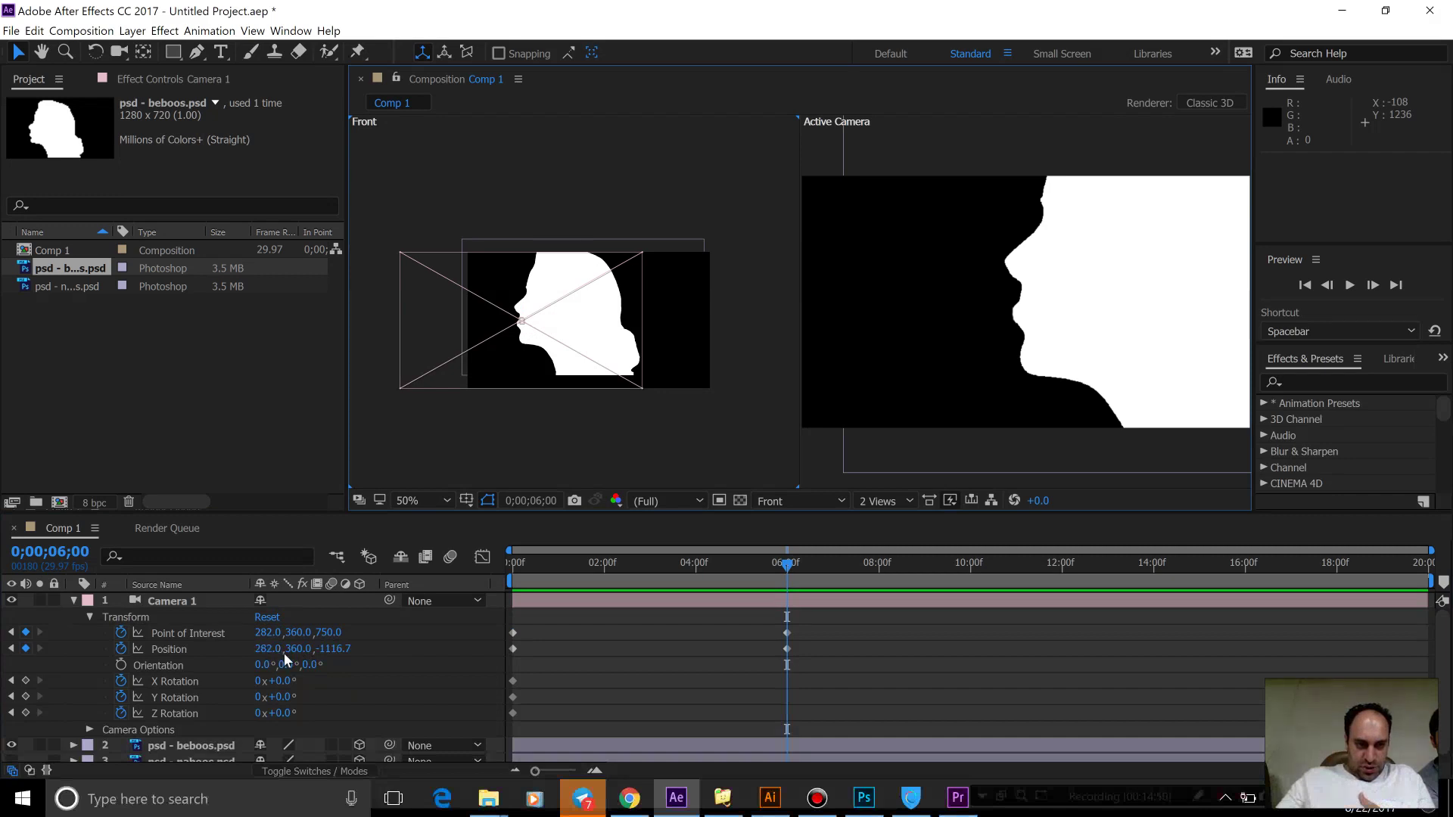
pyautogui.moveTo(286, 649); pyautogui.dragTo(614, 458)
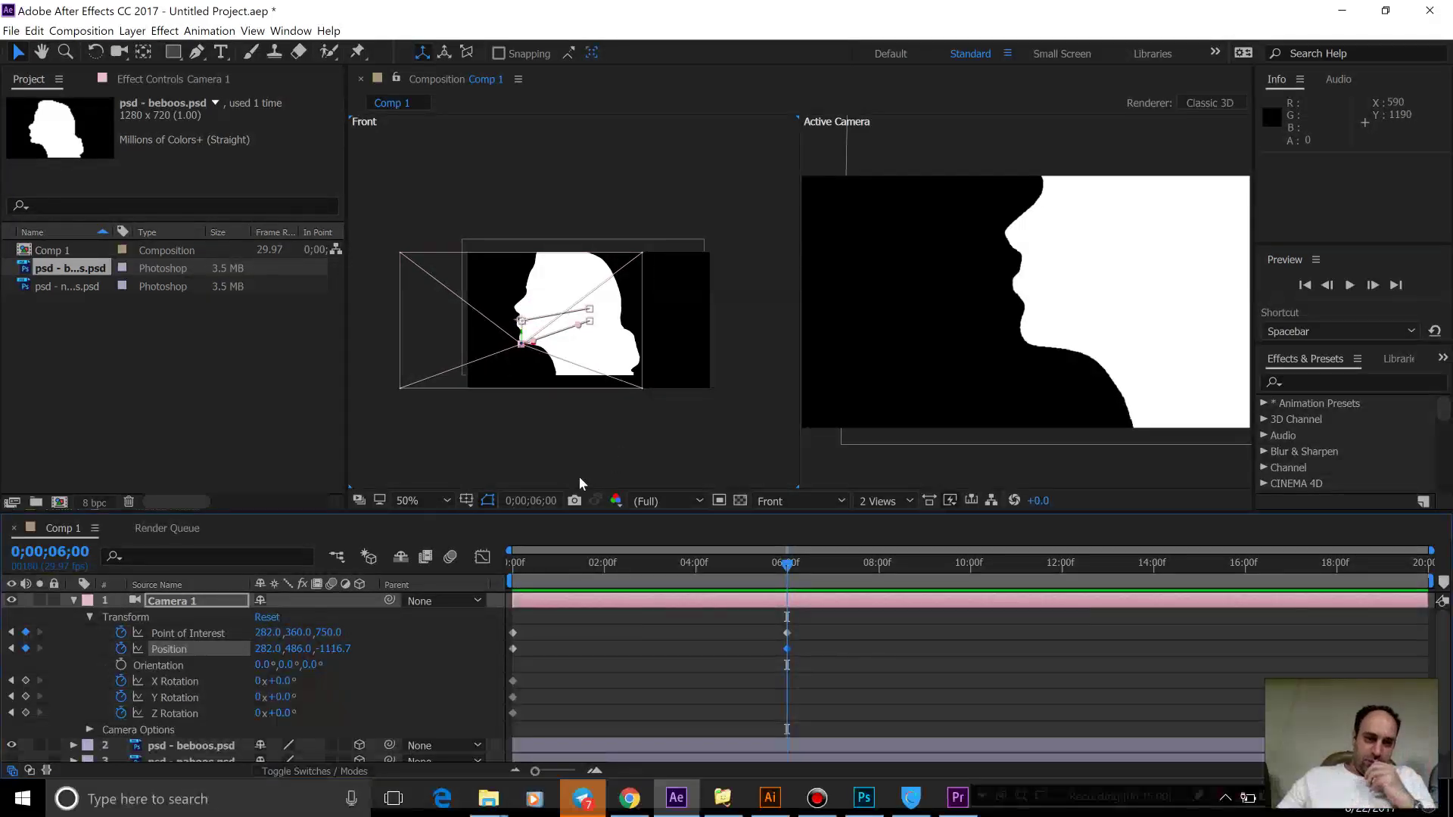
pyautogui.moveTo(797, 568); pyautogui.dragTo(470, 558)
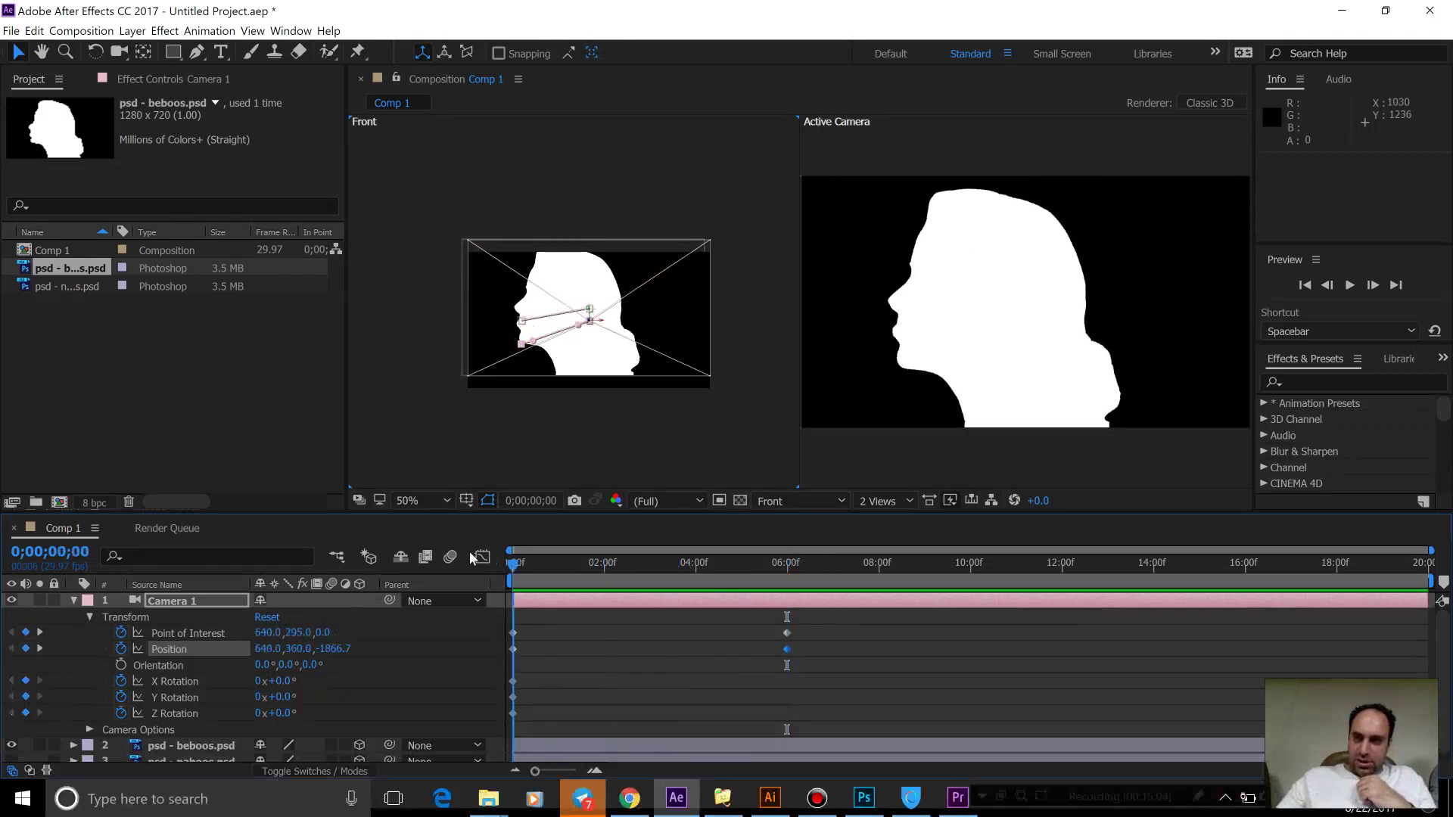
pyautogui.moveTo(605, 552); pyautogui.dragTo(780, 539)
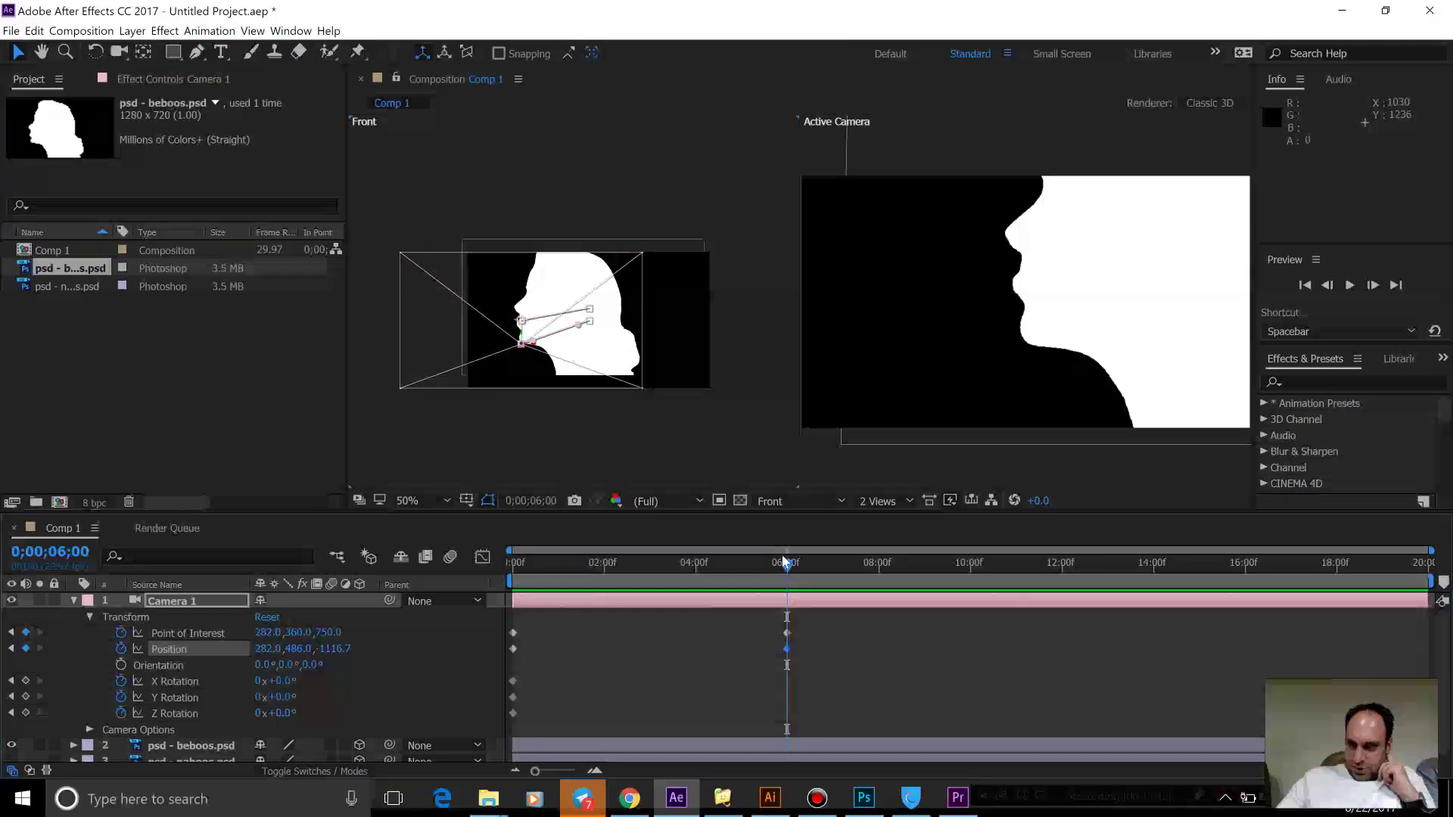
# Add a Zoom keyframe to Camera 1 at the timeline start and list only the camera's keyframed properties.
pyautogui.click(73, 600)
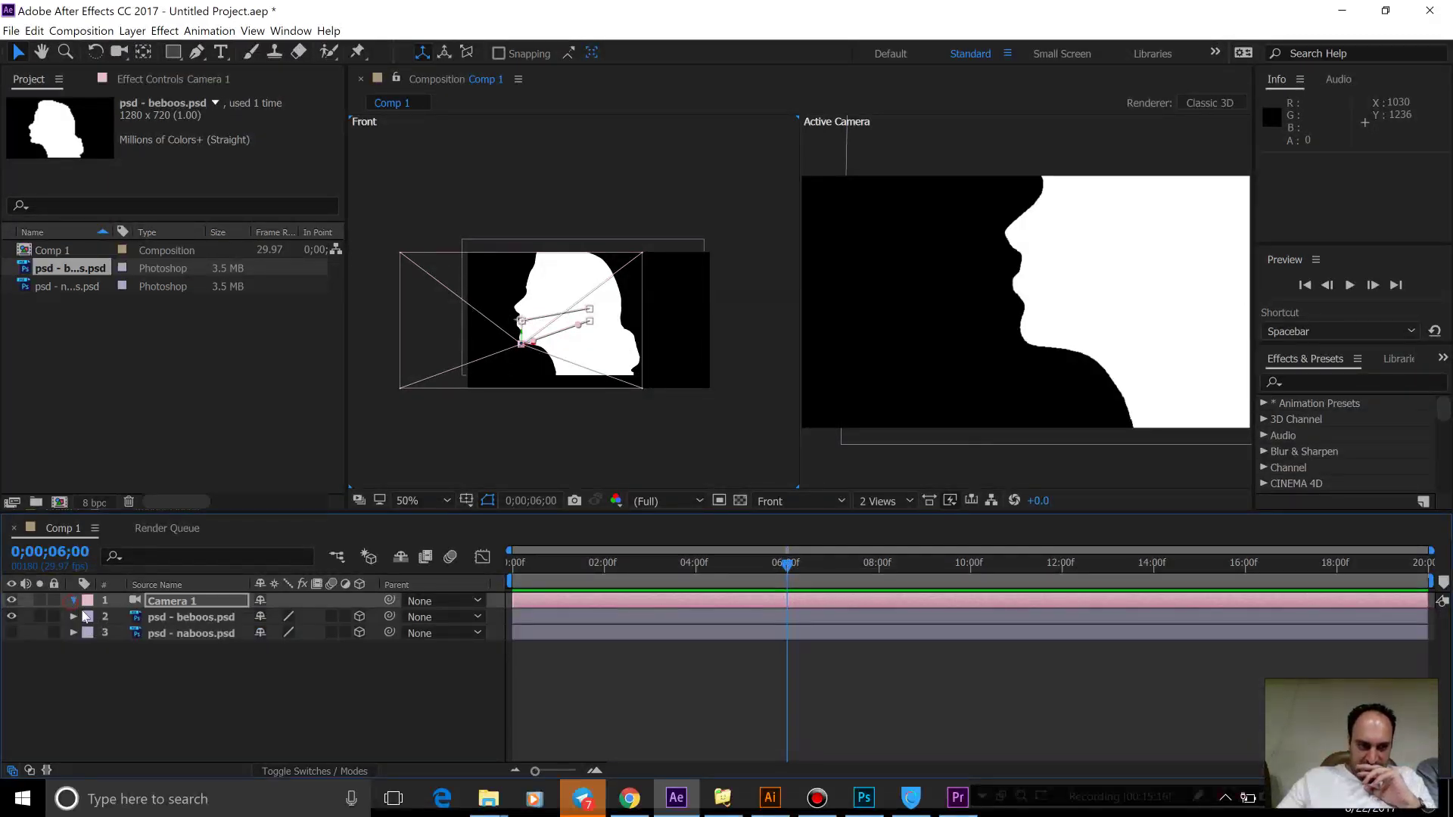
pyautogui.click(73, 600)
pyautogui.click(89, 617)
pyautogui.click(89, 633)
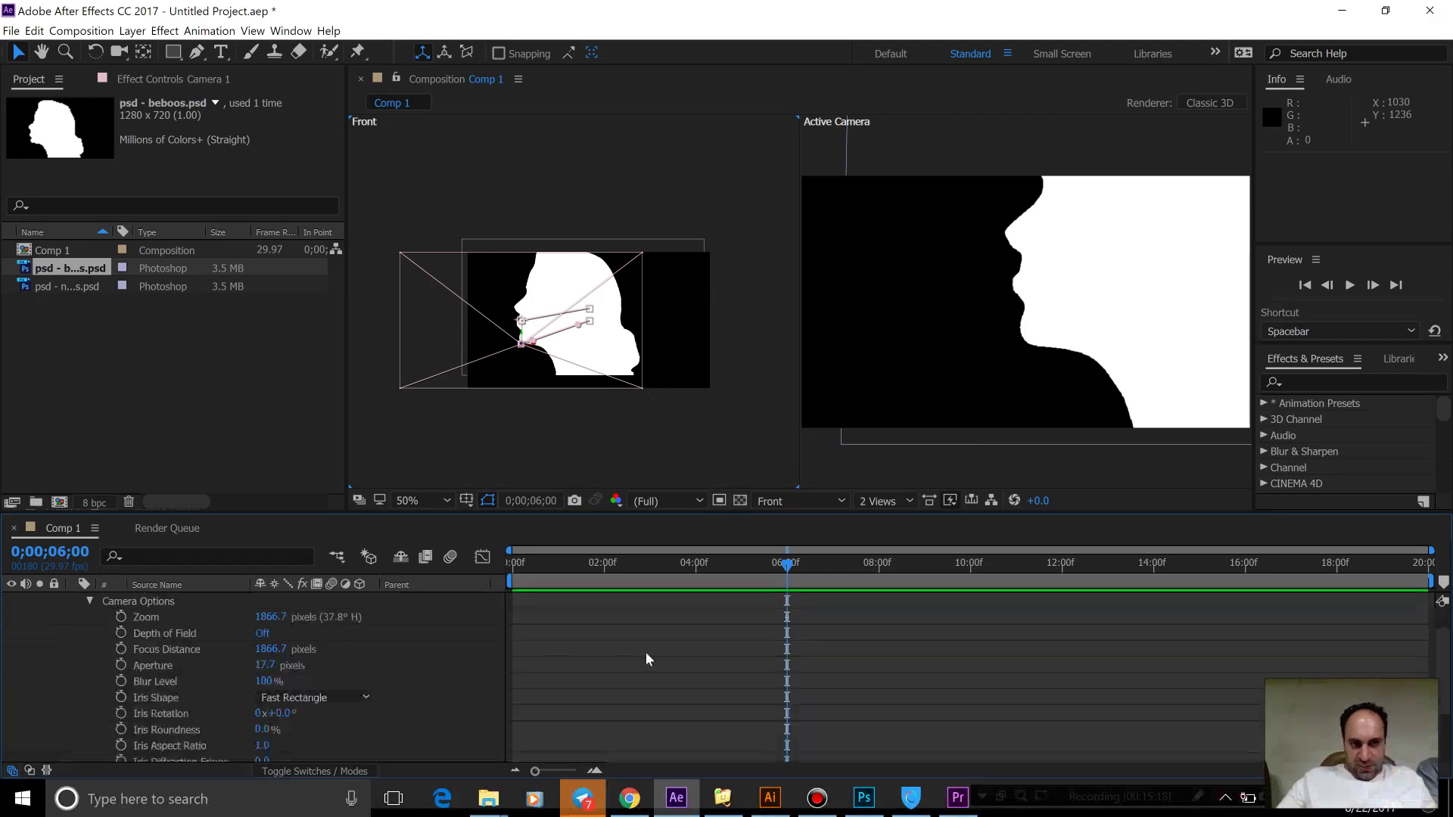
pyautogui.moveTo(563, 567); pyautogui.dragTo(489, 573)
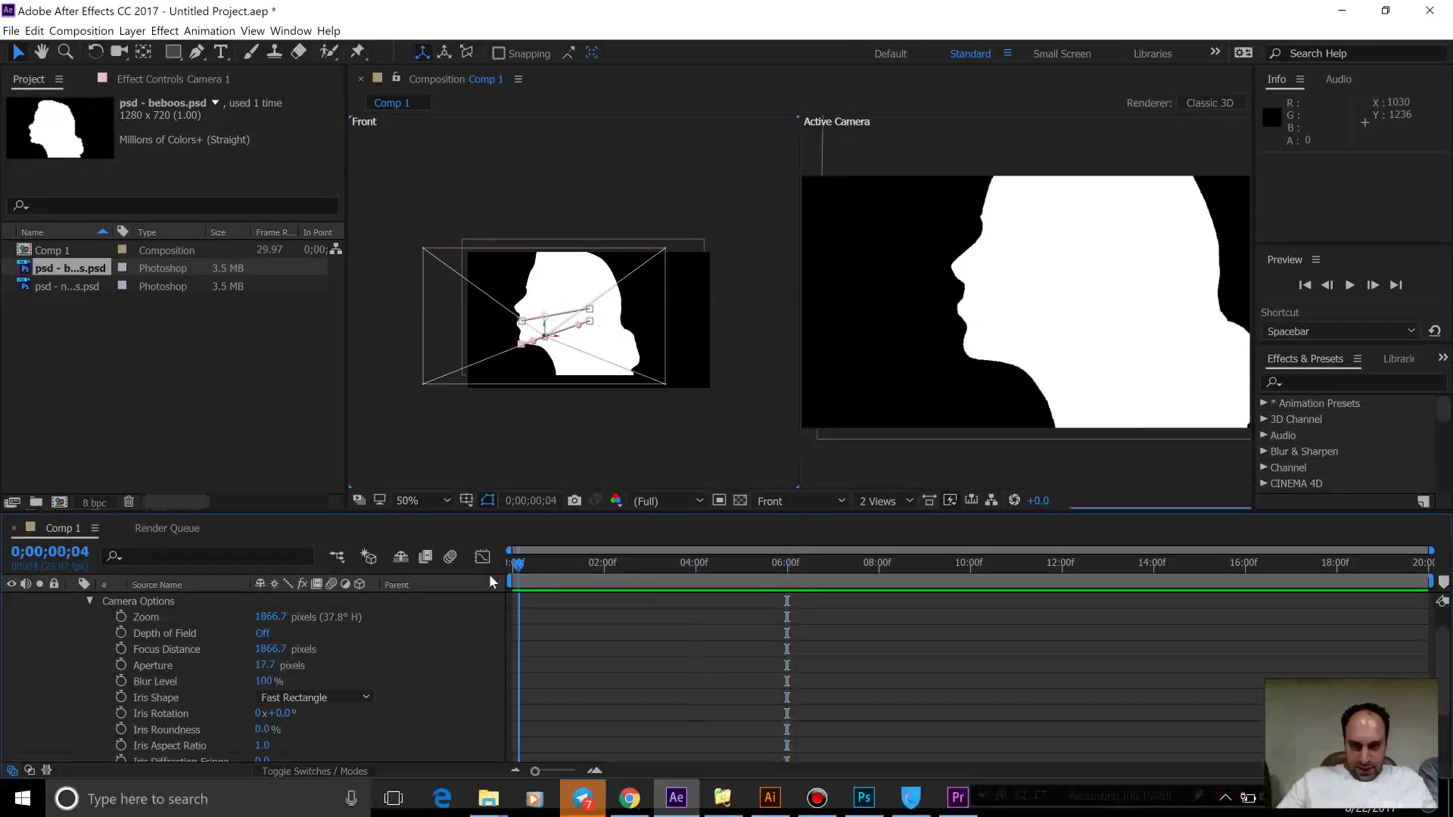
pyautogui.click(121, 617)
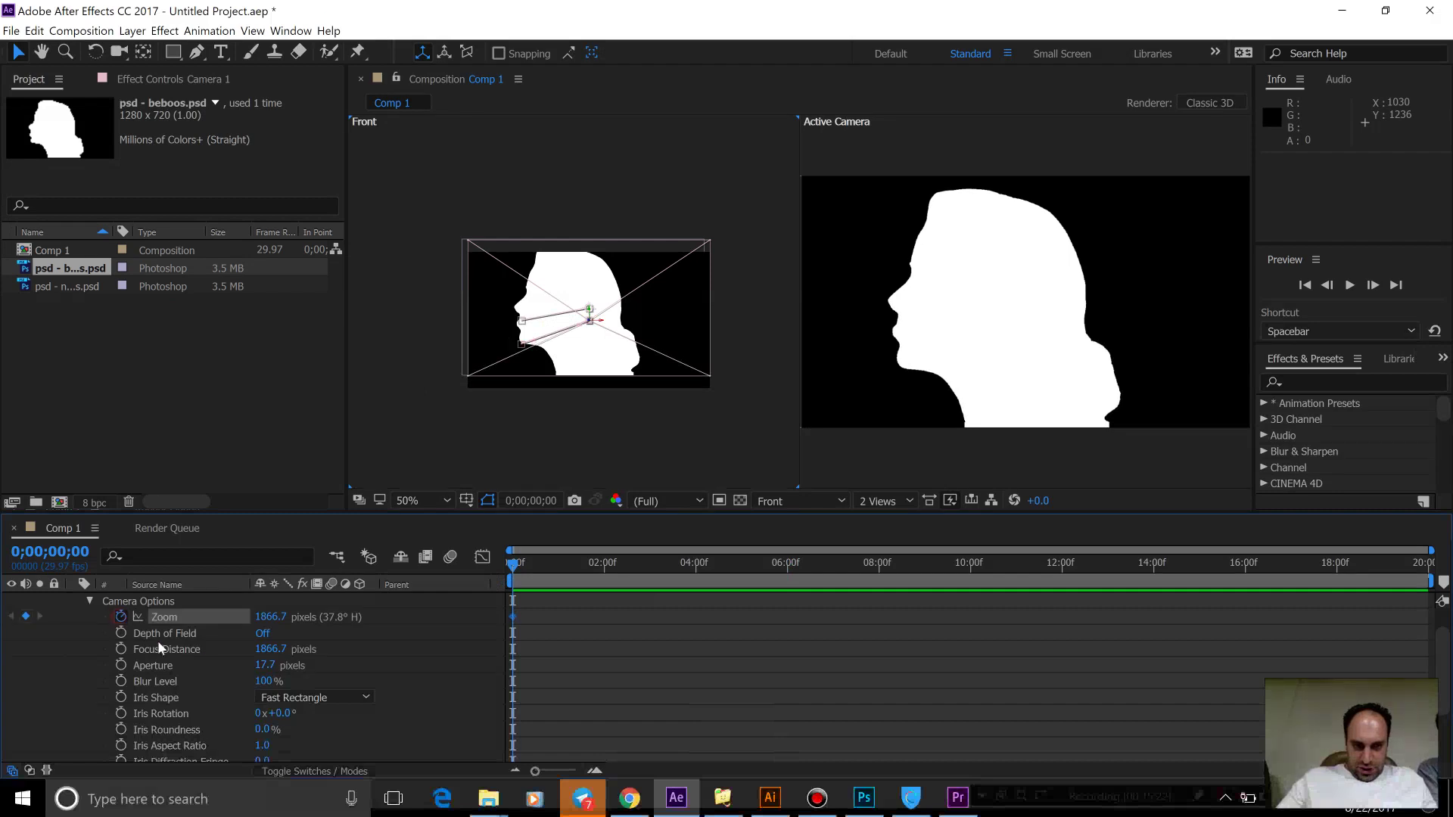
pyautogui.click(89, 601)
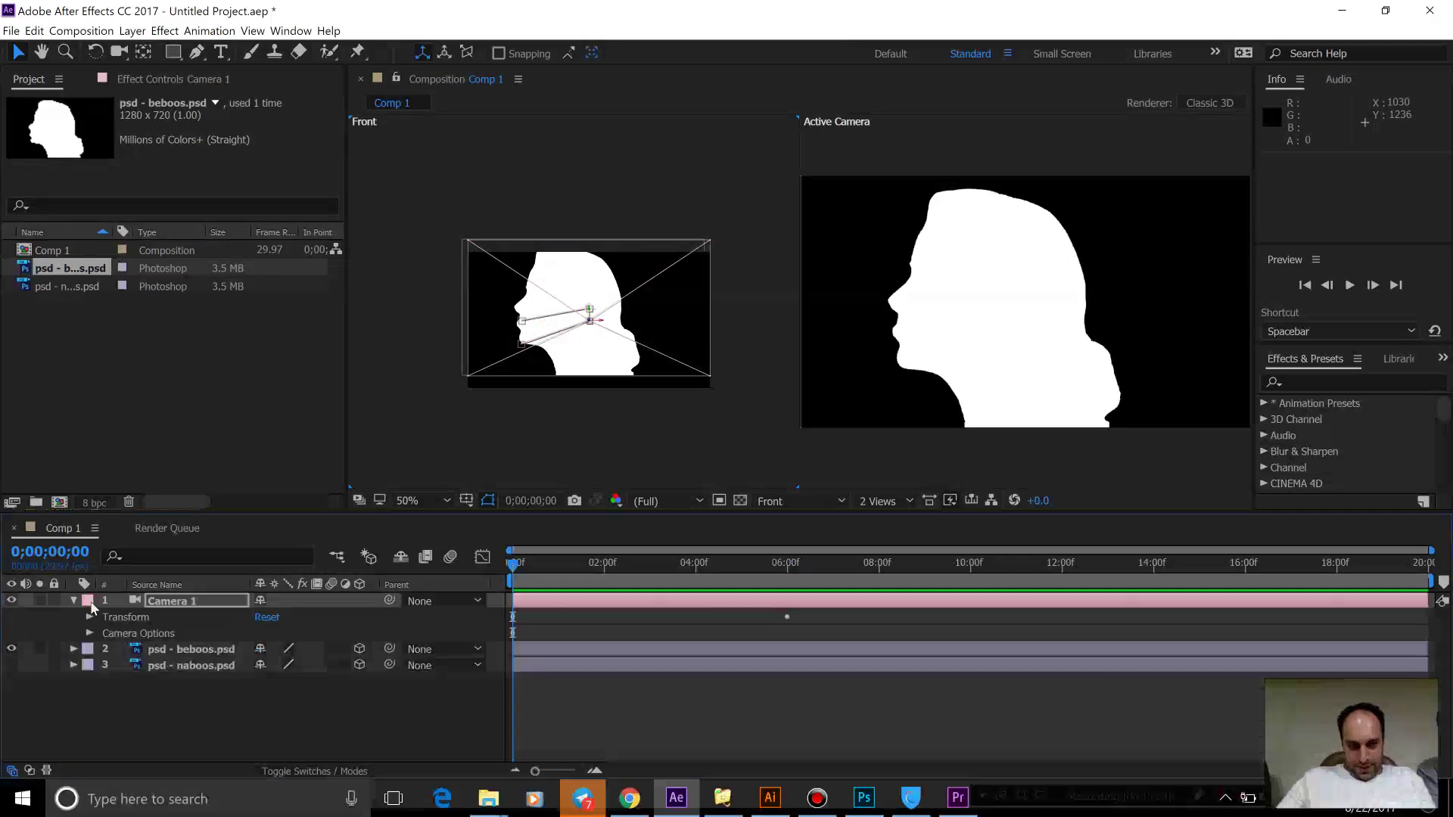
pyautogui.press('u')
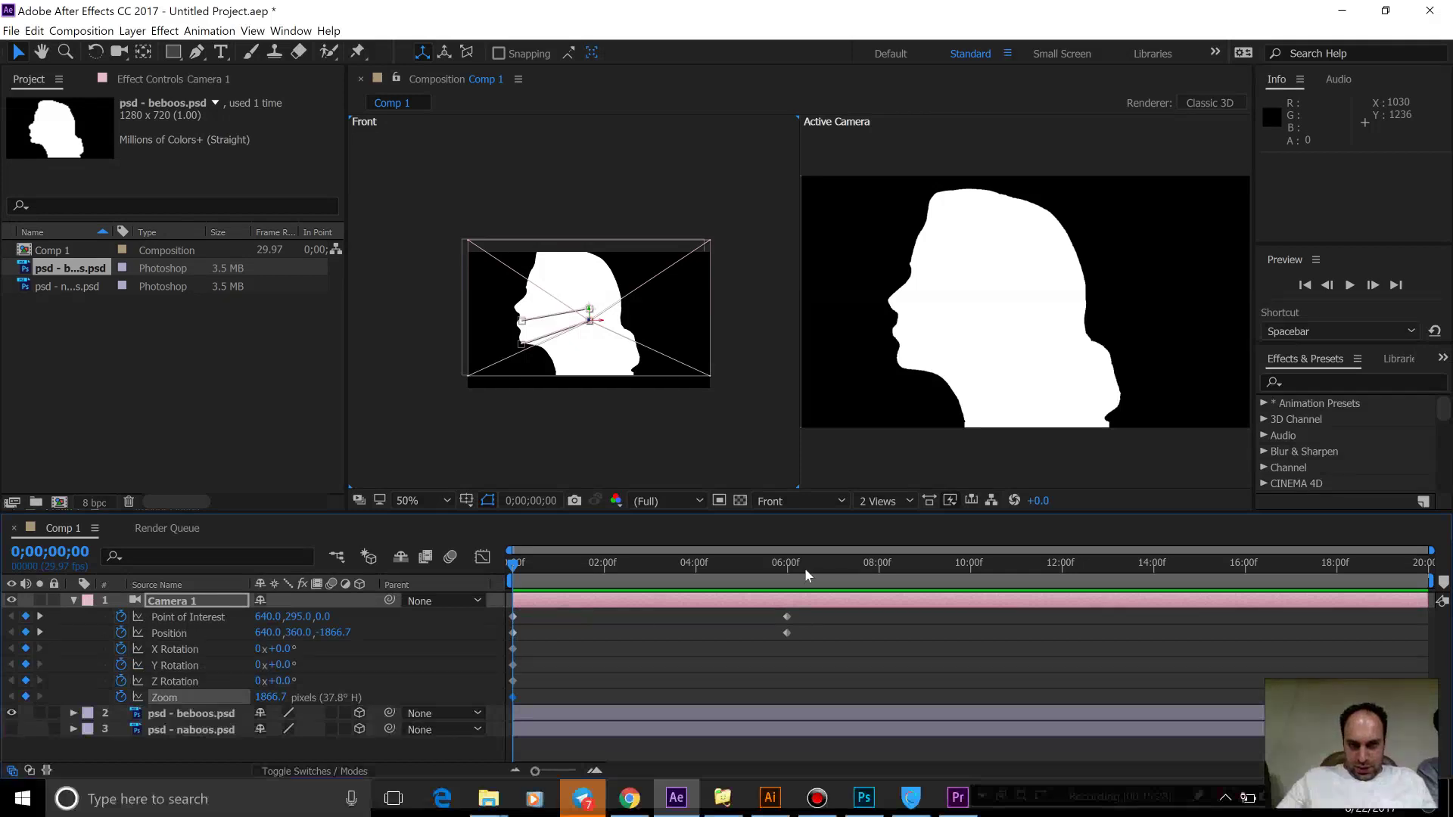
# Raise Camera 1's Zoom to 7394.7 pixels at 0;00;06;00 and collapse the camera's properties.
pyautogui.moveTo(805, 567); pyautogui.dragTo(788, 566)
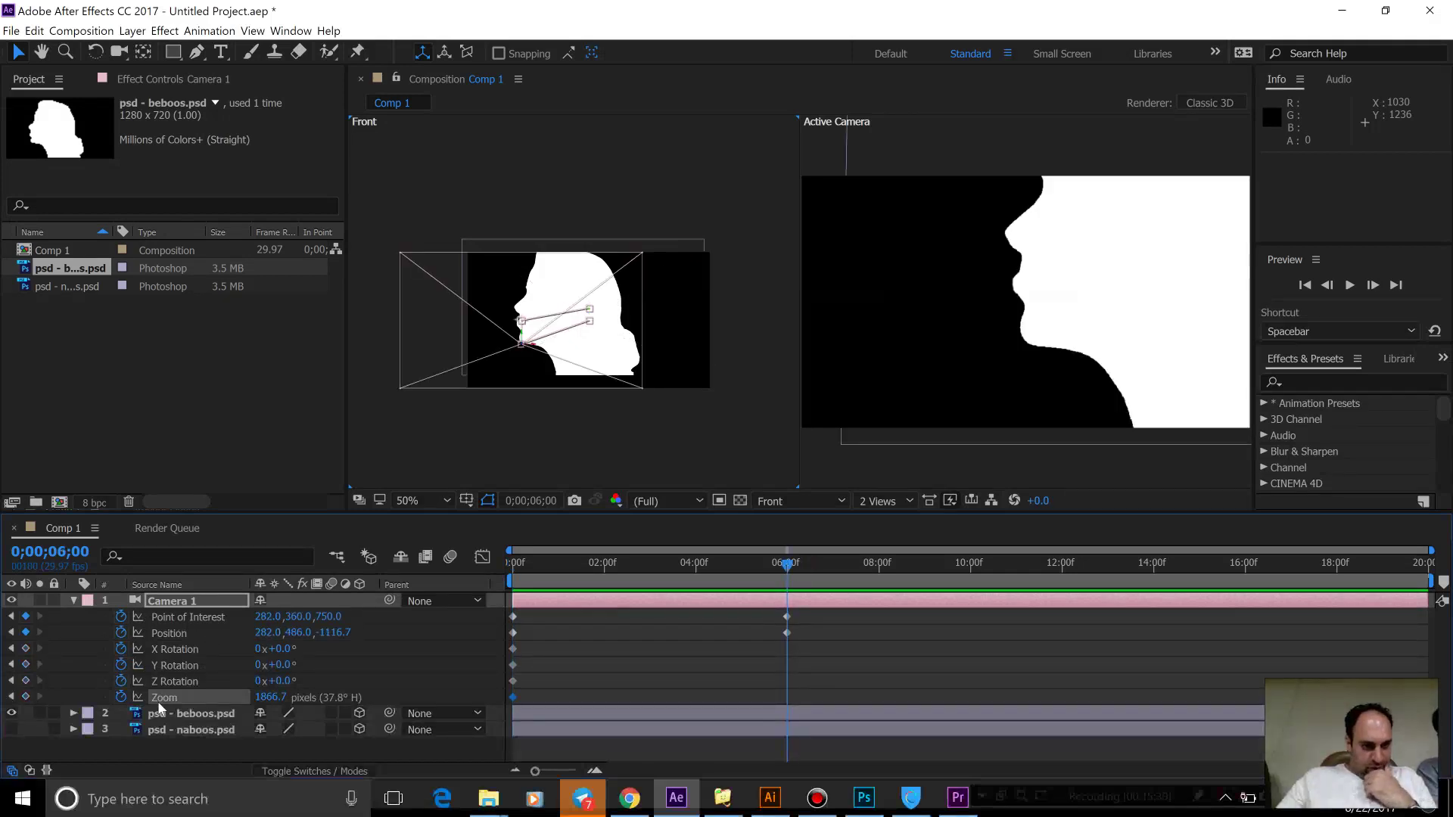
pyautogui.moveTo(272, 697); pyautogui.dragTo(1377, 590)
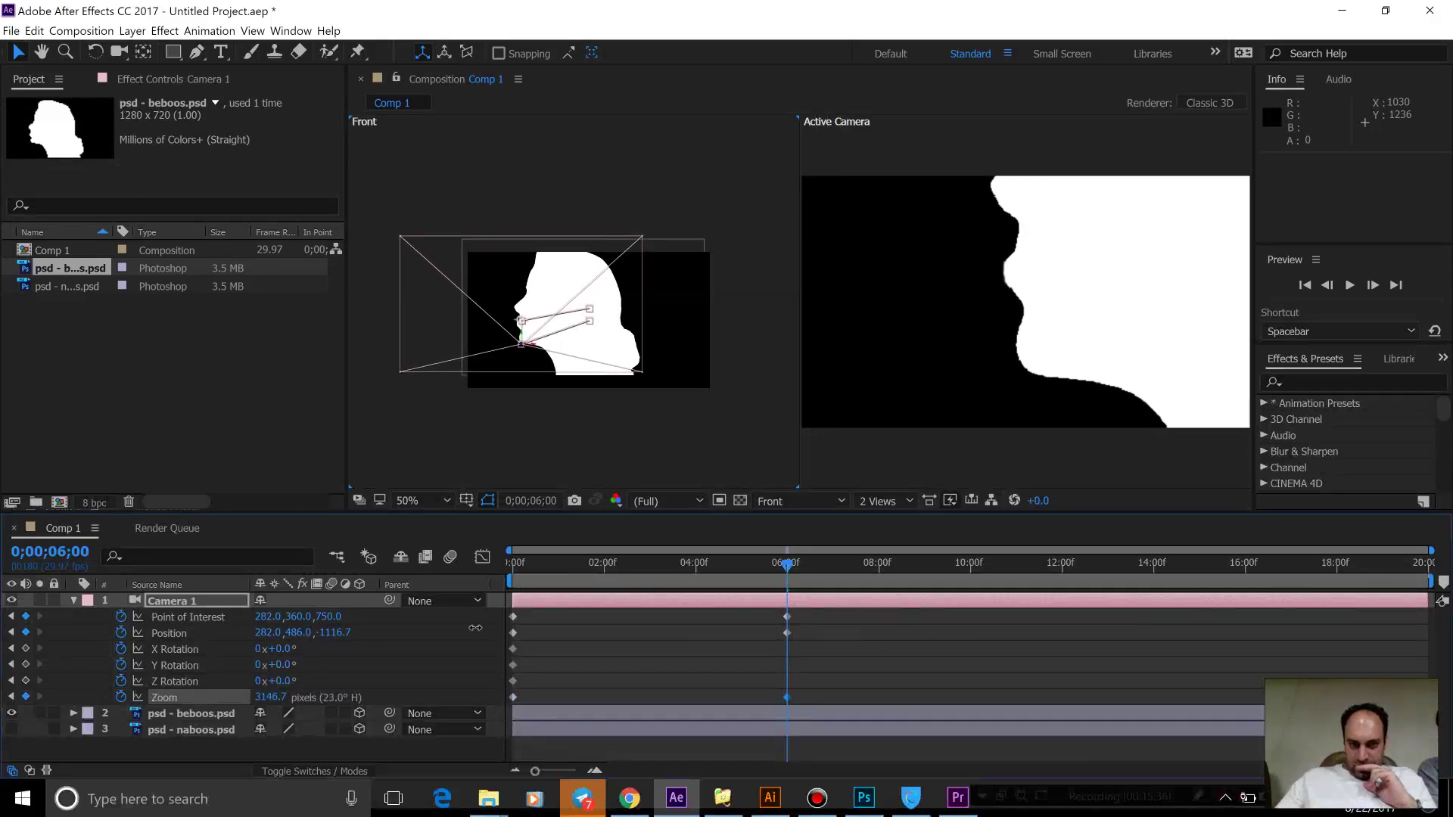
pyautogui.moveTo(469, 689); pyautogui.dragTo(1135, 673)
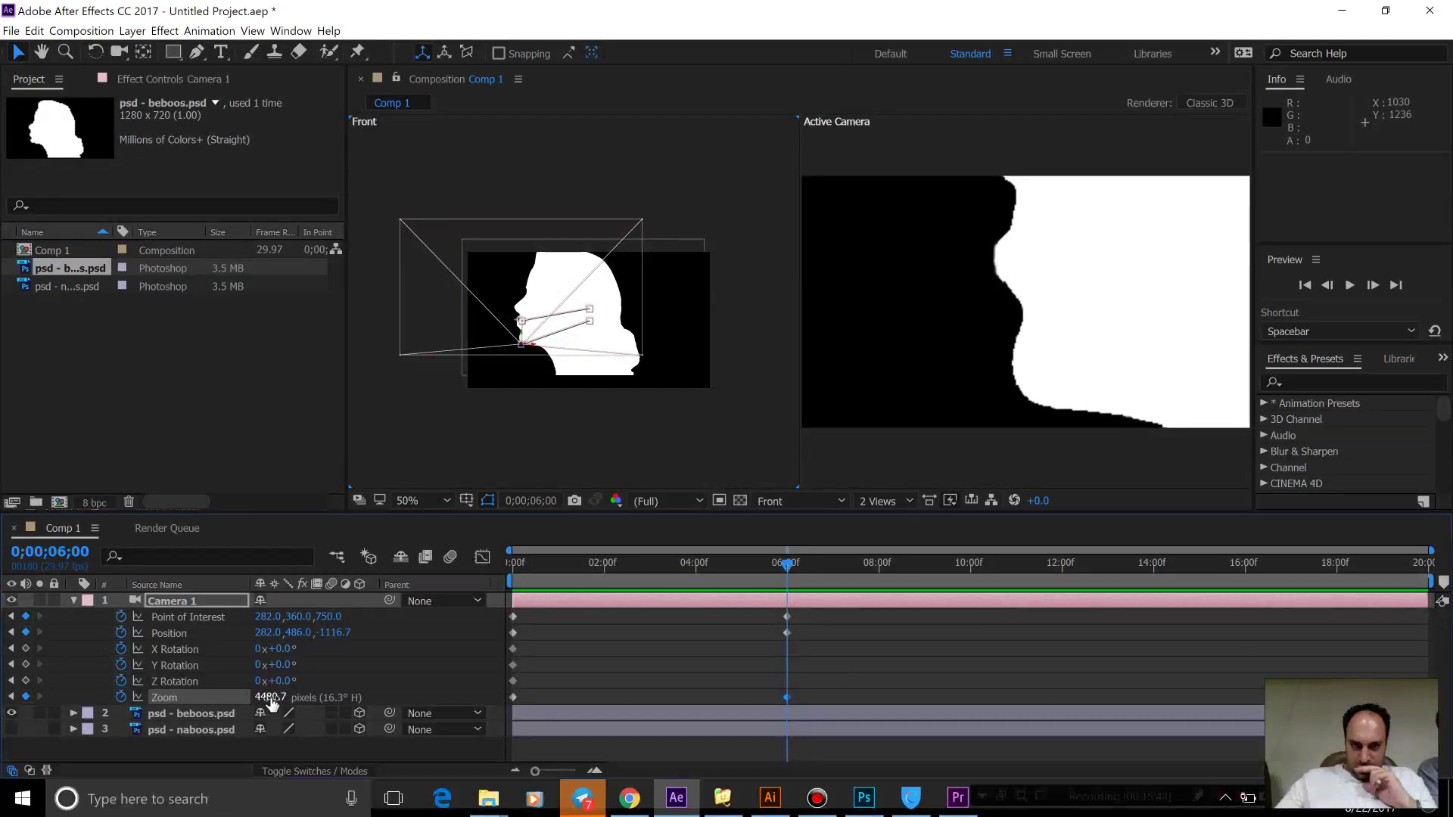
pyautogui.moveTo(640, 654); pyautogui.dragTo(1006, 655)
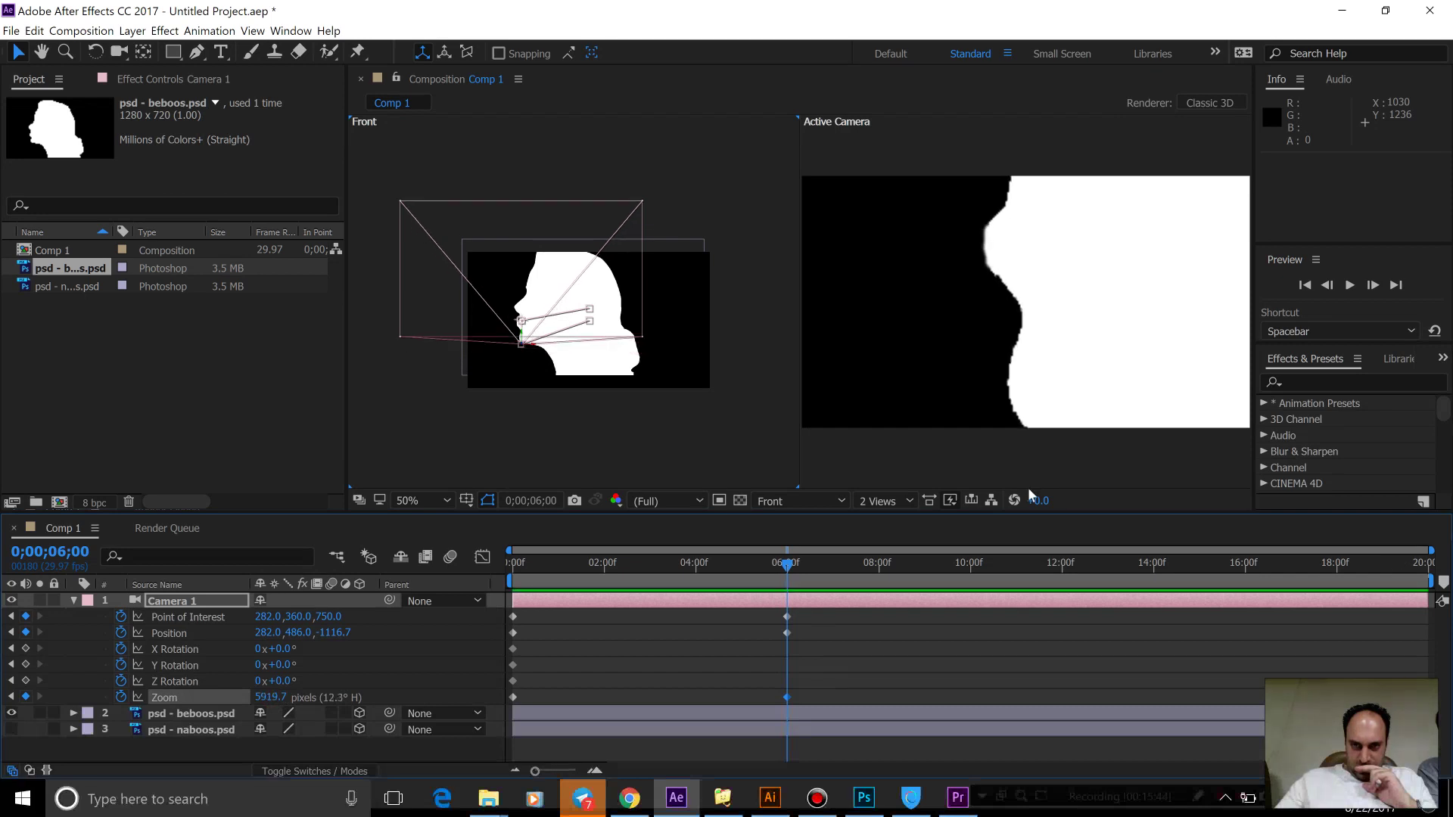
pyautogui.moveTo(270, 697); pyautogui.dragTo(692, 697)
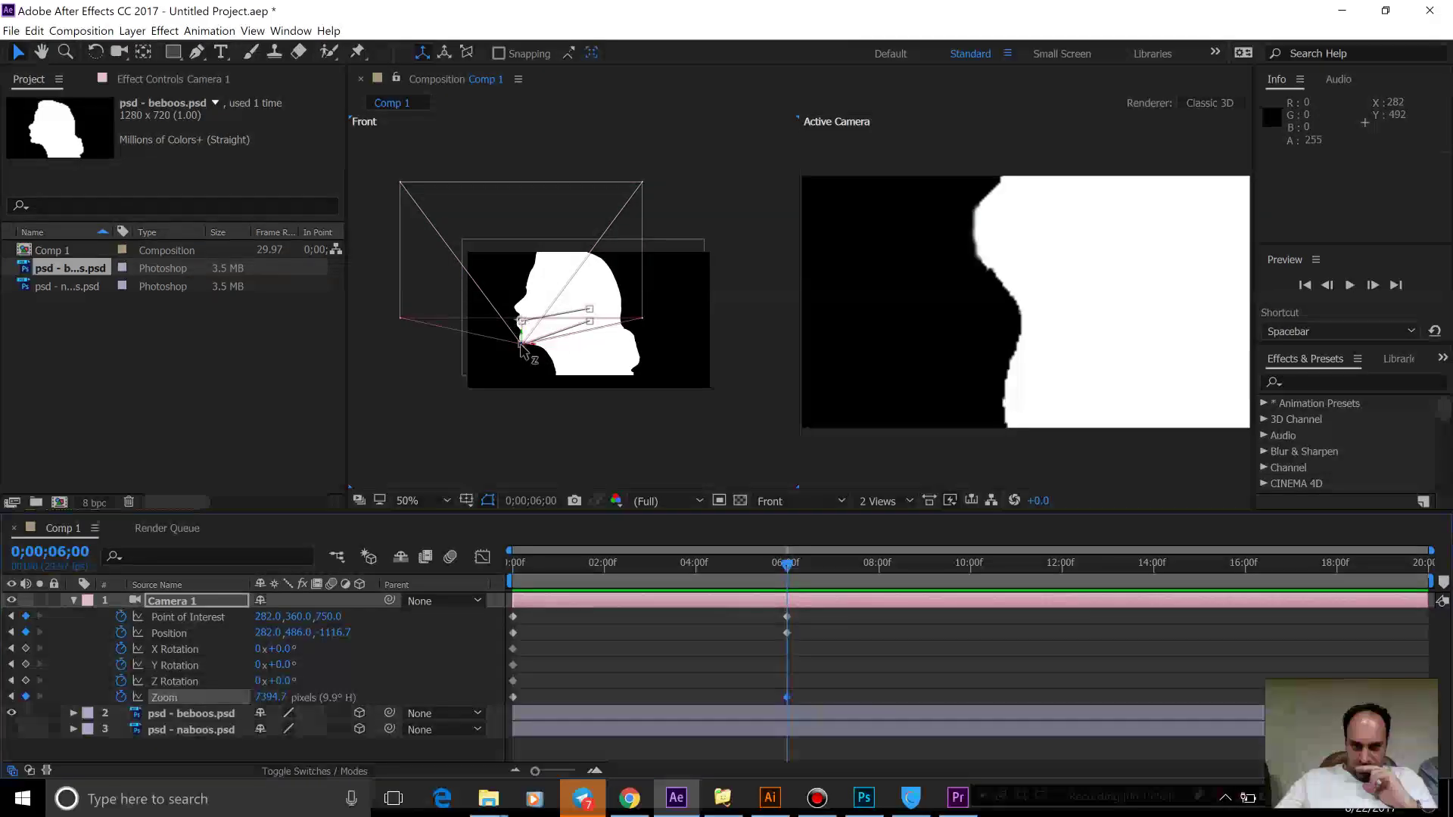
pyautogui.click(74, 601)
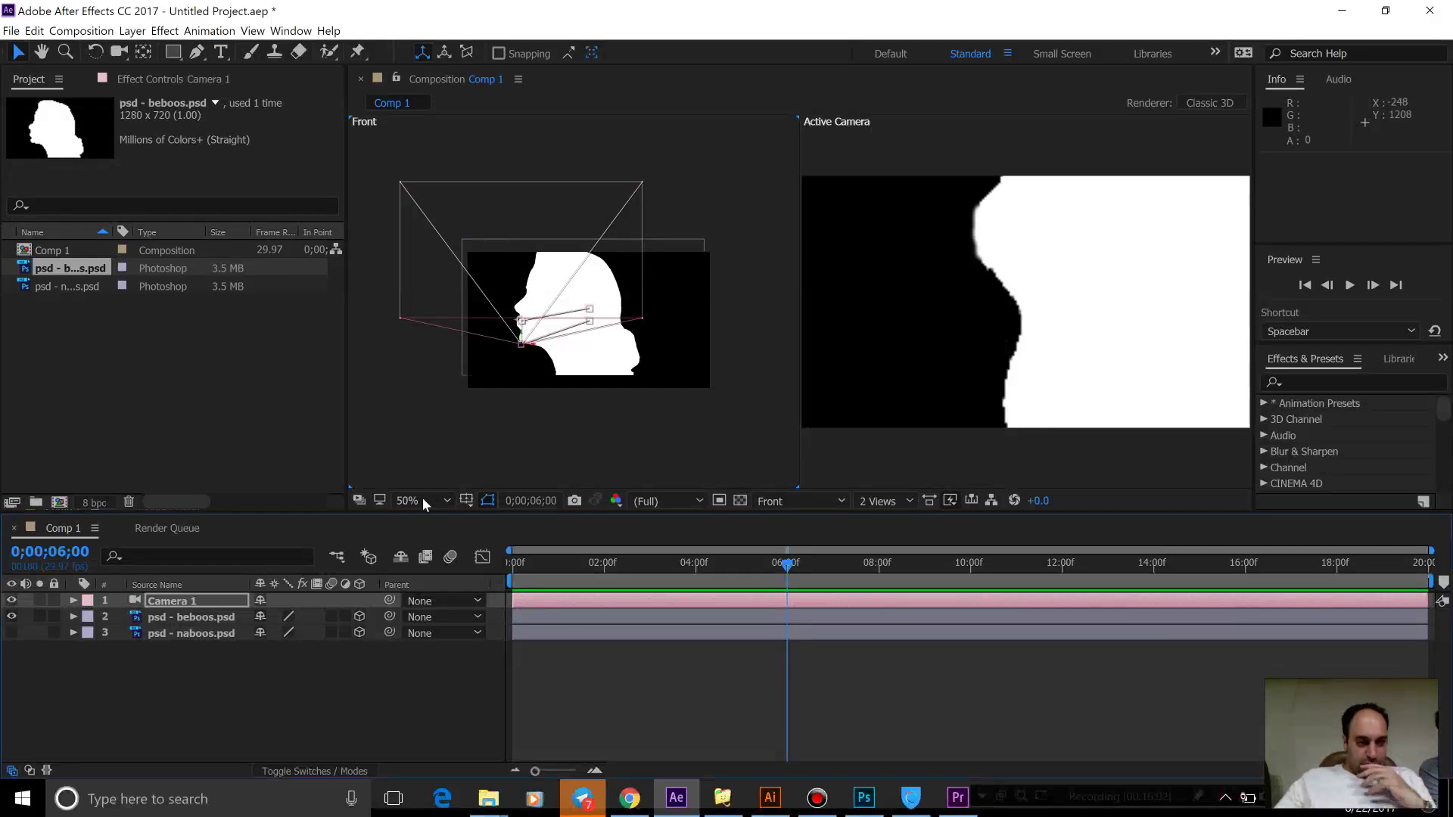
# Set Camera 1's Point of Interest Y to 296 at 0;00;06;00.
pyautogui.click(74, 600)
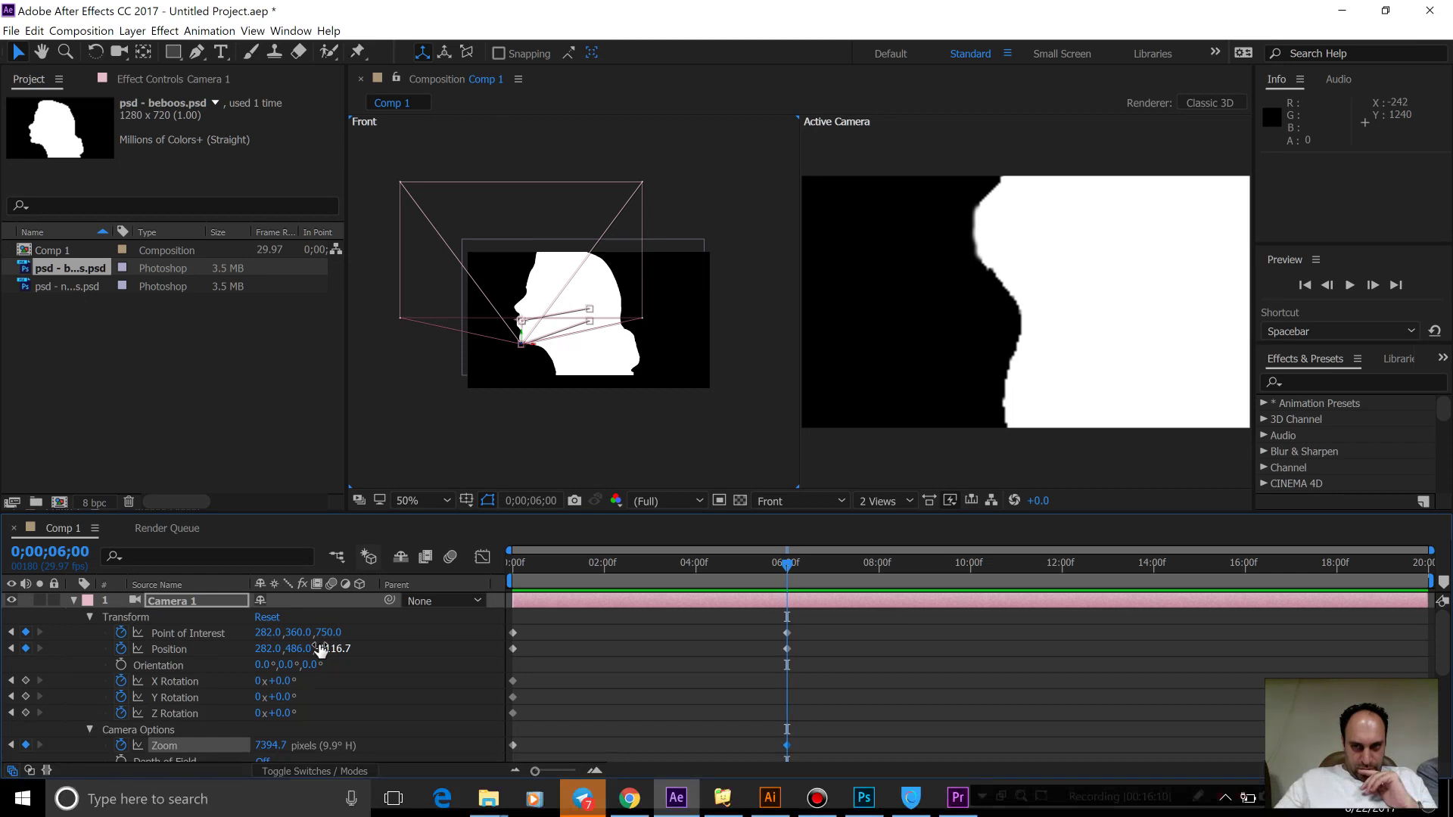
pyautogui.moveTo(297, 633); pyautogui.dragTo(274, 641)
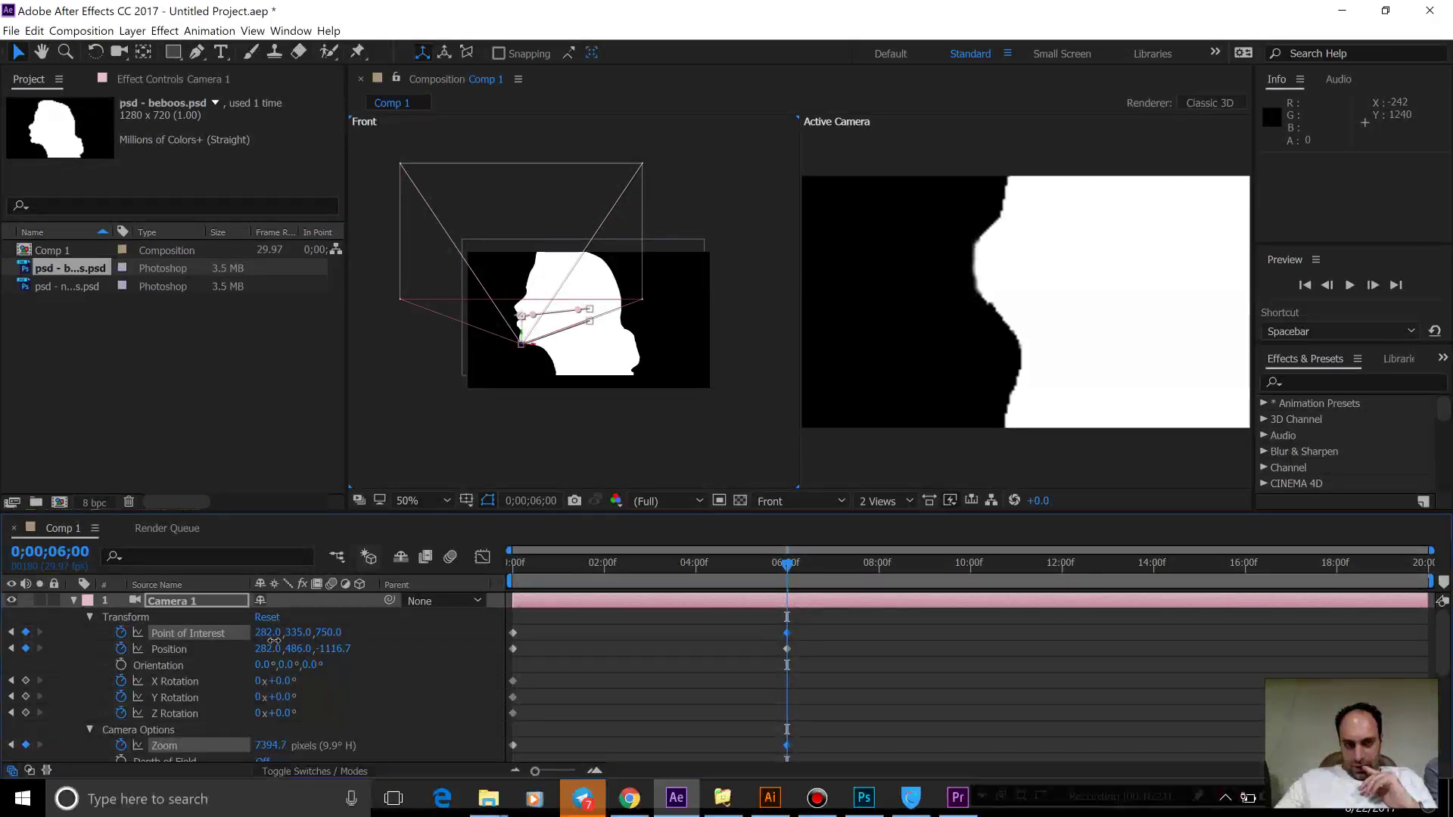
pyautogui.moveTo(298, 633); pyautogui.dragTo(303, 598)
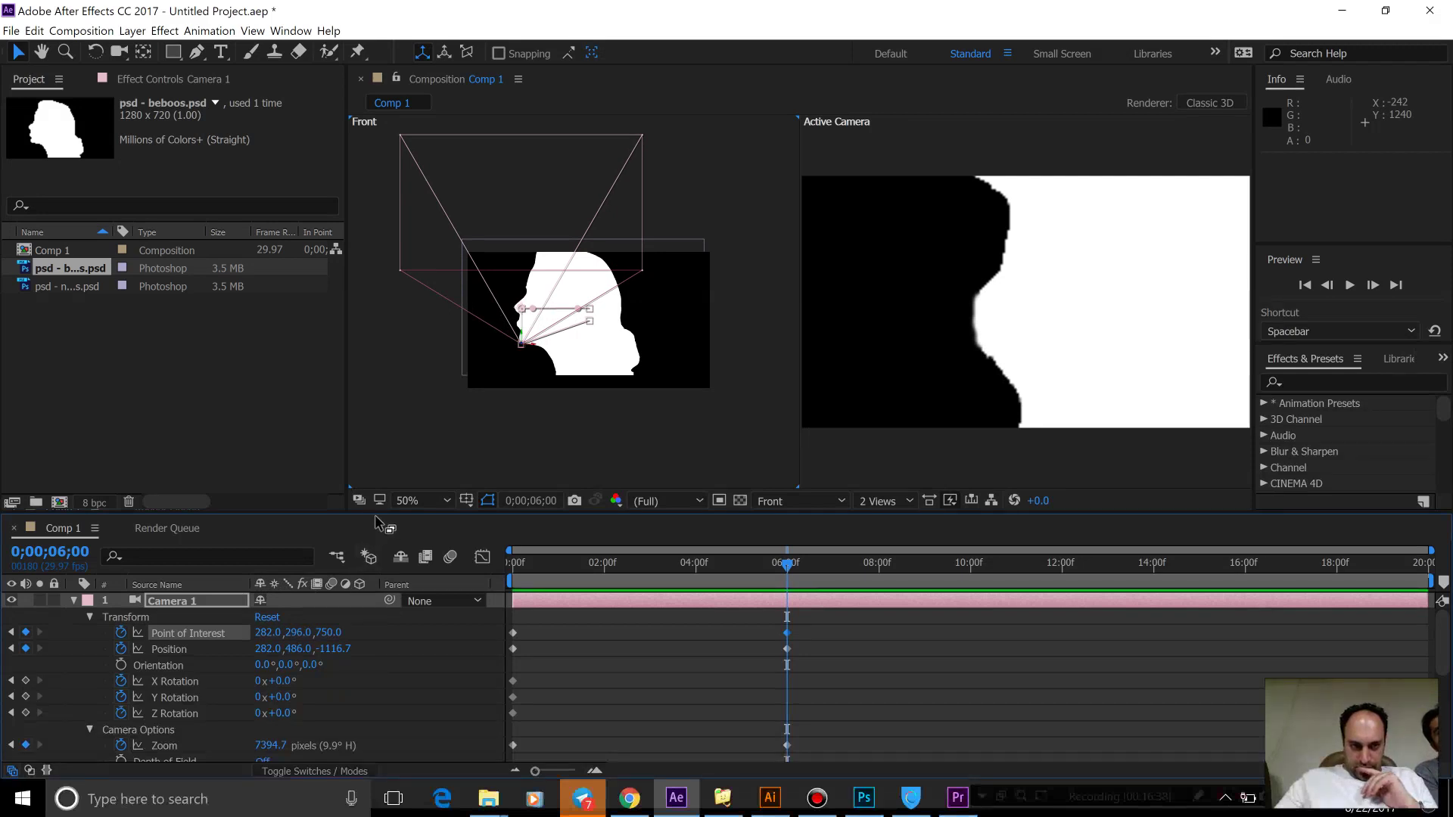
# Enlarge the timeline area, hide the psd - beboos.psd layer and show the psd - naboos.psd layer.
pyautogui.moveTo(377, 513); pyautogui.dragTo(370, 469)
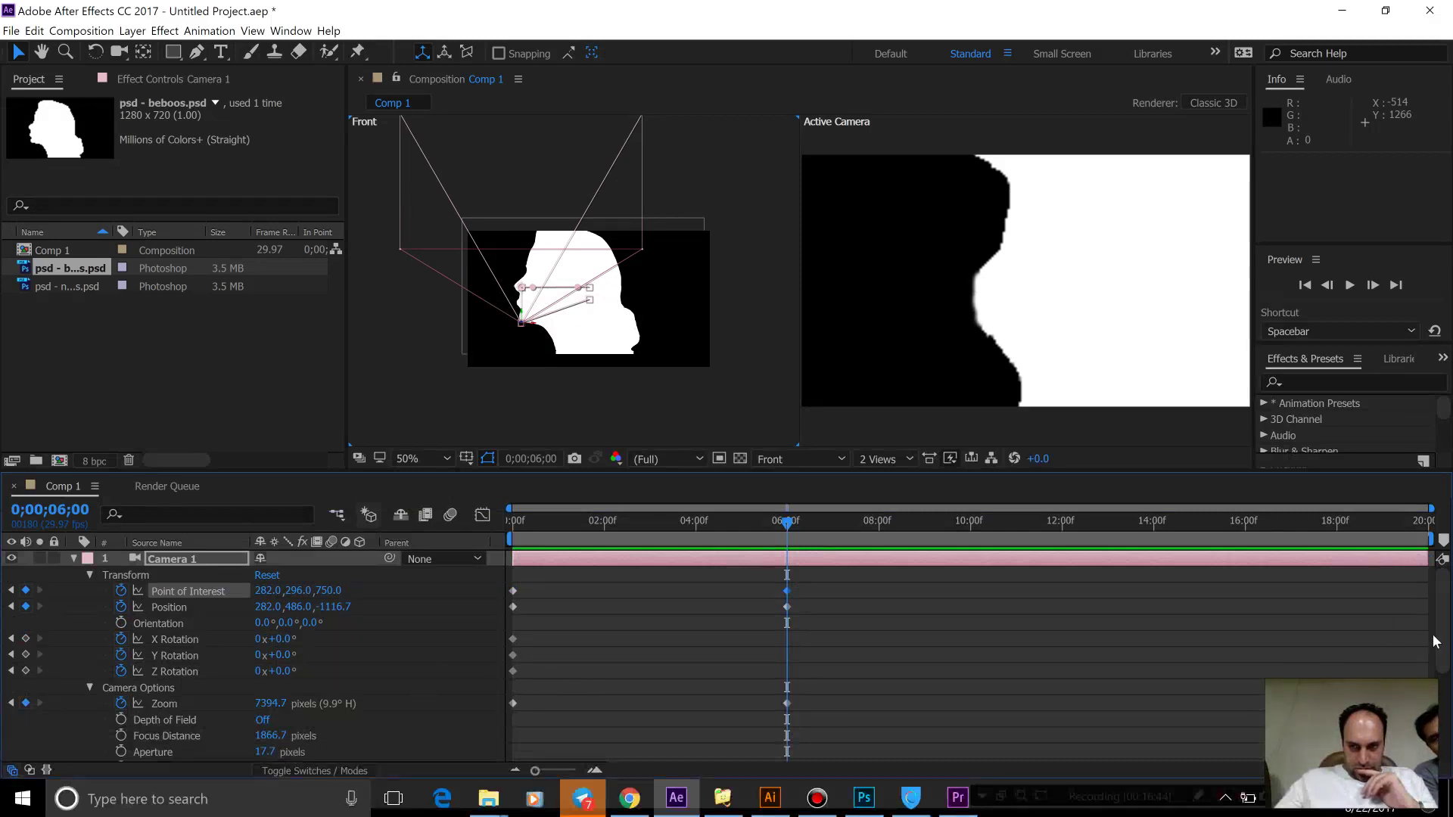
pyautogui.moveTo(1445, 651); pyautogui.dragTo(1448, 744)
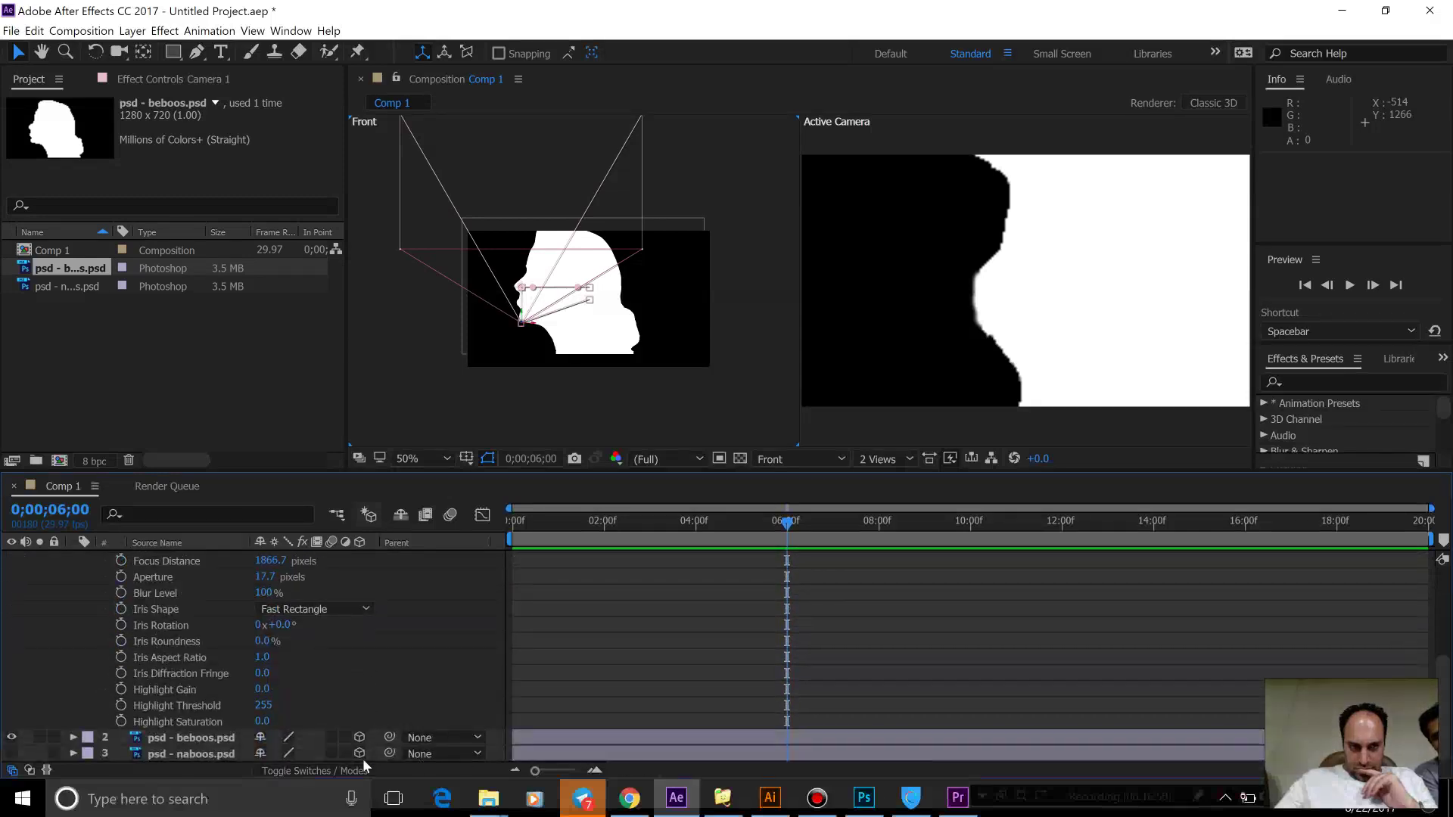
pyautogui.click(12, 738)
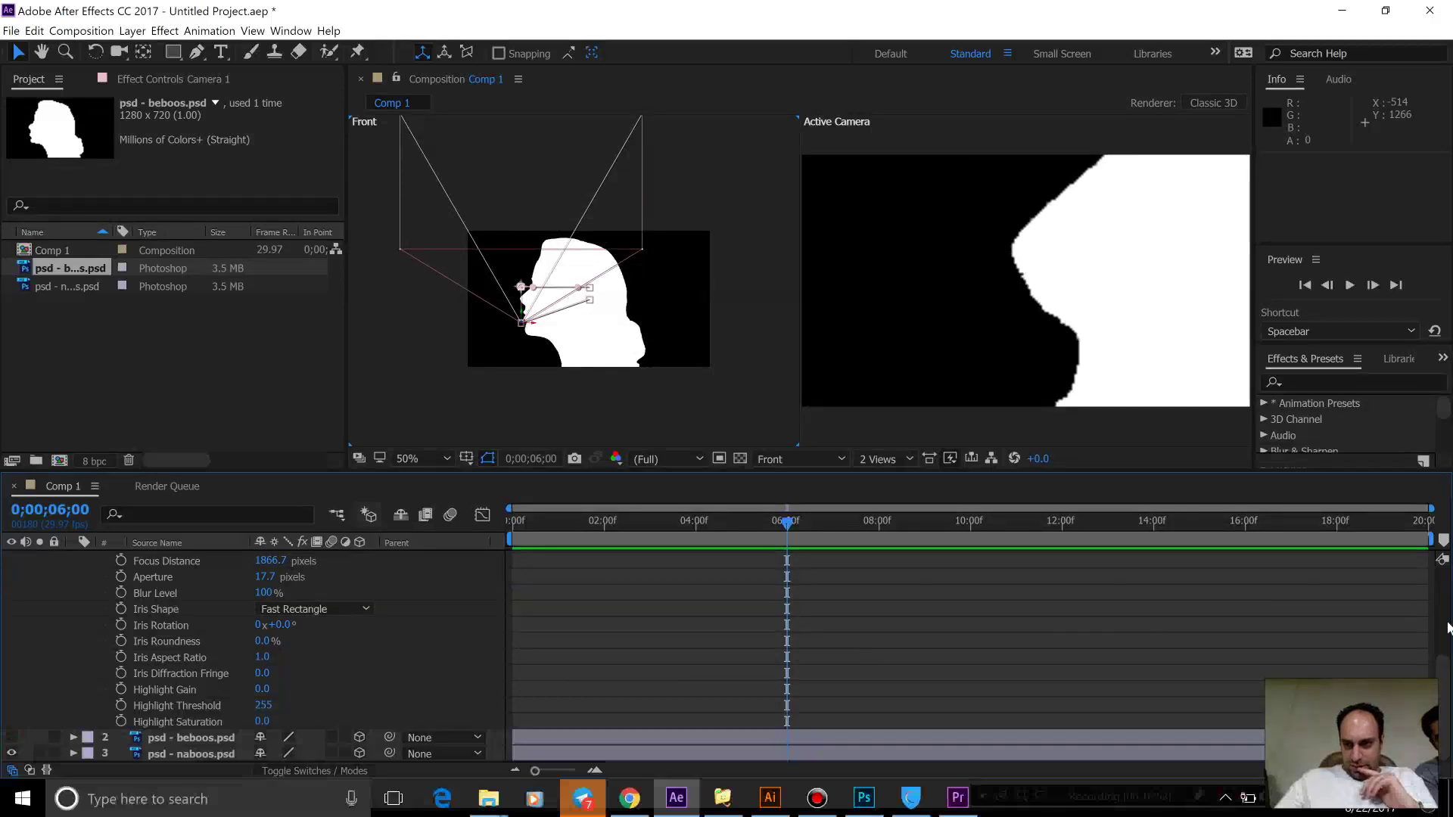
pyautogui.scroll(5, 1446, 667)
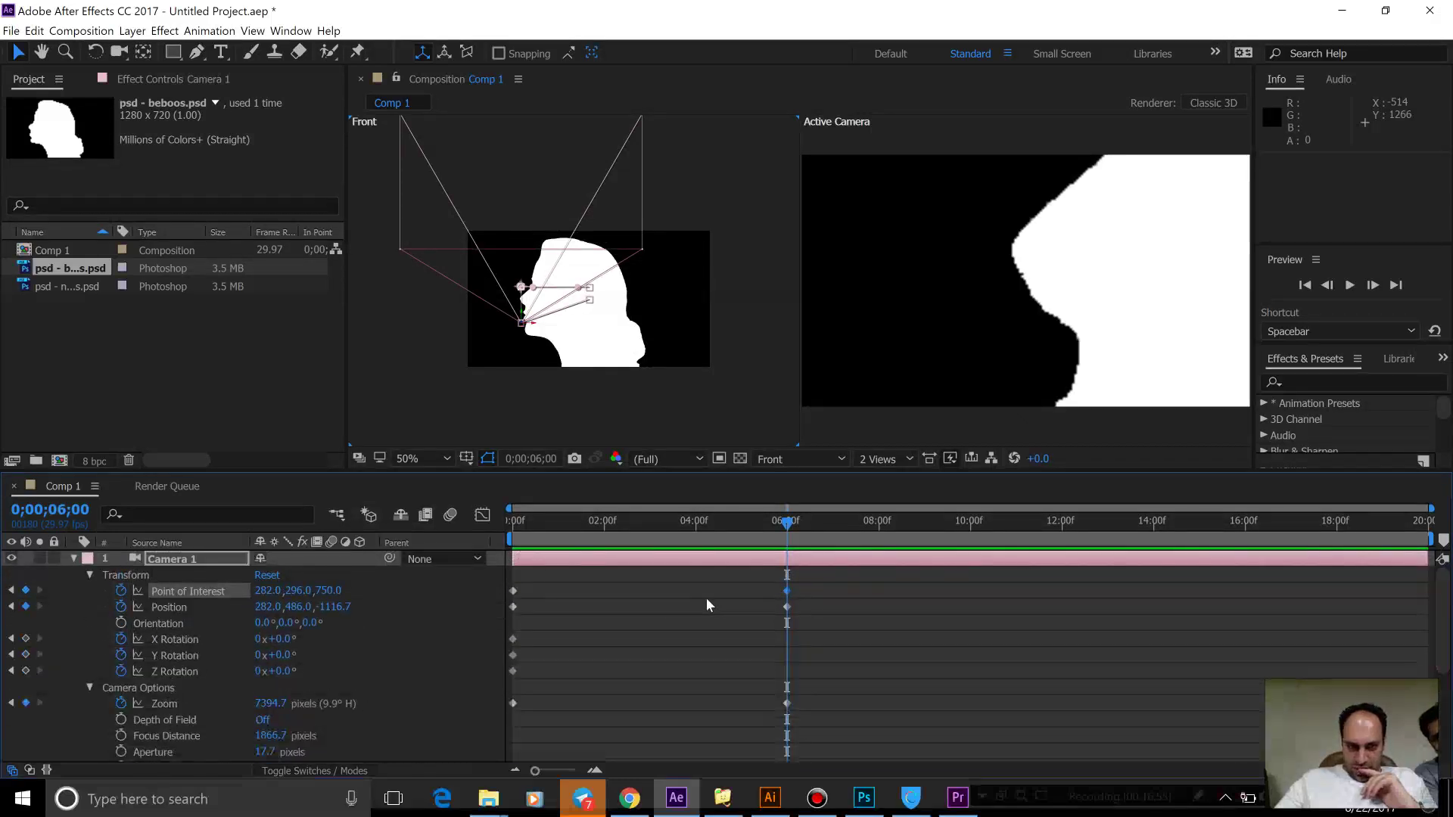
# At 0;00;06;00, set Camera 1's Position Y to 660 and Point of Interest to X 309, Y 293, and preview from the start.
pyautogui.moveTo(293, 602); pyautogui.dragTo(496, 582)
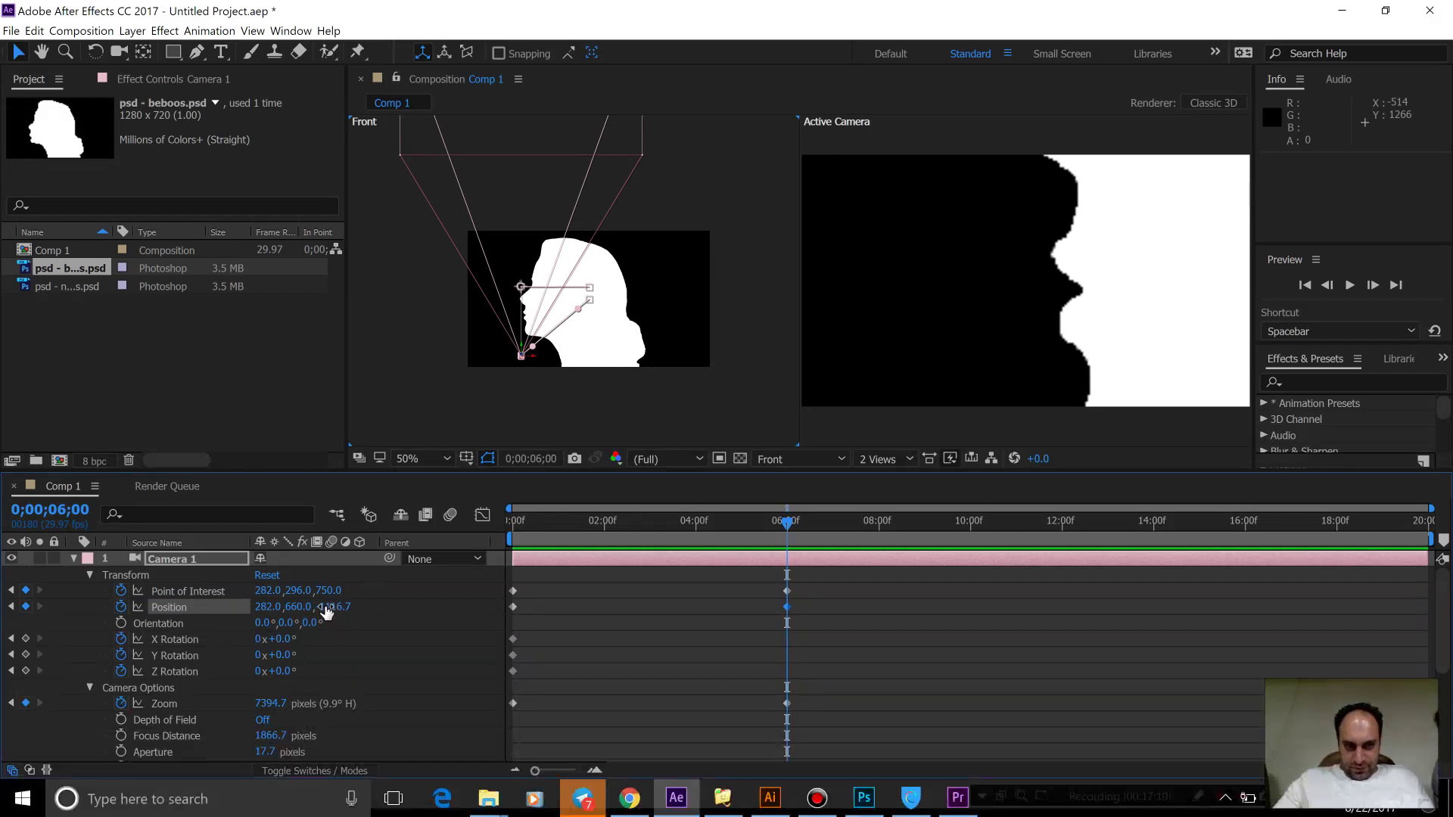
pyautogui.moveTo(295, 591)
pyautogui.mouseDown()
pyautogui.moveTo(265, 594)
pyautogui.moveTo(290, 594)
pyautogui.mouseUp()
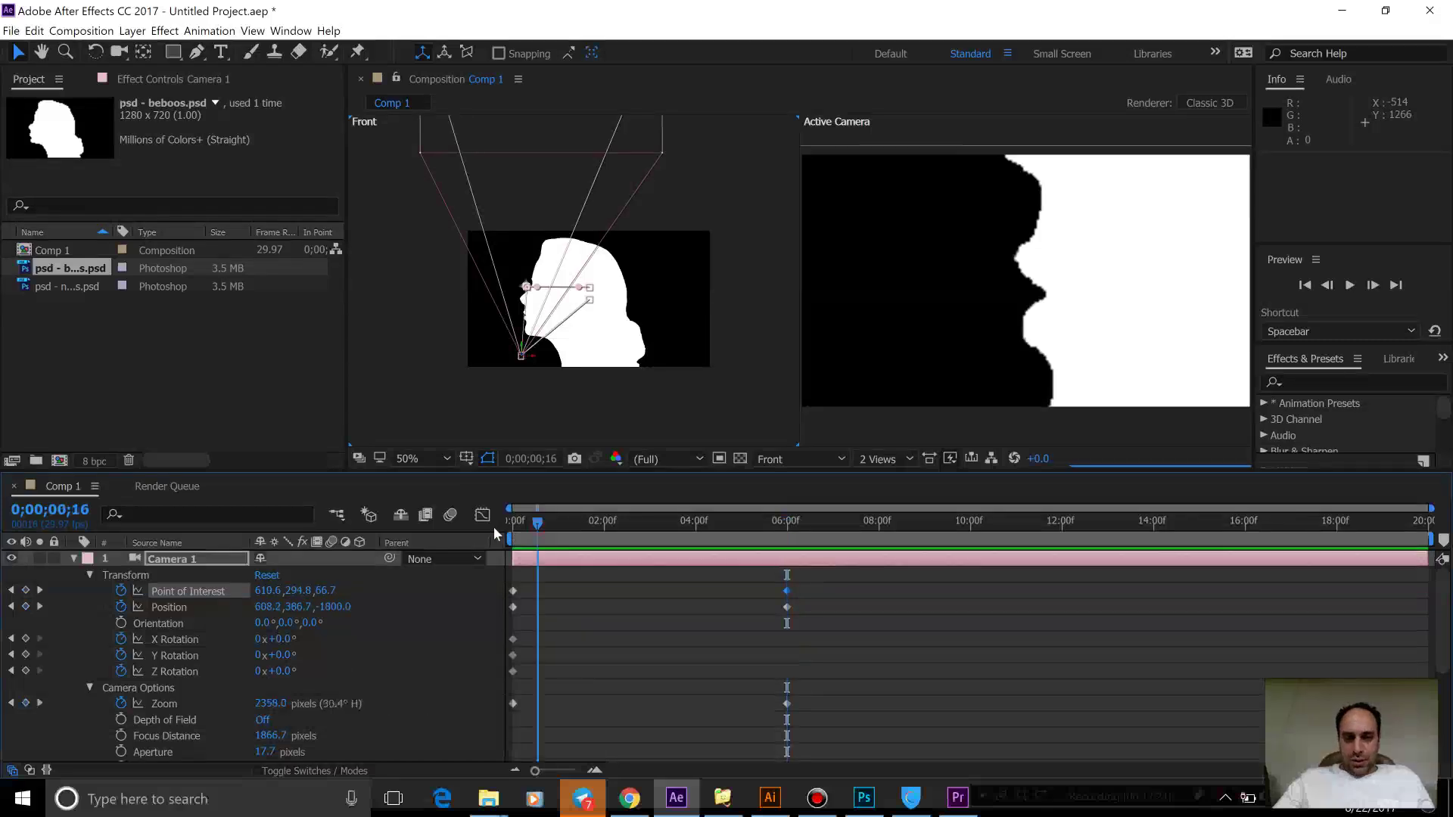
pyautogui.press('Home')
pyautogui.press('space')
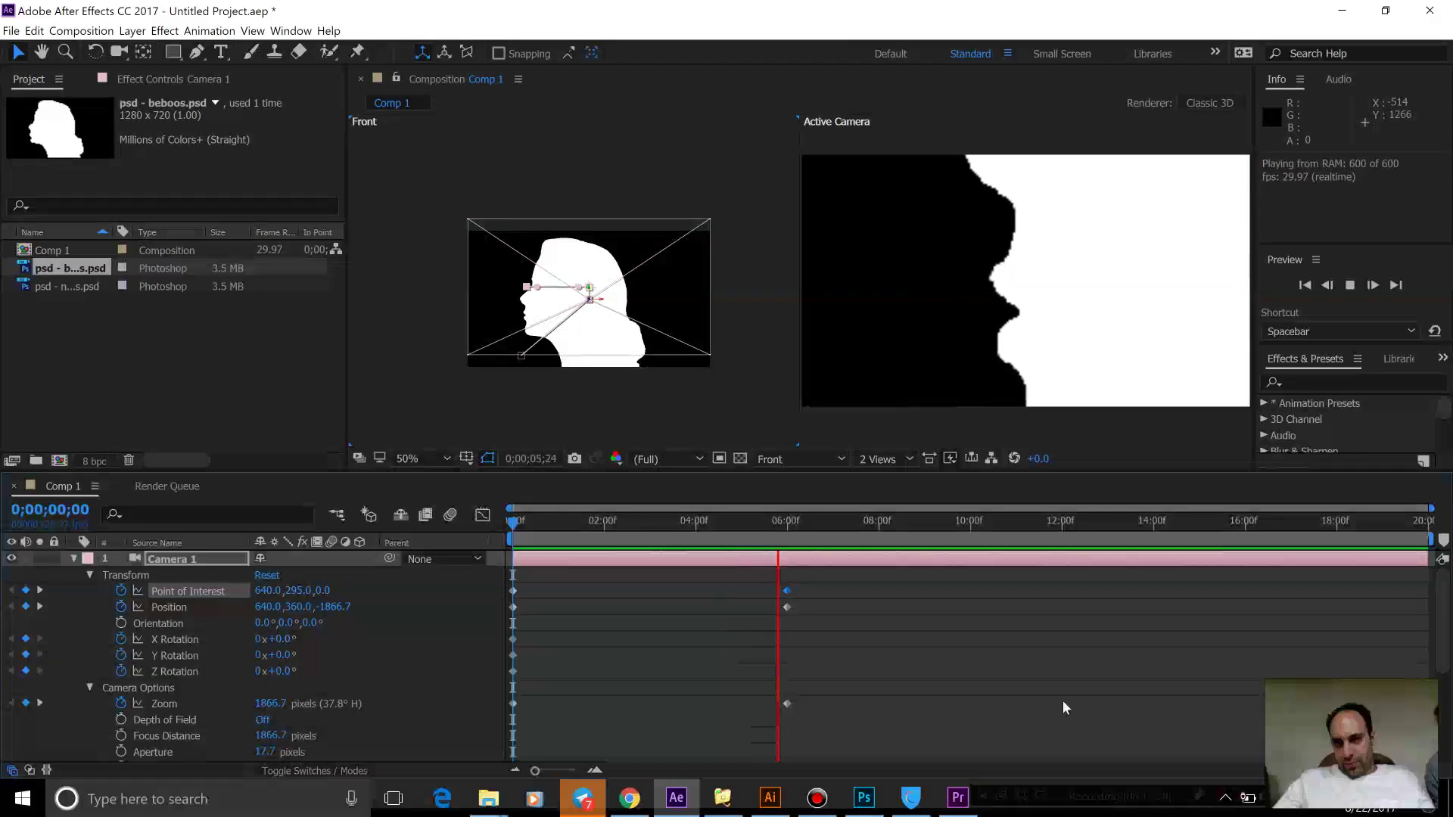
pyautogui.click(1062, 701)
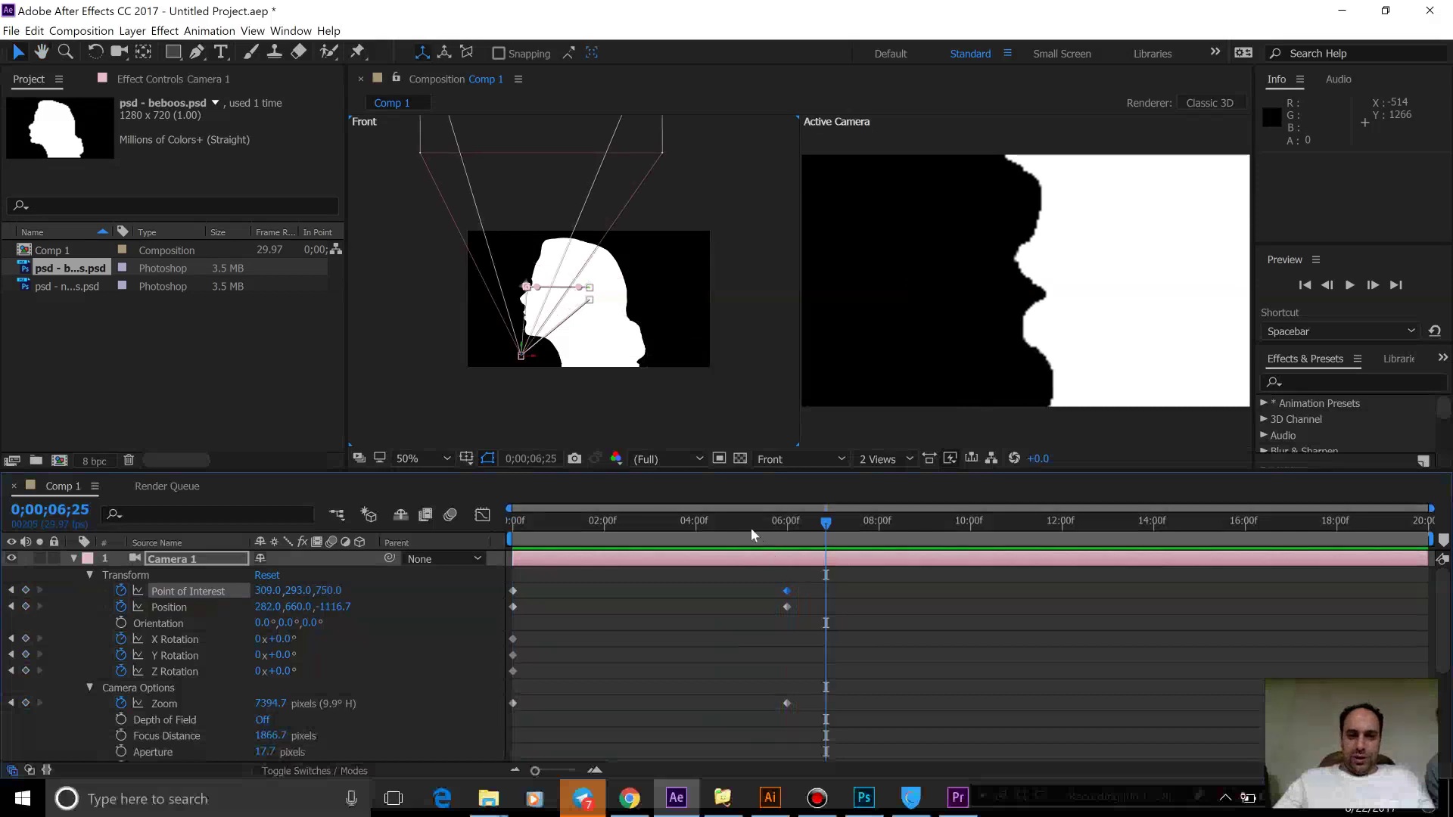
# At 0;00;07;29, set Camera 1's Point of Interest X to 507 and return to about 0;00;05;24 to preview the move.
pyautogui.moveTo(751, 528); pyautogui.dragTo(795, 528)
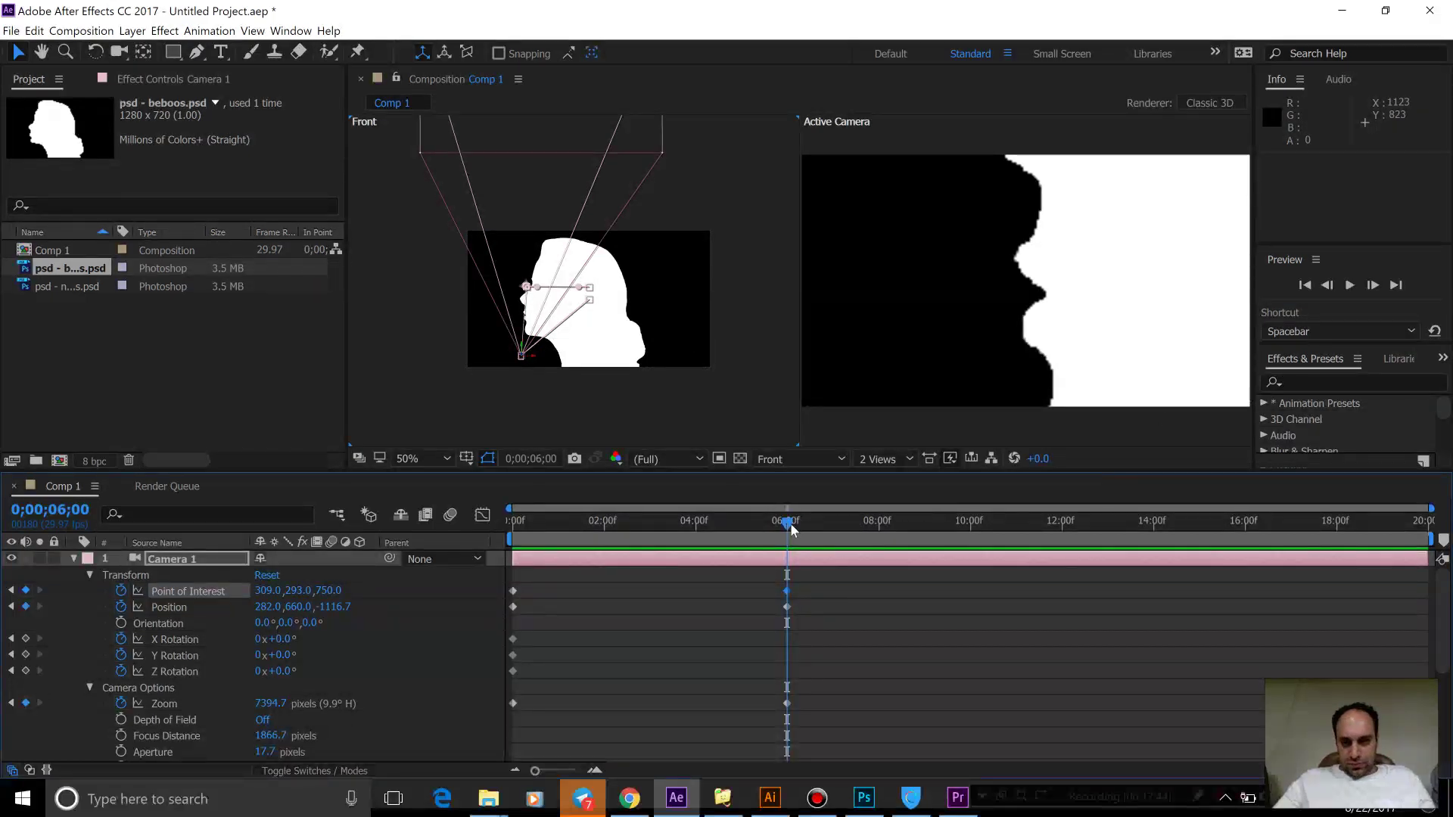
pyautogui.moveTo(815, 520); pyautogui.dragTo(882, 538)
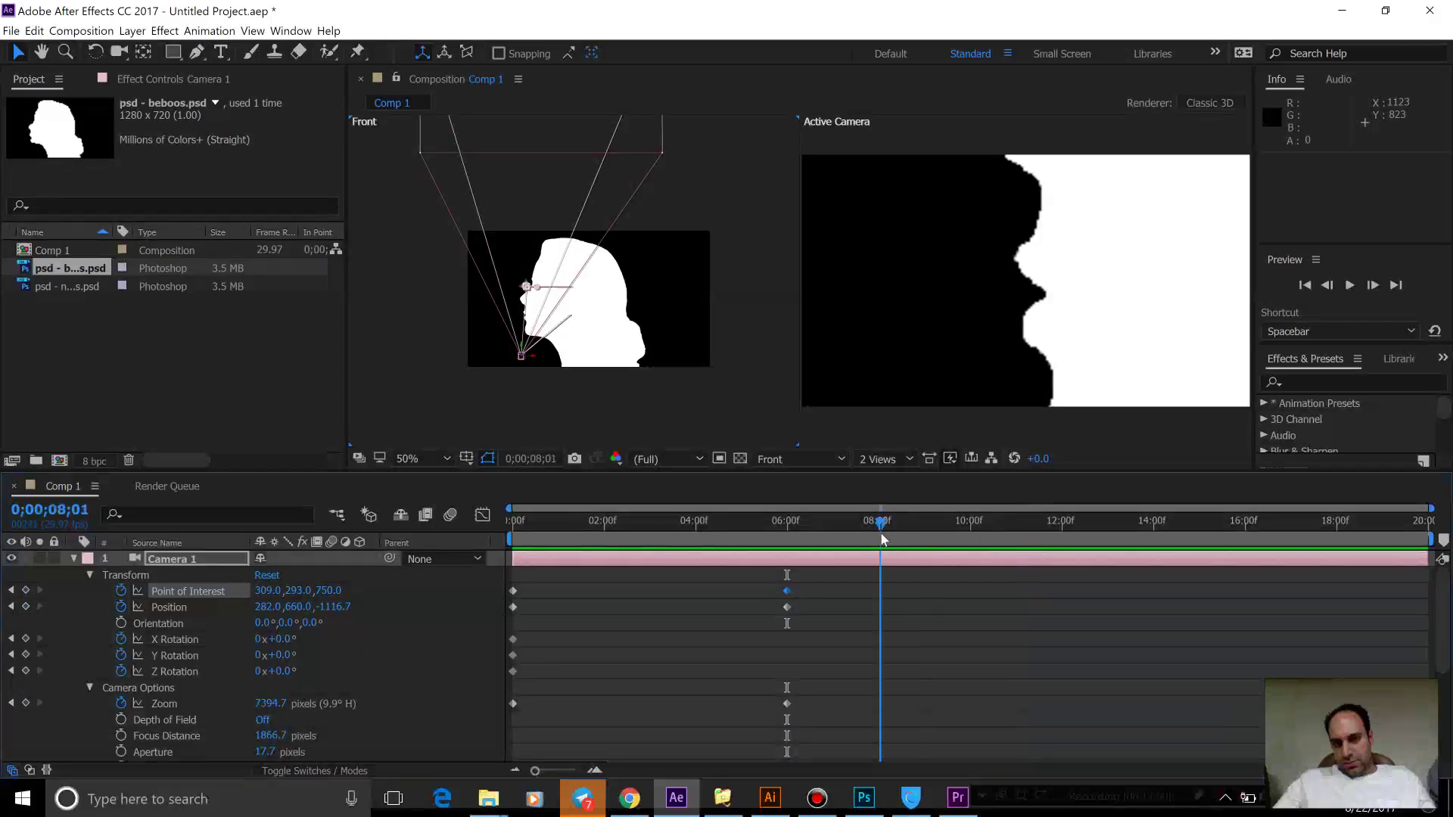
pyautogui.press('pageup')
pyautogui.press('pageup')
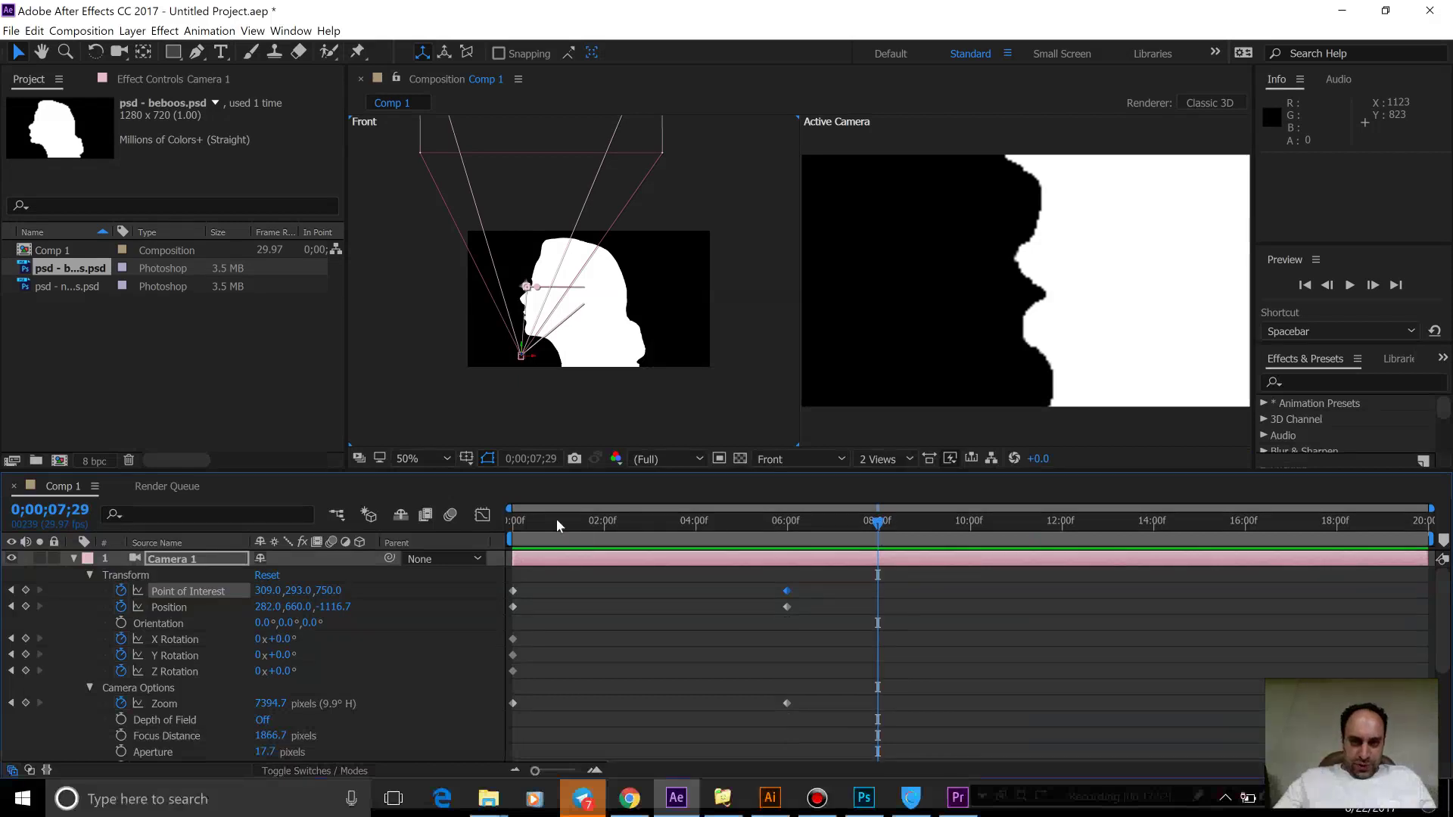
pyautogui.moveTo(268, 586); pyautogui.dragTo(437, 558)
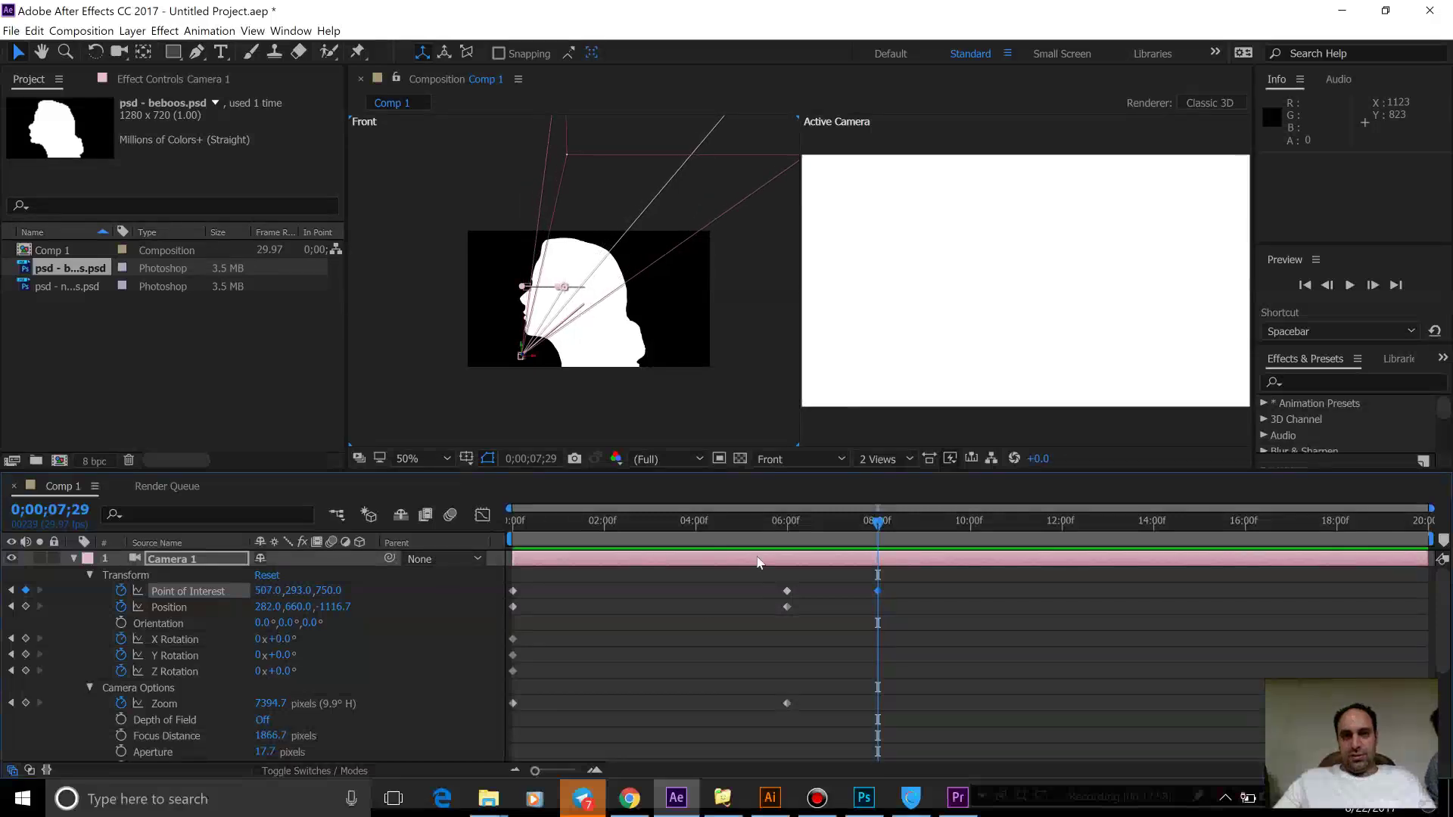
pyautogui.click(778, 522)
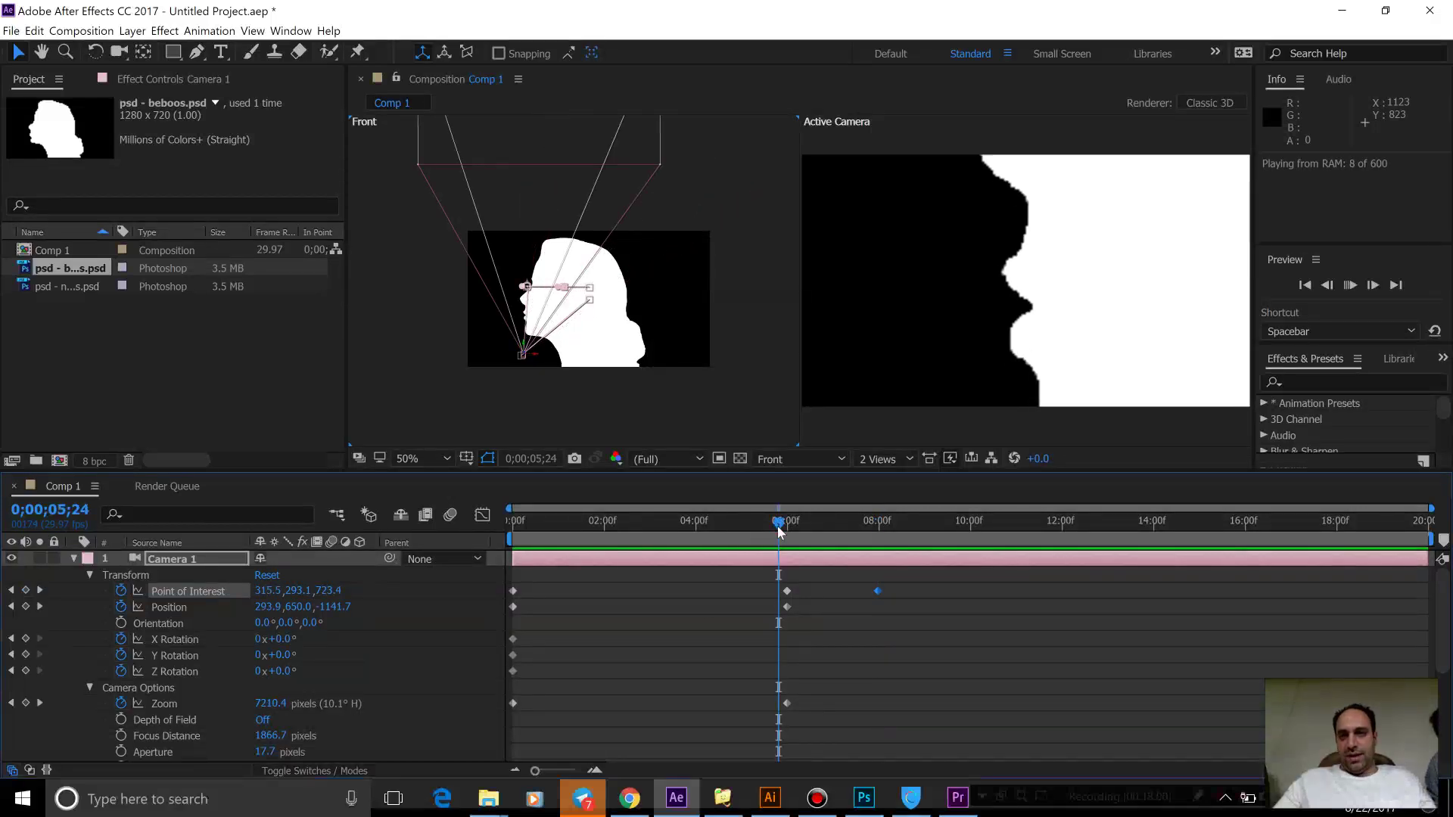
# Move Camera 1's last Point of Interest keyframe earlier to 0;00;07;04 and preview the pan from 0;00;04;15.
pyautogui.press('space')
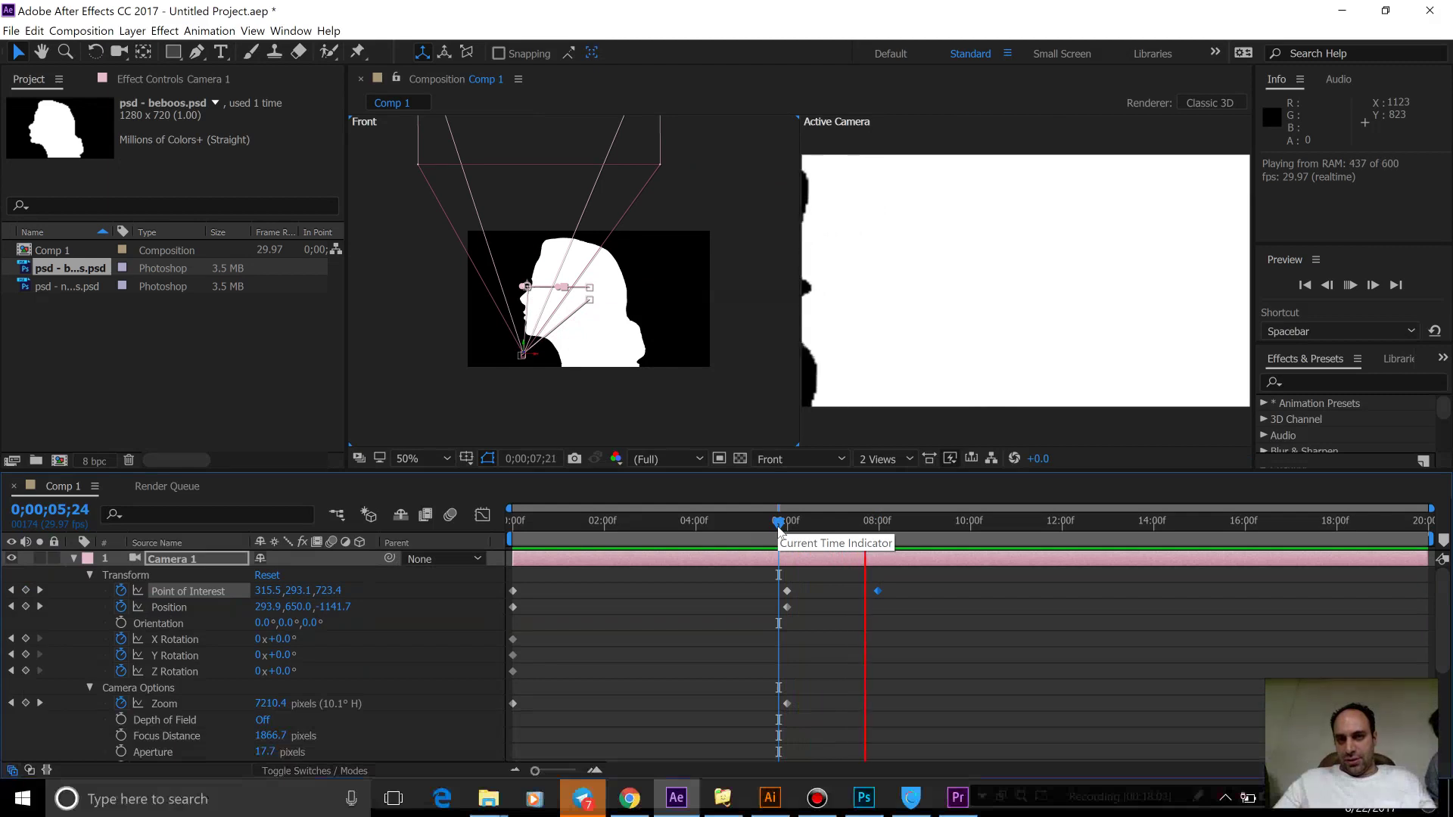
pyautogui.moveTo(877, 591); pyautogui.dragTo(837, 590)
pyautogui.click(719, 523)
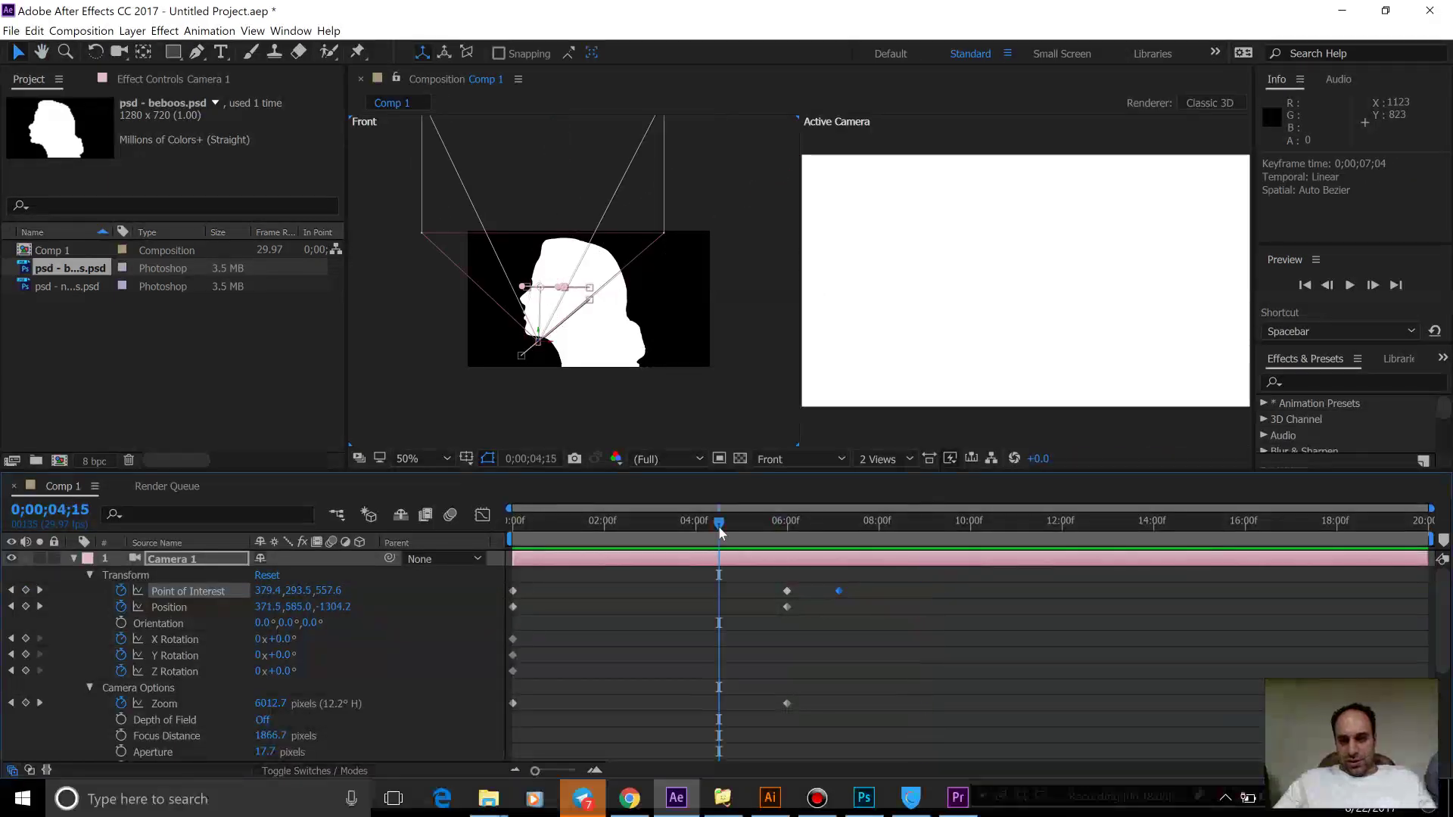
pyautogui.press('space')
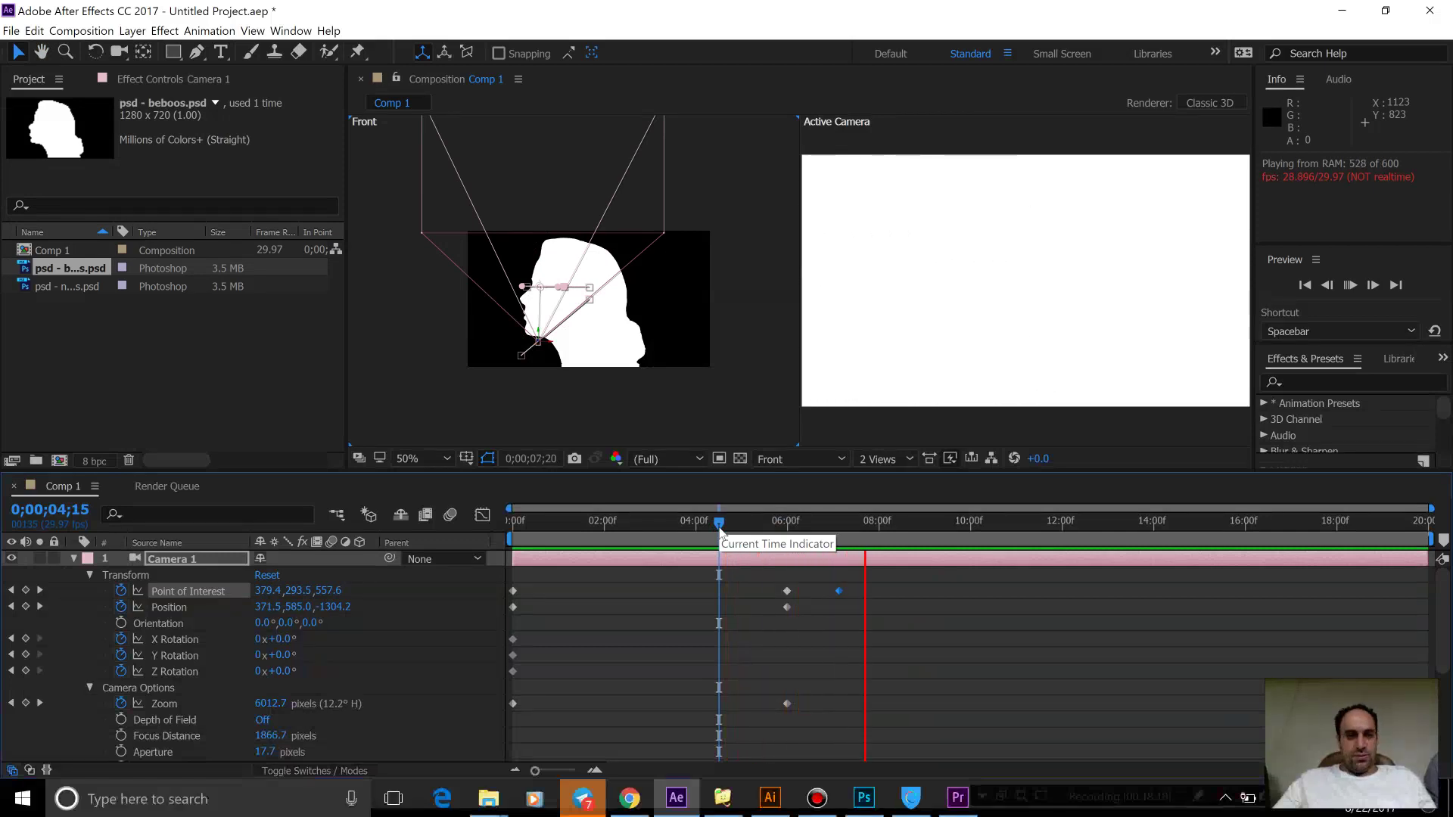
pyautogui.press('space')
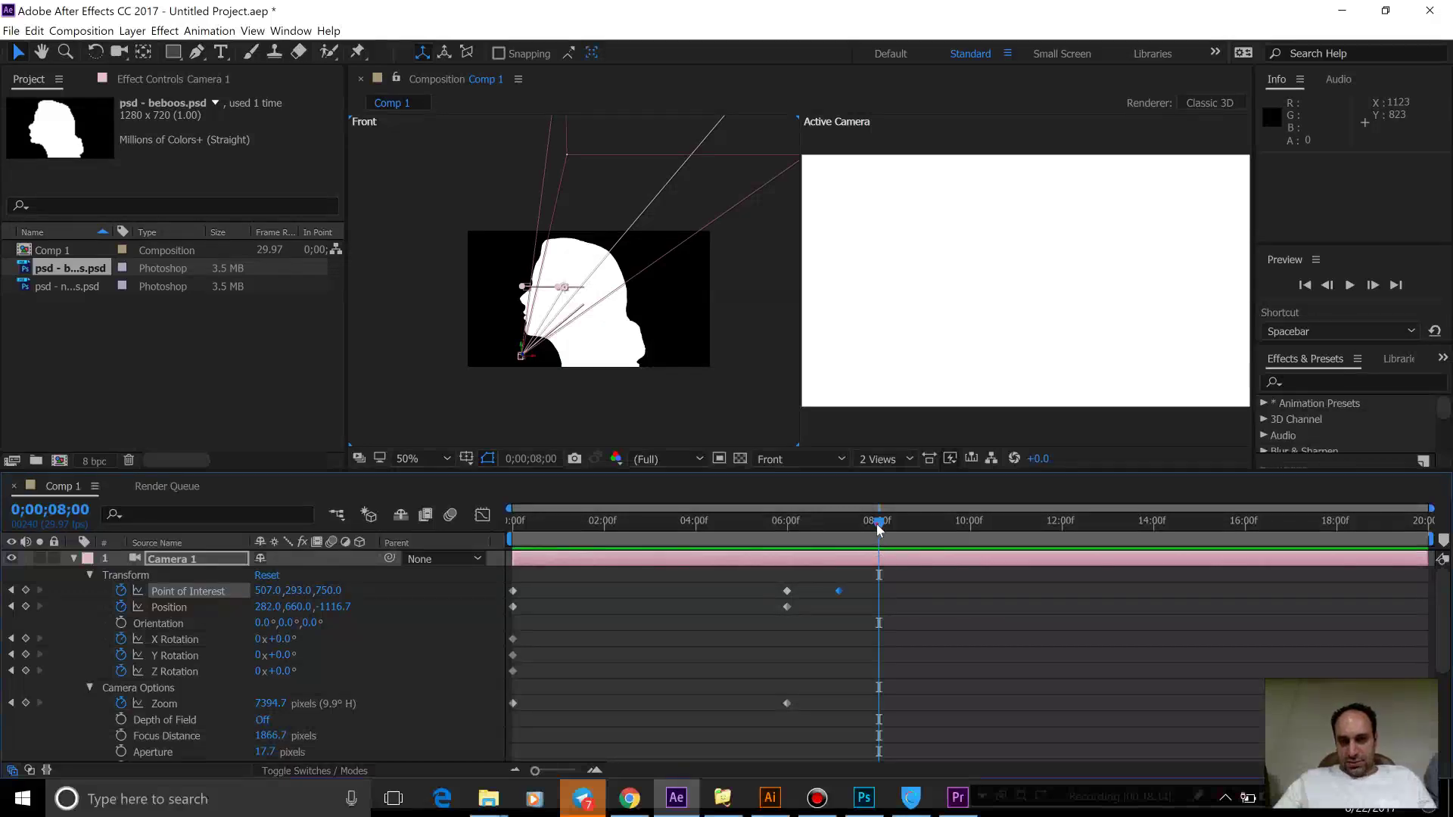
# End the work area at 0;00;07;26 and trim the composition to the work area.
pyautogui.moveTo(877, 524); pyautogui.dragTo(870, 523)
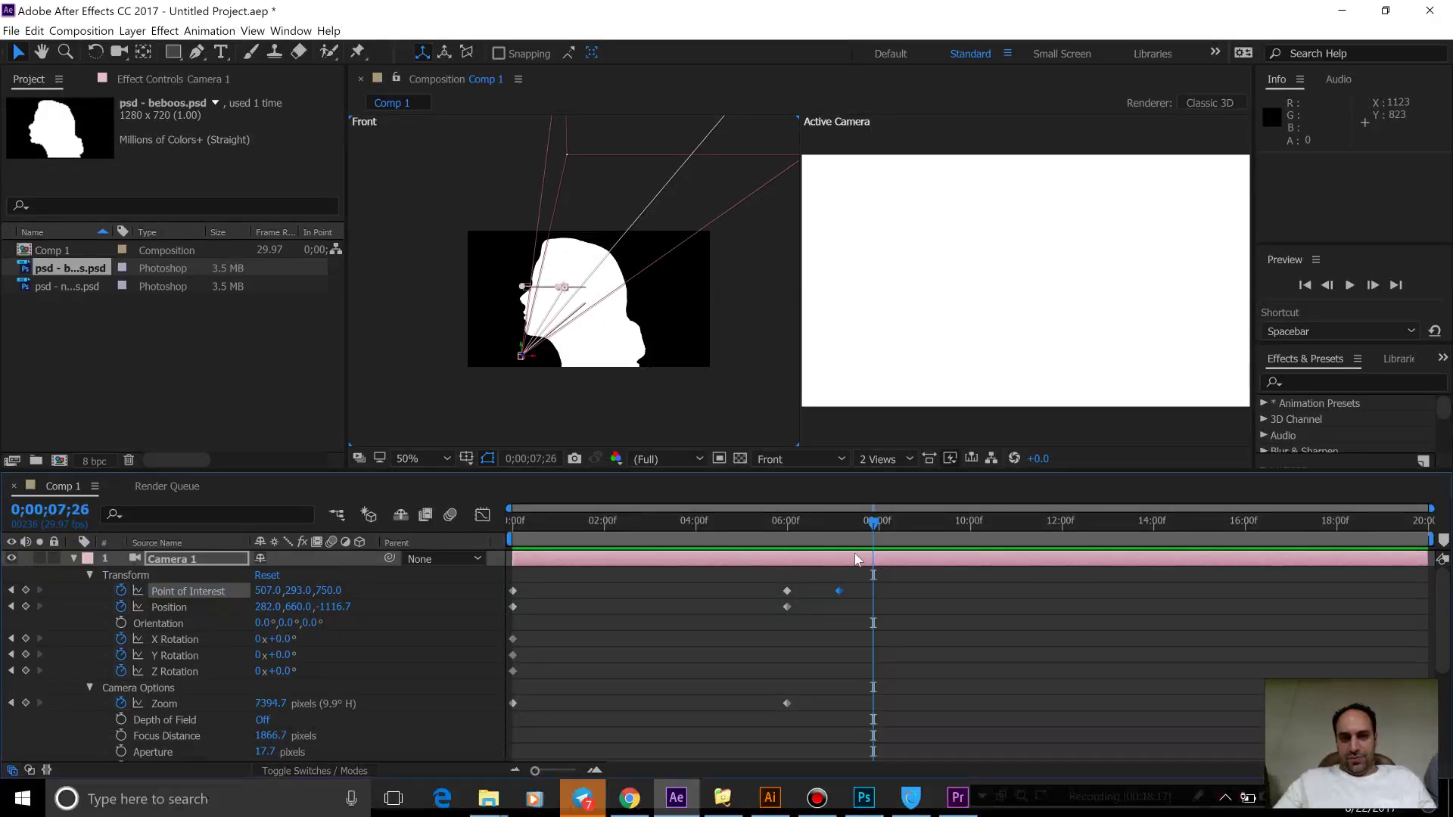
pyautogui.press('n')
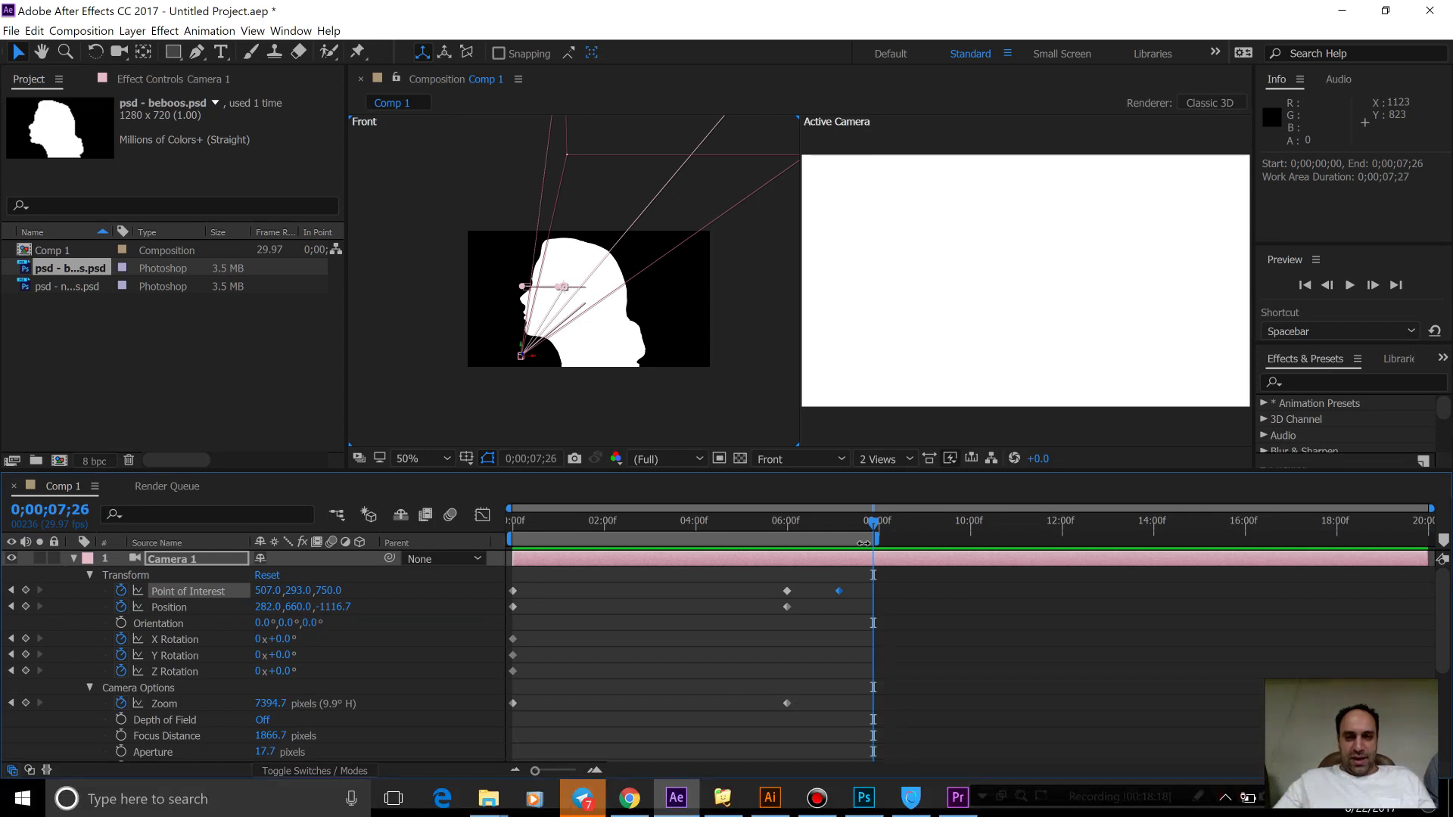
pyautogui.rightClick(839, 539)
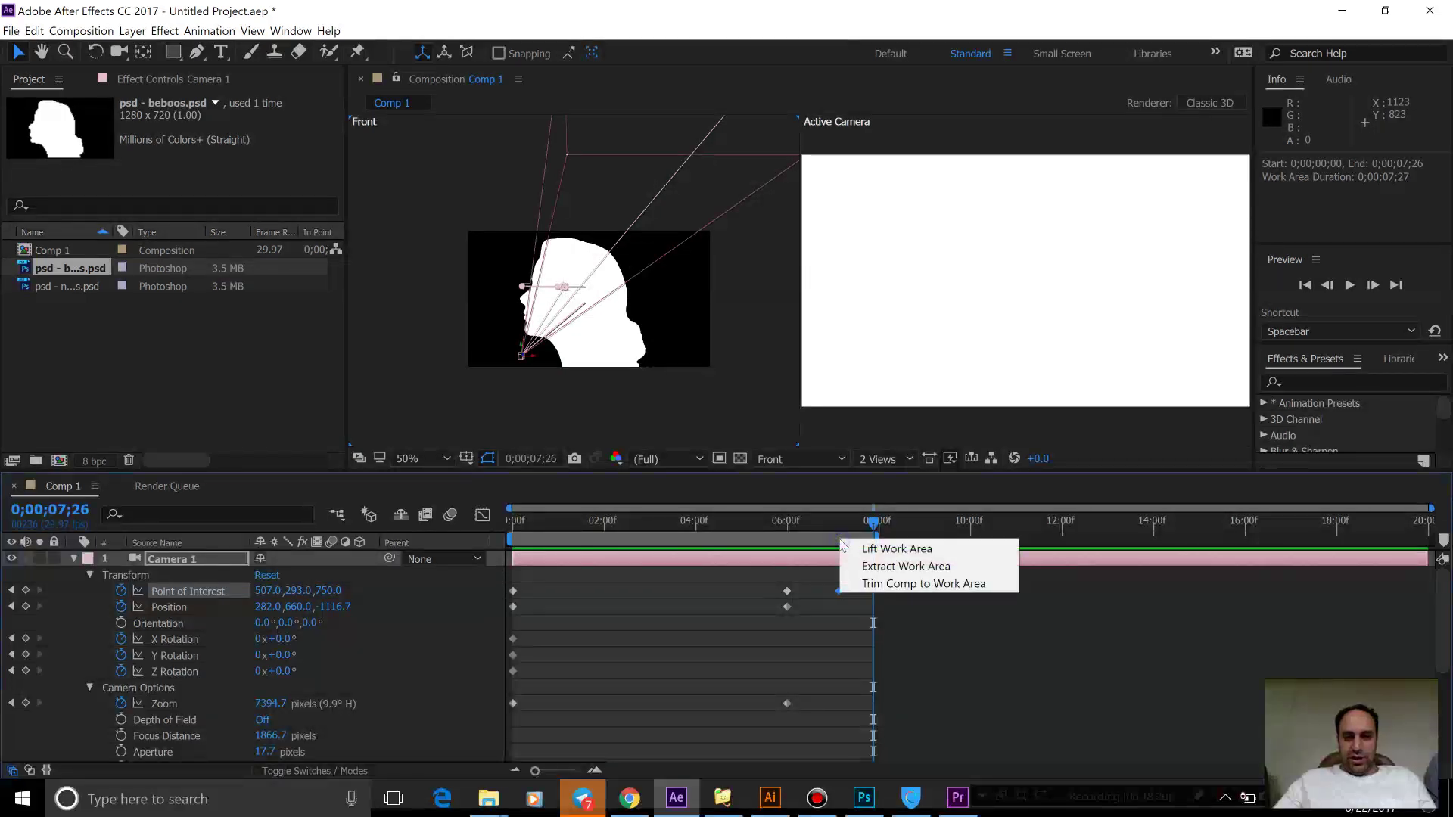
pyautogui.click(869, 582)
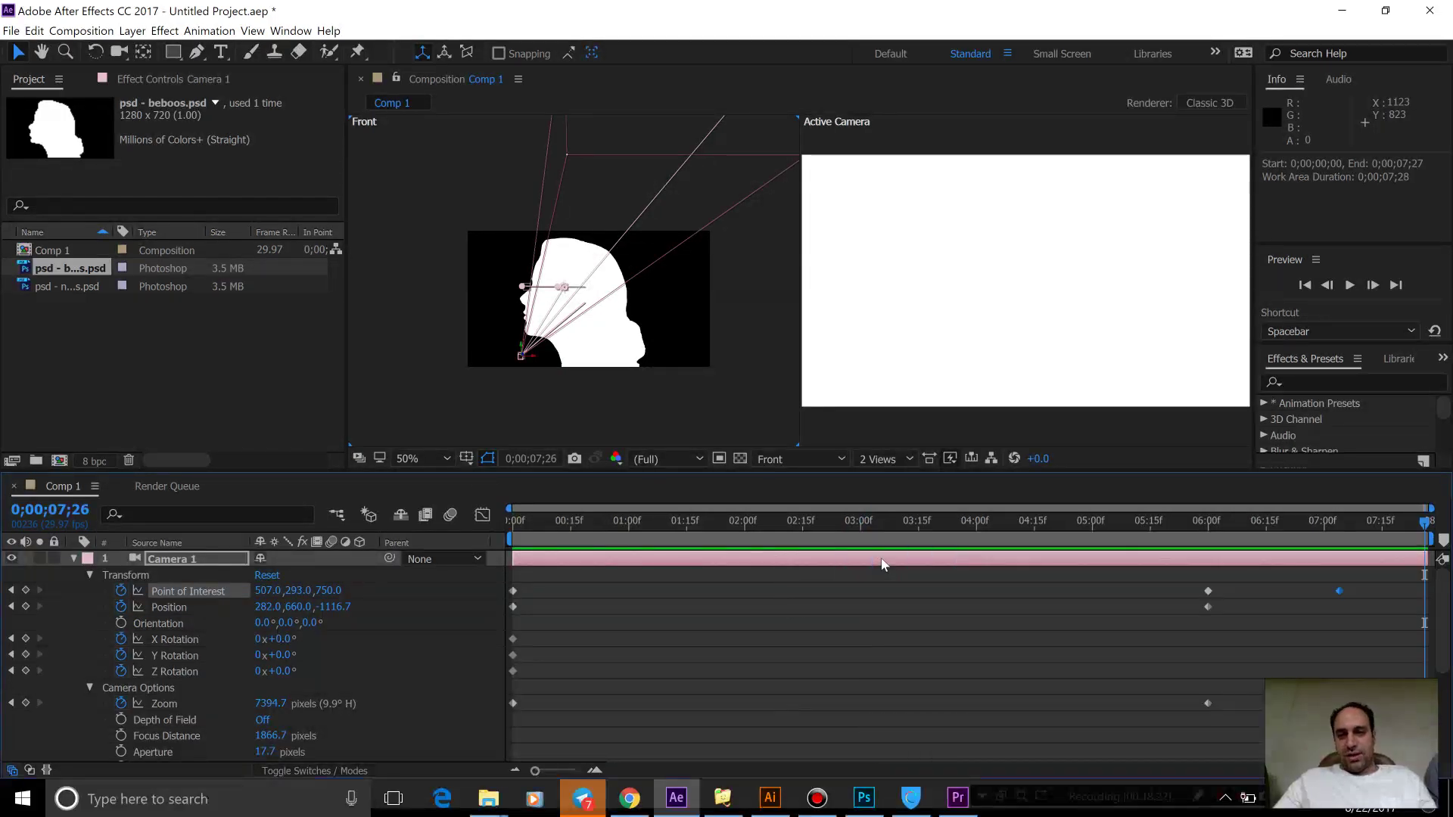
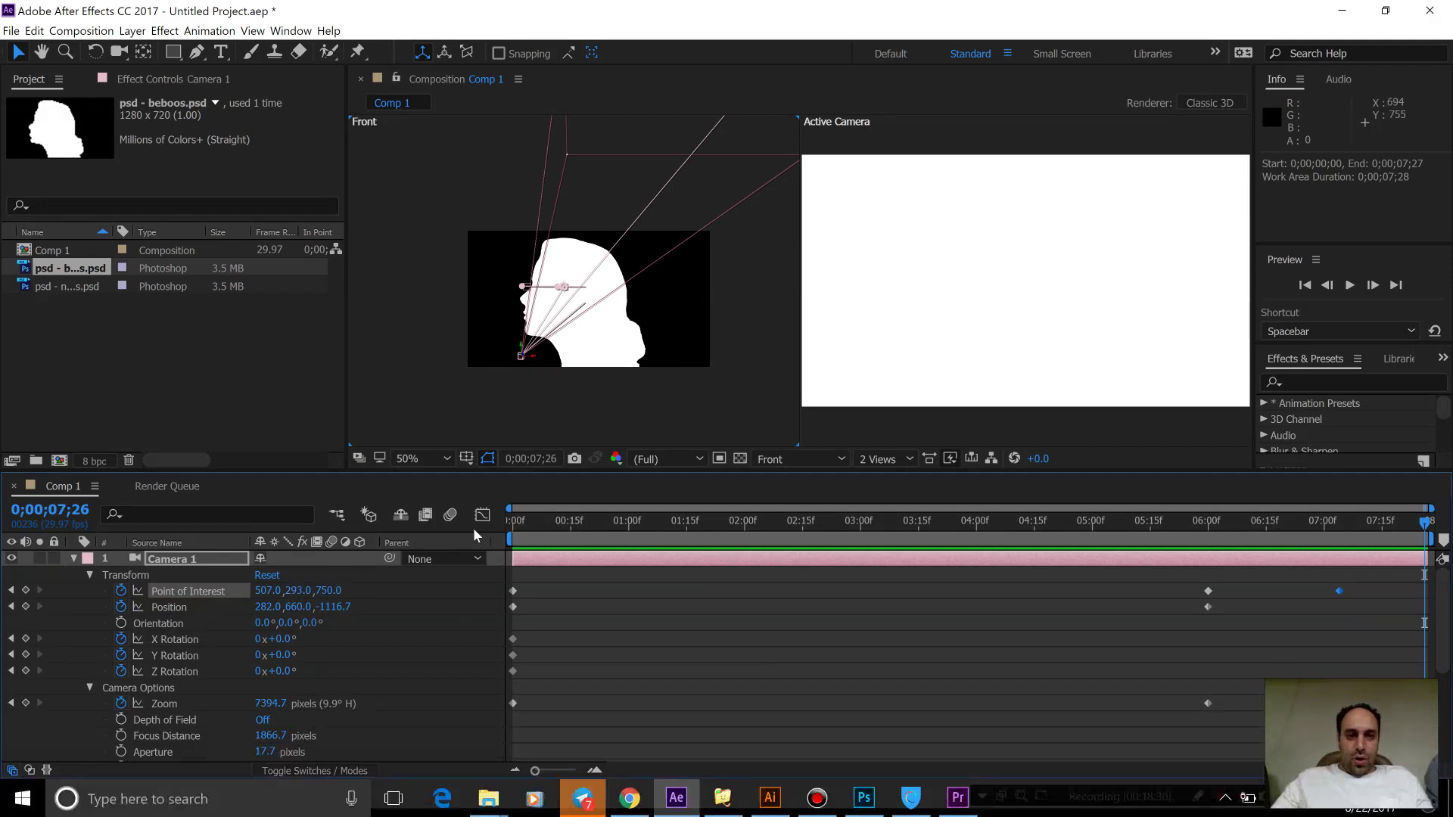
# Collapse Camera 1's properties, preview the shortened move, and set the current time to 0;00;05;15.
pyautogui.press('space')
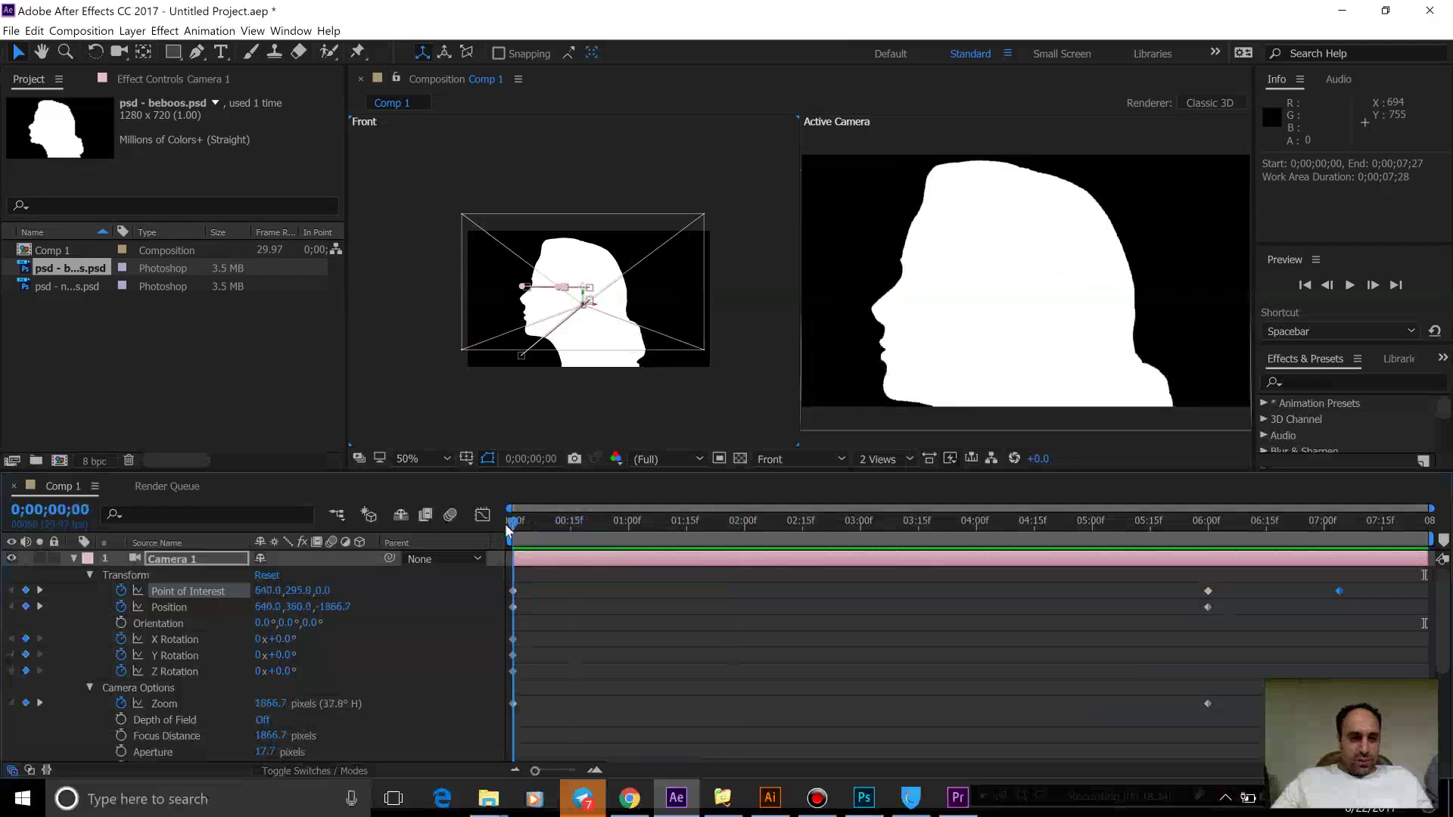
pyautogui.press('space')
pyautogui.click(74, 560)
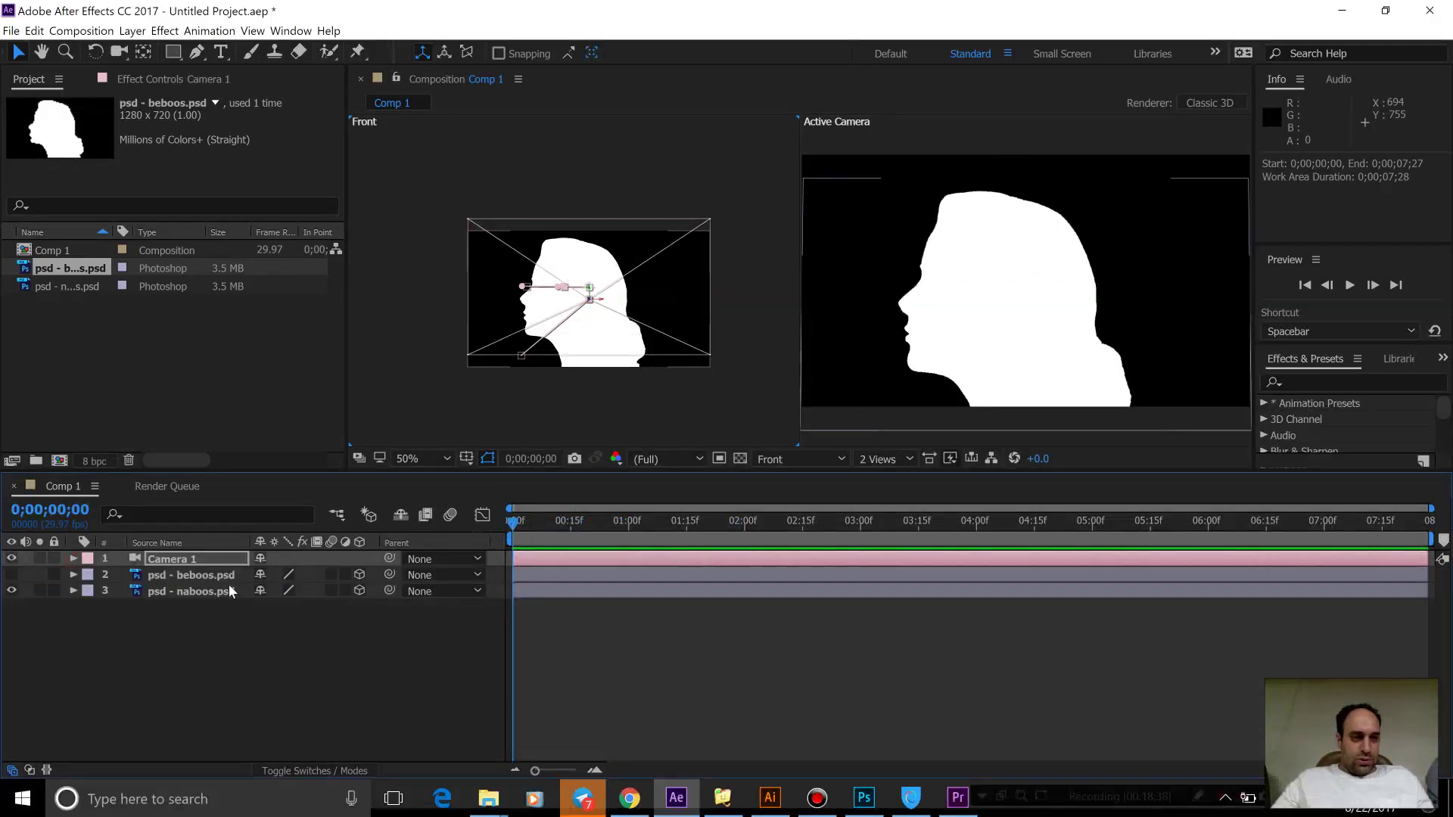
pyautogui.press('space')
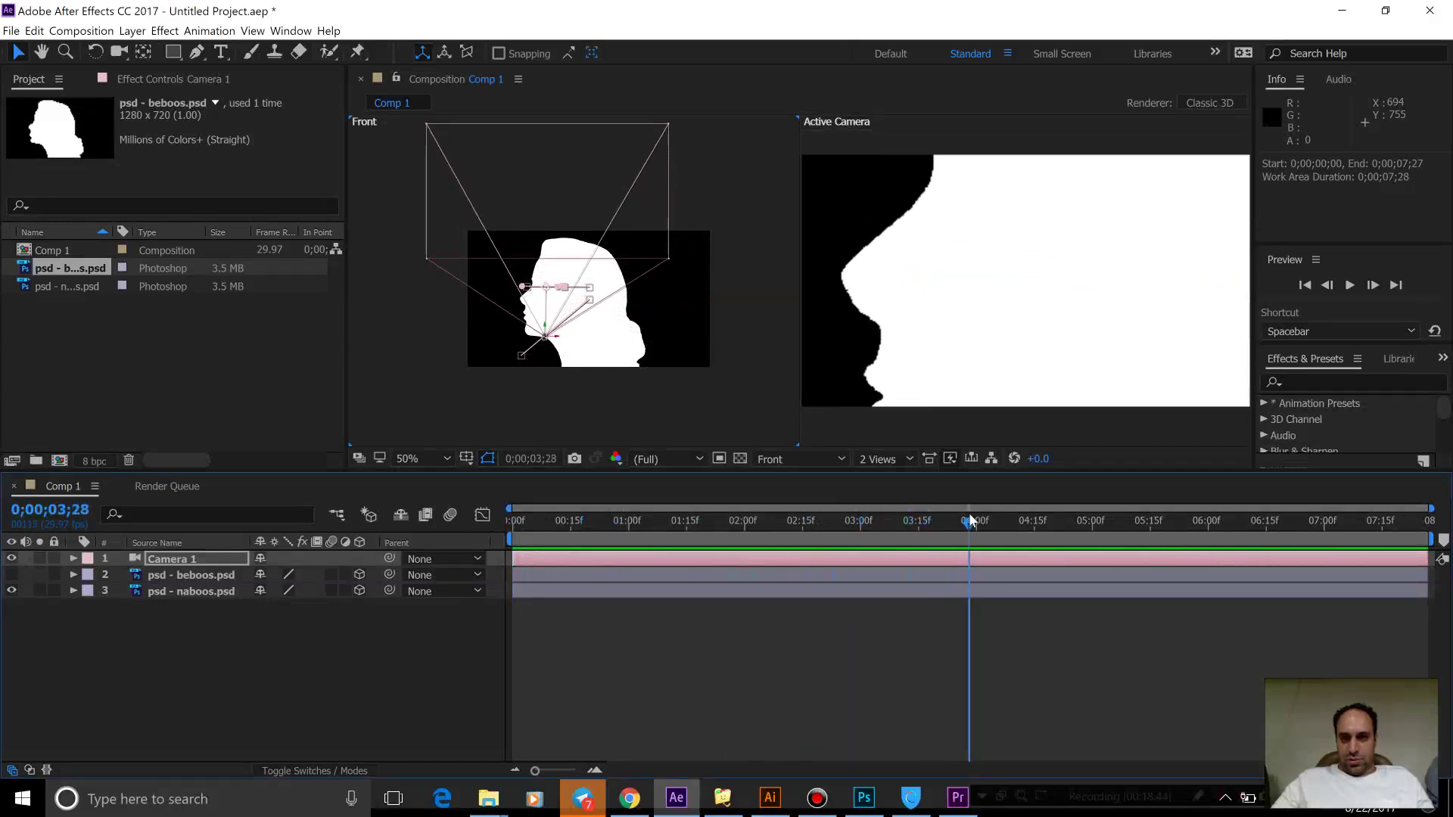
pyautogui.click(858, 522)
pyautogui.moveTo(803, 543); pyautogui.dragTo(1152, 518)
pyautogui.click(1150, 514)
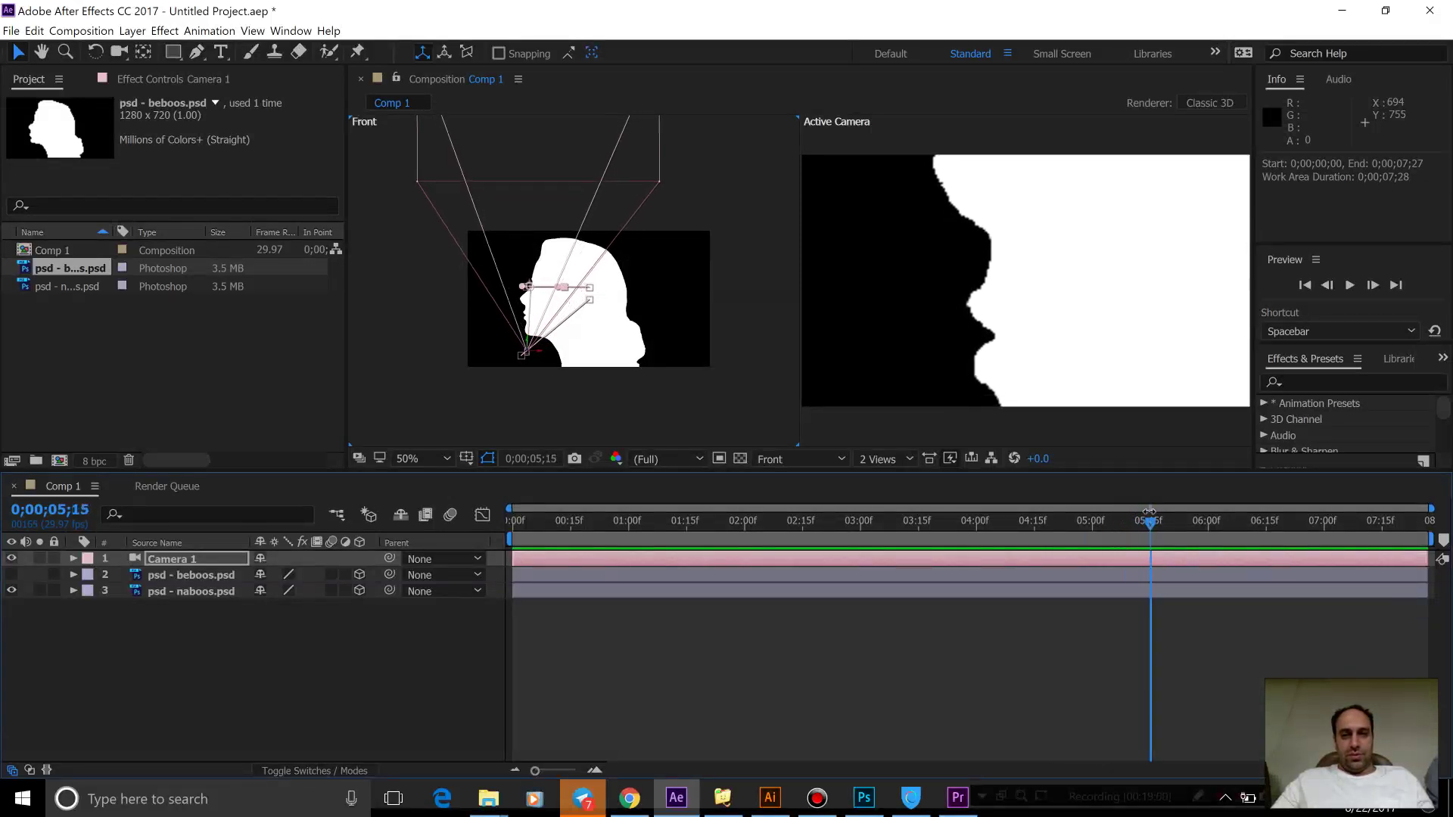
# Try trimming the end of the psd - beboos.psd layer to 0;00;05;15, preview it, and undo the trim.
pyautogui.click(592, 574)
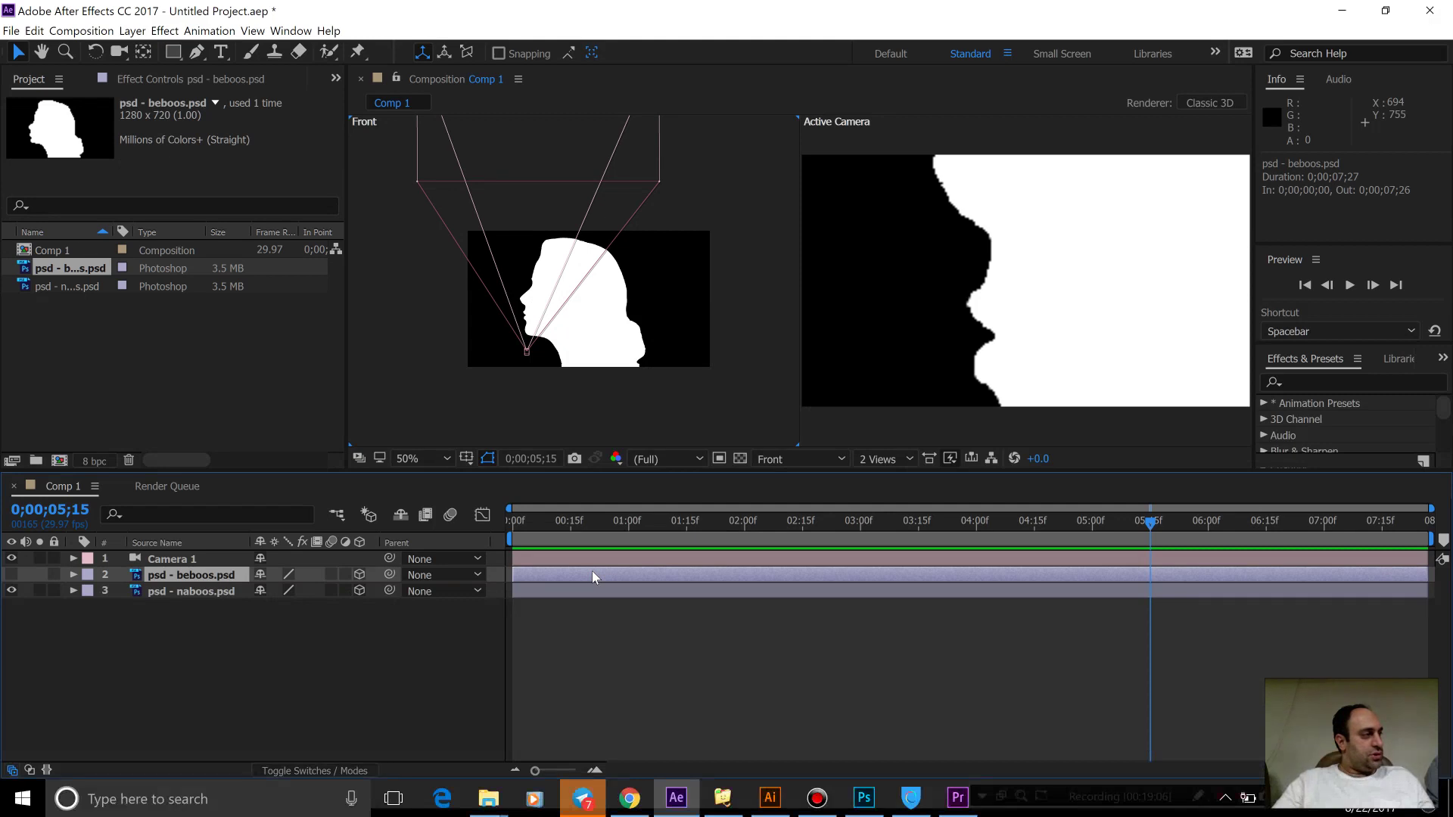
pyautogui.hotkey('alt', ']')
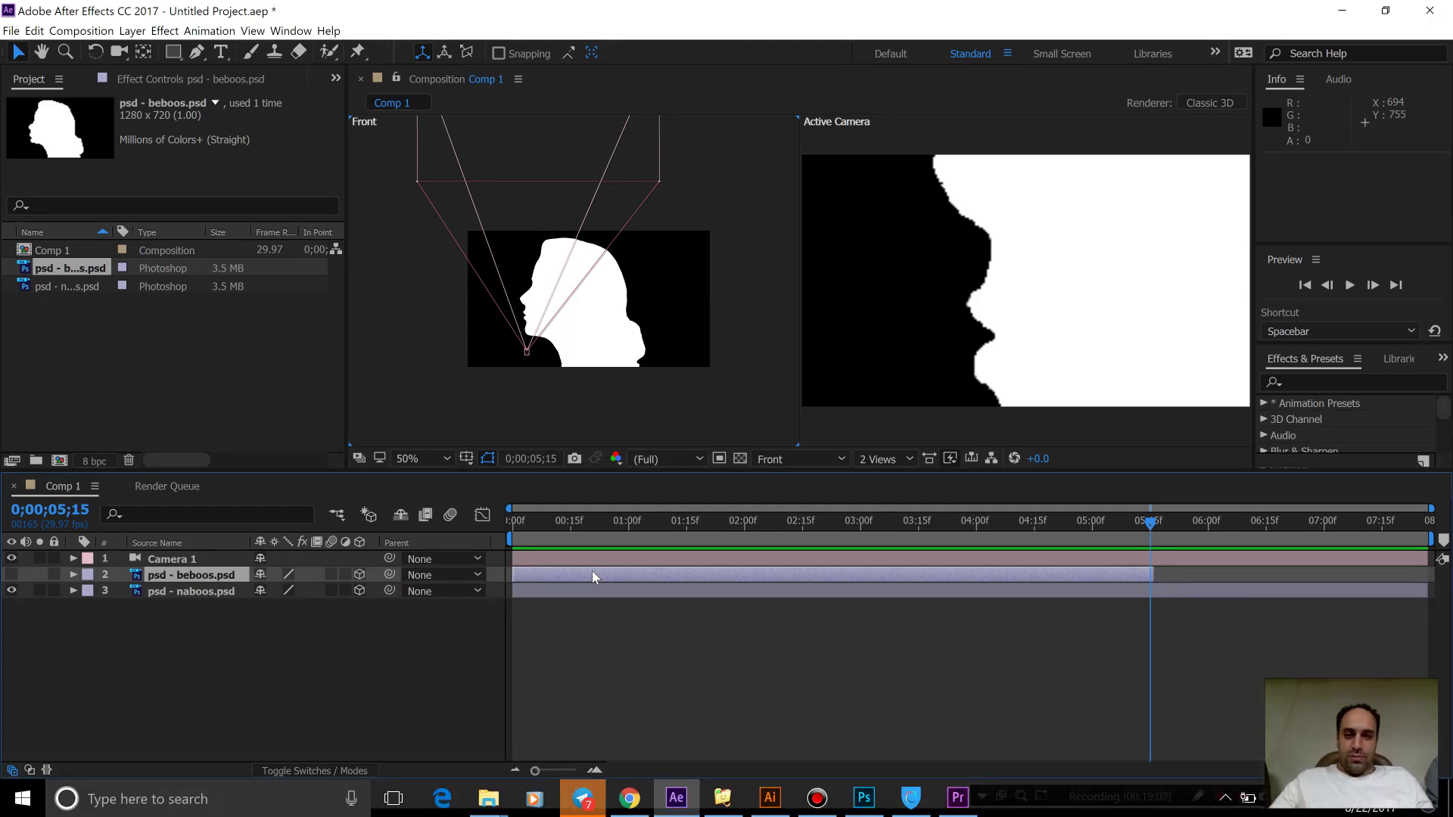
pyautogui.press('space')
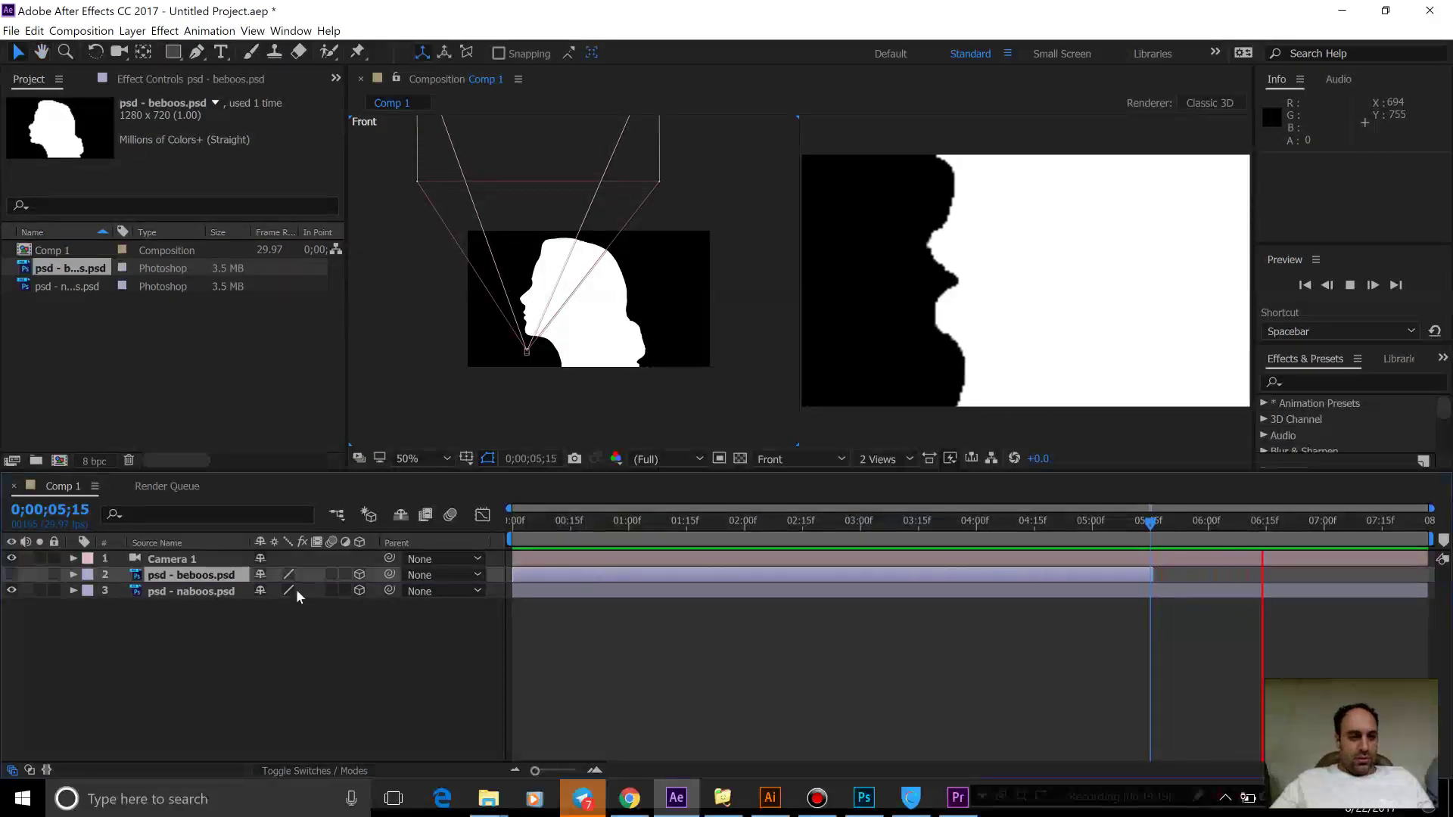
pyautogui.press('space')
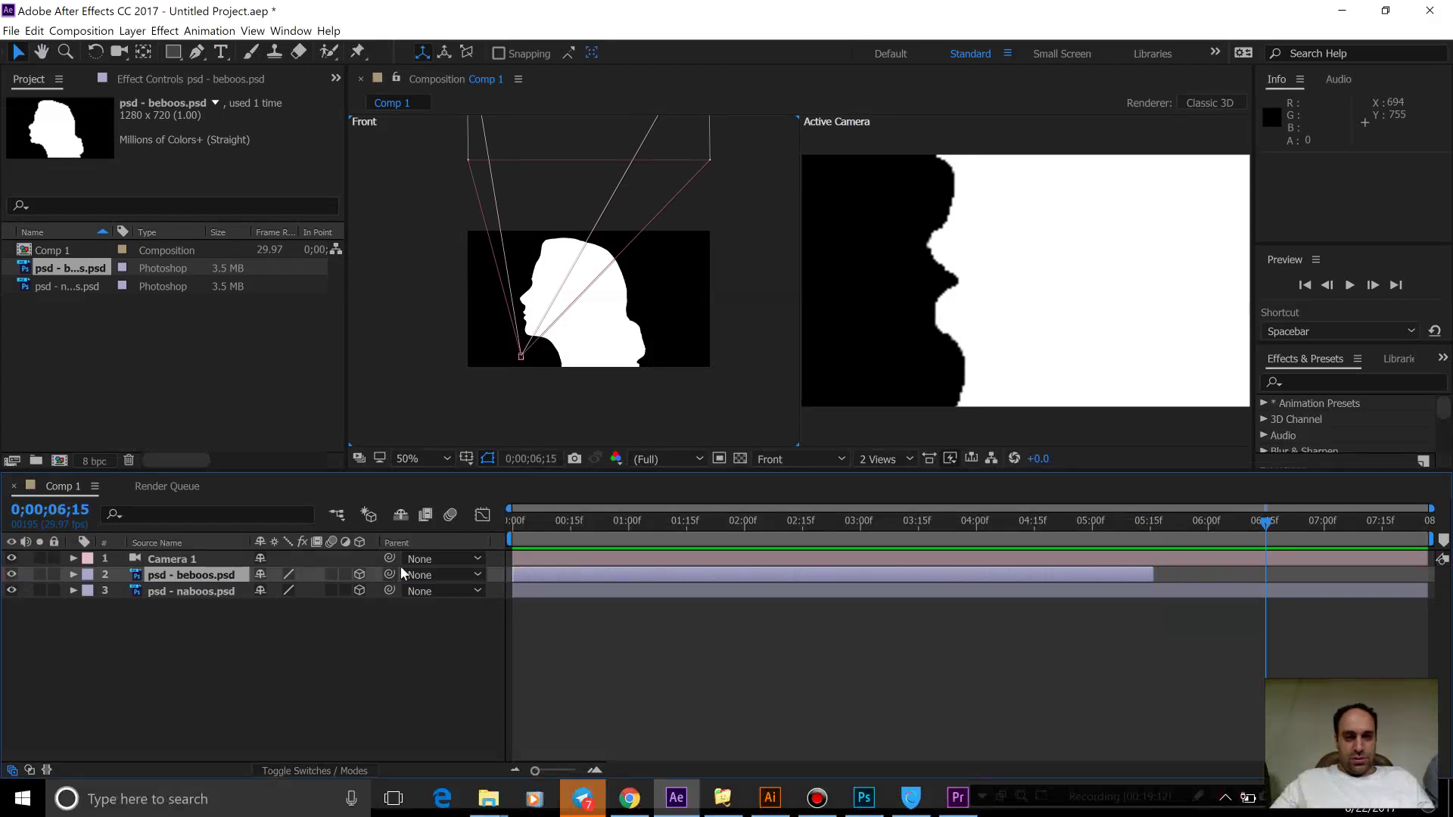
pyautogui.moveTo(1112, 520)
pyautogui.mouseDown()
pyautogui.moveTo(1196, 523)
pyautogui.moveTo(1124, 535)
pyautogui.mouseUp()
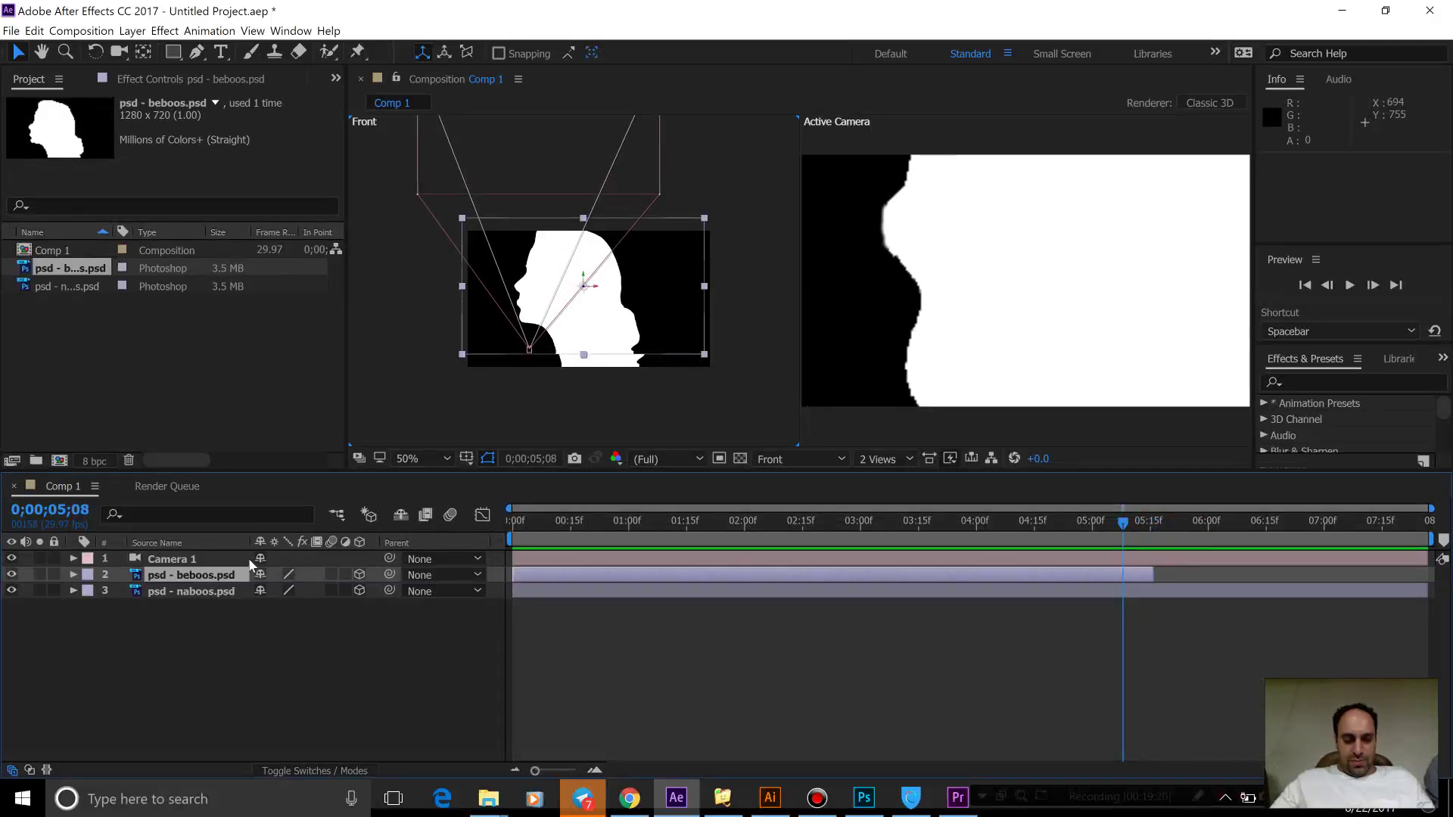
pyautogui.hotkey('ctrl', 'z')
pyautogui.hotkey('ctrl', 'z')
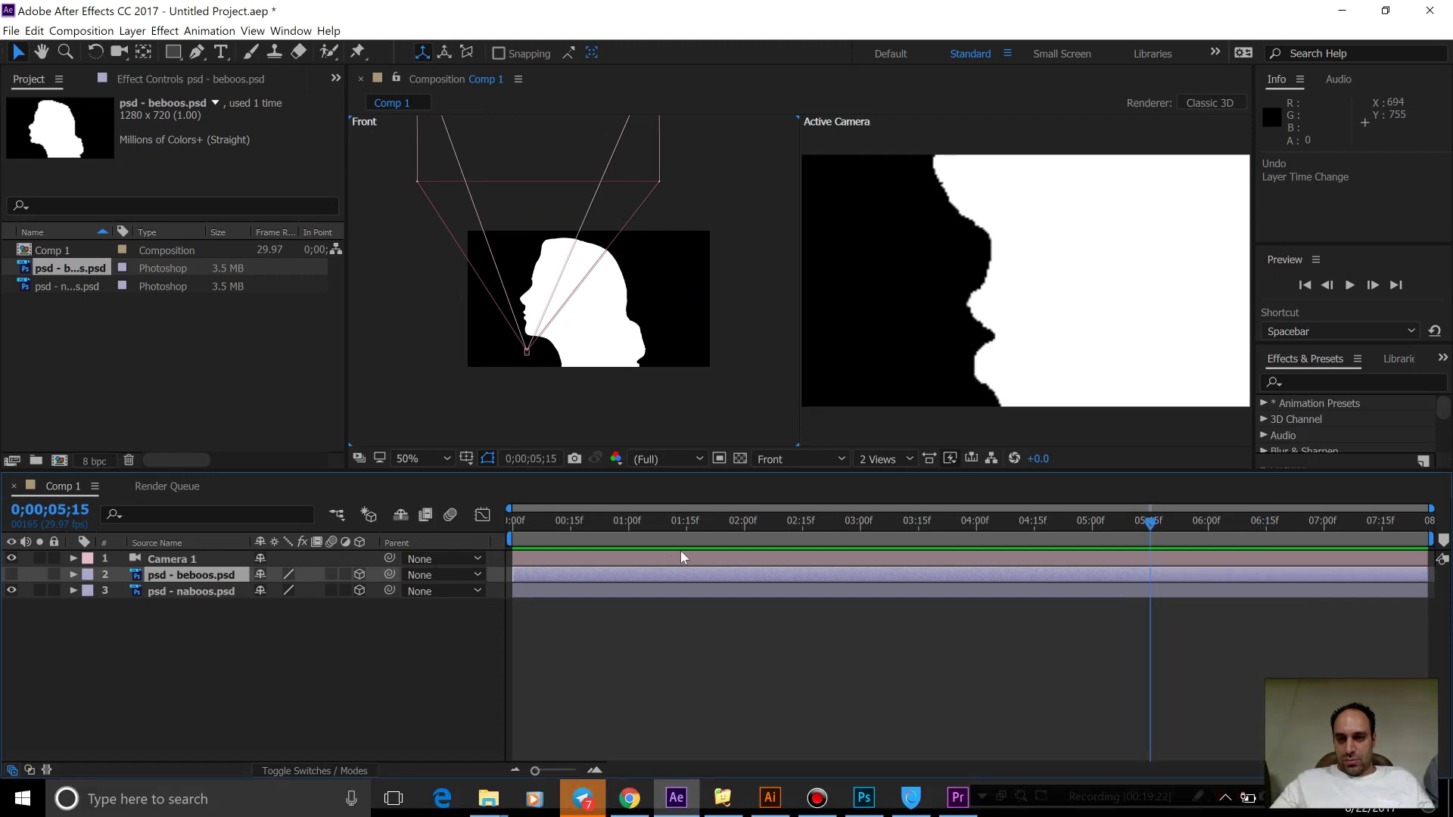
# Trim the end of the psd - naboos.psd layer to 0;00;05;15 and show the psd - beboos.psd layer.
pyautogui.click(821, 592)
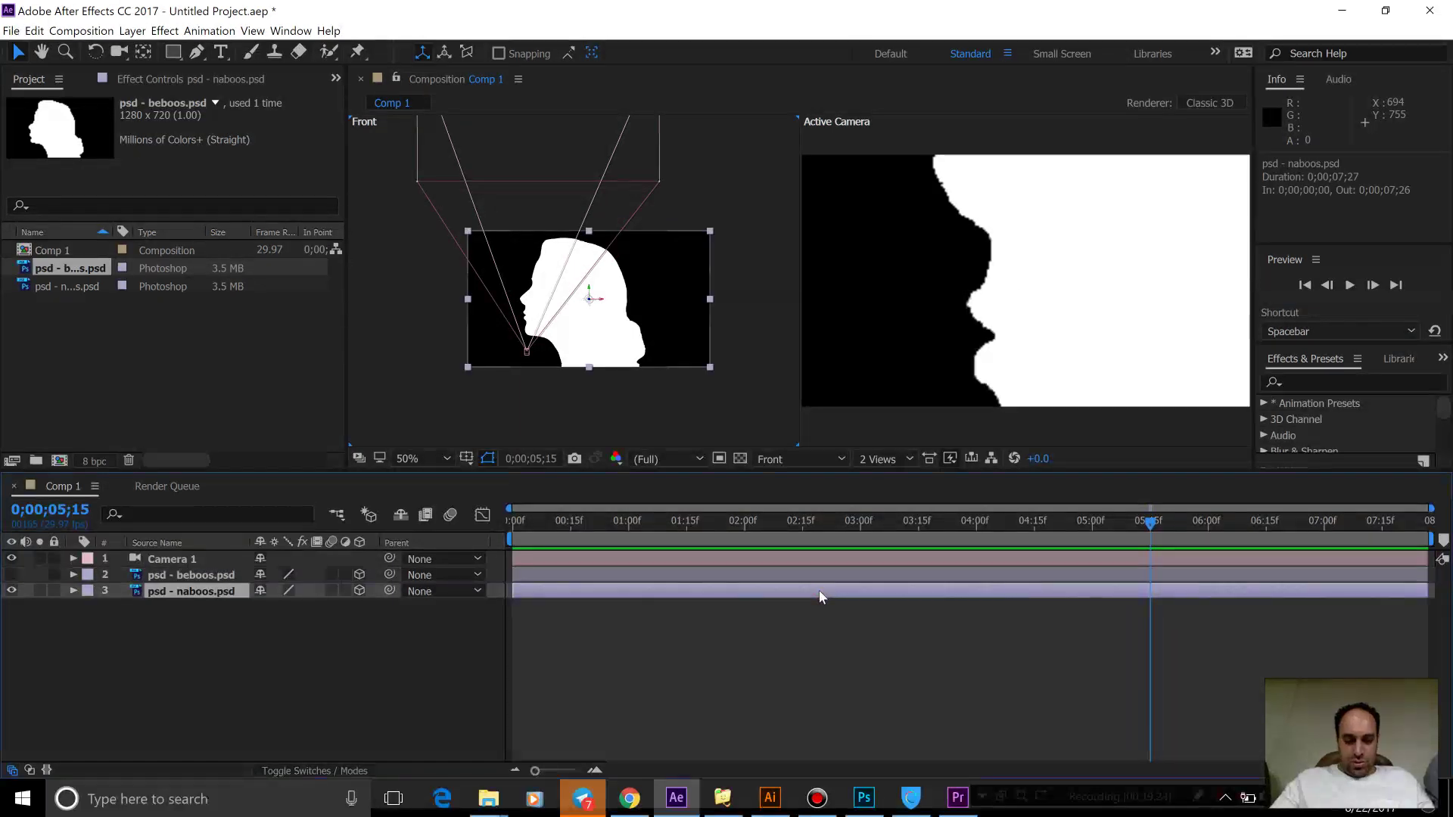
pyautogui.hotkey('alt', ']')
pyautogui.press('space')
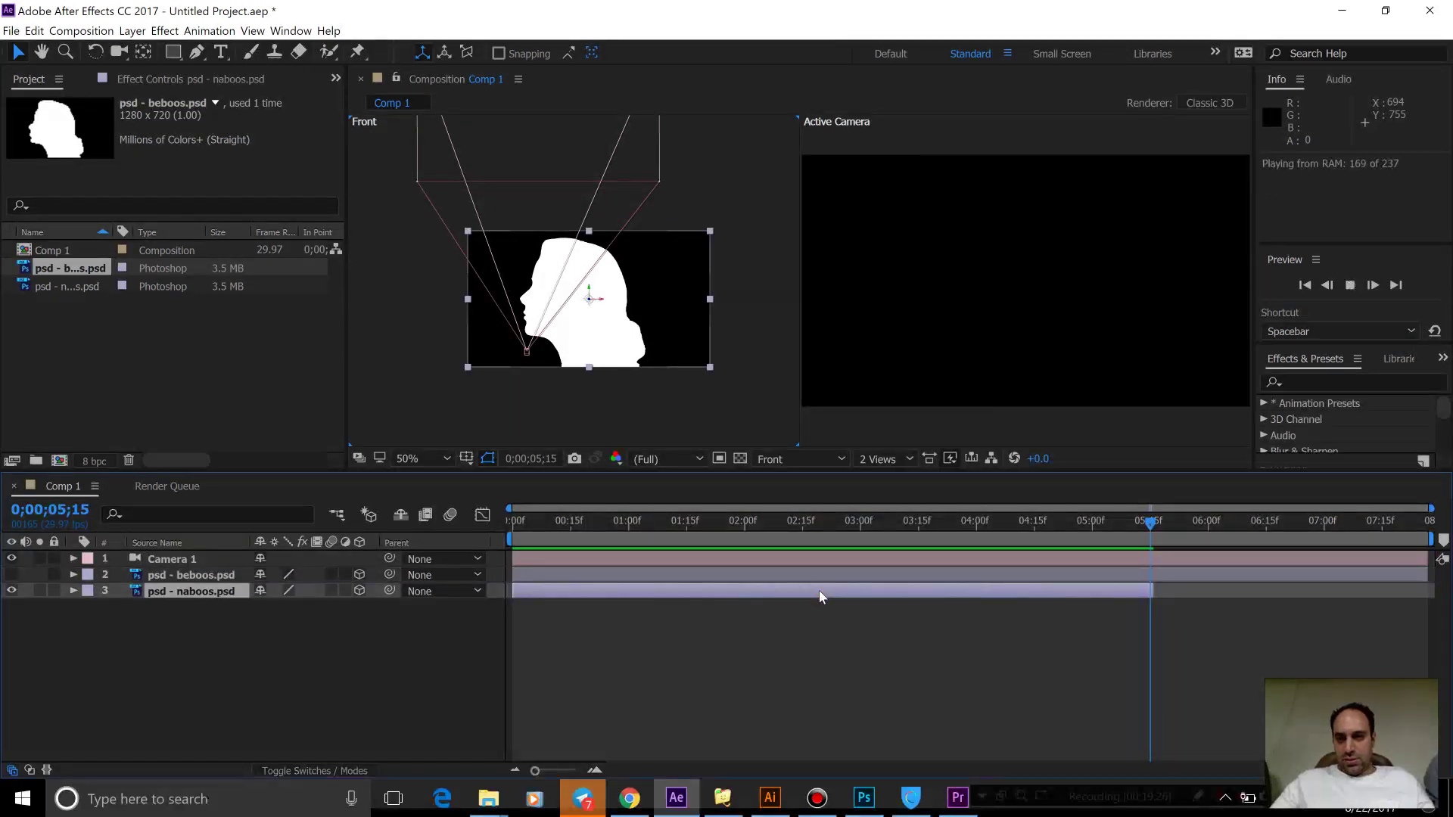
pyautogui.press('space')
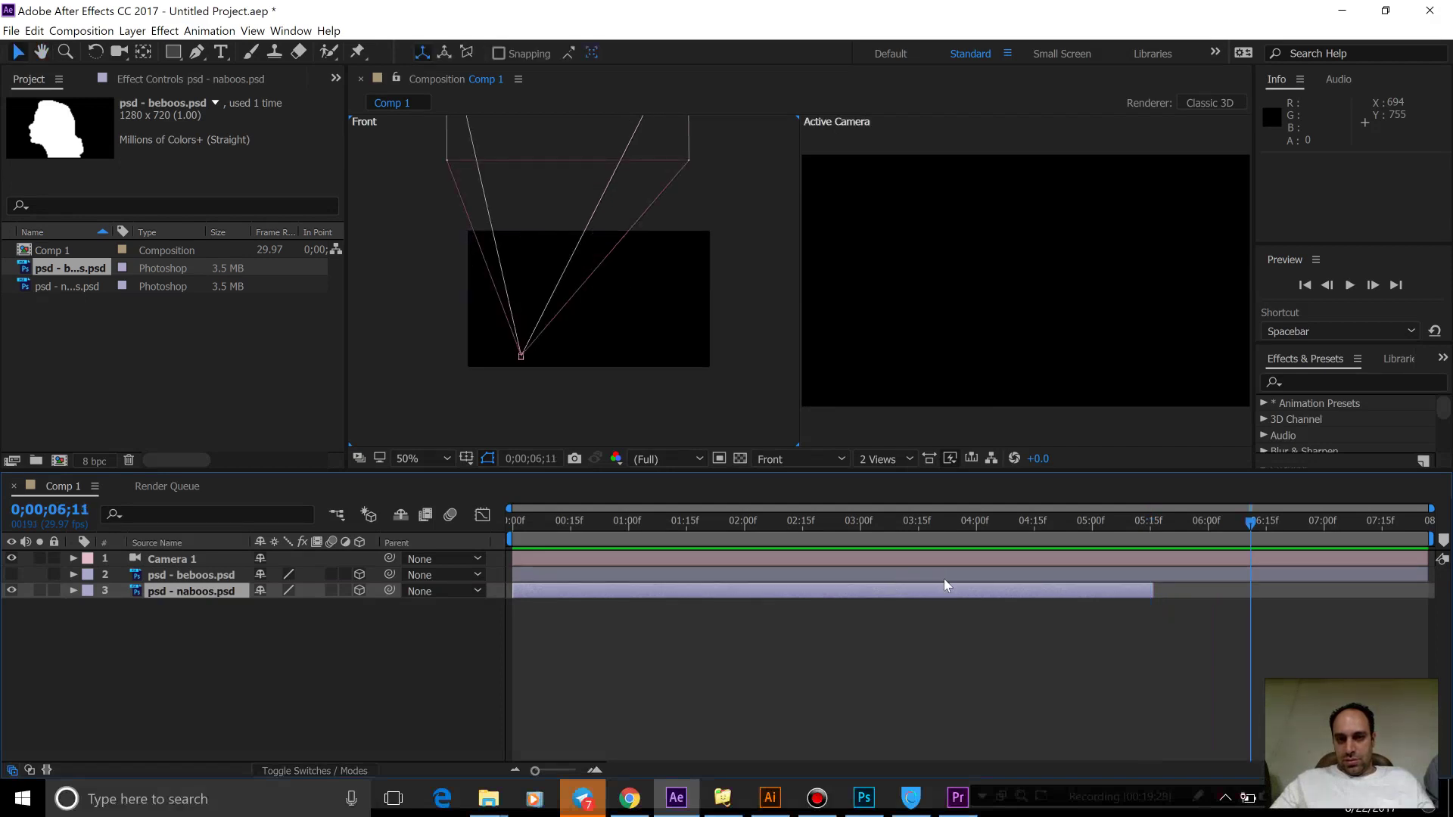
pyautogui.click(12, 575)
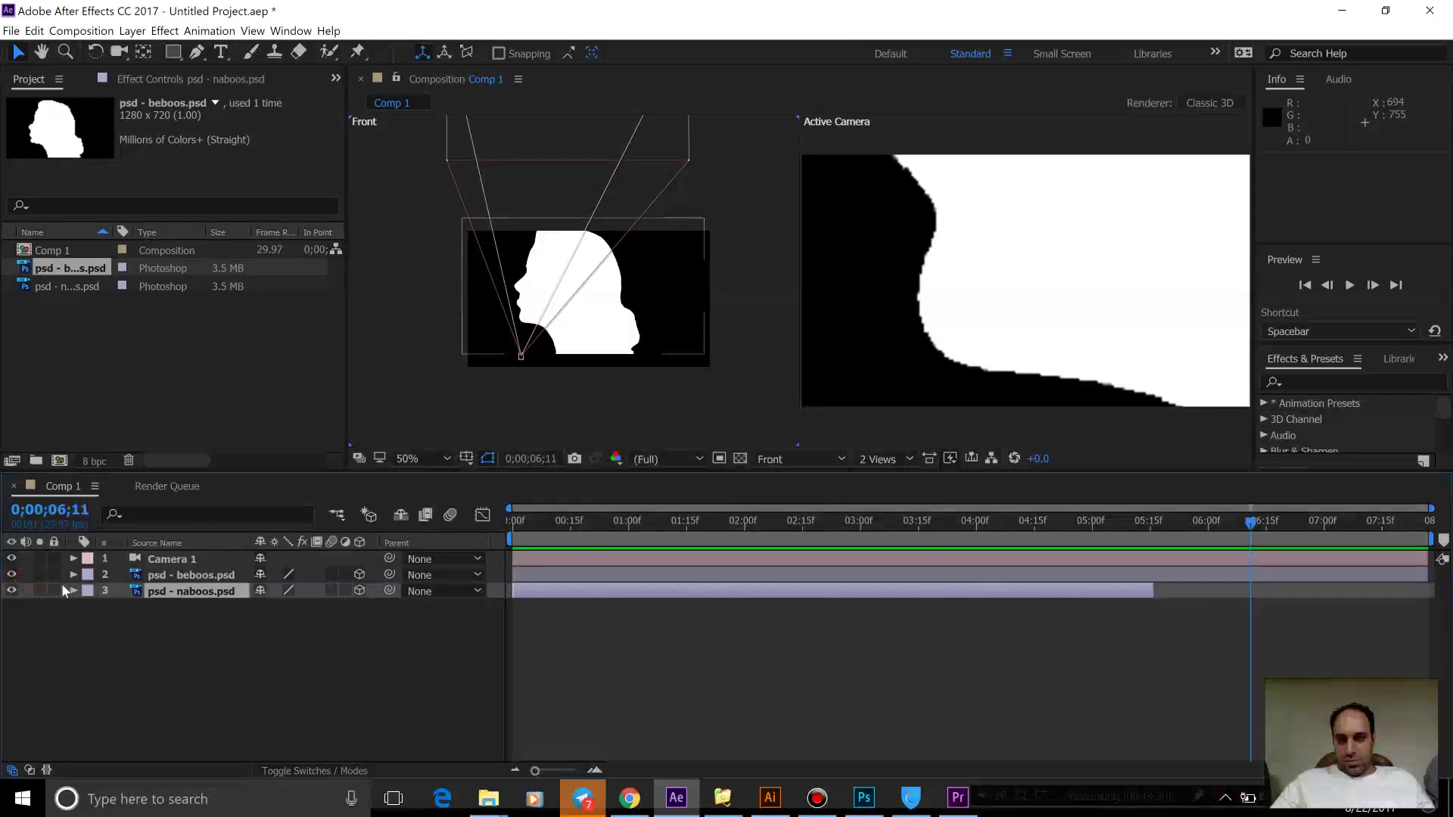
# Preview the changeover between the two silhouette layers from 0;00;04;17 and again from the start.
pyautogui.click(1043, 523)
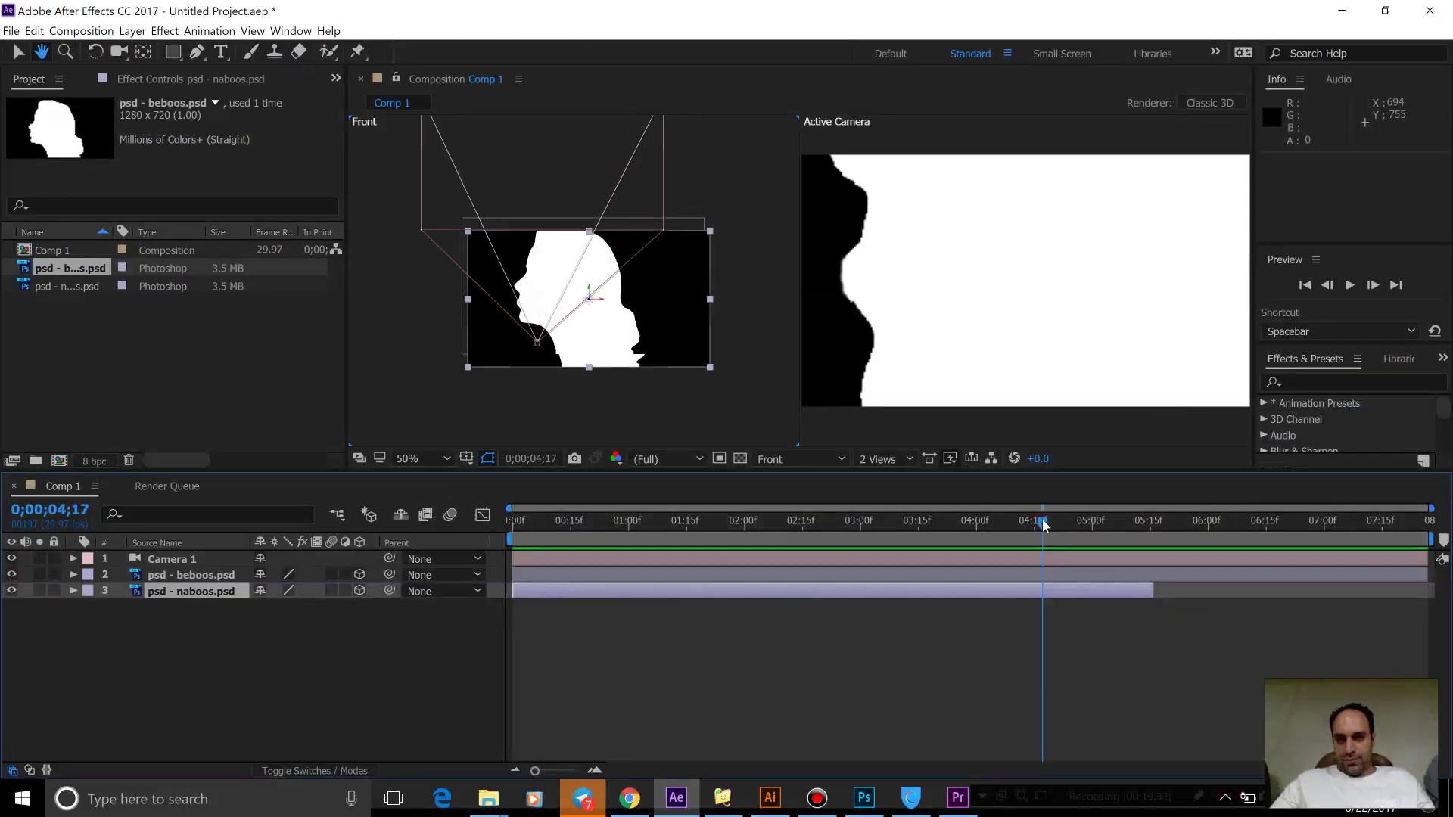
pyautogui.press('space')
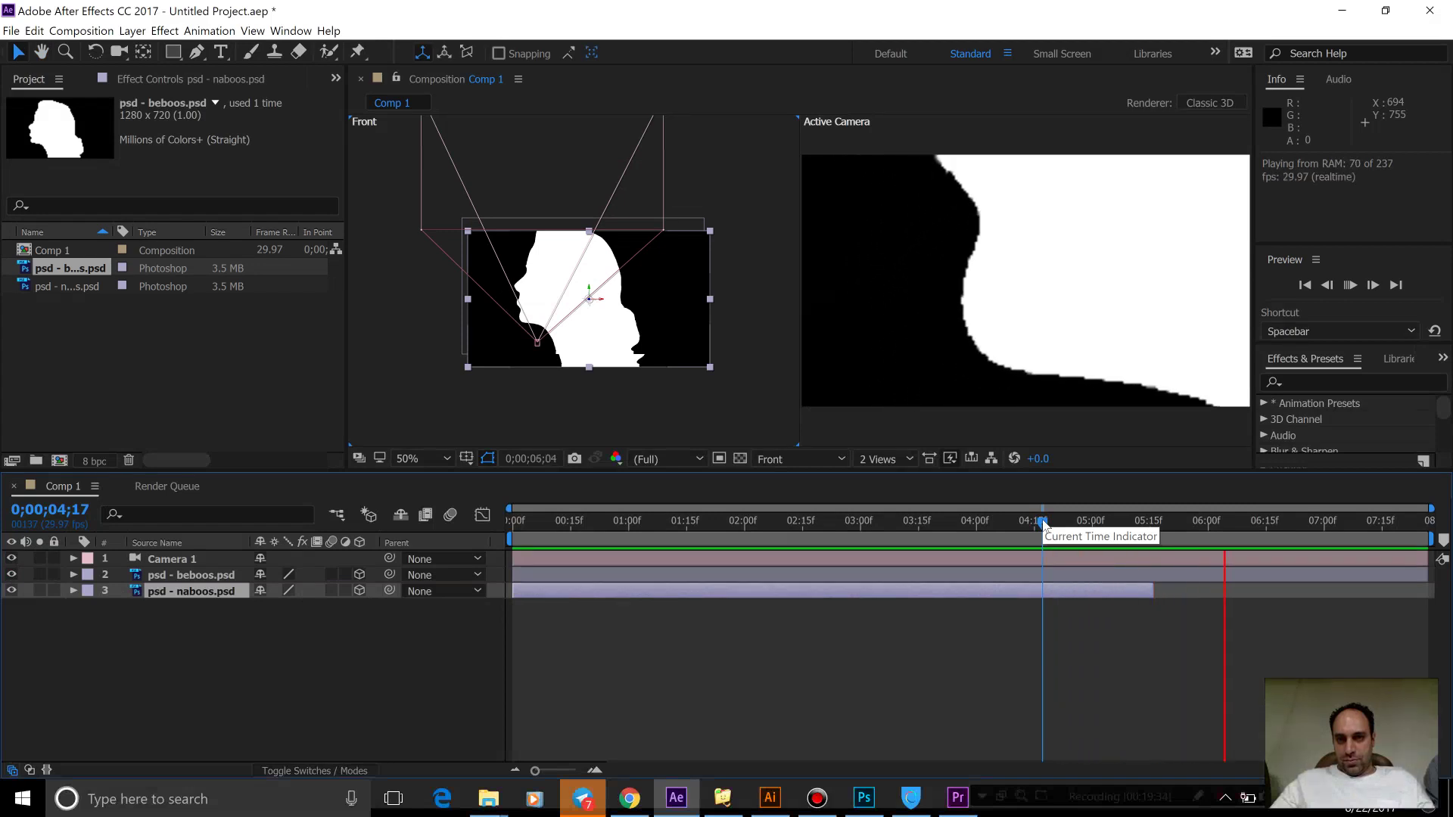
pyautogui.press('space')
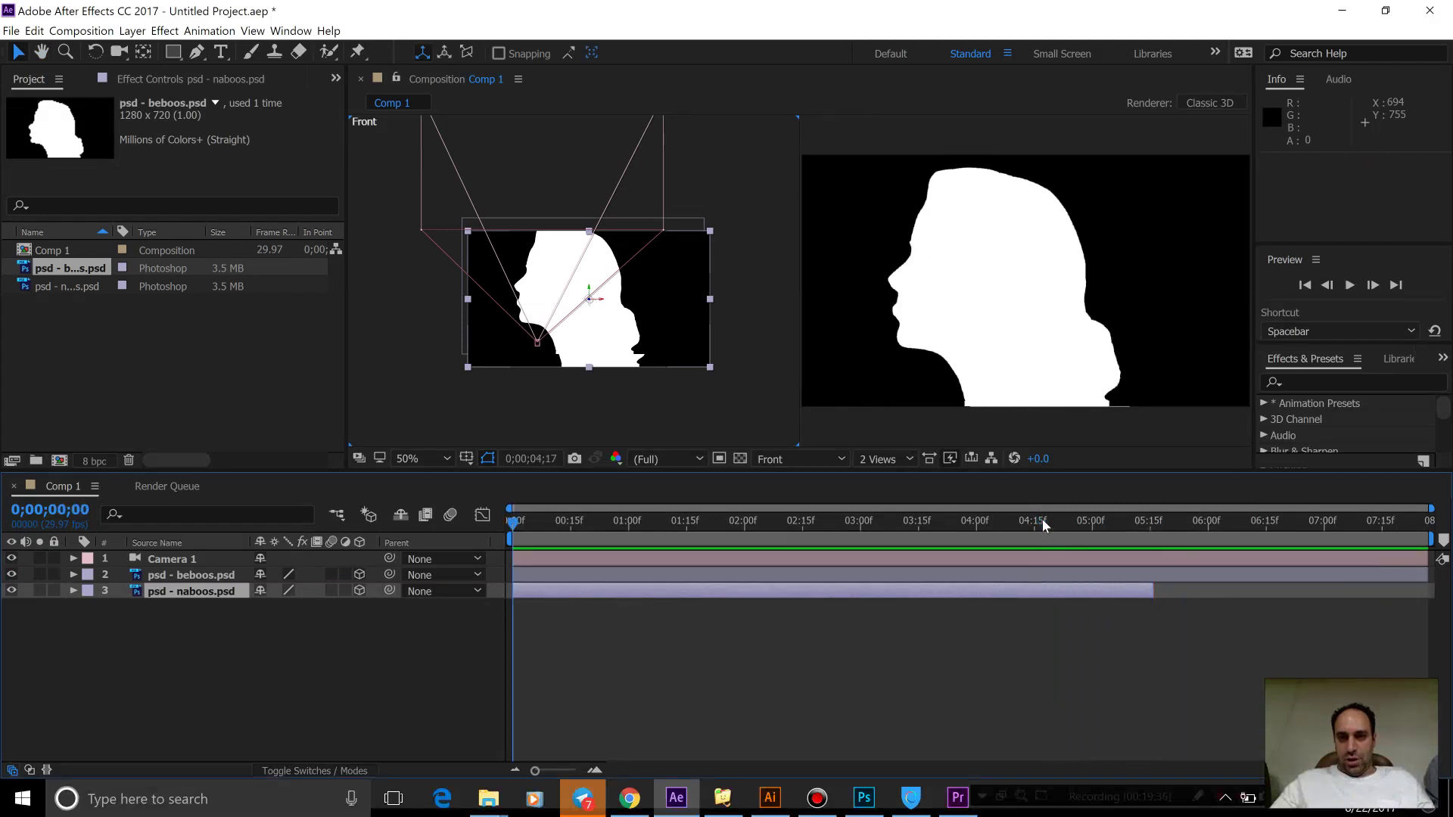
pyautogui.press('space')
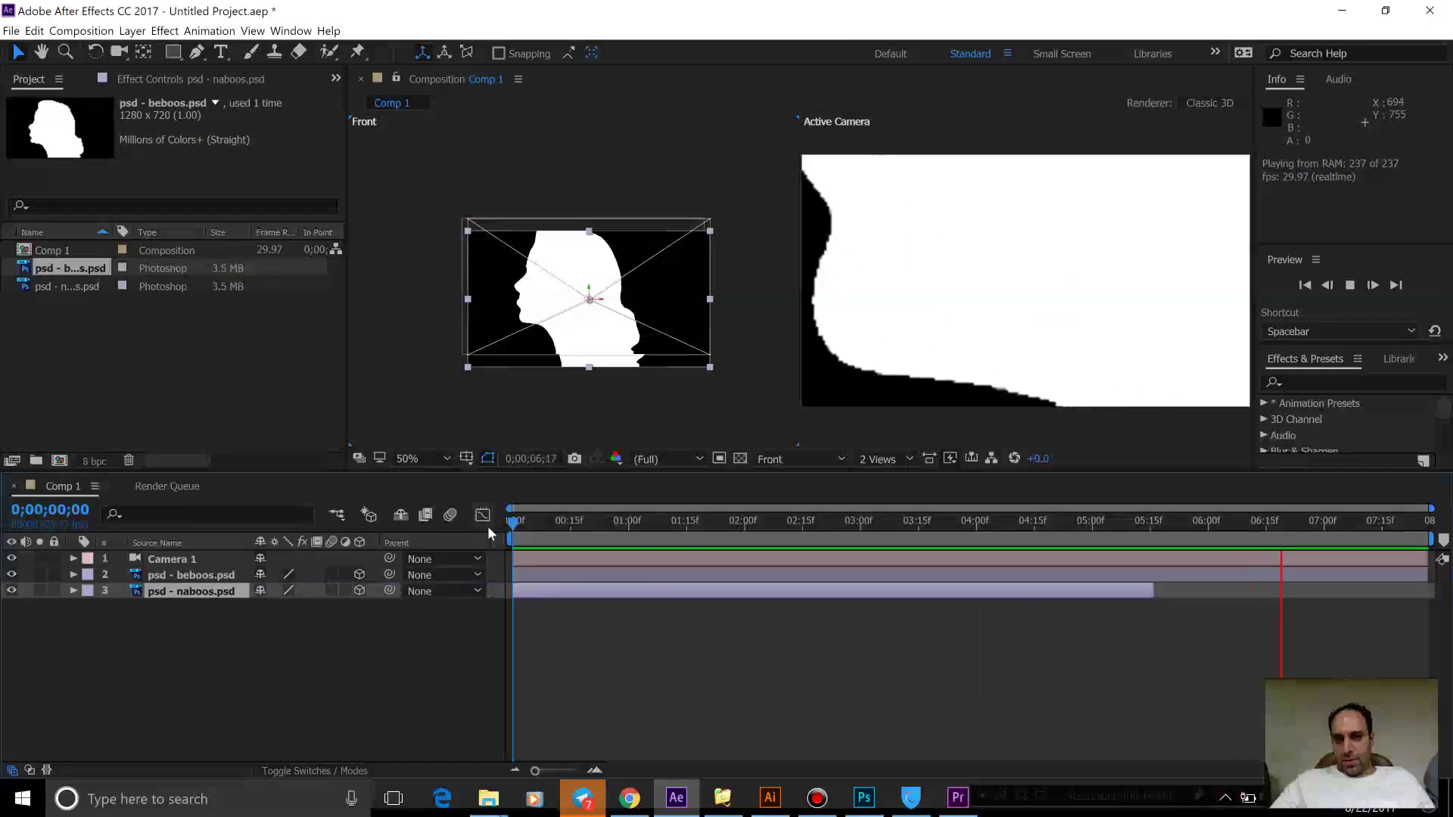
pyautogui.press('space')
pyautogui.moveTo(590, 530); pyautogui.dragTo(484, 541)
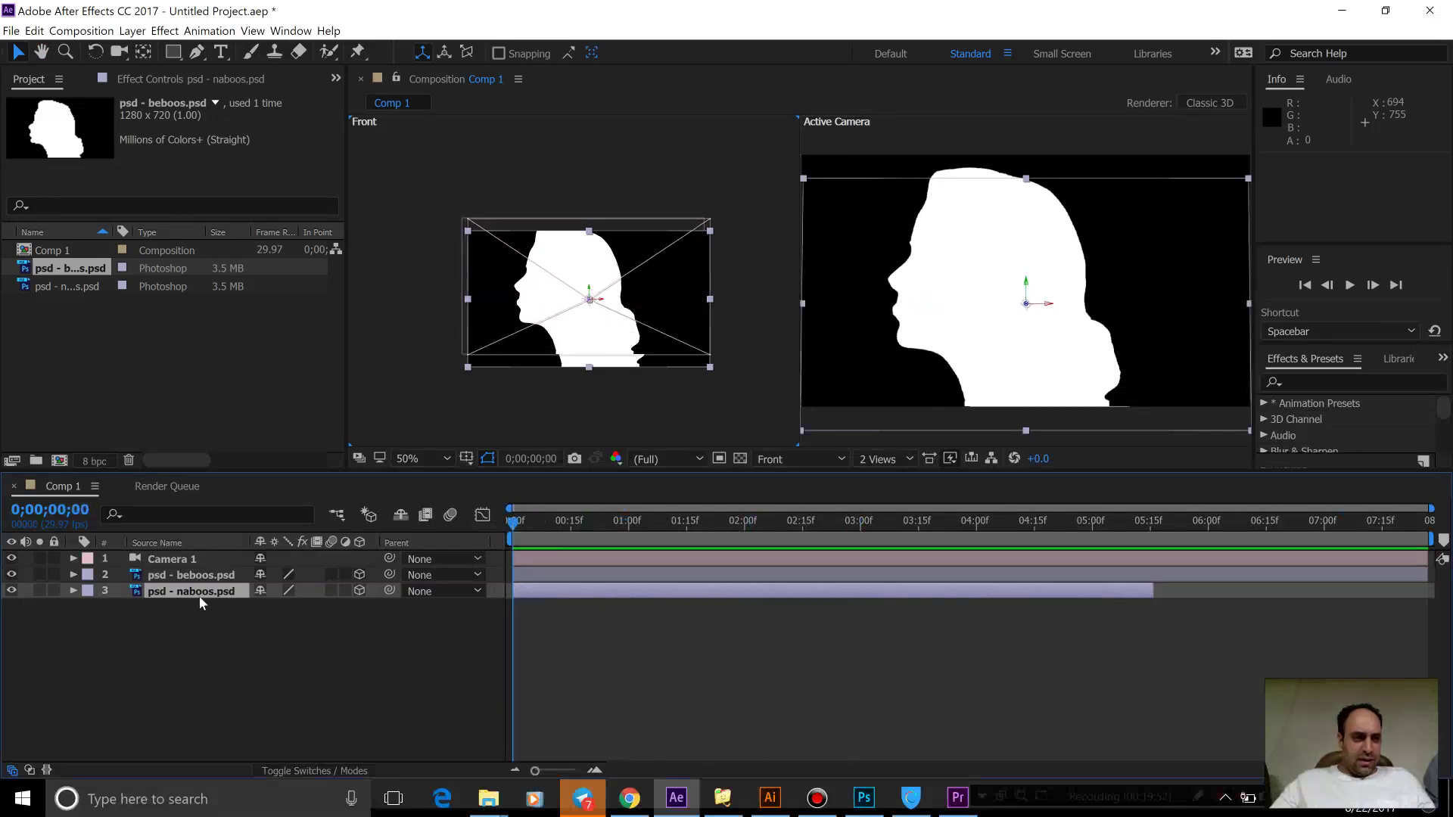
# Try hiding the psd - naboos.psd layer, then undo the layer visibility changes and its trim at 0;00;05;15.
pyautogui.click(182, 581)
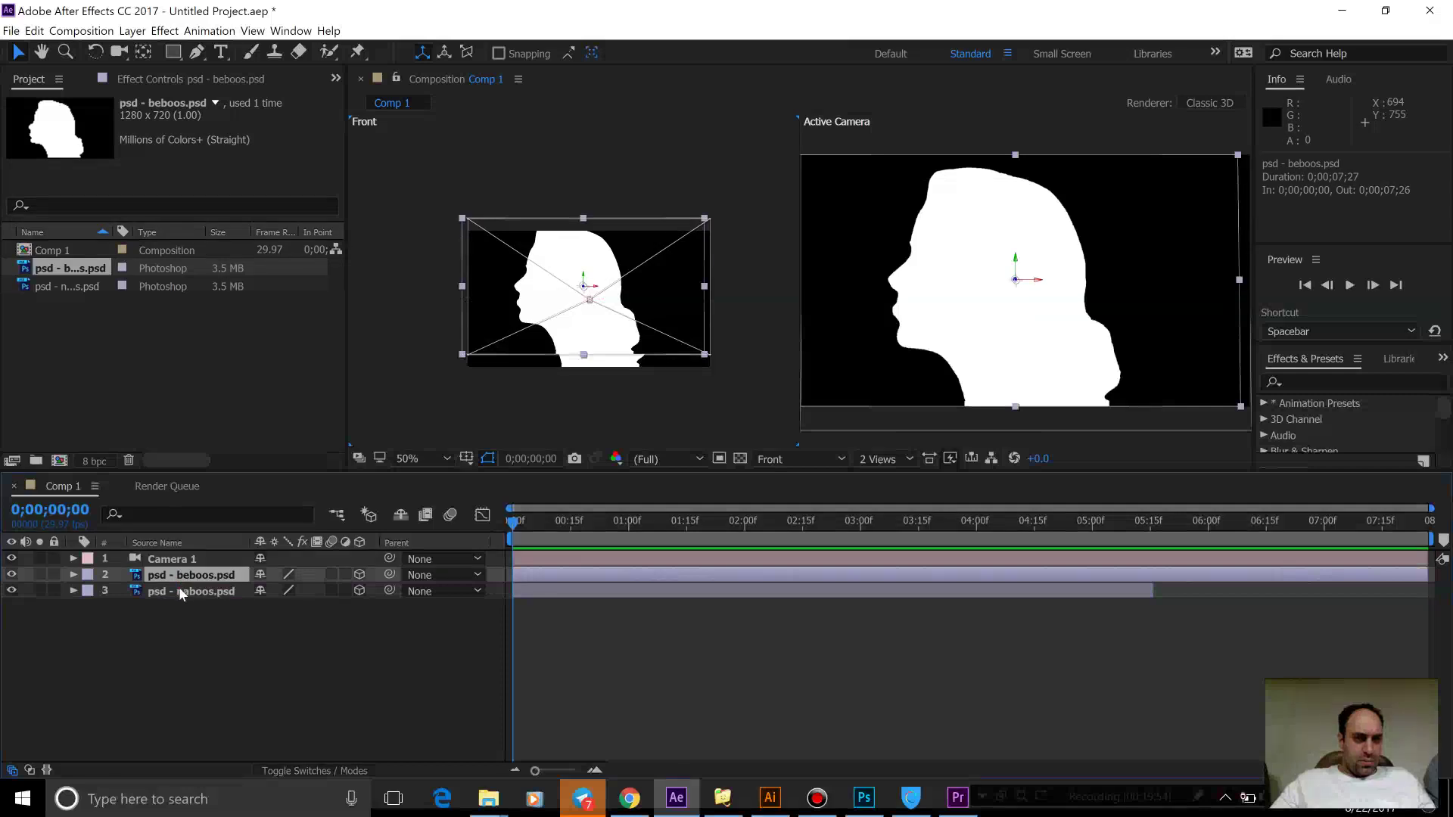
pyautogui.click(182, 591)
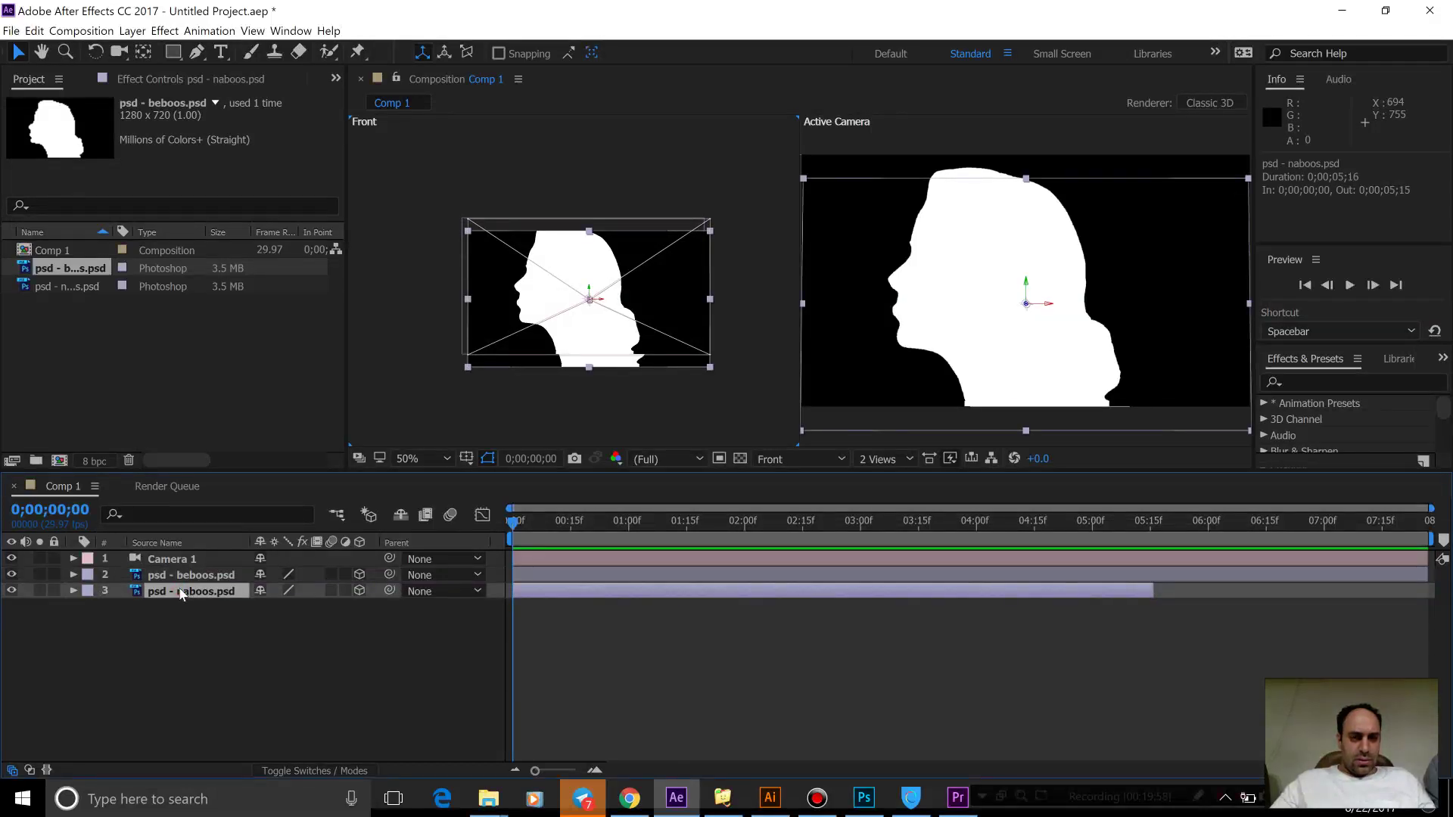
pyautogui.click(12, 590)
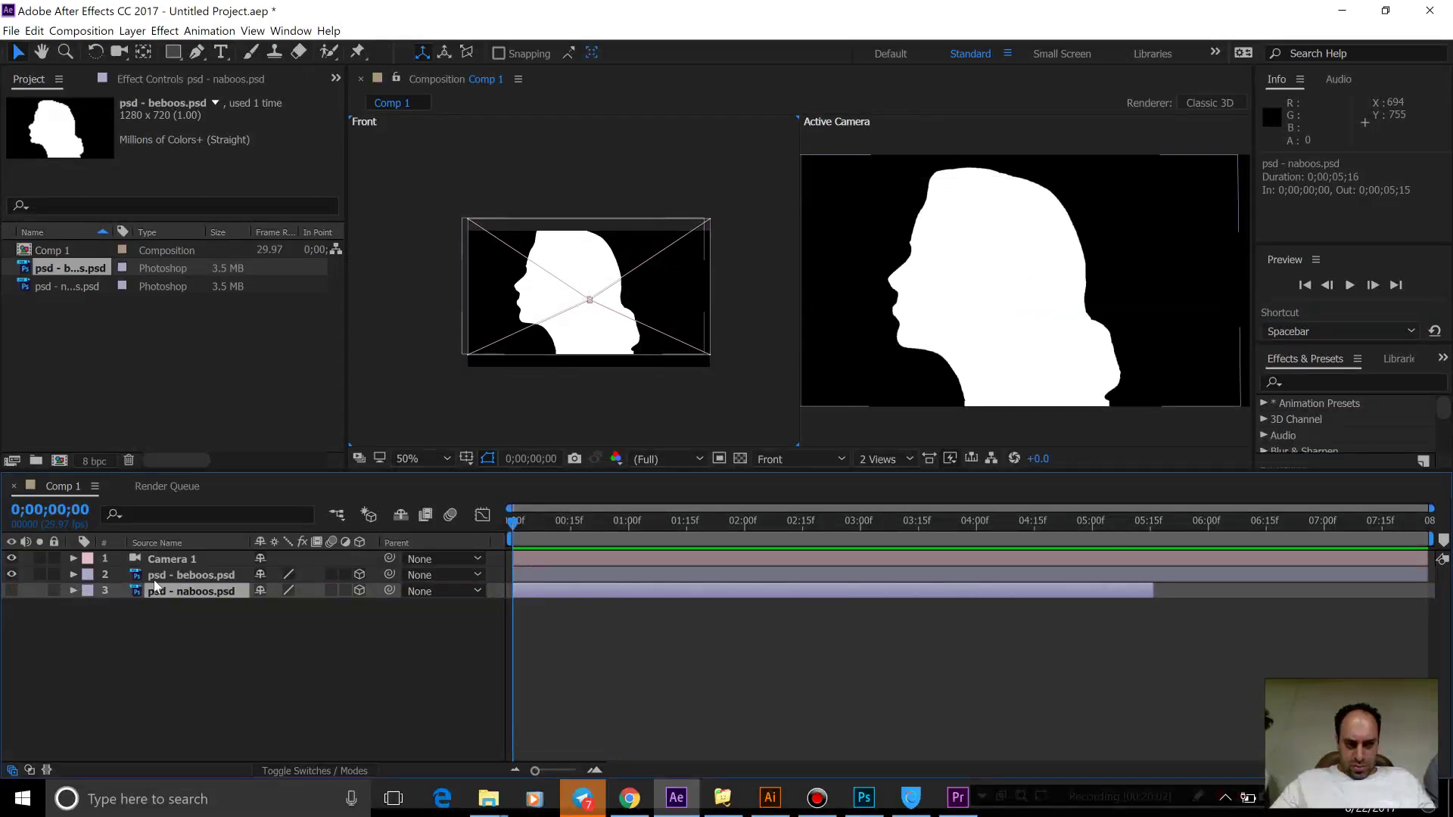
pyautogui.moveTo(156, 582); pyautogui.dragTo(158, 584)
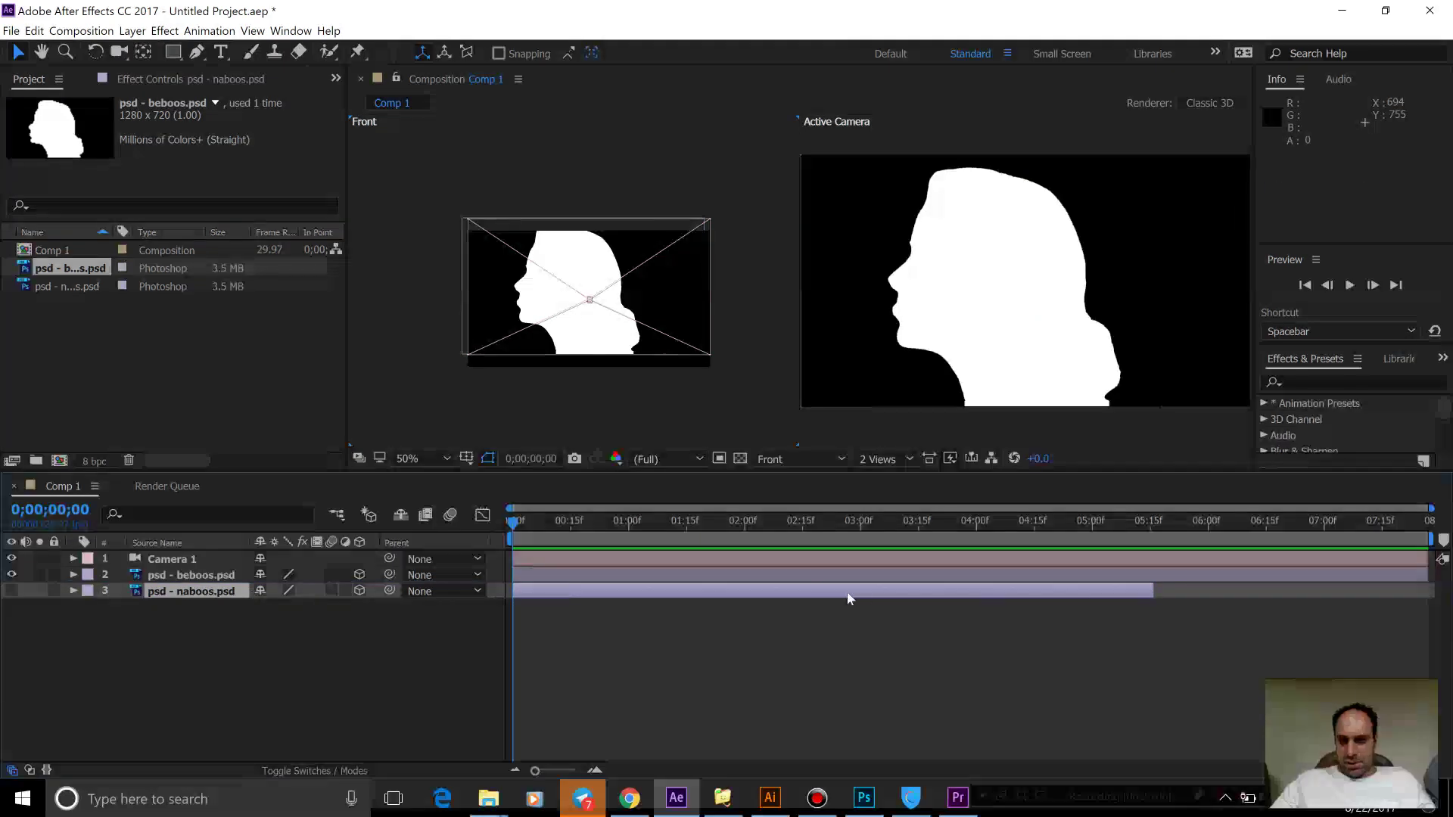
pyautogui.hotkey('ctrl', 'z')
pyautogui.hotkey('ctrl', 'z')
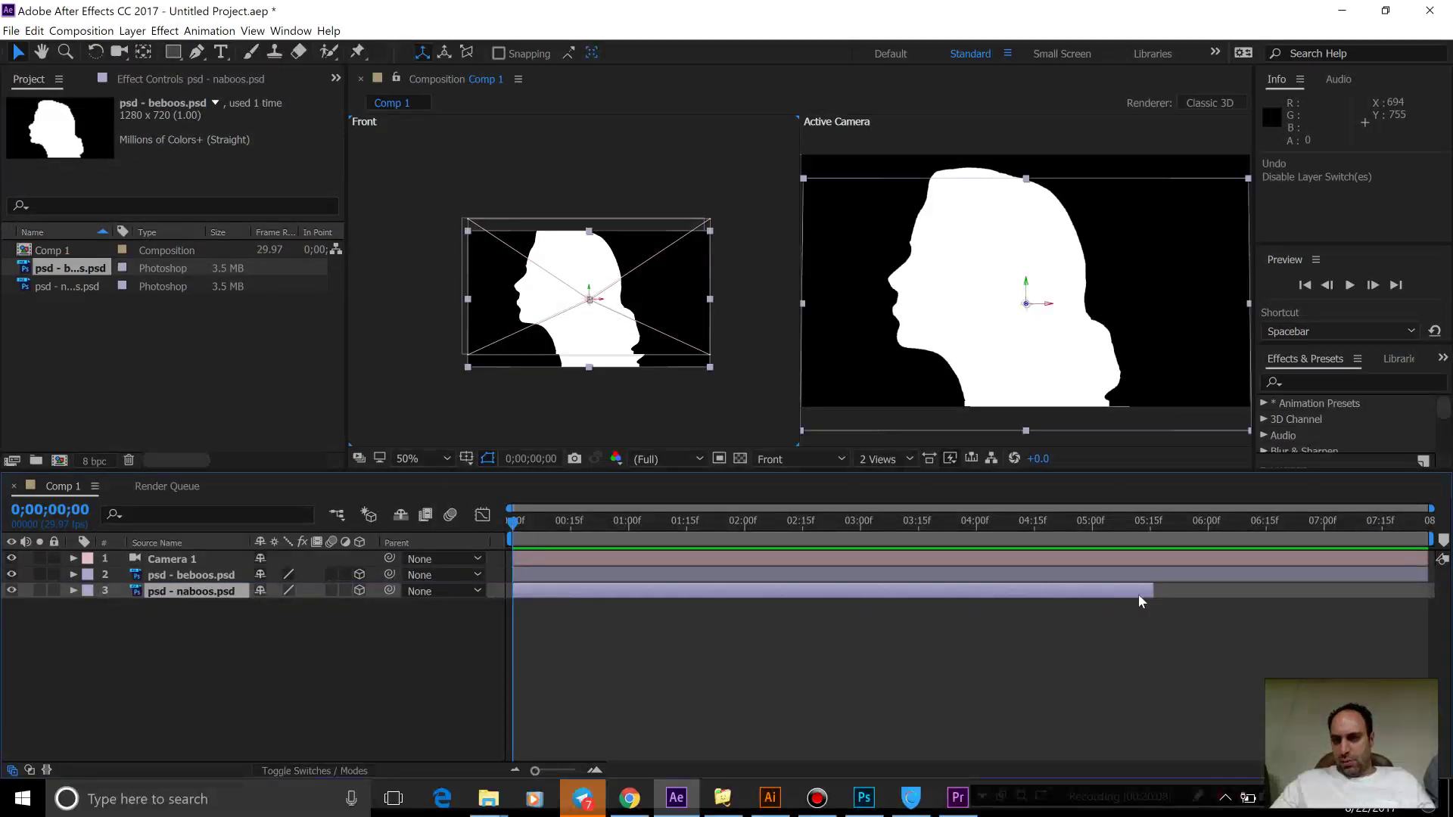
pyautogui.hotkey('ctrl', 'z')
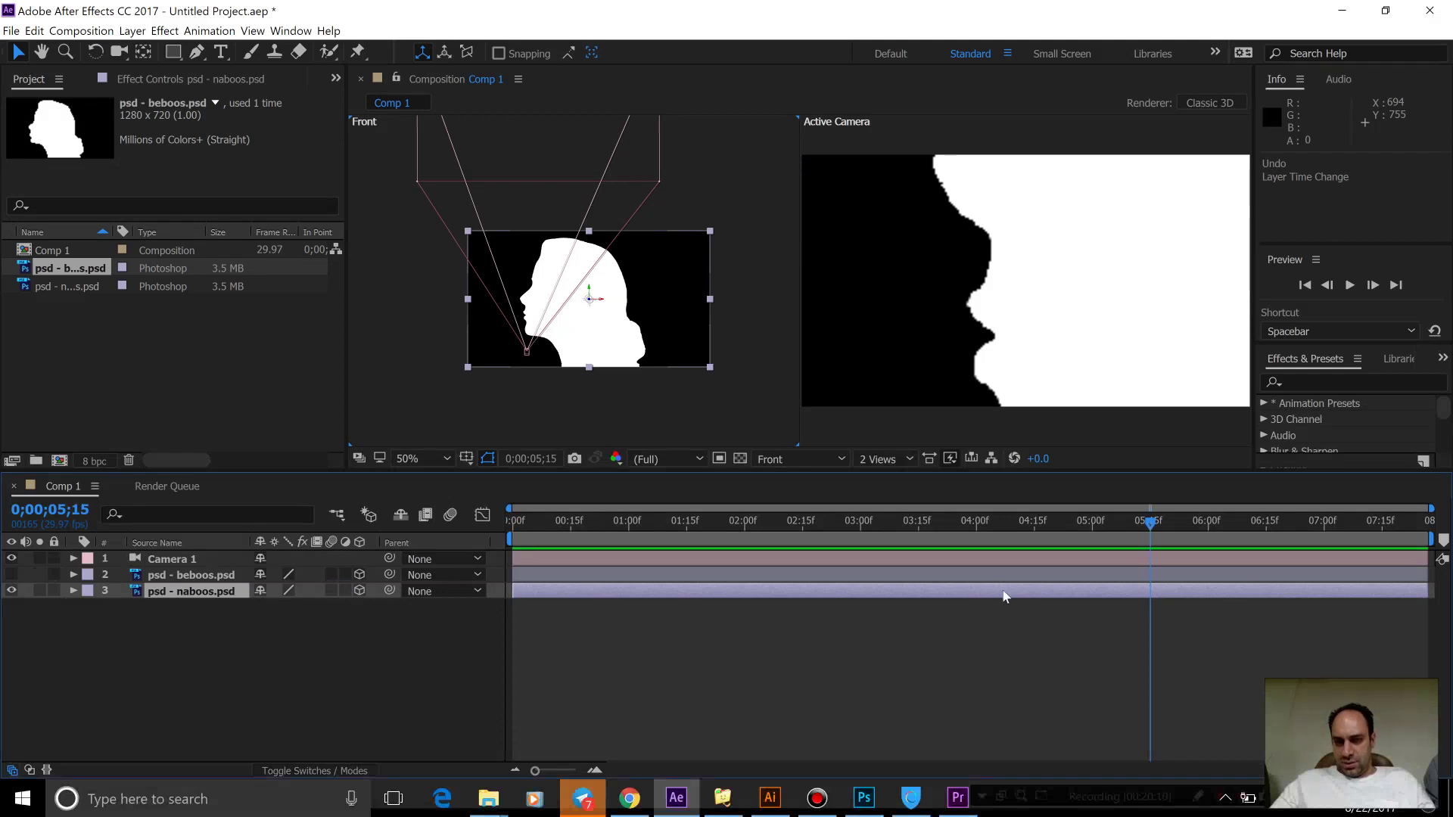
# Show the psd - beboos.psd layer together with psd - naboos.psd at 0;00;05;15.
pyautogui.click(11, 575)
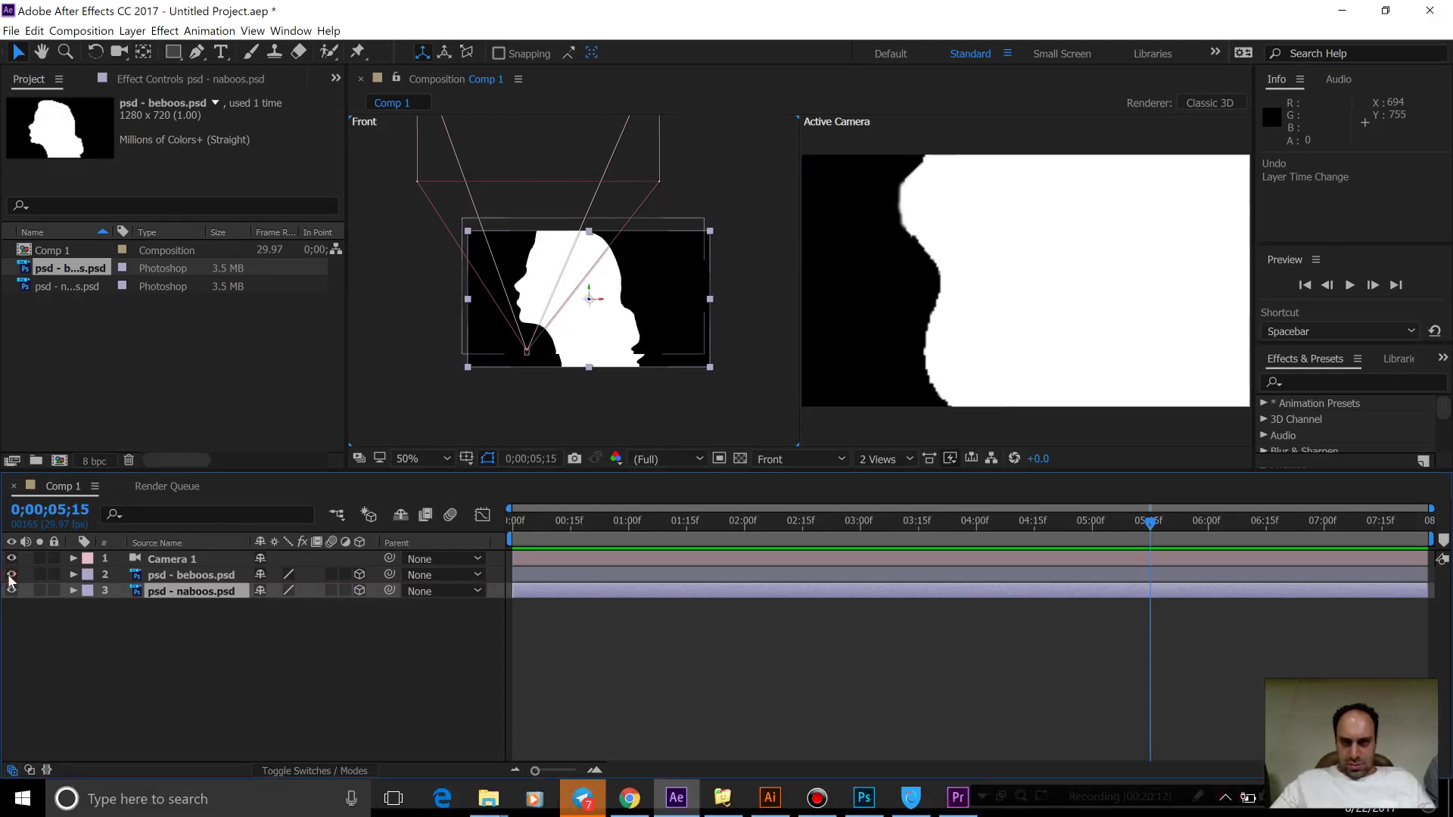
# Compare the two silhouettes at 0;00;05;15 by hiding and reshowing psd - beboos.psd, then select that layer.
pyautogui.click(11, 575)
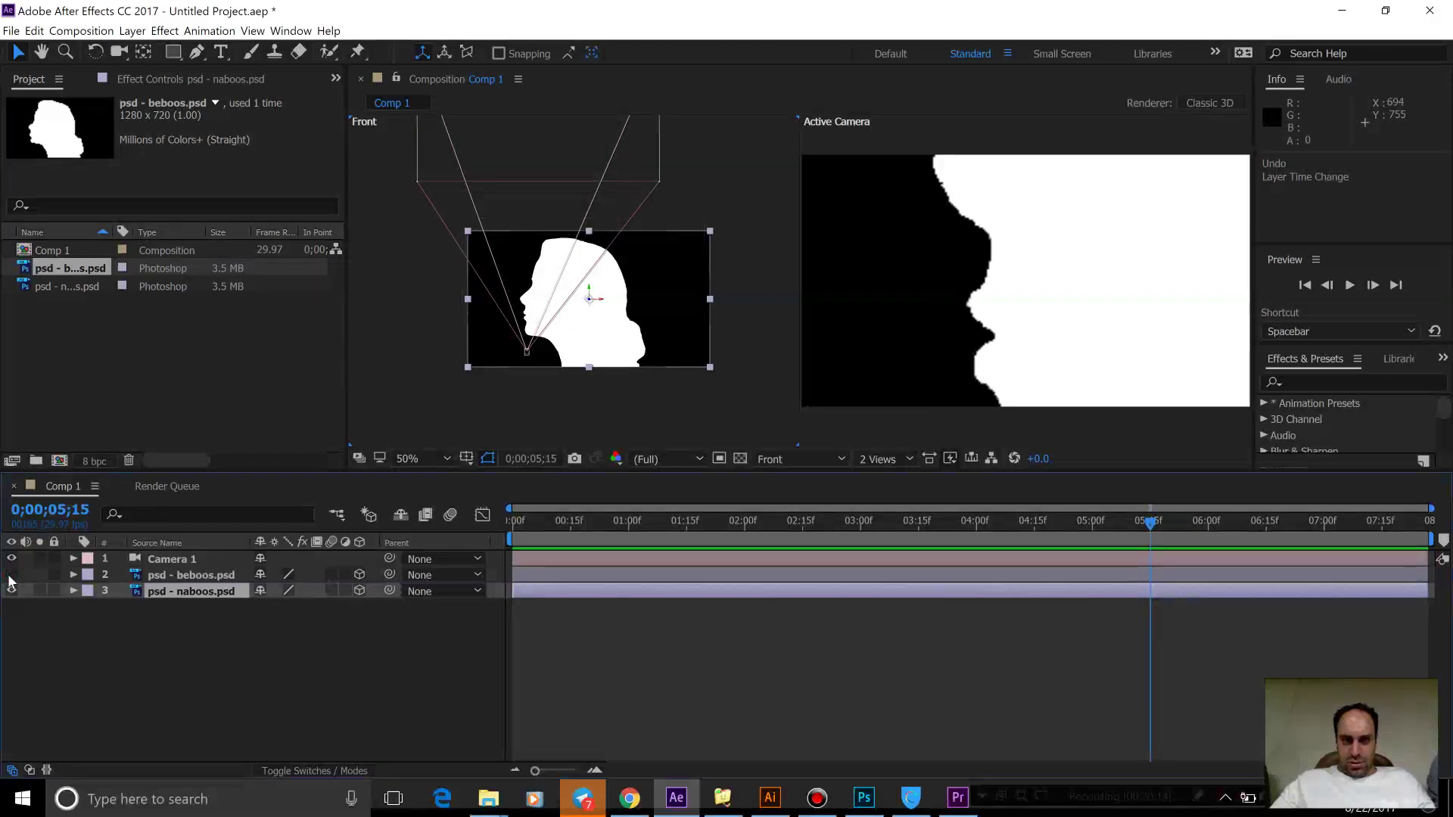
pyautogui.click(11, 575)
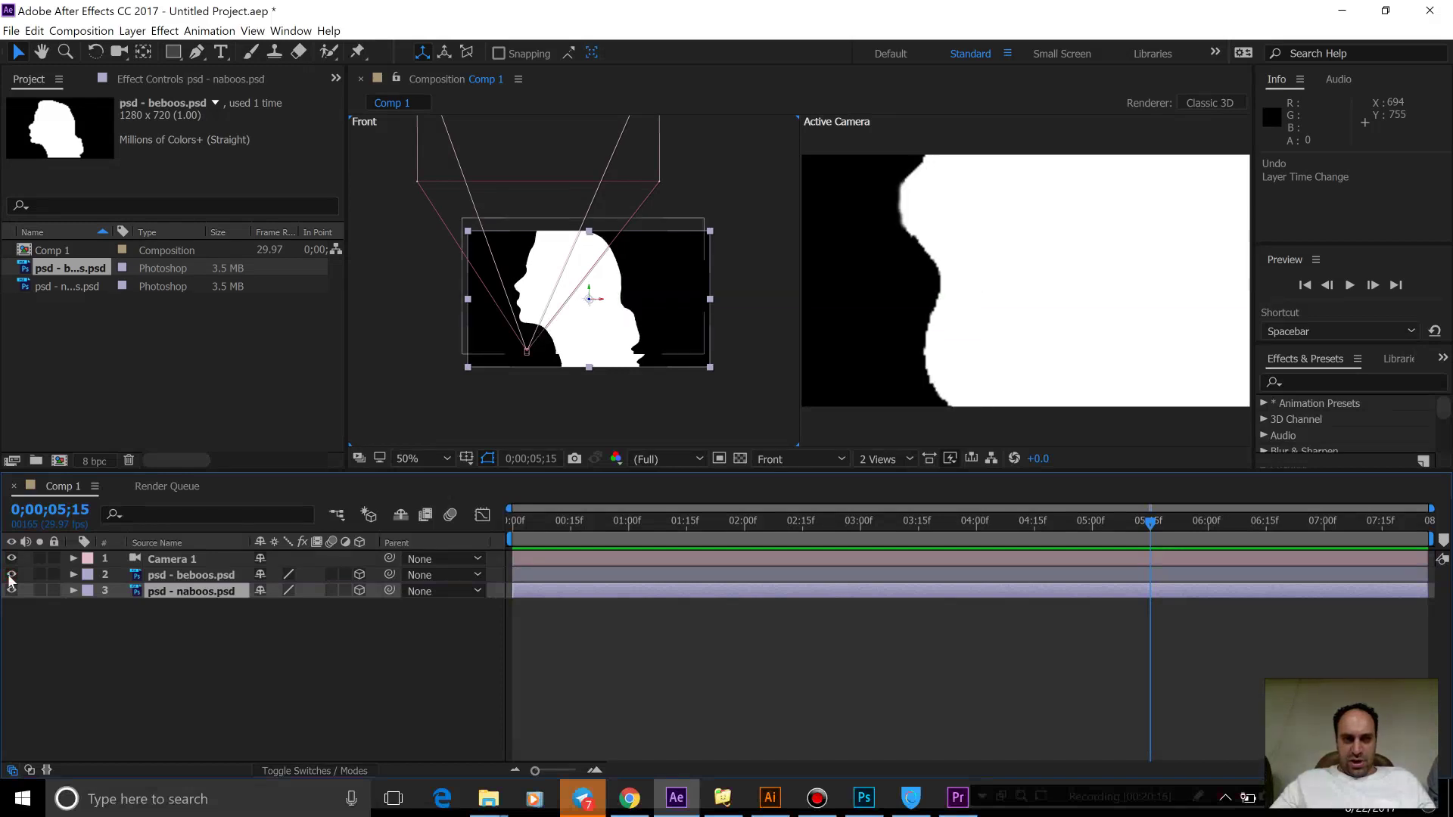
pyautogui.click(192, 580)
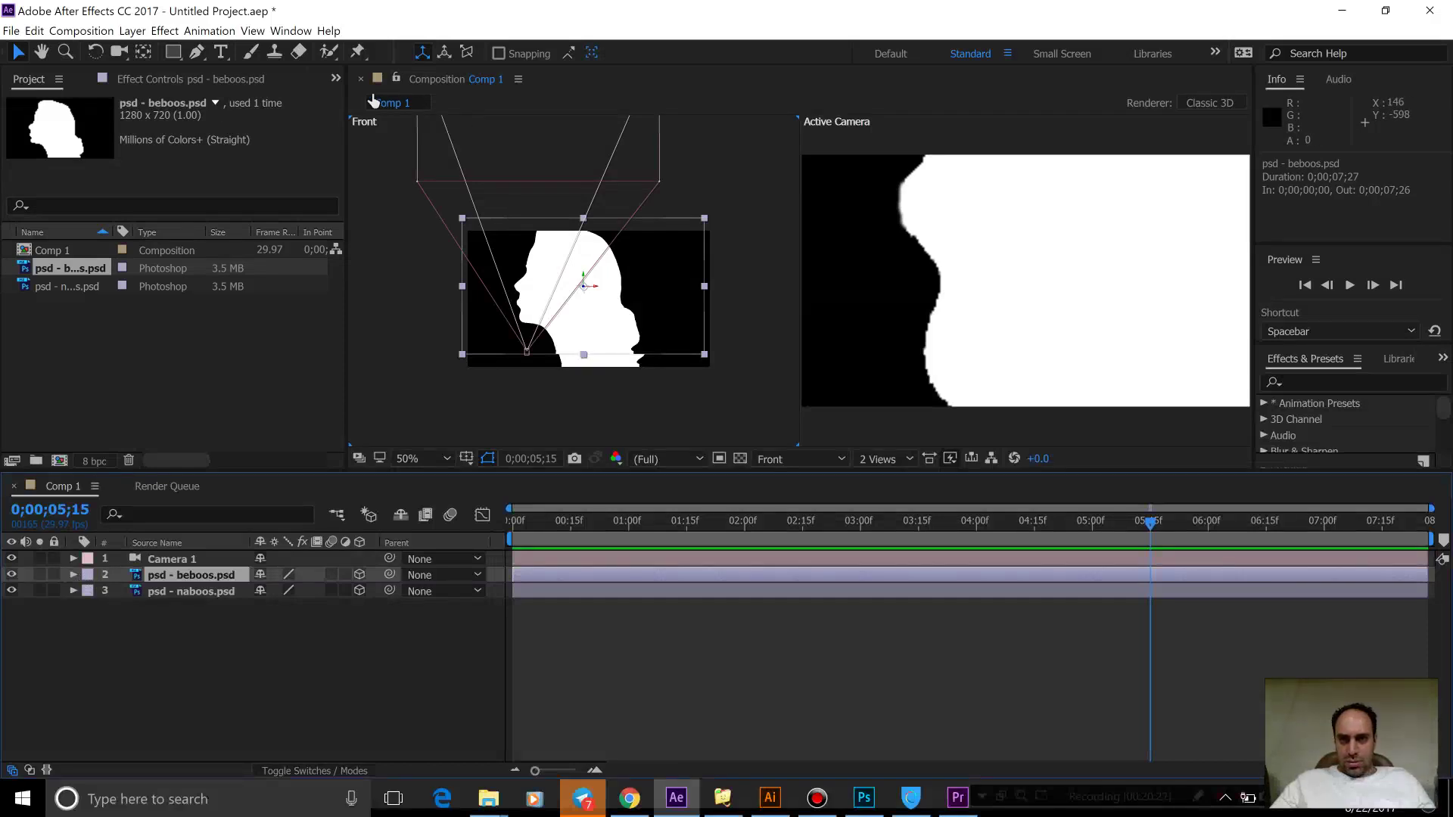
# Bring up the Align controls and try to centre the 3D psd - beboos.psd layer horizontally in the composition.
pyautogui.click(291, 31)
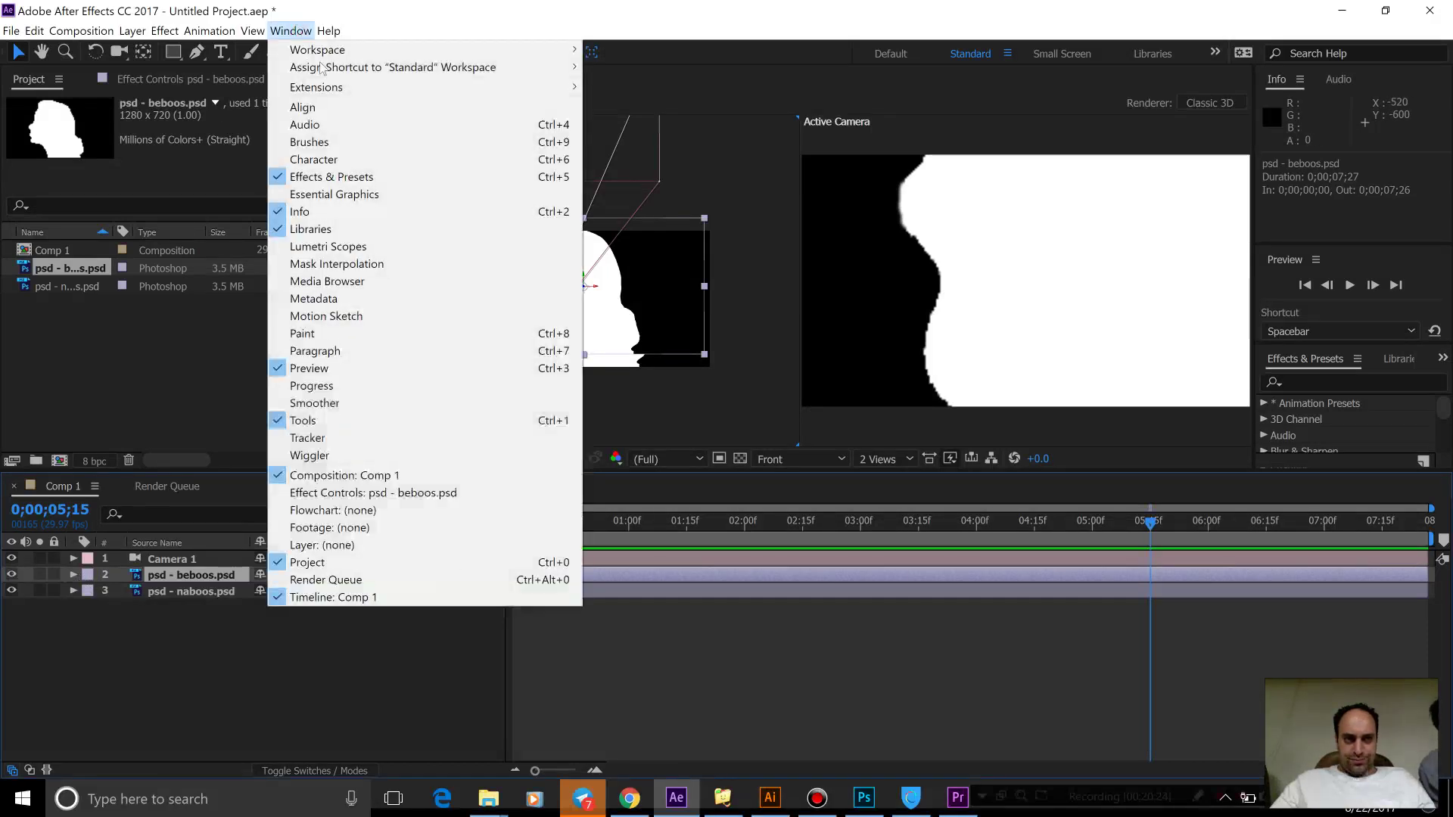
pyautogui.click(351, 108)
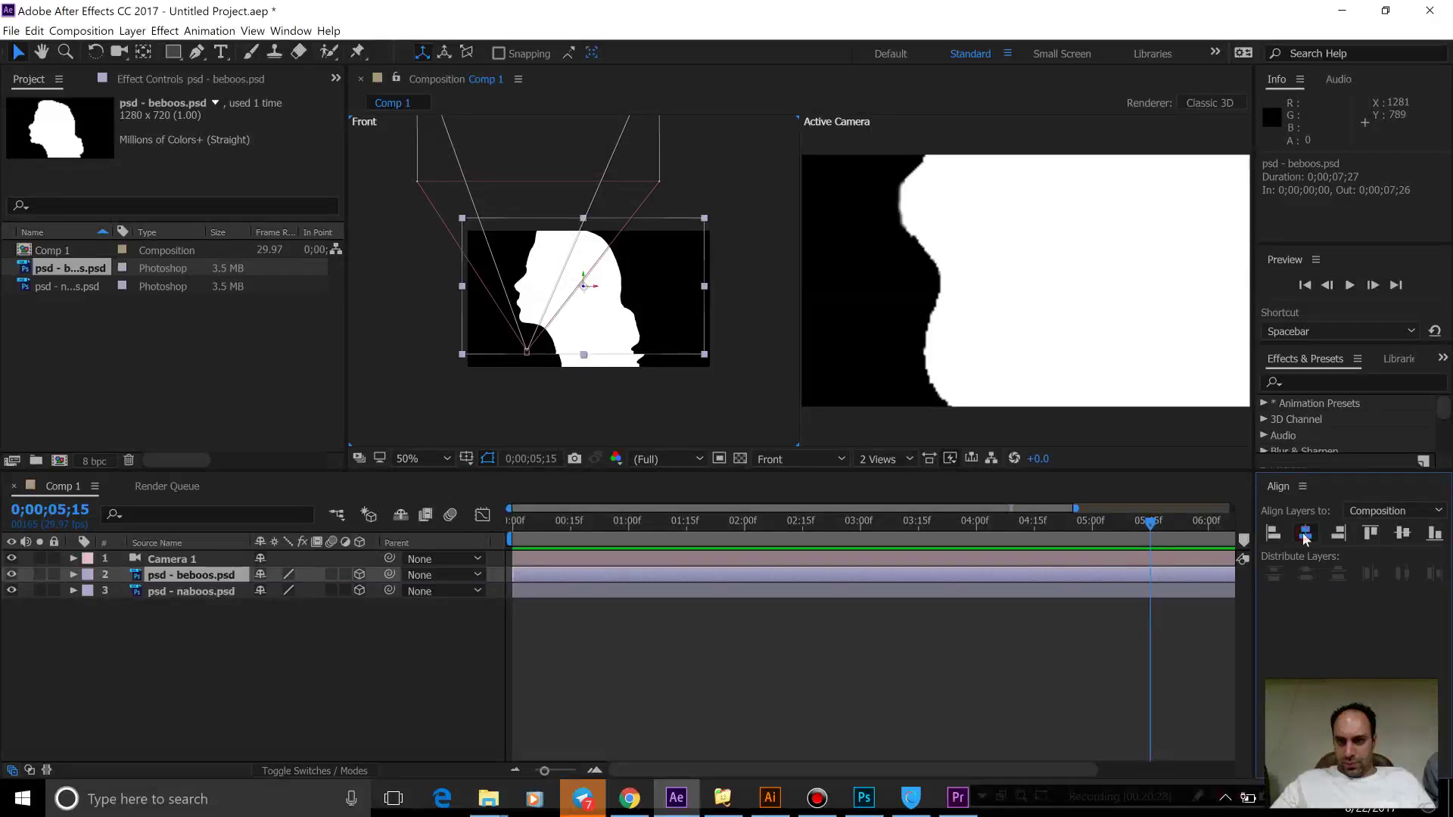
pyautogui.click(1305, 536)
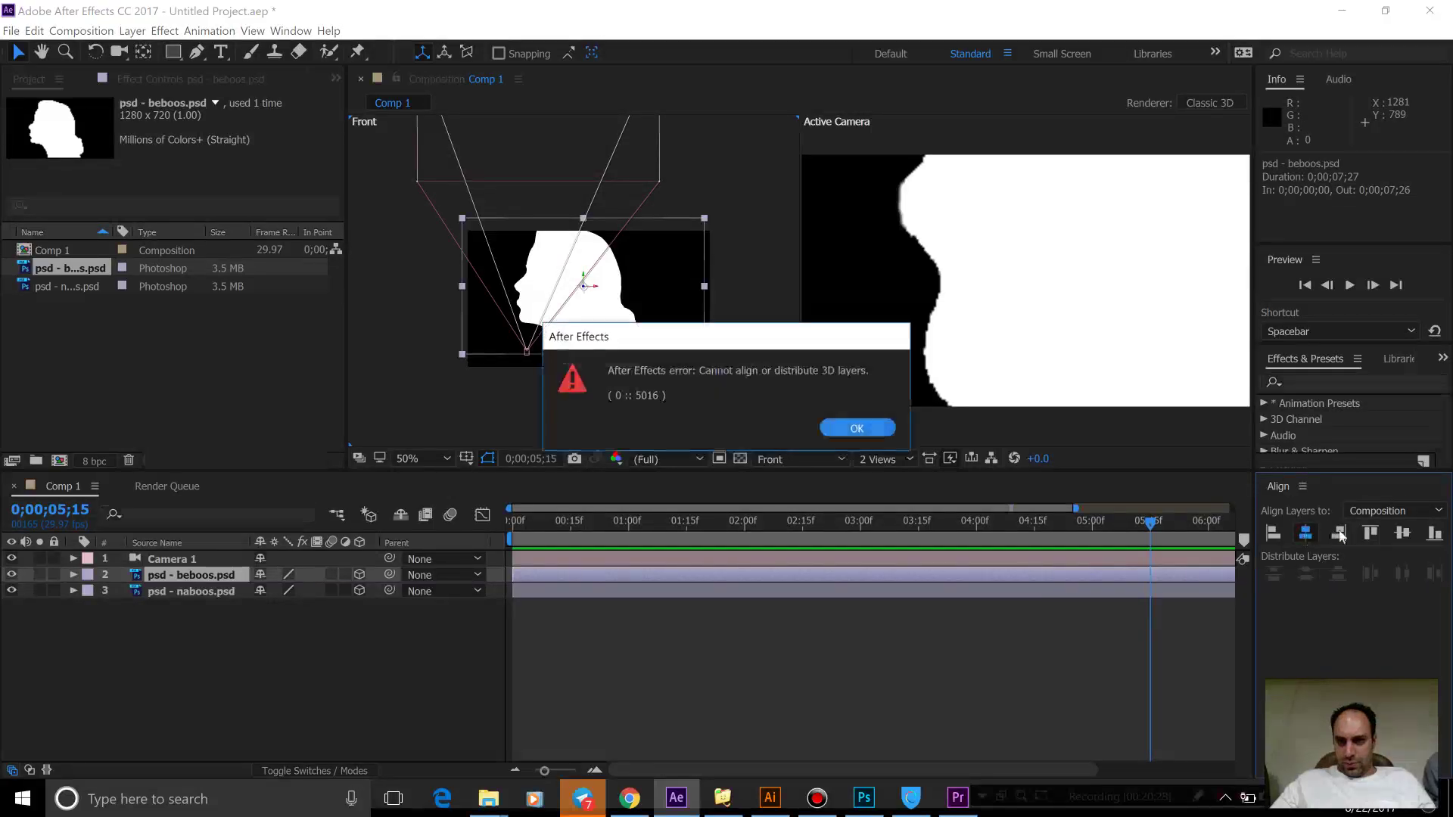
pyautogui.click(860, 429)
pyautogui.click(1376, 505)
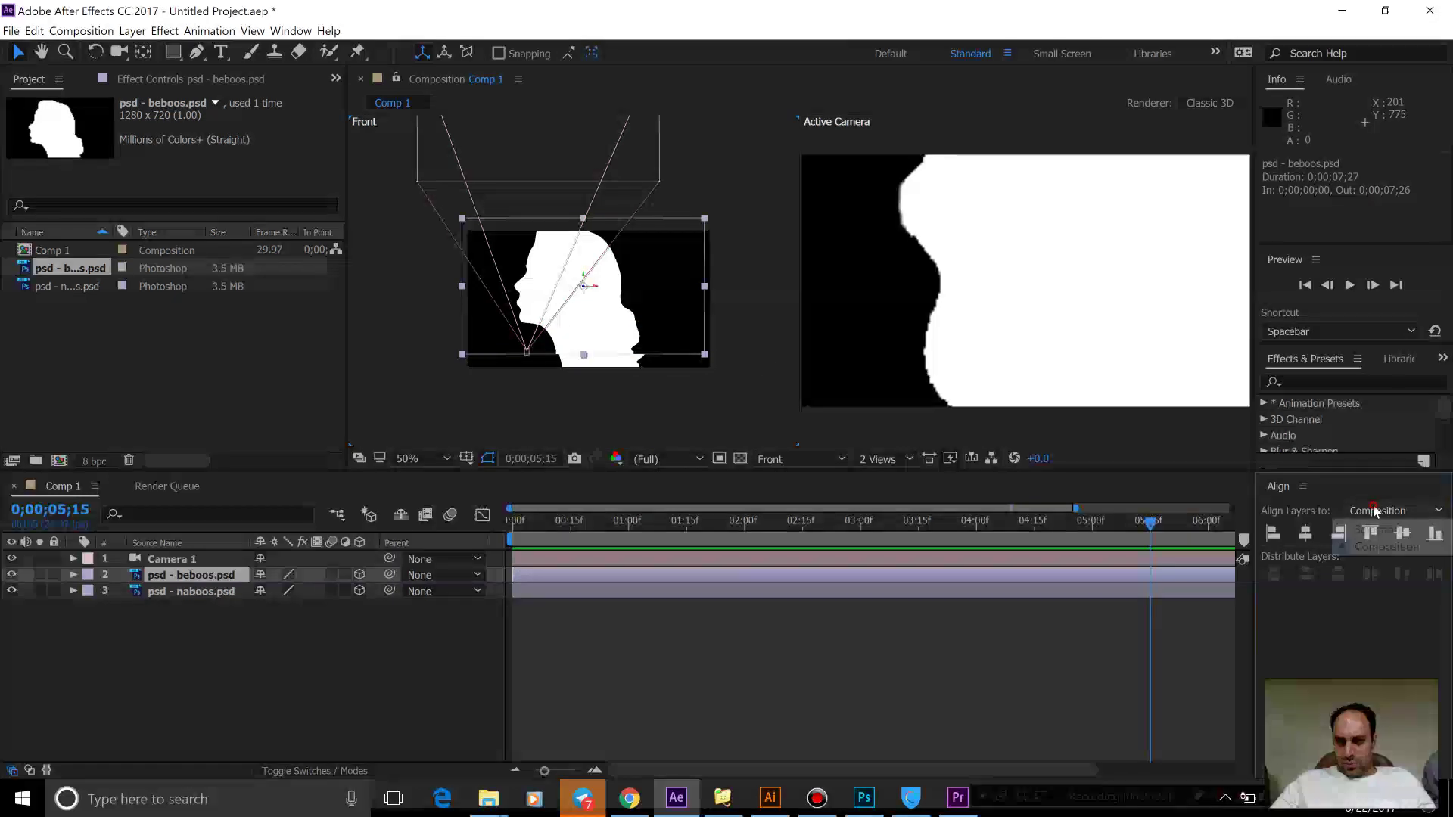
pyautogui.click(1374, 499)
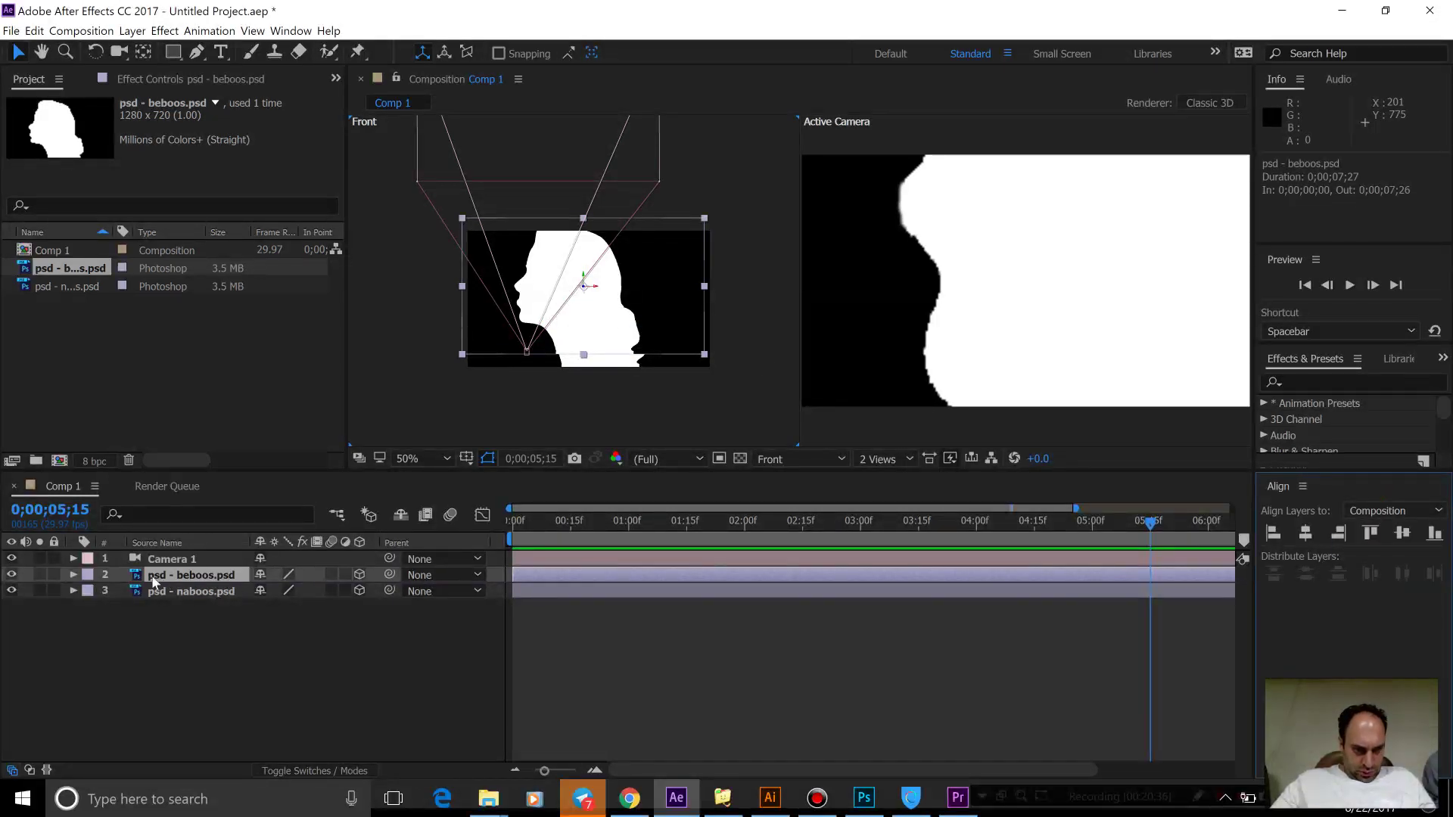
# Make psd - beboos.psd temporarily 2D, centre it horizontally and vertically in the composition, and restore its 3D setting.
pyautogui.click(359, 575)
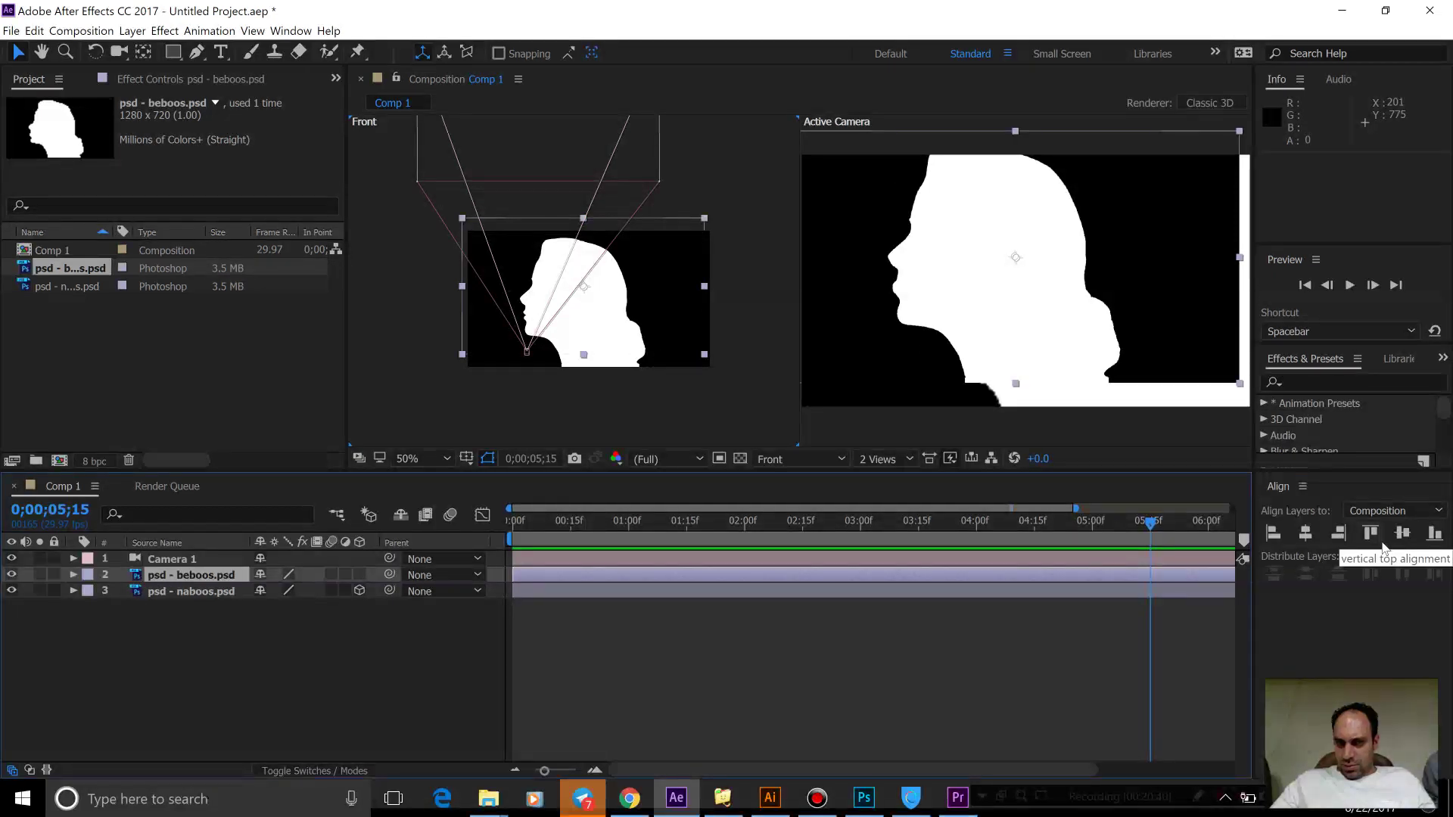
pyautogui.click(1341, 532)
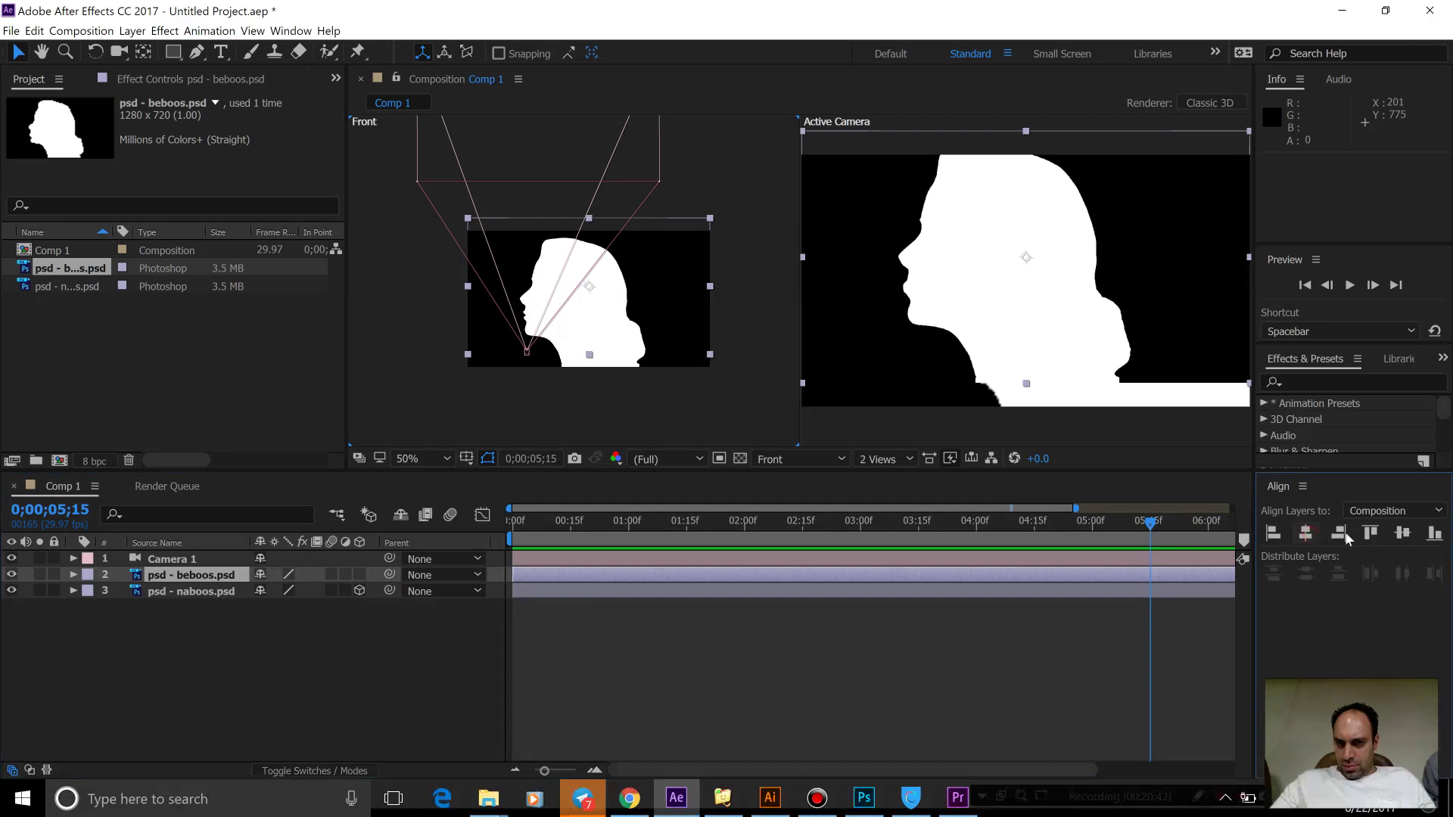
pyautogui.click(1397, 535)
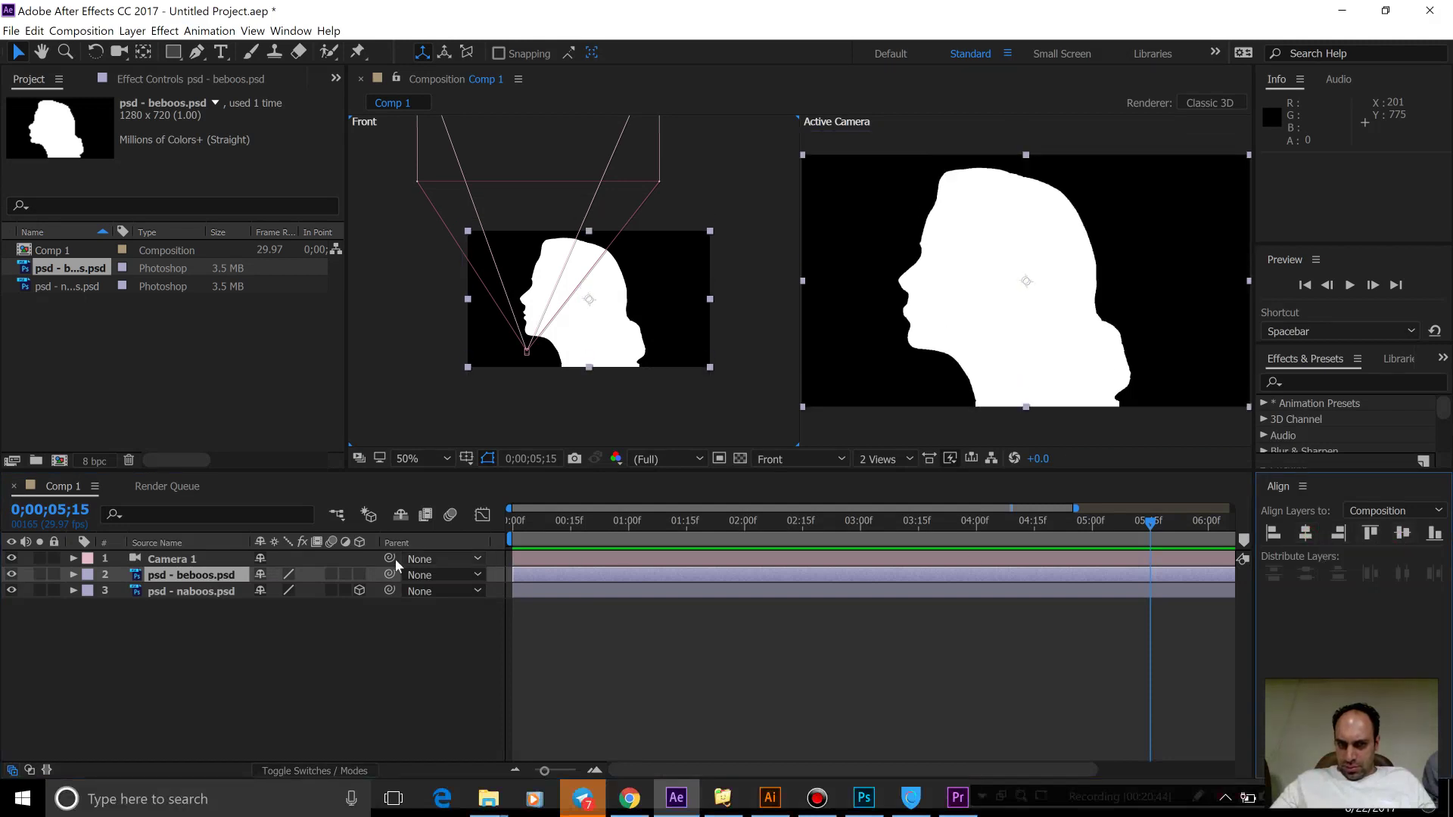
pyautogui.click(359, 575)
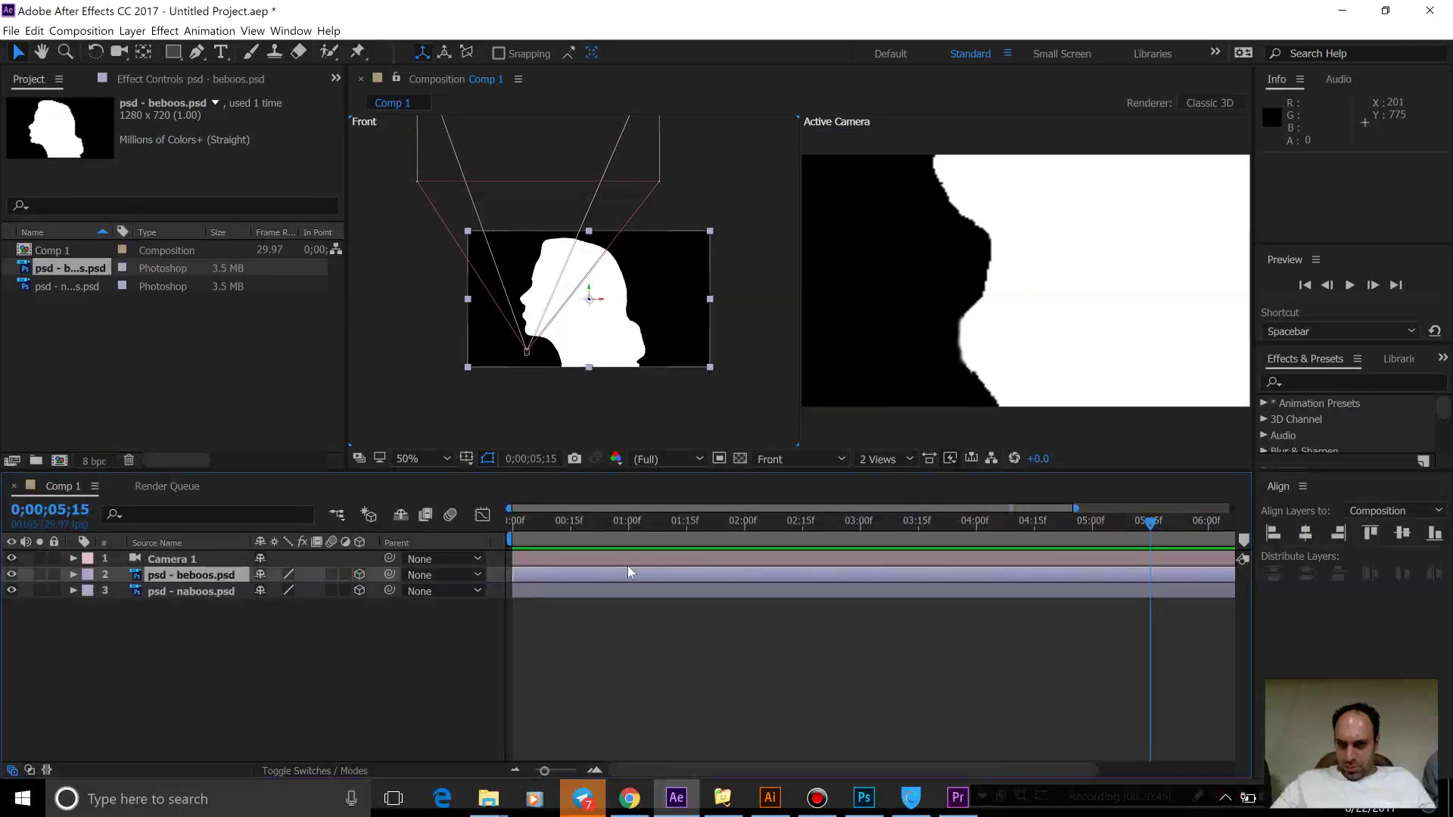
# Hide the psd - naboos.psd layer and lock both silhouette layers.
pyautogui.moveTo(577, 539); pyautogui.dragTo(1121, 545)
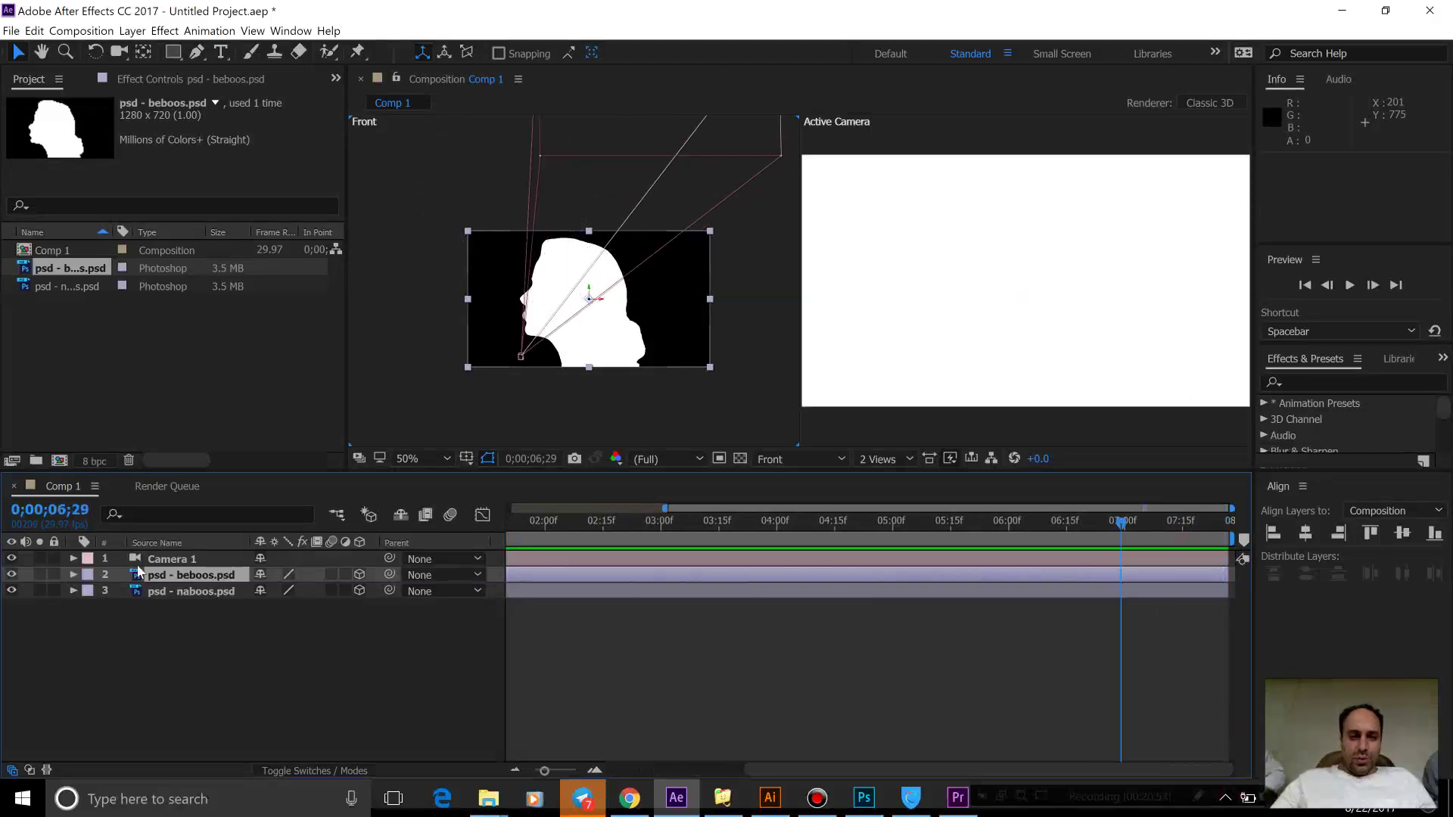
pyautogui.hotkey('ctrl', 'shift', 'a')
pyautogui.click(74, 561)
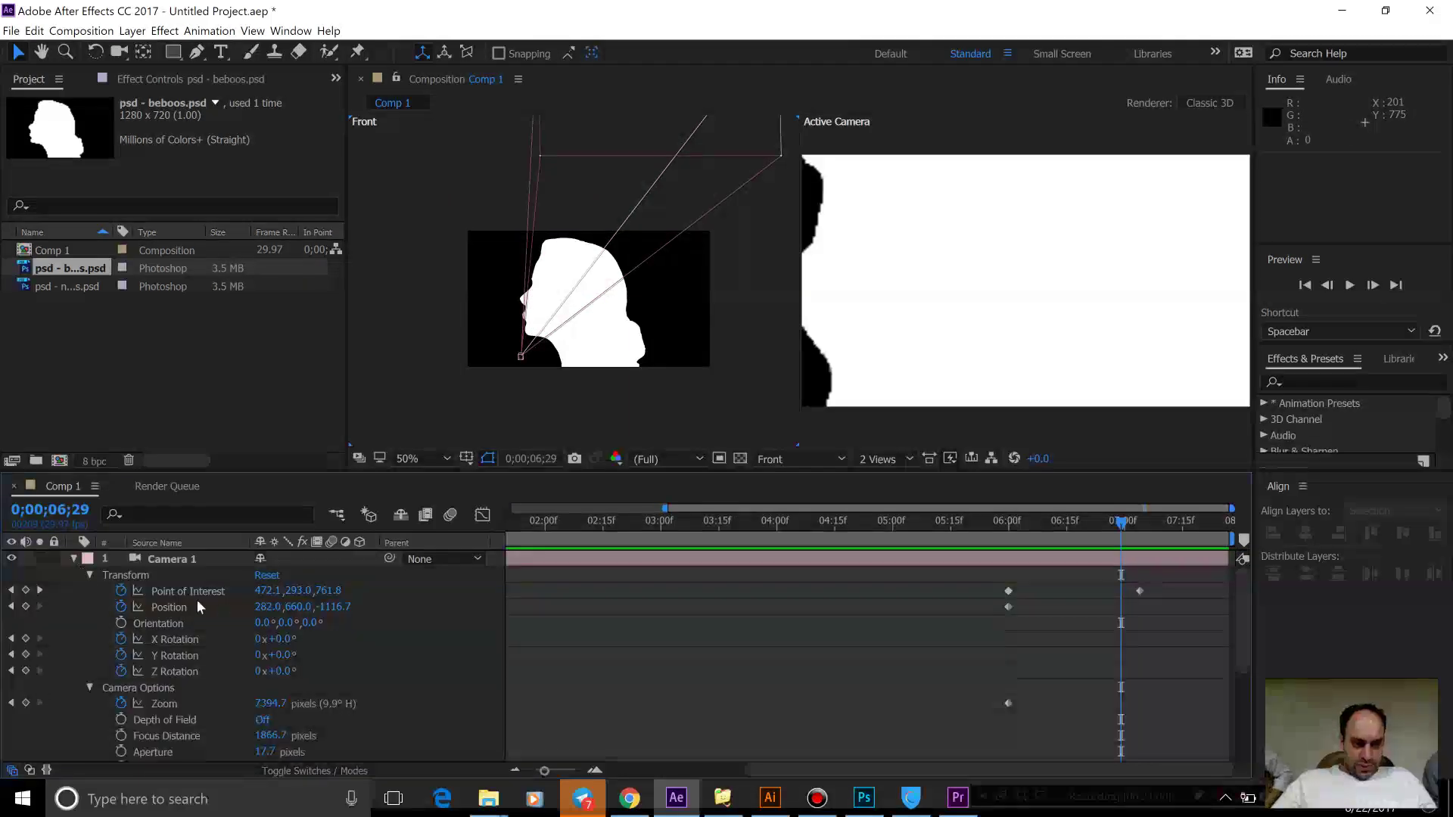
pyautogui.click(74, 562)
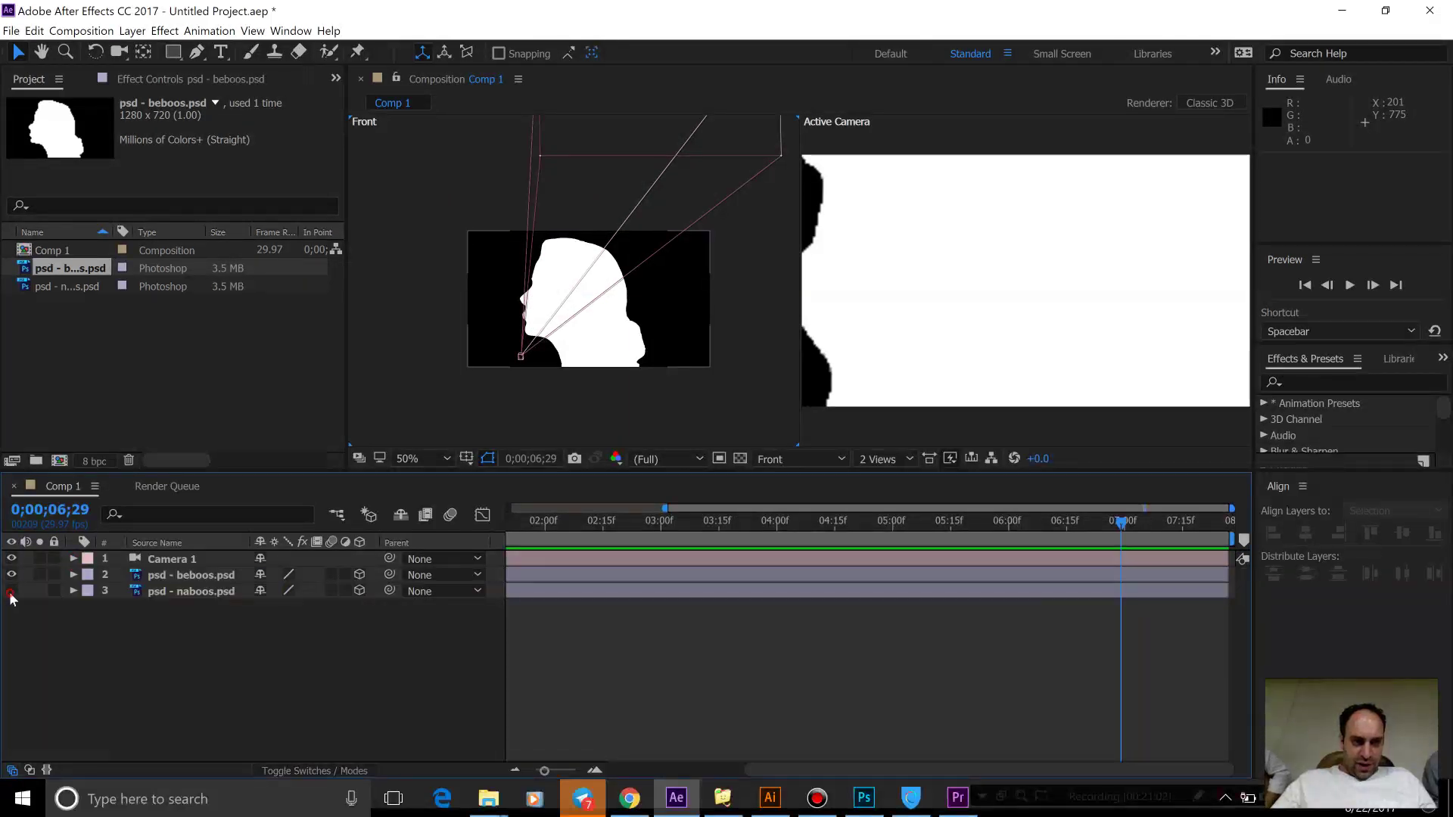
pyautogui.click(53, 591)
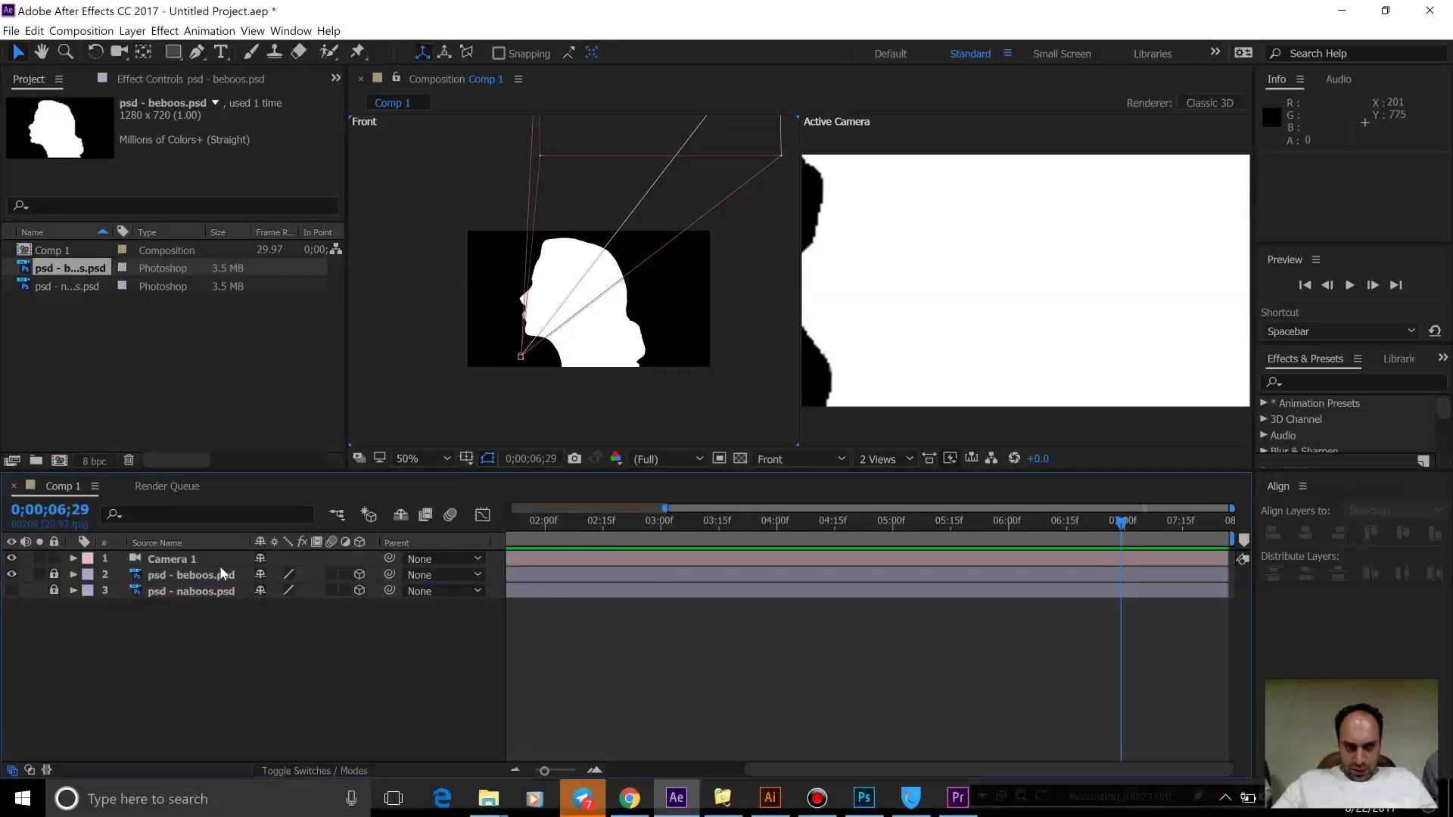
# Expand Camera 1's properties and preview the camera motion from 0;00;06;00.
pyautogui.click(188, 560)
pyautogui.click(73, 559)
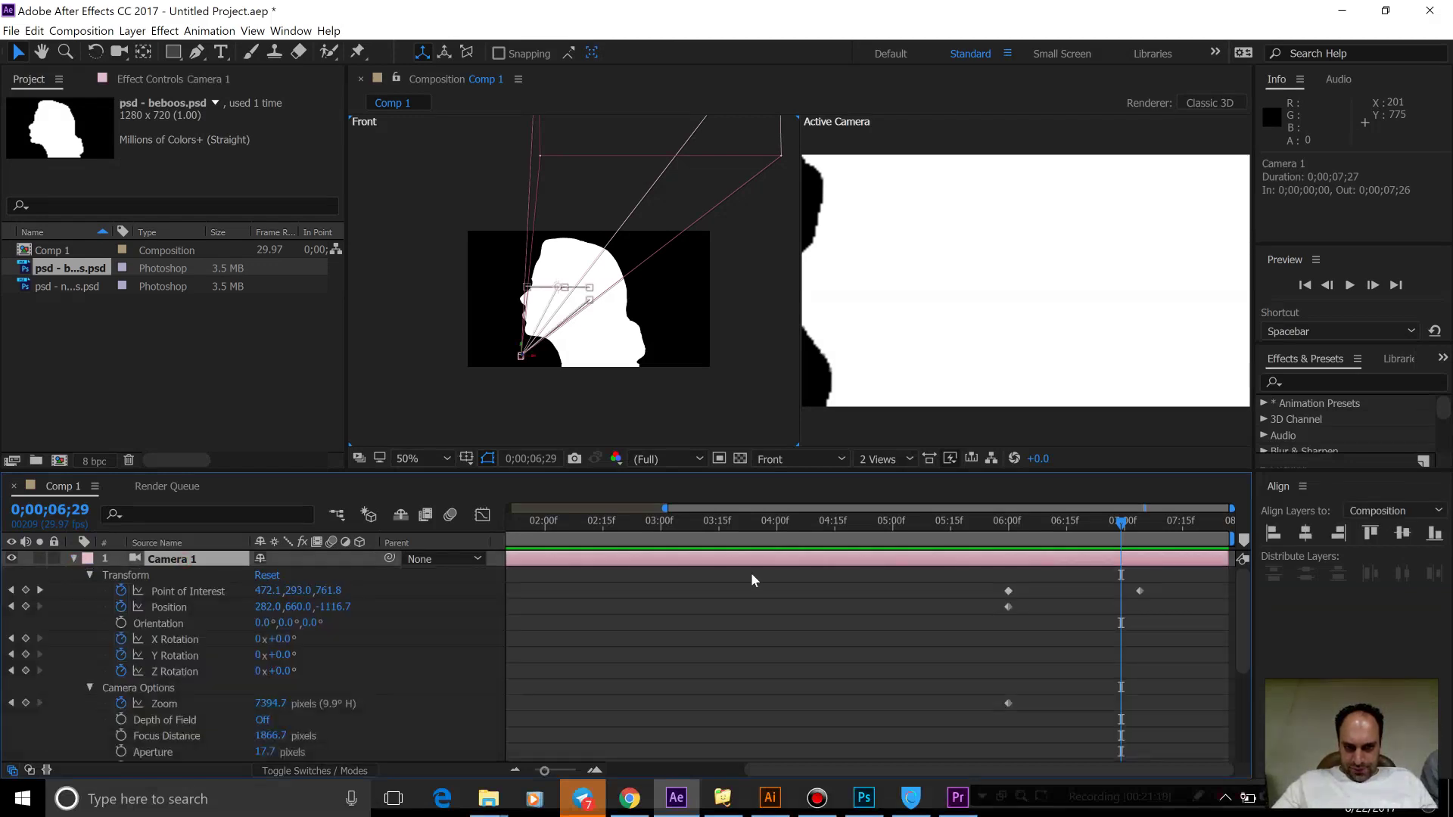
pyautogui.moveTo(1050, 522); pyautogui.dragTo(1006, 525)
pyautogui.press('capslock')
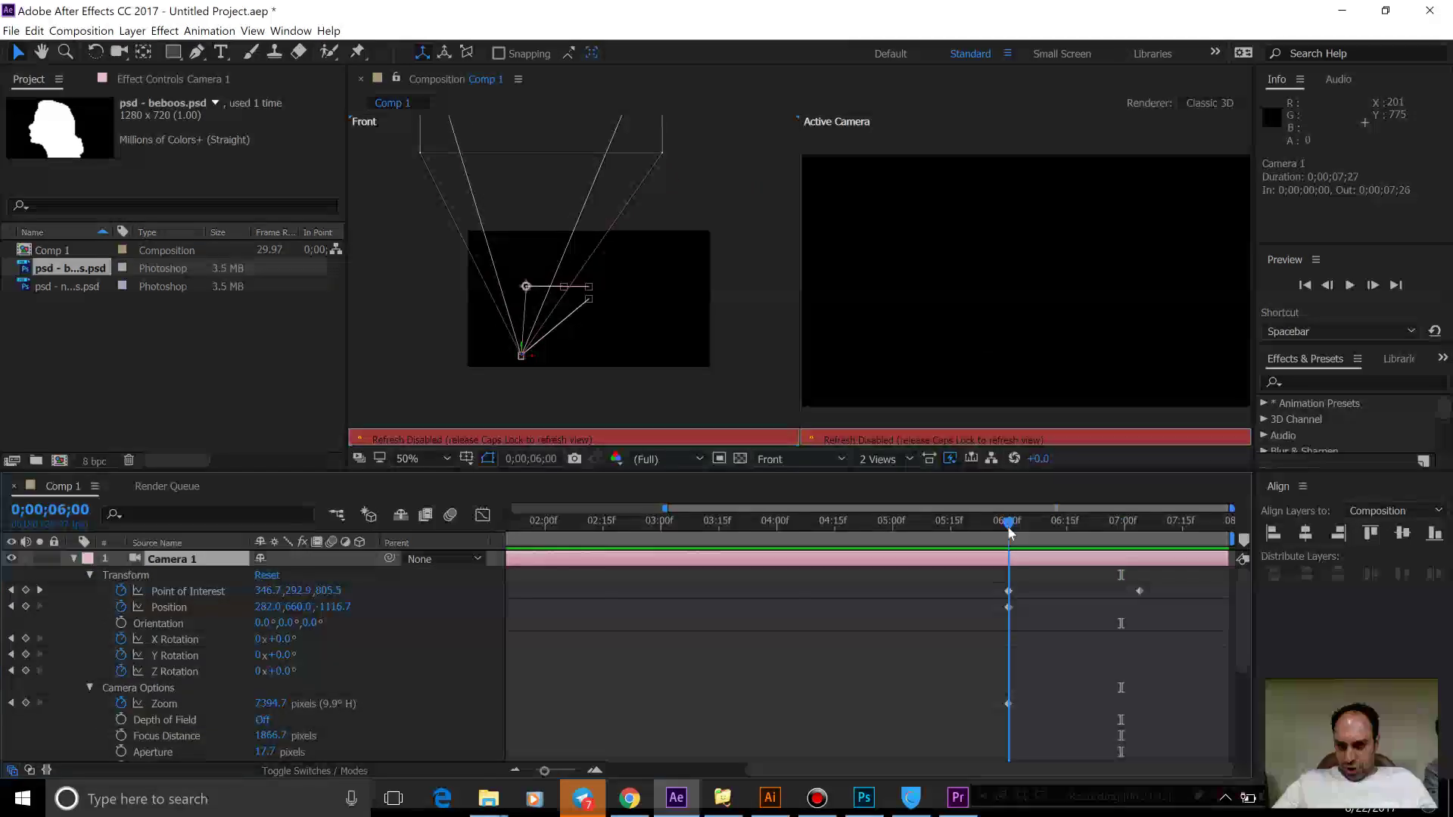
pyautogui.press('capslock')
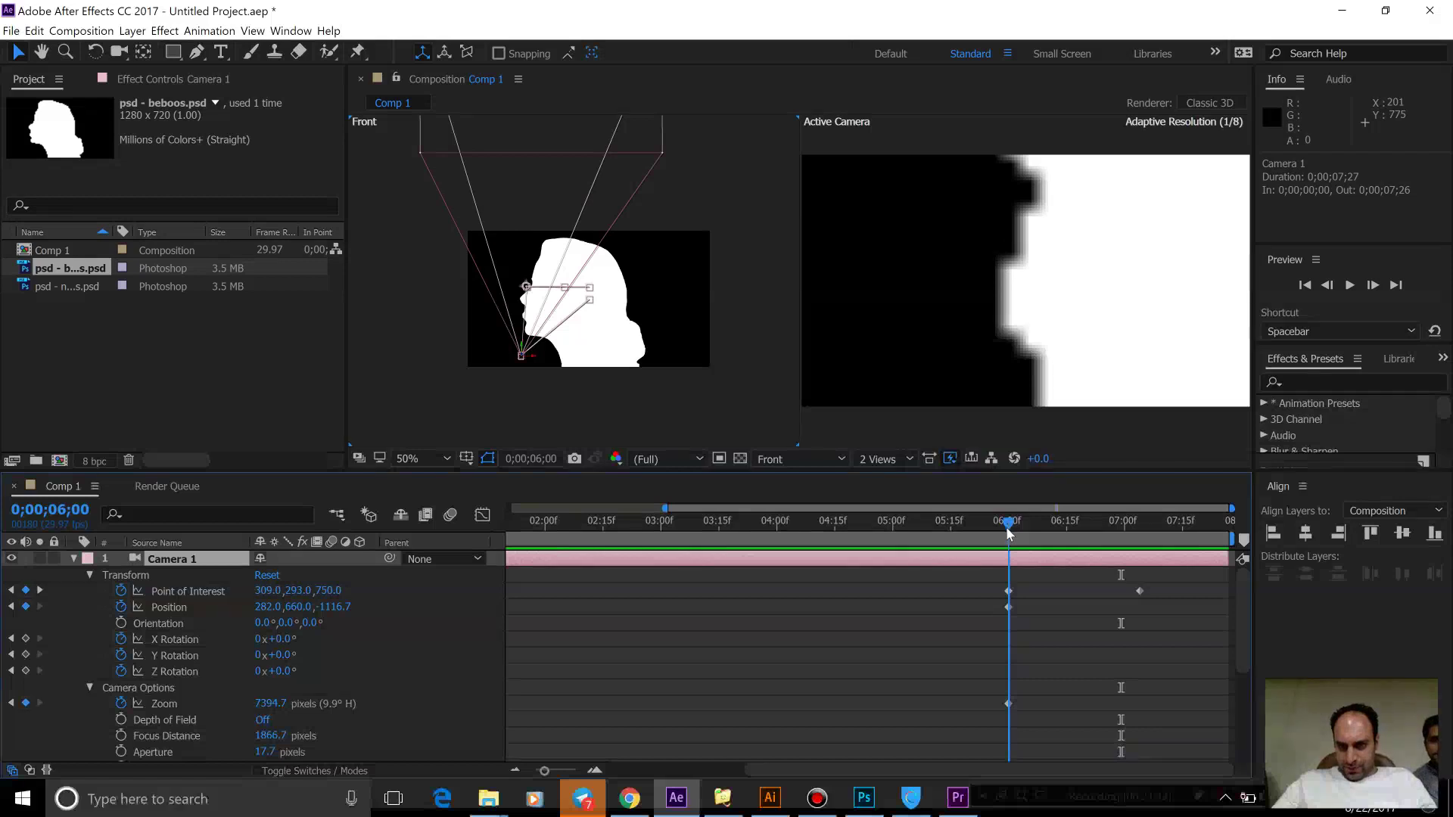
pyautogui.press('space')
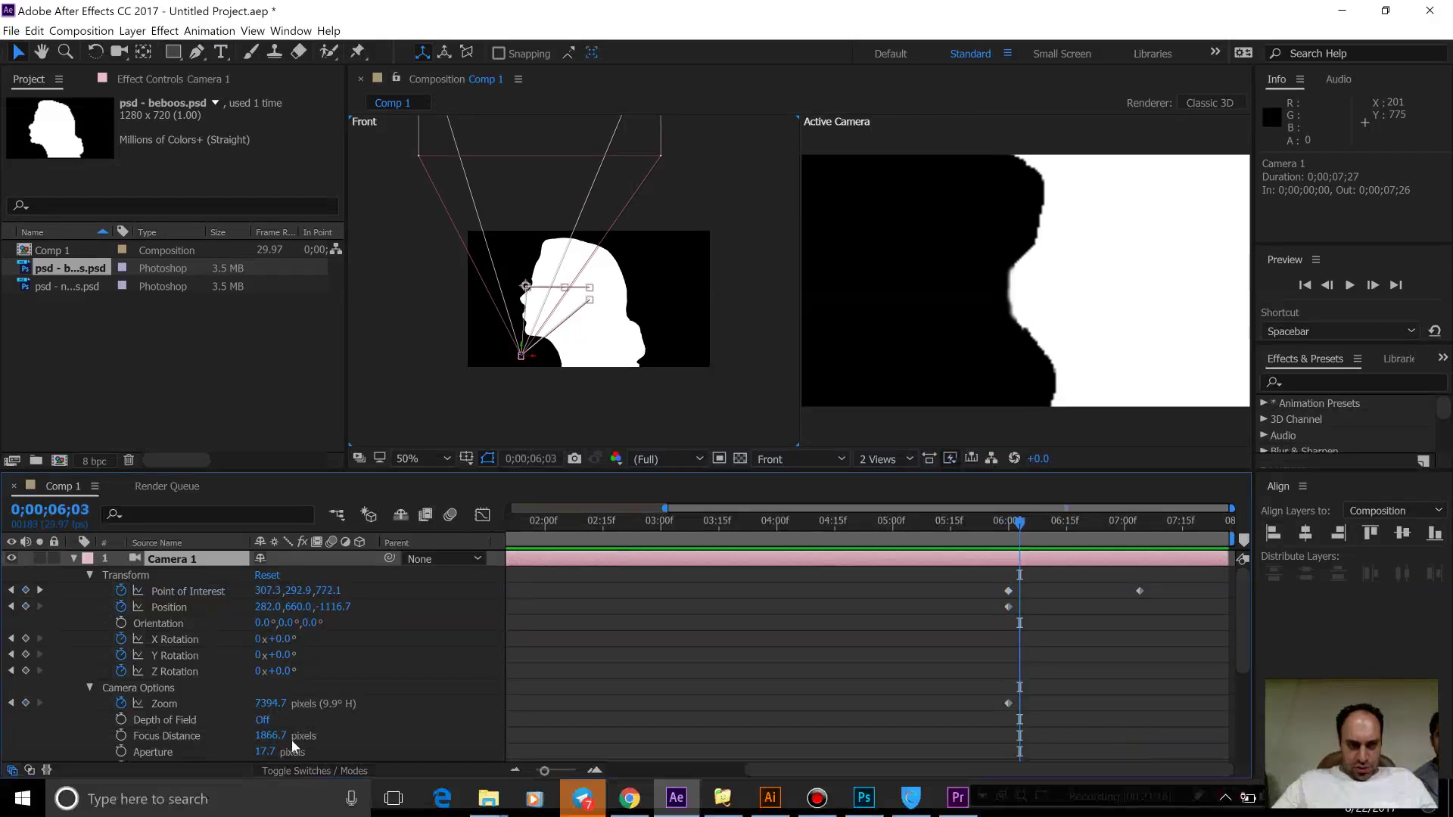
# Try Camera 1 Zoom values of 5000, 400 and 4000 pixels at 0;00;06;03.
pyautogui.scroll(-3, 1243, 673)
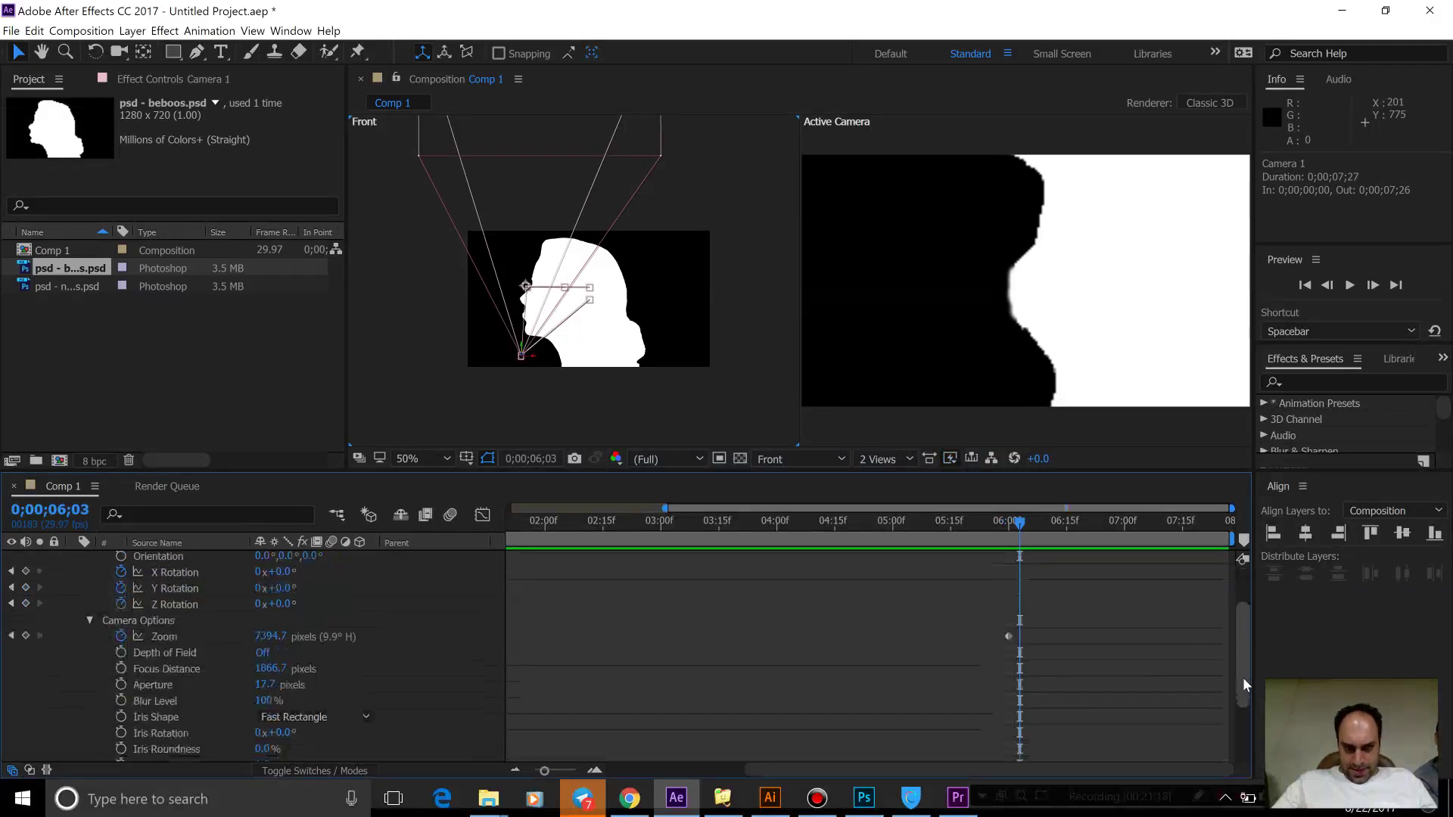
pyautogui.moveTo(271, 636)
pyautogui.mouseDown()
pyautogui.moveTo(150, 639)
pyautogui.moveTo(141, 729)
pyautogui.moveTo(91, 729)
pyautogui.moveTo(259, 644)
pyautogui.mouseUp()
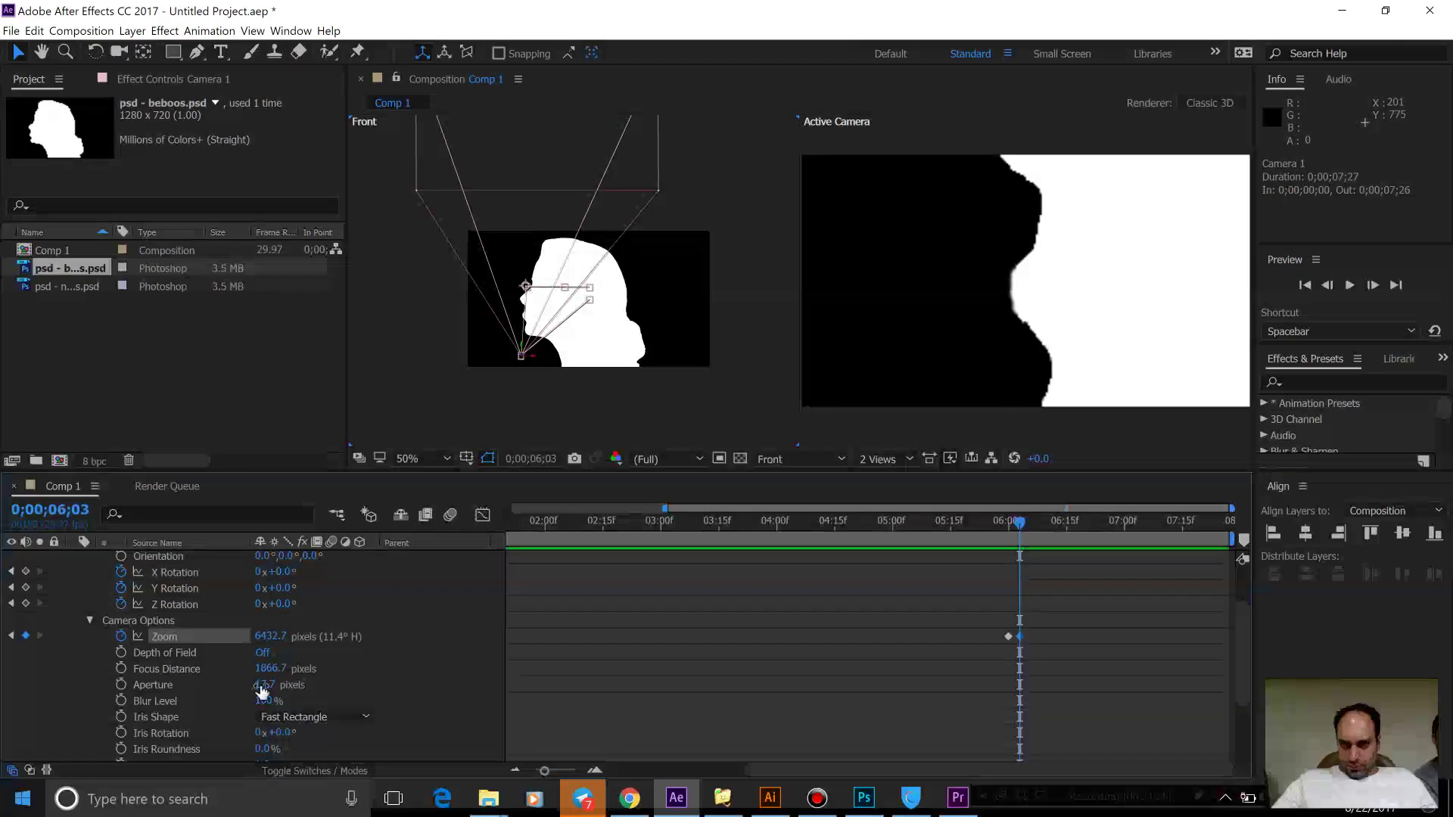
pyautogui.write('5000')
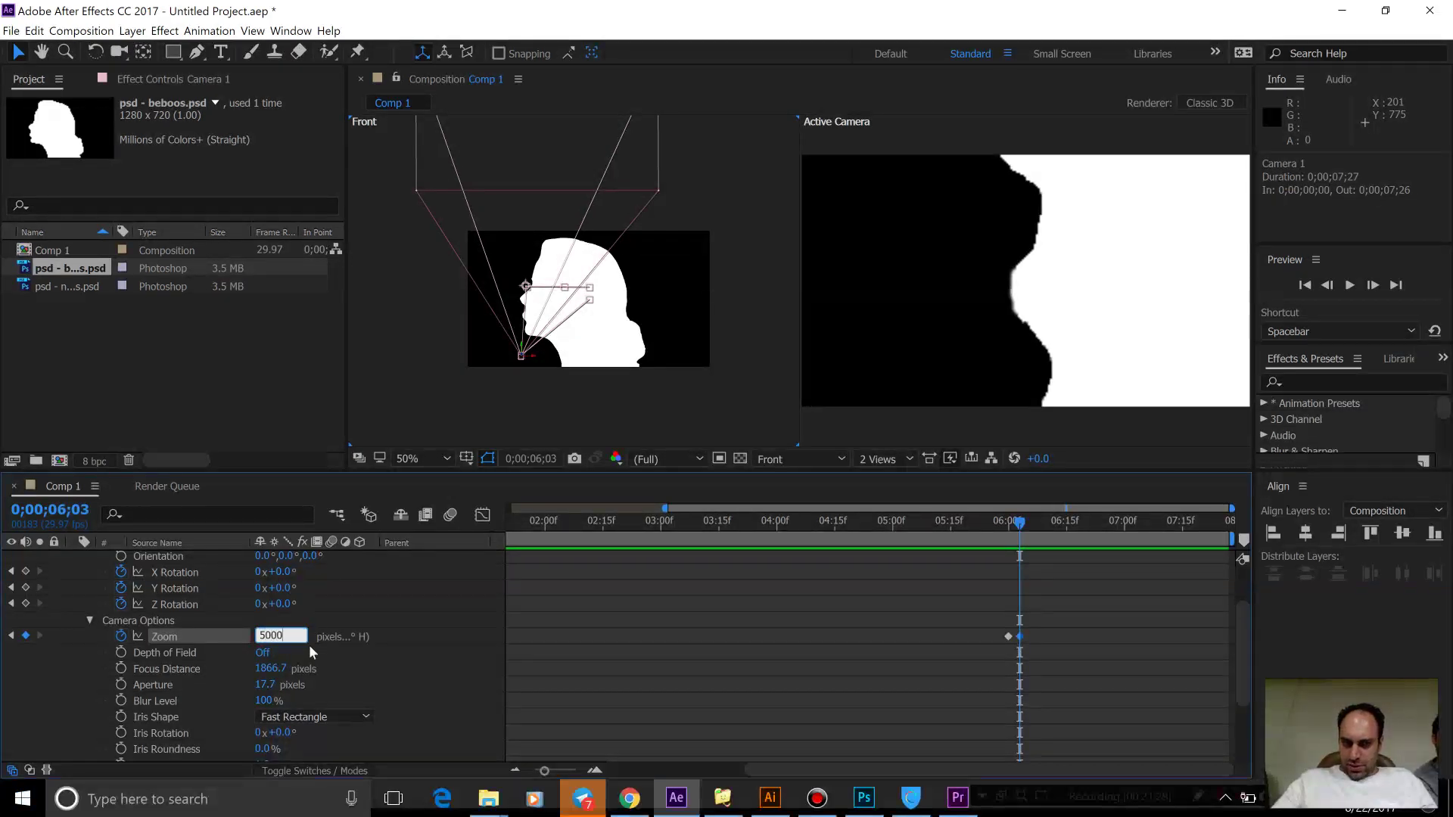
pyautogui.press('Return')
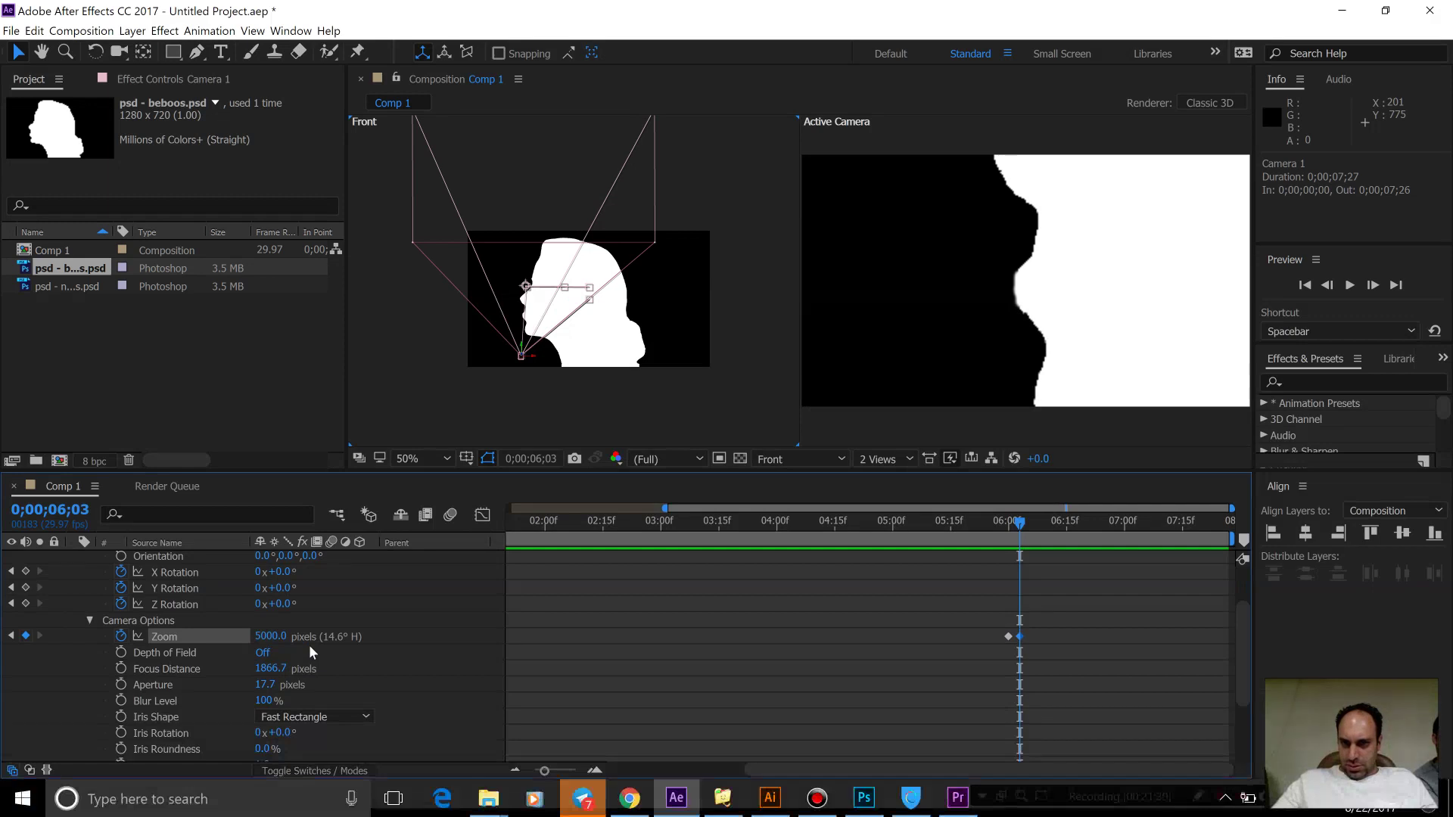
pyautogui.click(271, 636)
pyautogui.write('4')
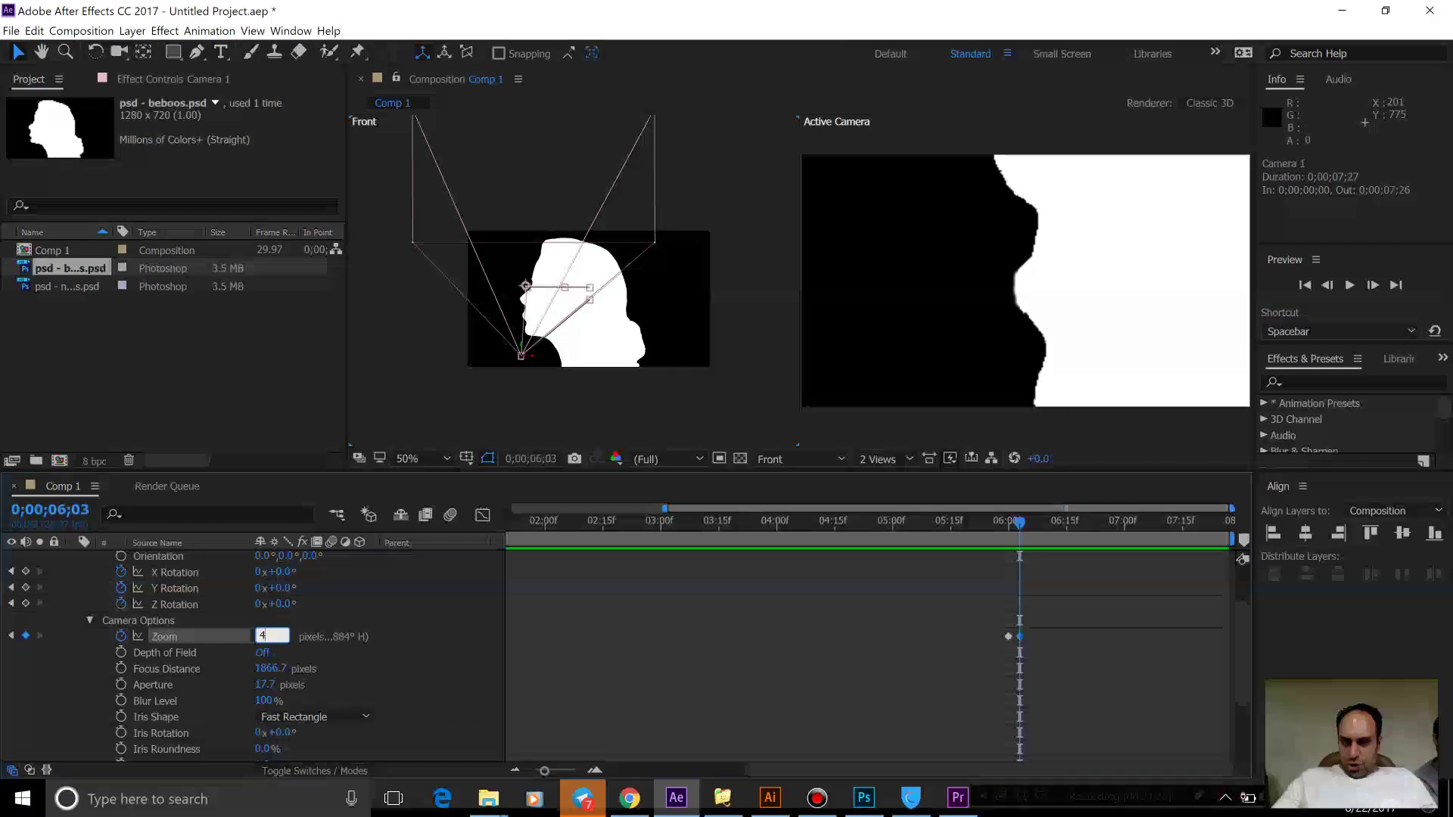
pyautogui.write('00')
pyautogui.press('Return')
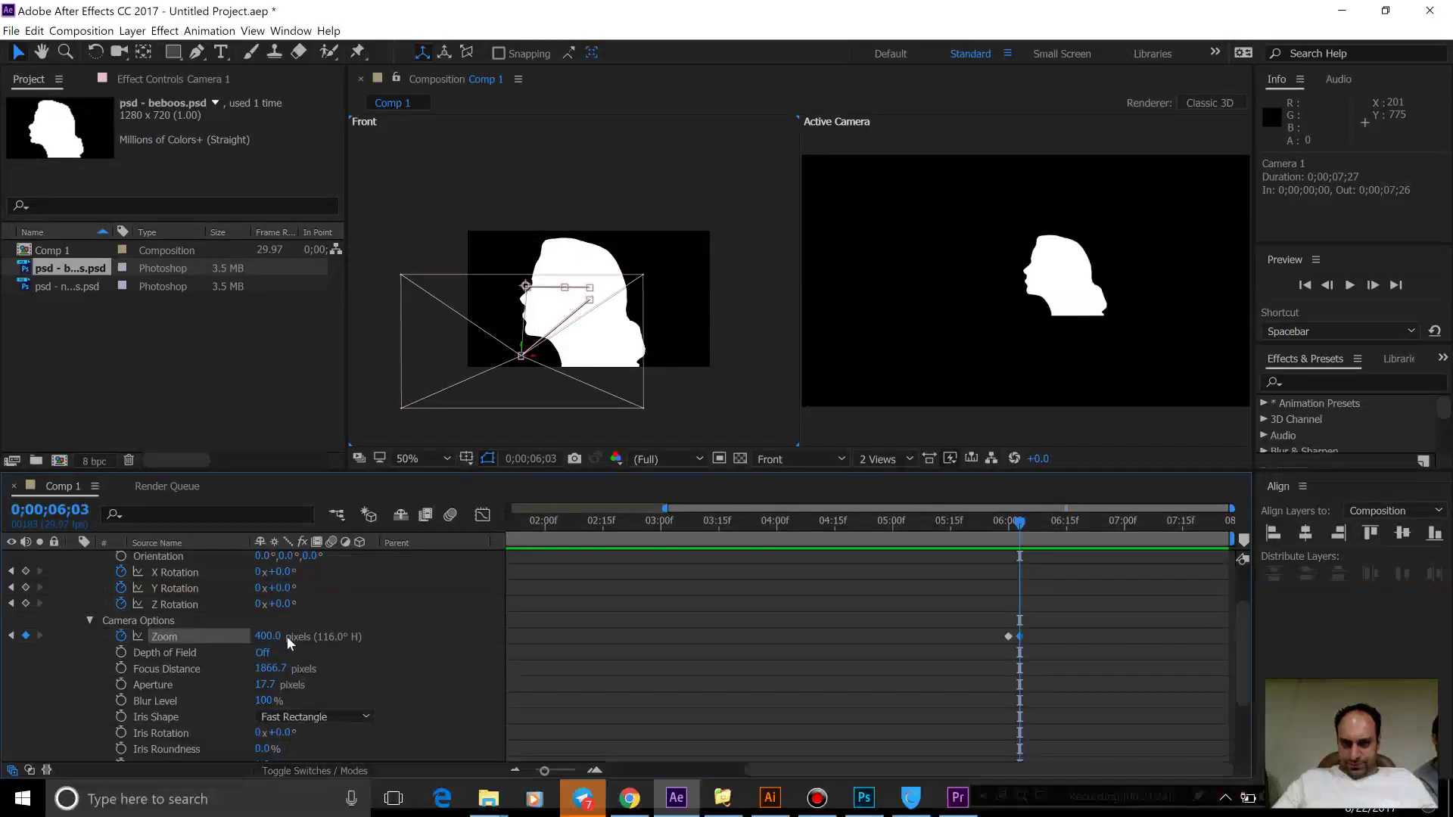
pyautogui.write('4')
pyautogui.press('Return')
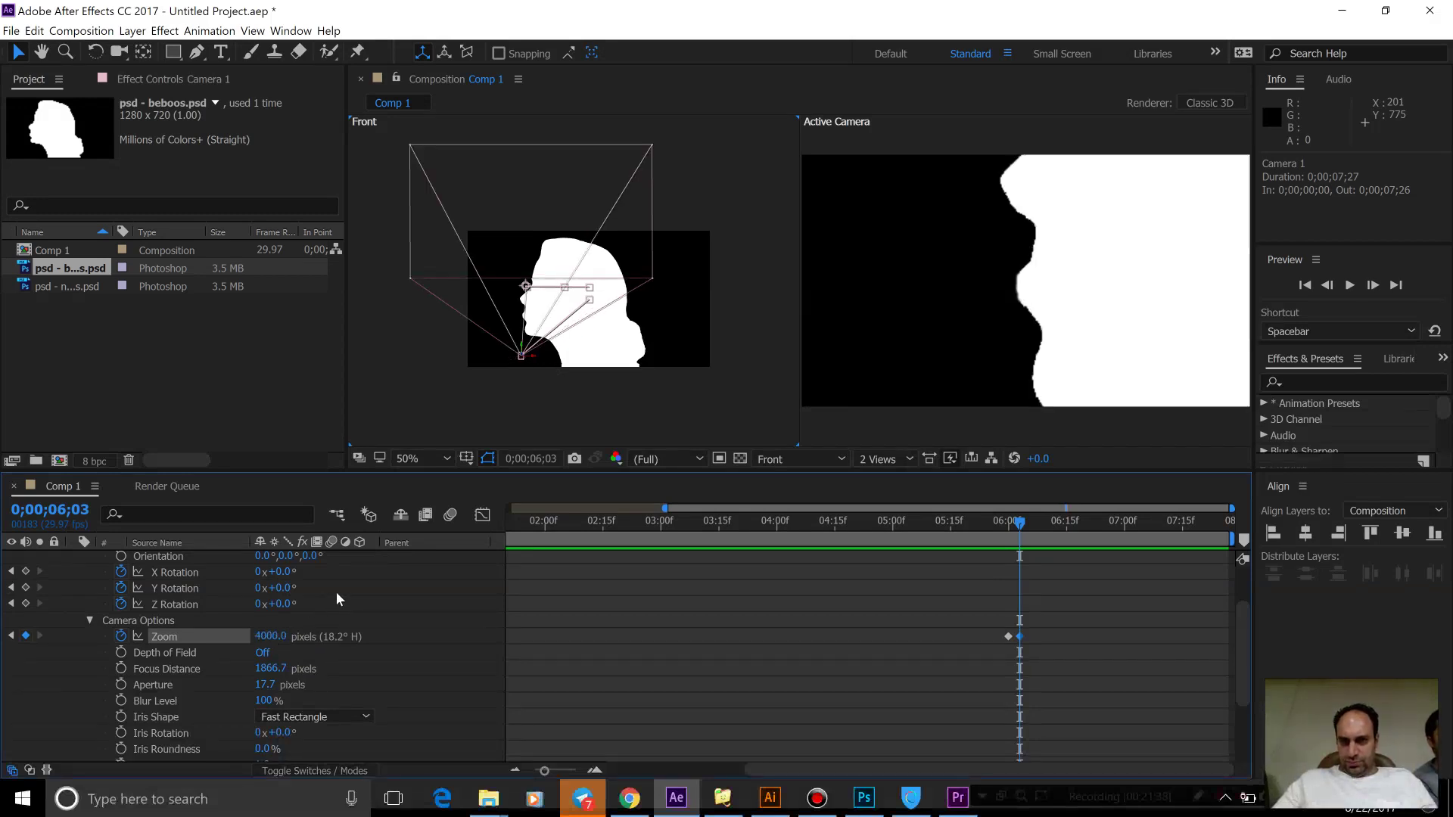
# Set Camera 1's Zoom to 3500 pixels and move that keyframe from 0;00;06;03 onto the one at 0;00;06;00.
pyautogui.click(276, 636)
pyautogui.write('3500')
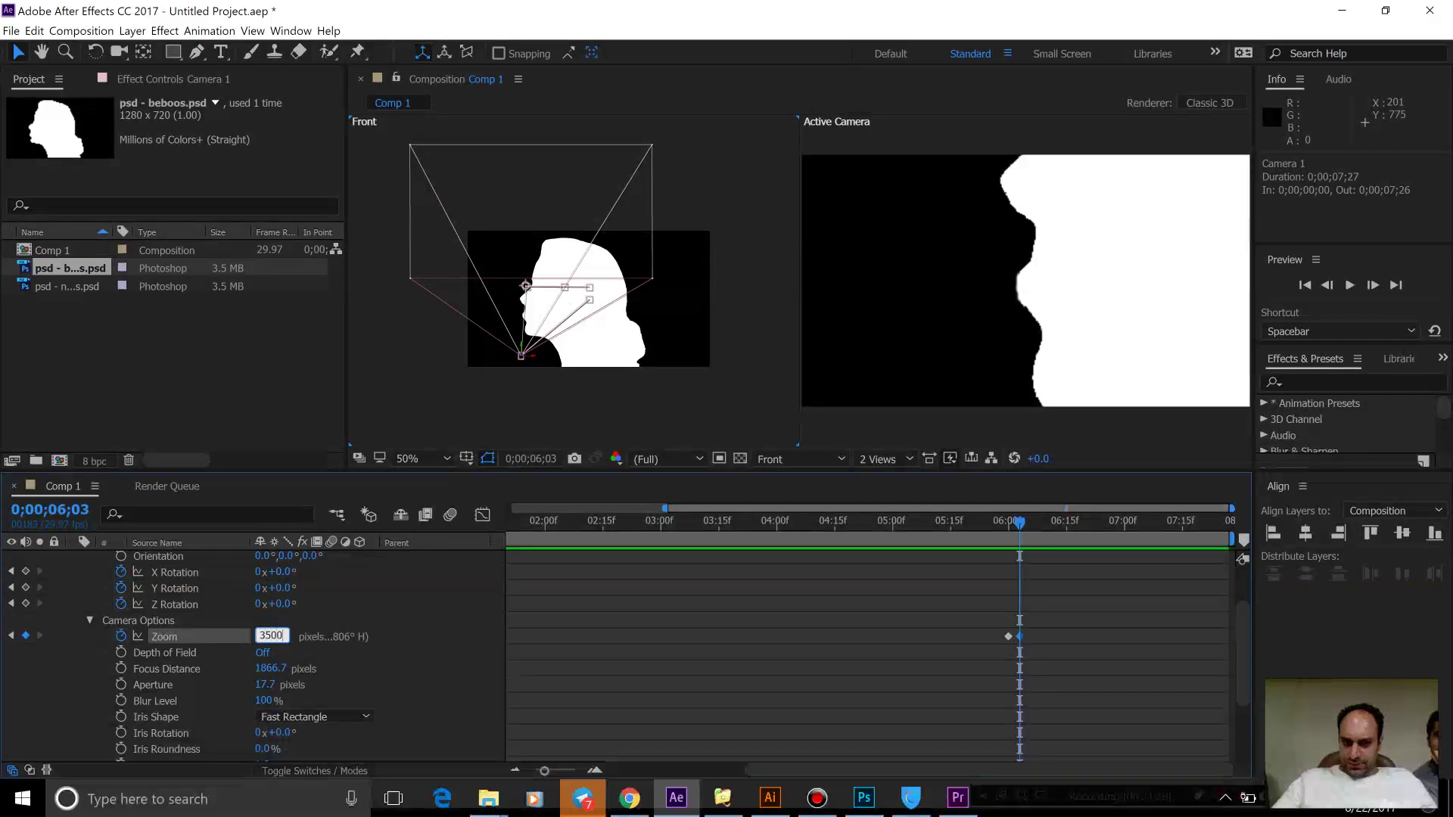
pyautogui.press('Return')
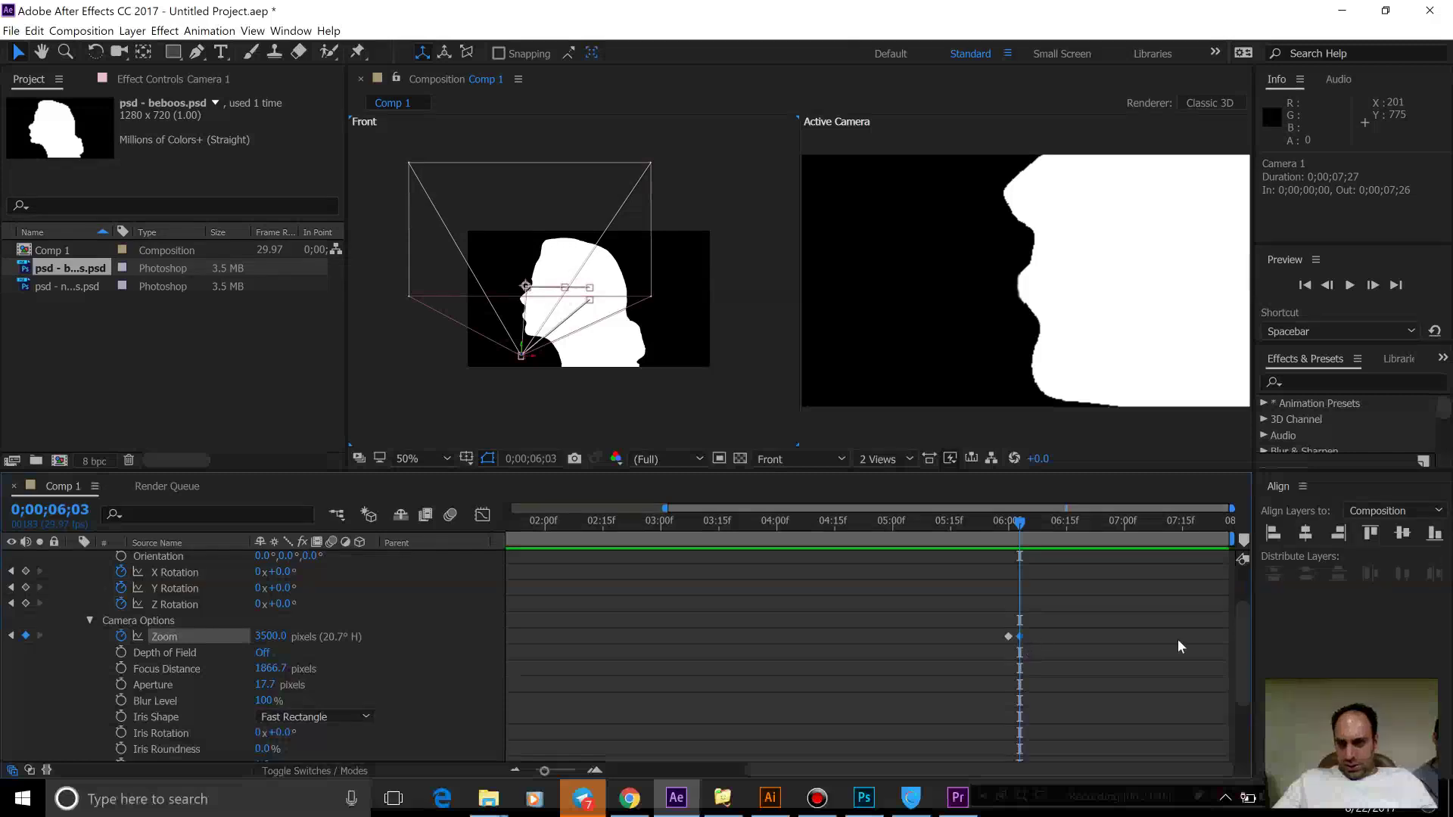
pyautogui.moveTo(1237, 634); pyautogui.dragTo(1240, 583)
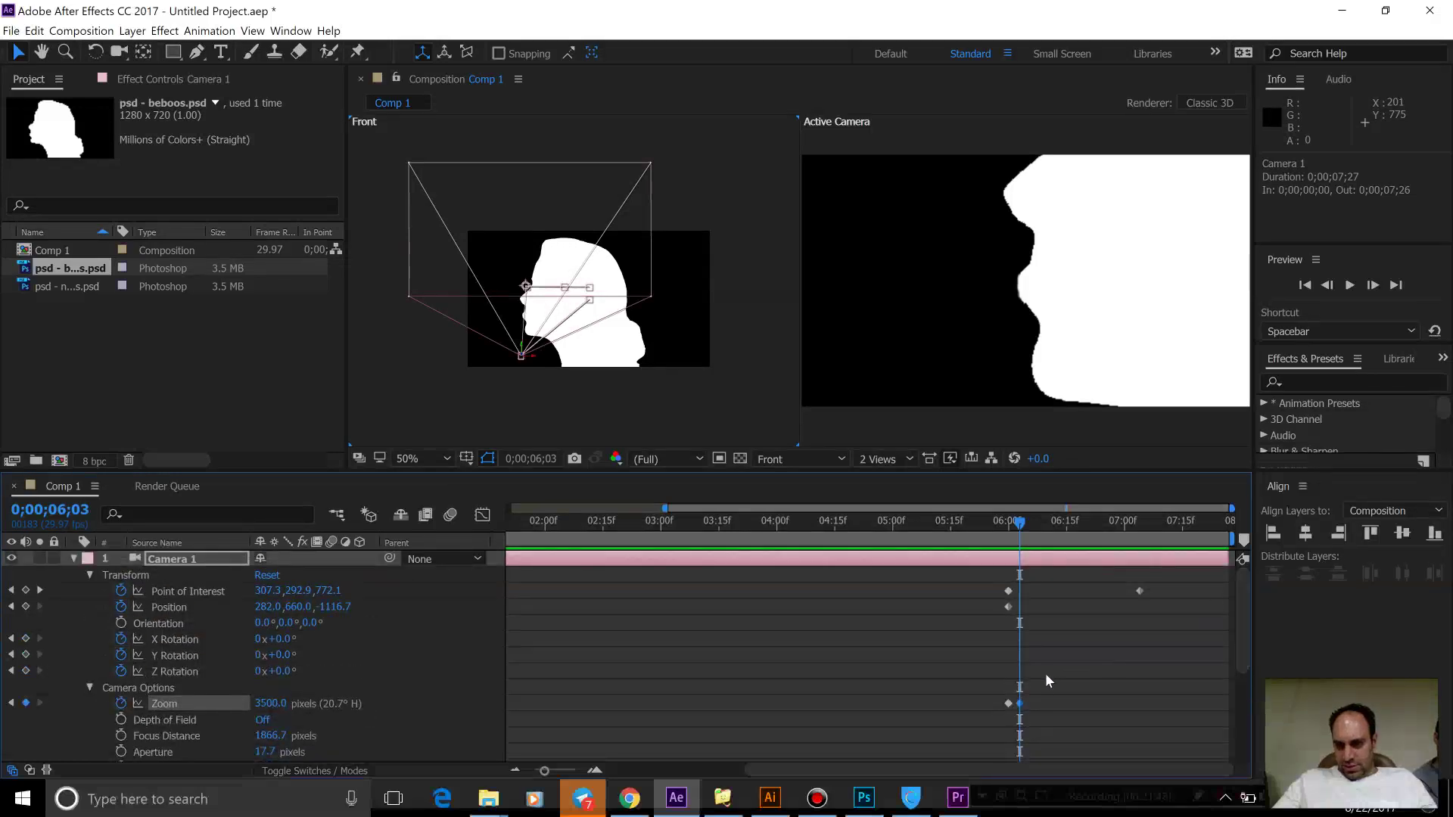
pyautogui.moveTo(1011, 708)
pyautogui.mouseDown()
pyautogui.moveTo(1030, 705)
pyautogui.moveTo(1008, 708)
pyautogui.mouseUp()
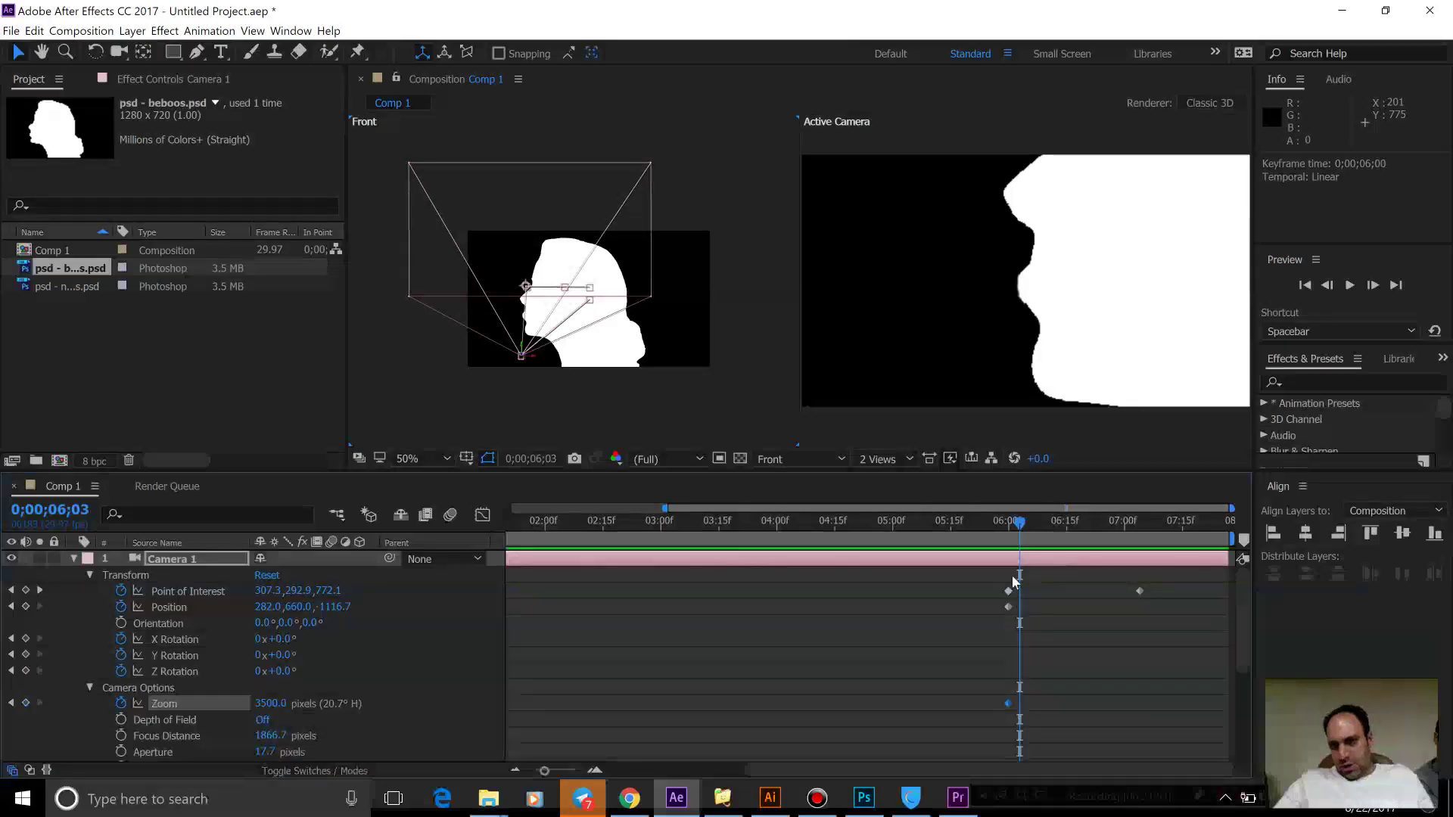
# Preview the camera push-in from the start of the composition to 0;00;06;06.
pyautogui.moveTo(1009, 528); pyautogui.dragTo(808, 530)
pyautogui.press('Home')
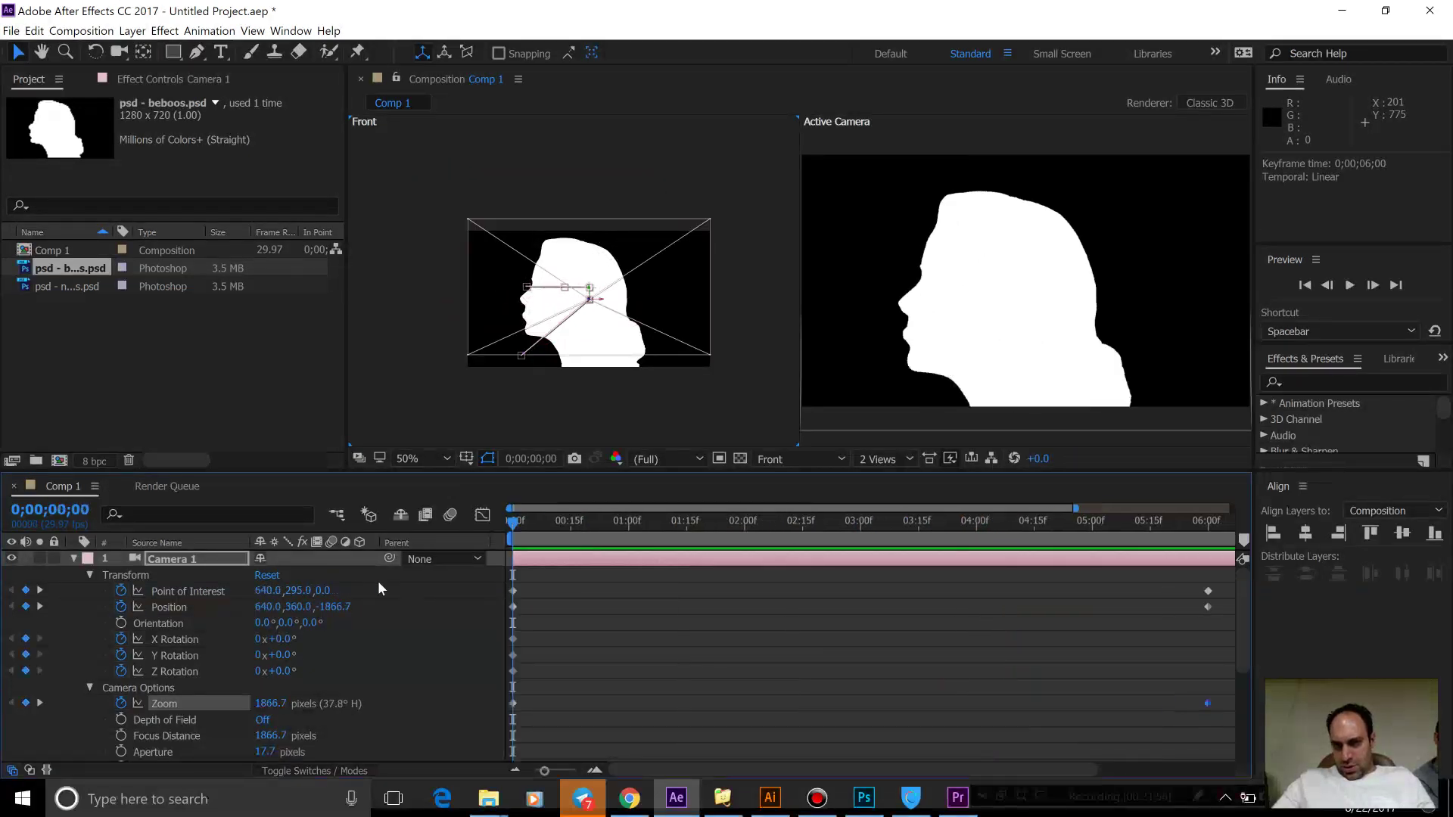
pyautogui.press('space')
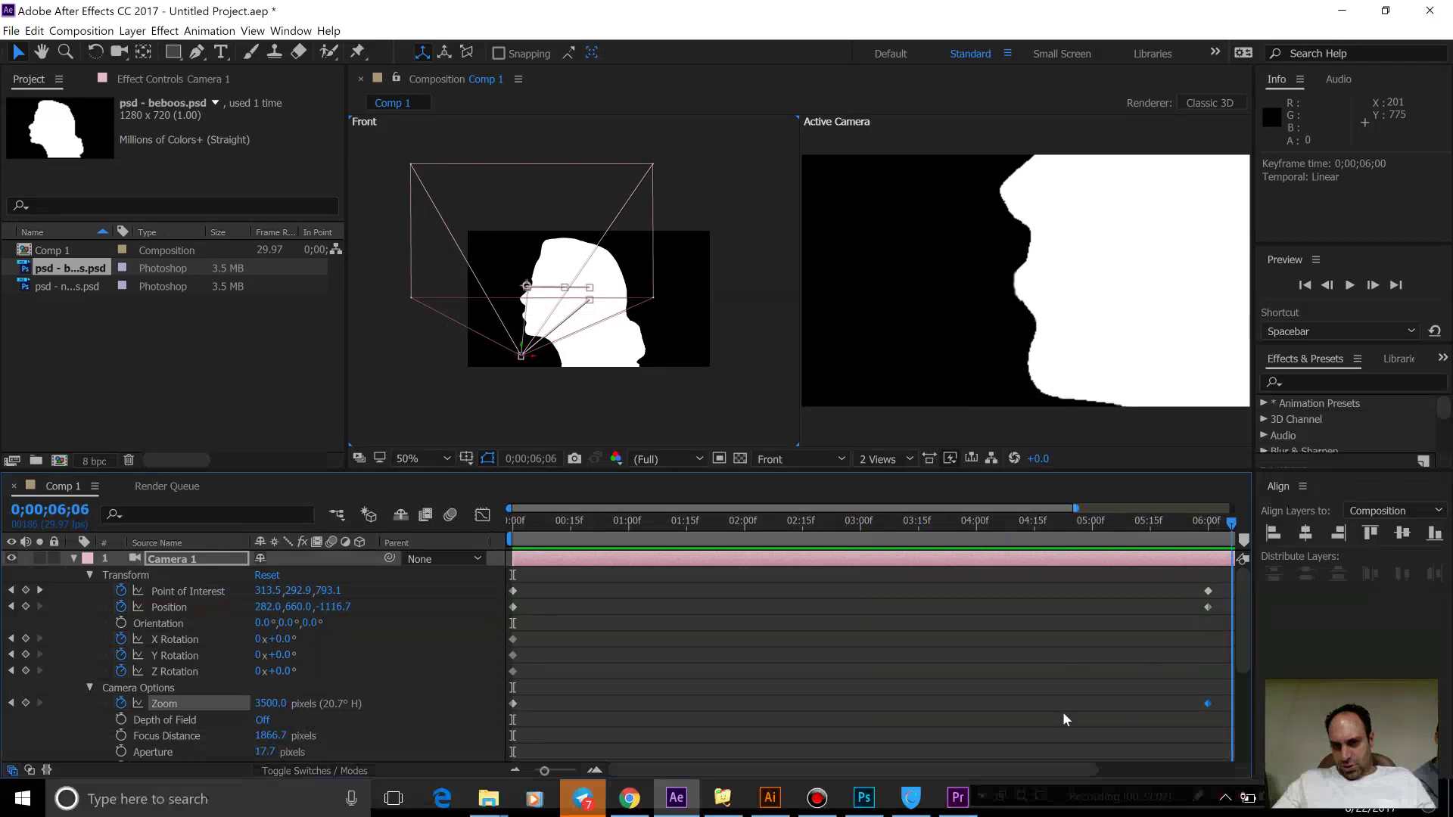
# At 0;00;07;04, set Camera 1's Point of Interest X to 819 and its Zoom to 3636 pixels.
pyautogui.moveTo(1002, 760); pyautogui.dragTo(1111, 761)
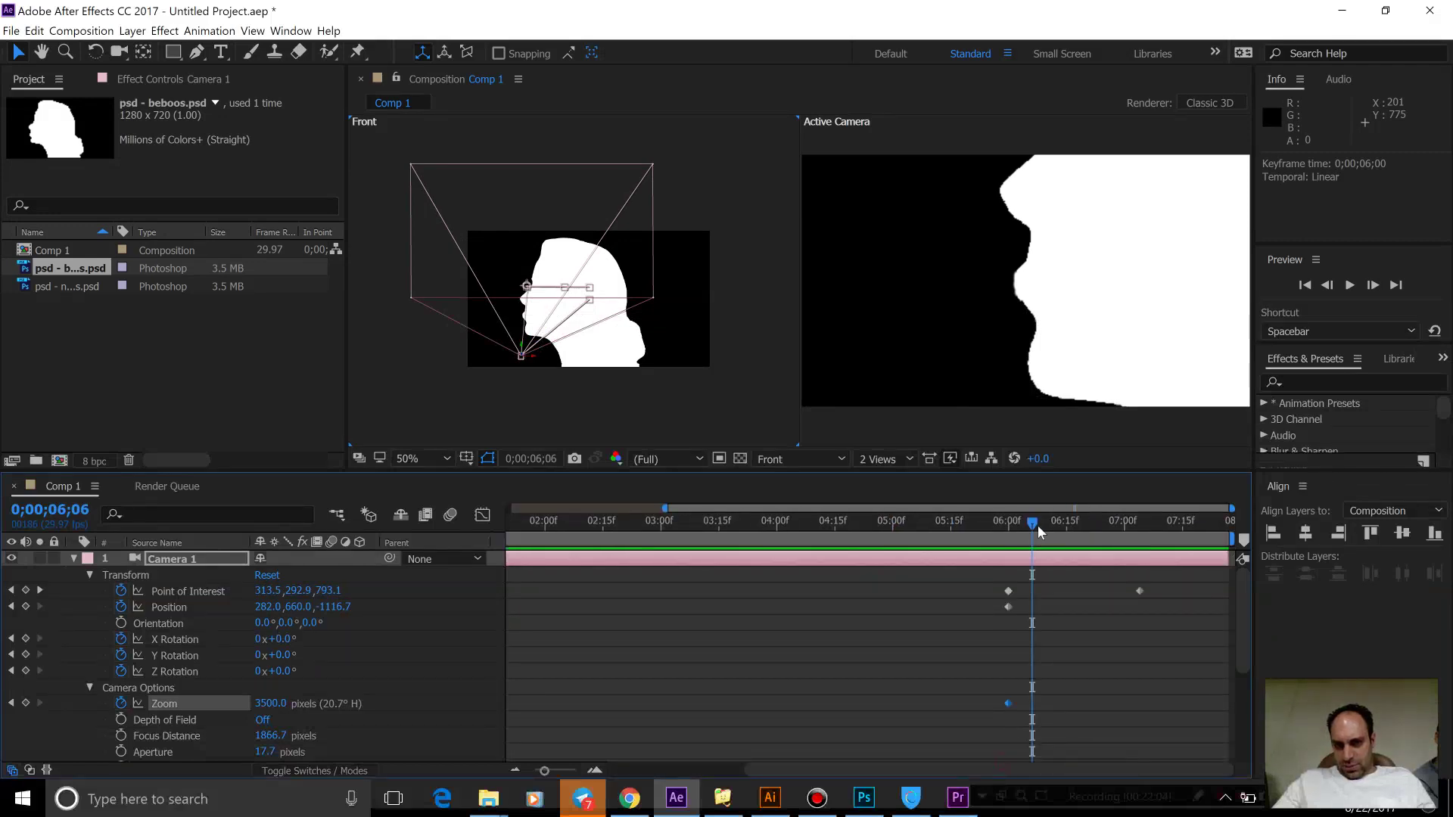
pyautogui.moveTo(1038, 525); pyautogui.dragTo(1143, 525)
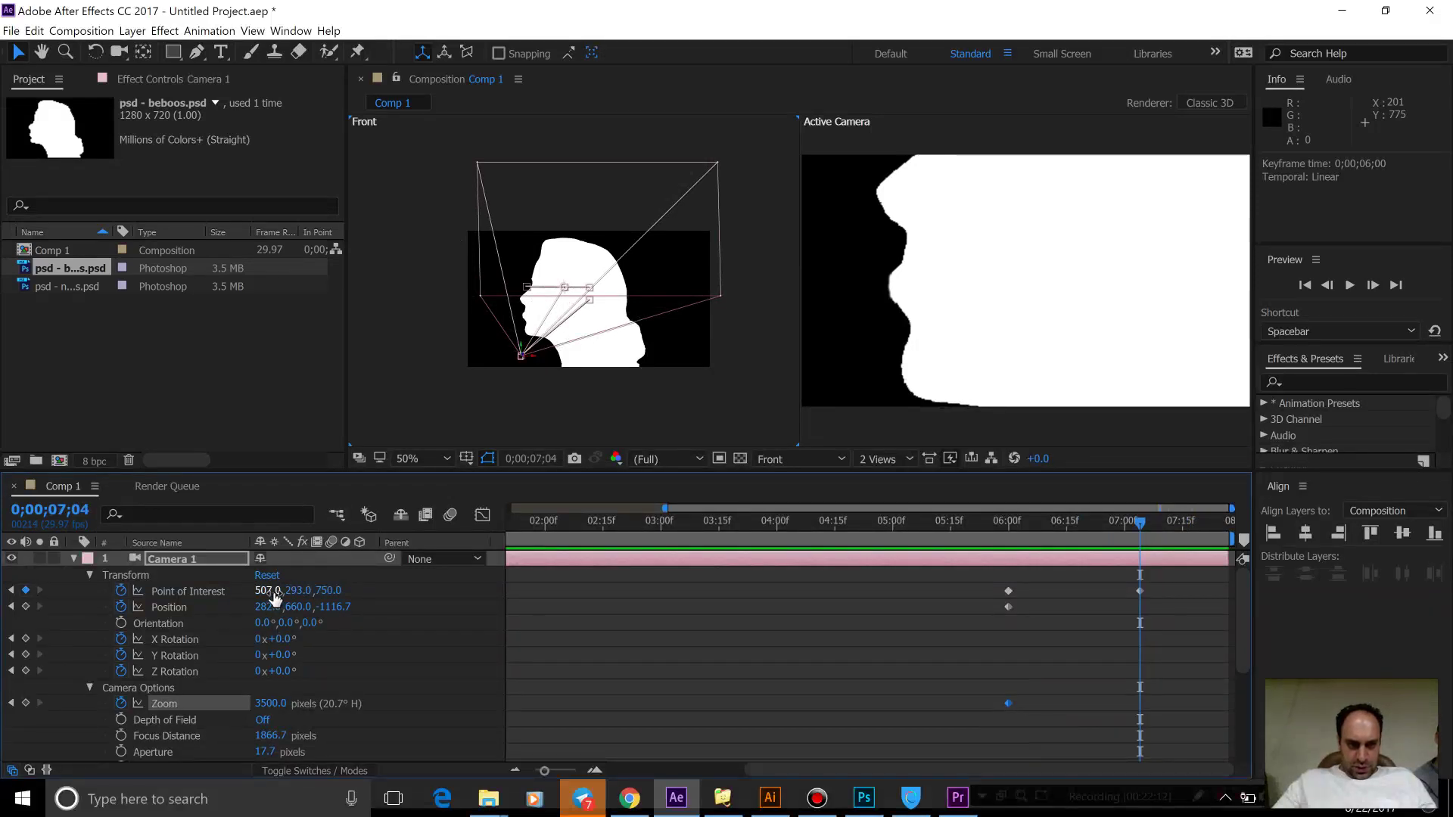
pyautogui.moveTo(272, 591); pyautogui.dragTo(545, 565)
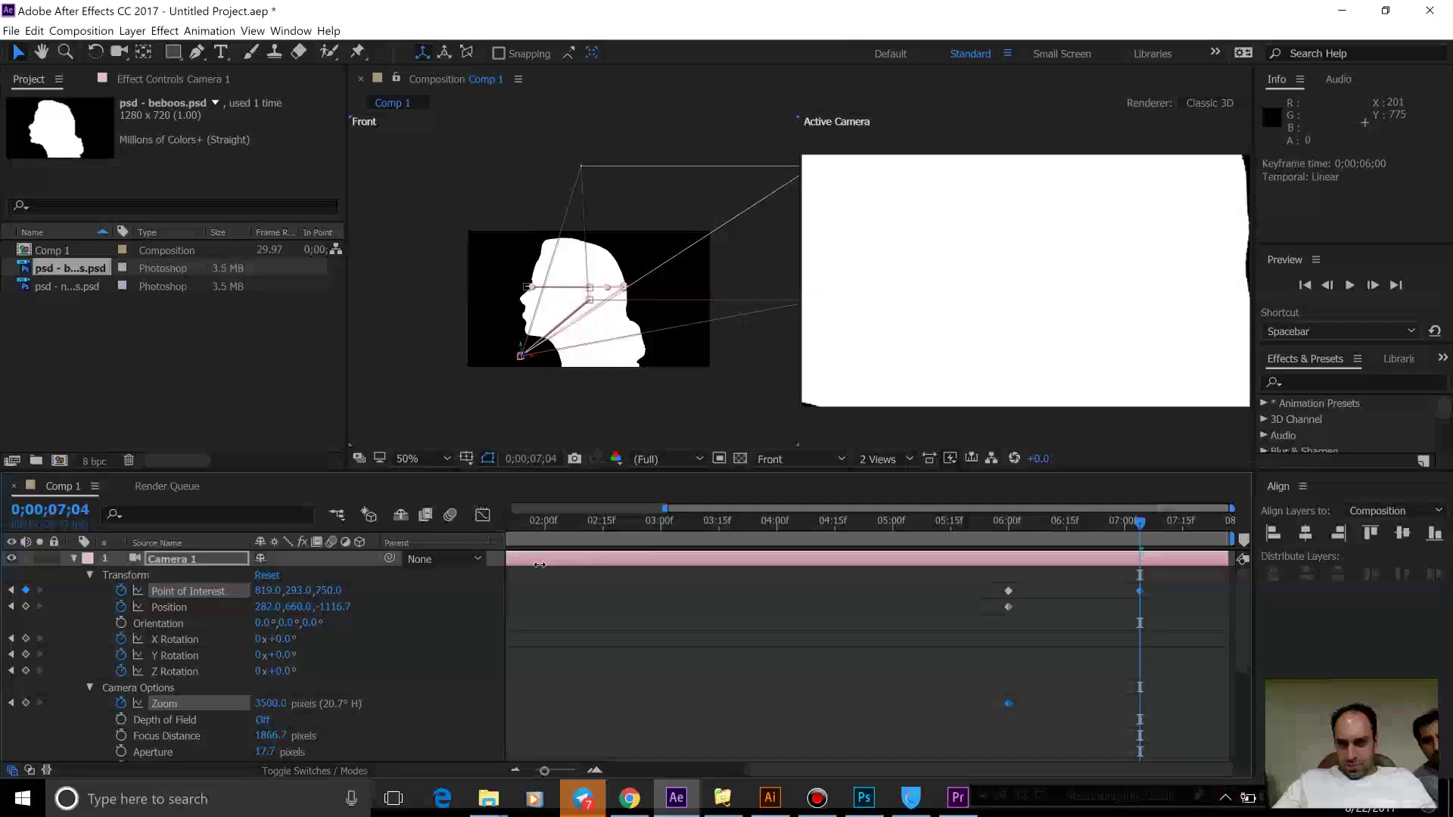
pyautogui.click(405, 657)
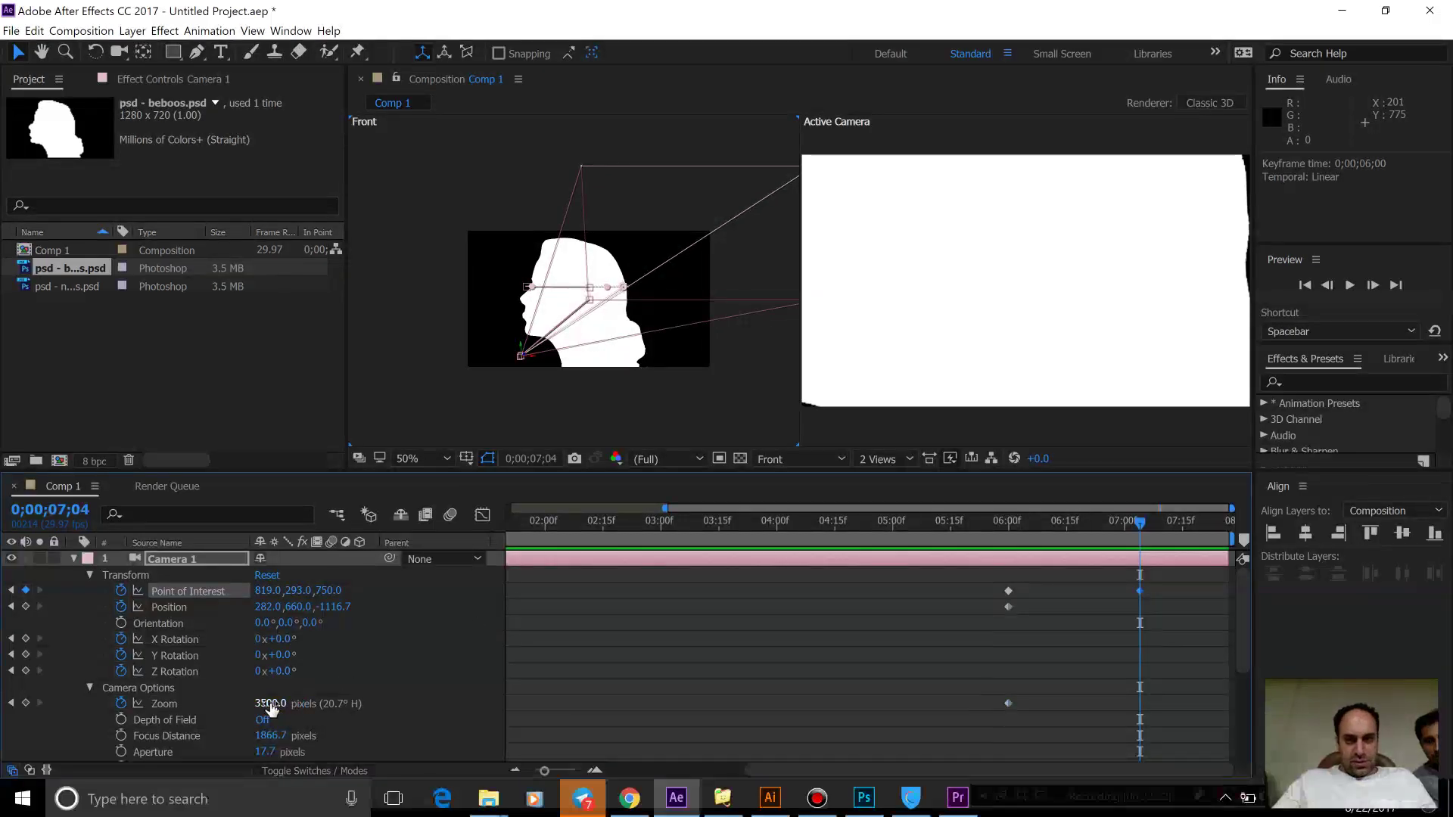
pyautogui.moveTo(280, 703); pyautogui.dragTo(383, 685)
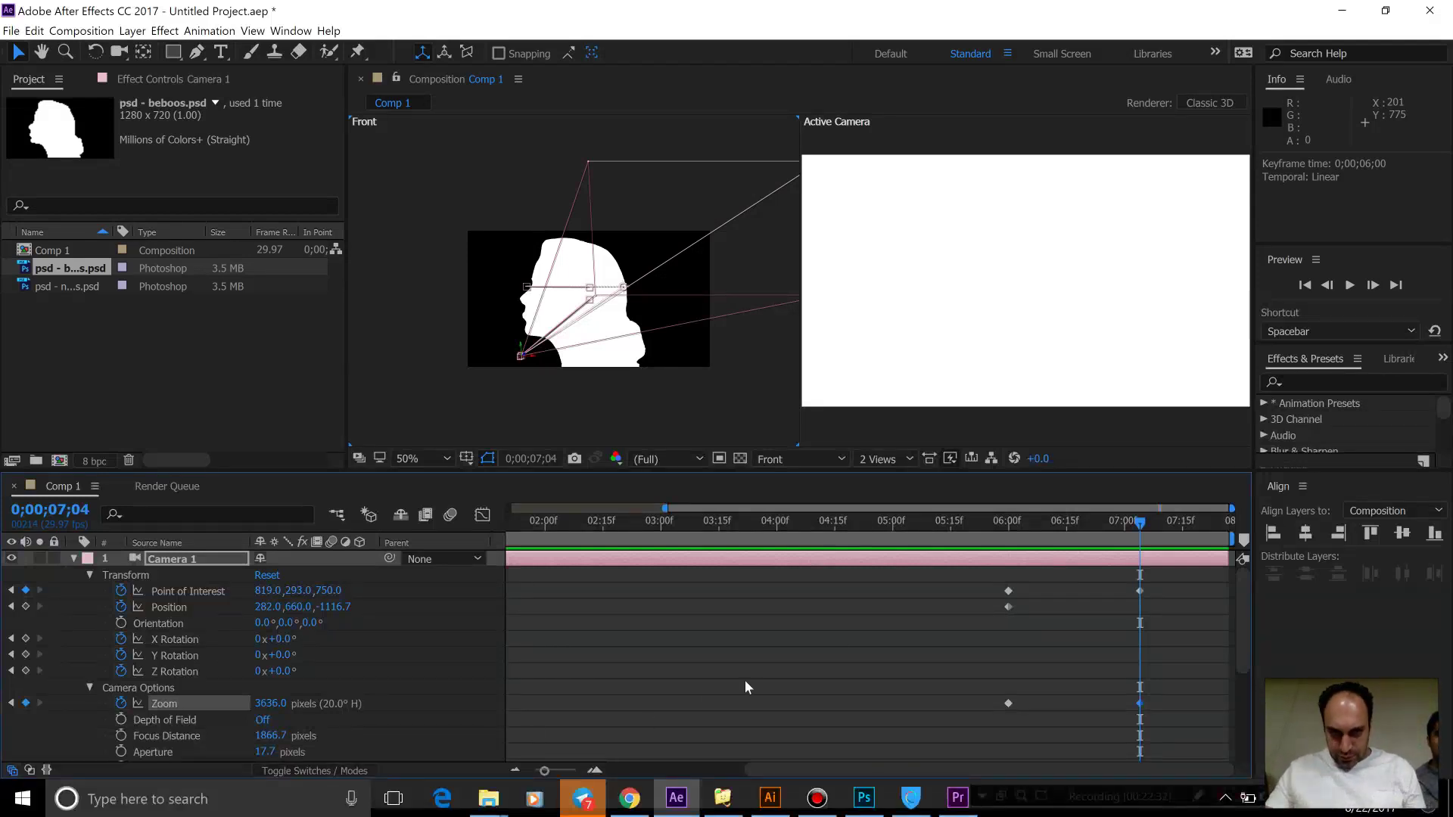
# Return to the start of the composition and collapse Camera 1's properties.
pyautogui.click(633, 522)
pyautogui.press('Home')
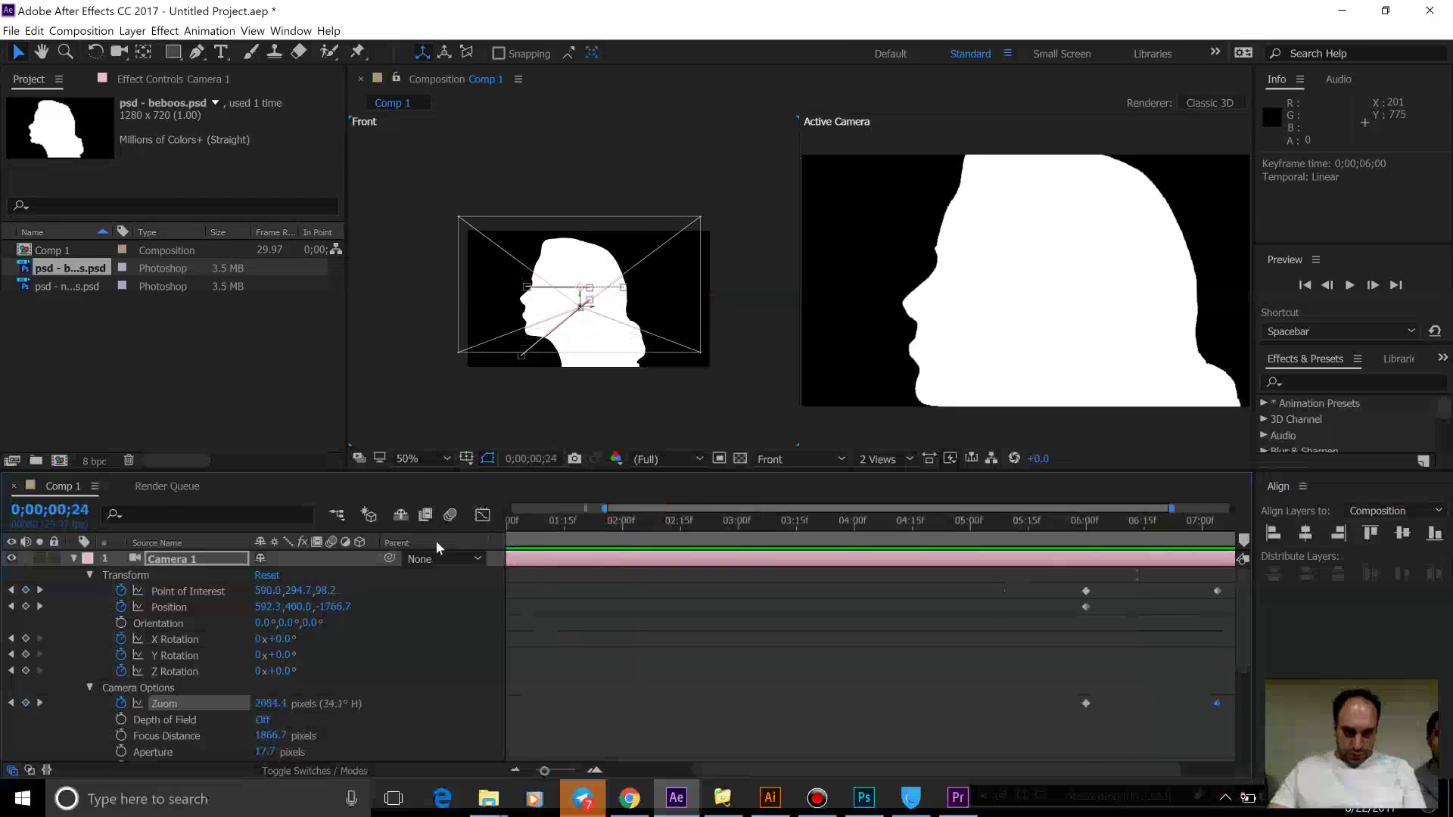
pyautogui.click(72, 560)
pyautogui.click(11, 591)
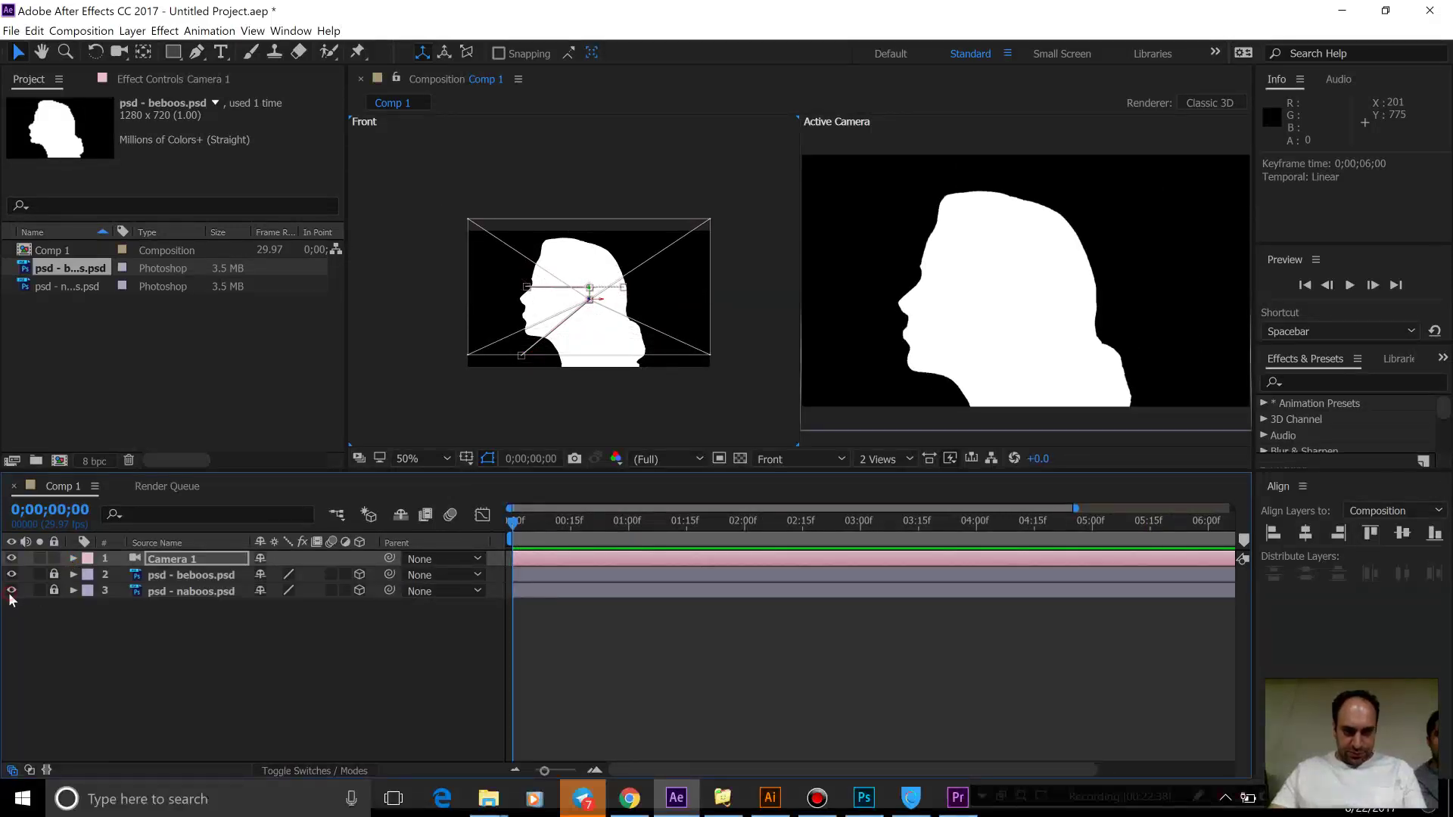
# Unlock the psd - beboos.psd layer and trim its start to 0;00;03;15.
pyautogui.moveTo(514, 522); pyautogui.dragTo(921, 527)
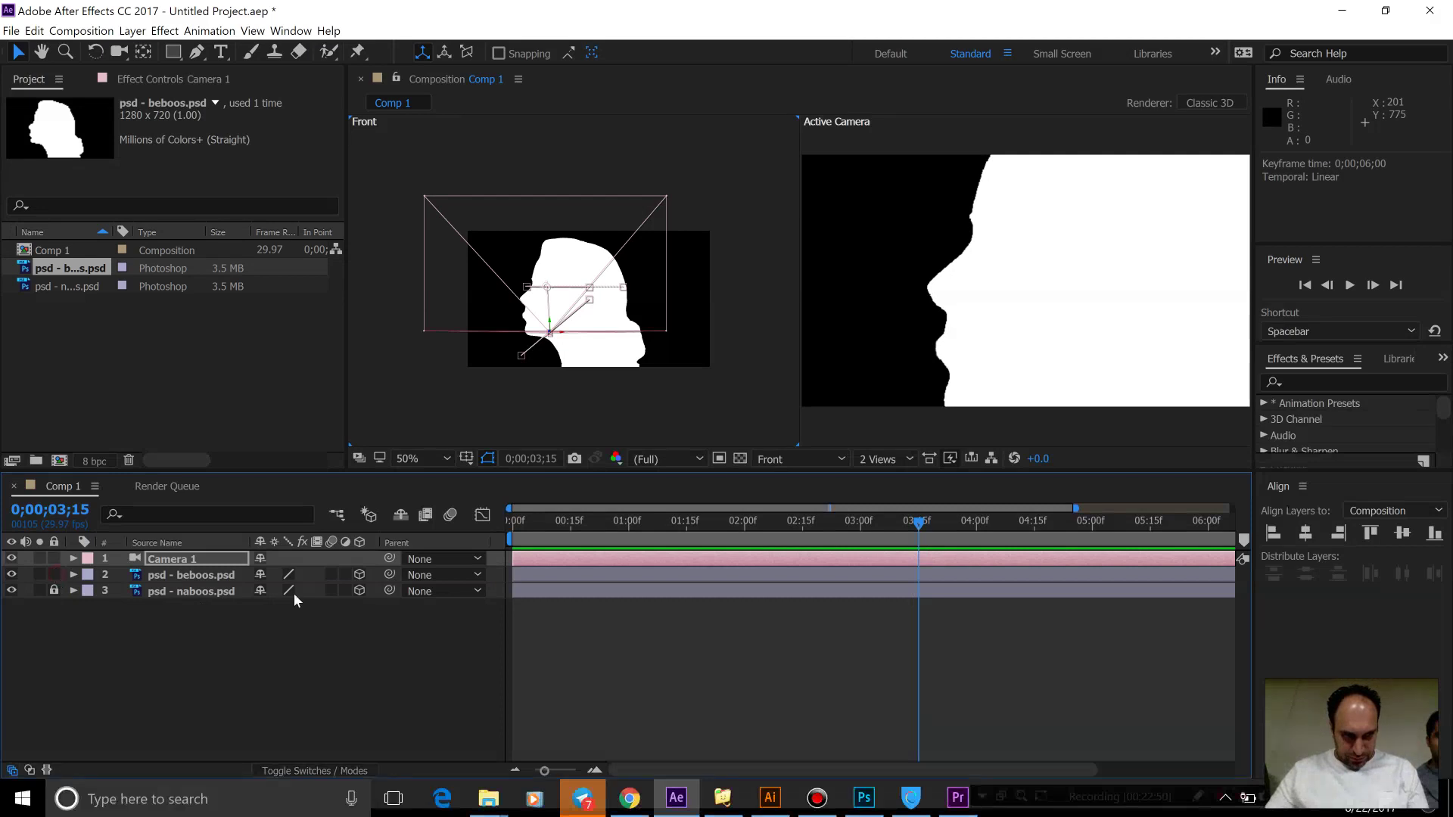
pyautogui.click(619, 574)
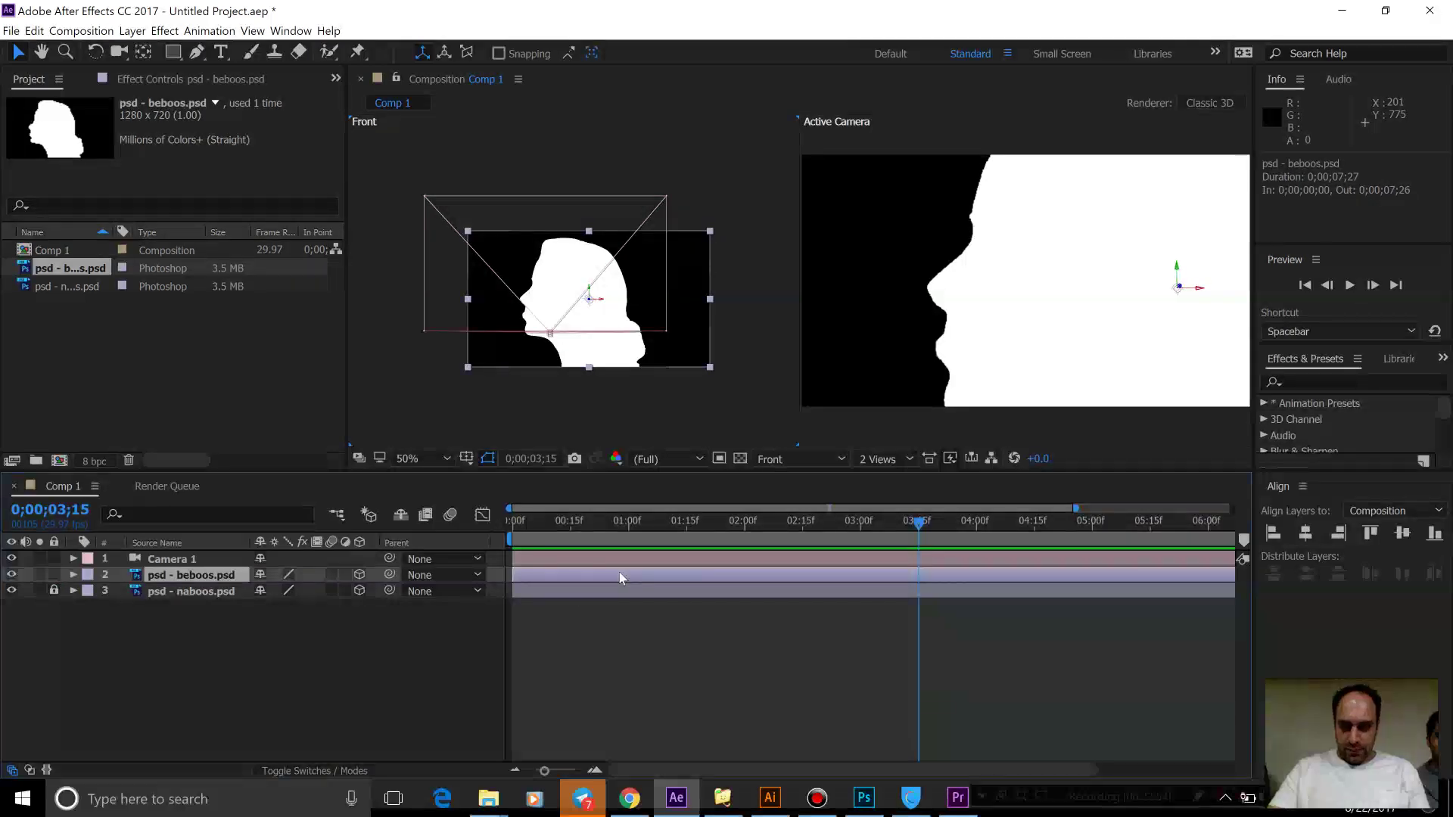
pyautogui.hotkey('alt', '[')
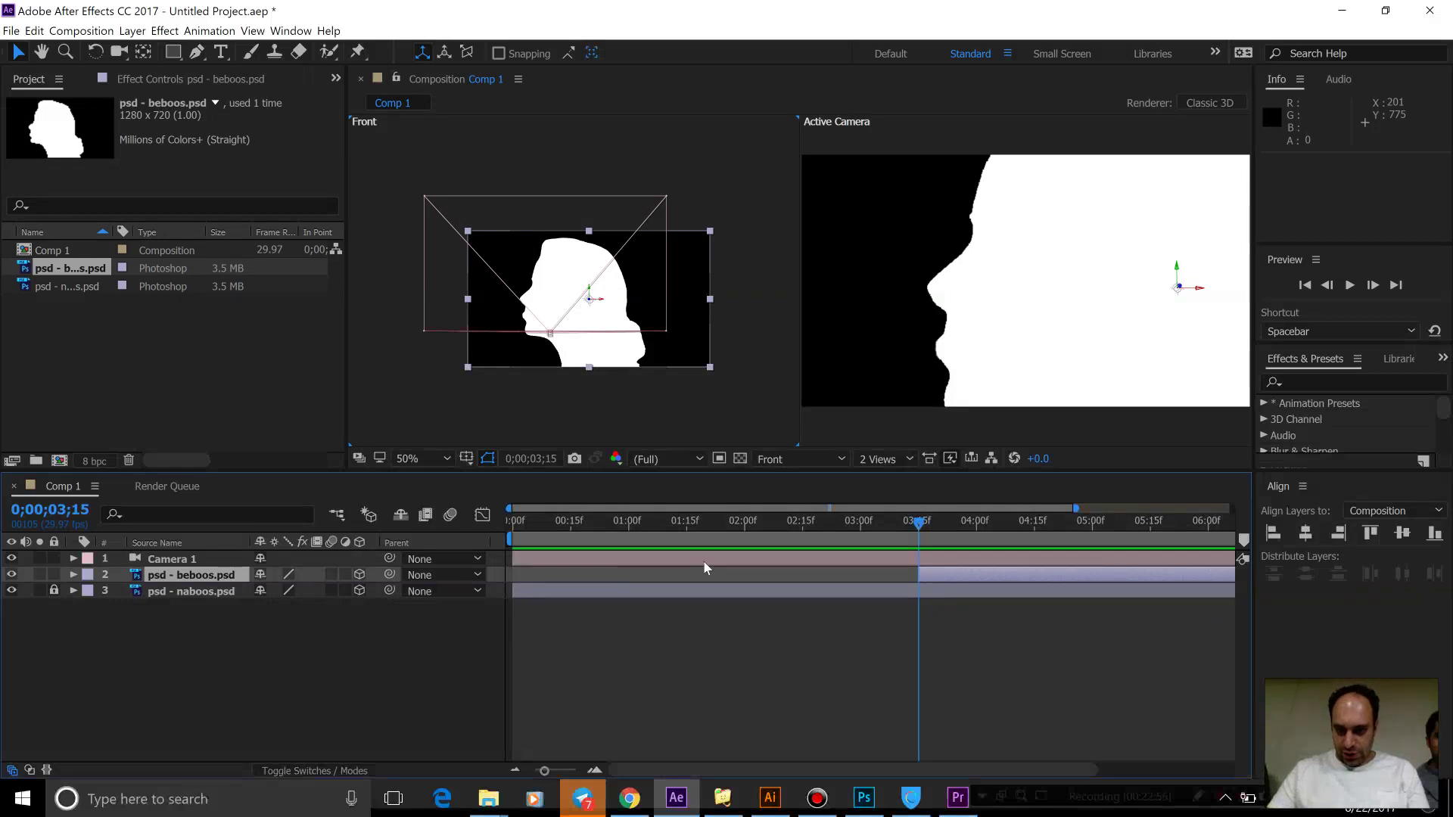
# Preview the cut to the psd - beboos.psd layer from 0;00;03;01.
pyautogui.click(867, 522)
pyautogui.press('space')
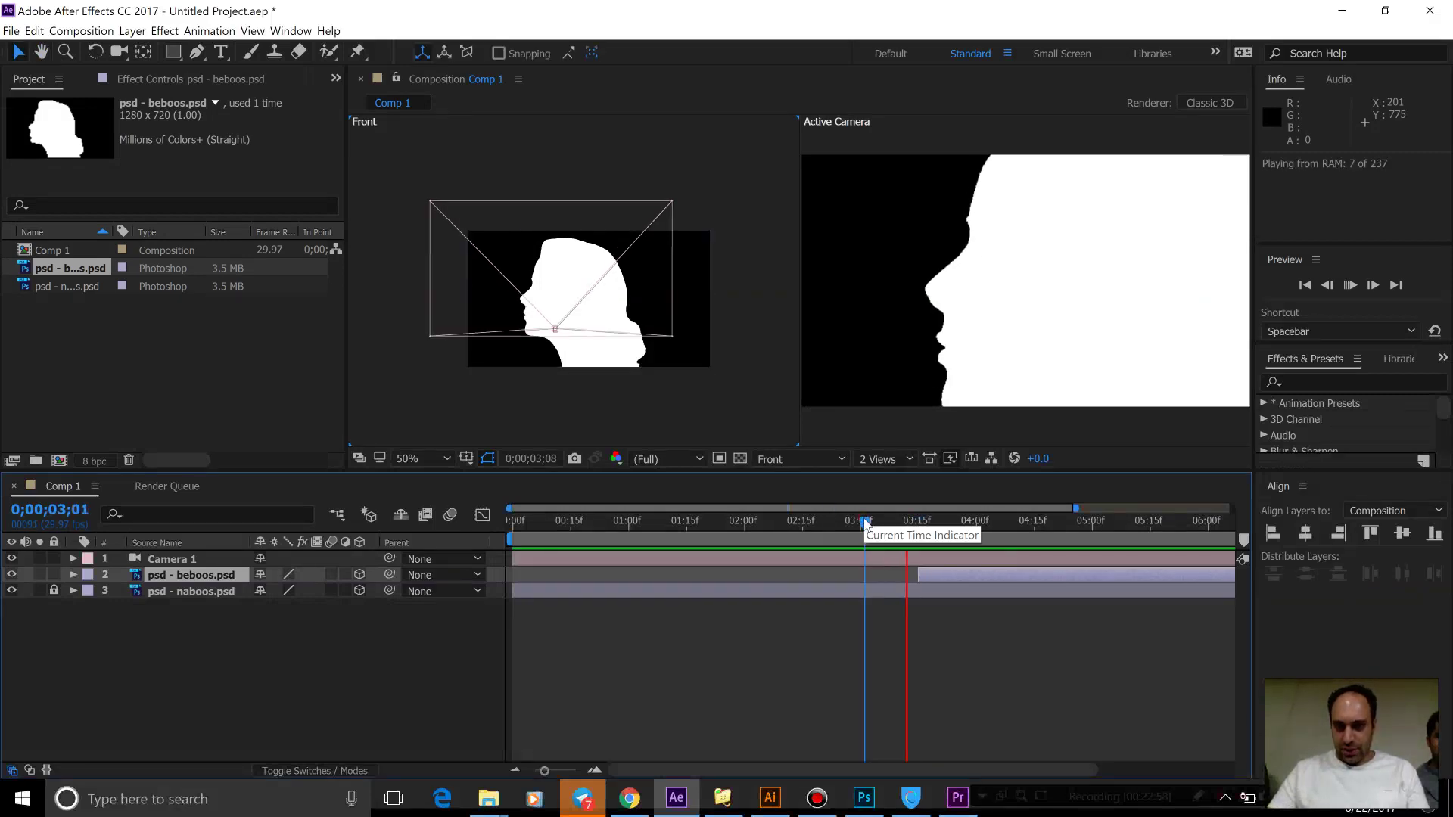
pyautogui.click(978, 522)
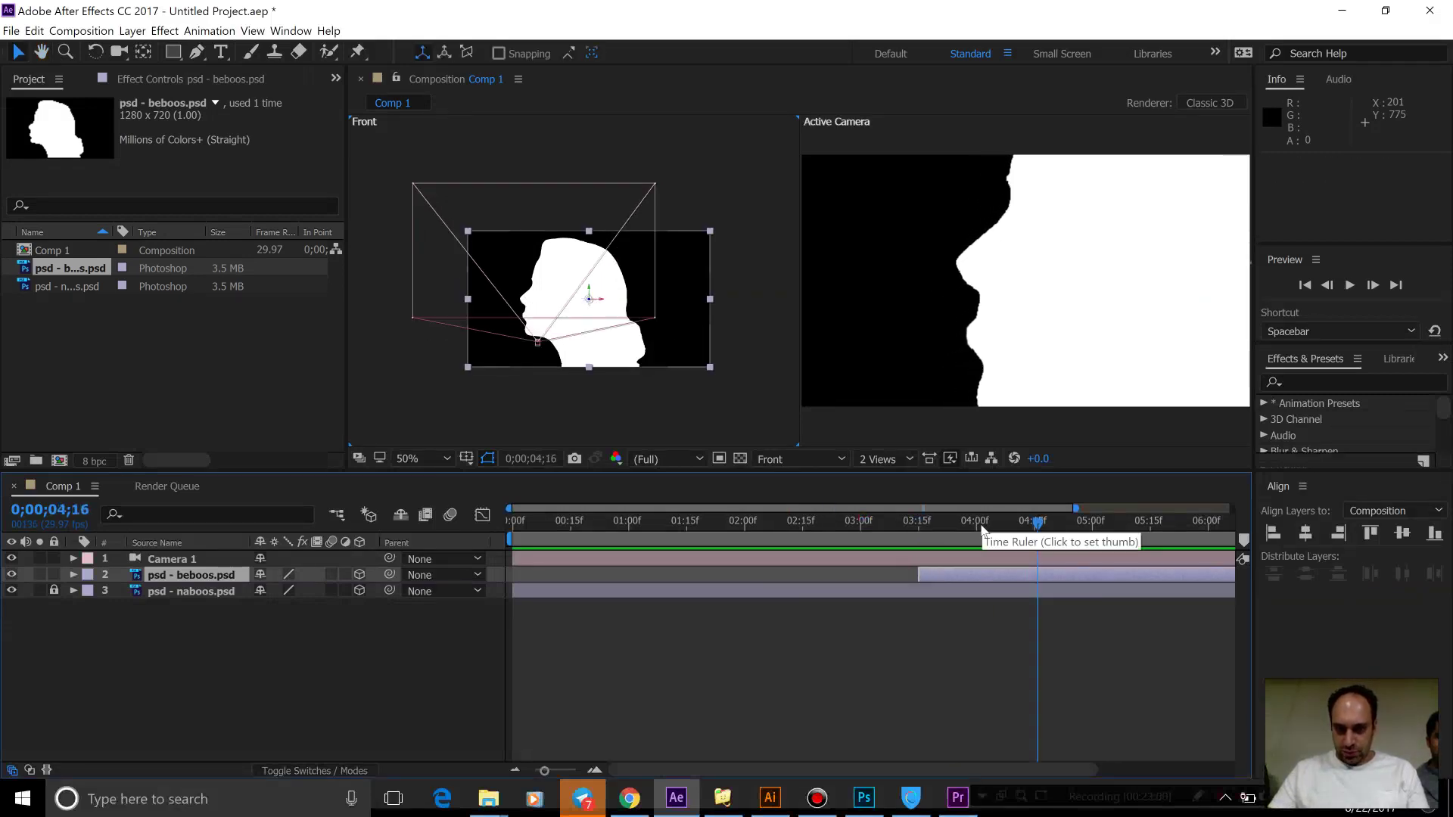
# Play from 0;00;03;15 and trim the end of the psd - beboos.psd layer to 0;00;04;07.
pyautogui.moveTo(979, 528); pyautogui.dragTo(915, 535)
pyautogui.press('space')
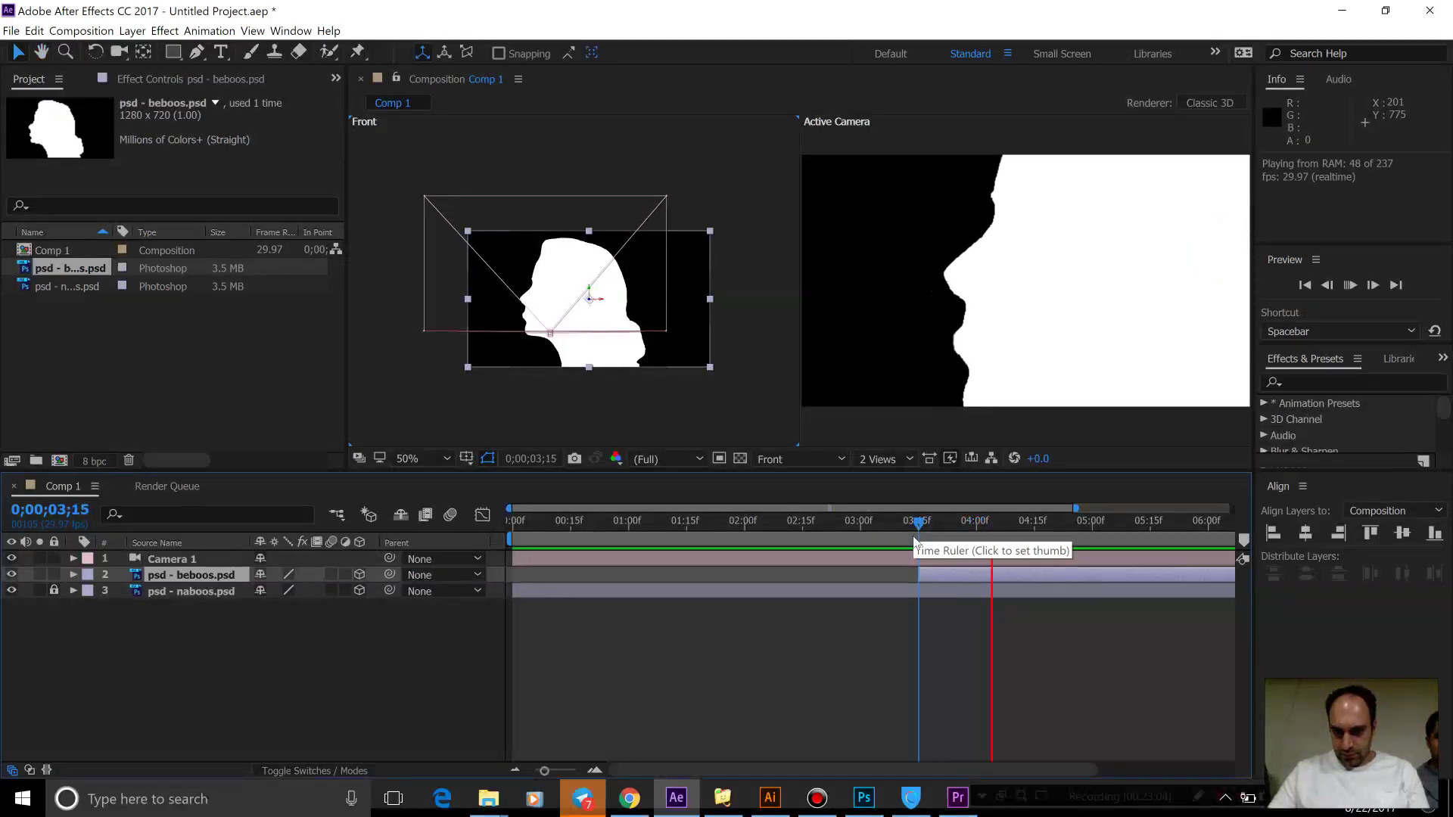
pyautogui.click(942, 577)
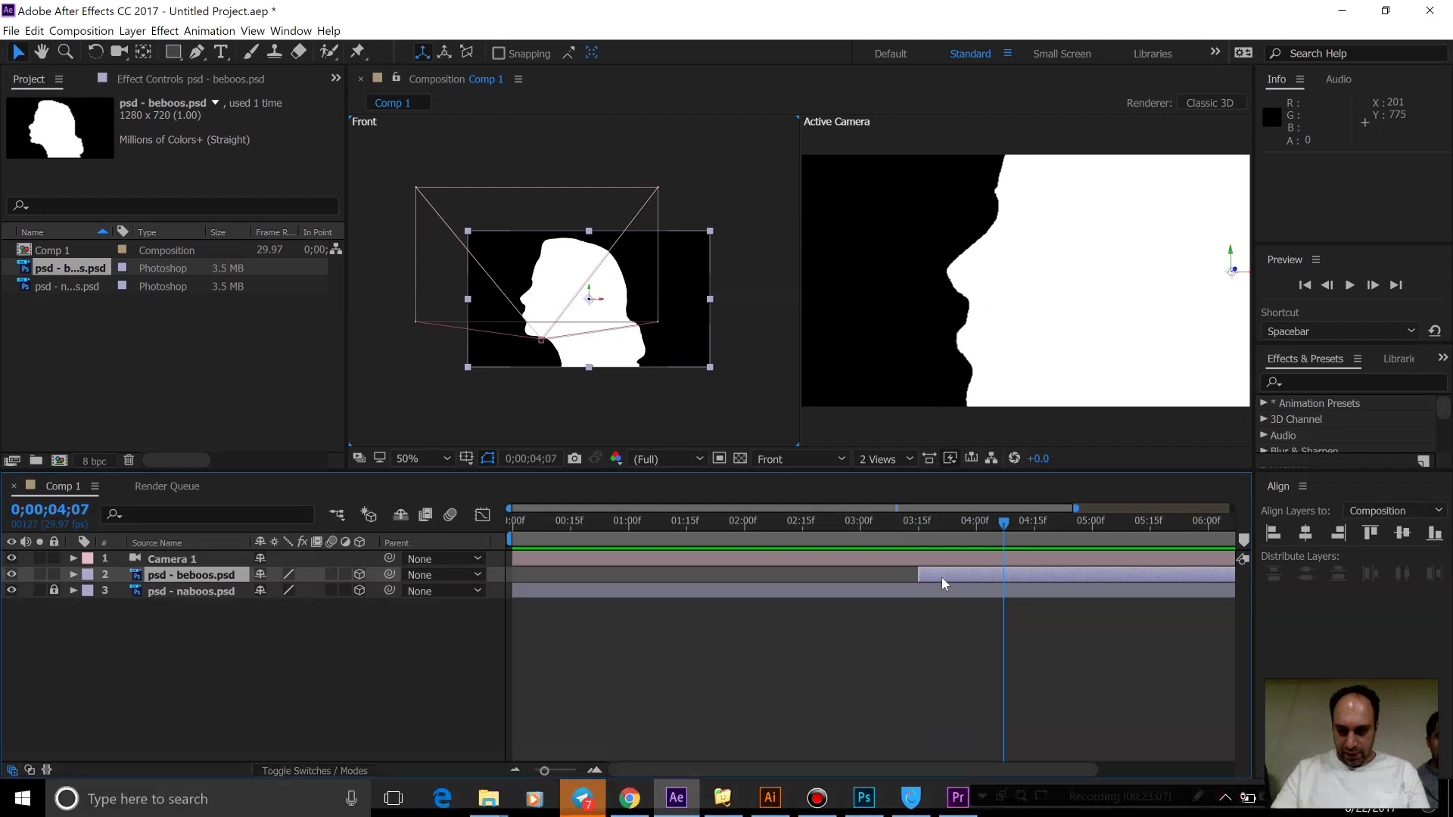
pyautogui.hotkey('alt', ']')
# Preview the trimmed psd - beboos.psd section within the camera move from 0;00;02;09.
pyautogui.press('space')
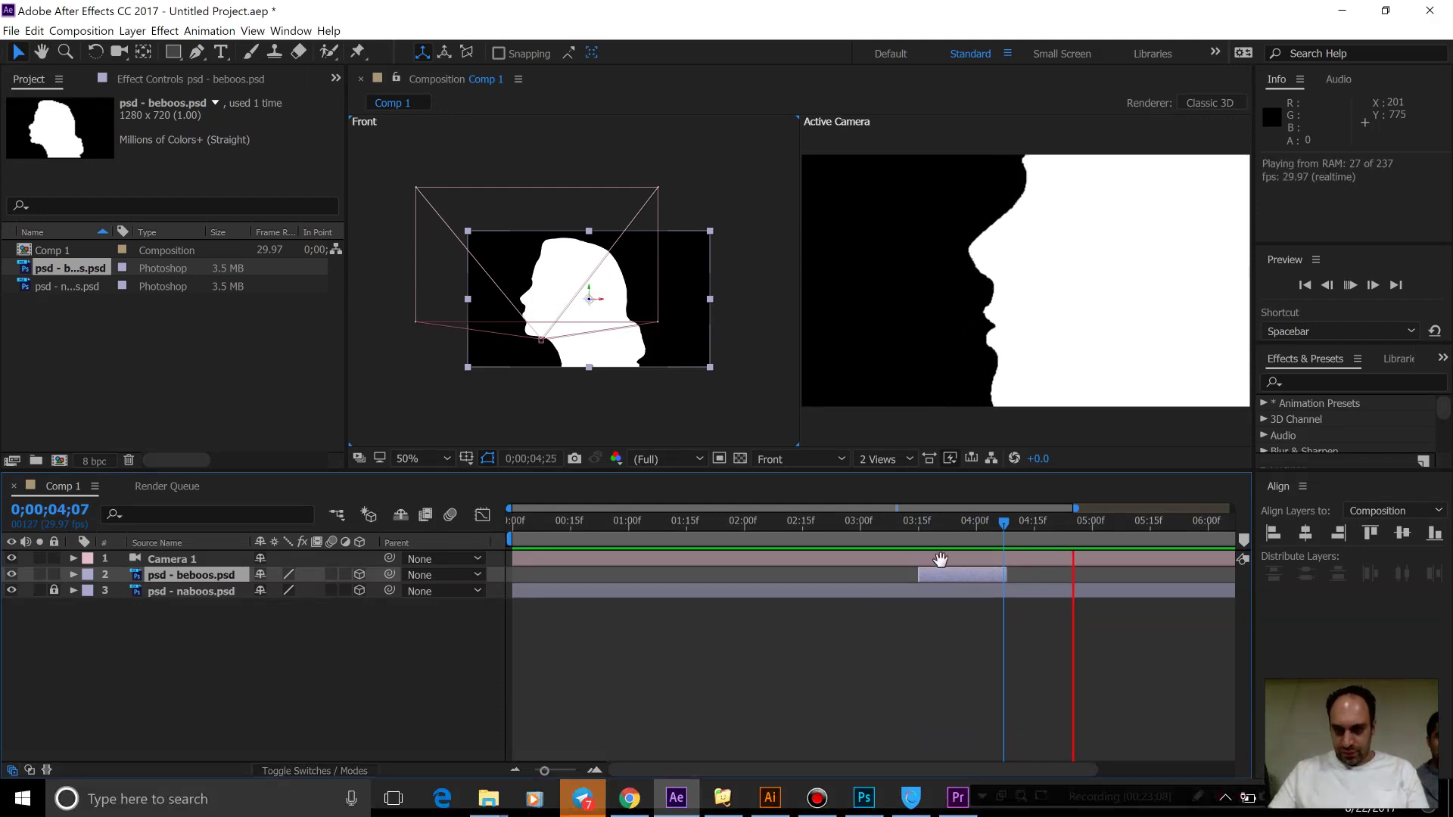
pyautogui.moveTo(878, 521); pyautogui.dragTo(780, 533)
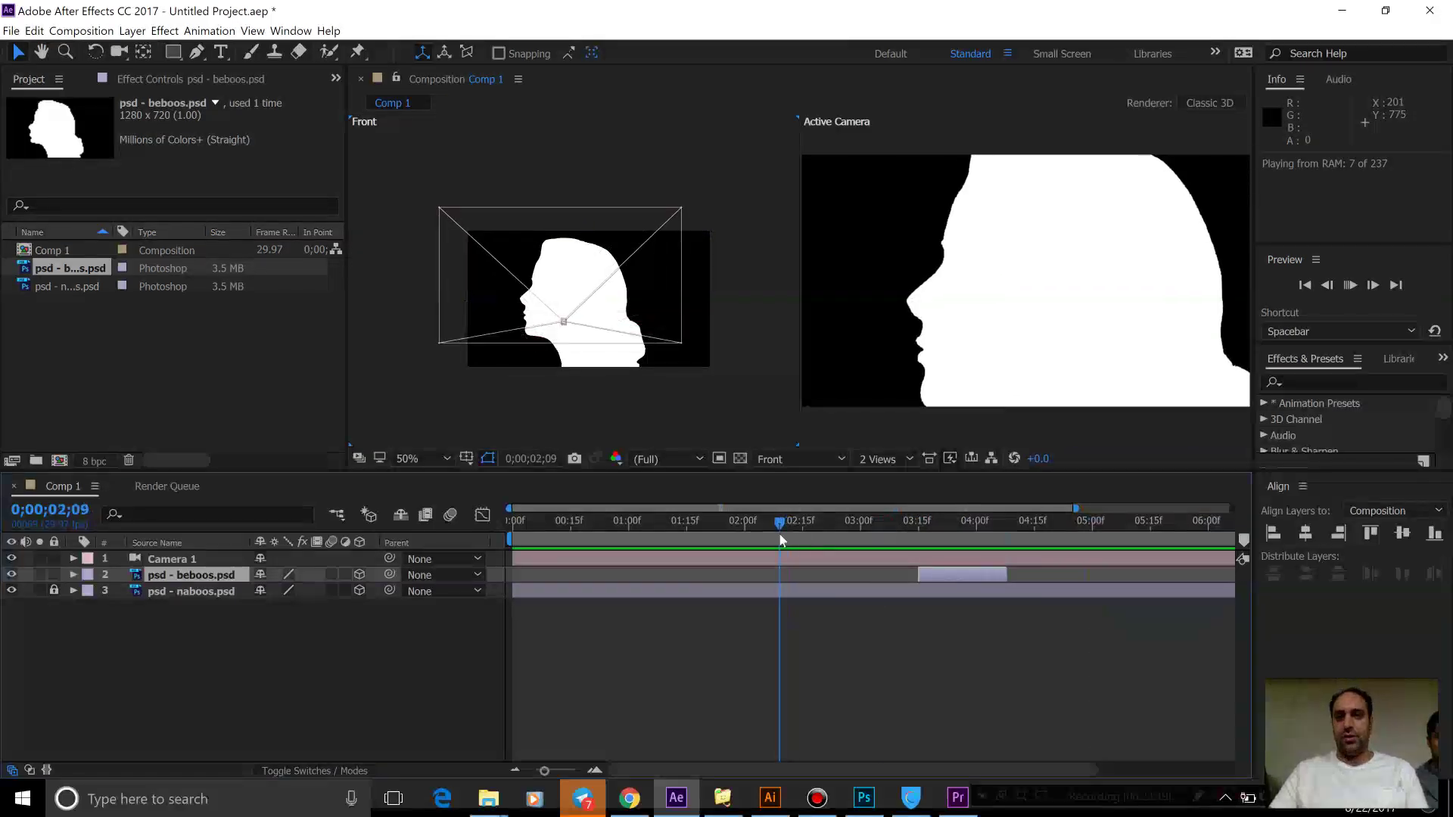
pyautogui.press('space')
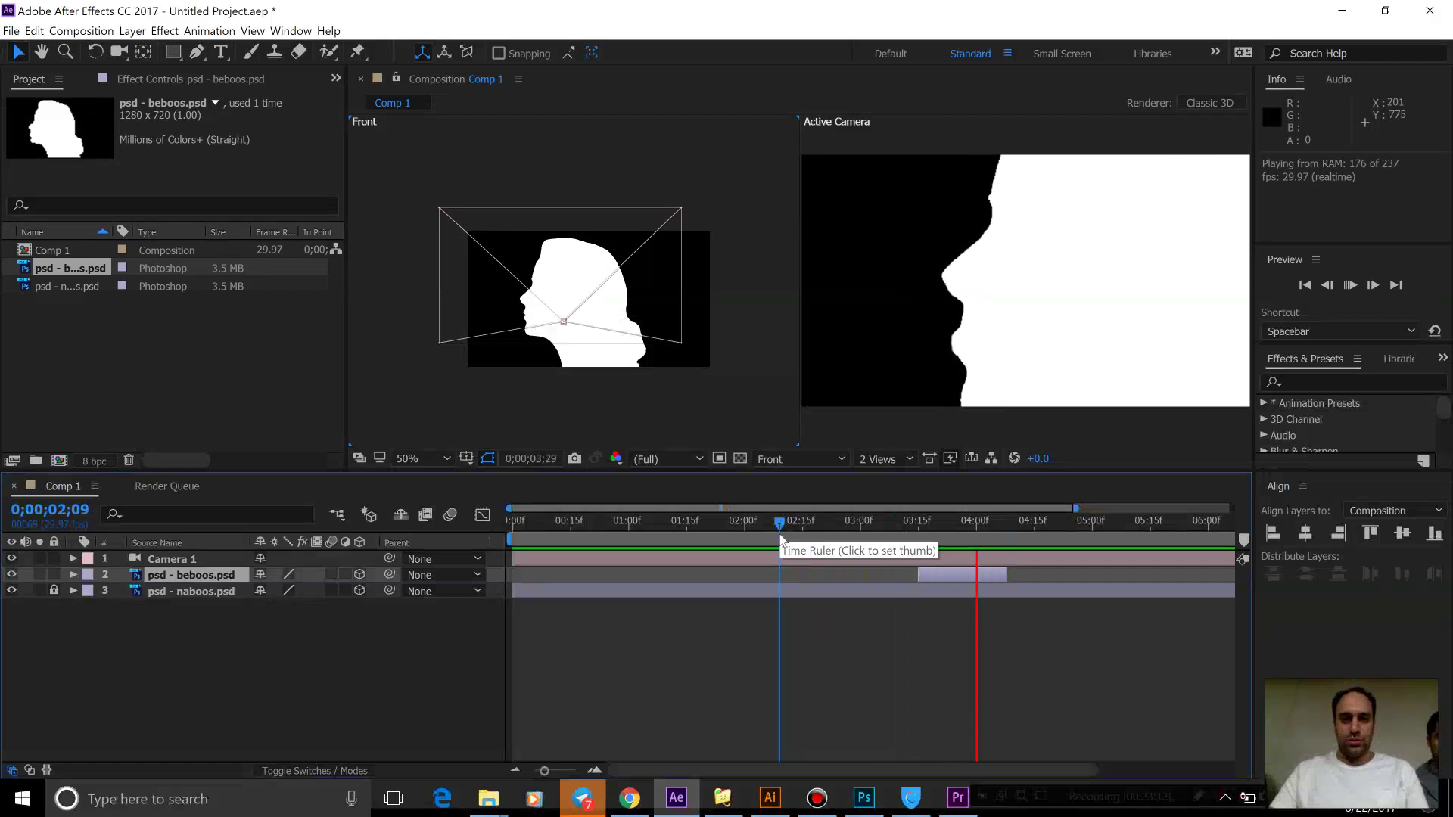
pyautogui.press('space')
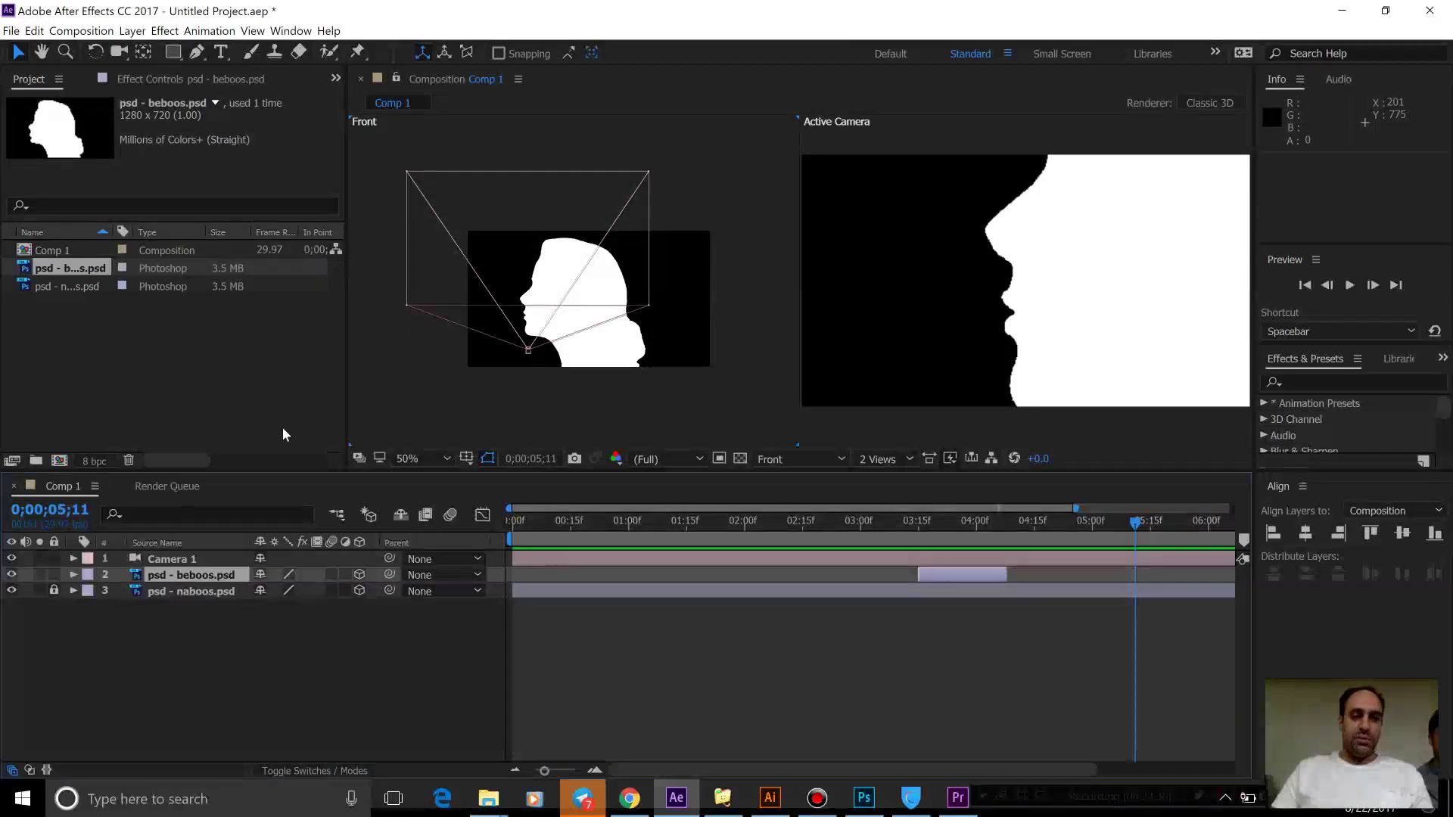
# Switch to Premiere Pro, import bboos.mov from the brush folder and place it at the start of track V3.
pyautogui.click(817, 797)
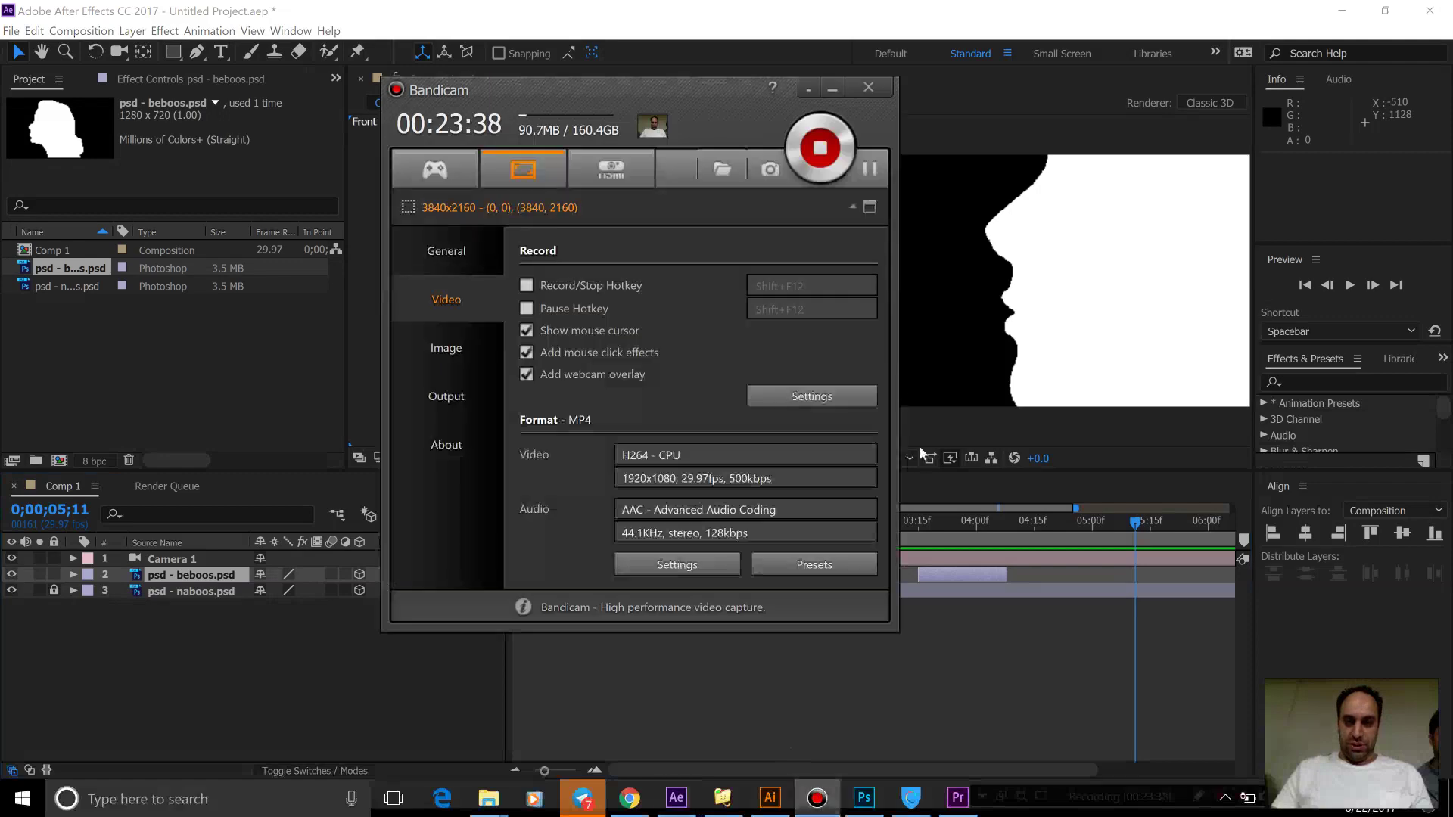
pyautogui.hotkey('alt', 'Tab')
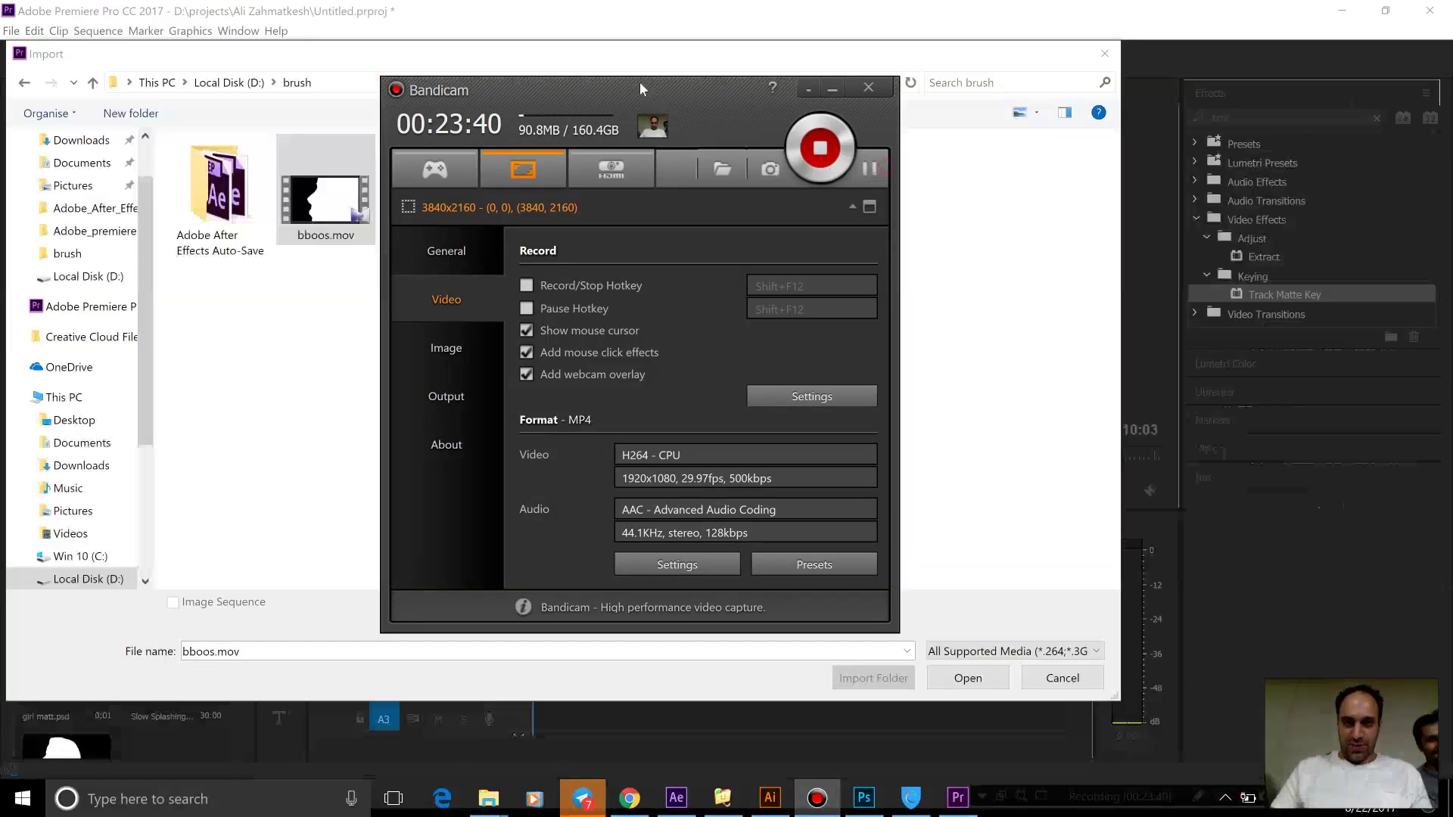
pyautogui.click(635, 63)
pyautogui.press('Return')
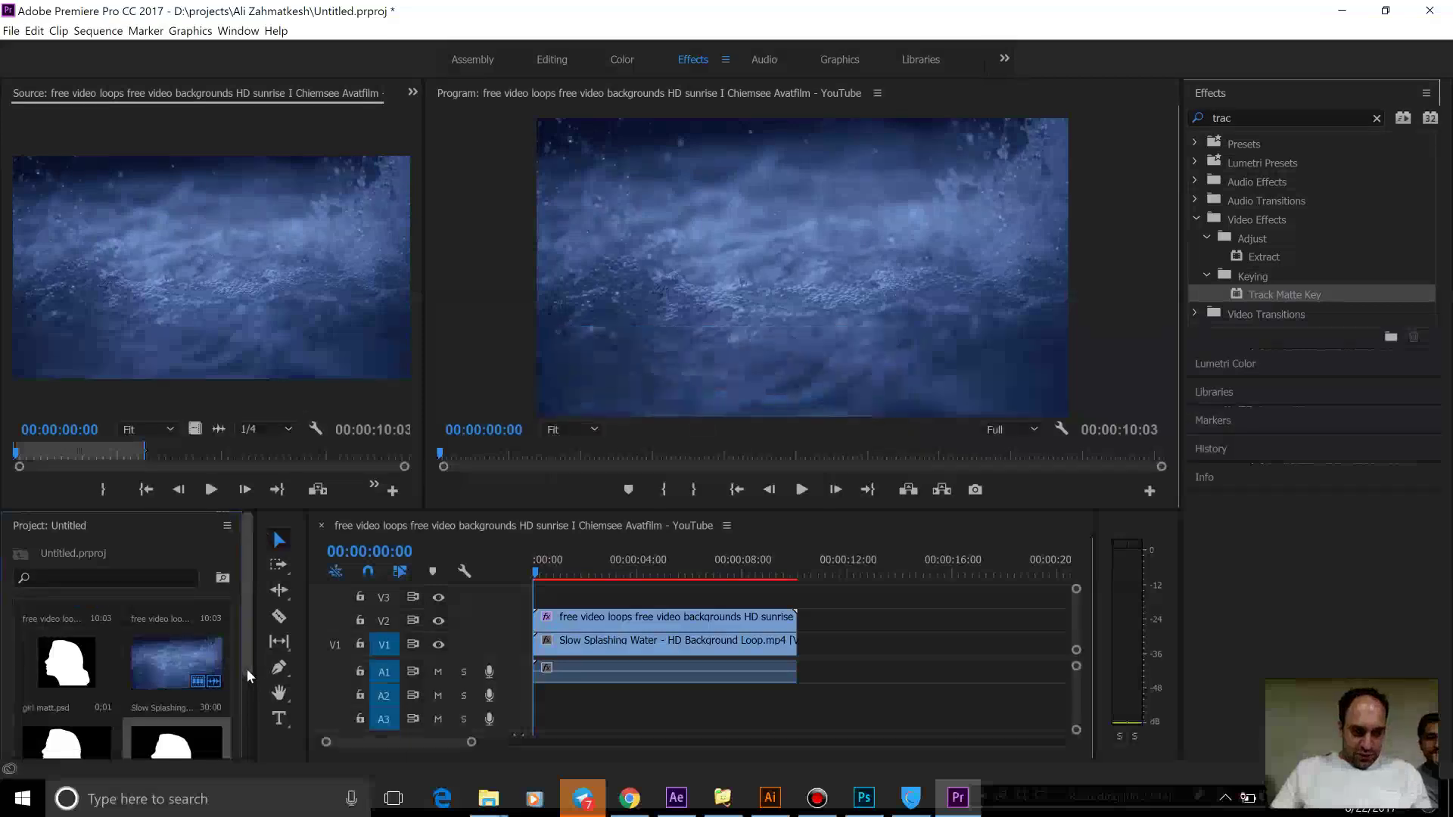
pyautogui.moveTo(247, 669); pyautogui.dragTo(242, 743)
pyautogui.moveTo(182, 643); pyautogui.dragTo(531, 603)
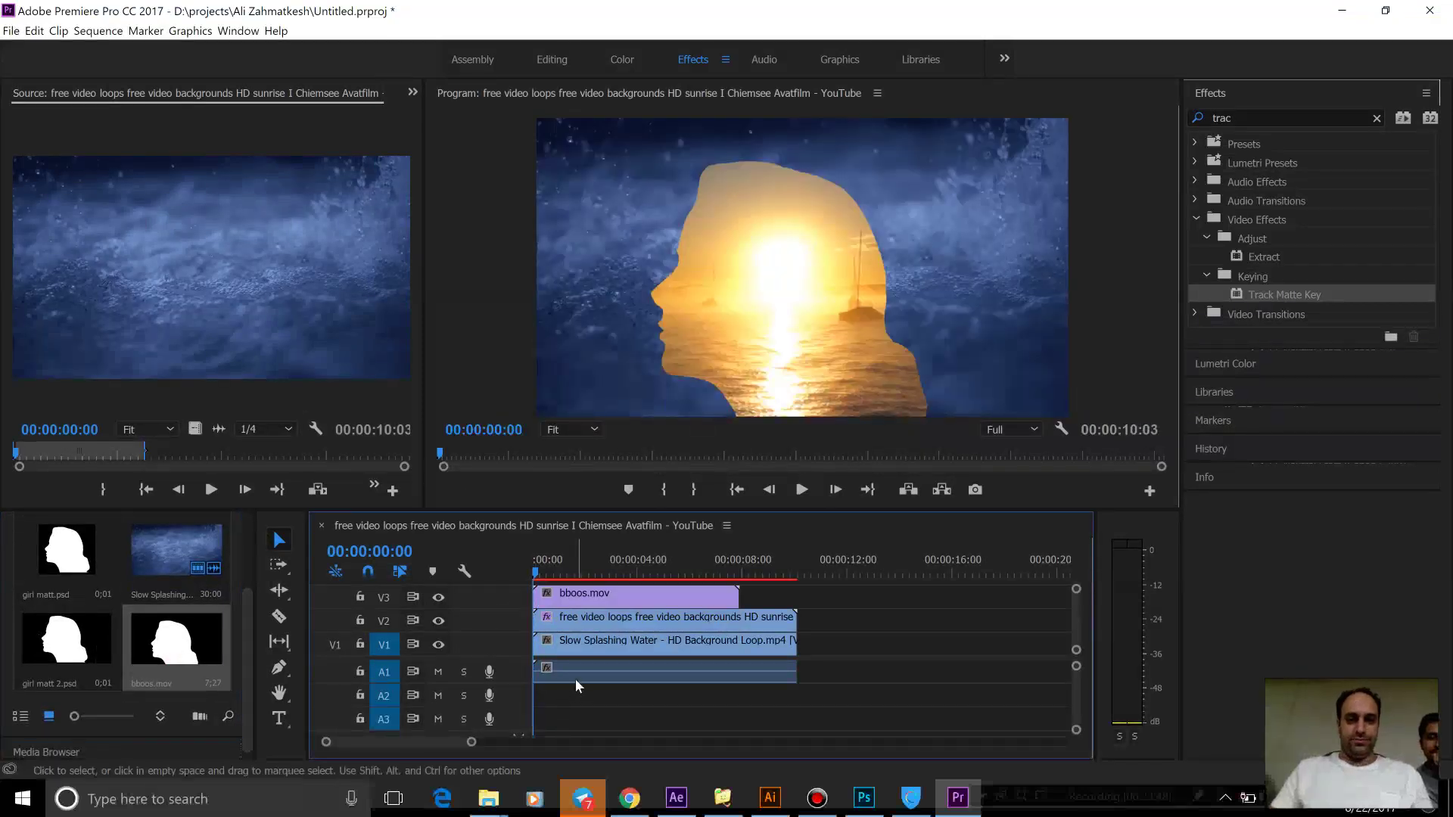
# Play the sequence from the start to check the bboos.mov matte, and return to the beginning.
pyautogui.press('space')
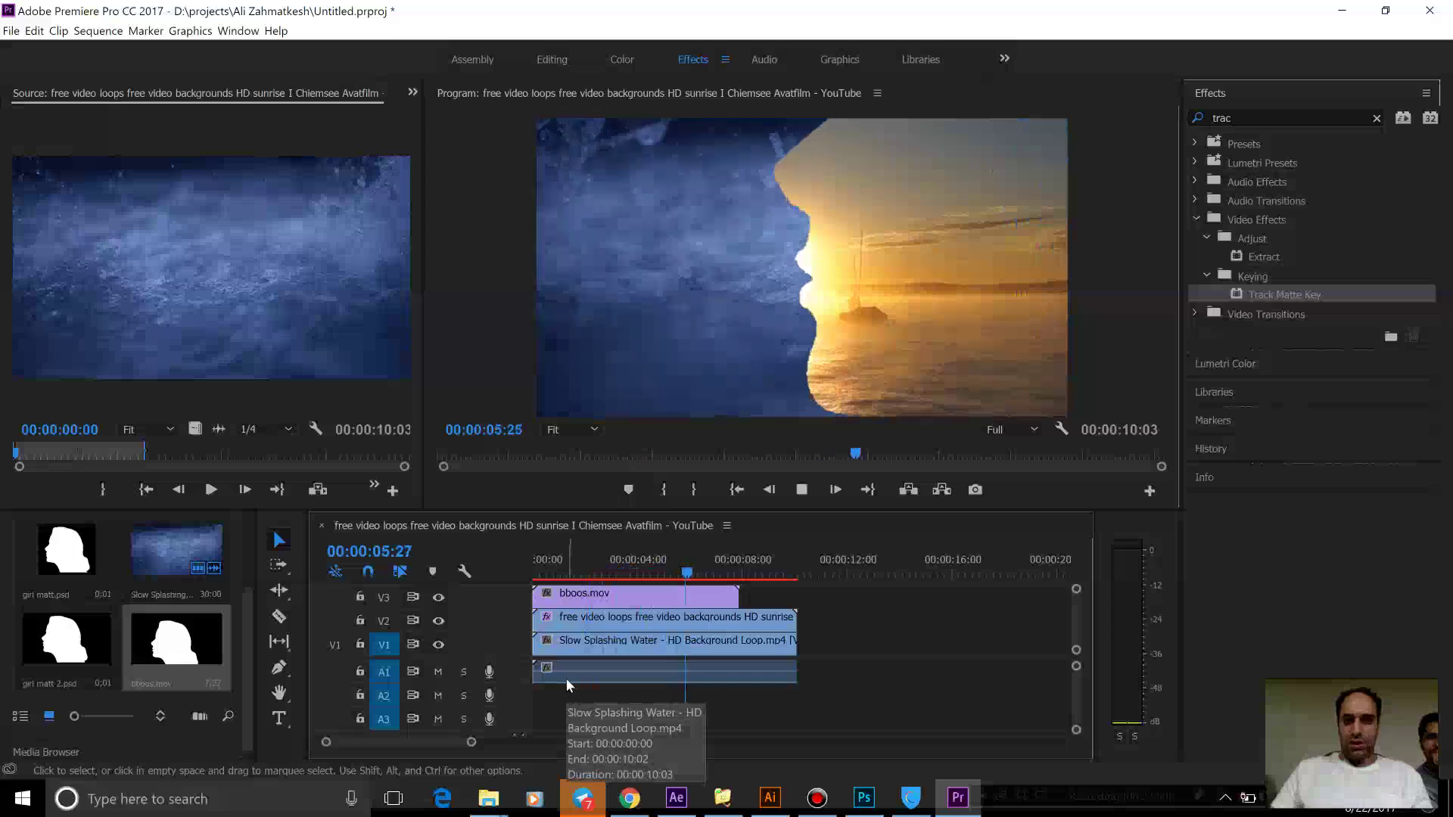
pyautogui.press('space')
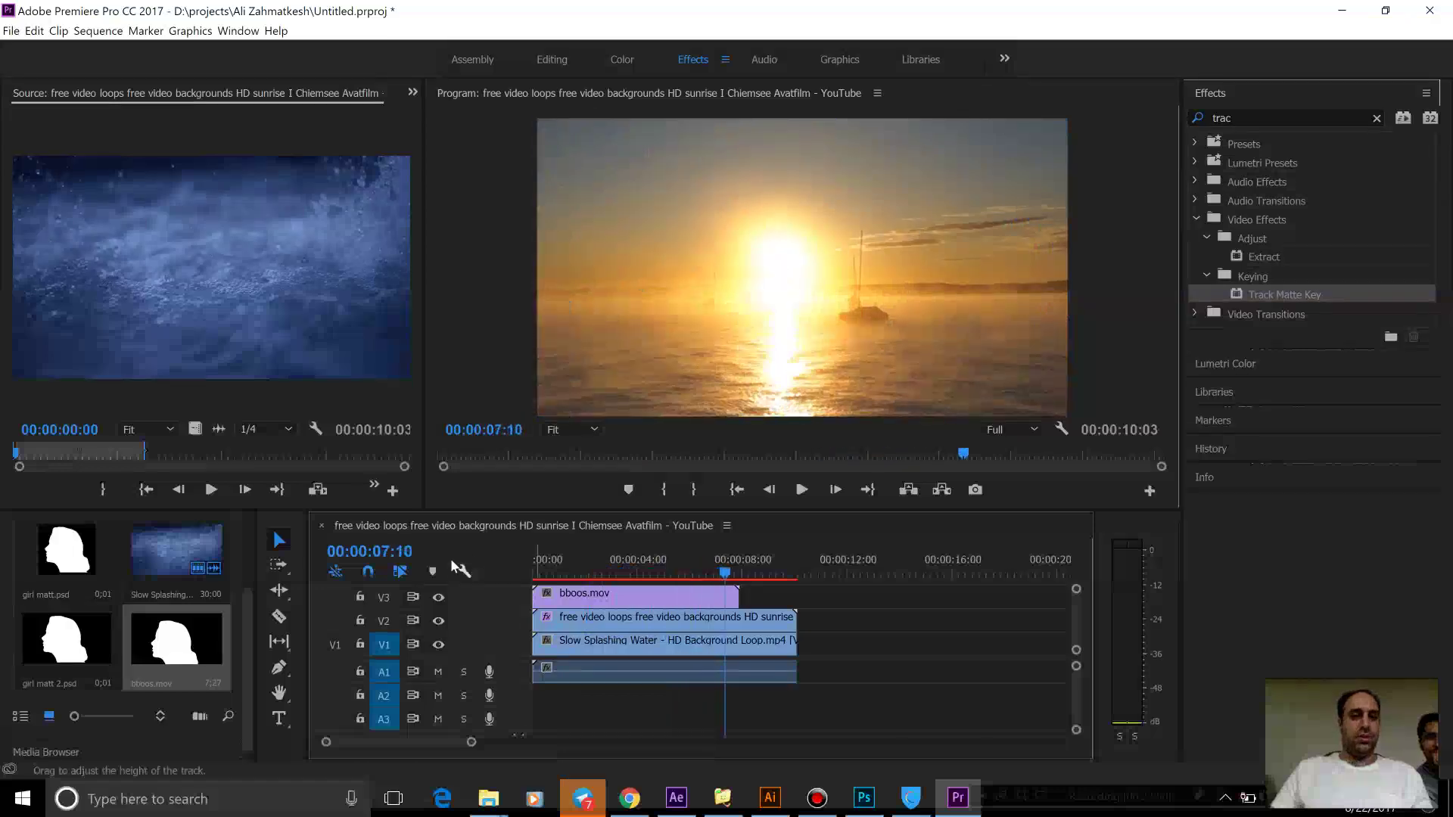
pyautogui.press('Home')
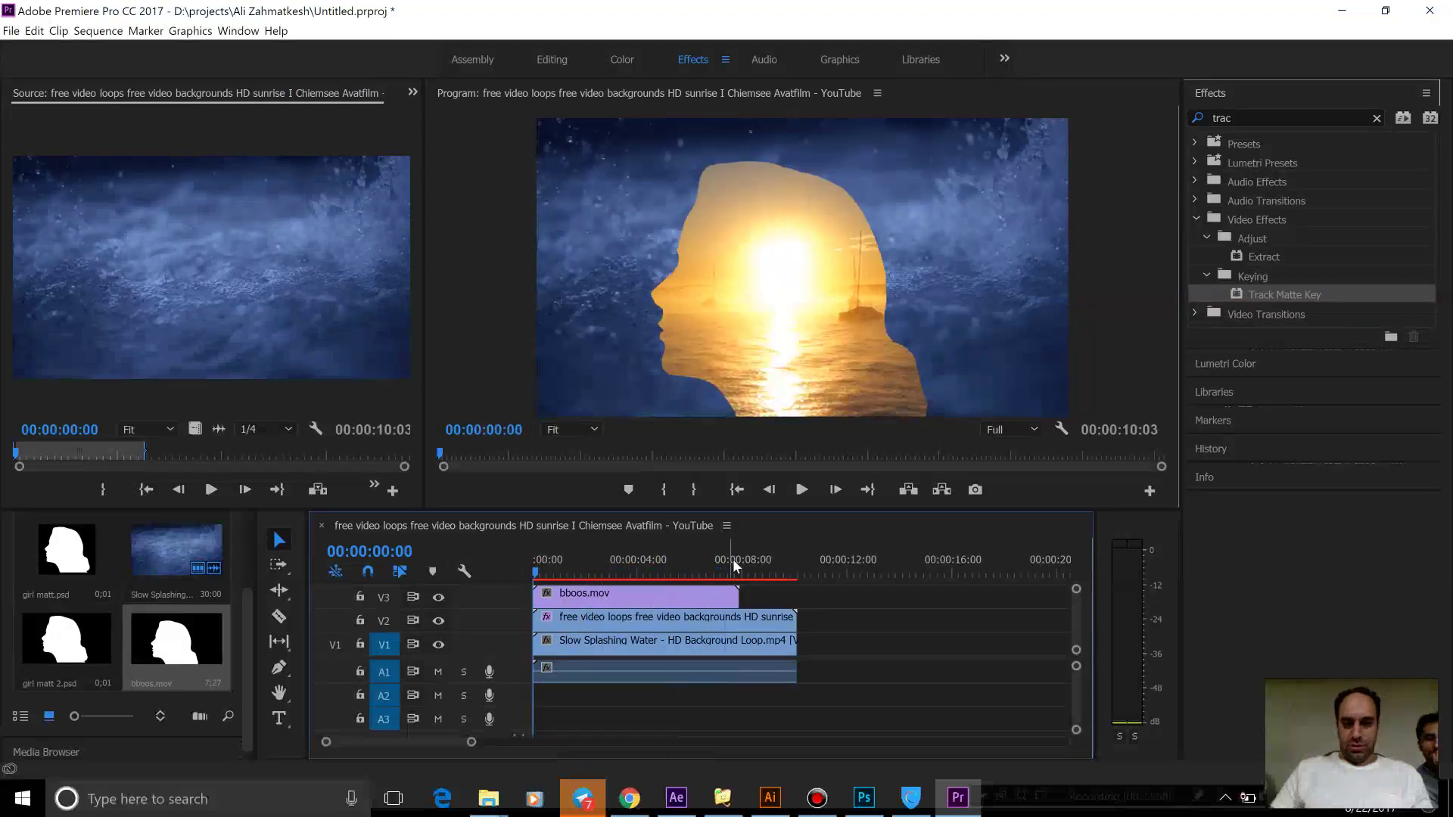
# Split the V2, V1 and A1 clips at 00:00:07:27, the end of bboos.mov, and delete the leftover pieces.
pyautogui.click(741, 572)
pyautogui.press('c')
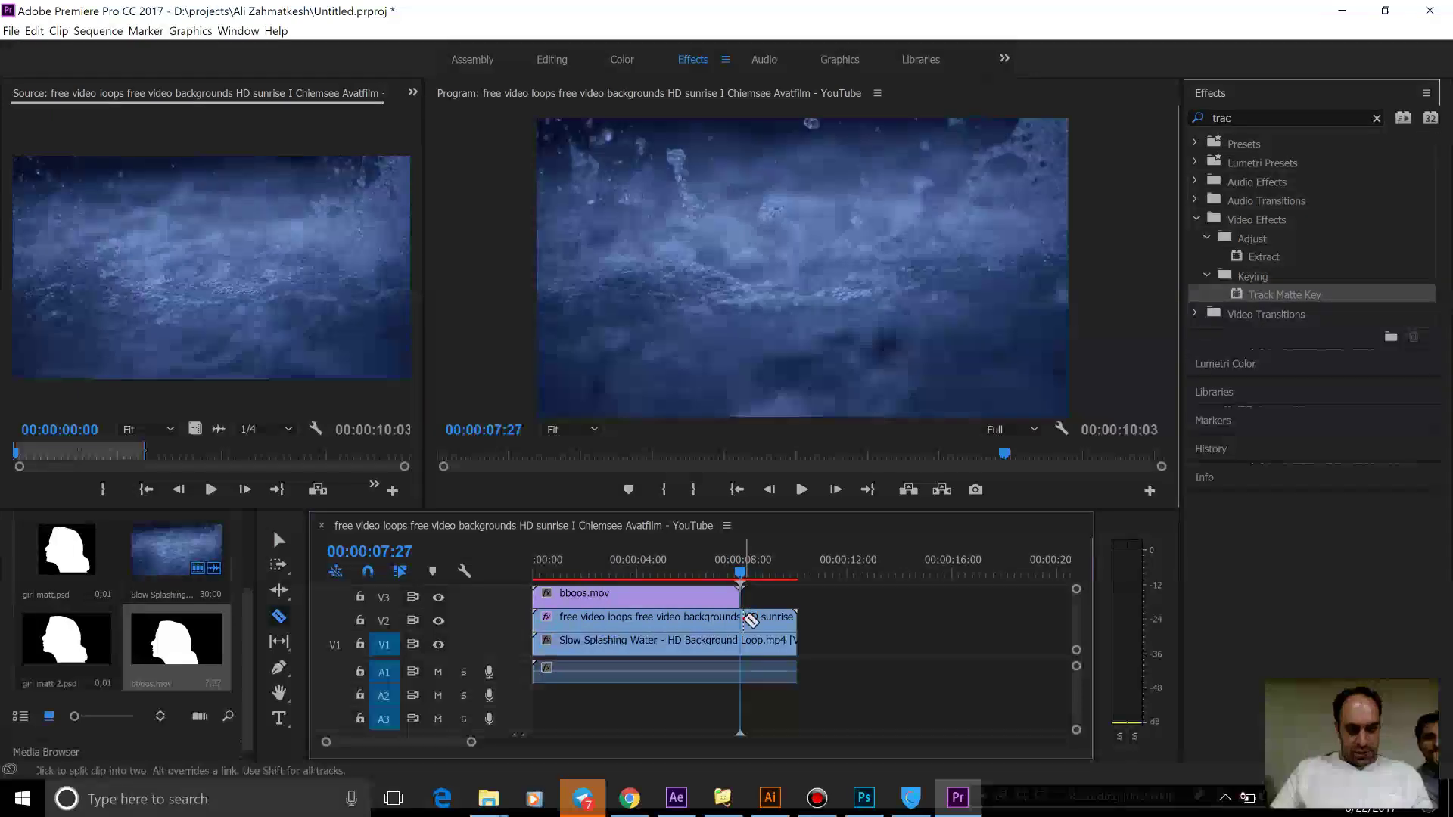
pyautogui.click(740, 619)
pyautogui.click(741, 642)
pyautogui.click(749, 666)
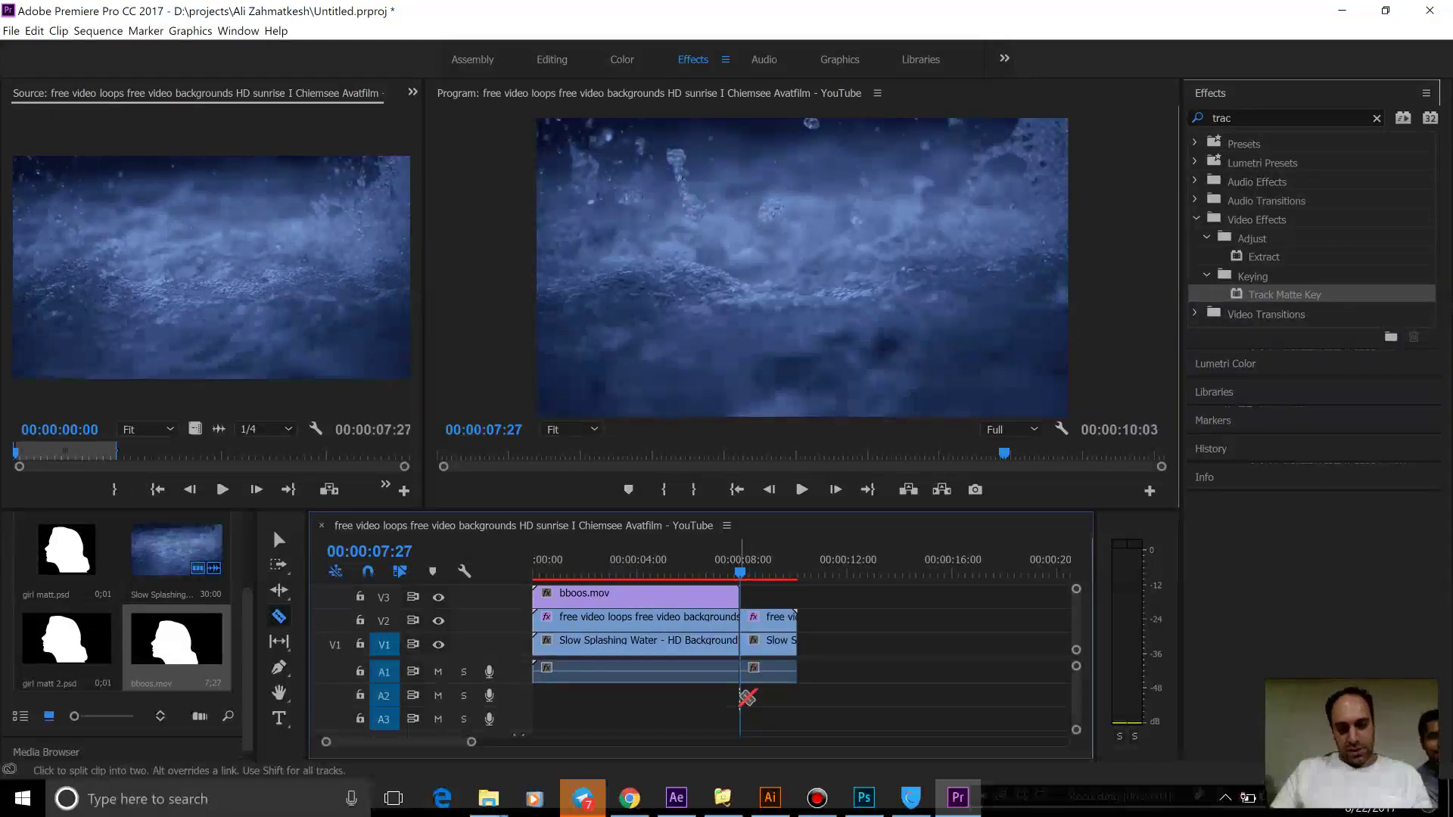
pyautogui.press('v')
pyautogui.moveTo(810, 601); pyautogui.dragTo(743, 693)
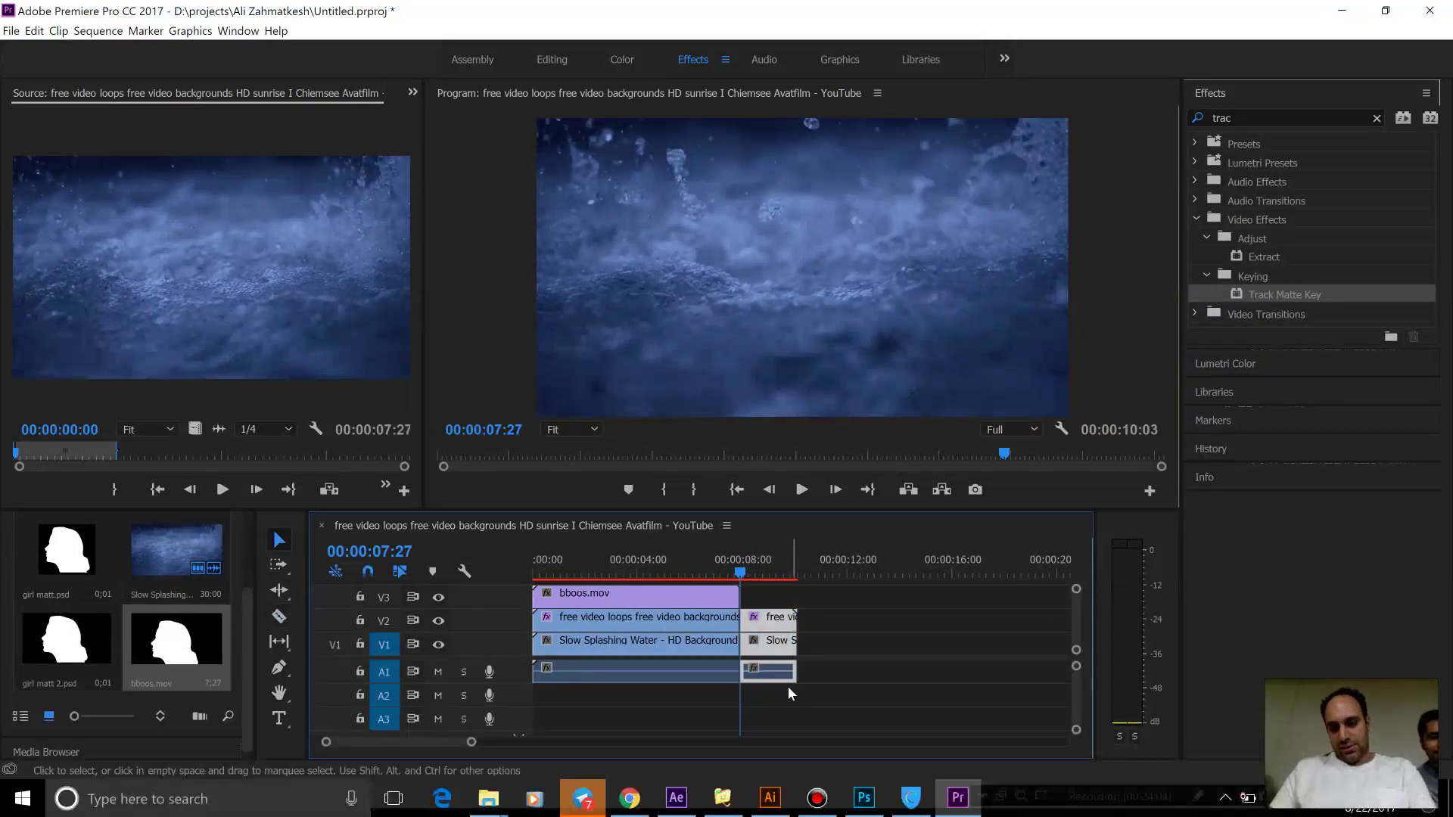
pyautogui.press('Delete')
# Maximize the program monitor, play the matted sequence from the start, and restore the workspace layout.
pyautogui.click(631, 573)
pyautogui.press('Home')
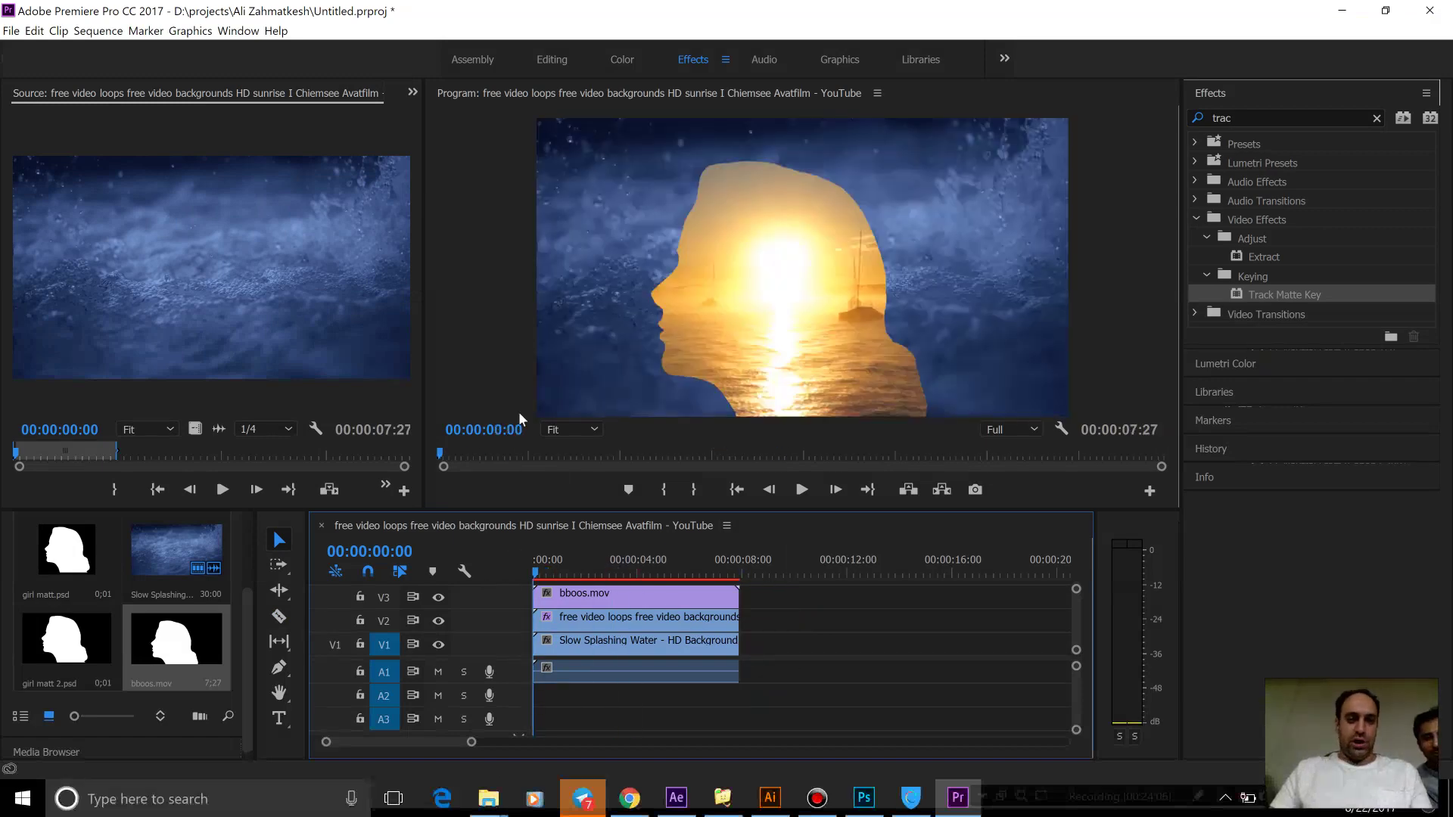
pyautogui.press('`')
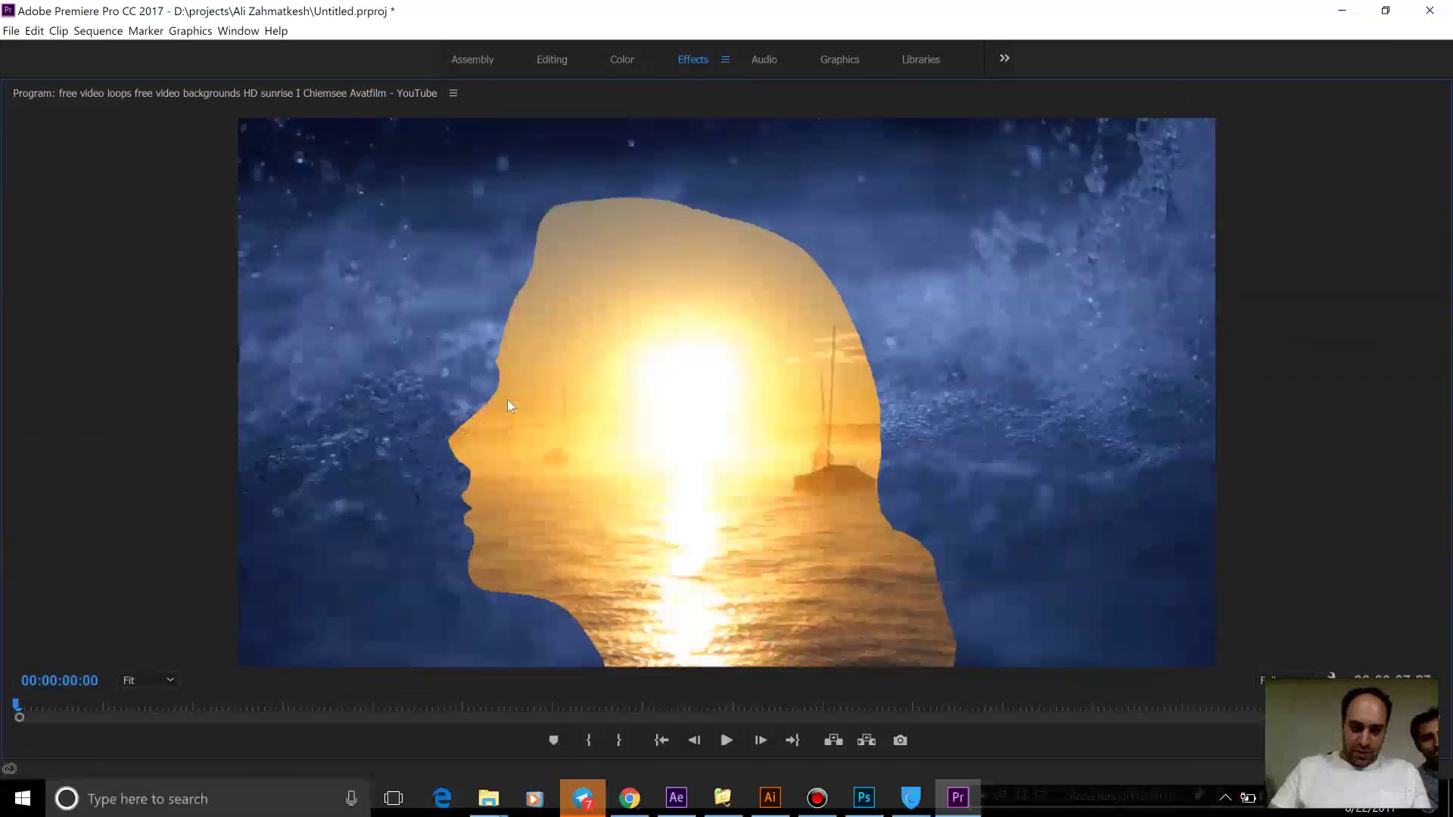
pyautogui.press('space')
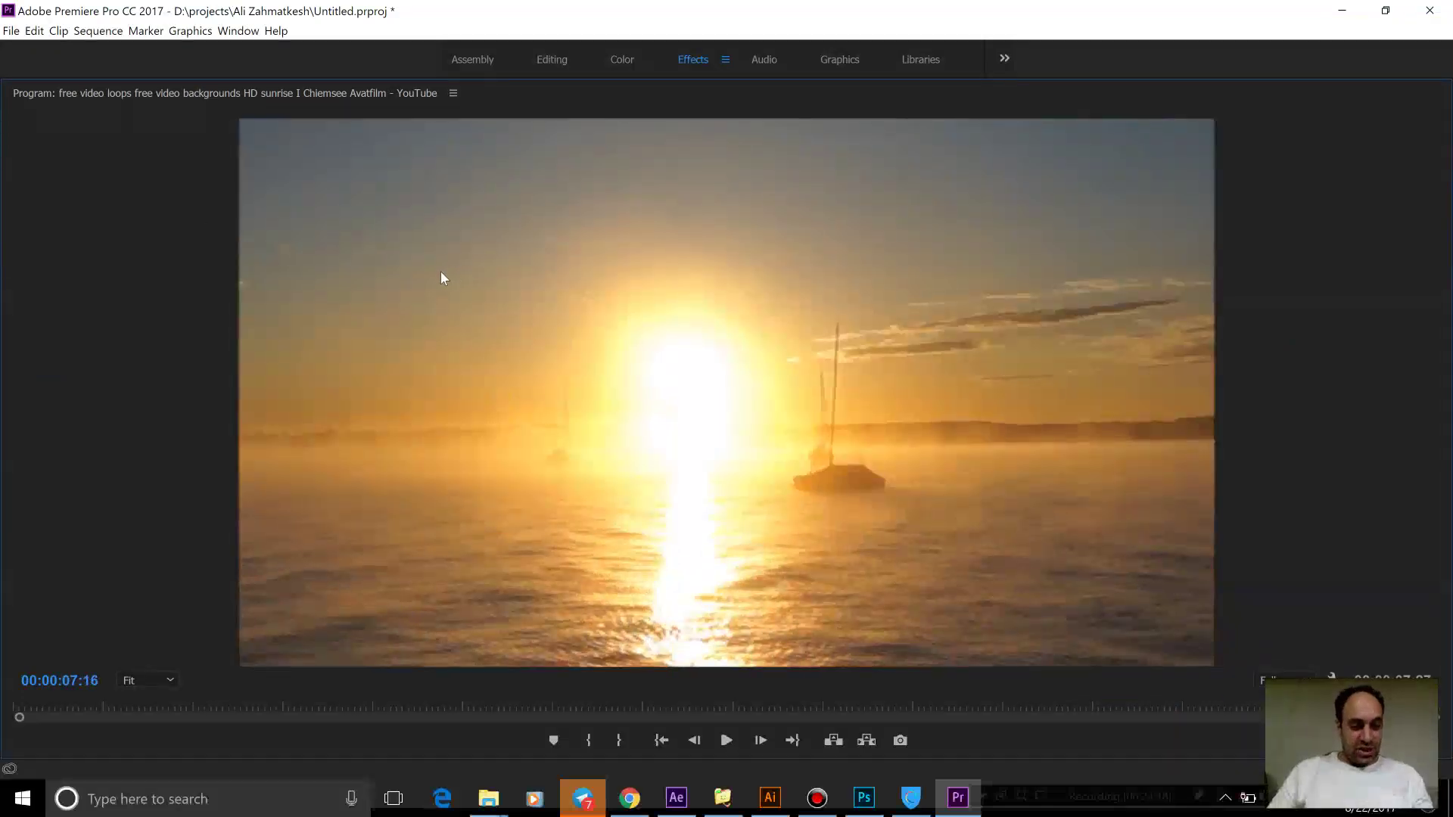
pyautogui.press('`')
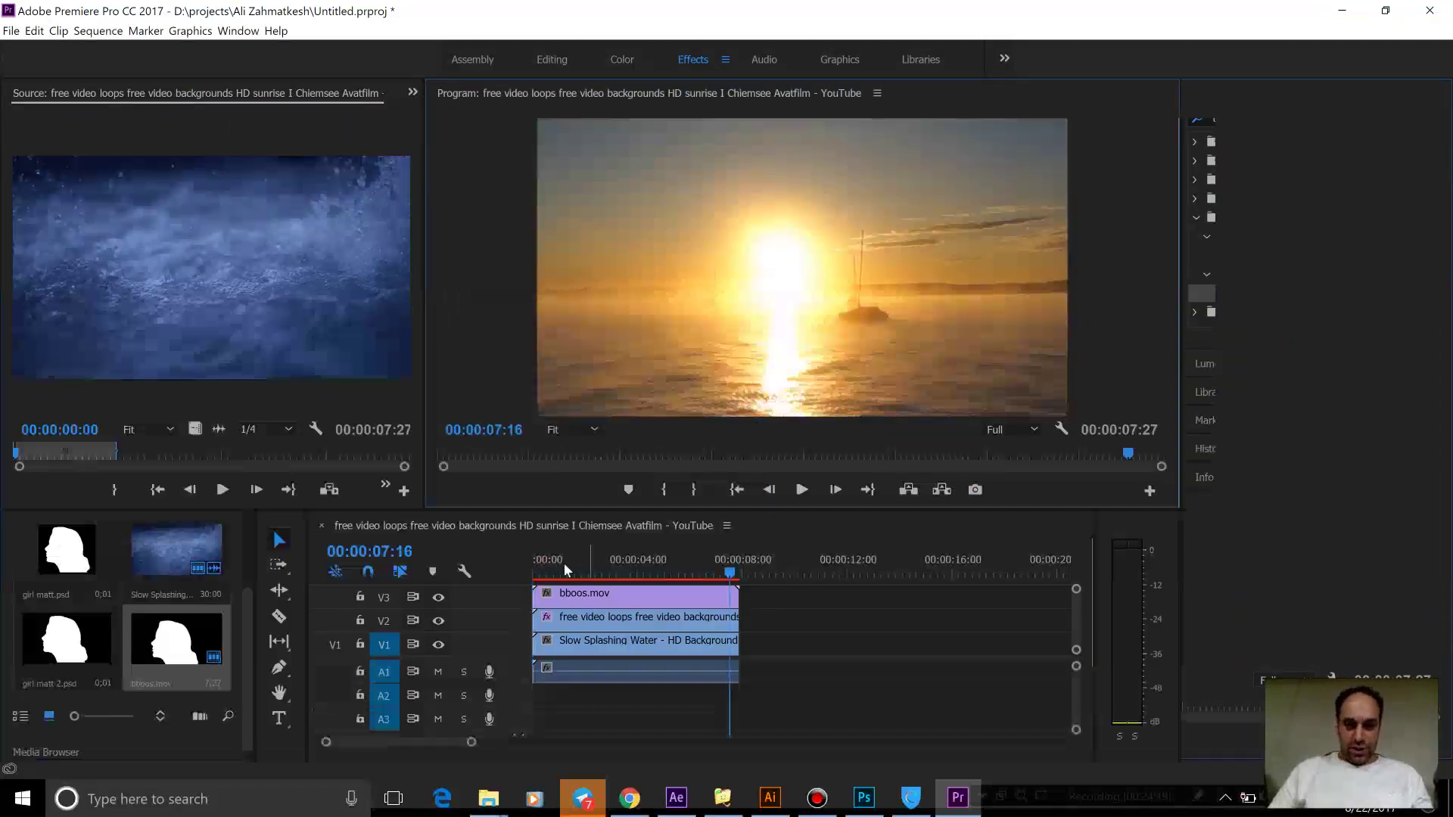
# Scrub the sequence from the start to 00:00:06:03 and back to 00:00:01:28 to review the matte animation.
pyautogui.press('Home')
pyautogui.moveTo(560, 579); pyautogui.dragTo(693, 569)
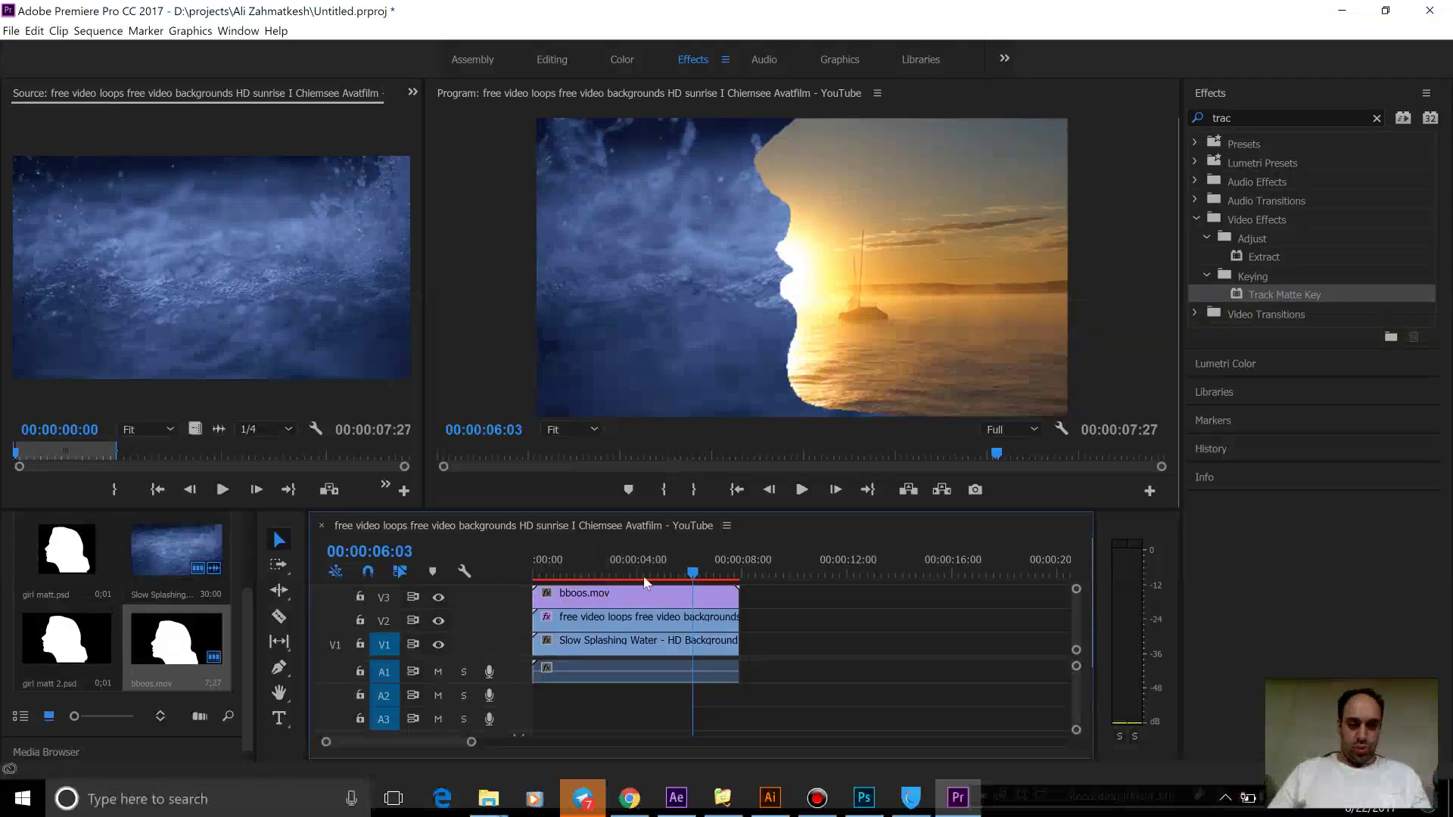
pyautogui.moveTo(685, 573); pyautogui.dragTo(583, 573)
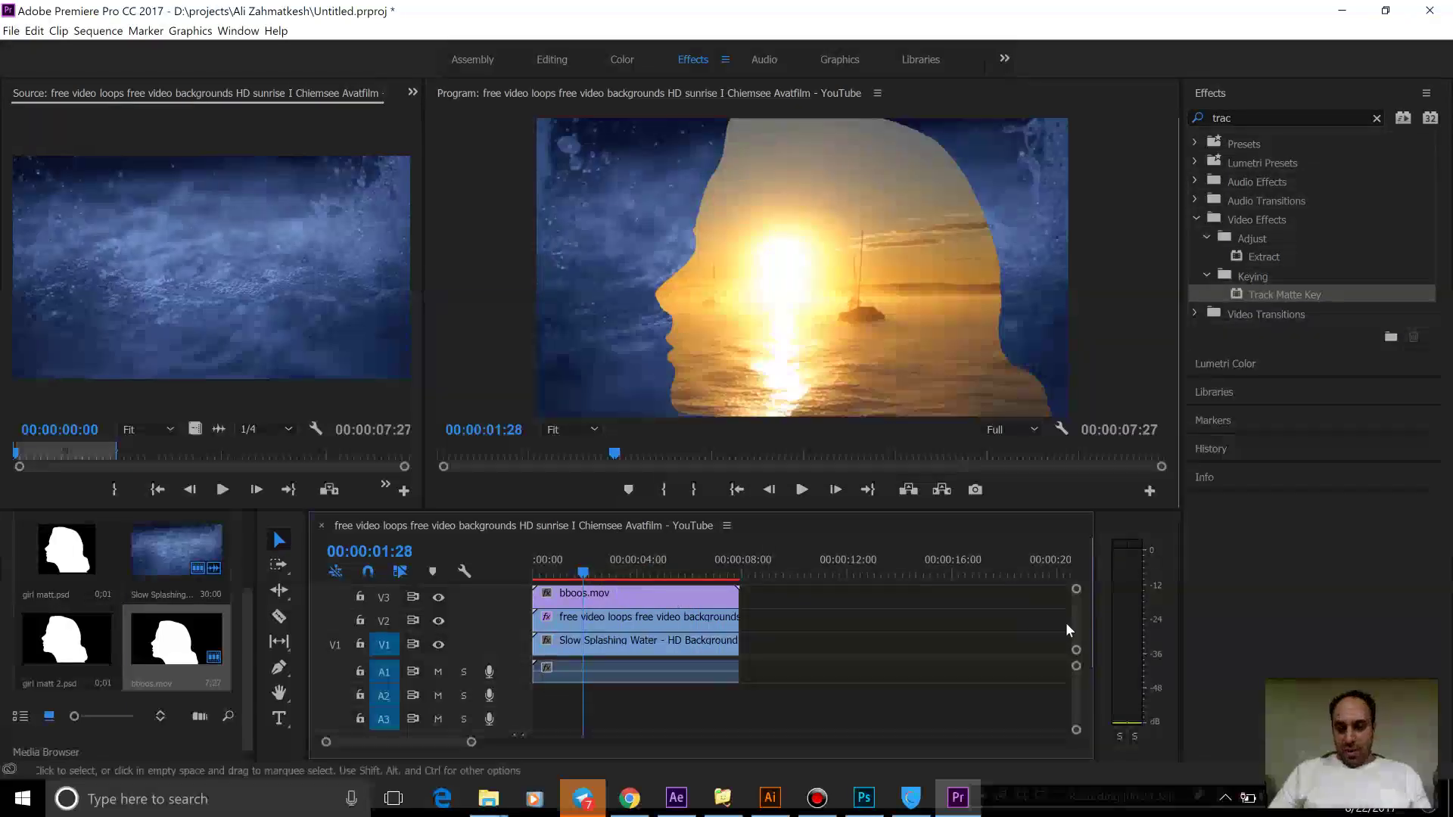
pyautogui.scroll(1, 1070, 617)
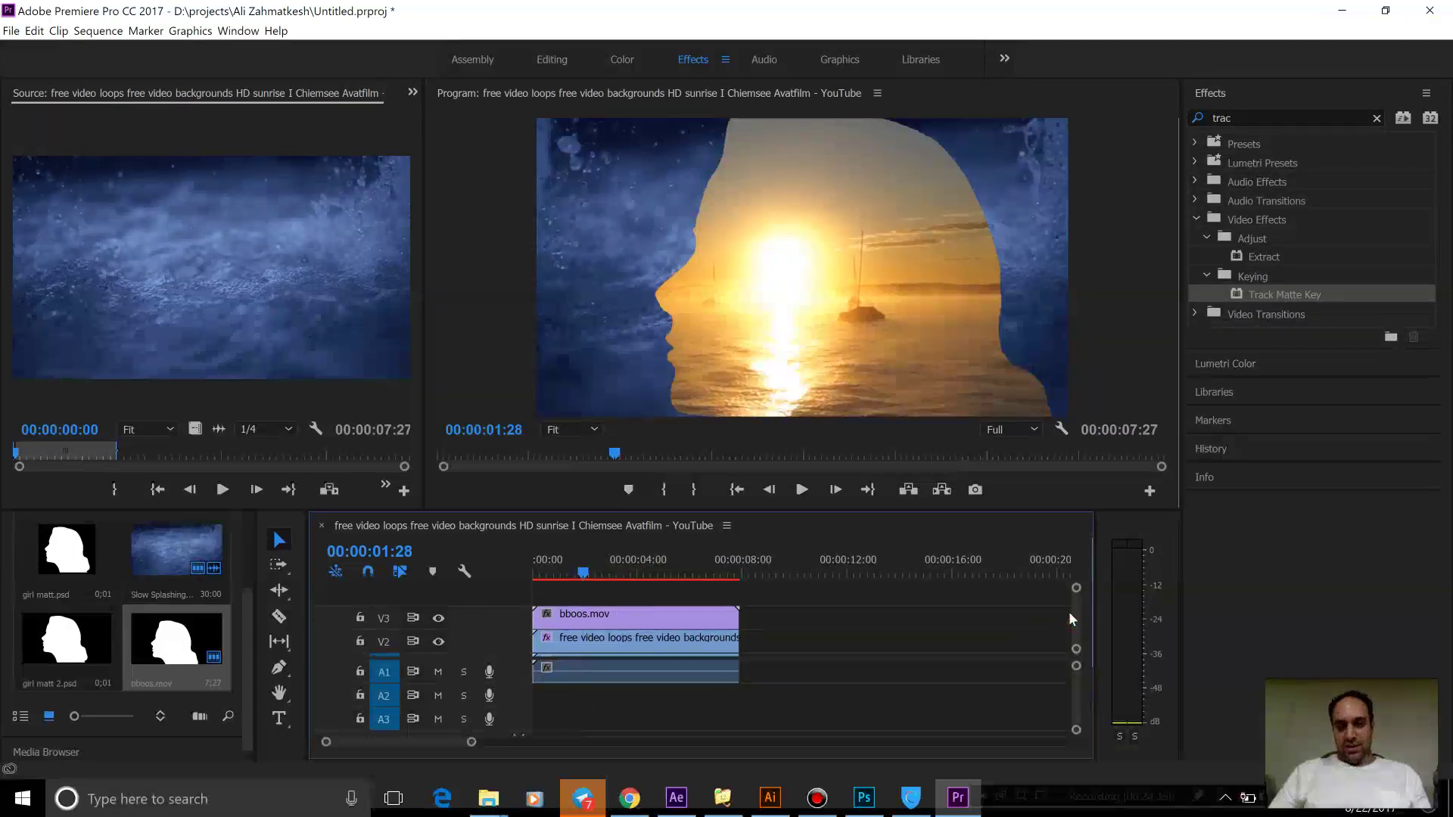
# Switch to Photoshop and, in Group 2 of psd - beboos.psd, set the Levels 1 white input to 255 and hide Layer 3.
pyautogui.click(865, 797)
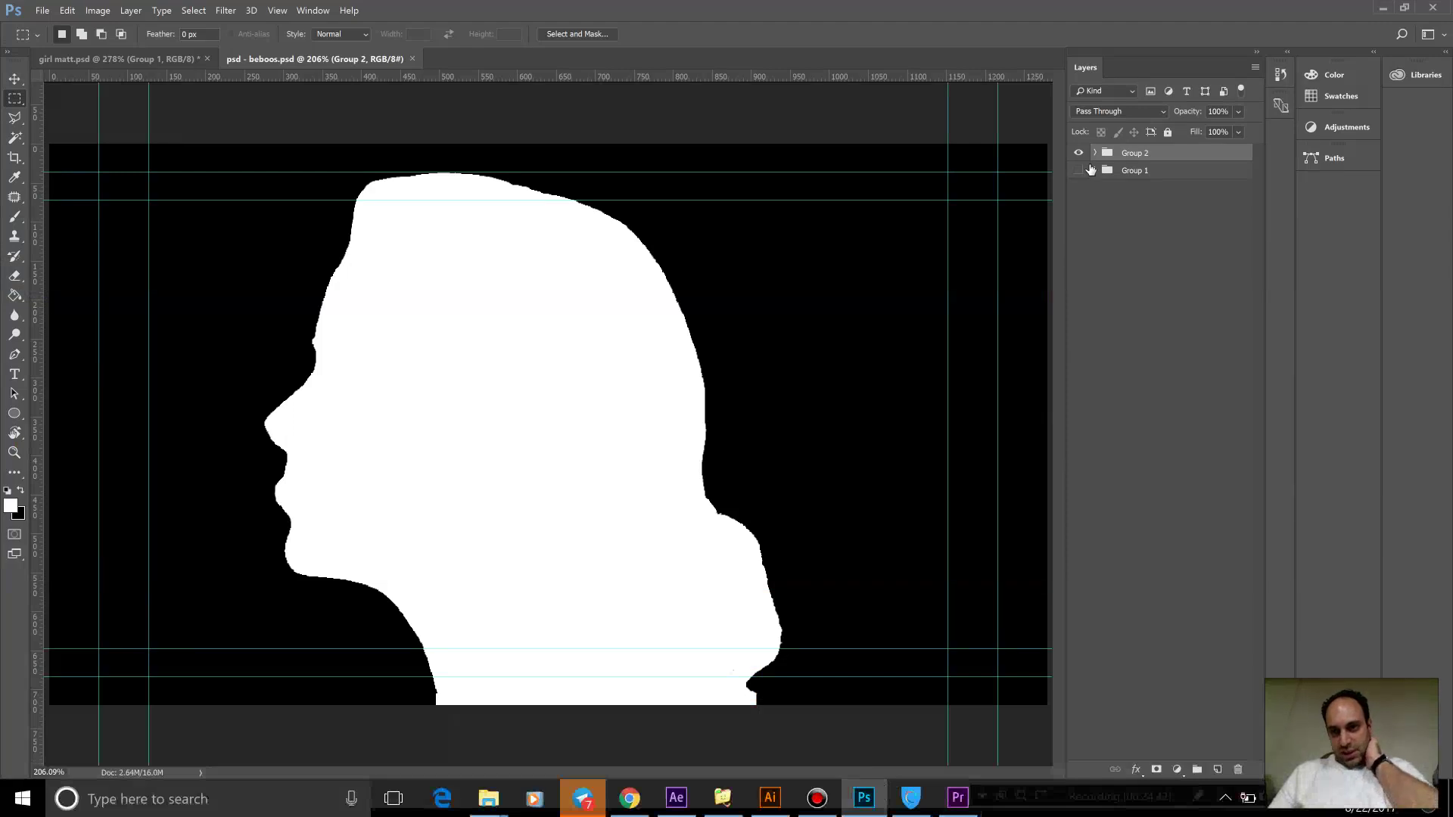
pyautogui.click(1096, 171)
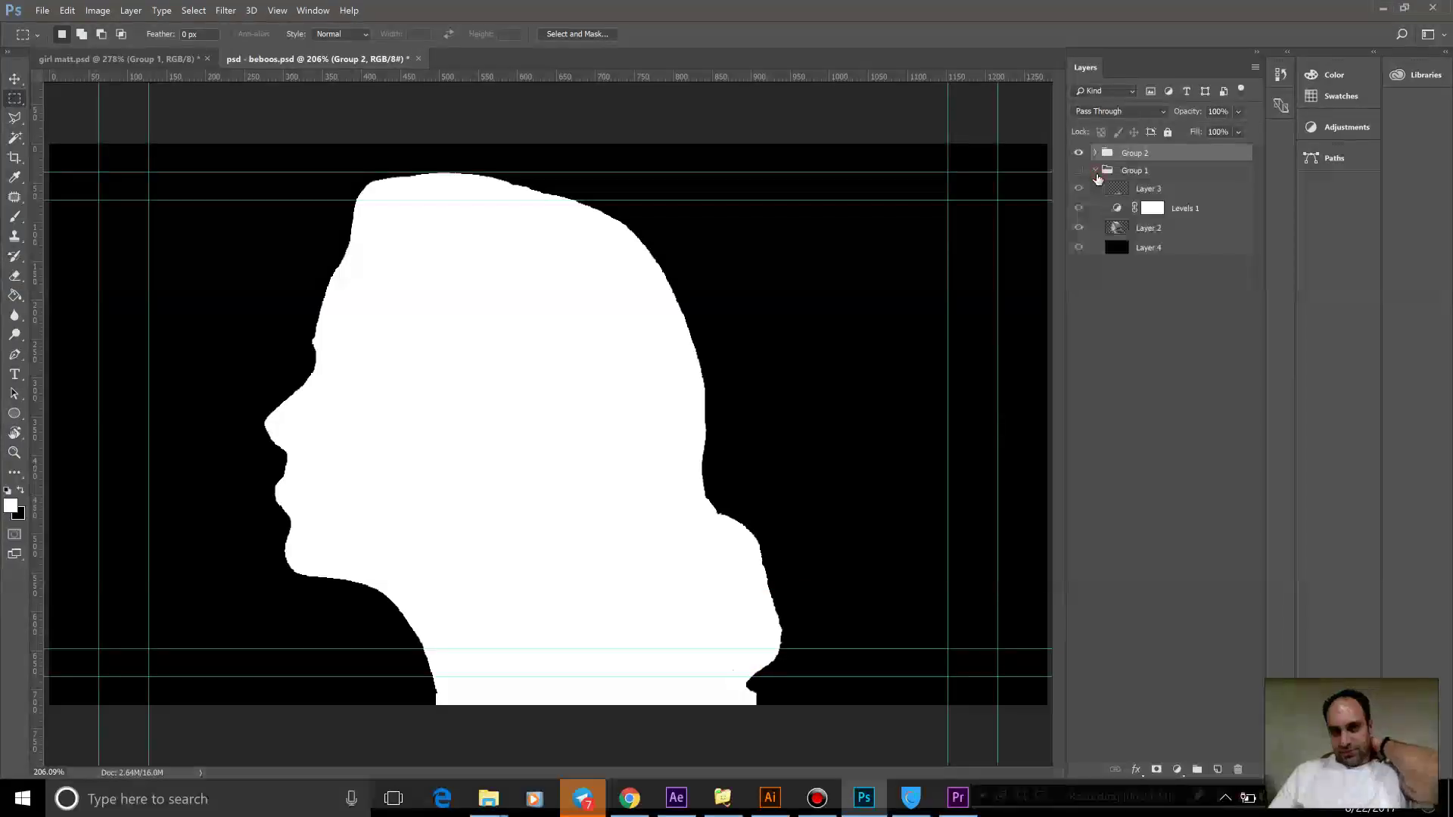
pyautogui.click(1096, 171)
pyautogui.click(1094, 153)
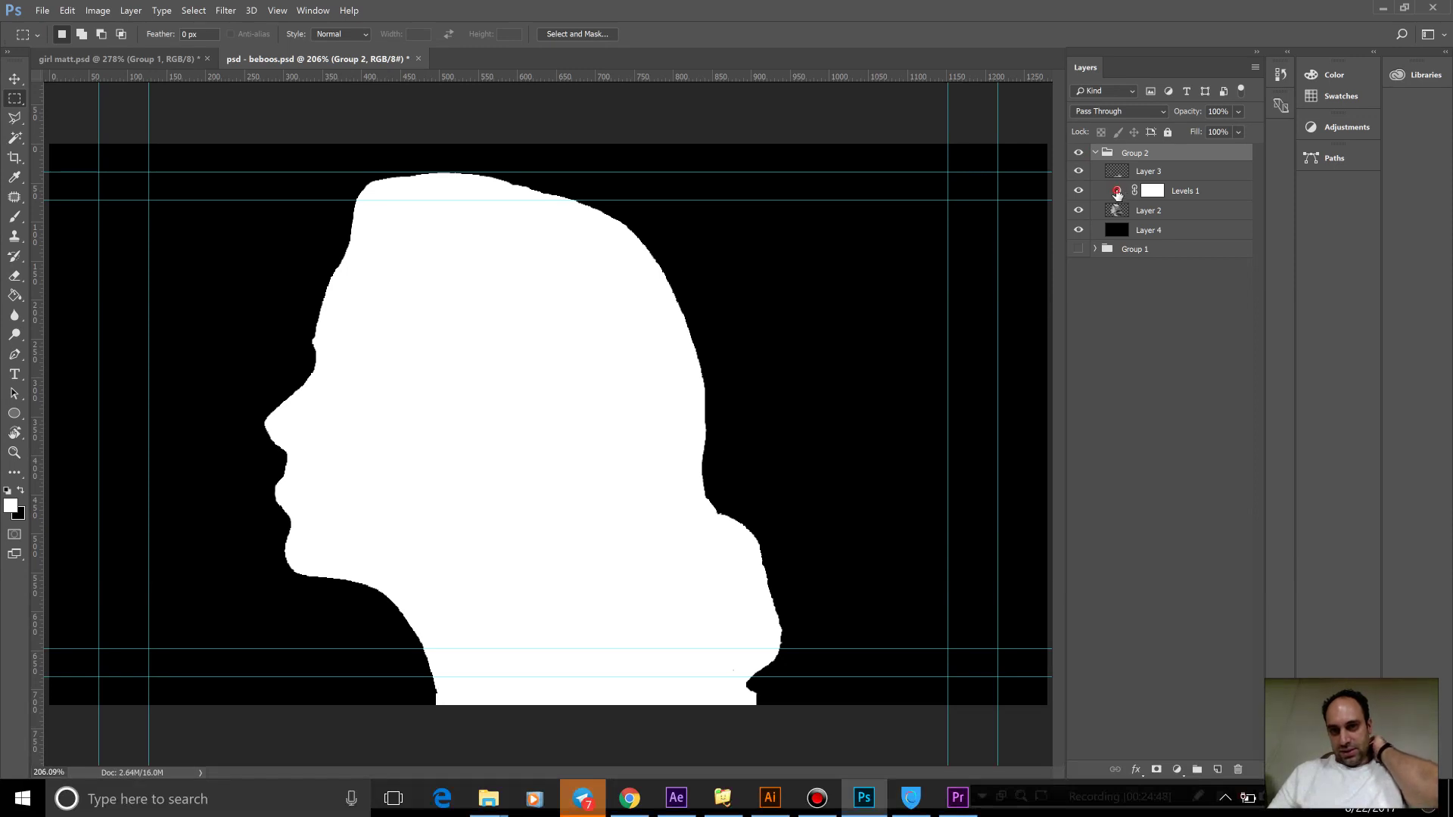
pyautogui.doubleClick(1117, 191)
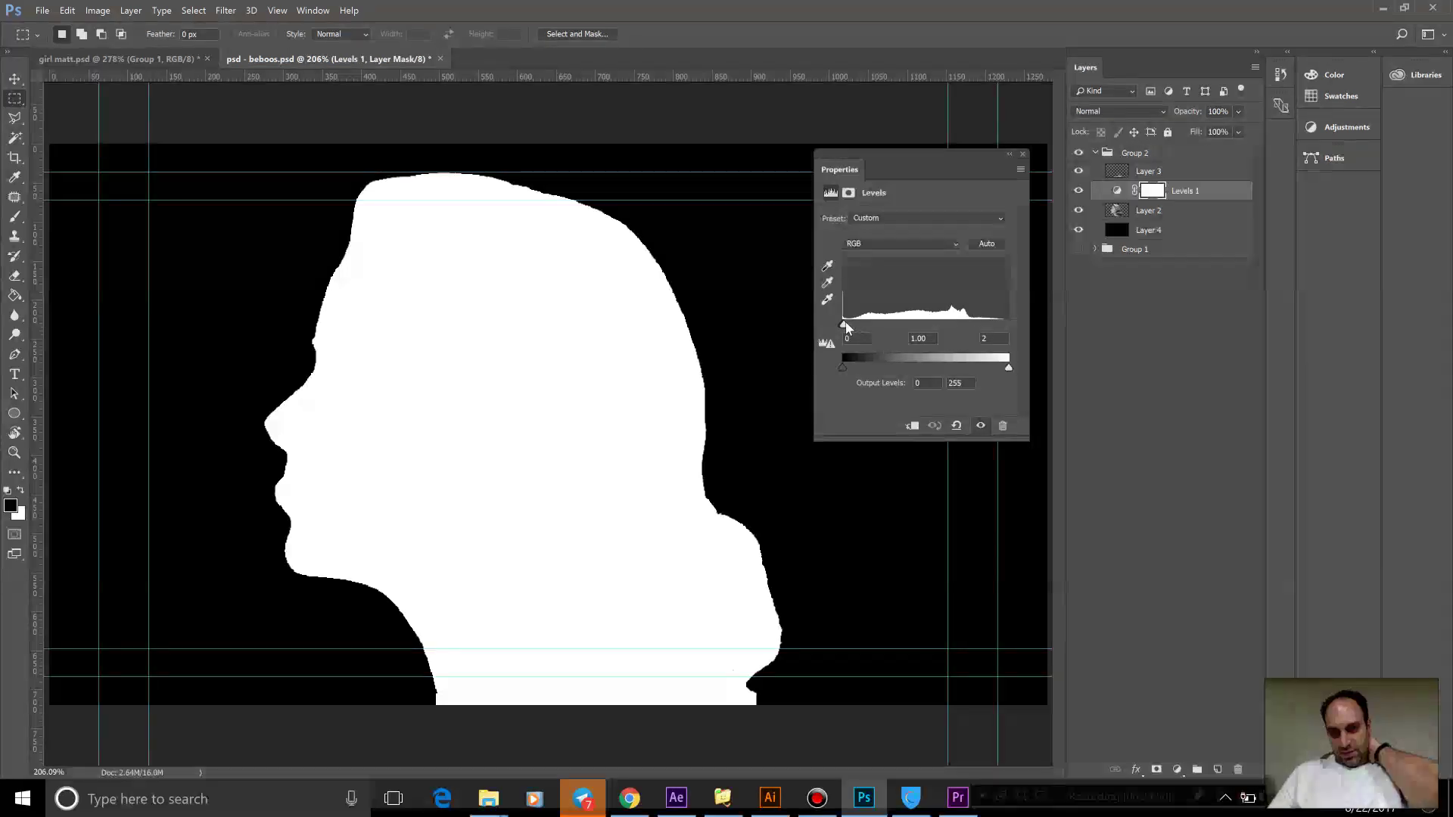
pyautogui.moveTo(1032, 321); pyautogui.dragTo(1062, 321)
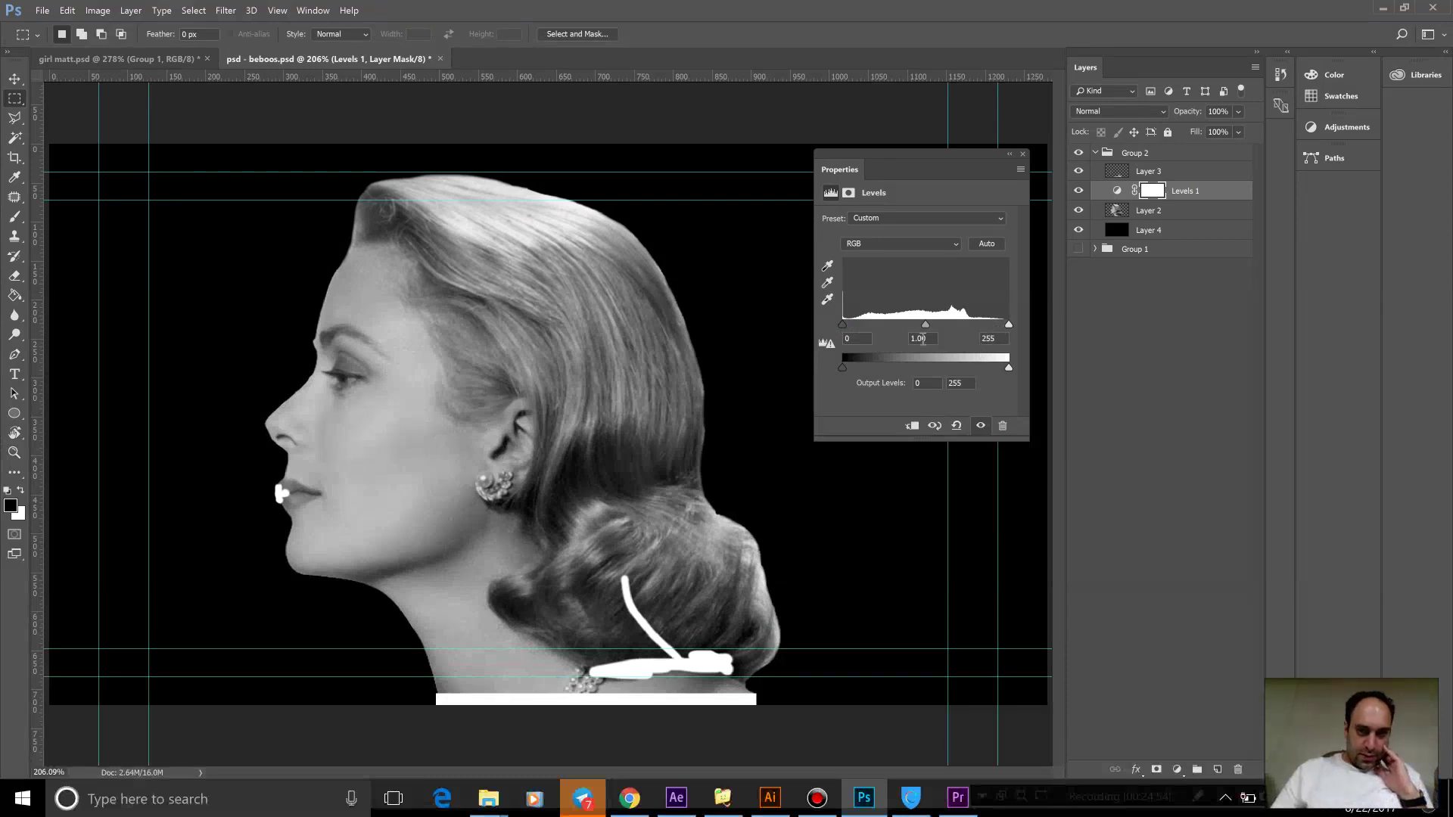
pyautogui.click(1082, 171)
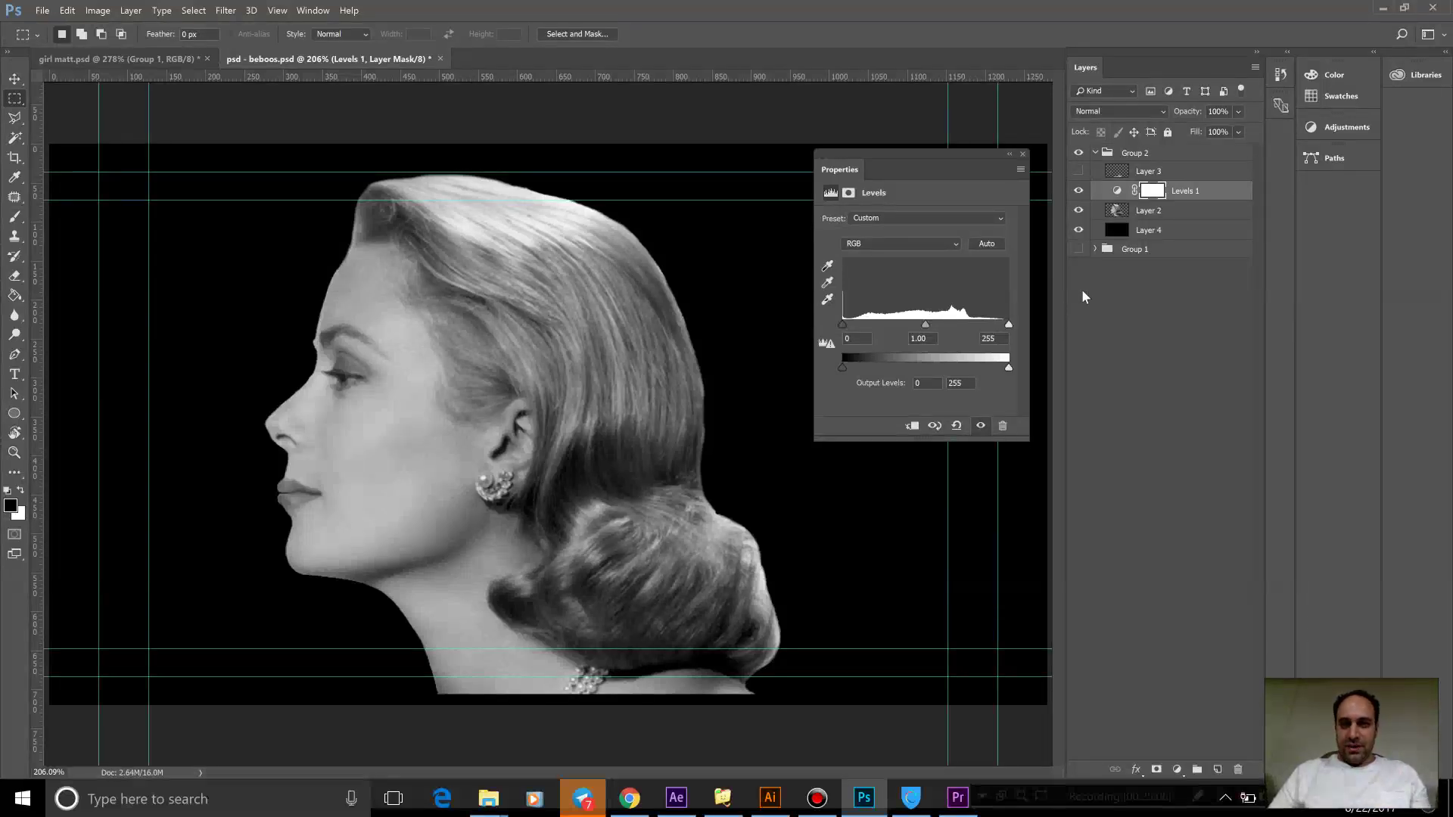
# Save the document as a new Photoshop file named boos vagheyee on drive D, with Maximize Compatibility on.
pyautogui.click(44, 10)
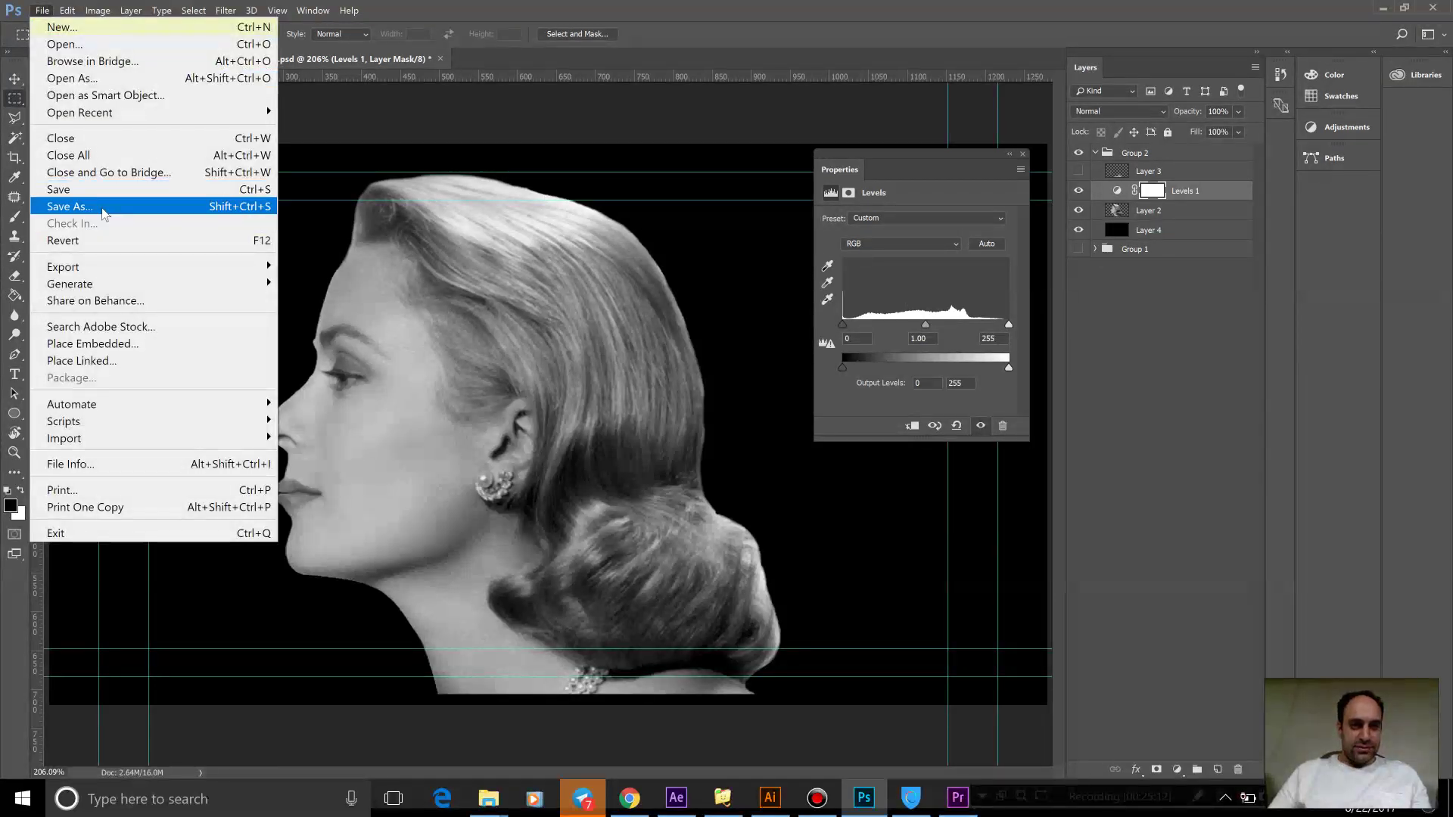
pyautogui.click(103, 210)
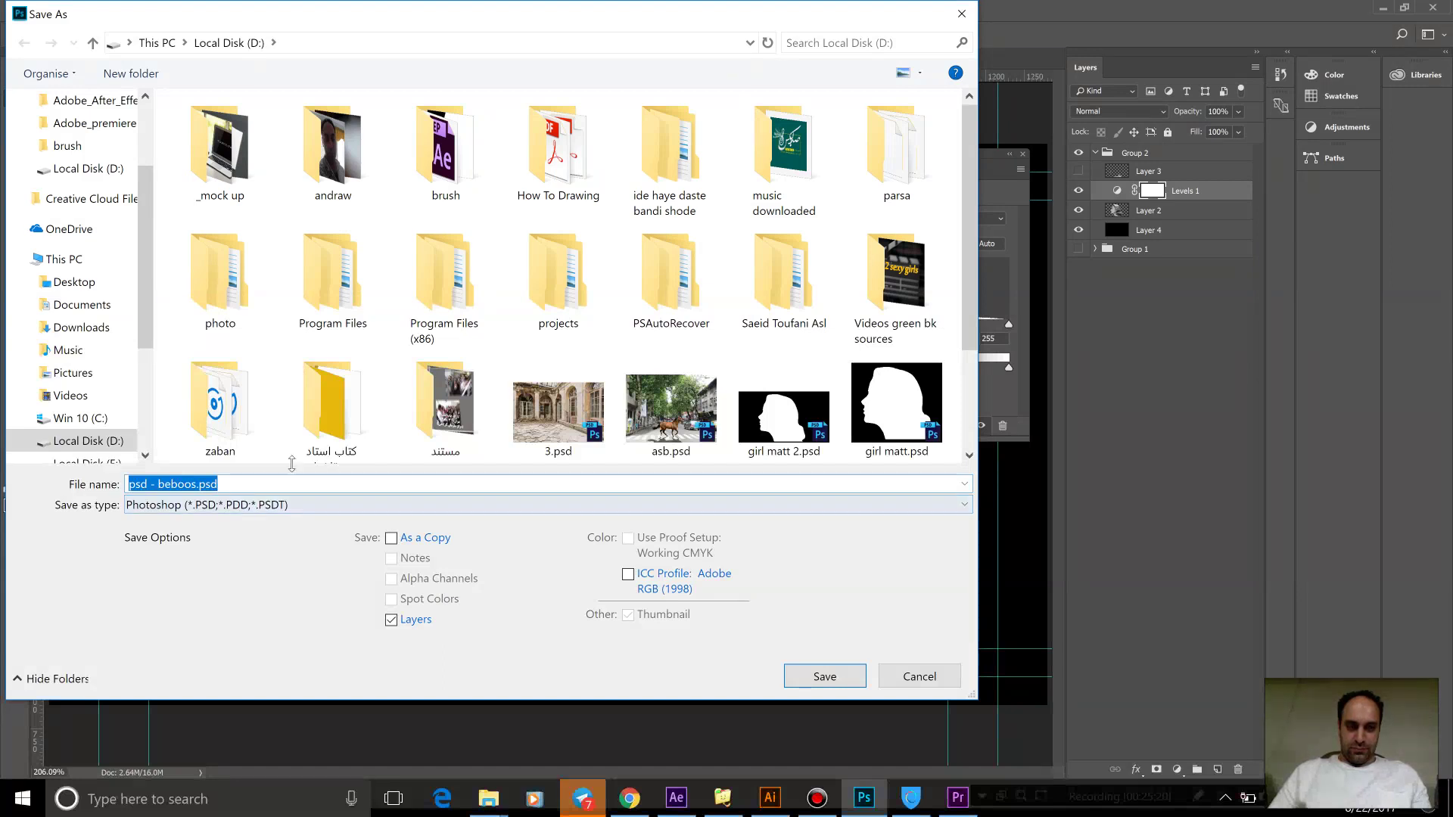
pyautogui.scroll(-2, 362, 452)
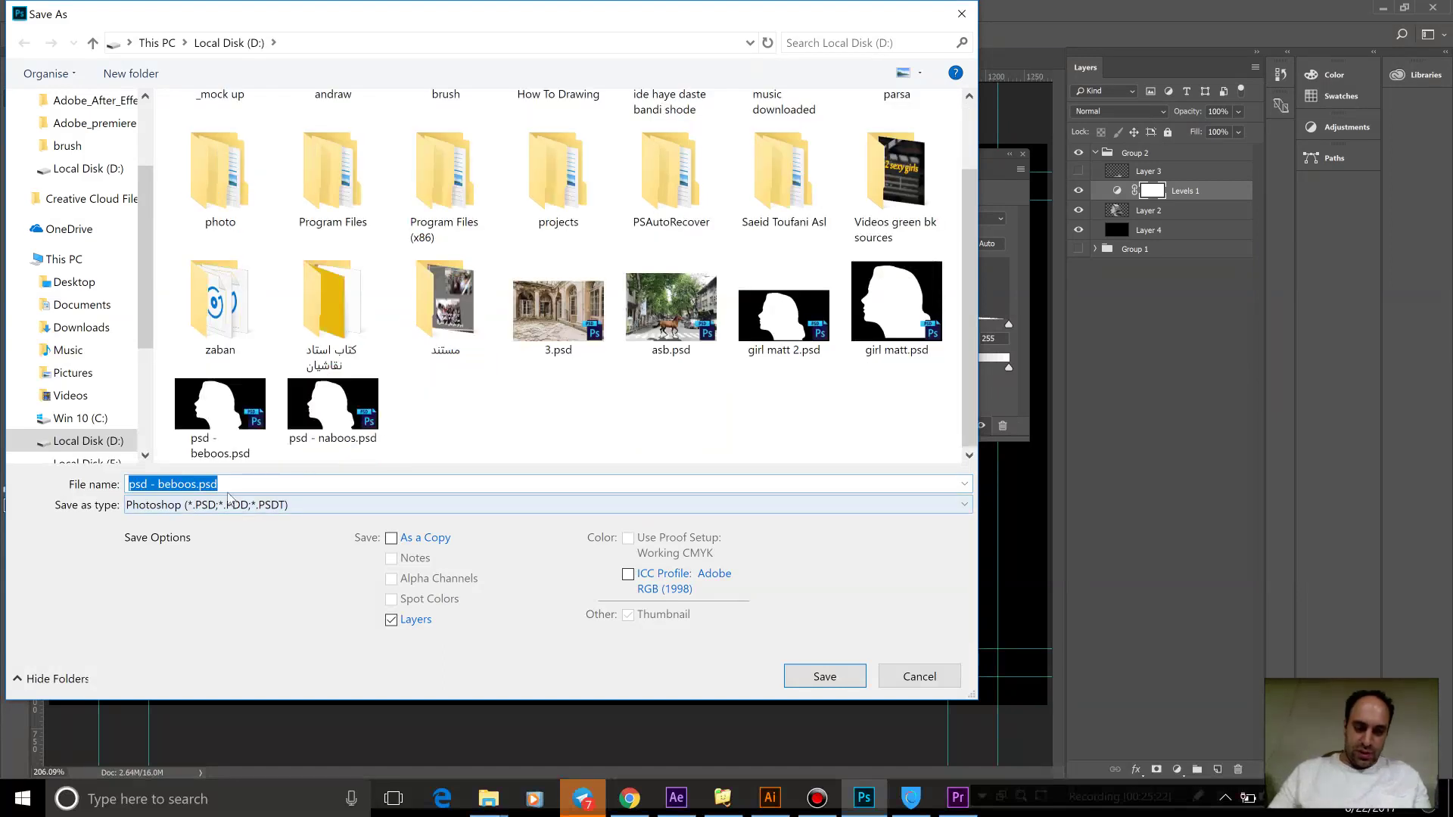
pyautogui.write('boos vagheyee')
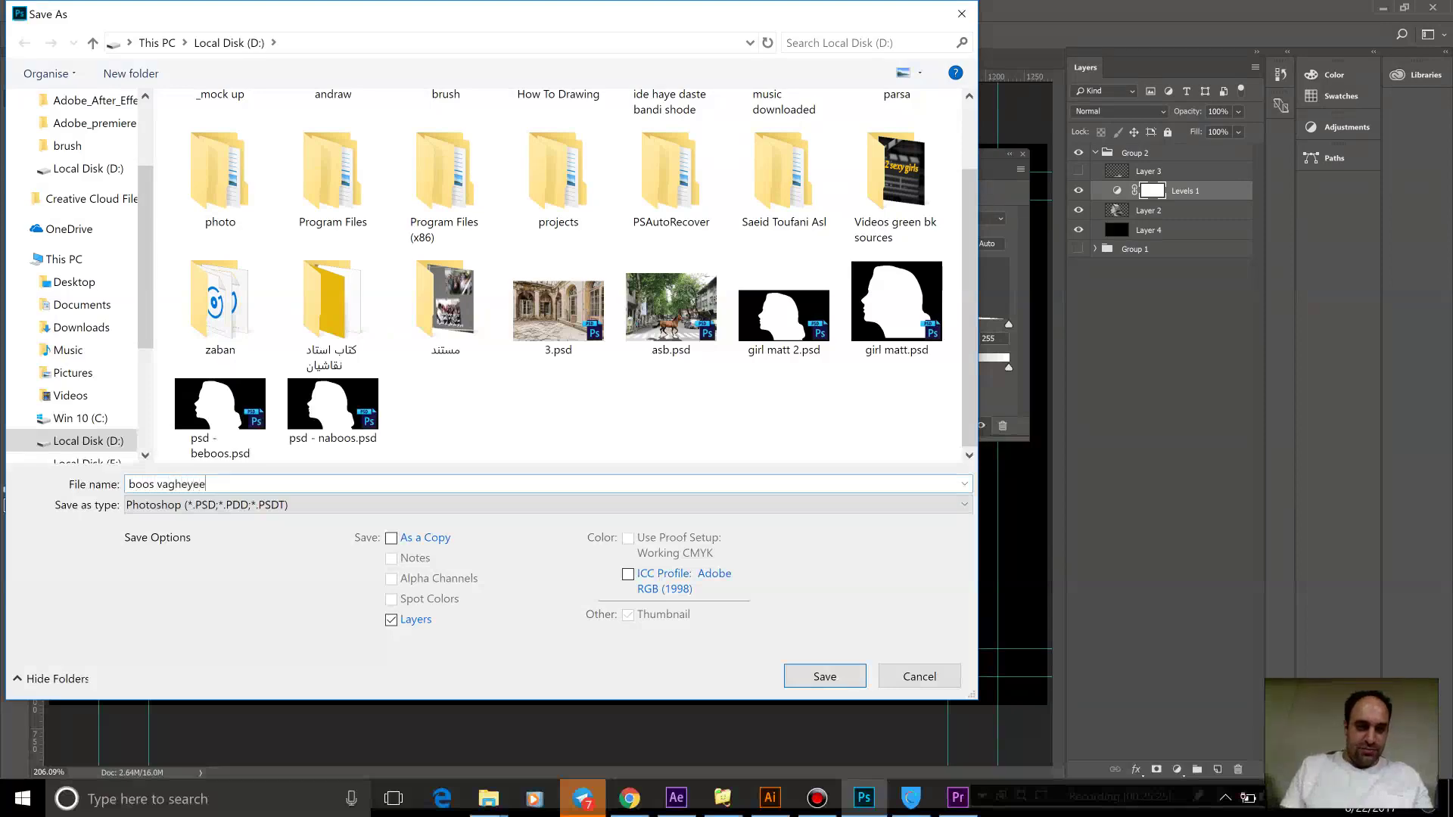
pyautogui.press('Return')
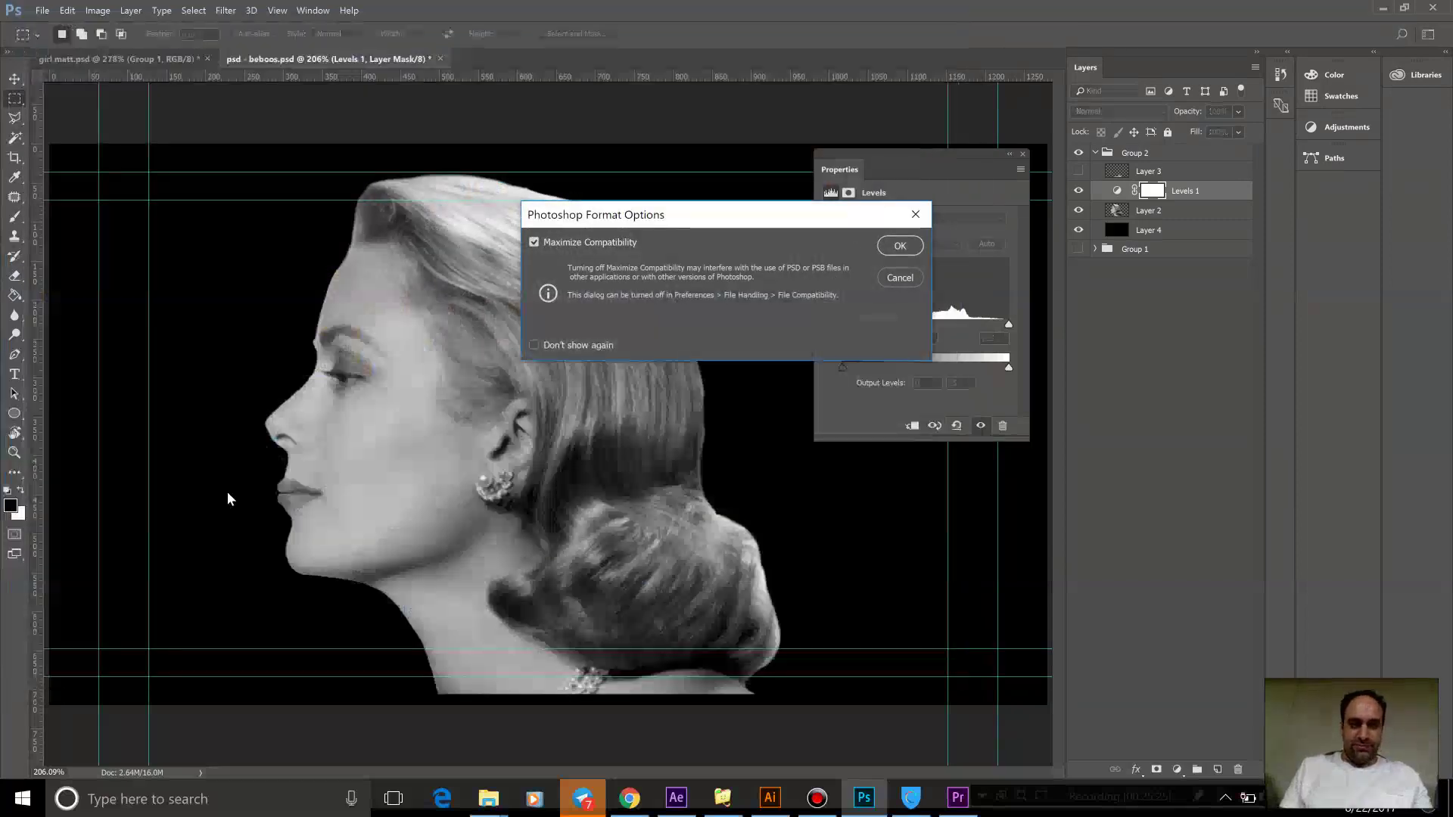
pyautogui.press('Return')
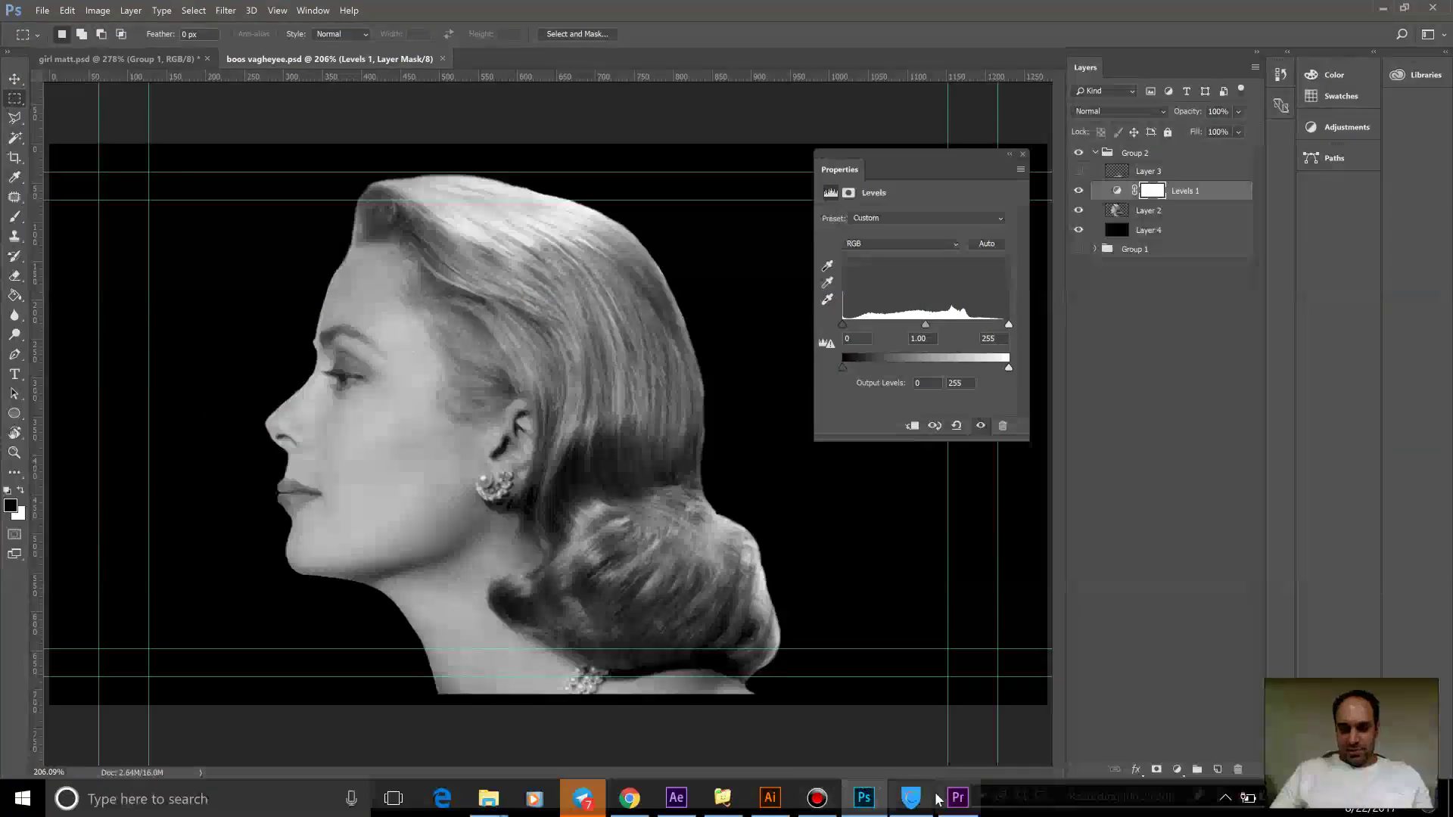
# Switch to After Effects to view the Comp 1 timeline, and return to the portrait document in Photoshop.
pyautogui.click(679, 803)
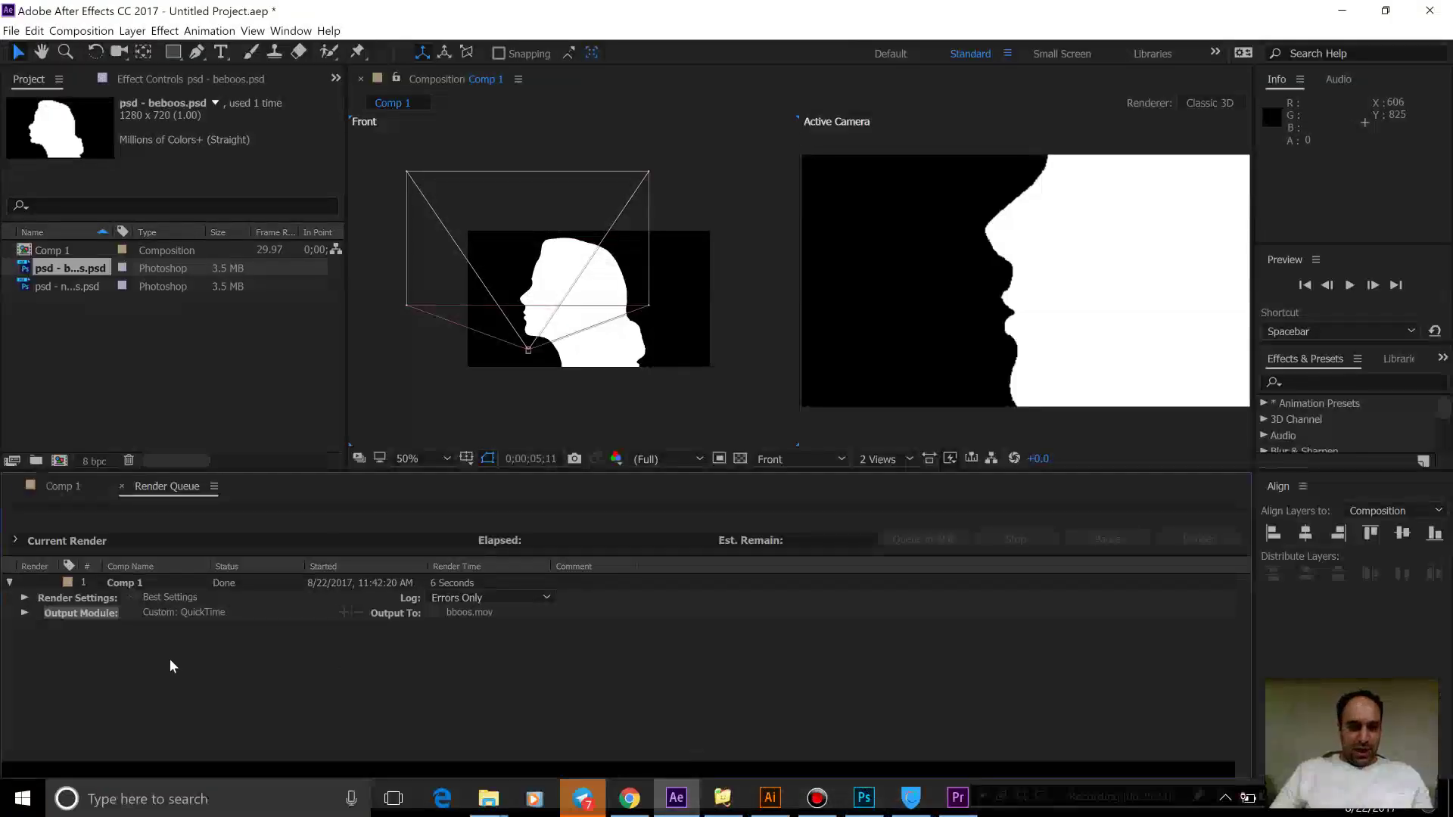
pyautogui.click(63, 487)
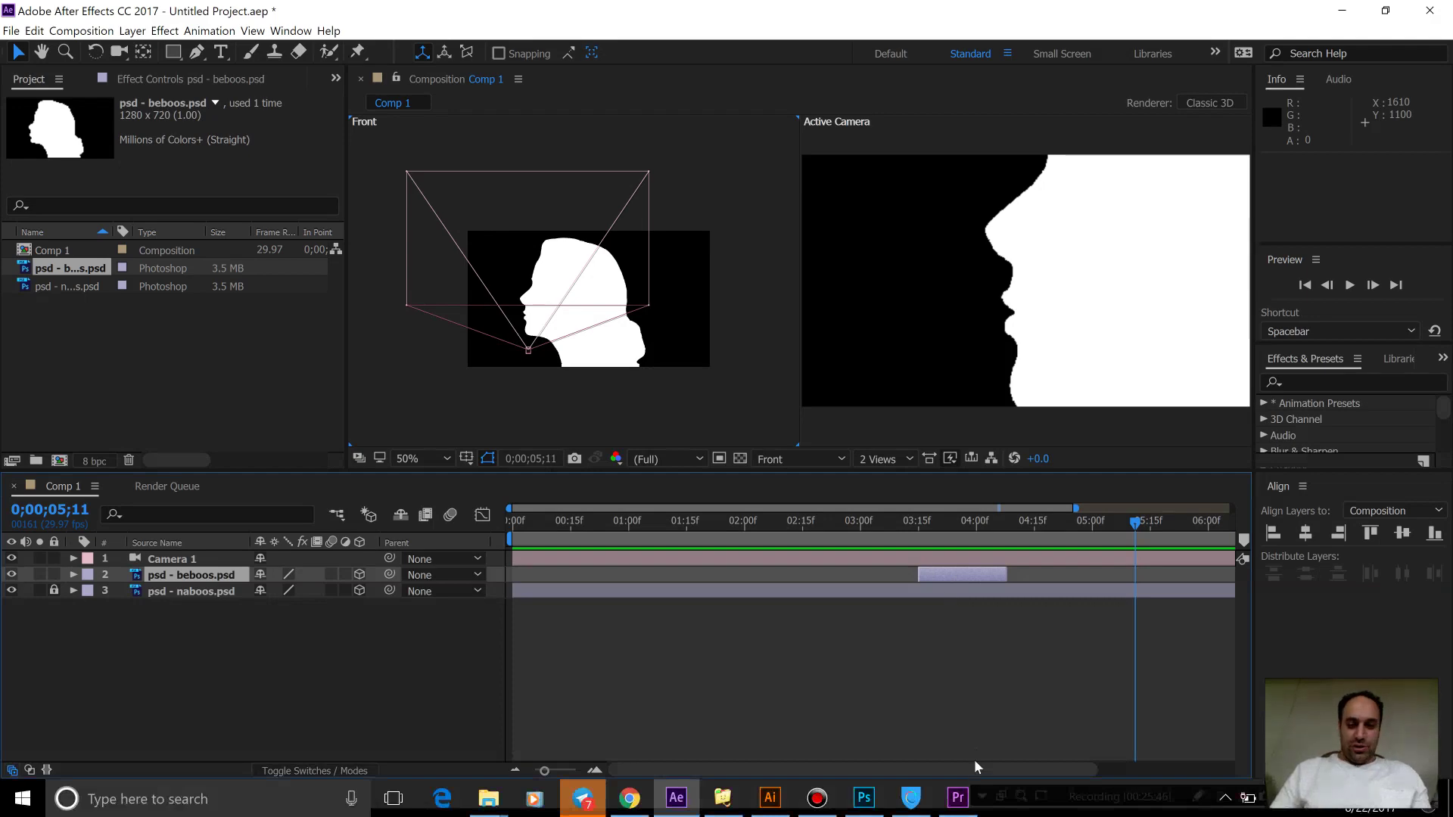
pyautogui.click(863, 798)
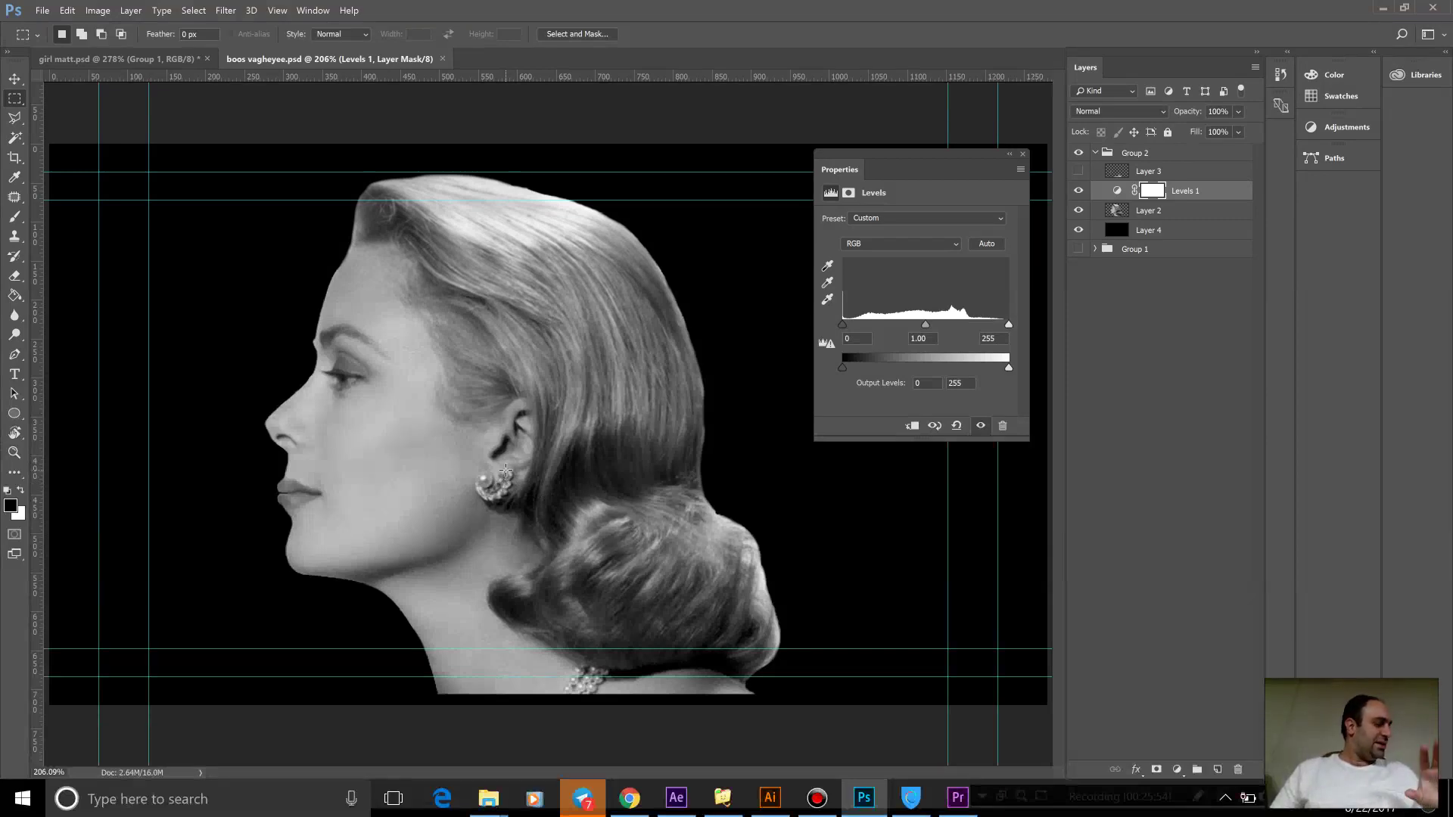
# Switch to Premiere Pro and play the matted sequence from its beginning.
pyautogui.click(975, 798)
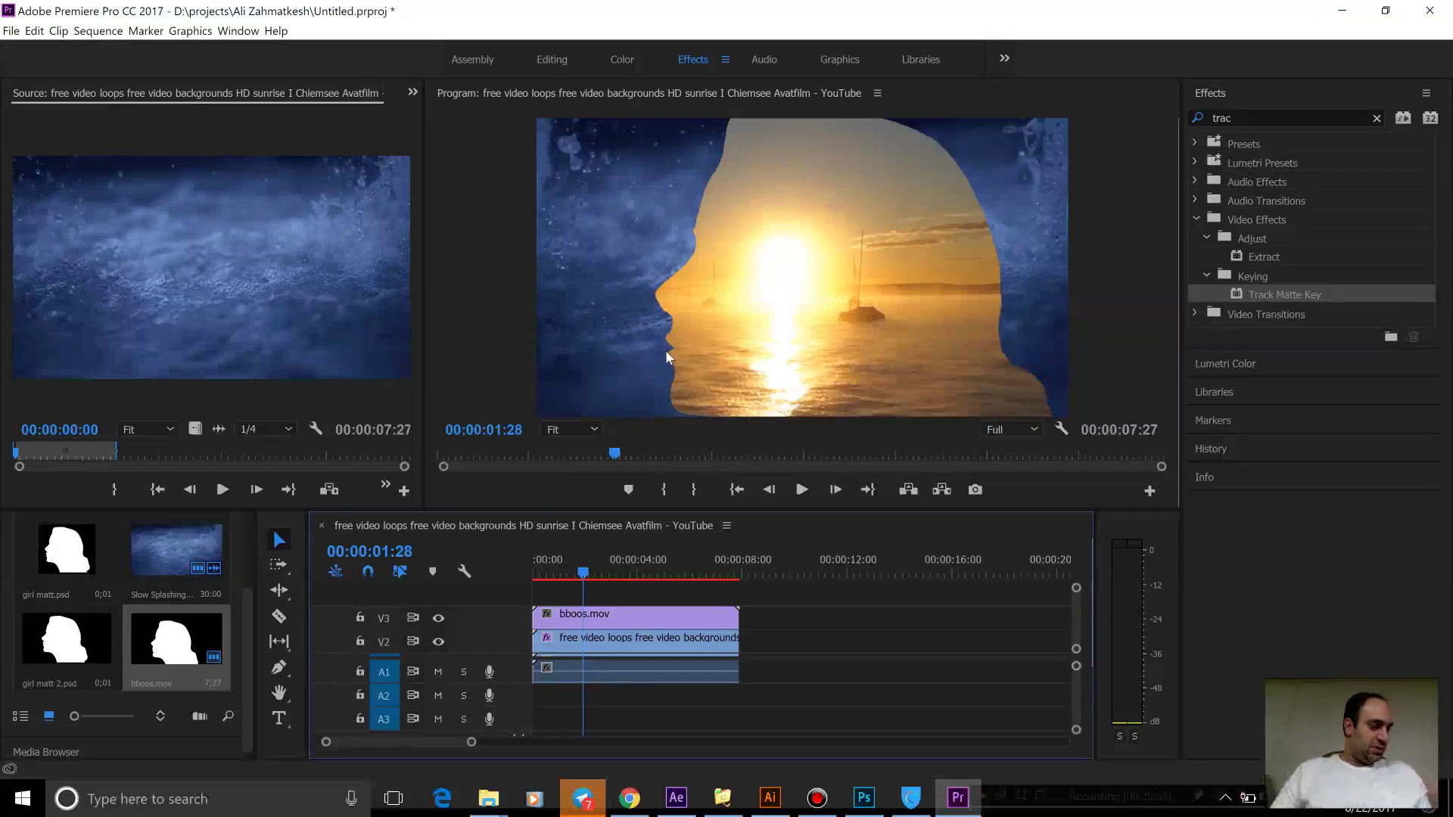
pyautogui.click(580, 577)
pyautogui.moveTo(542, 589); pyautogui.dragTo(514, 585)
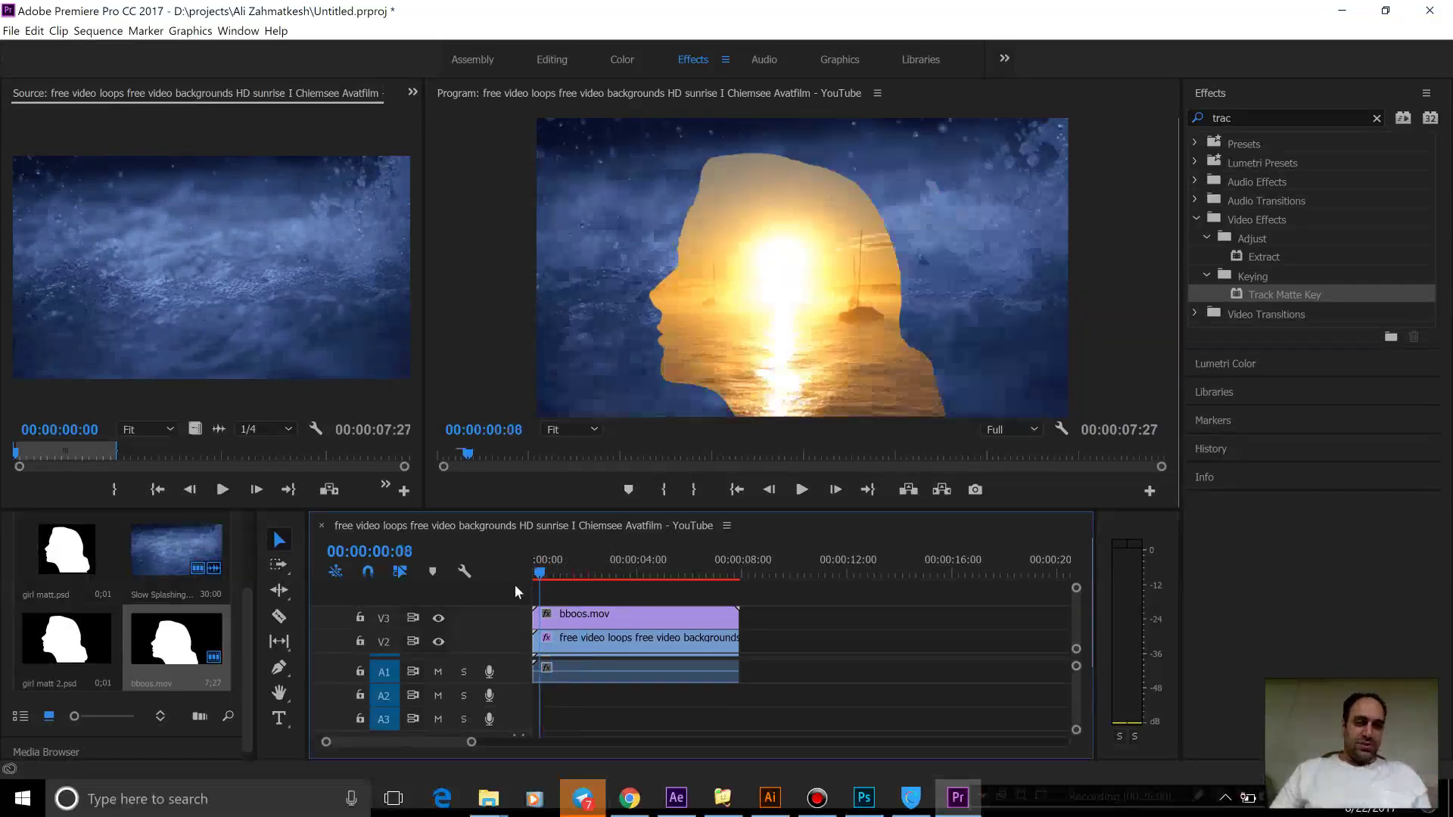
pyautogui.press('space')
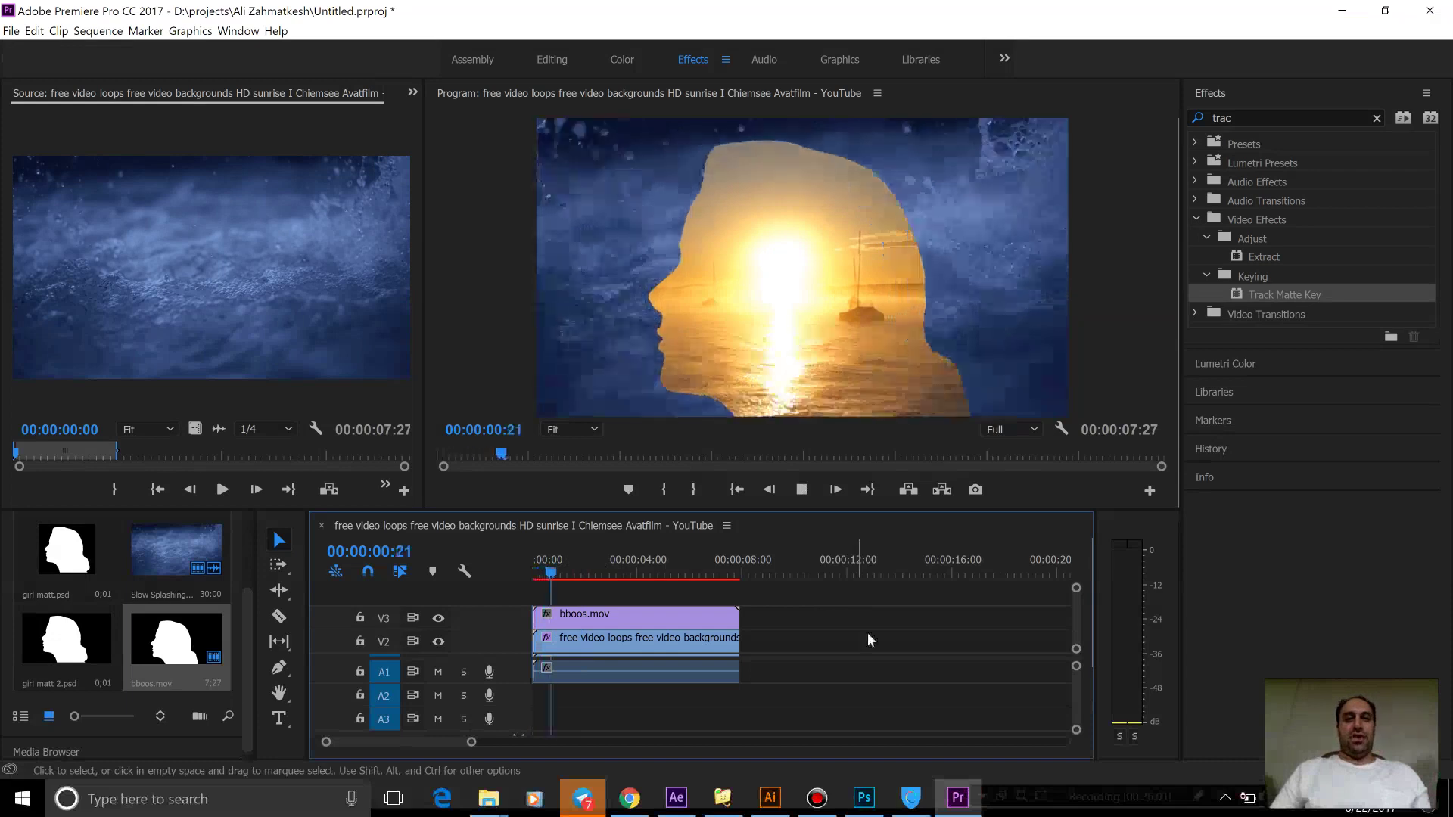